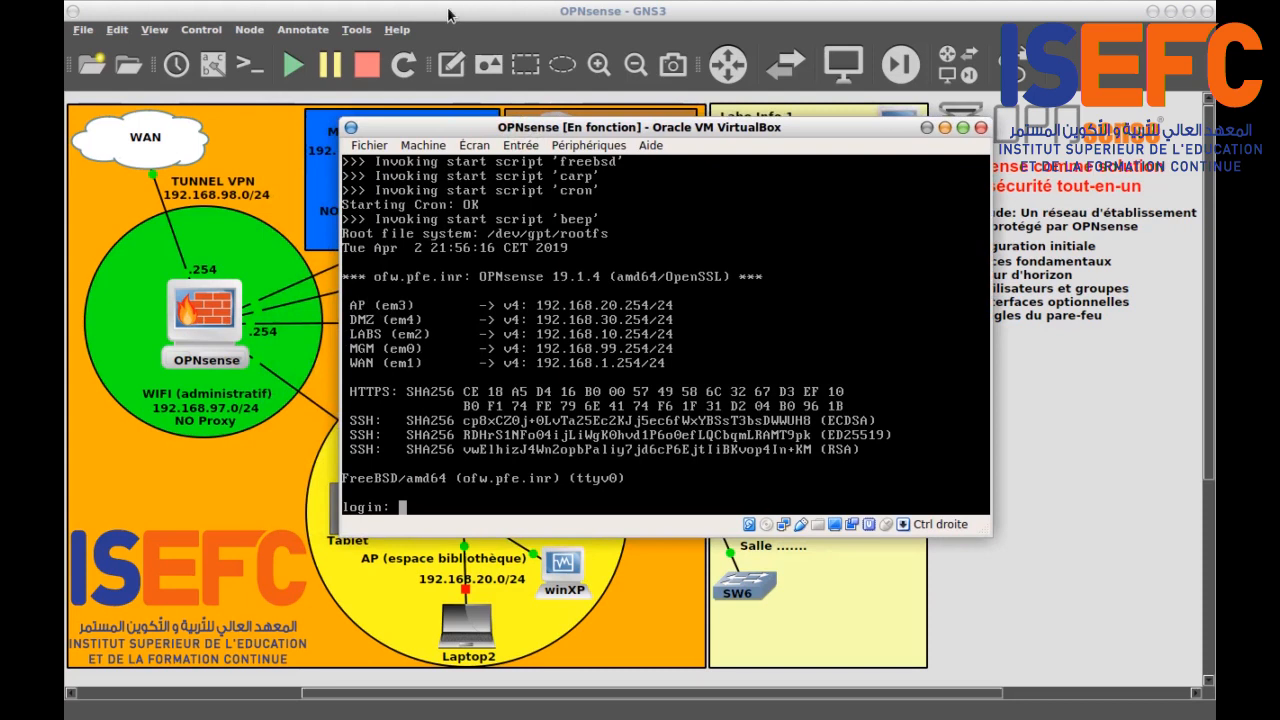
# Step: Bring the GNS3 topology into view, then switch to the firewall access-matrix document
pyautogui.click(449, 14)
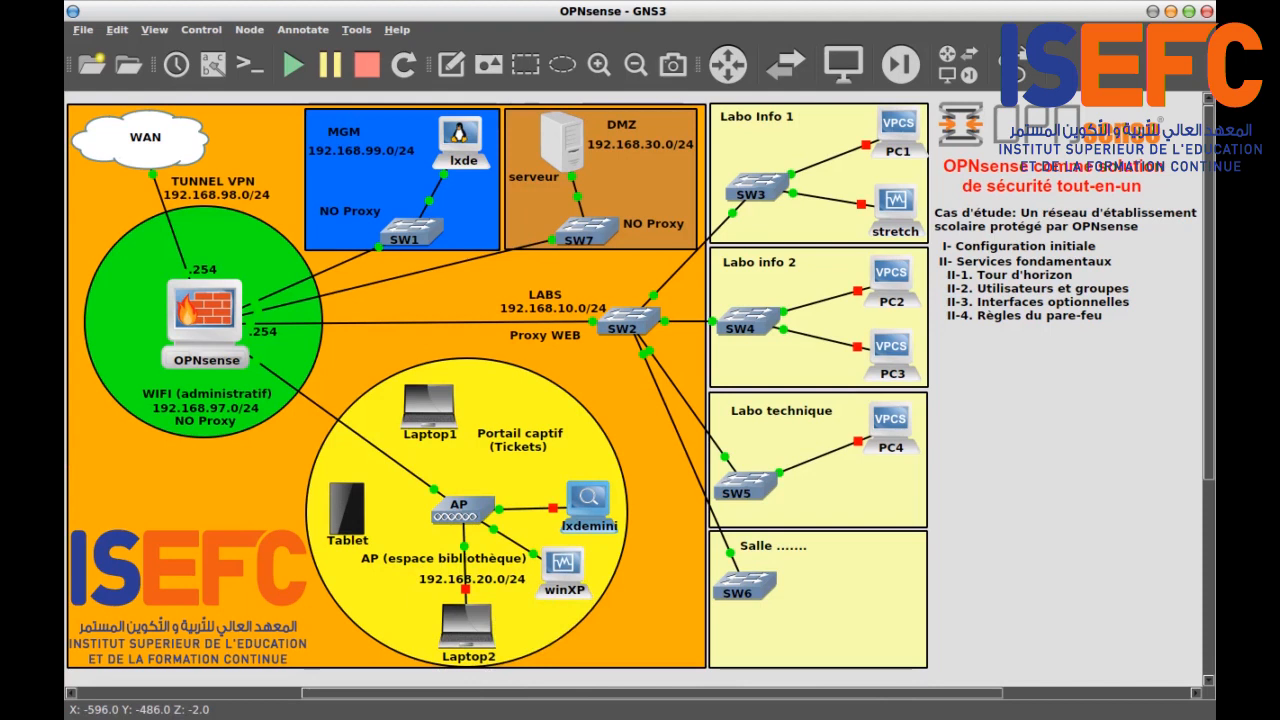
pyautogui.hotkey('alt', 'Tab')
pyautogui.hotkey('alt', 'Tab')
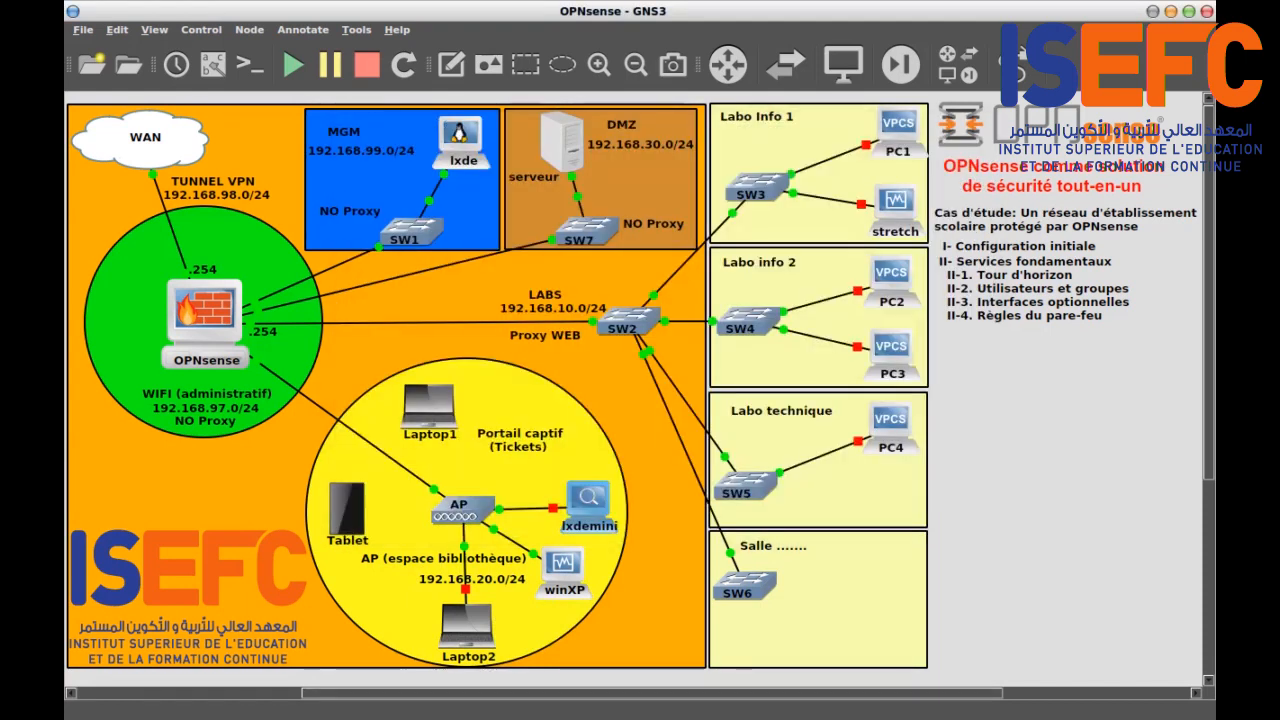
pyautogui.hotkey('alt', 'Tab')
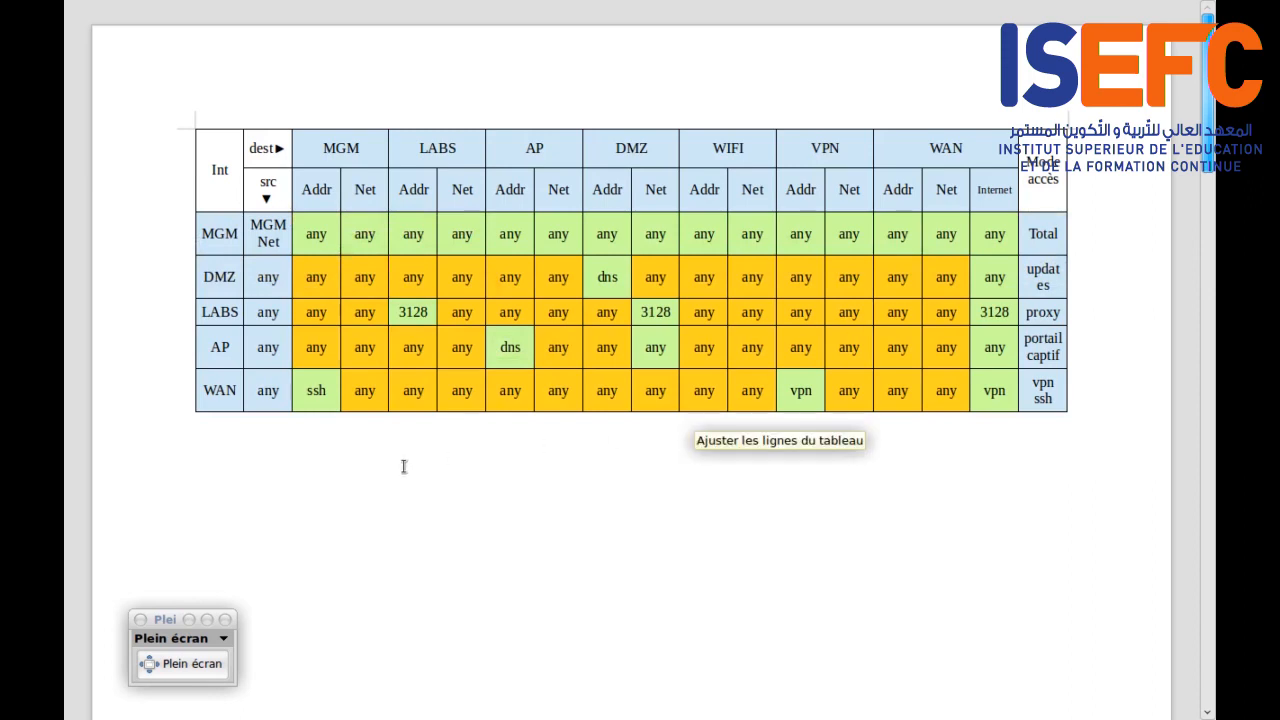
pyautogui.doubleClick(214, 233)
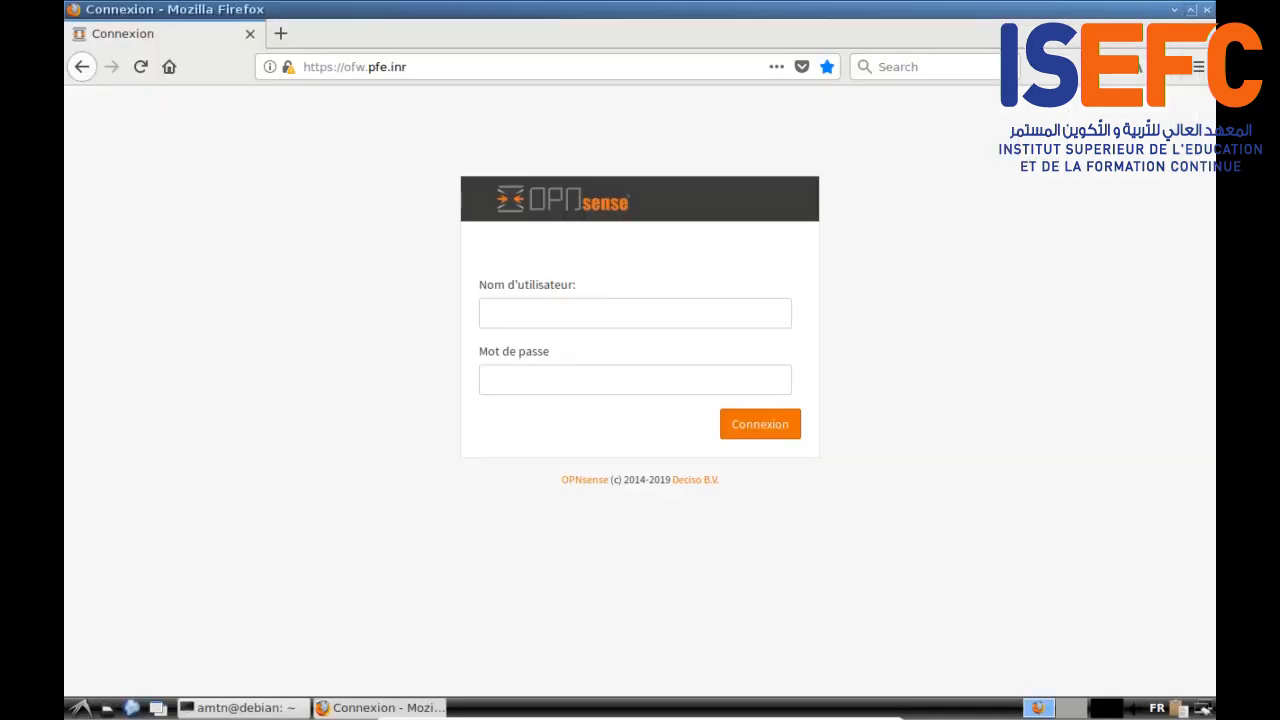
# Step: Sign in to OPNsense with the saved credentials and open Pare-feu > Alias
pyautogui.click(543, 315)
pyautogui.click(553, 339)
pyautogui.click(553, 339)
pyautogui.click(762, 430)
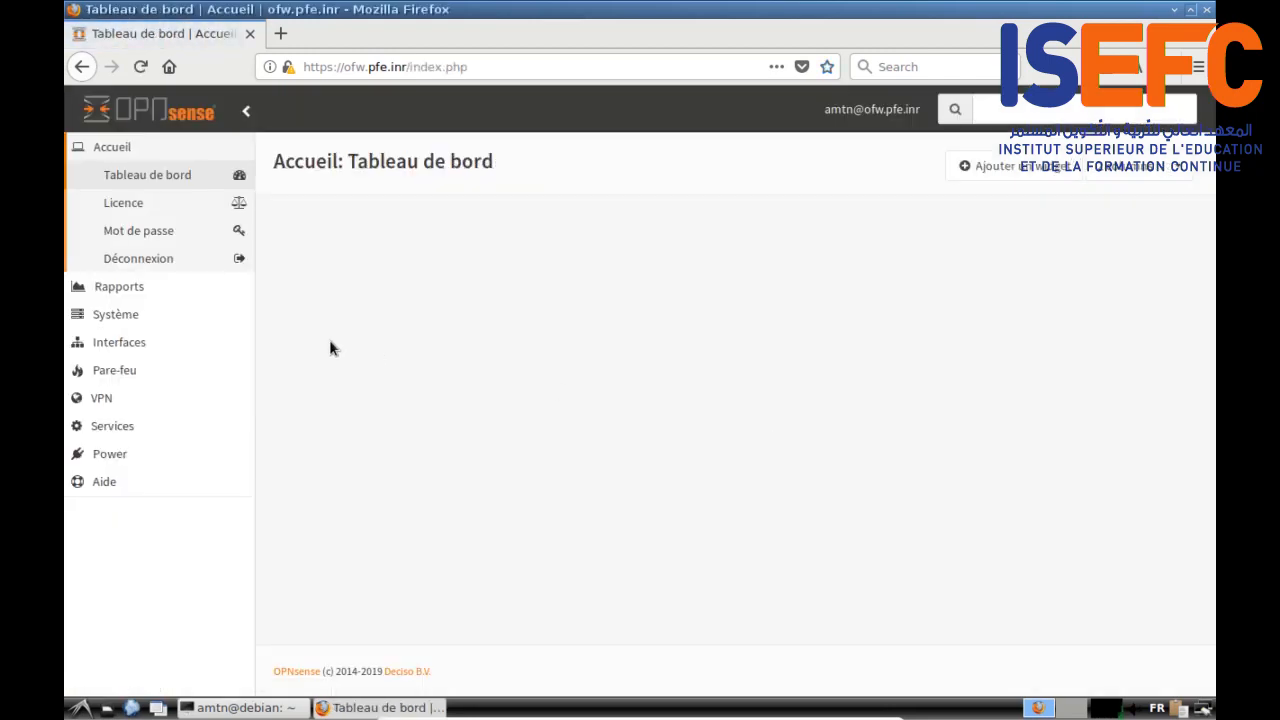
pyautogui.click(128, 370)
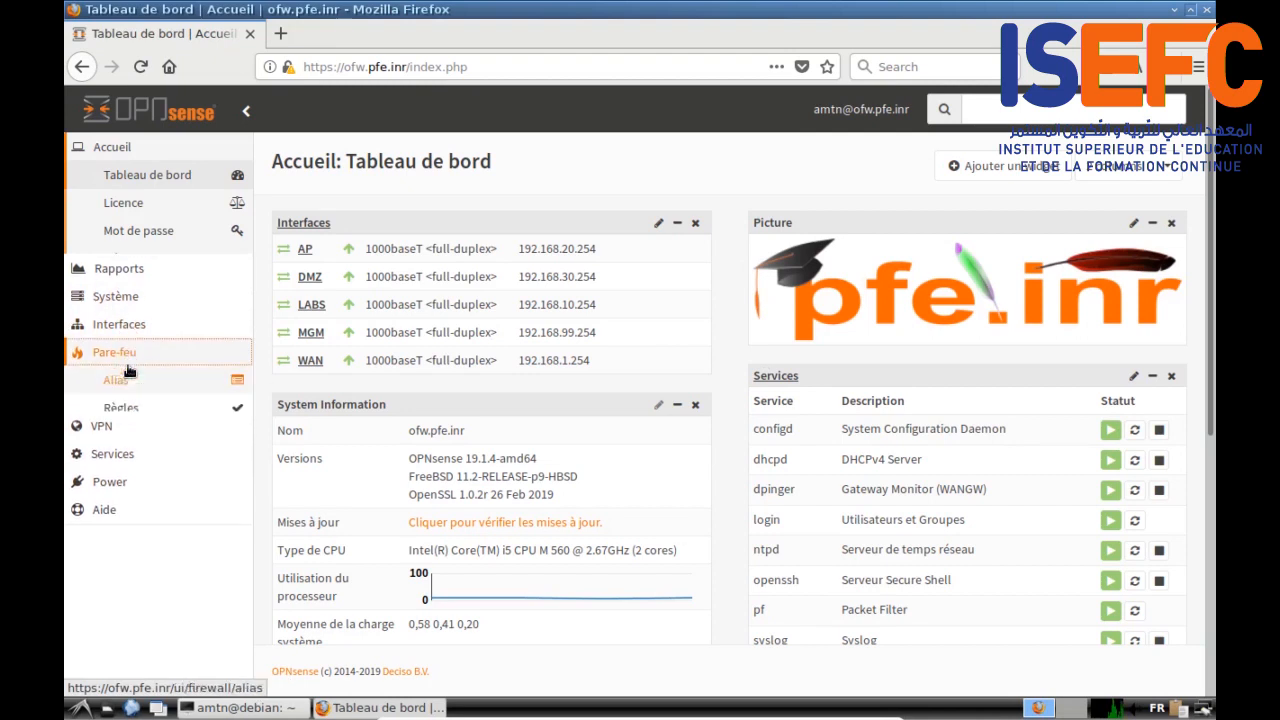
pyautogui.click(116, 287)
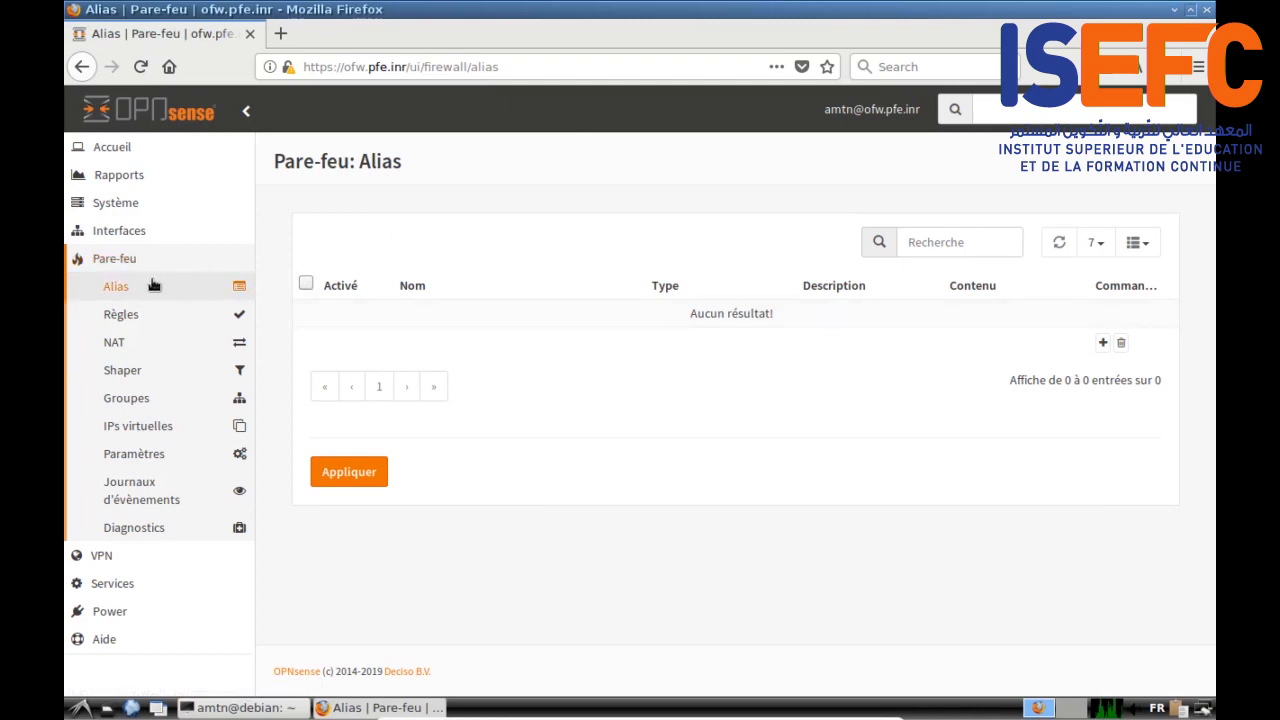
# Step: Add a new enabled alias with type Port(s)
pyautogui.click(1102, 344)
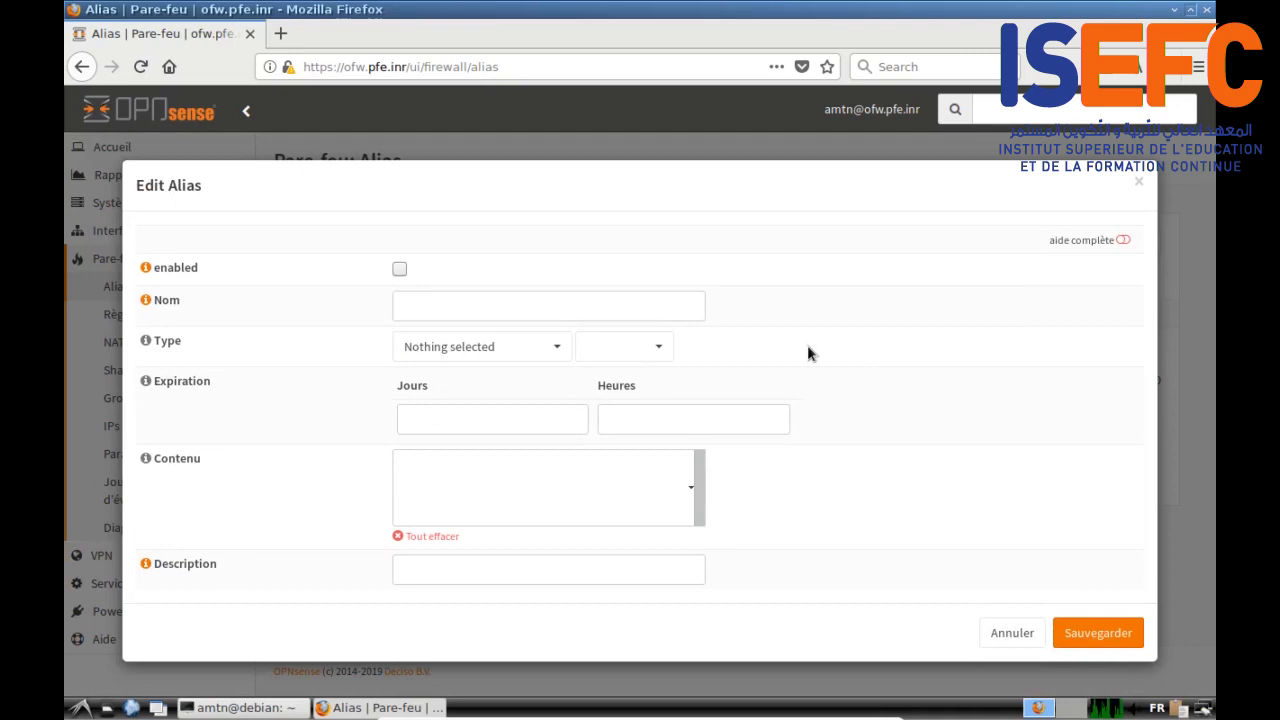
pyautogui.click(543, 350)
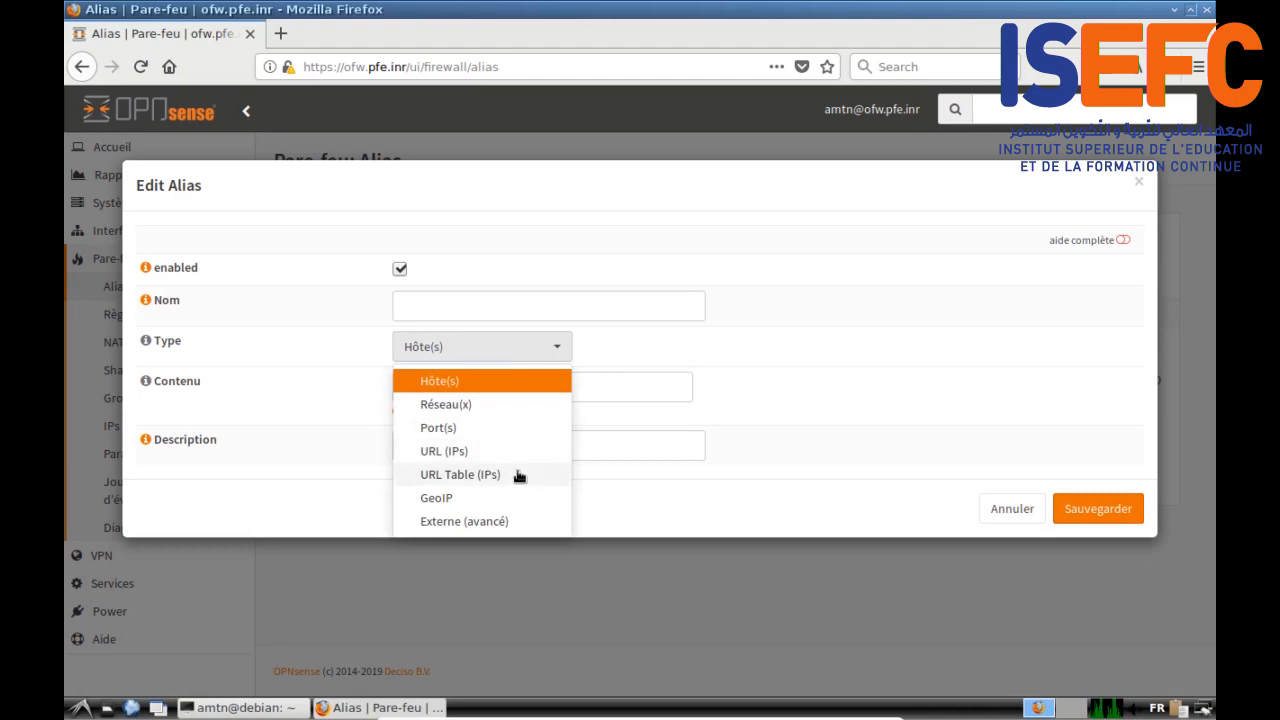
pyautogui.click(802, 425)
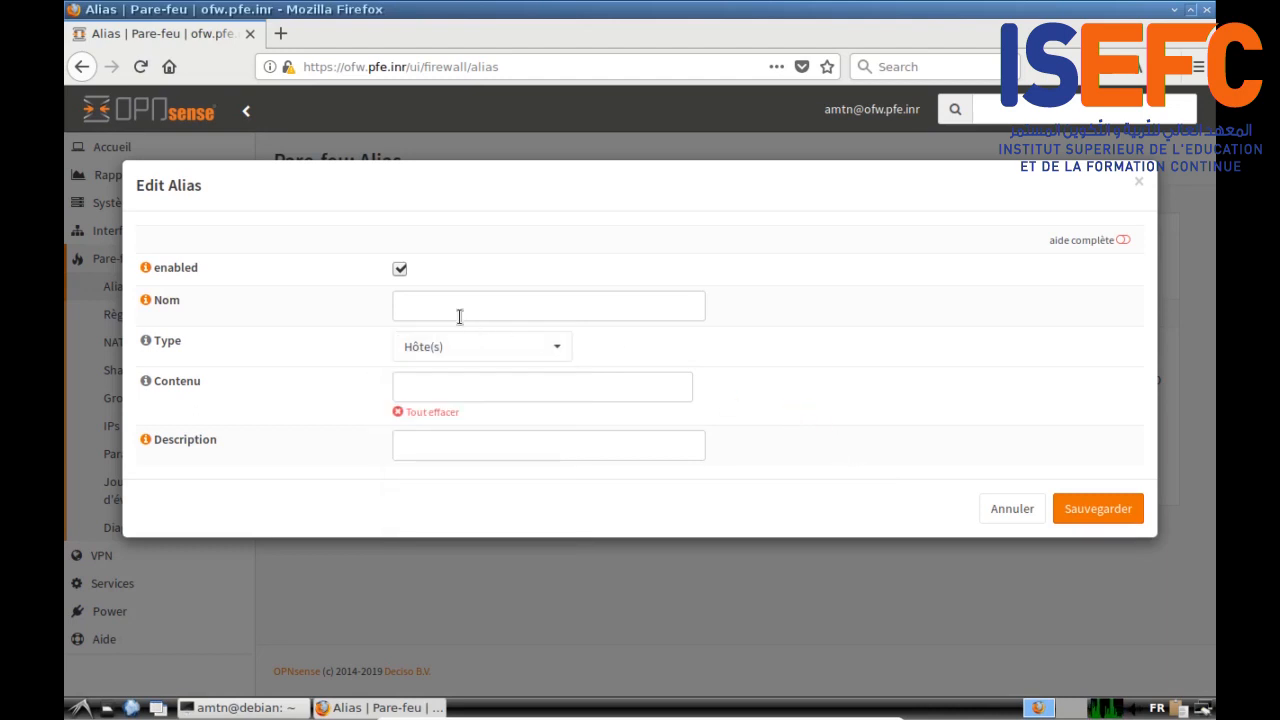
pyautogui.click(562, 350)
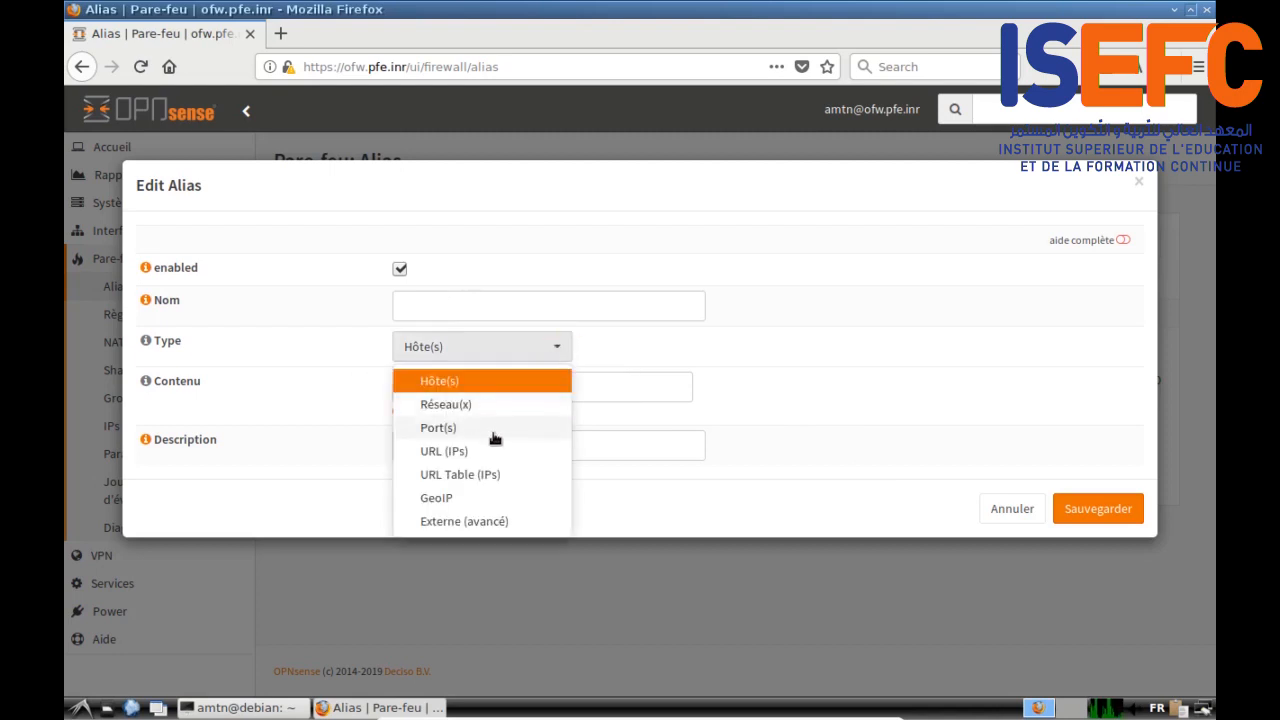
pyautogui.click(487, 428)
# Step: Name it RestrictedFWPorts with port 20222, describe it 'Ports restreints du fw', and save
pyautogui.click(431, 300)
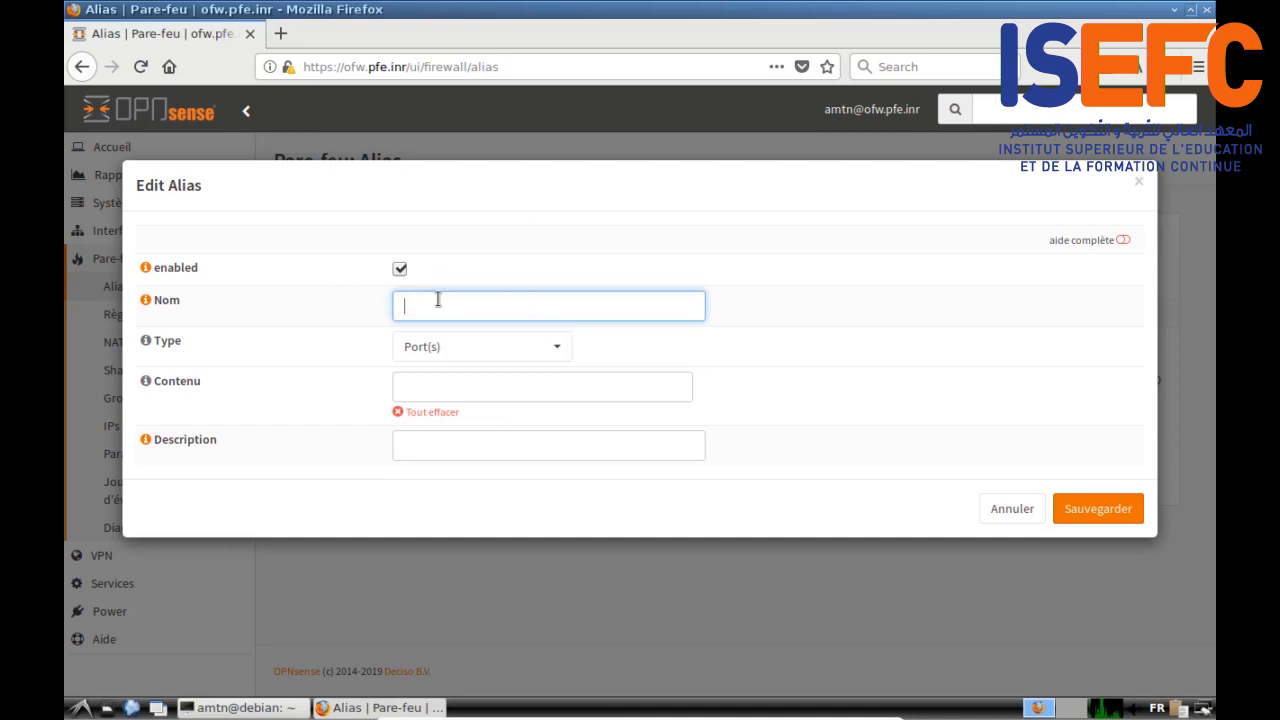
pyautogui.write('RestrictedFWPorts')
pyautogui.click(407, 385)
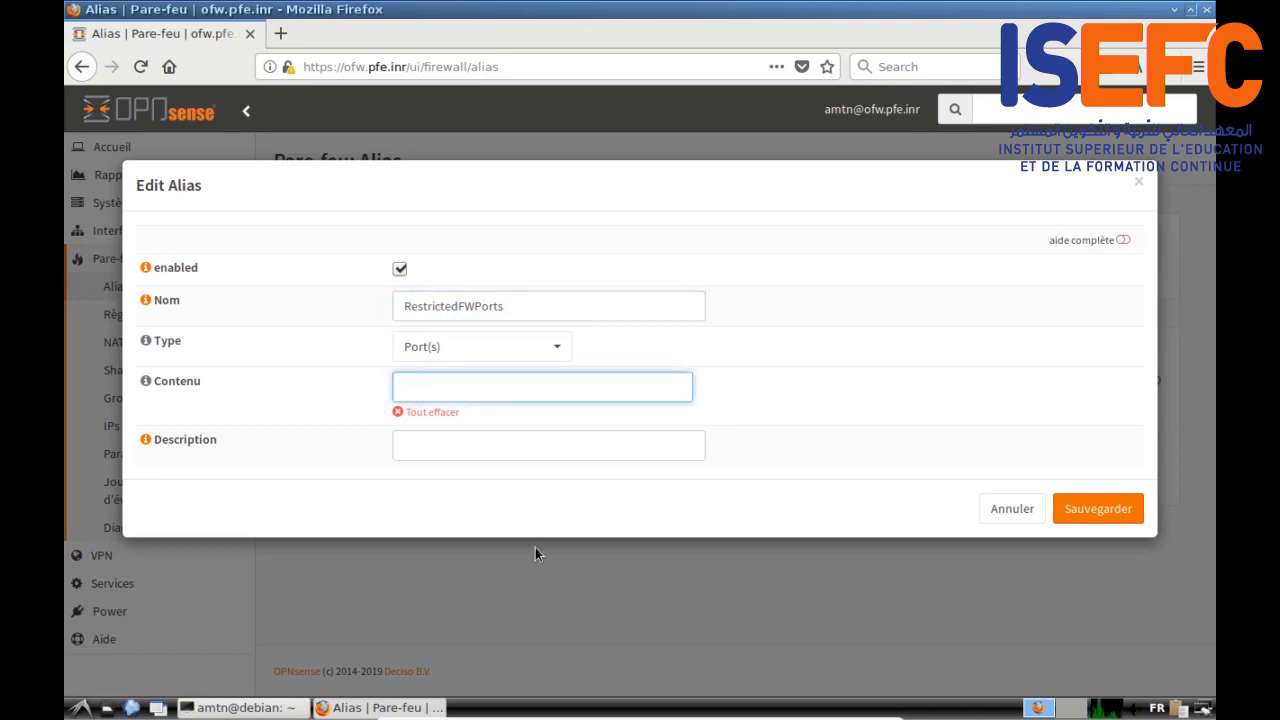
pyautogui.write('20222')
pyautogui.click(419, 451)
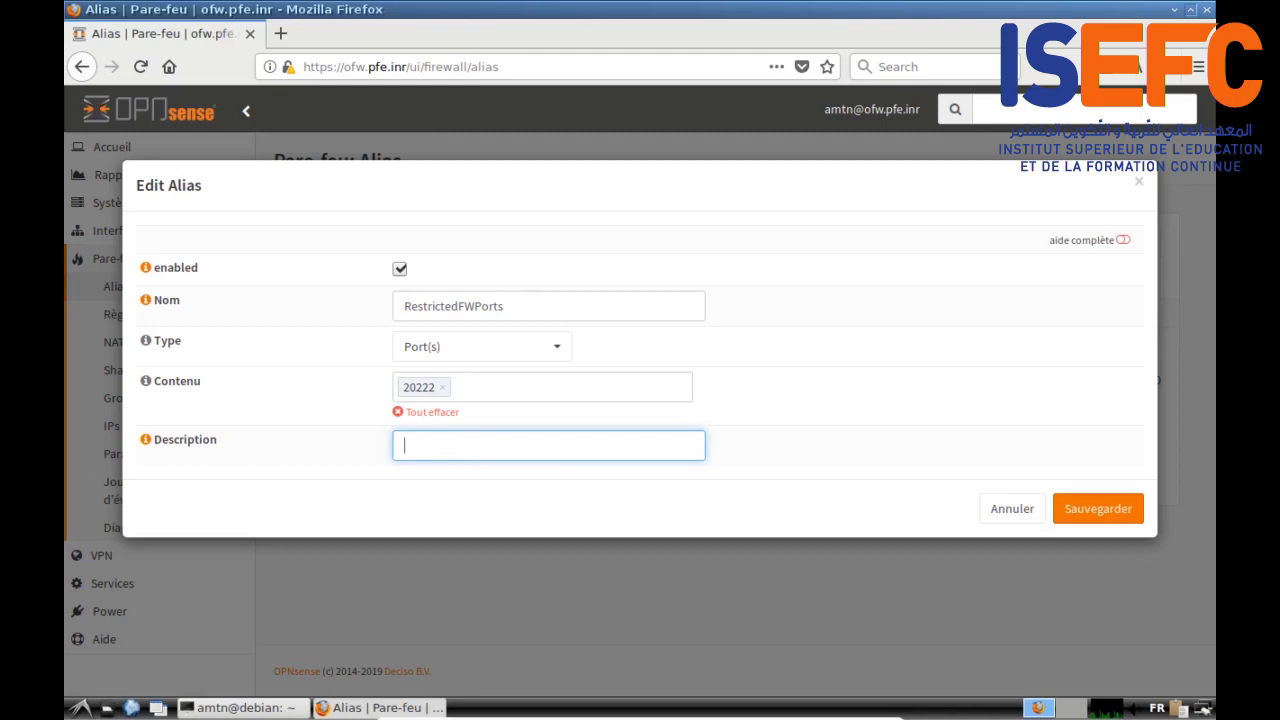
pyautogui.rightClick(434, 446)
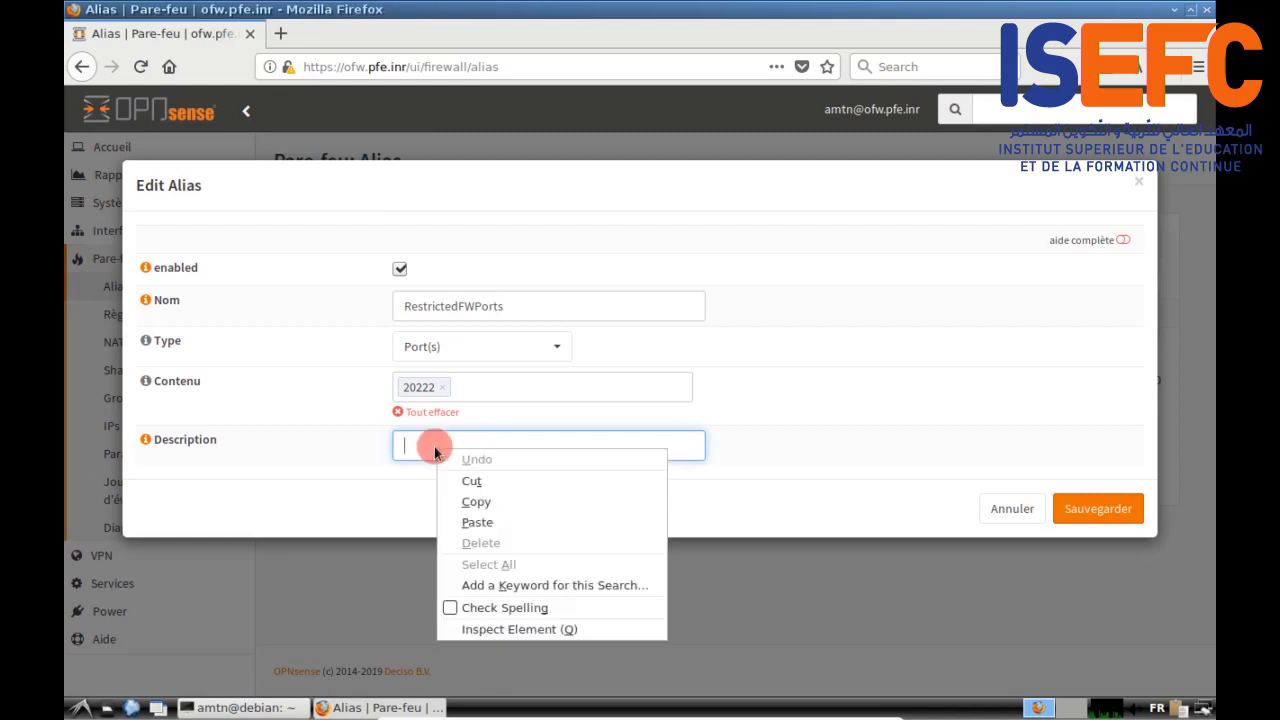
pyautogui.click(476, 522)
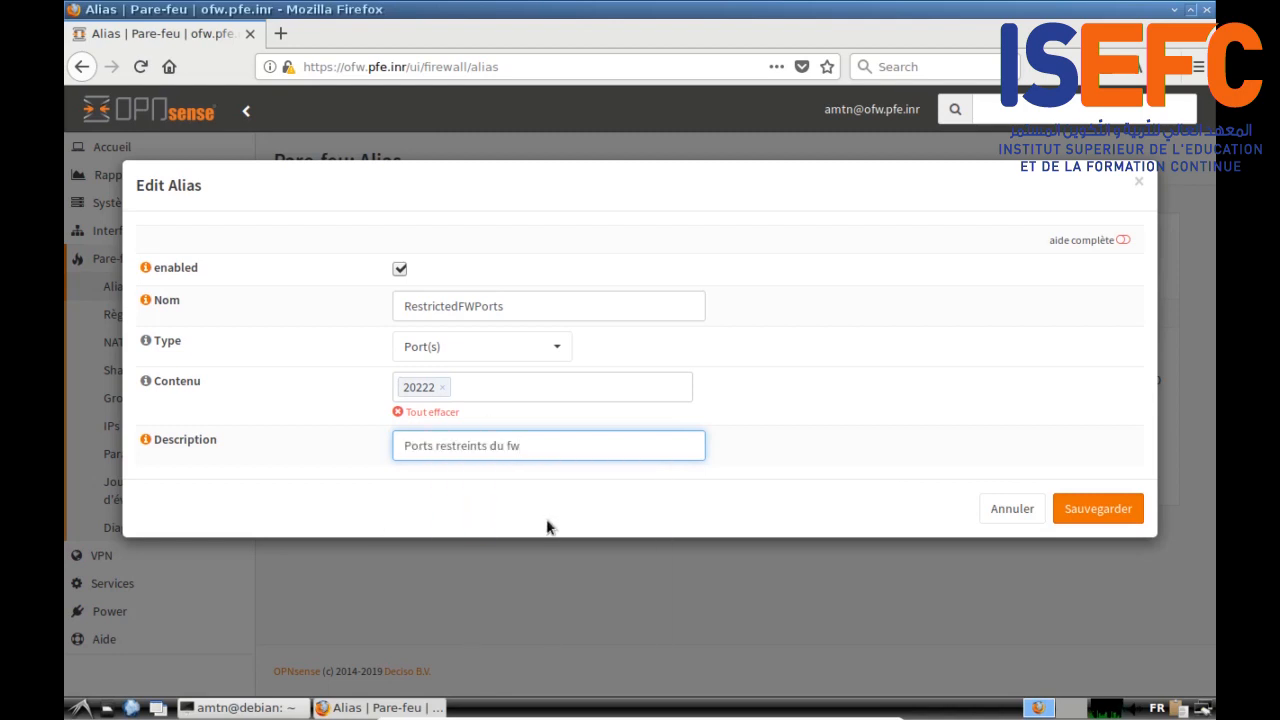
pyautogui.click(1098, 509)
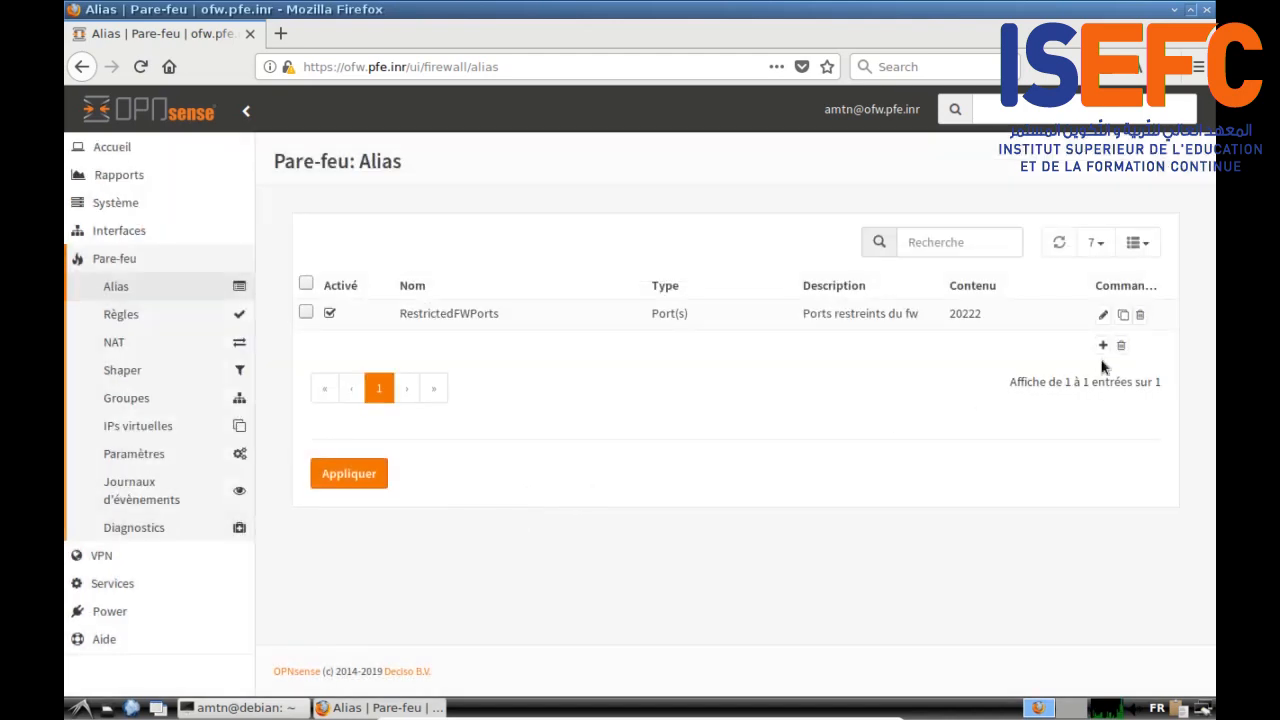
# Step: Start a new alias named HTTP_HTTPS with type Port(s)
pyautogui.click(1104, 346)
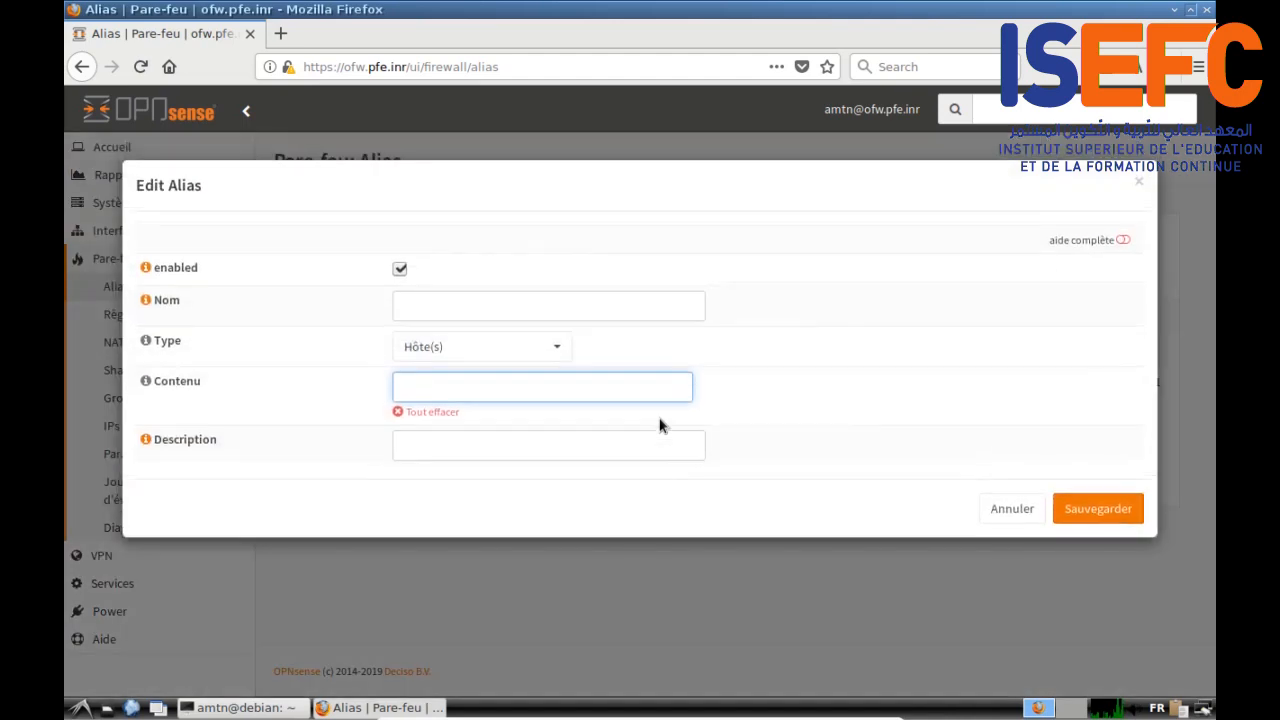
pyautogui.click(426, 304)
pyautogui.write('HT')
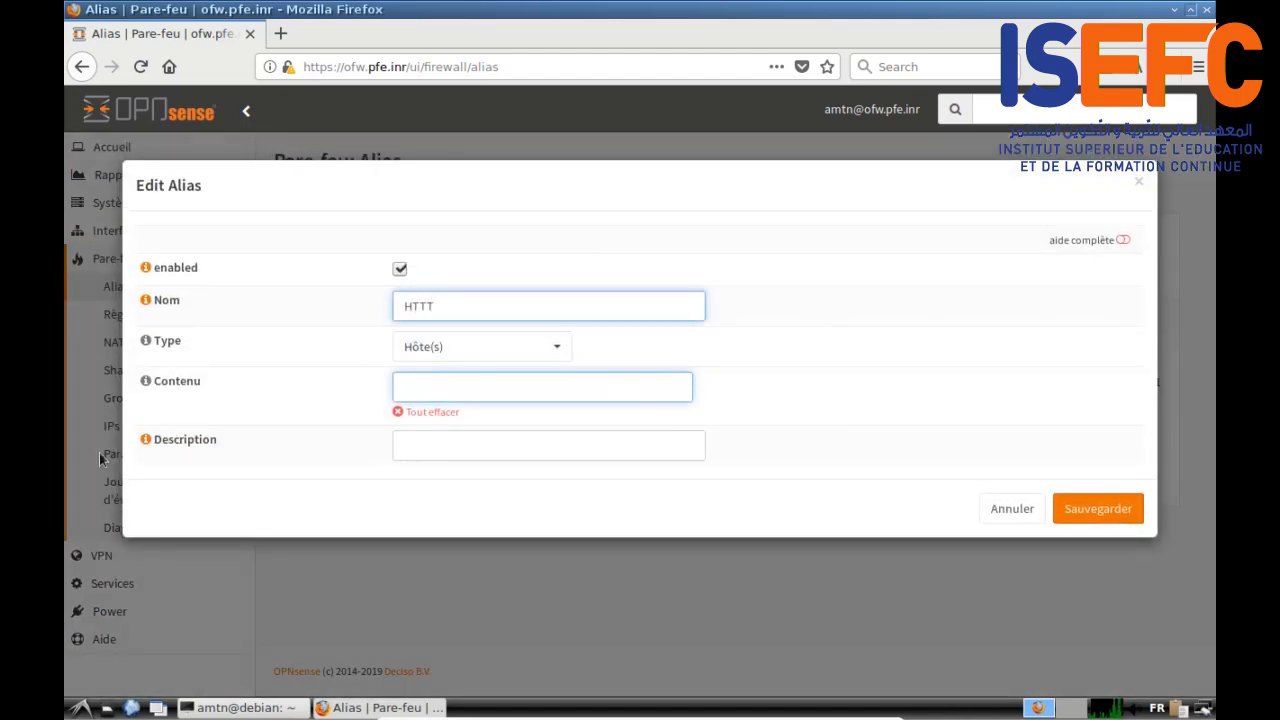
pyautogui.write('TP_HTTPS')
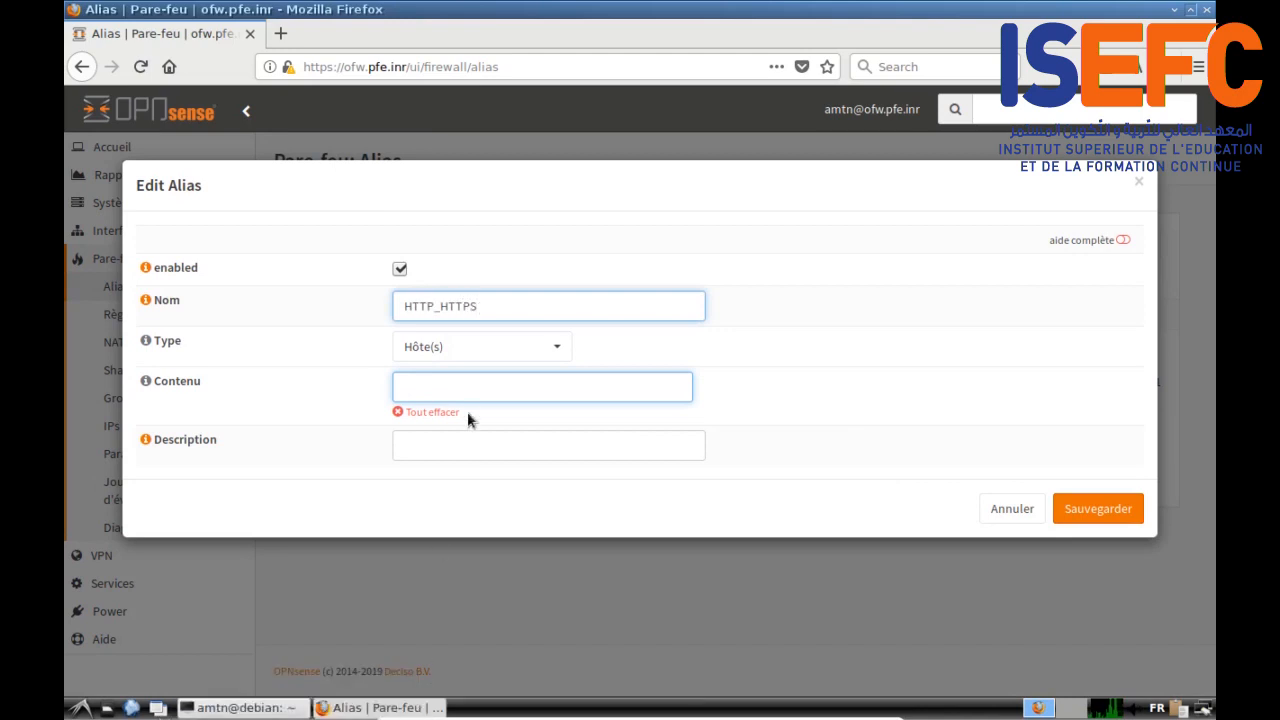
pyautogui.click(489, 344)
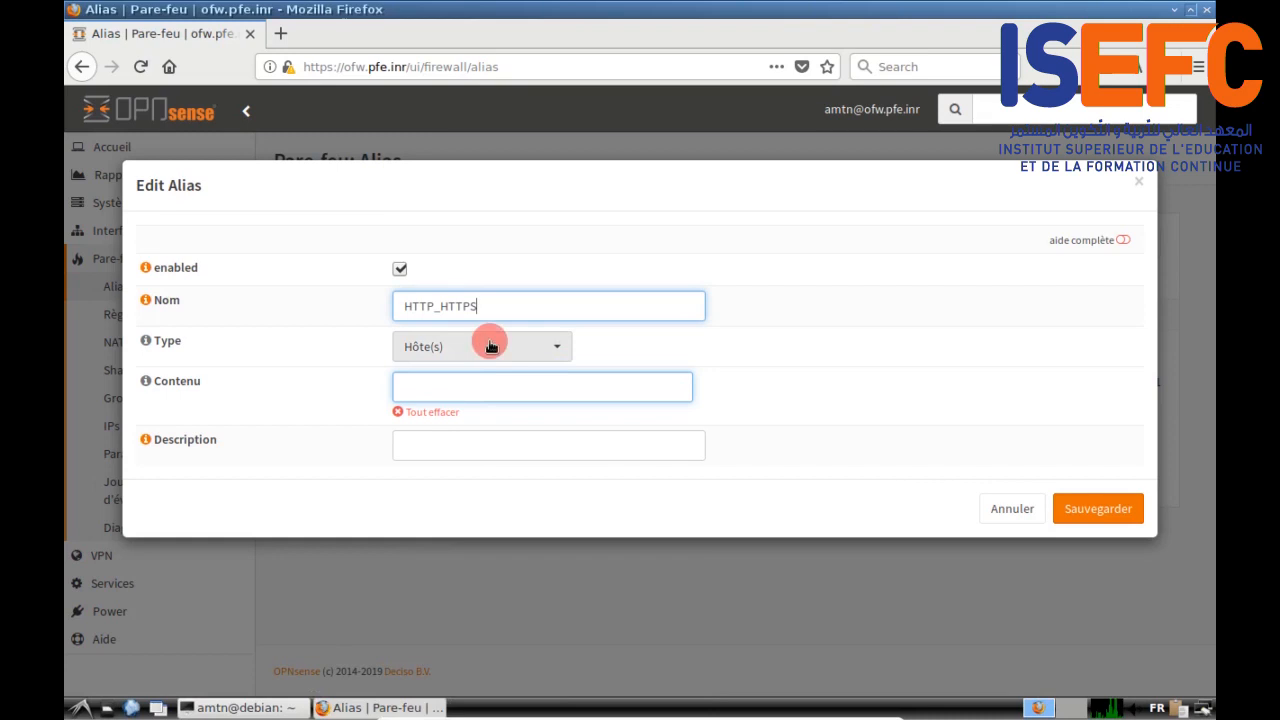
pyautogui.click(482, 449)
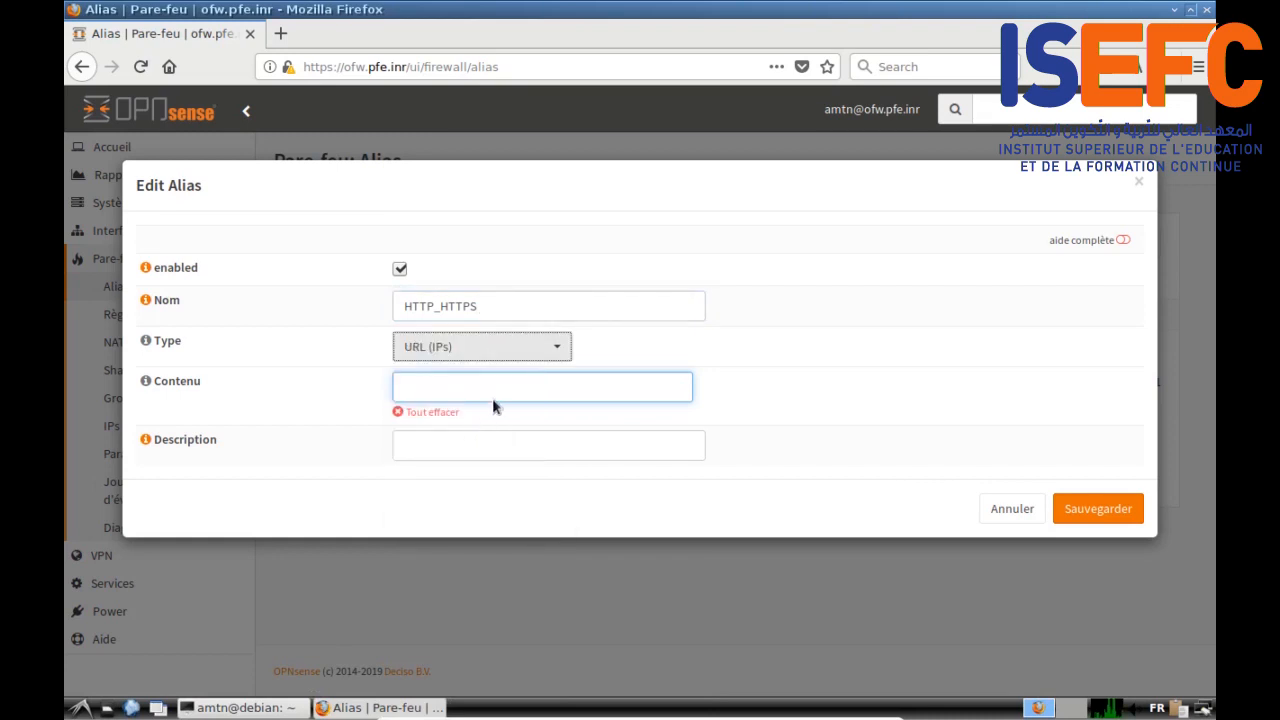
pyautogui.click(491, 347)
pyautogui.click(480, 423)
# Step: Enter ports 80 and 443, describe it 'http et https', and save the alias
pyautogui.click(458, 393)
pyautogui.write('80')
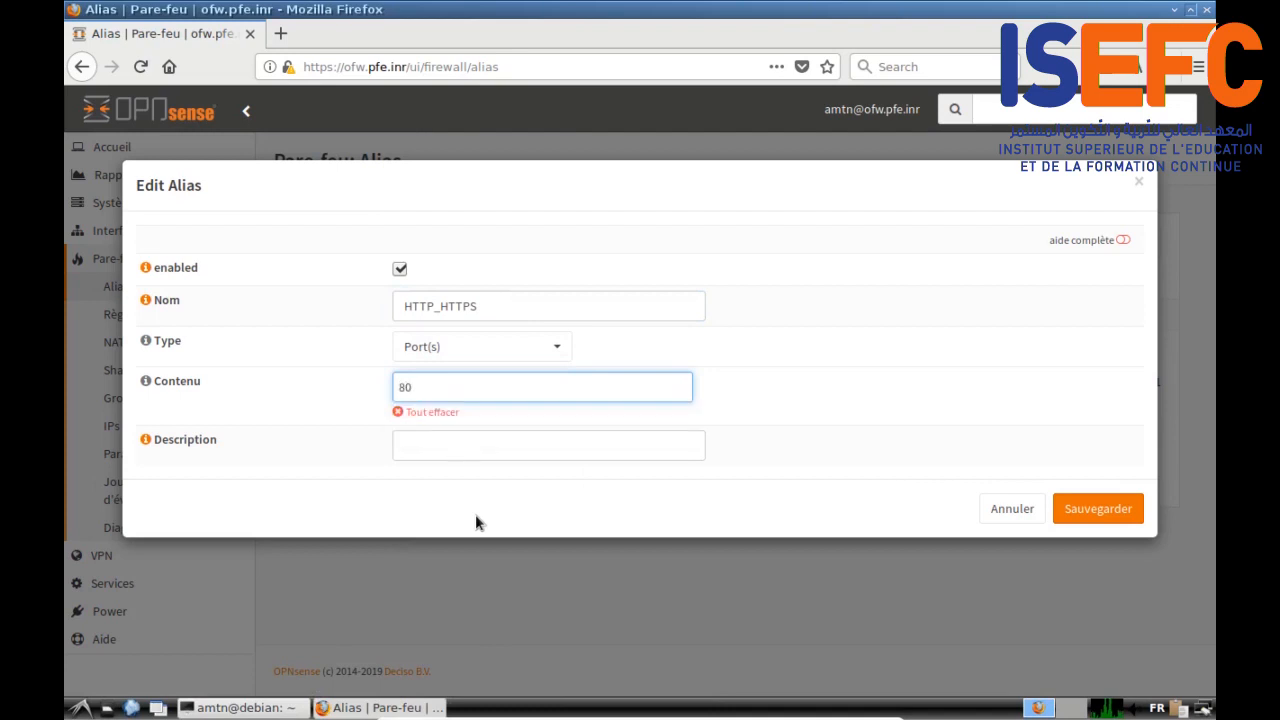
pyautogui.press('Return')
pyautogui.write('443')
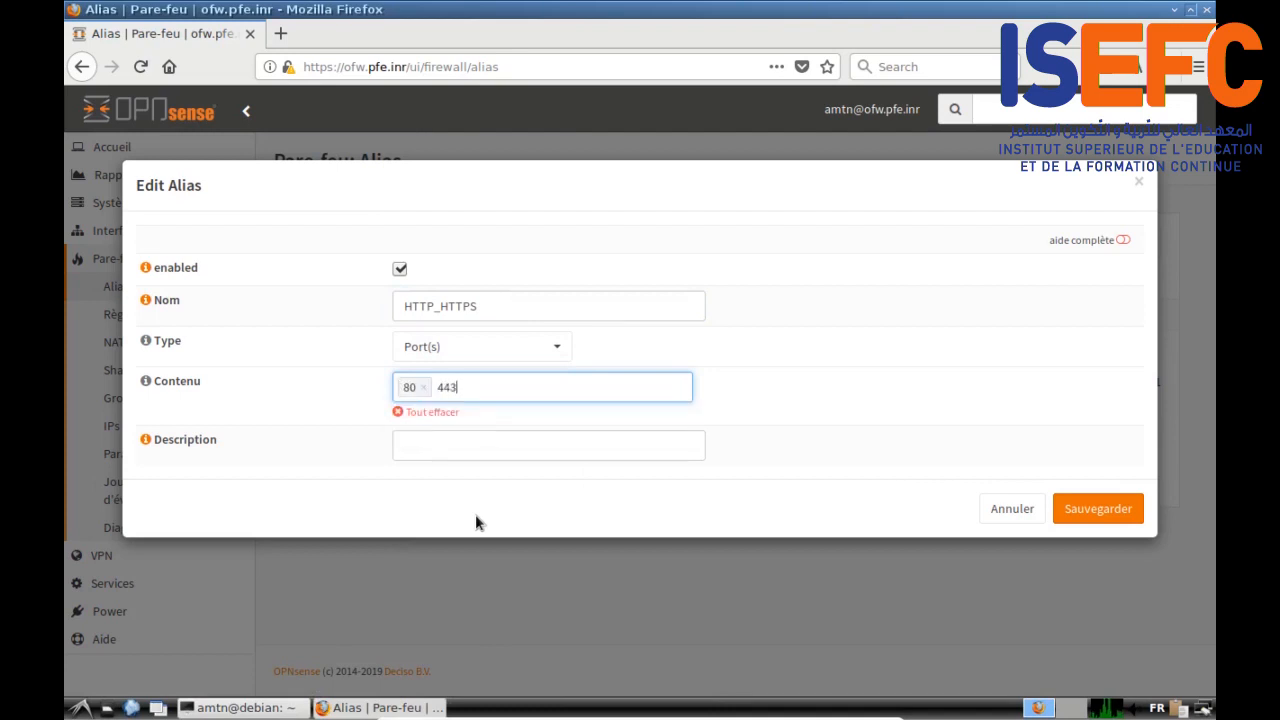
pyautogui.click(437, 445)
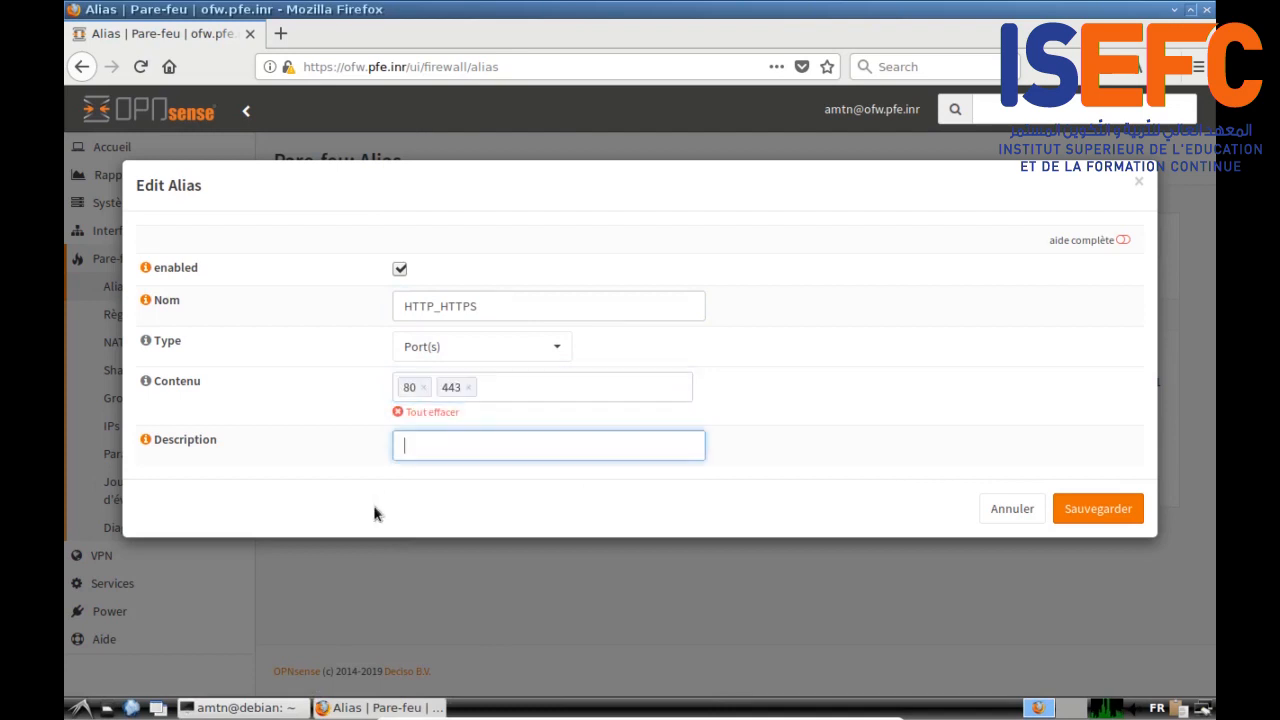
pyautogui.write('http et https')
pyautogui.click(1107, 508)
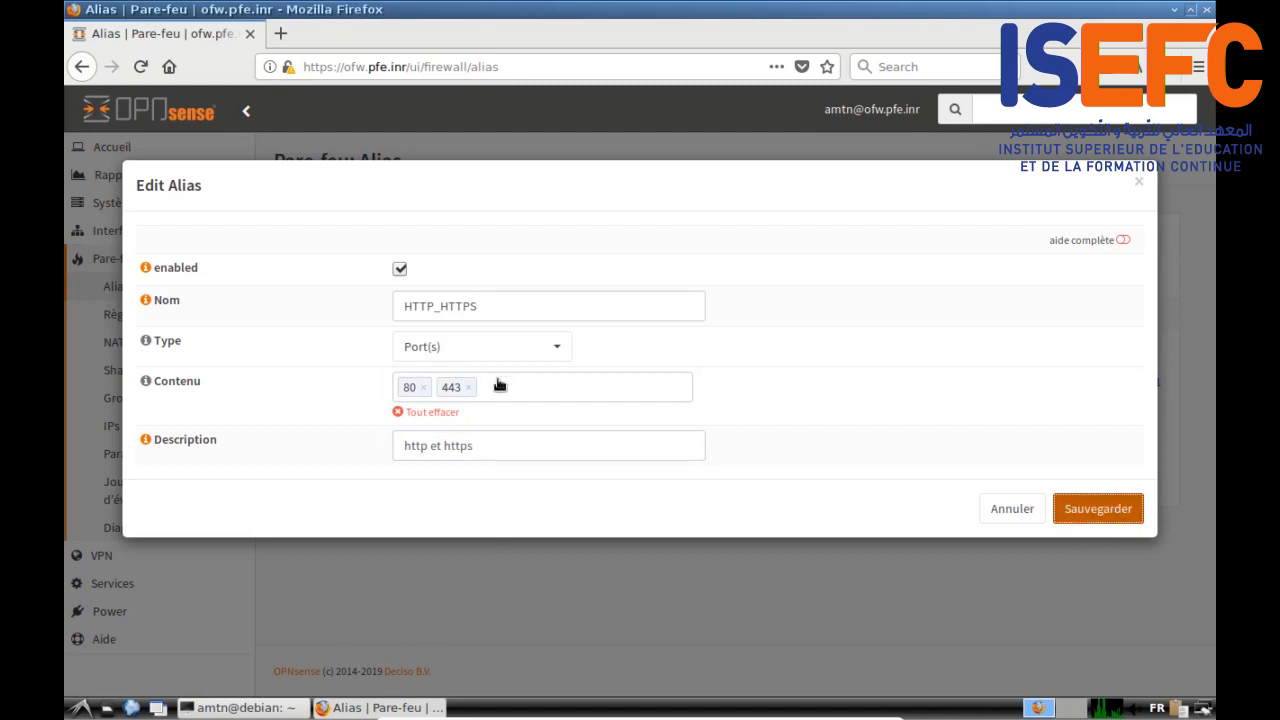
pyautogui.press('Return')
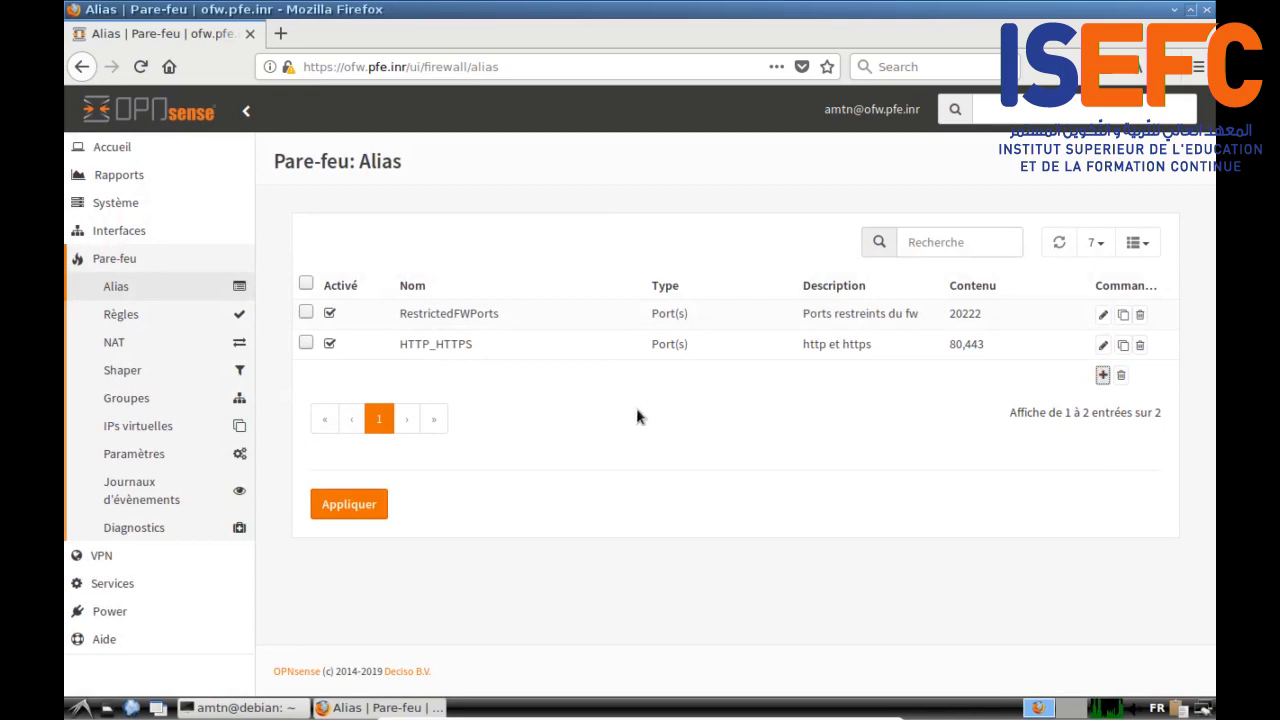
pyautogui.press('Return')
# Step: Name the new host alias fwAddrs and add 192.168.1.254 as its first address
pyautogui.click(461, 306)
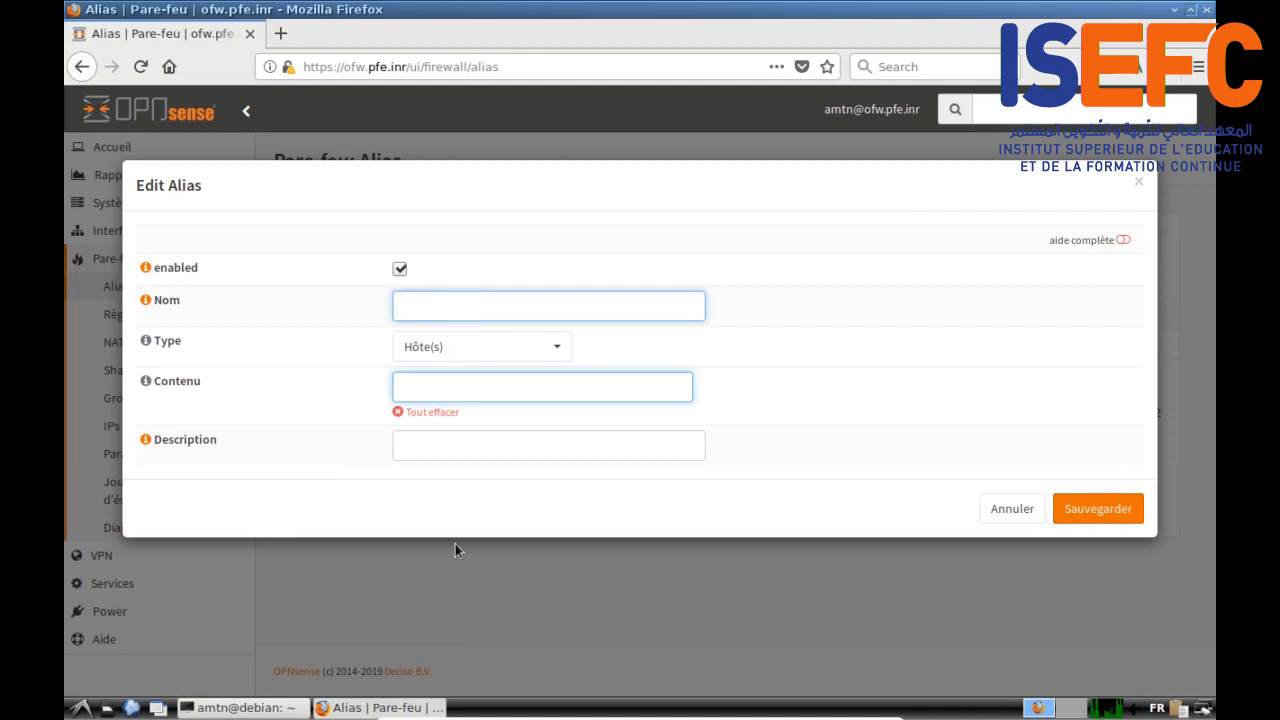
pyautogui.write('fw')
pyautogui.write('Add')
pyautogui.write('2')
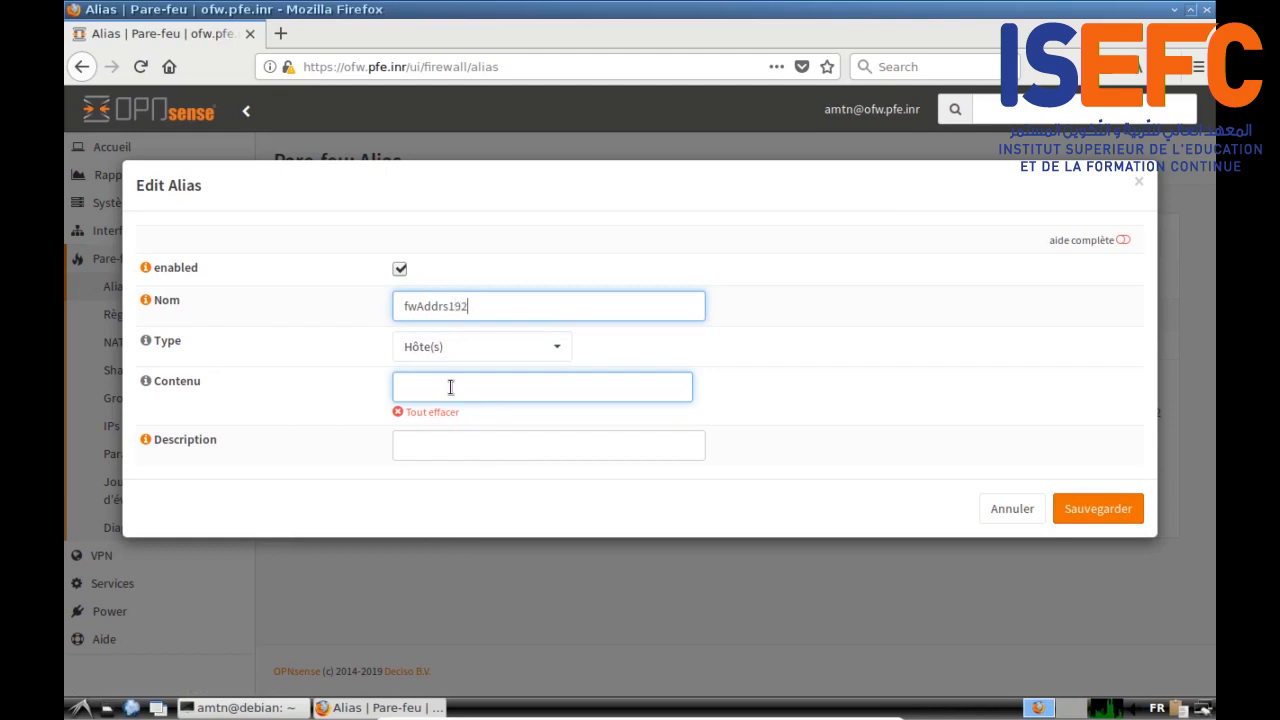
pyautogui.write('.168.1.254')
pyautogui.moveTo(449, 306); pyautogui.dragTo(531, 310)
pyautogui.hotkey('ctrl', 'c')
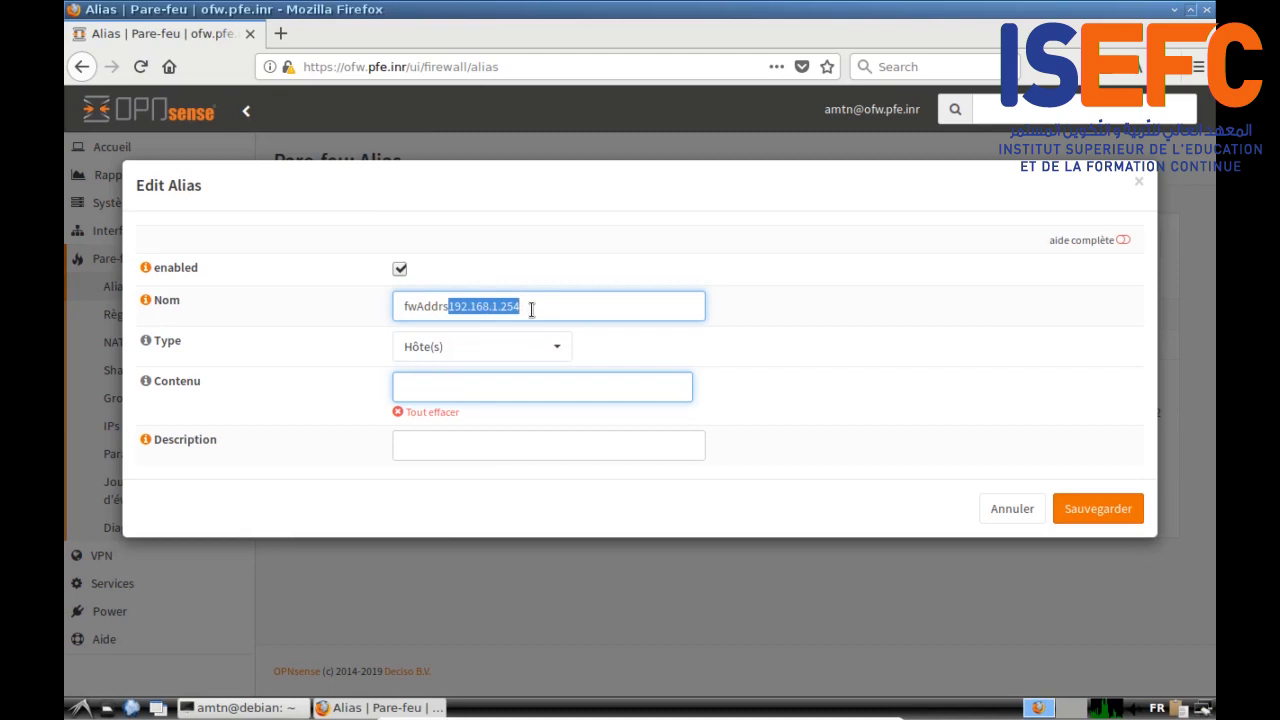
pyautogui.press('BackSpace')
pyautogui.click(477, 391)
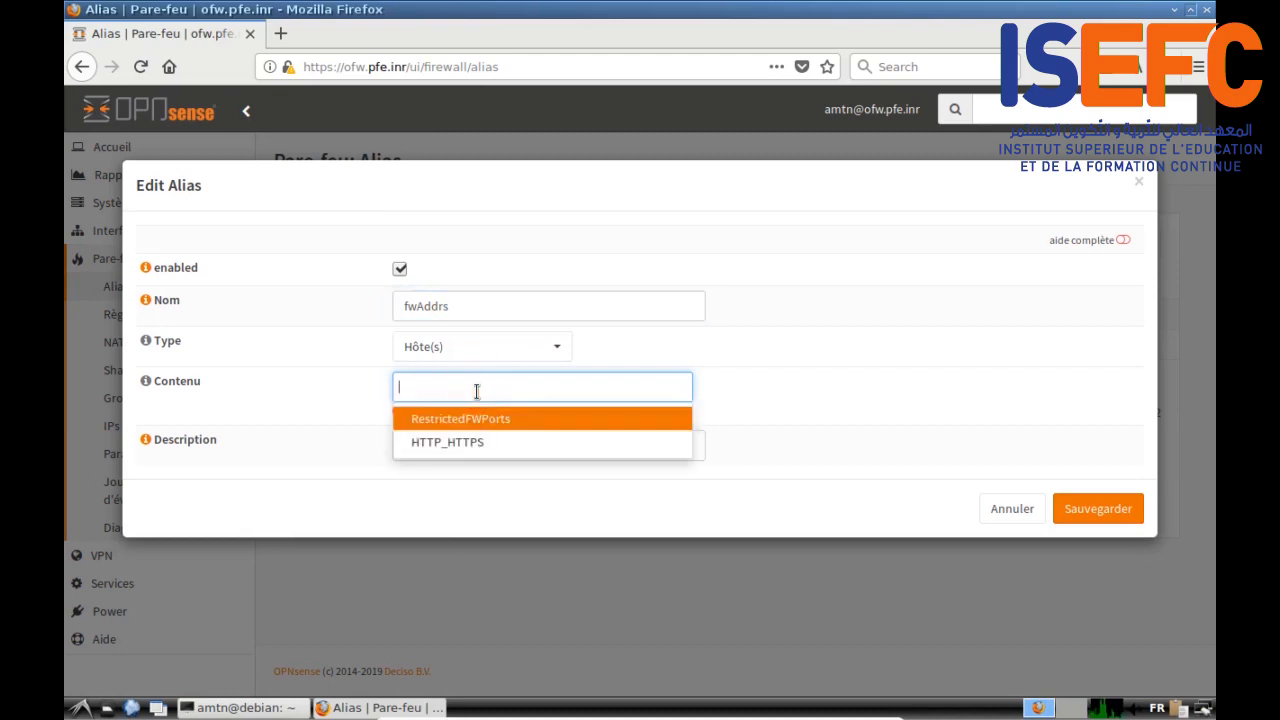
pyautogui.hotkey('ctrl', 'v')
pyautogui.press('Return')
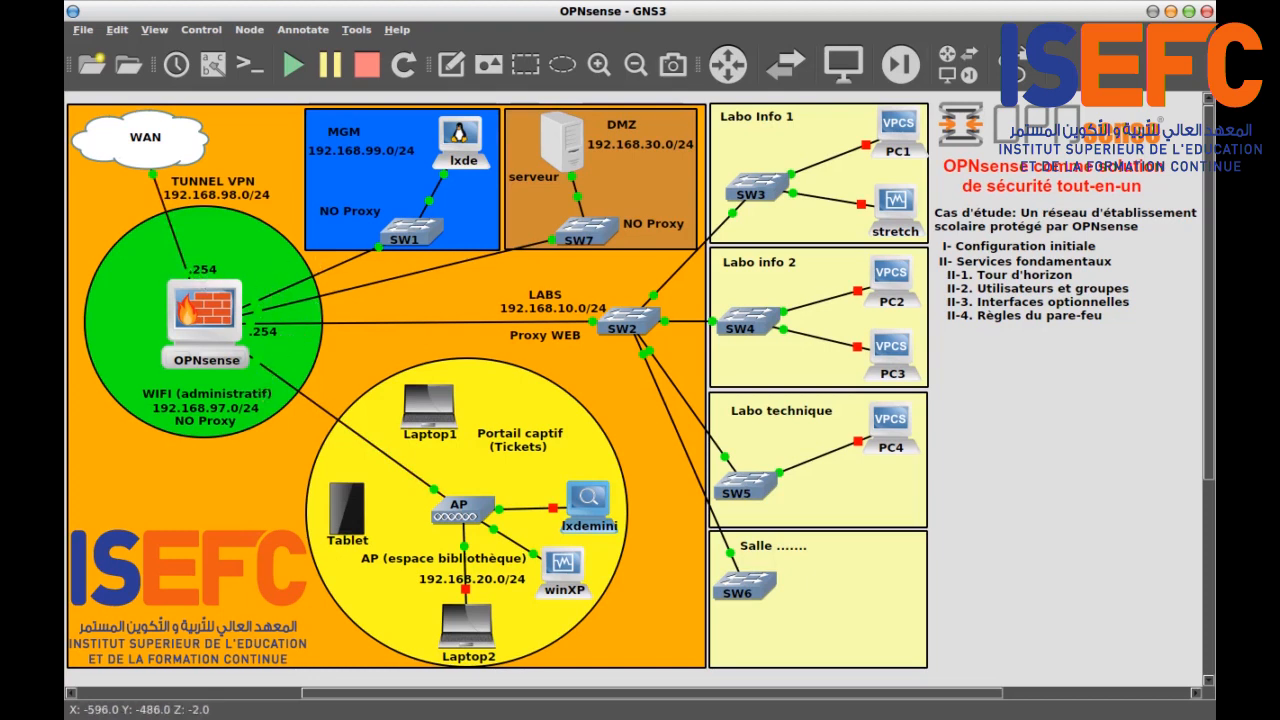
# Step: Return from the GNS3 topology to the fwAddrs alias form in Firefox
pyautogui.hotkey('alt', 'Tab')
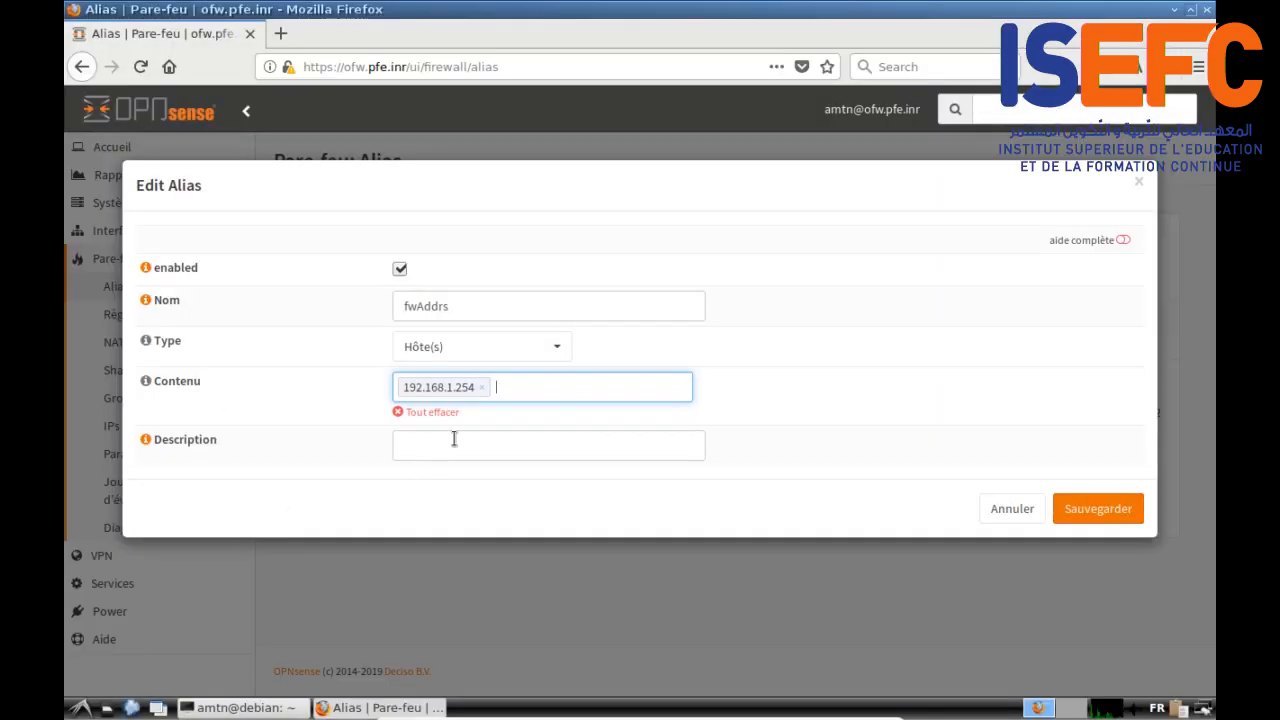
# Step: Paste the interface address list, remove the wrong entries, and re-add 192.168.20.254
pyautogui.hotkey('ctrl', 'v')
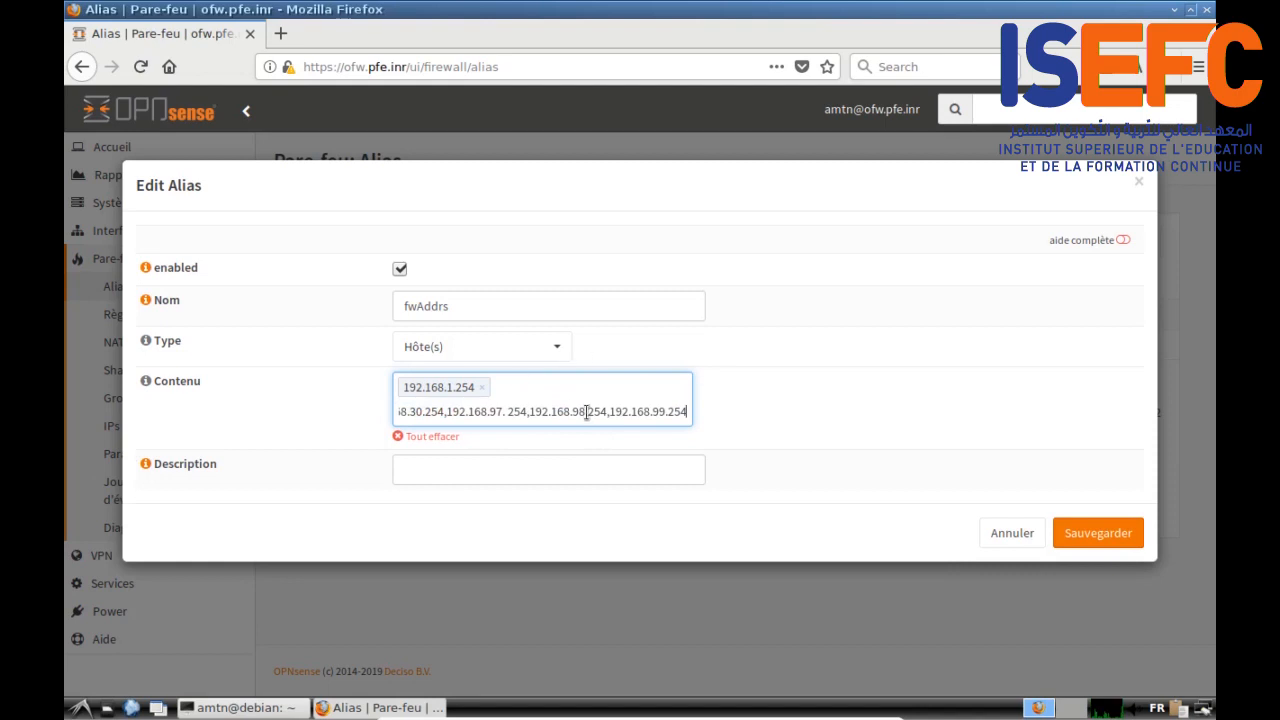
pyautogui.press('Return')
pyautogui.click(491, 412)
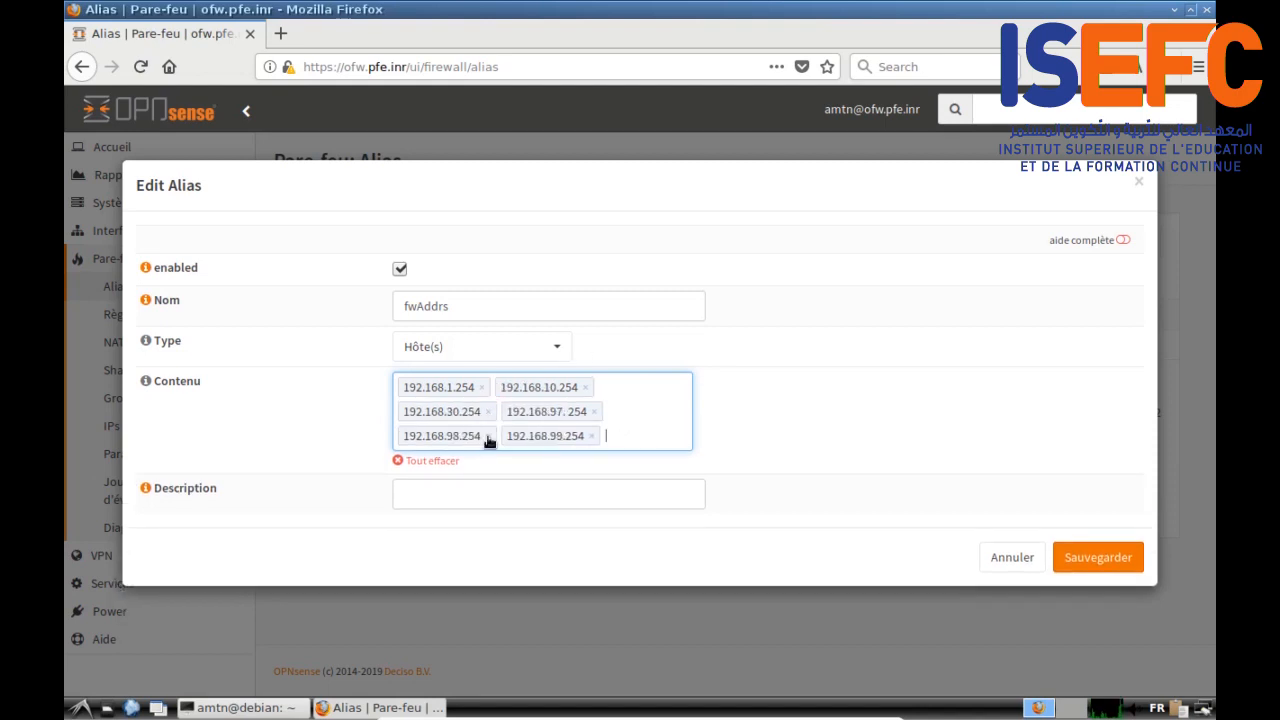
pyautogui.click(487, 438)
pyautogui.click(597, 411)
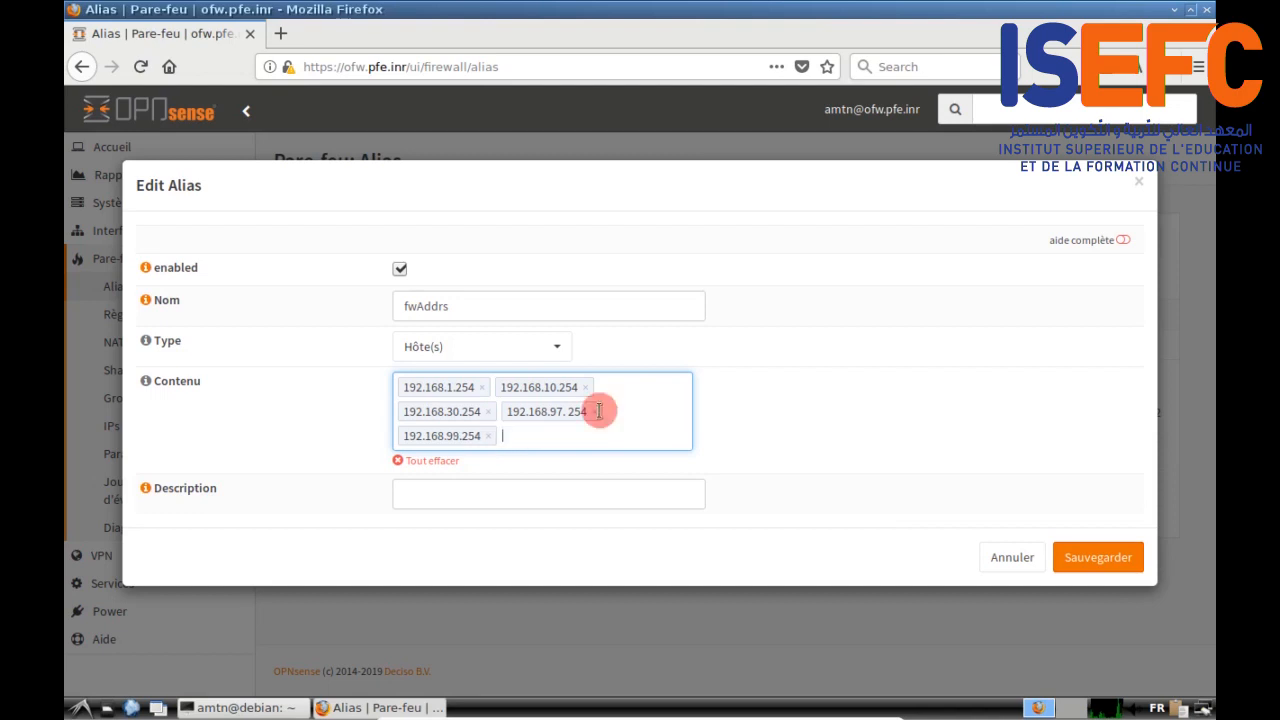
pyautogui.click(619, 411)
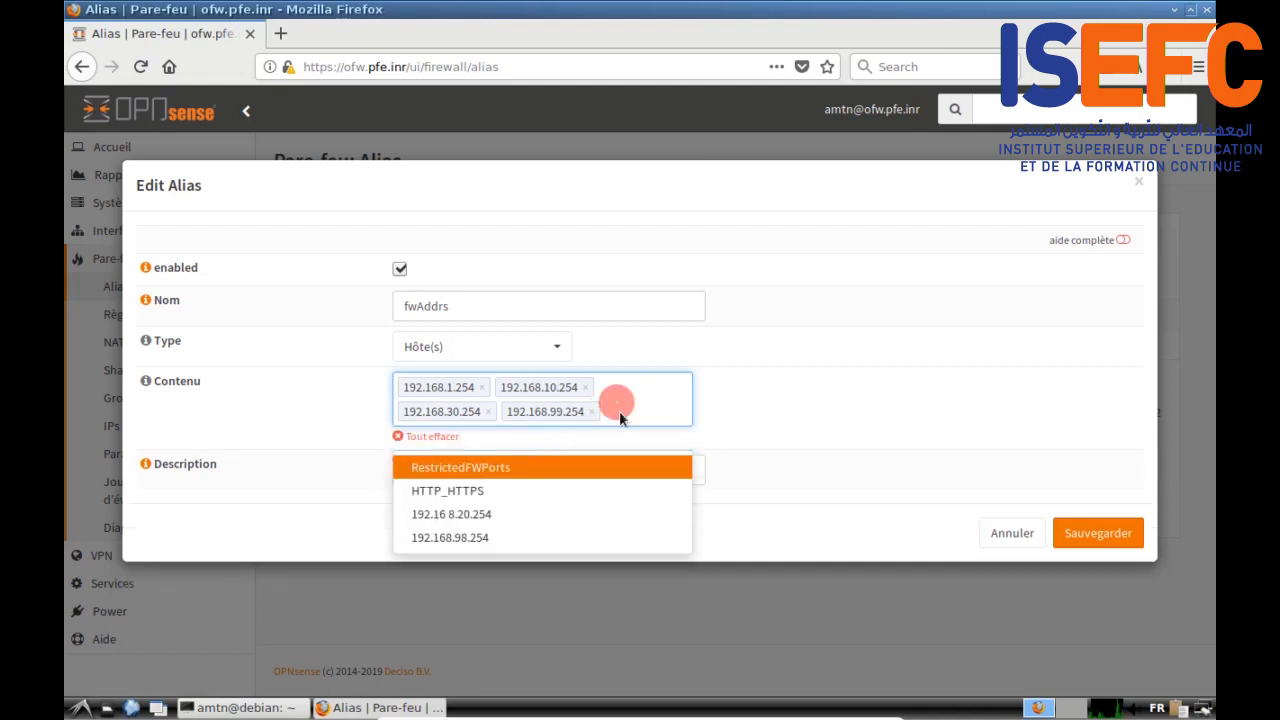
pyautogui.write('19')
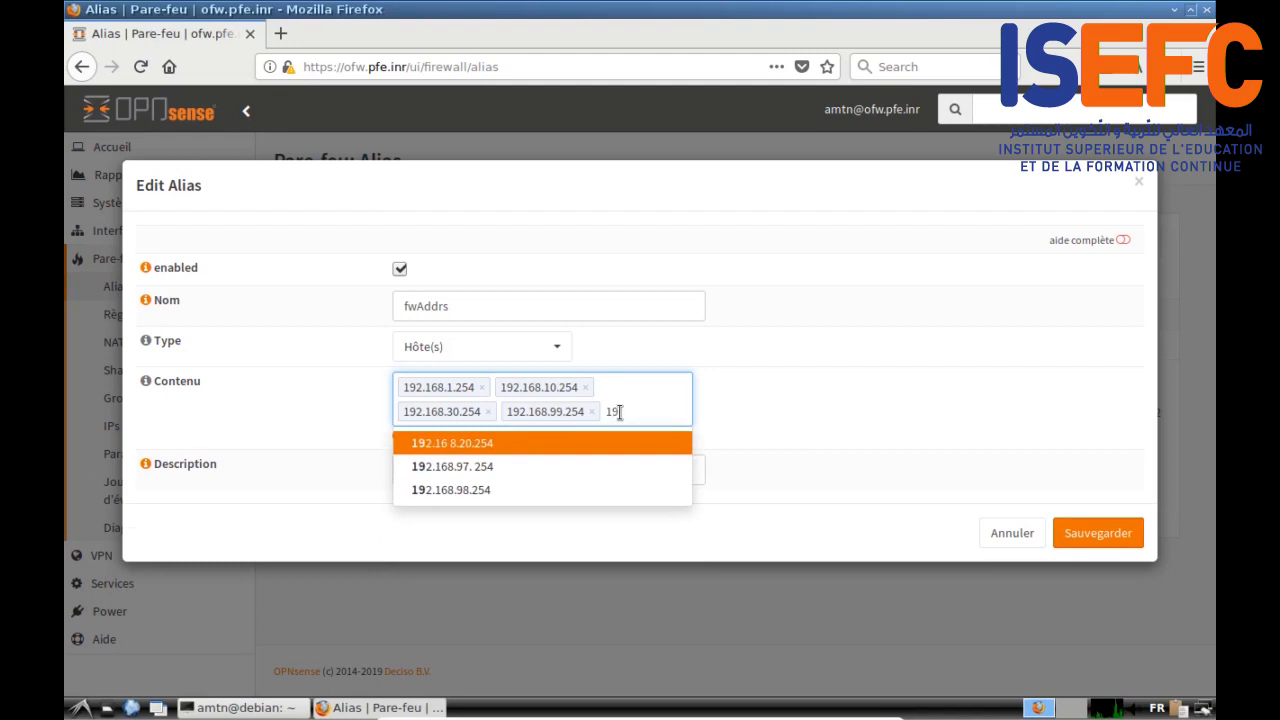
pyautogui.write('2.168')
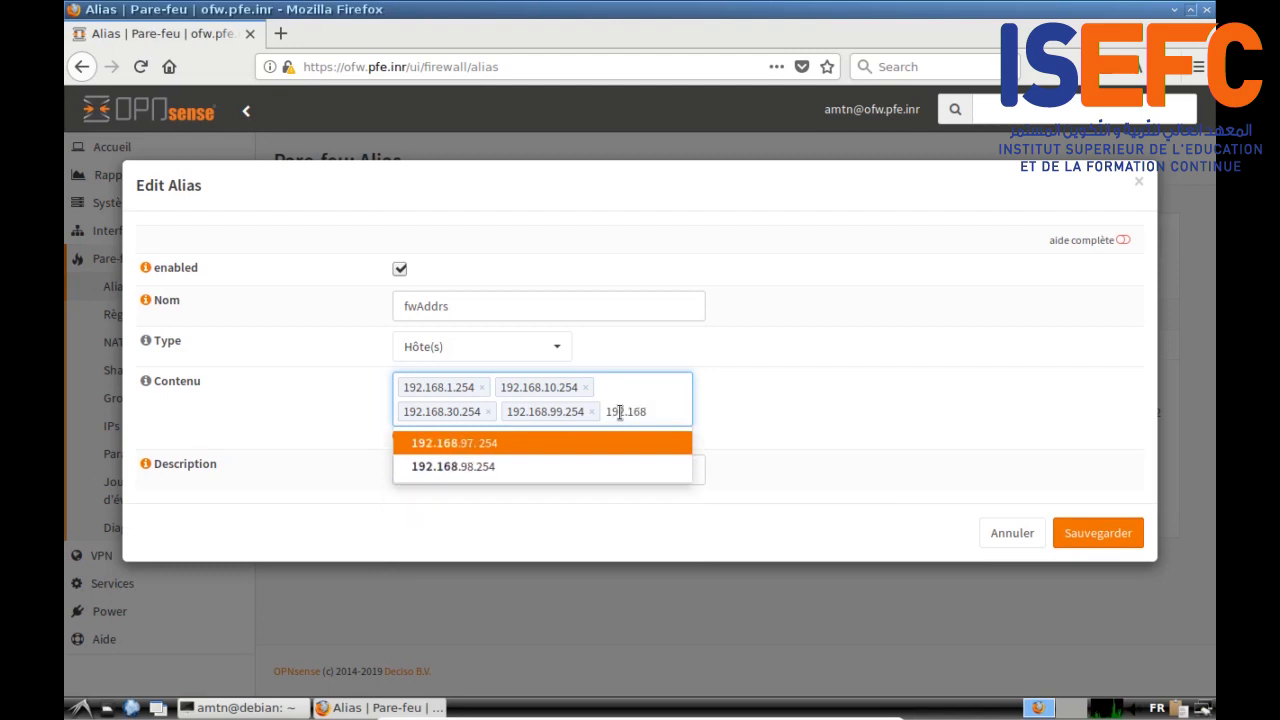
pyautogui.write('.20.2')
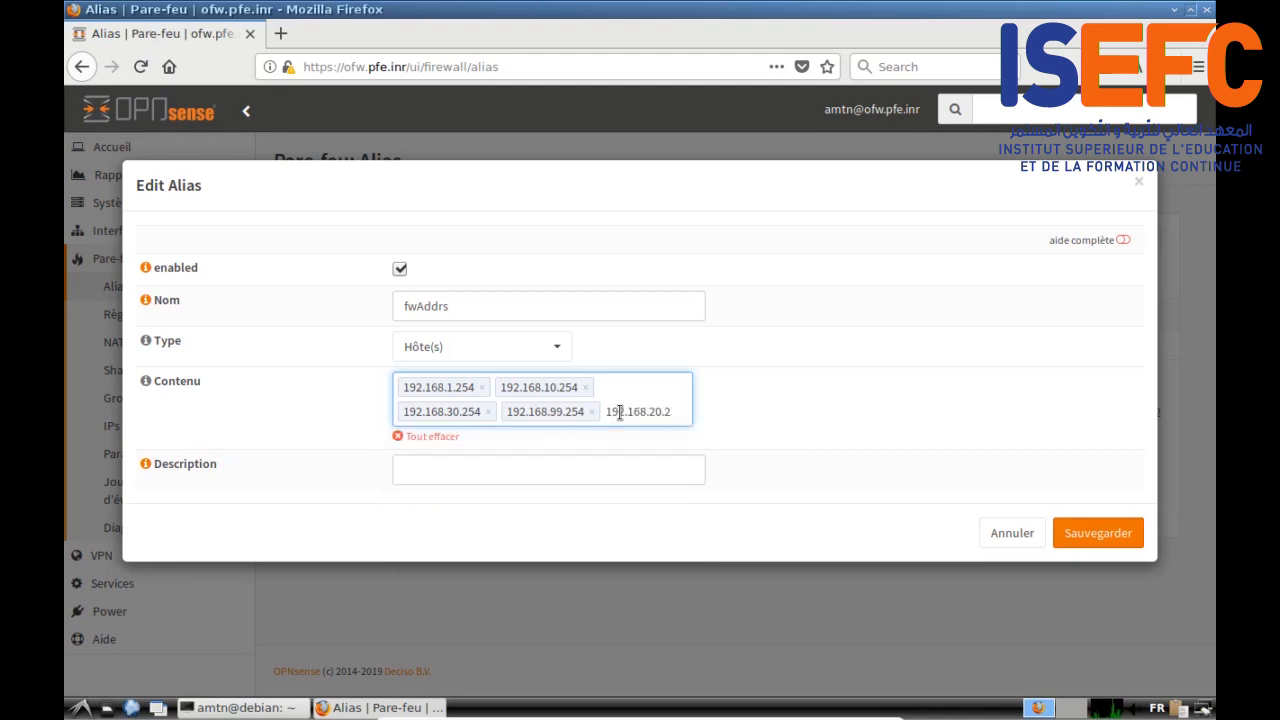
pyautogui.write('54')
pyautogui.press('Return')
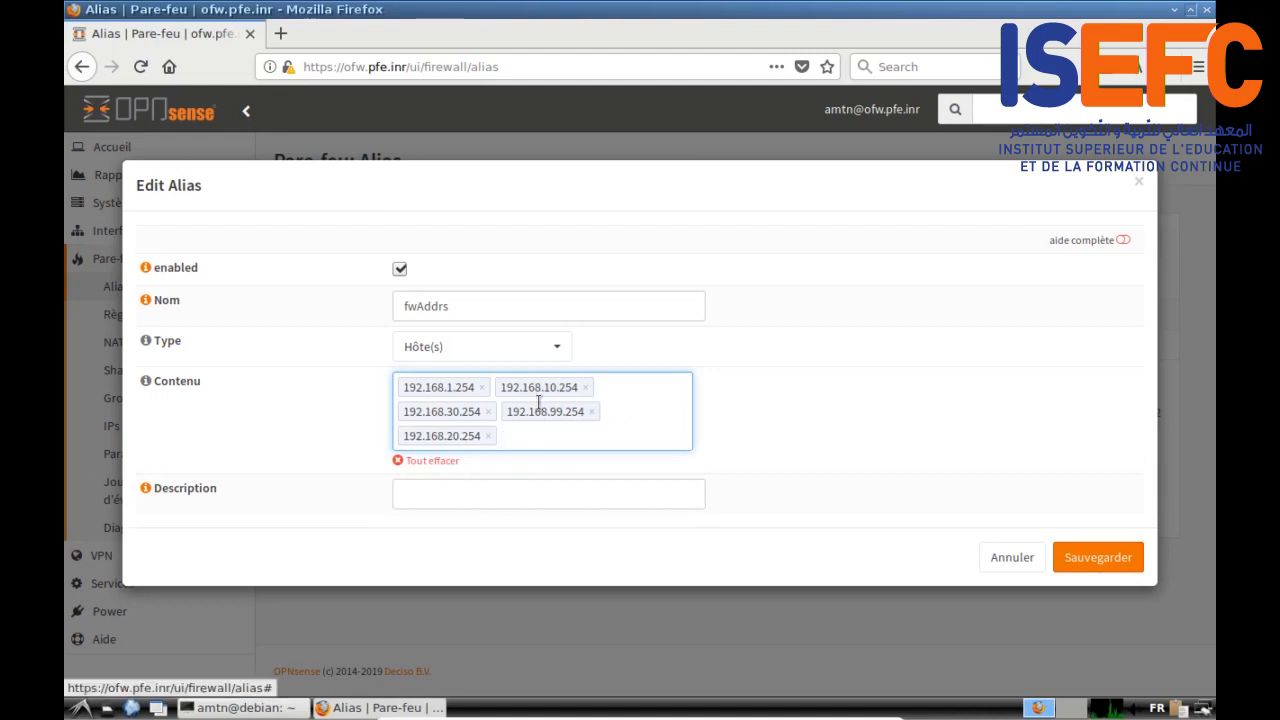
# Step: Describe the fwAddrs alias as 'Interfaces du fw' and save it
pyautogui.click(463, 495)
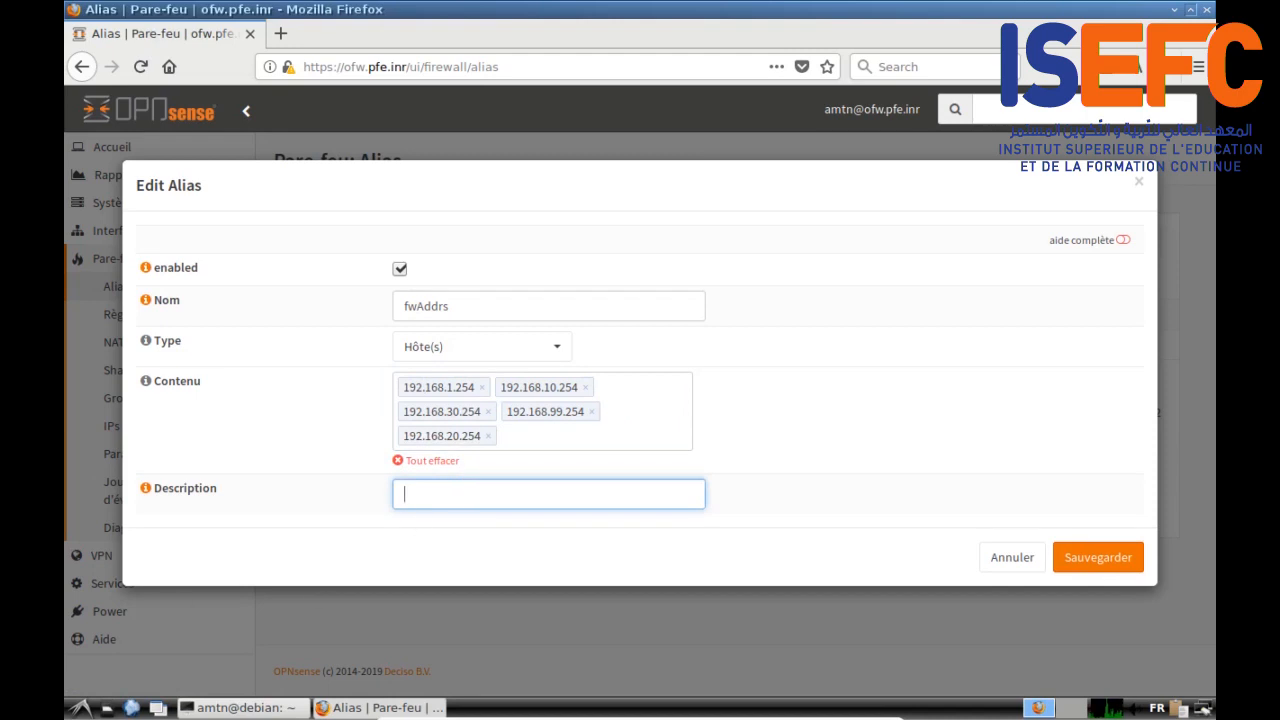
pyautogui.write('Interfaces du fw')
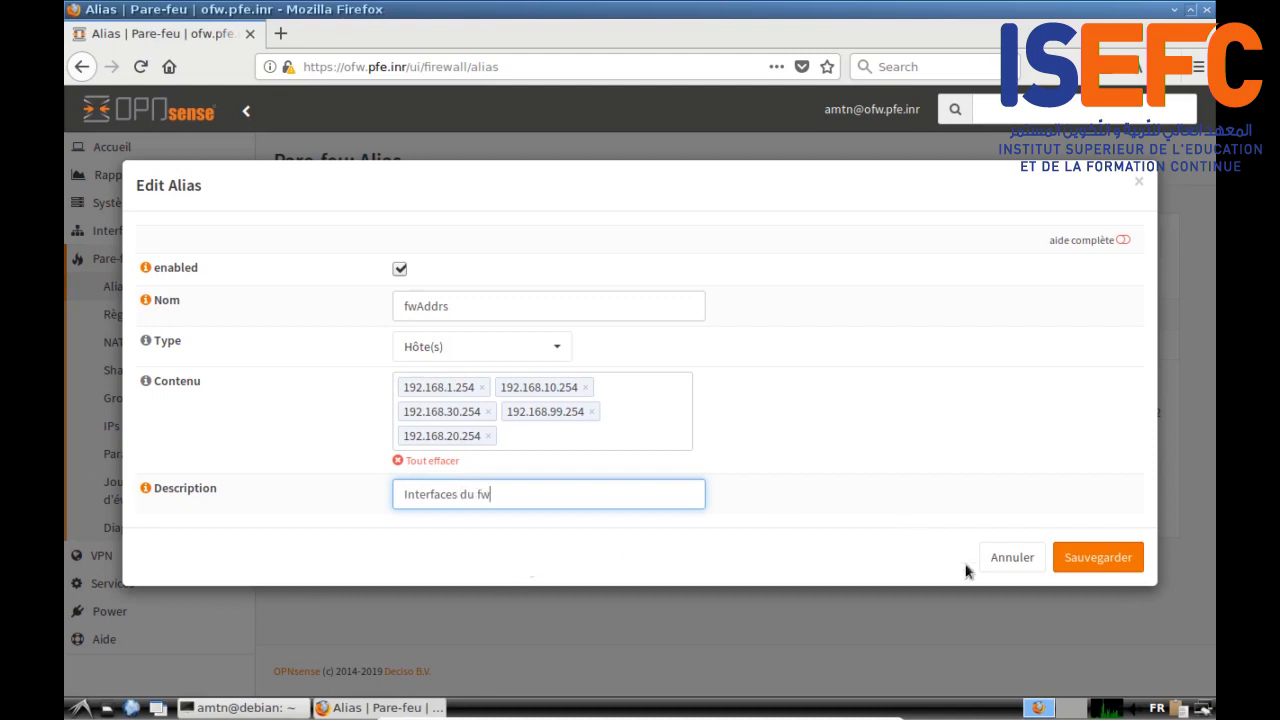
pyautogui.click(1093, 557)
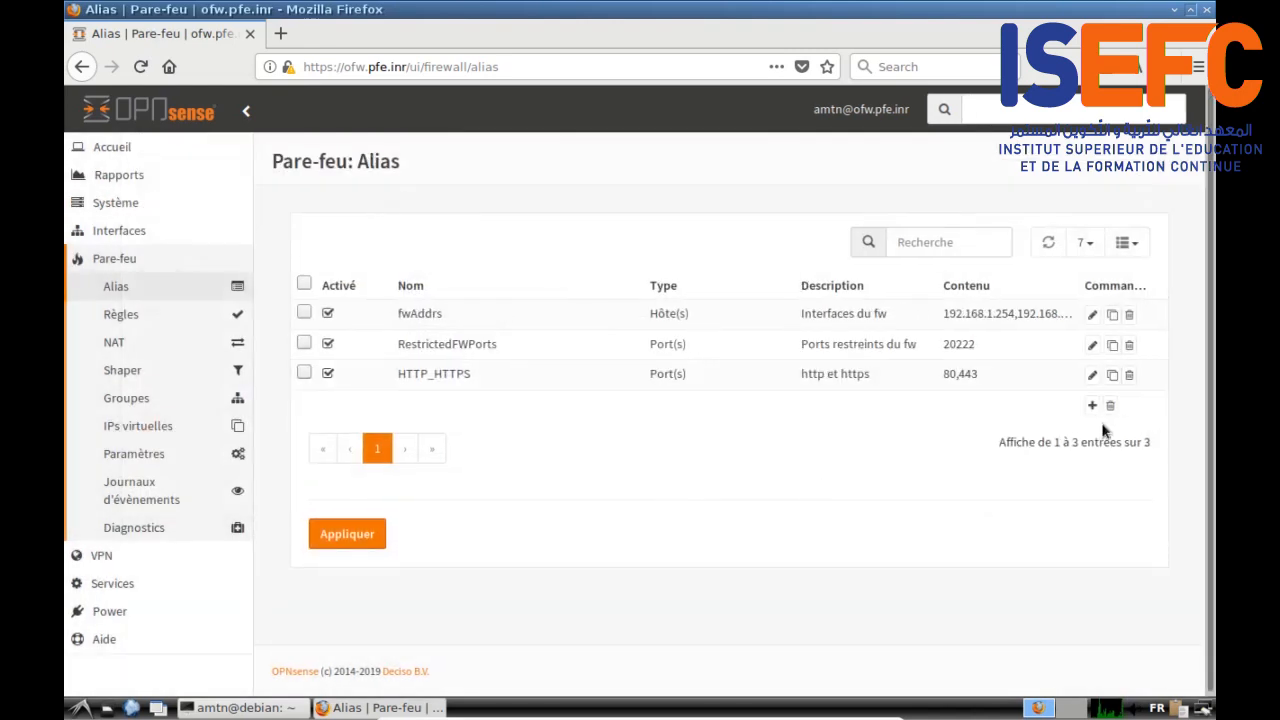
pyautogui.click(1092, 405)
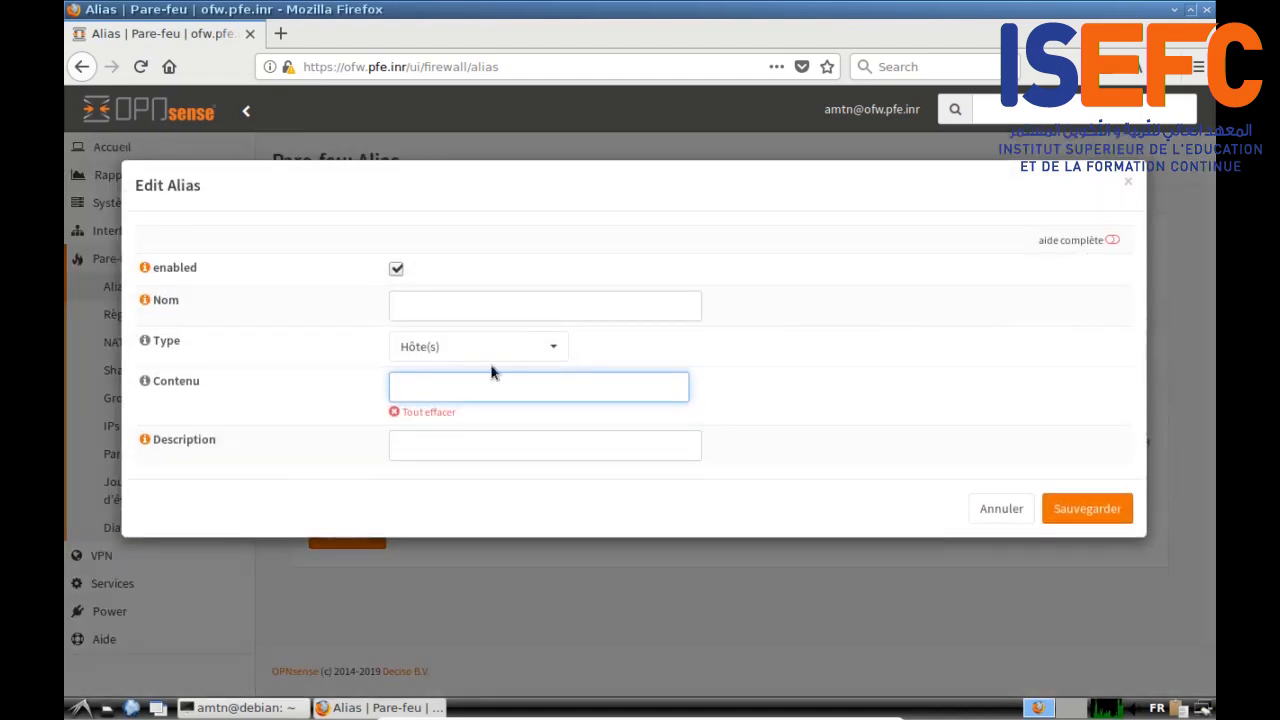
# Step: Create network alias intraNet with 192.168.0.0/19 and 192.168.96.0/22, described 'Reseaux internes'
pyautogui.click(430, 306)
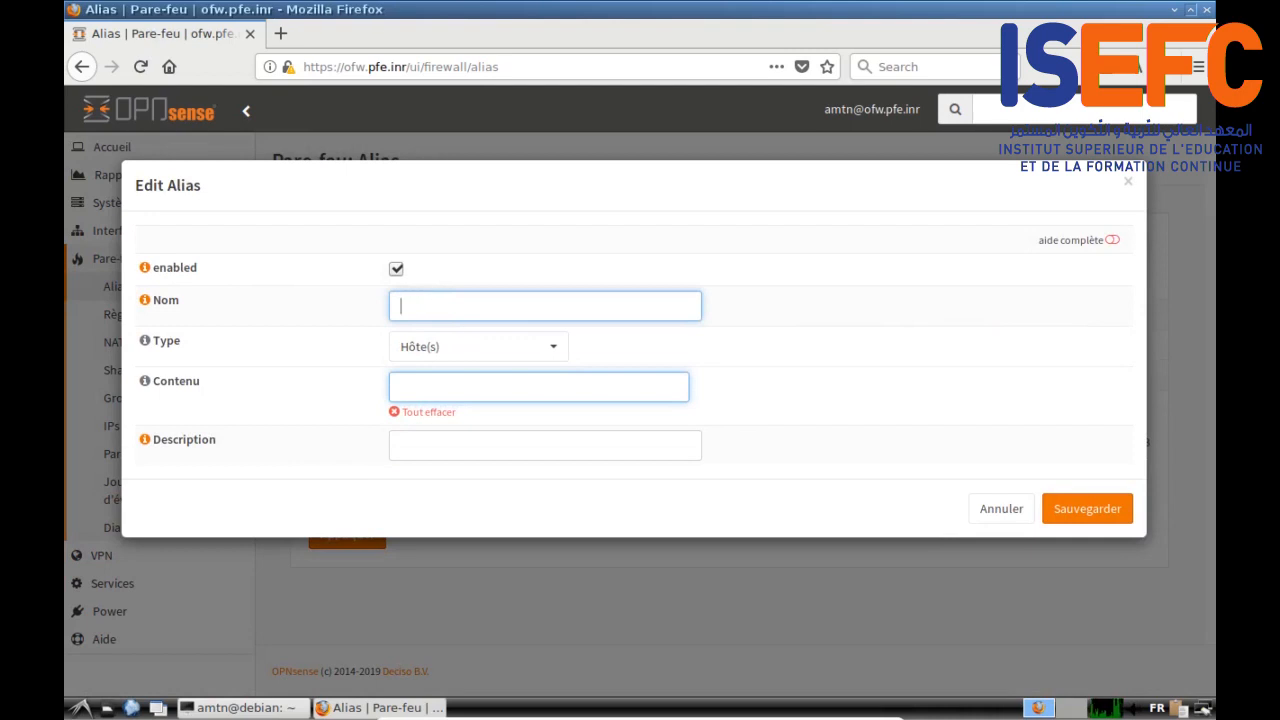
pyautogui.click(412, 309)
pyautogui.write('infraNet')
pyautogui.click(555, 350)
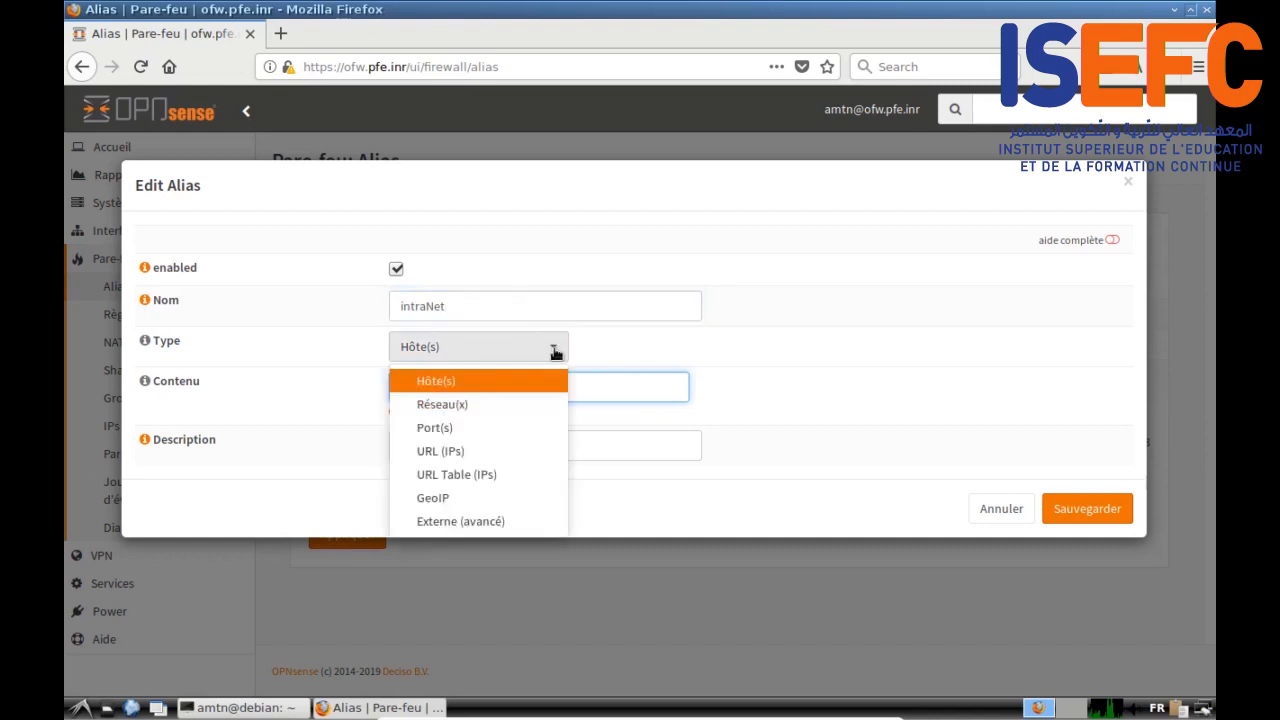
pyautogui.click(490, 406)
pyautogui.click(416, 394)
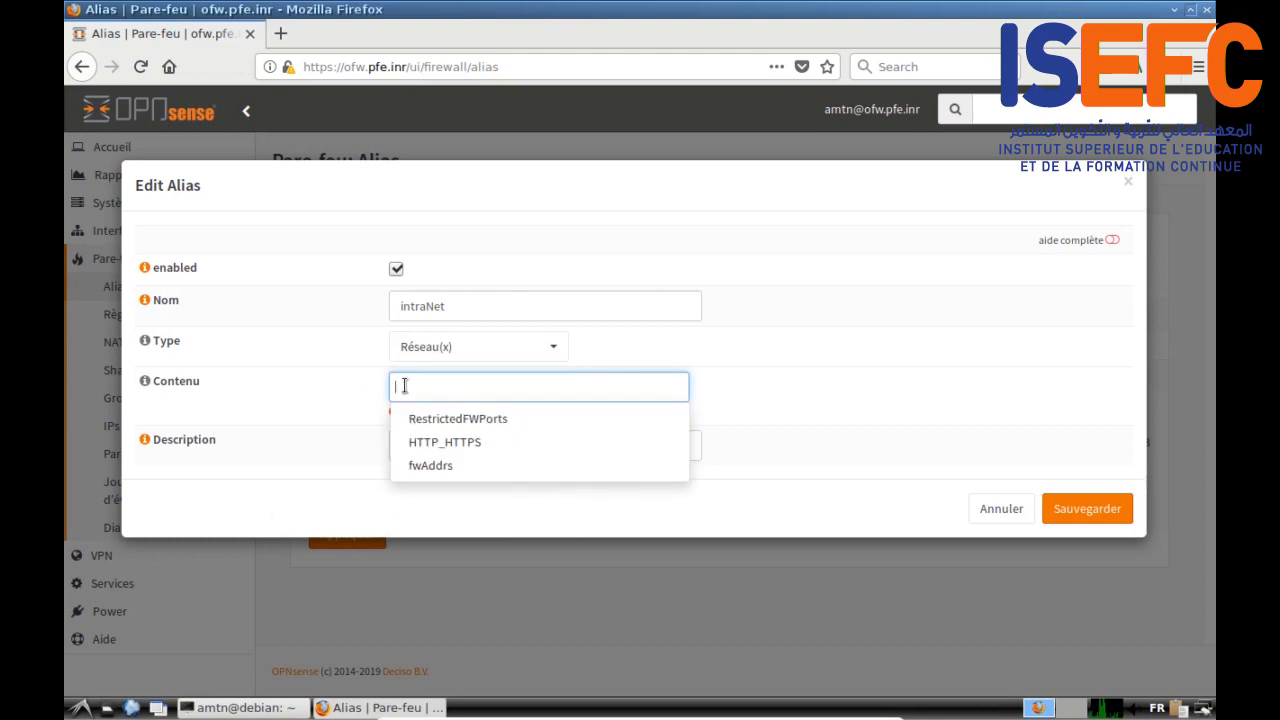
pyautogui.write('192.168.0.0/19,192.168.96.0/22')
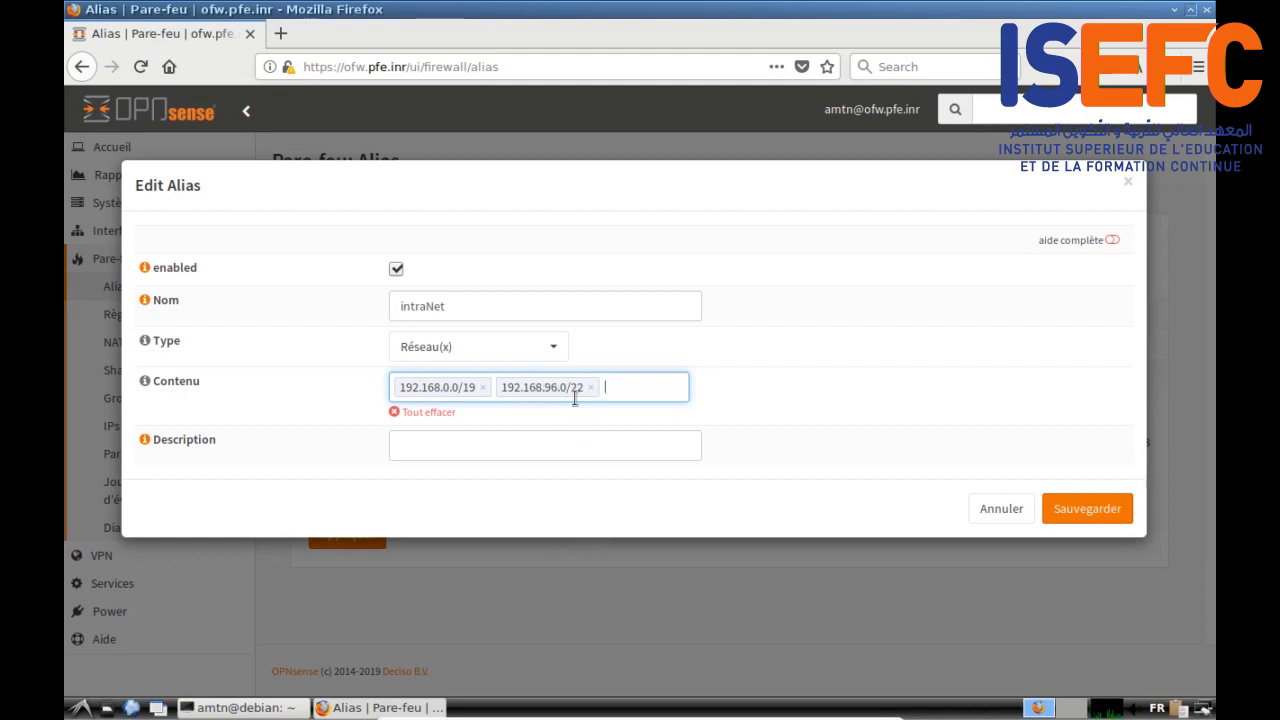
pyautogui.click(409, 446)
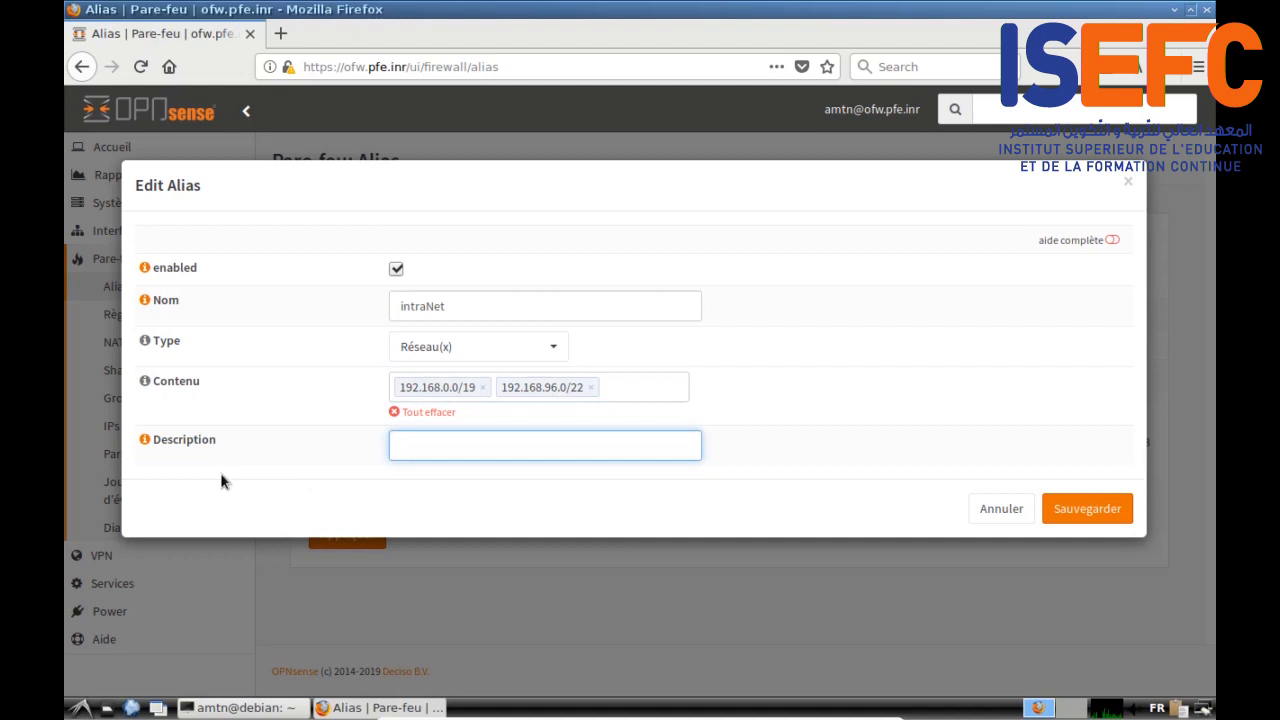
pyautogui.write('Reseaux internes')
pyautogui.click(1086, 508)
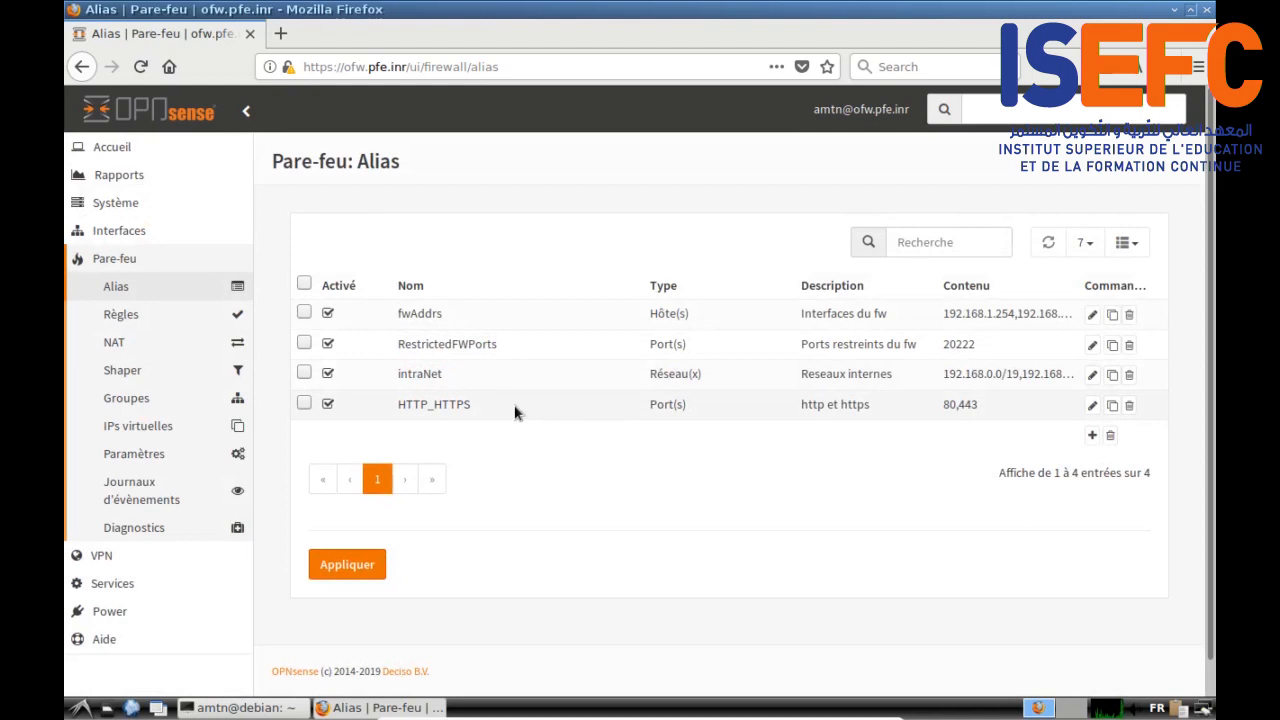
pyautogui.click(1093, 437)
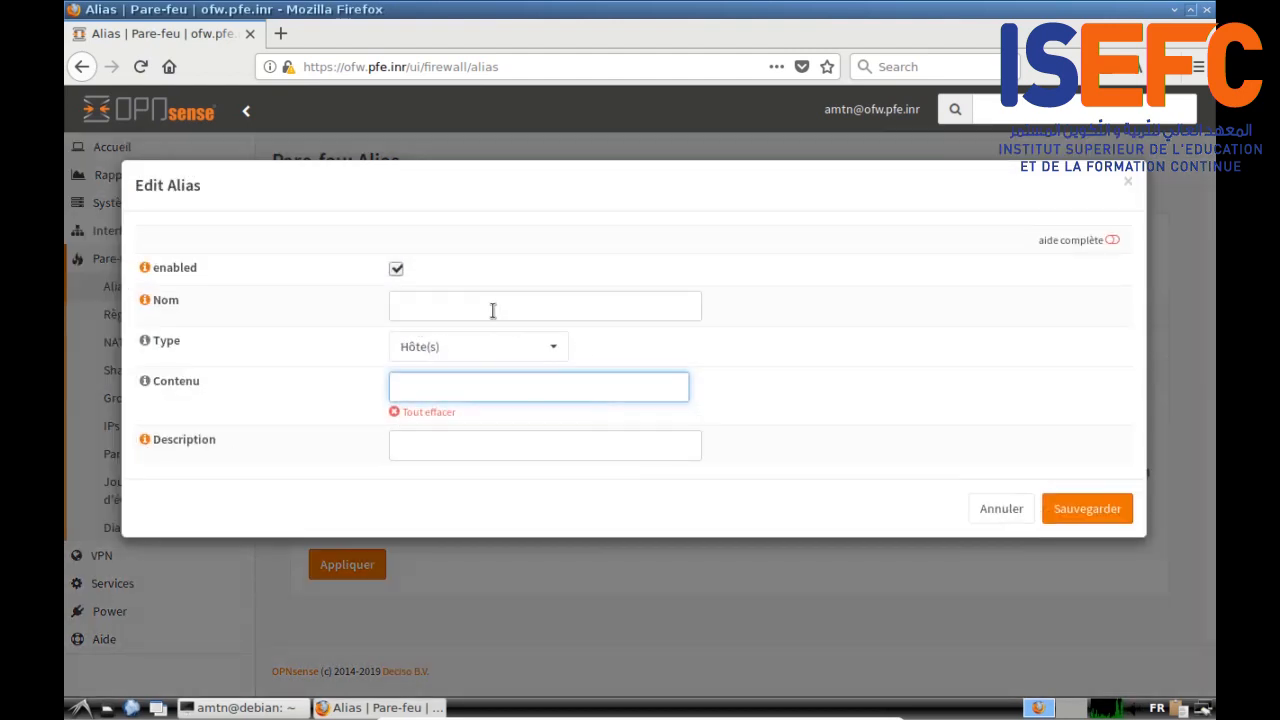
# Step: Name the new alias portsDNS and set its type to Port(s)
pyautogui.click(493, 310)
pyautogui.write('portsDNS')
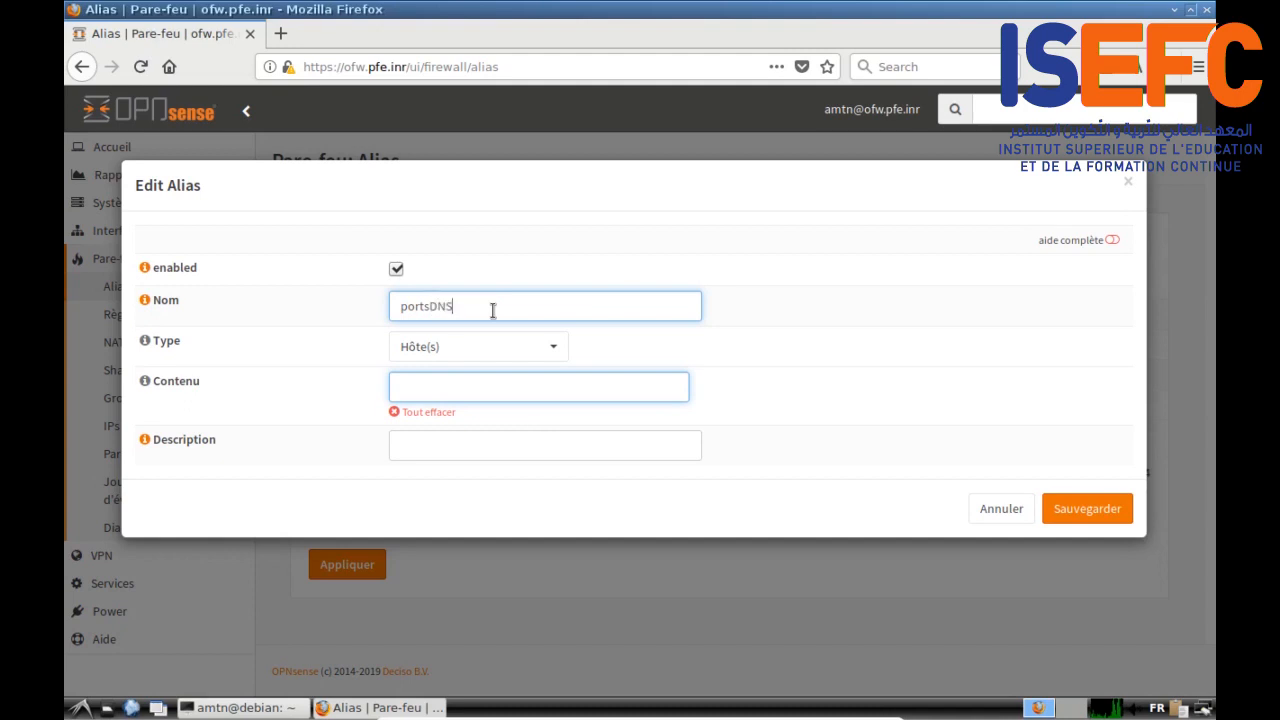
pyautogui.click(472, 352)
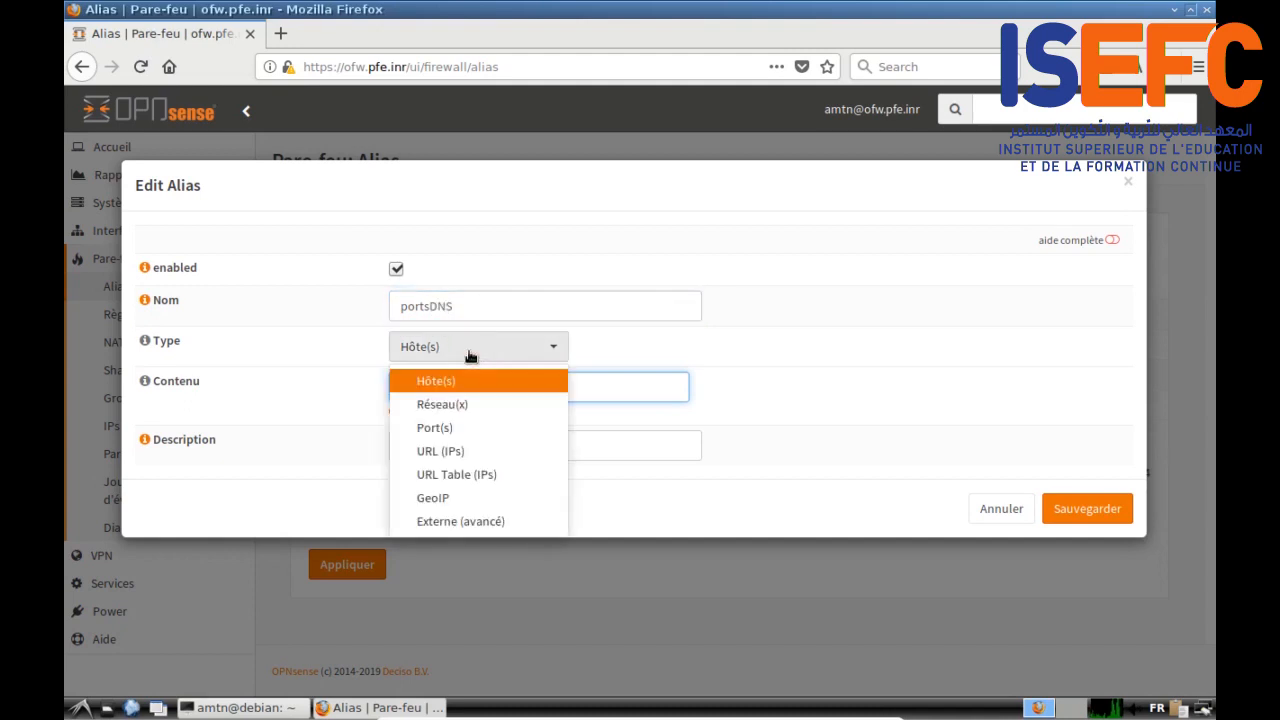
pyautogui.click(435, 428)
# Step: Add ports 53, 853 and 8443, describe it 'Ports DNS', and save
pyautogui.click(434, 389)
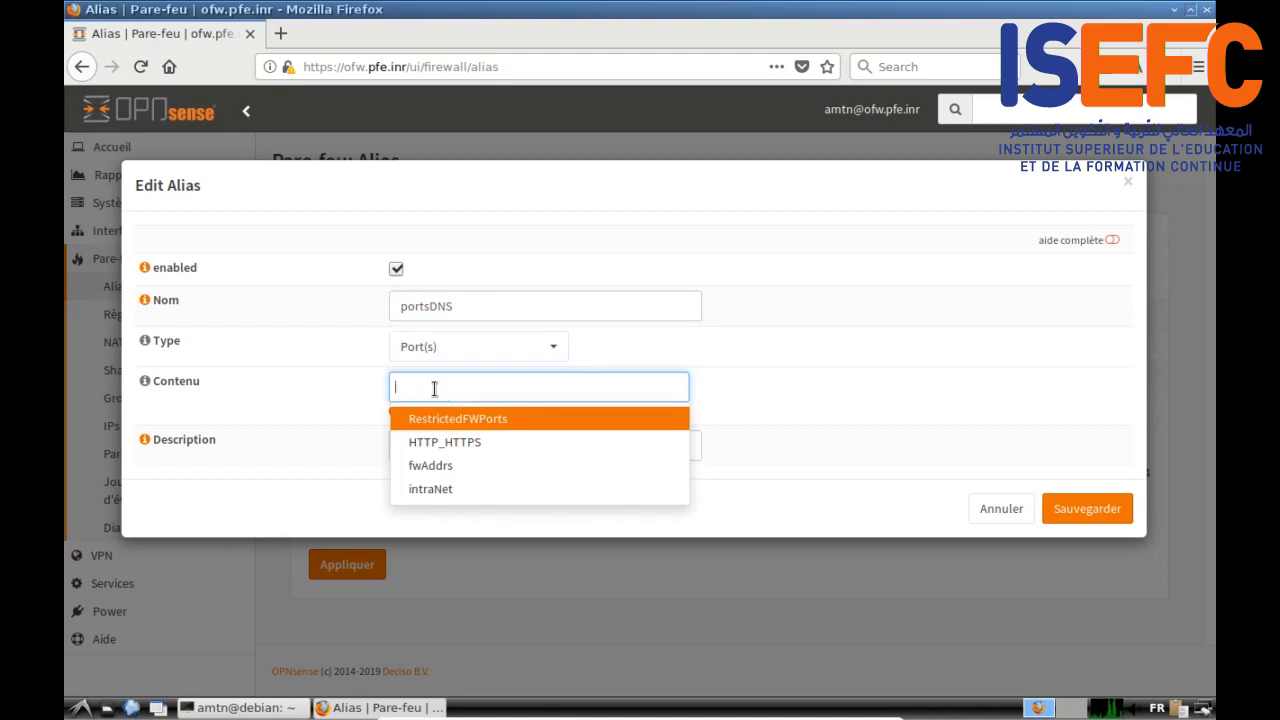
pyautogui.write('53')
pyautogui.press('Return')
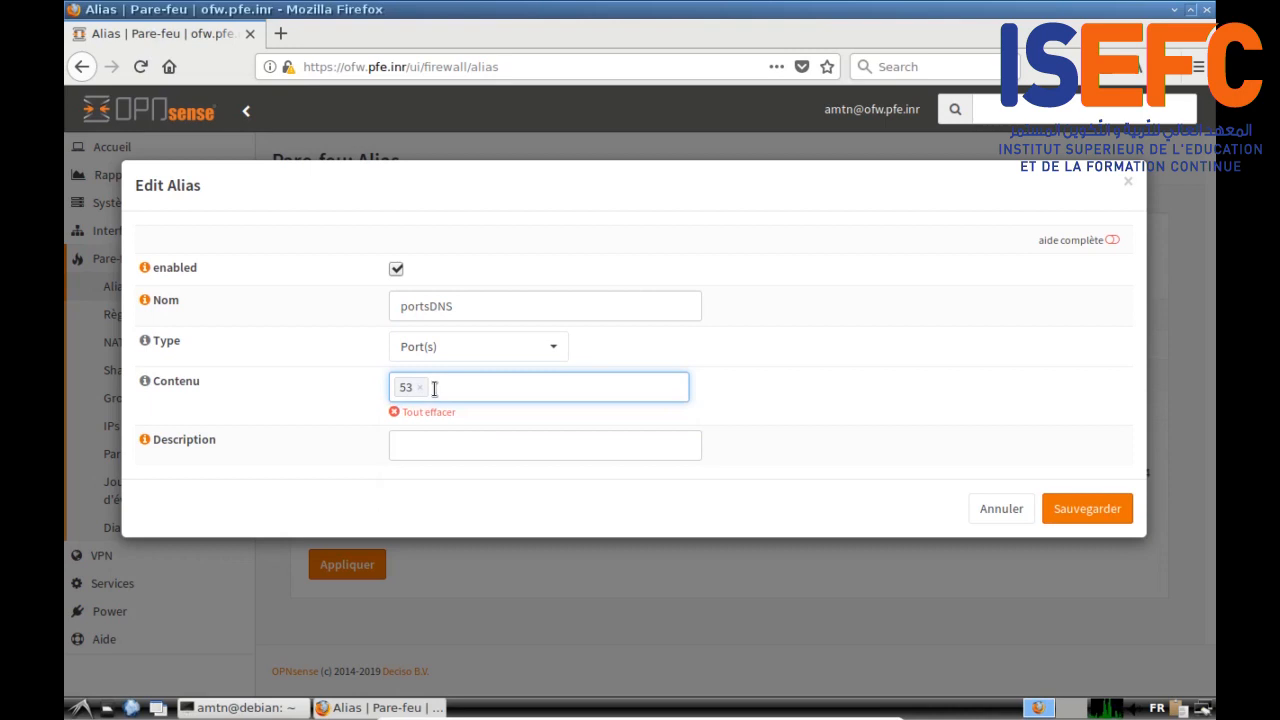
pyautogui.write('3')
pyautogui.press('Return')
pyautogui.write('84')
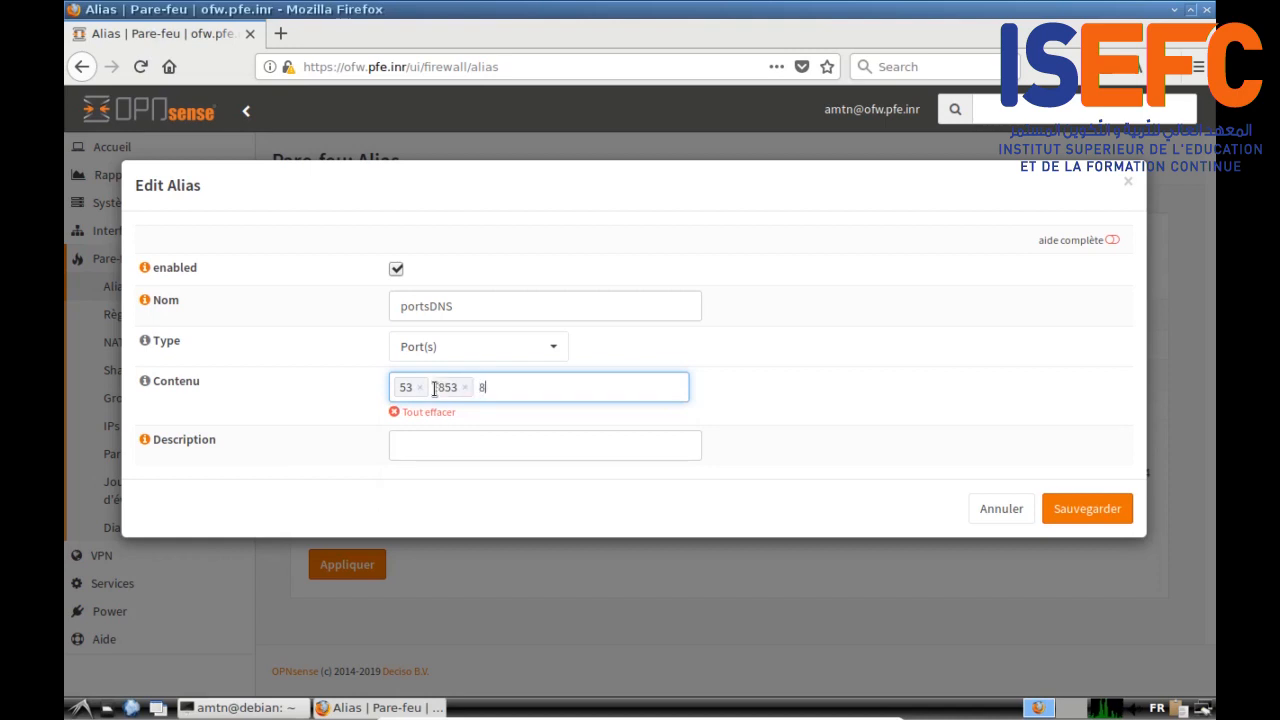
pyautogui.write('43')
pyautogui.click(431, 448)
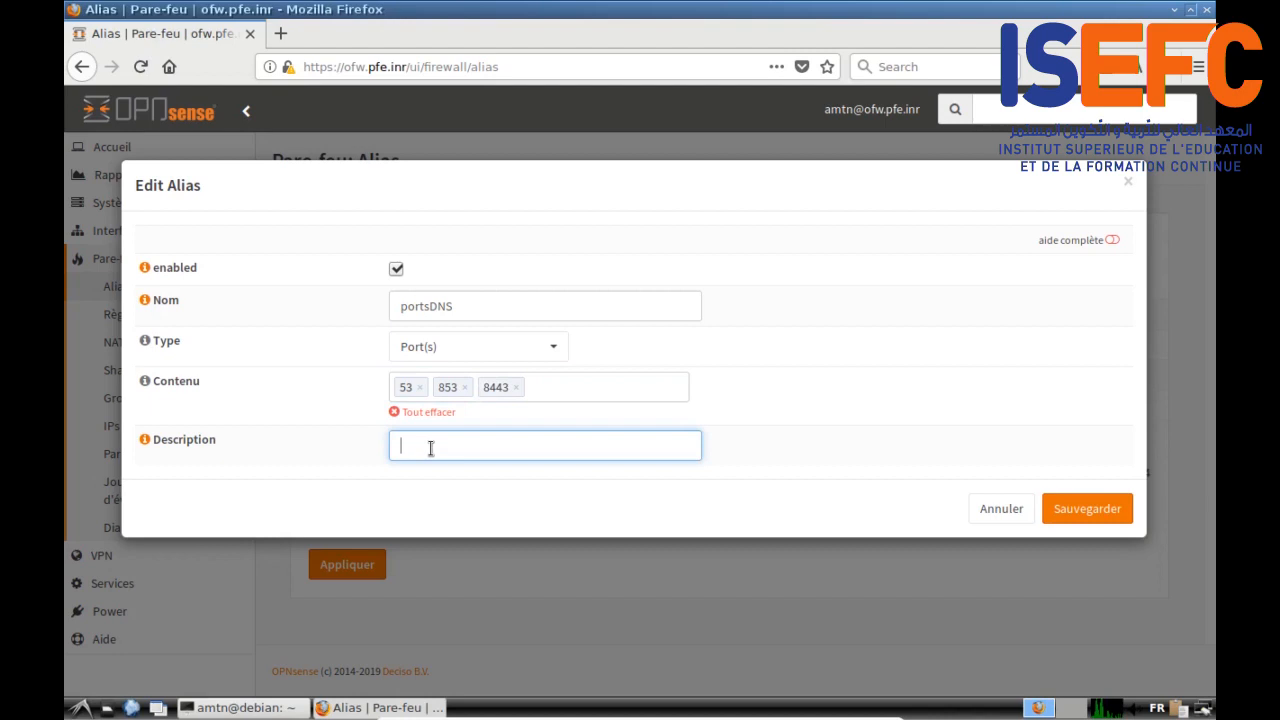
pyautogui.write('PortsDNS')
pyautogui.click(1097, 514)
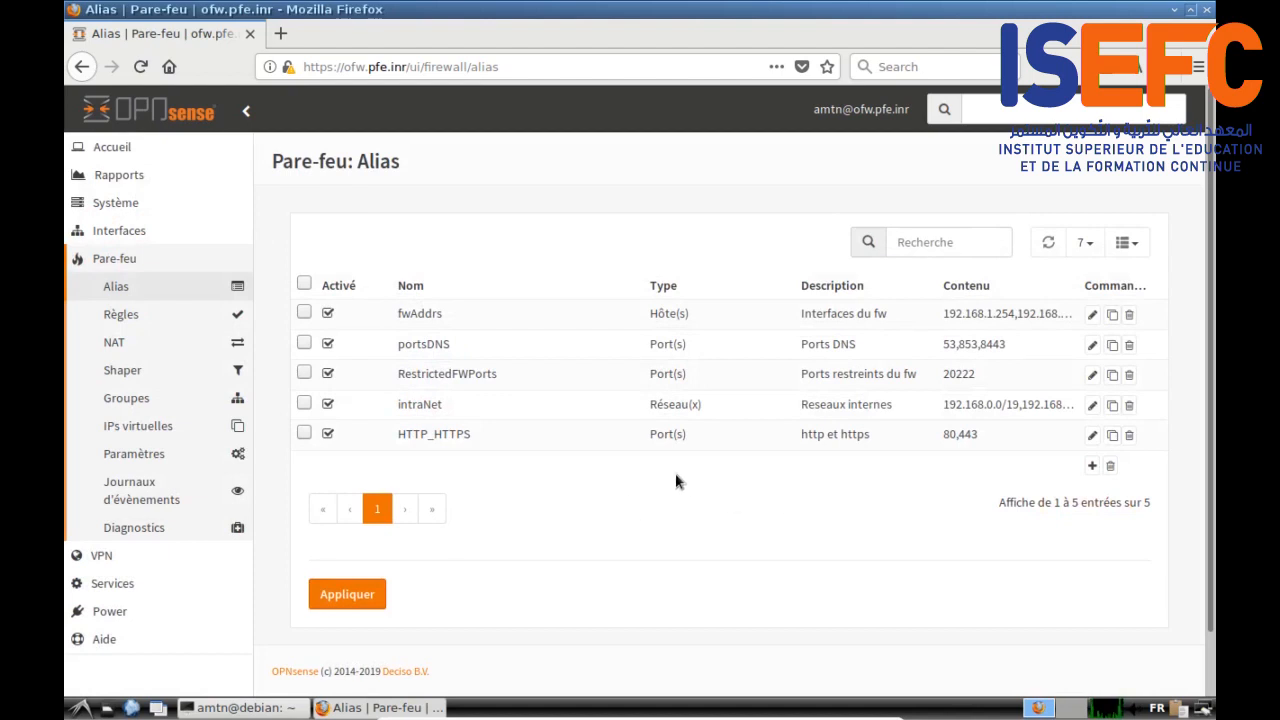
pyautogui.scroll(-1, 590, 500)
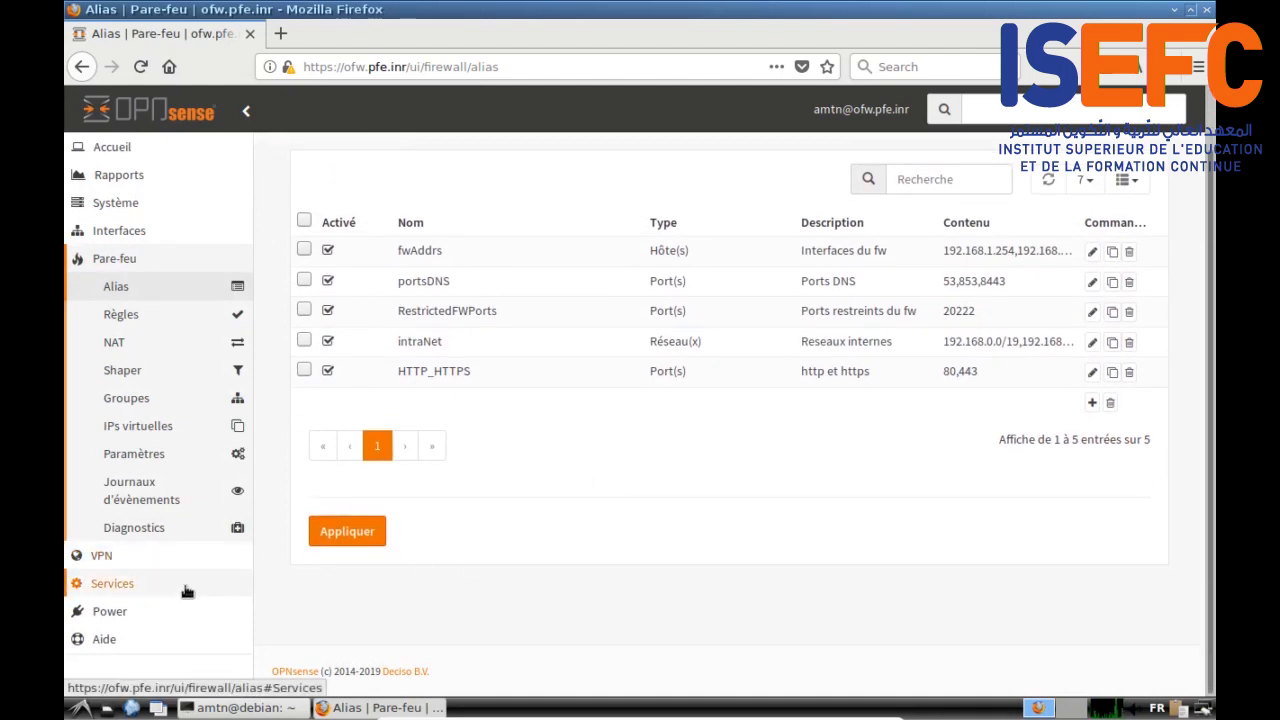
pyautogui.click(119, 316)
pyautogui.click(125, 343)
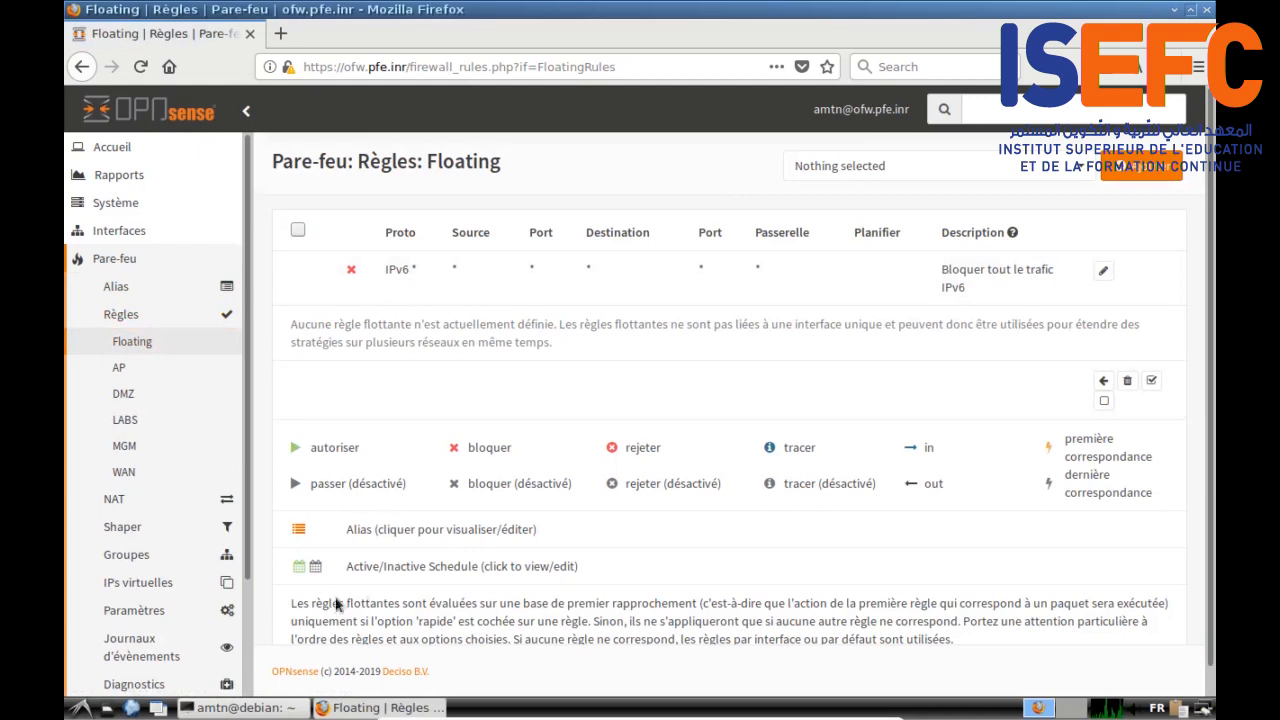
pyautogui.scroll(-1, 460, 590)
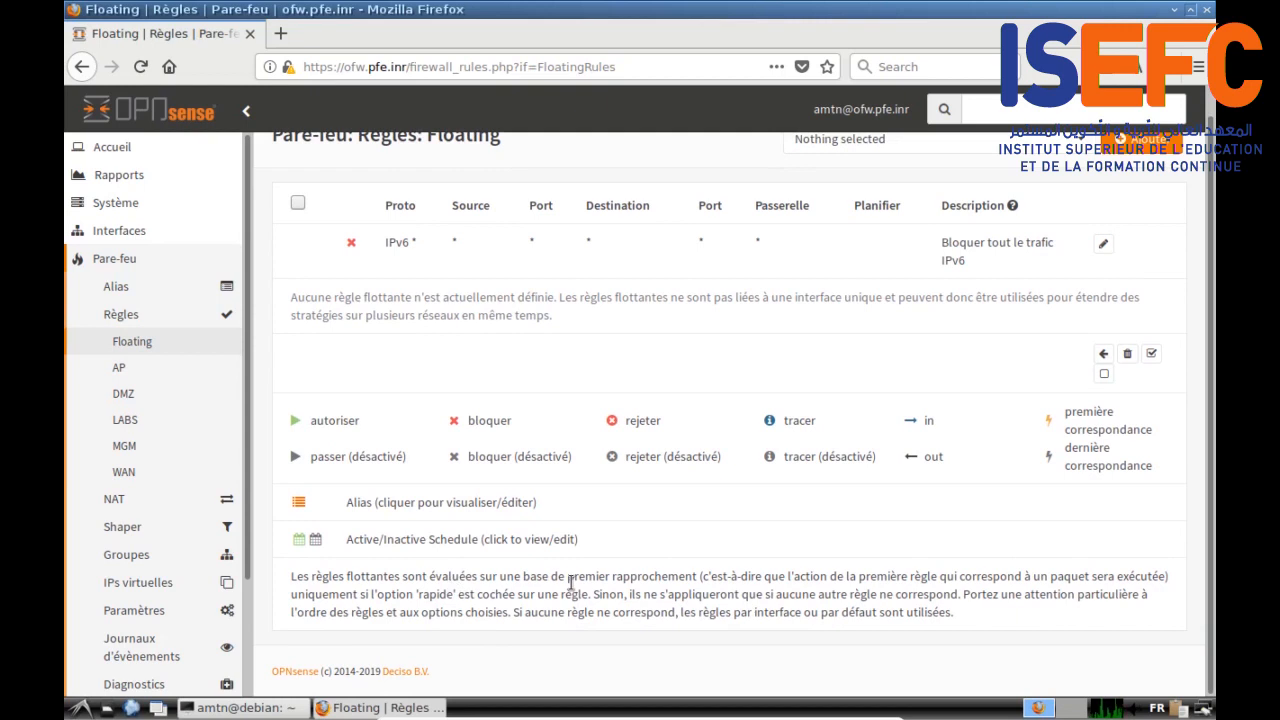
pyautogui.scroll(1, 984, 577)
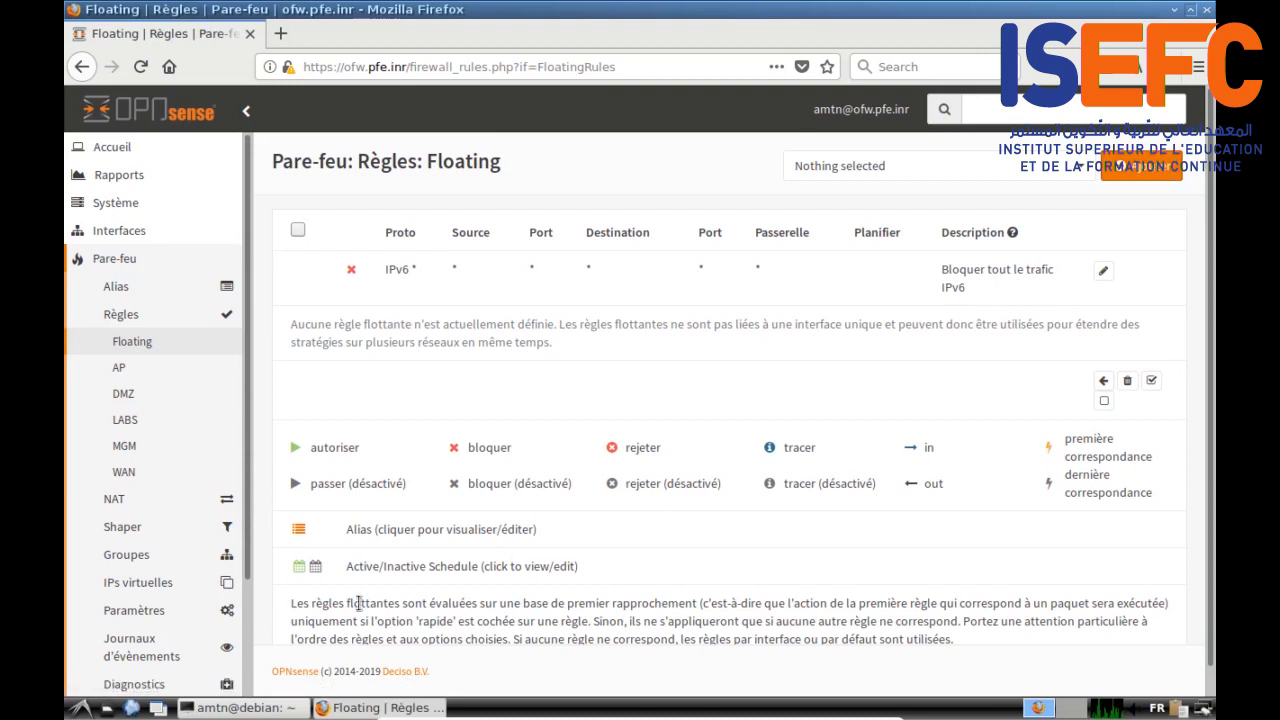
pyautogui.moveTo(287, 612); pyautogui.dragTo(988, 630)
# Step: Start a floating rule without quick matching on interfaces AP, DMZ, LABS and MGM
pyautogui.click(1141, 165)
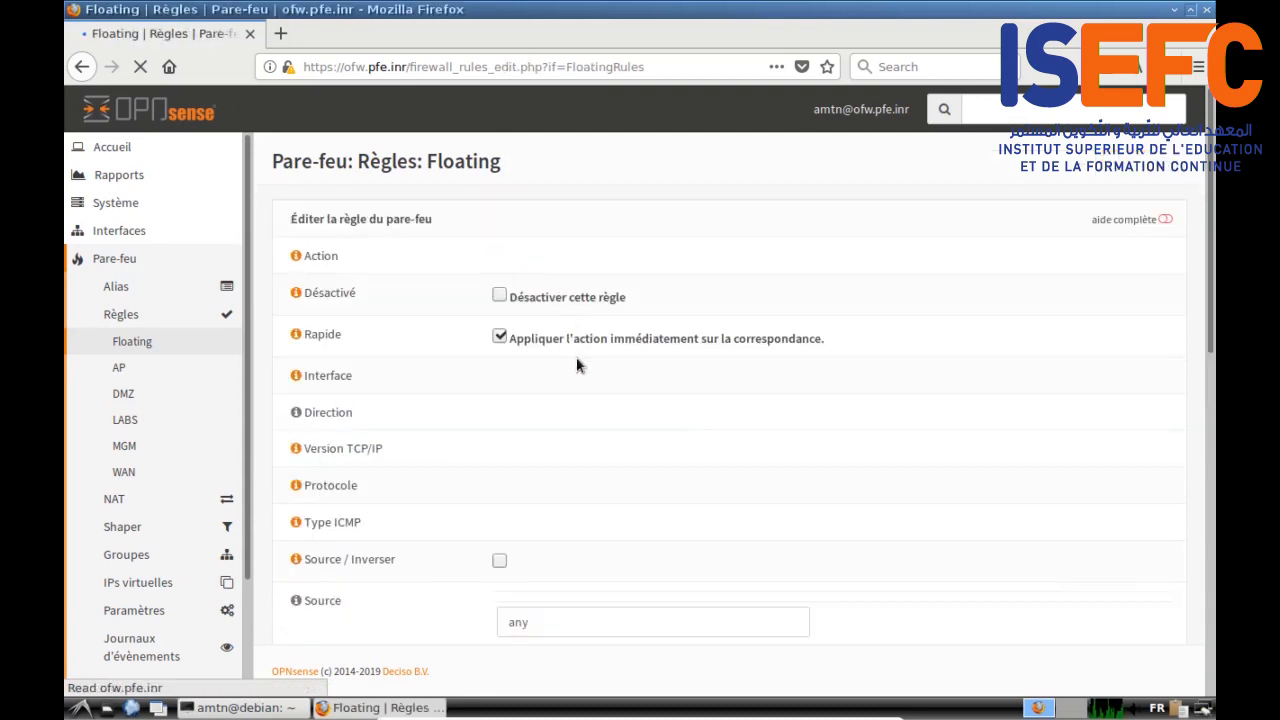
pyautogui.click(501, 351)
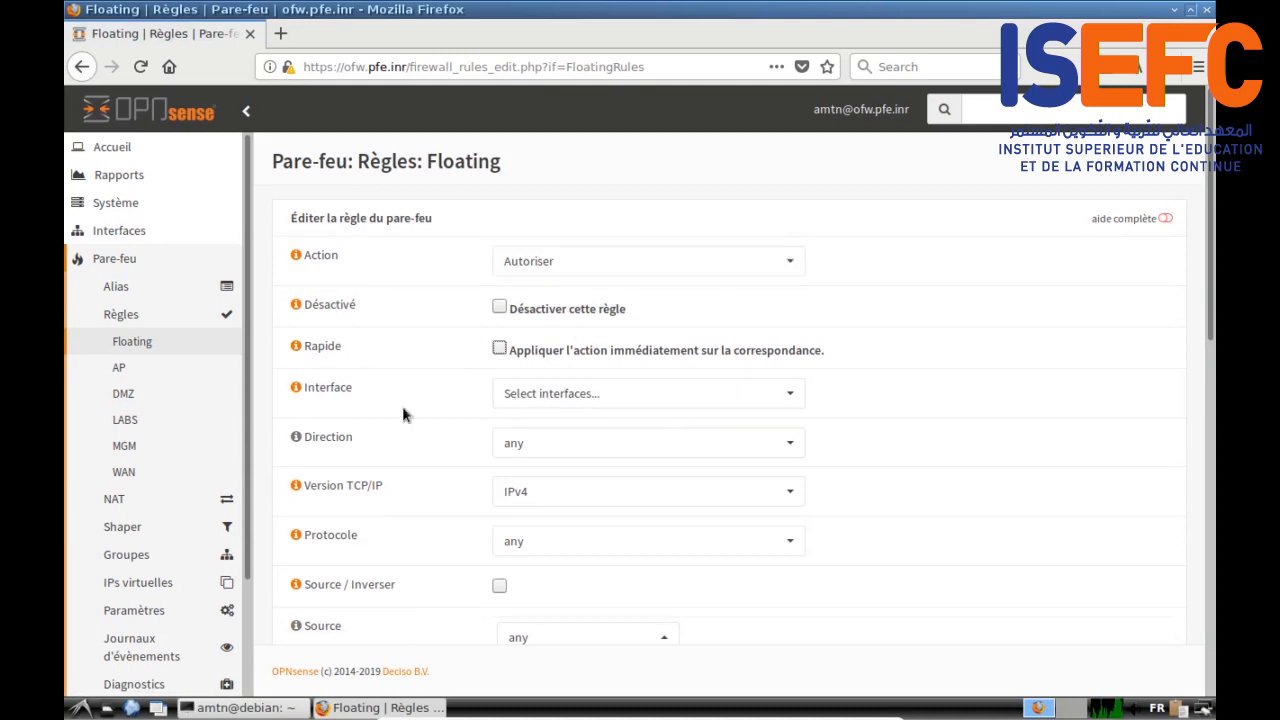
pyautogui.scroll(-1, 580, 371)
pyautogui.click(590, 346)
pyautogui.click(577, 416)
pyautogui.click(580, 437)
pyautogui.click(580, 460)
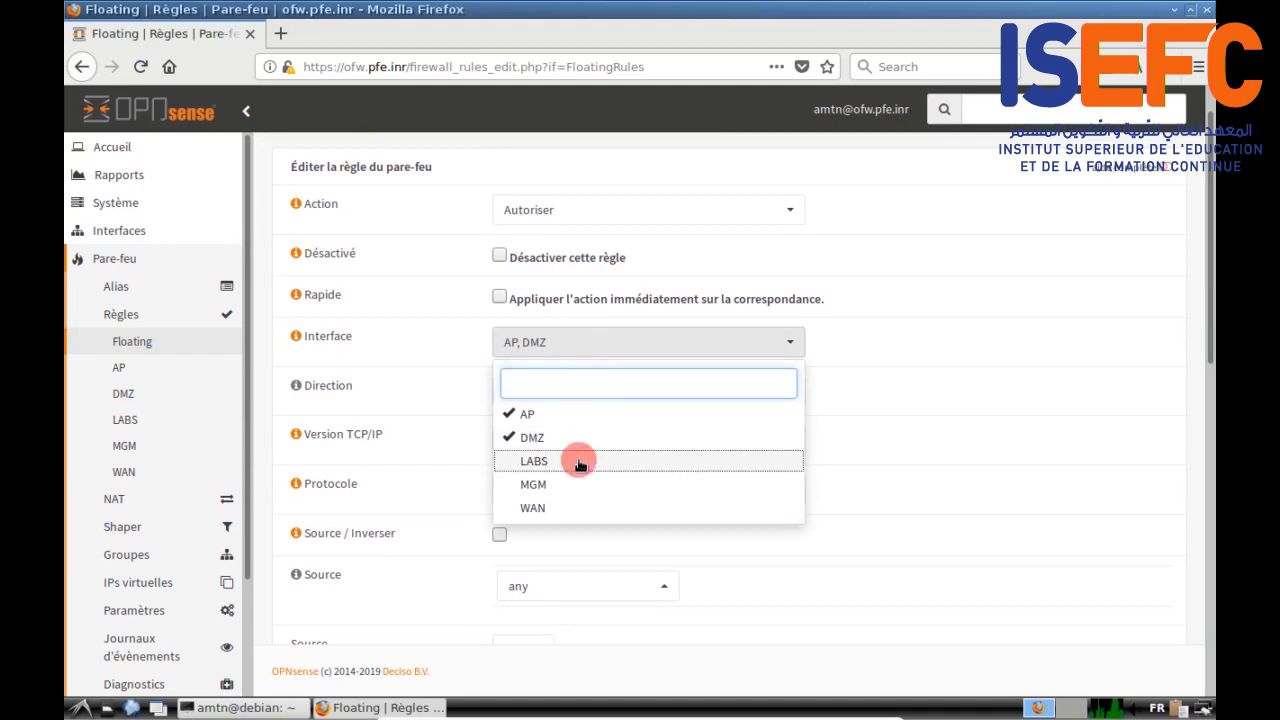
pyautogui.click(581, 486)
pyautogui.click(980, 372)
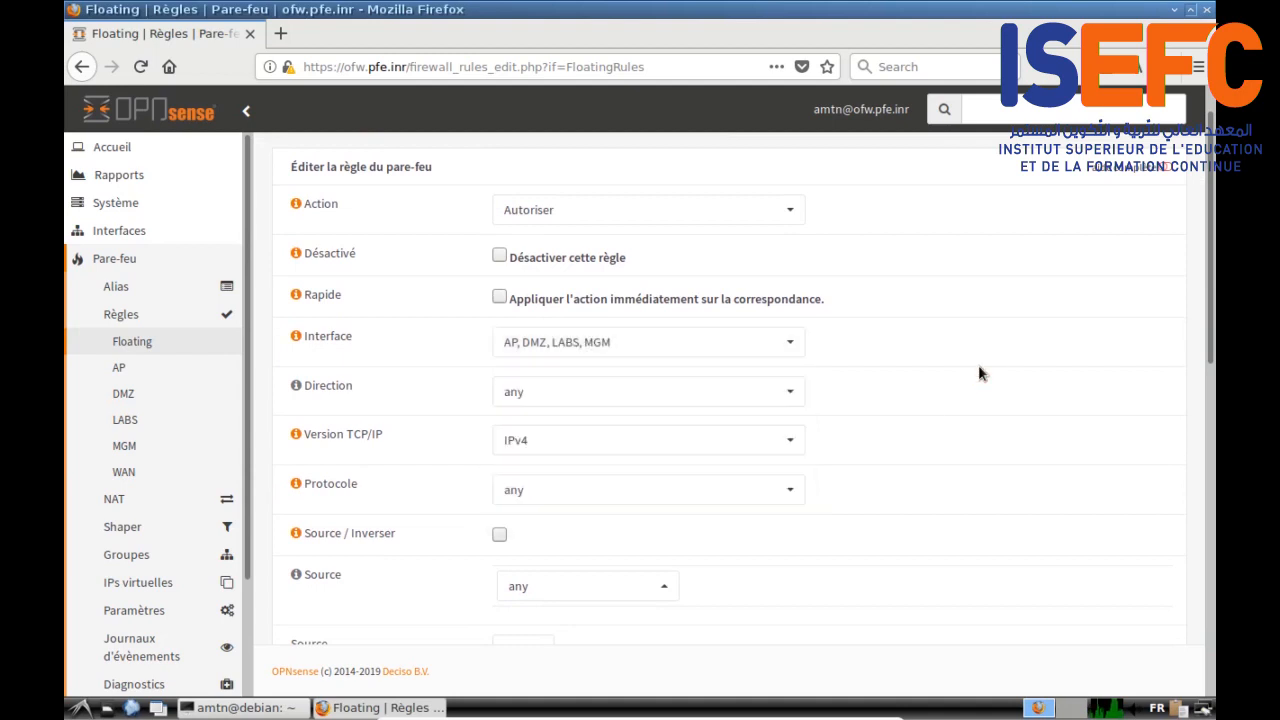
# Step: Set the rule's destination to DMZ net, describe it 'Autoriser DMZ', and save
pyautogui.scroll(-2, 980, 373)
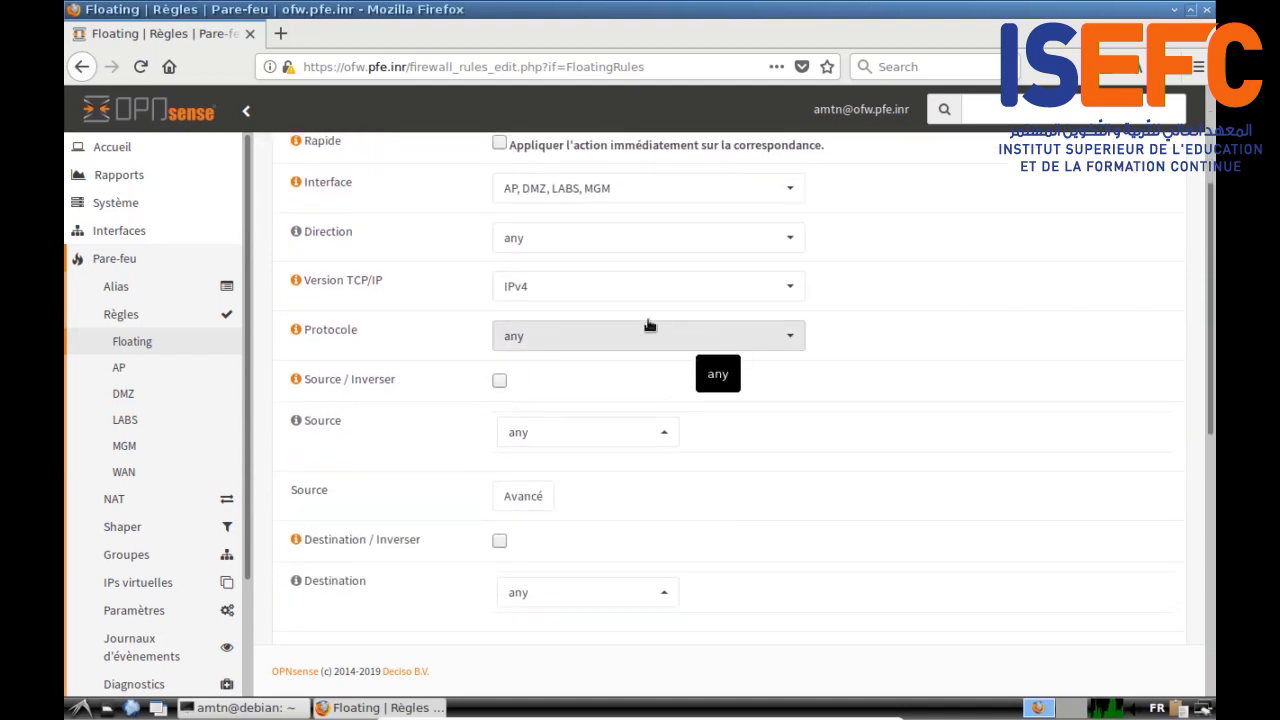
pyautogui.scroll(-2, 870, 350)
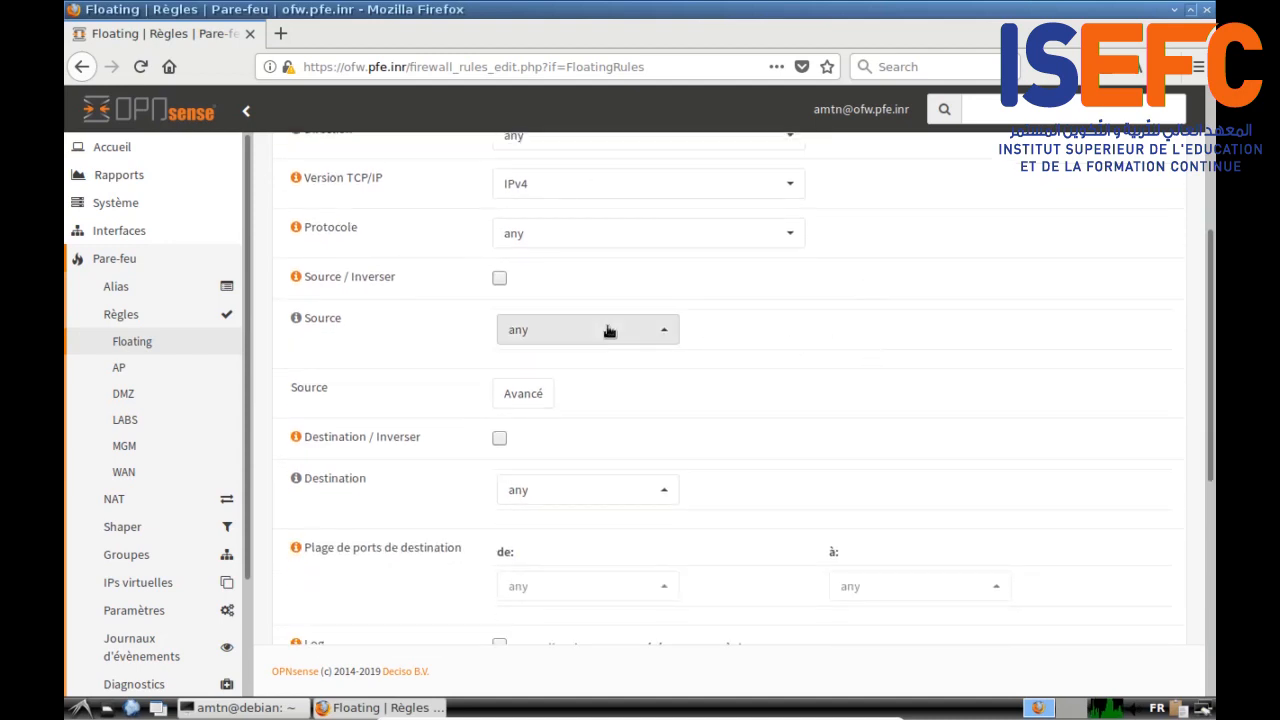
pyautogui.scroll(-2, 865, 350)
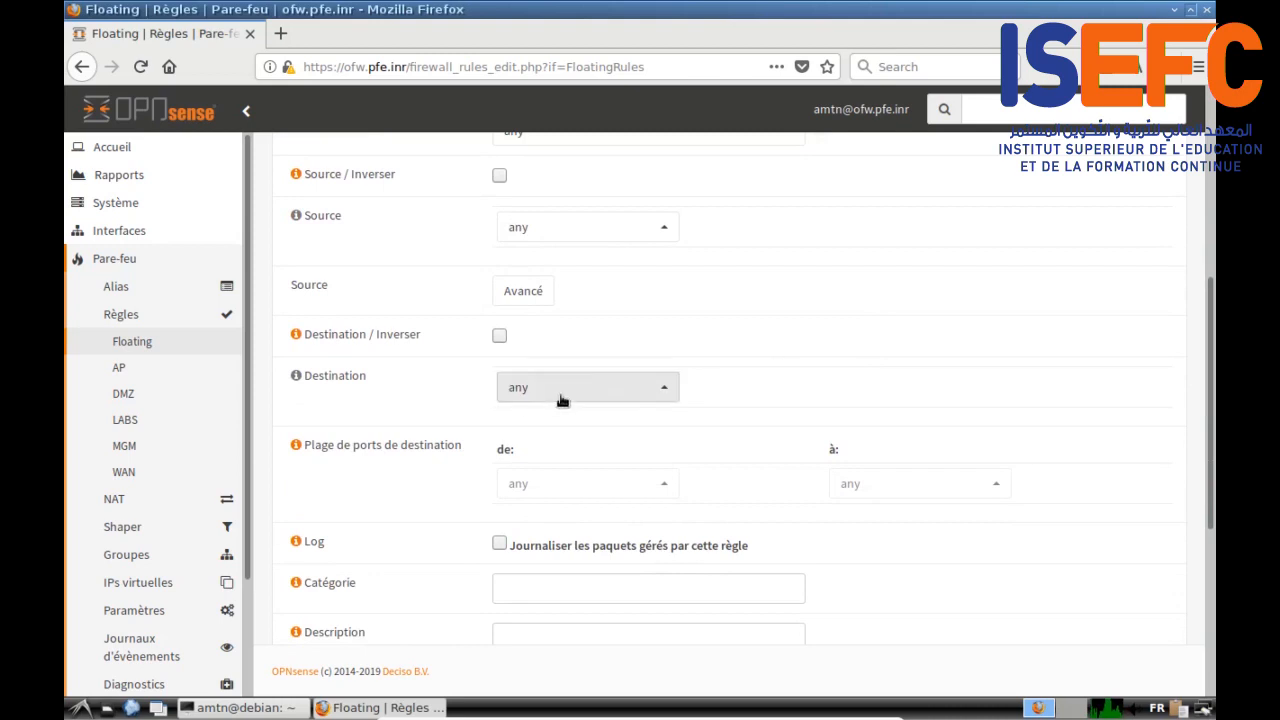
pyautogui.click(658, 392)
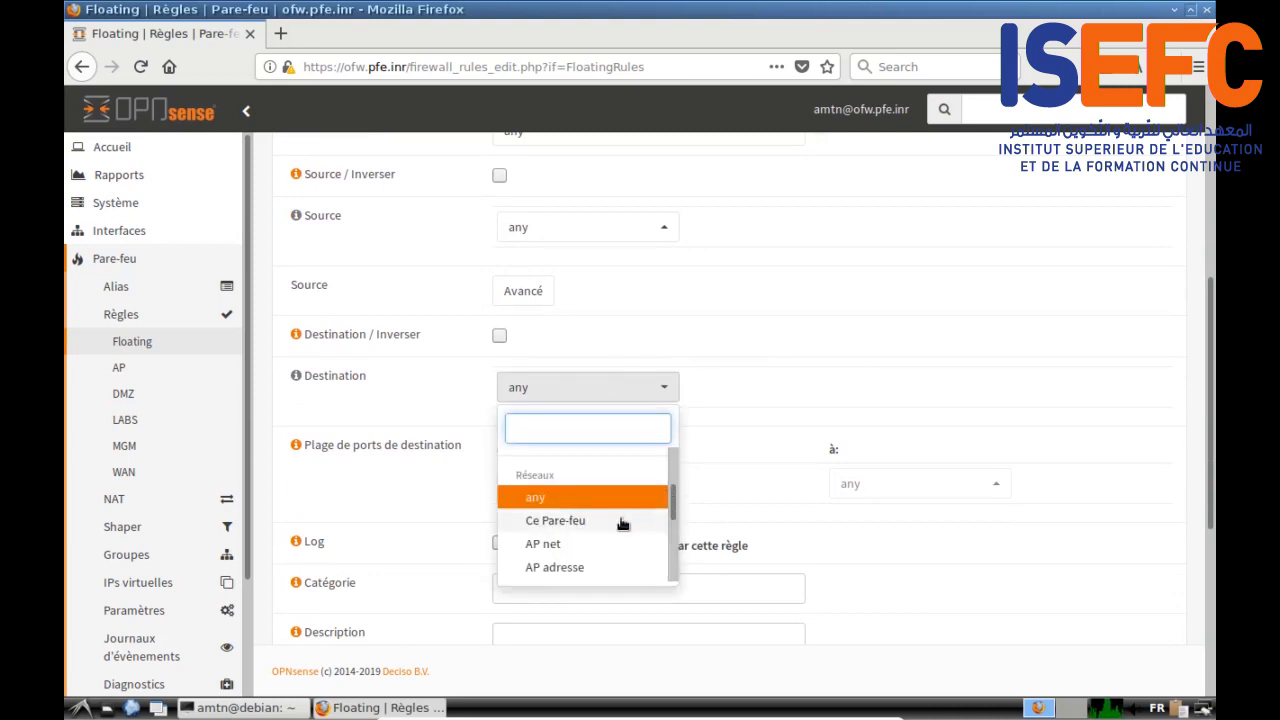
pyautogui.scroll(-1, 618, 524)
pyautogui.click(602, 541)
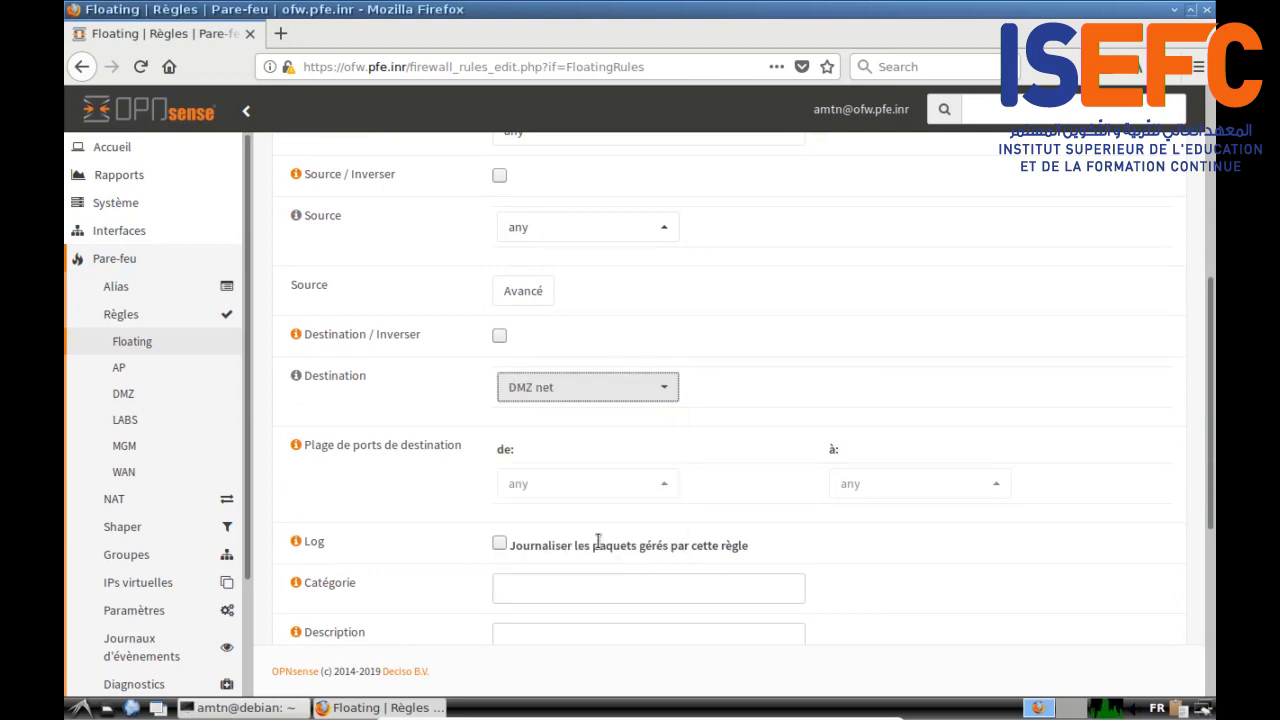
pyautogui.scroll(-2, 920, 402)
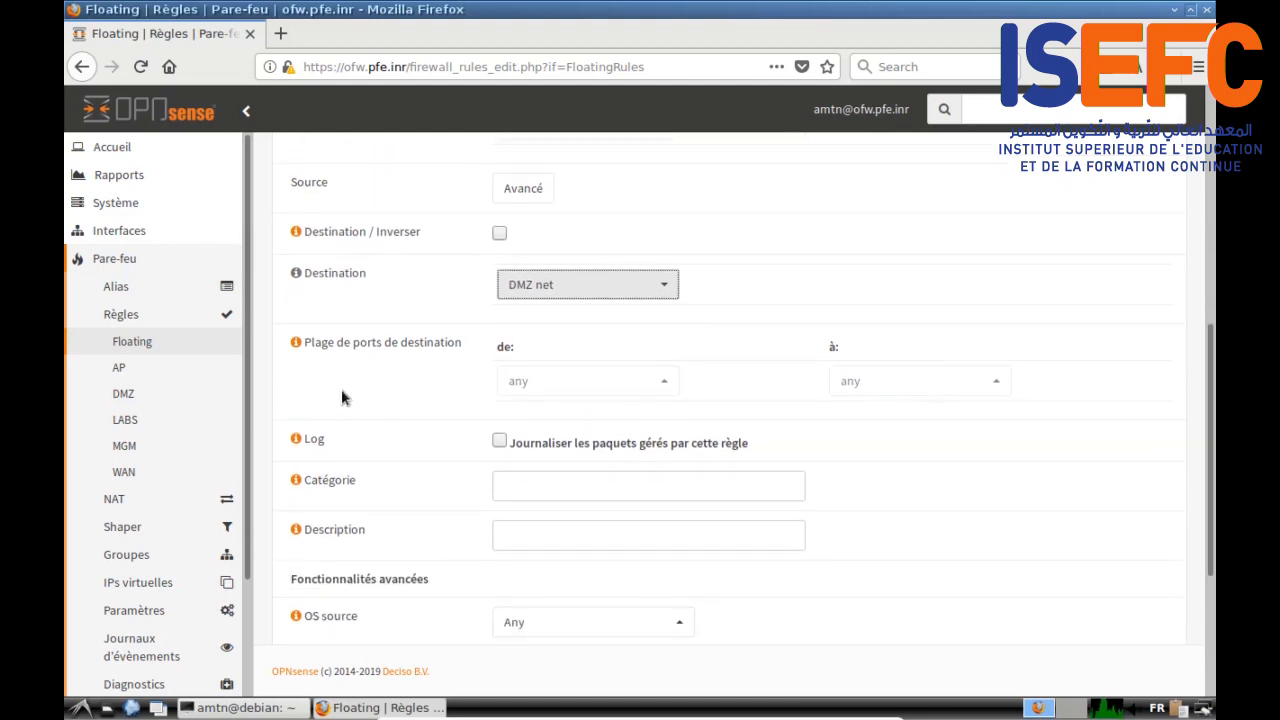
pyautogui.scroll(-1, 963, 515)
pyautogui.click(560, 485)
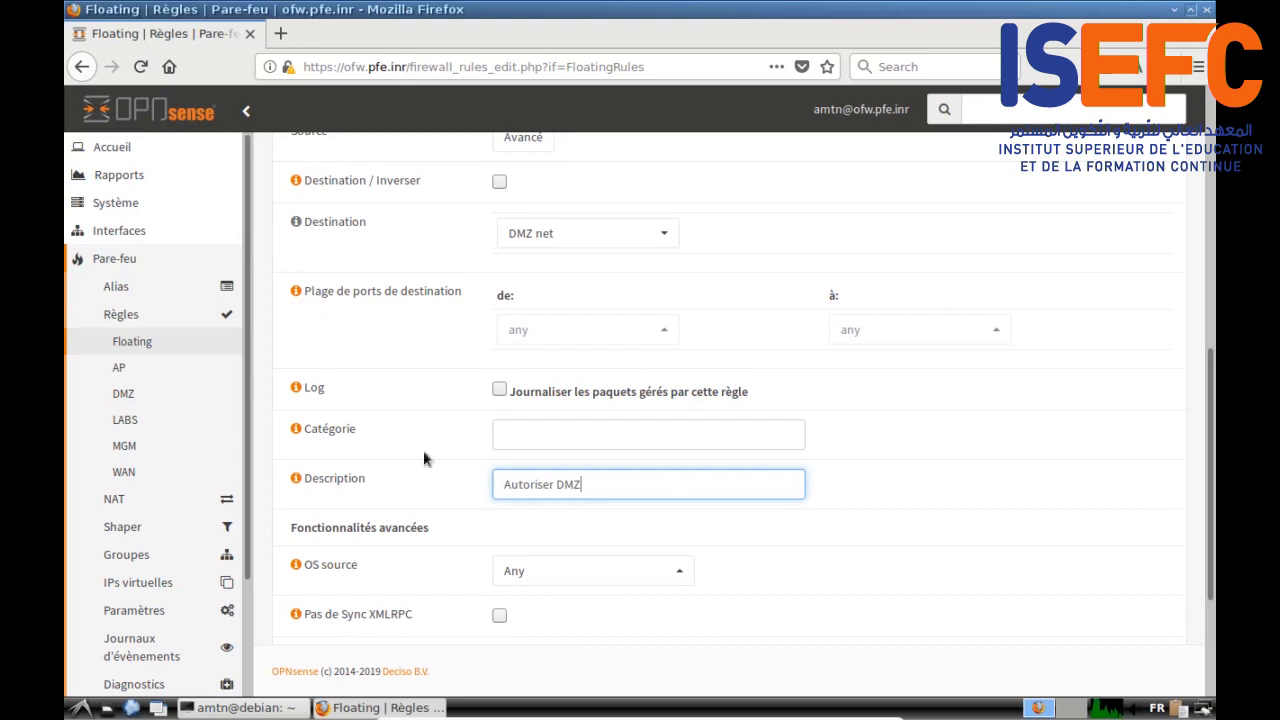
pyautogui.scroll(-4, 390, 500)
pyautogui.click(522, 604)
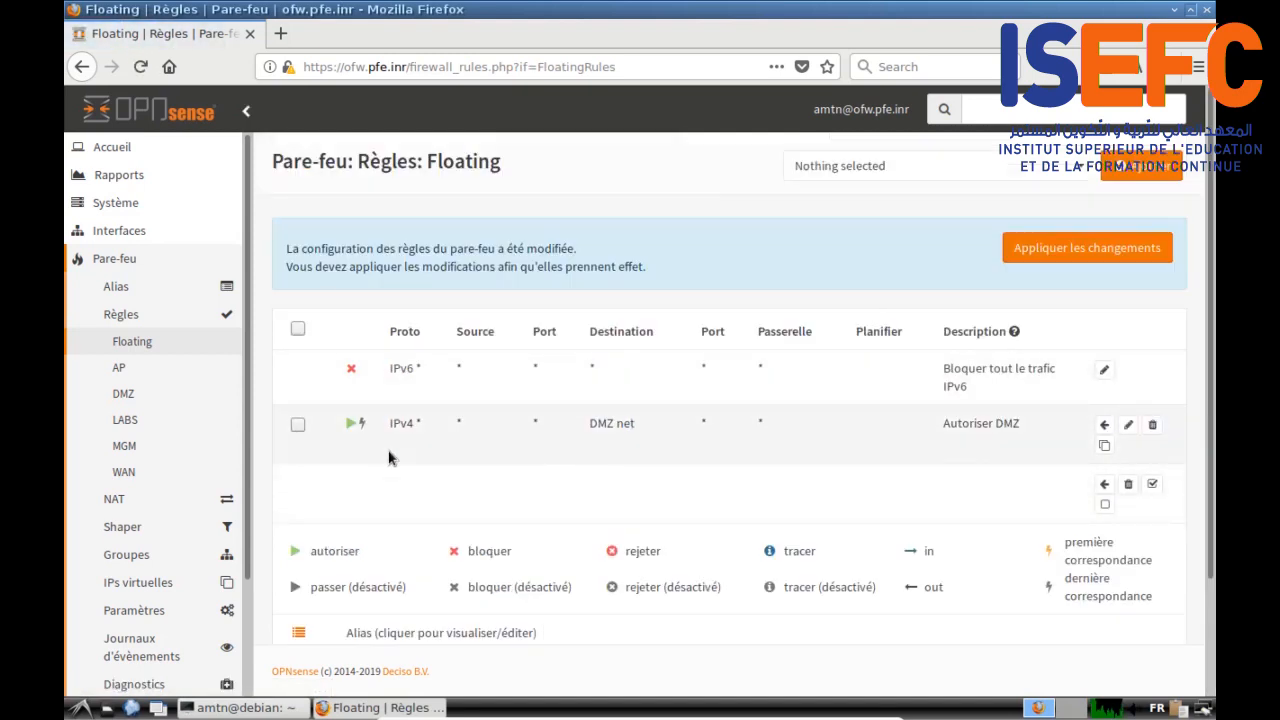
# Step: Apply the pending Autoriser DMZ rule changes and go to the AP interface rules
pyautogui.click(1082, 255)
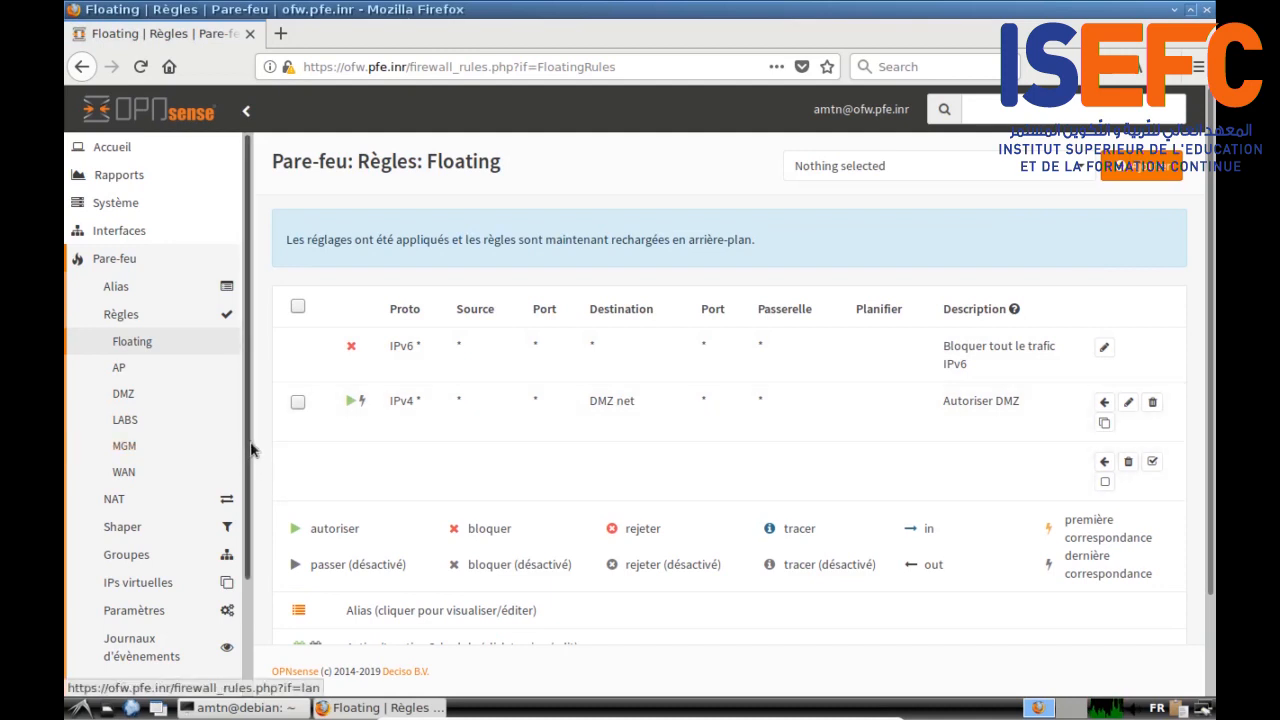
pyautogui.scroll(-1, 250, 445)
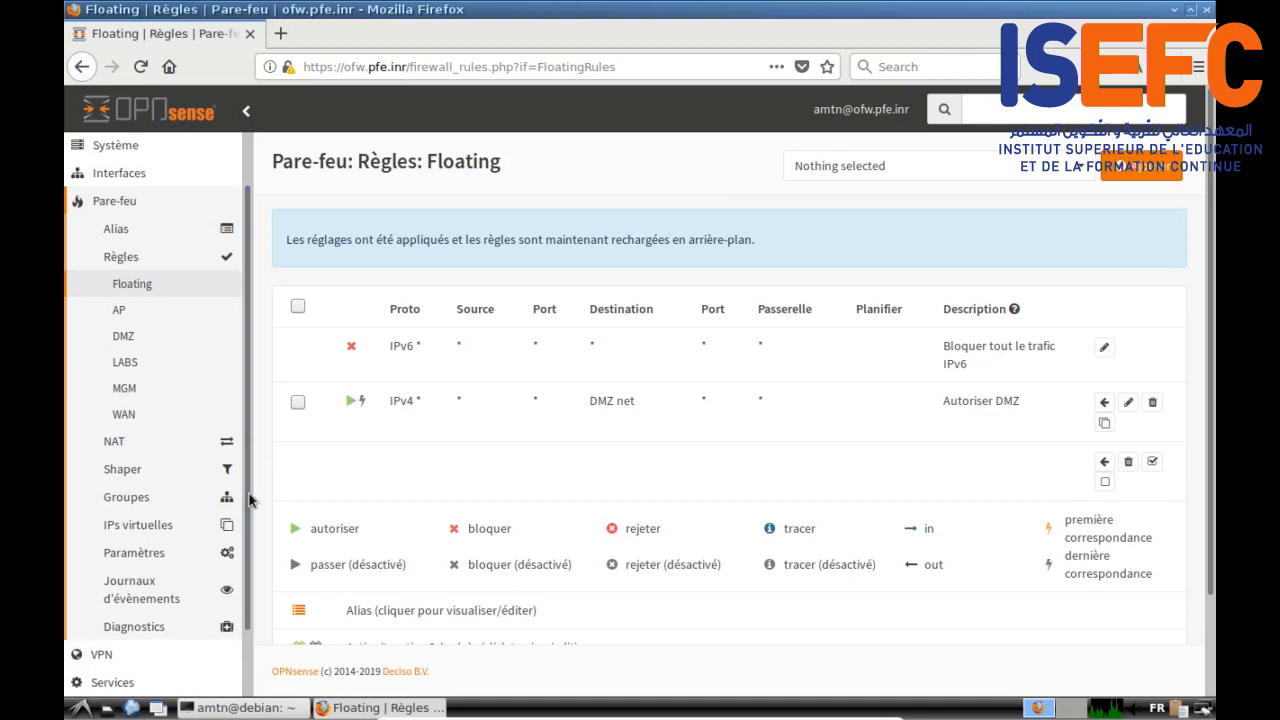
pyautogui.click(131, 312)
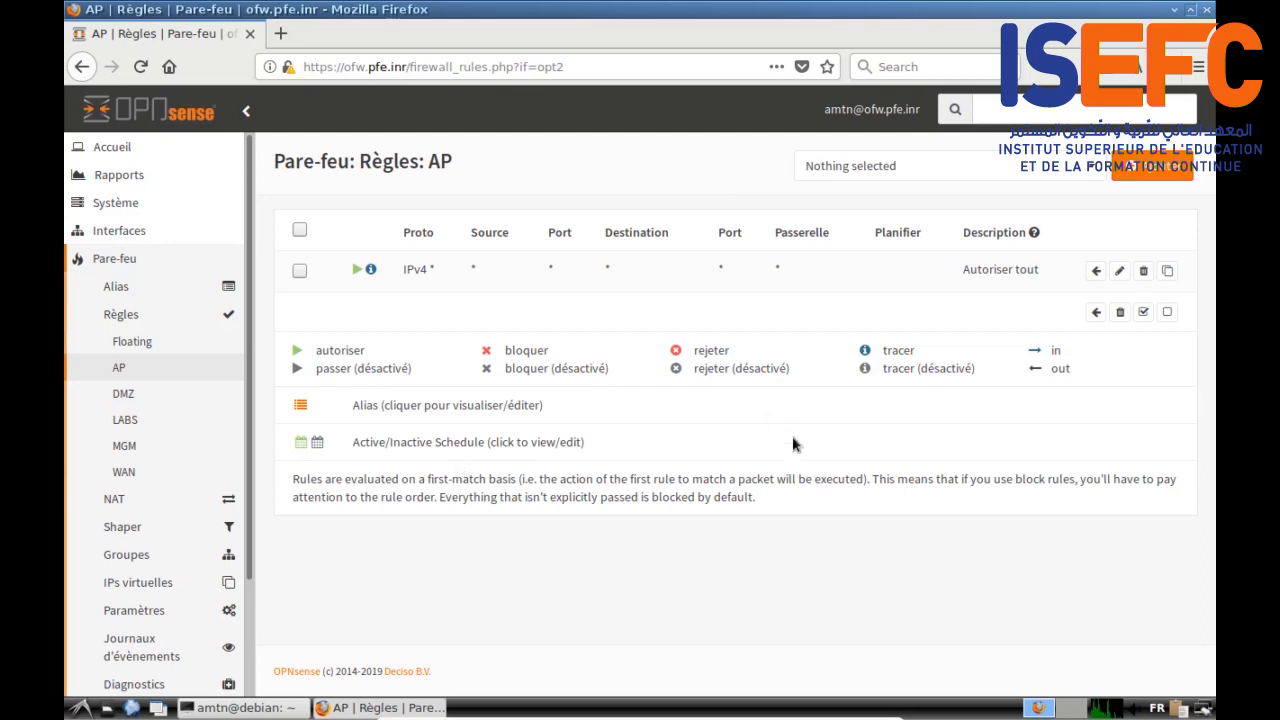
# Step: Start a new AP rule with protocol TCP and destination Ce Pare-feu
pyautogui.click(1158, 168)
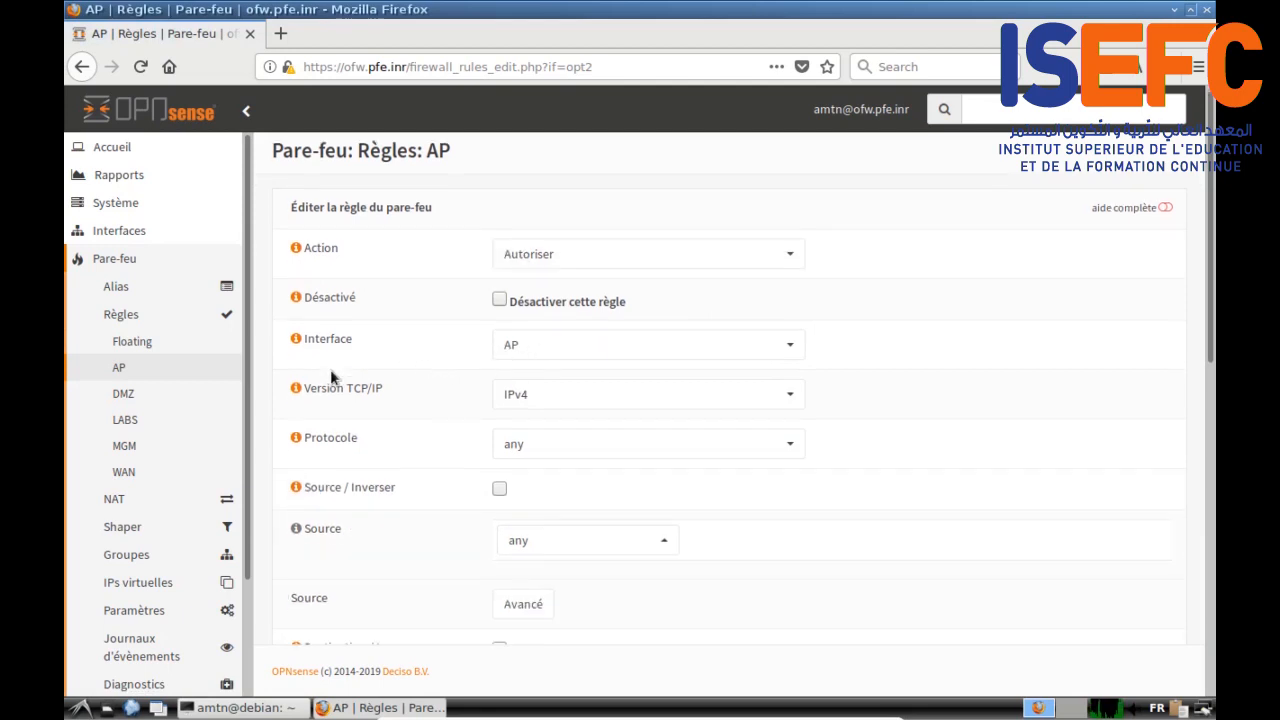
pyautogui.scroll(-2, 331, 369)
pyautogui.click(572, 346)
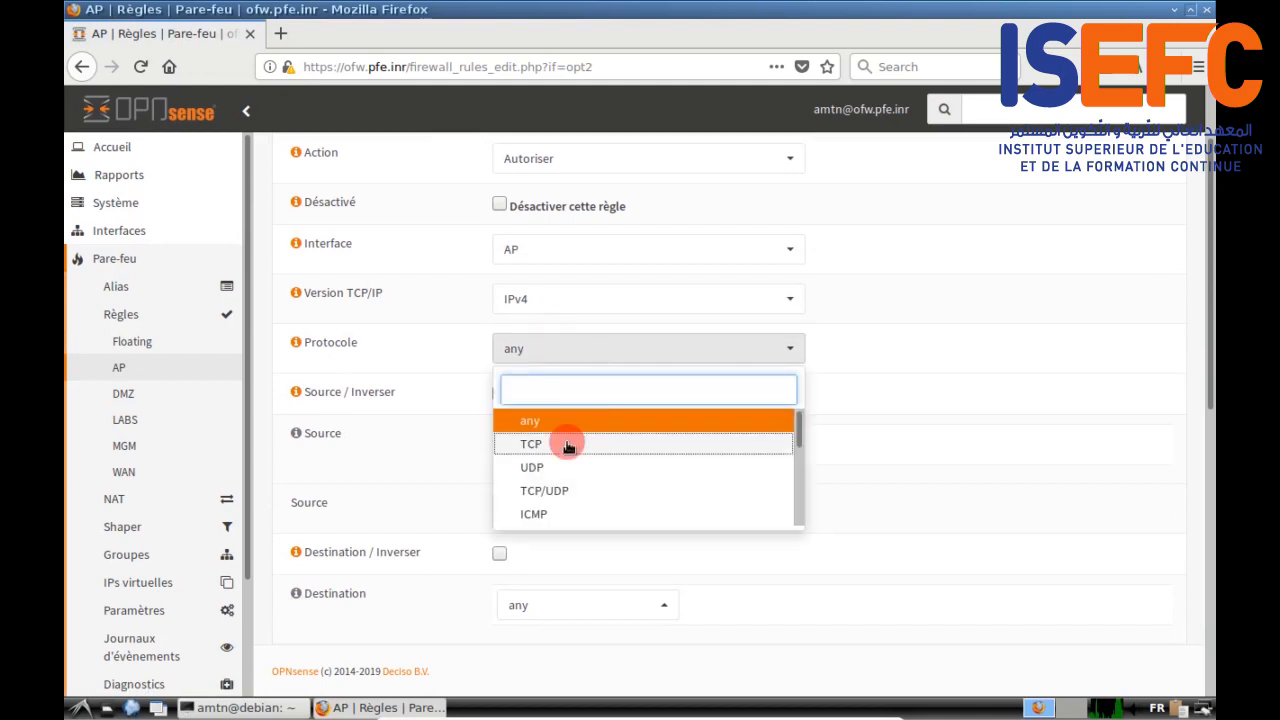
pyautogui.click(567, 446)
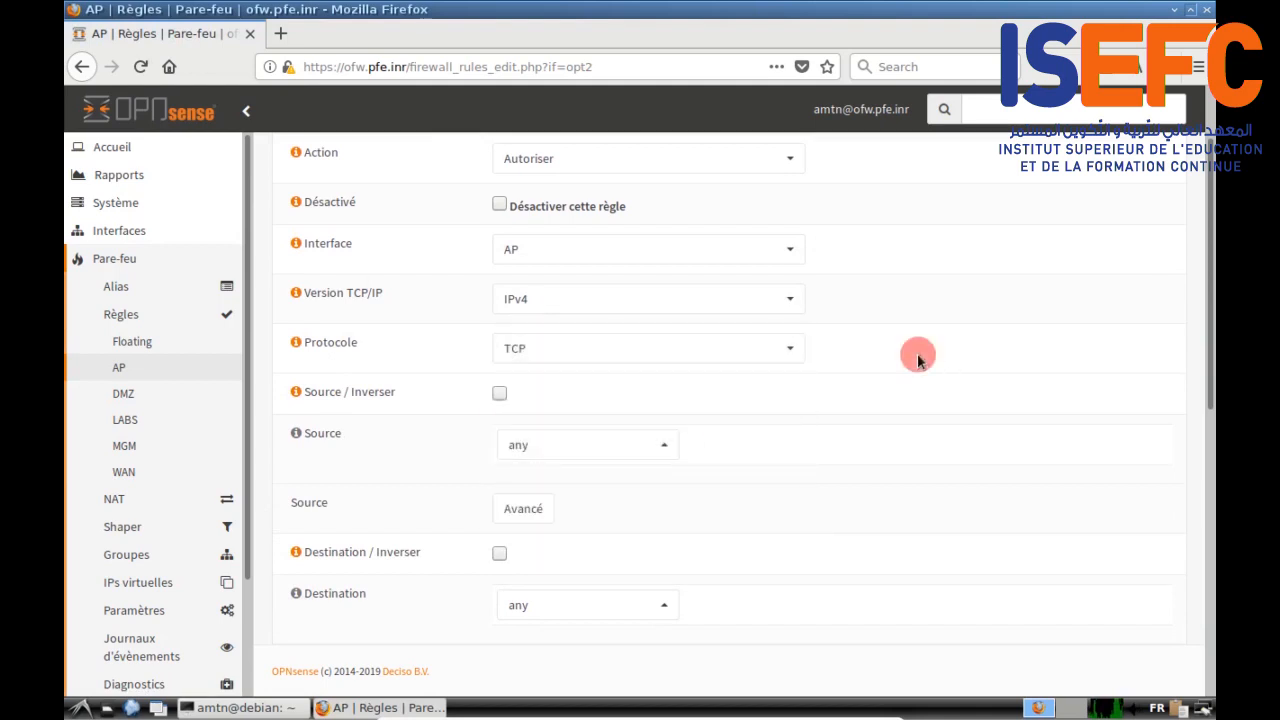
pyautogui.scroll(-2, 918, 355)
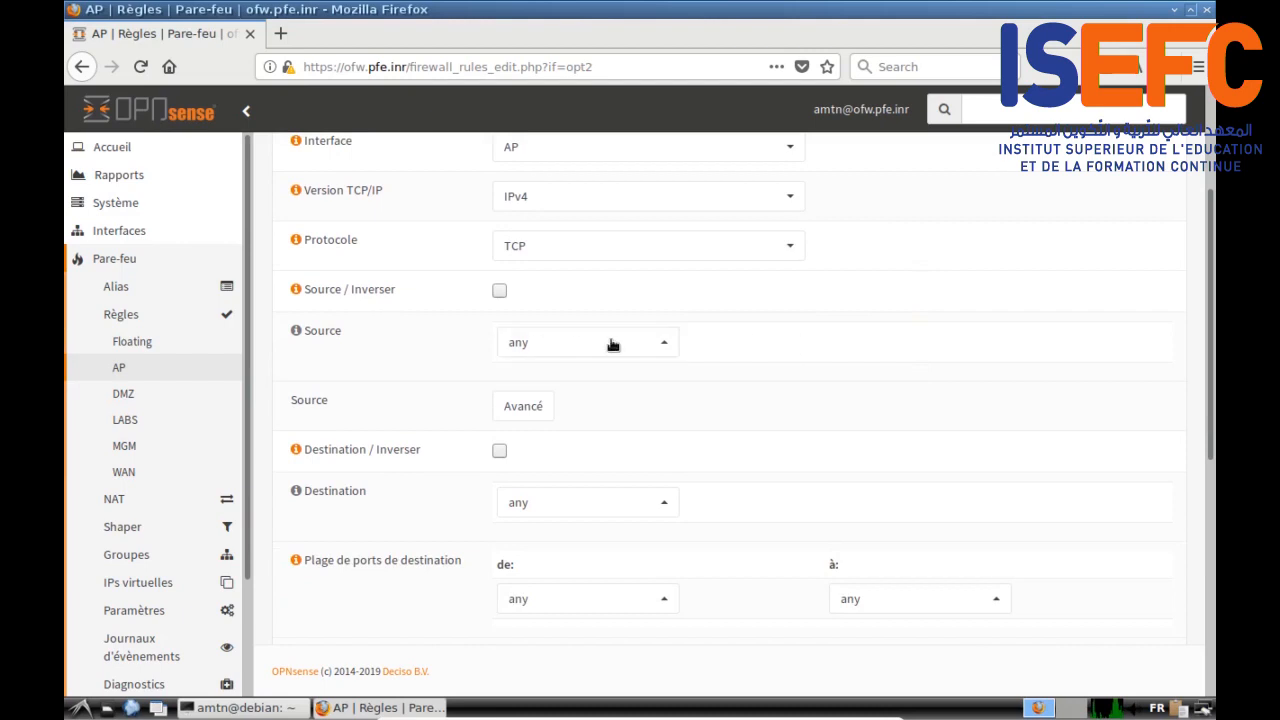
pyautogui.scroll(-1, 665, 390)
pyautogui.scroll(-1, 670, 393)
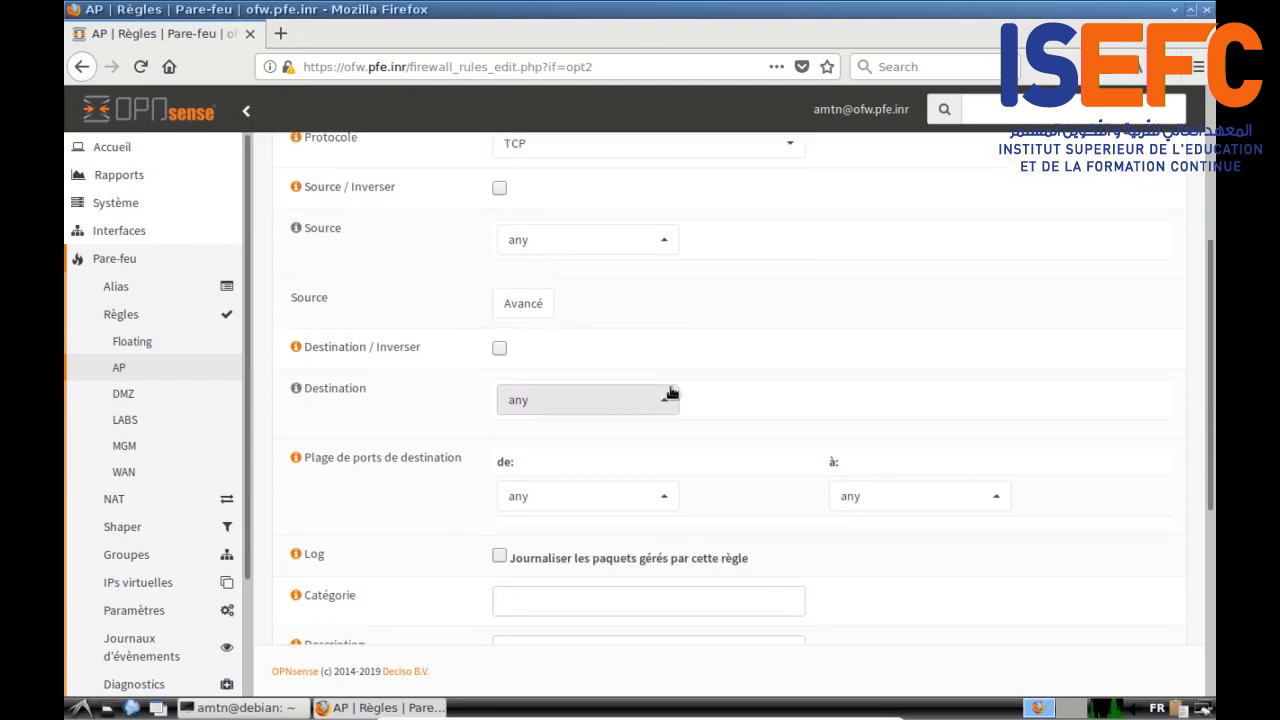
pyautogui.click(662, 399)
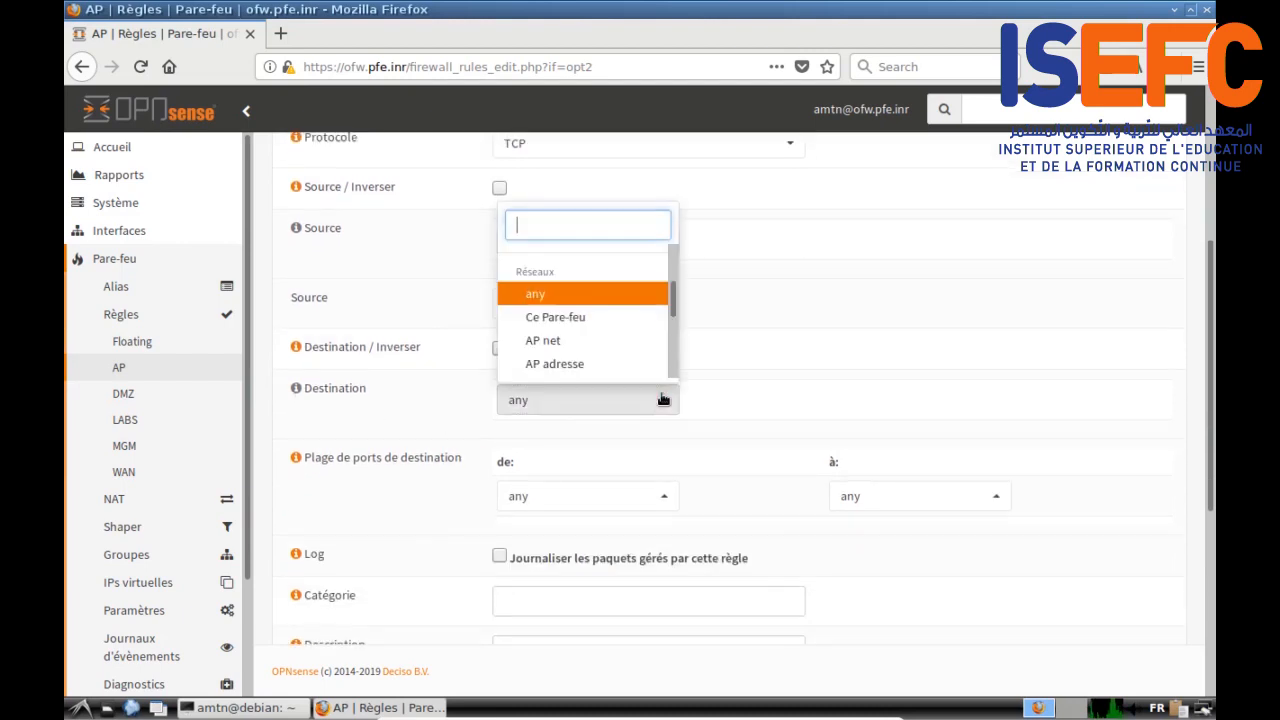
pyautogui.click(581, 313)
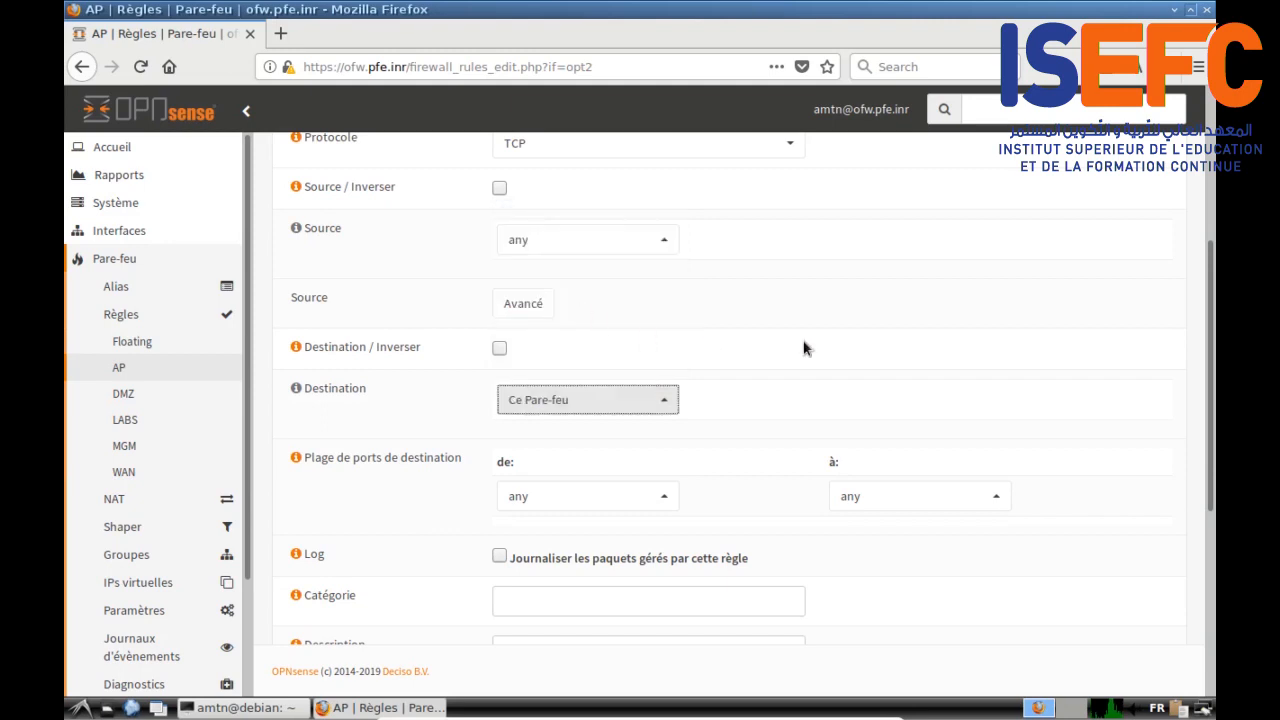
# Step: Set destination ports 8000 to 8060, describe it 'Autoriser Portail Captif', save, and select it
pyautogui.scroll(-2, 785, 350)
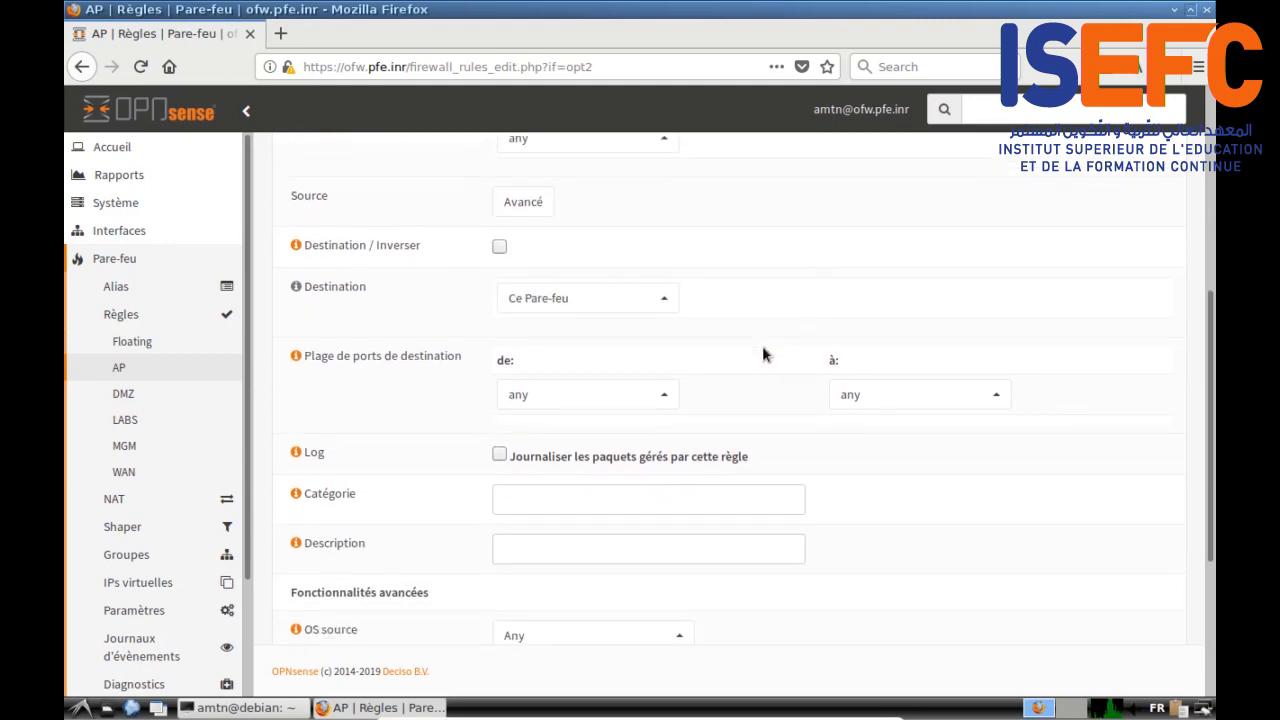
pyautogui.click(654, 392)
pyautogui.moveTo(673, 487); pyautogui.dragTo(673, 463)
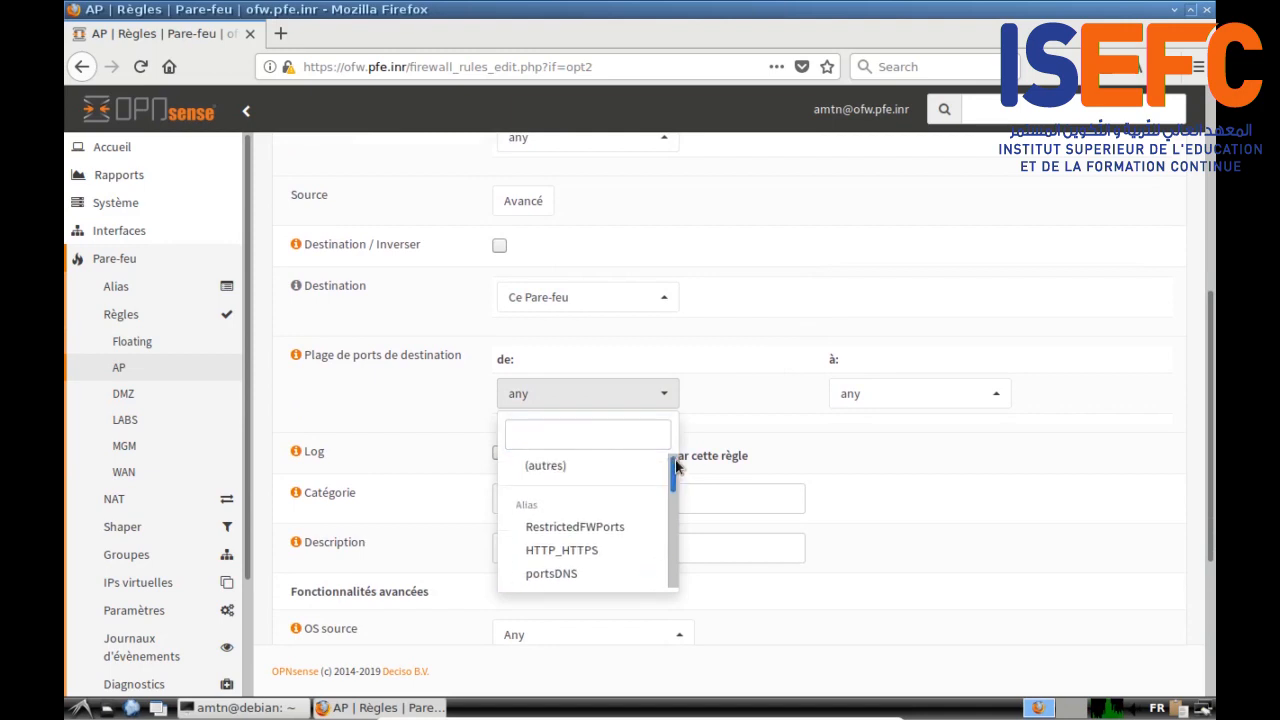
pyautogui.click(614, 459)
pyautogui.click(530, 430)
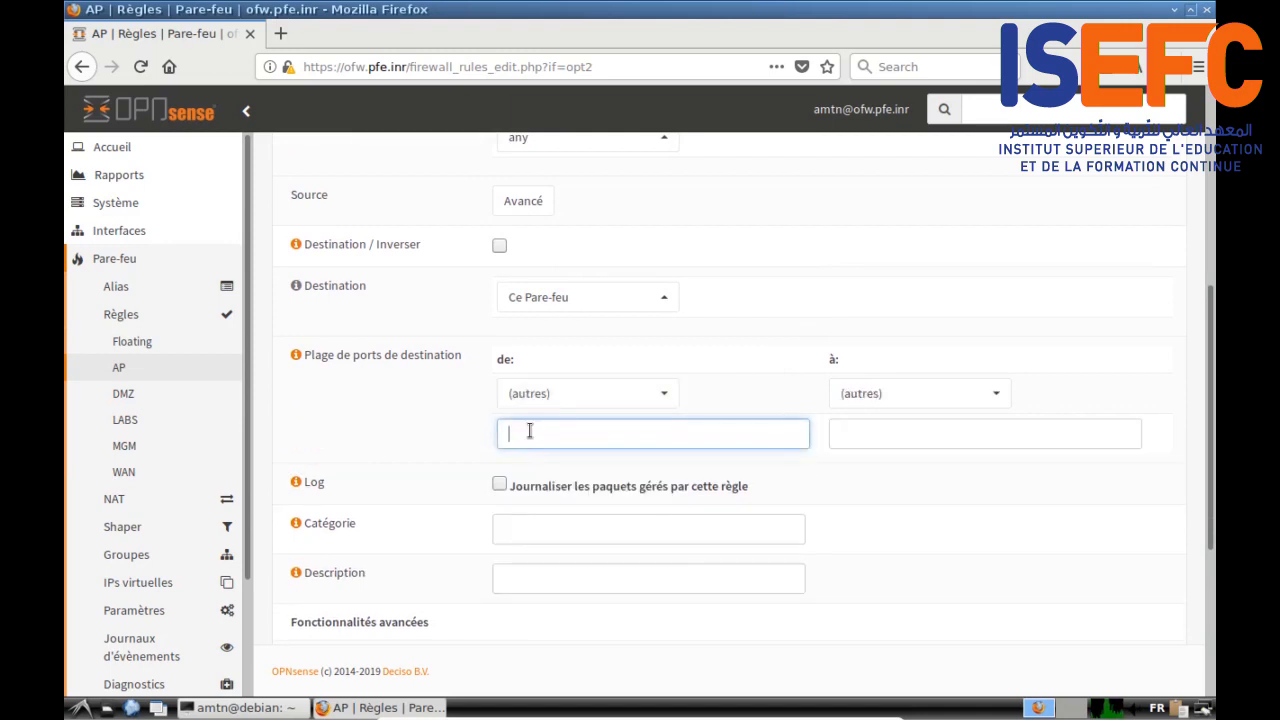
pyautogui.write('8000')
pyautogui.click(862, 434)
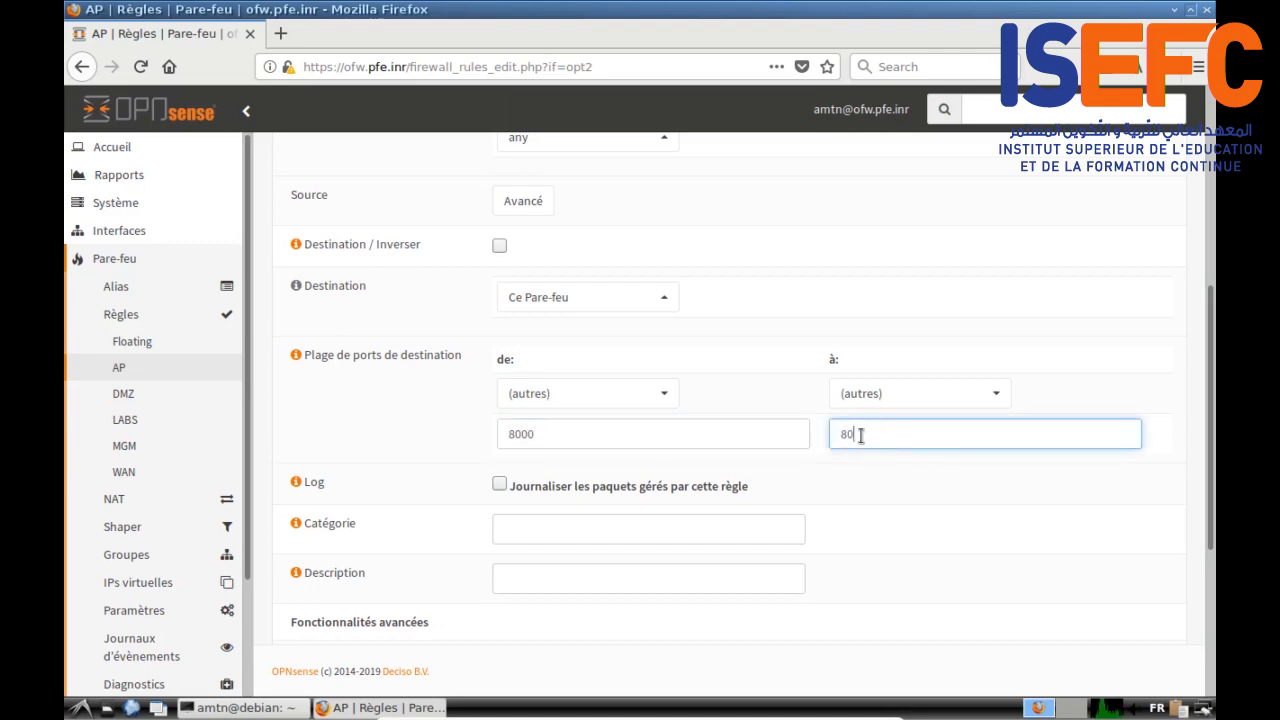
pyautogui.click(512, 582)
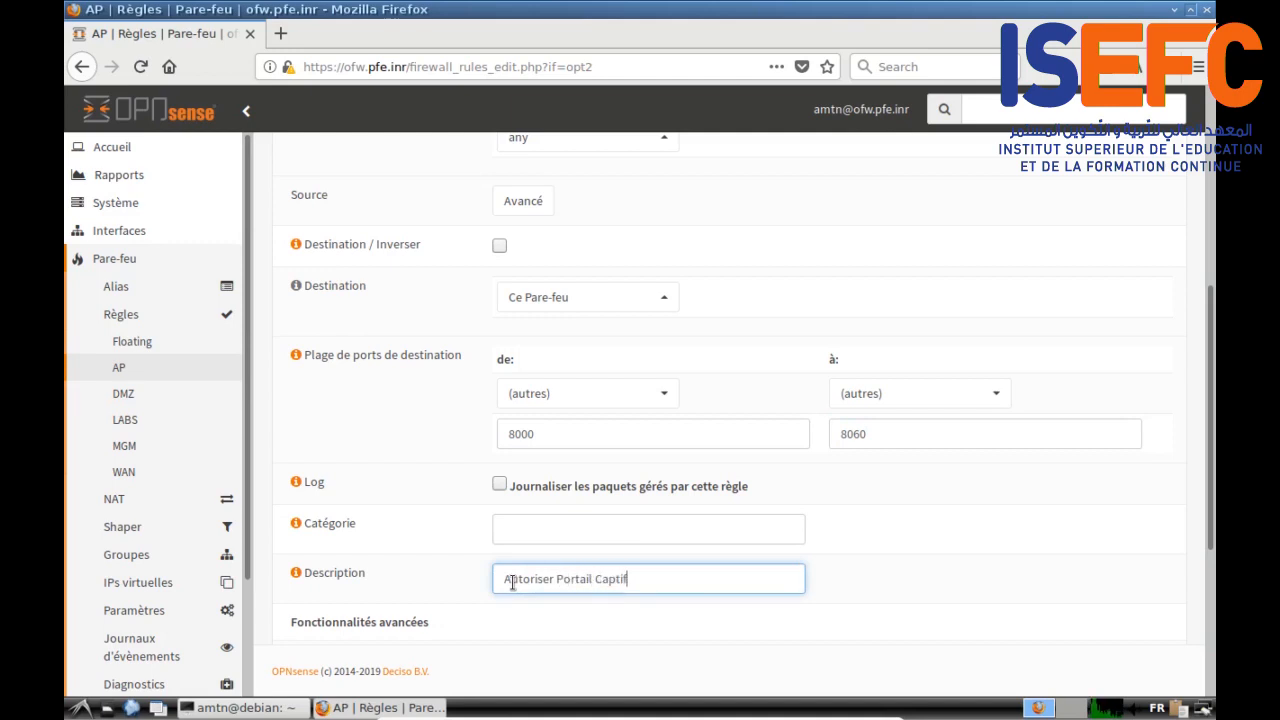
pyautogui.scroll(-4, 318, 594)
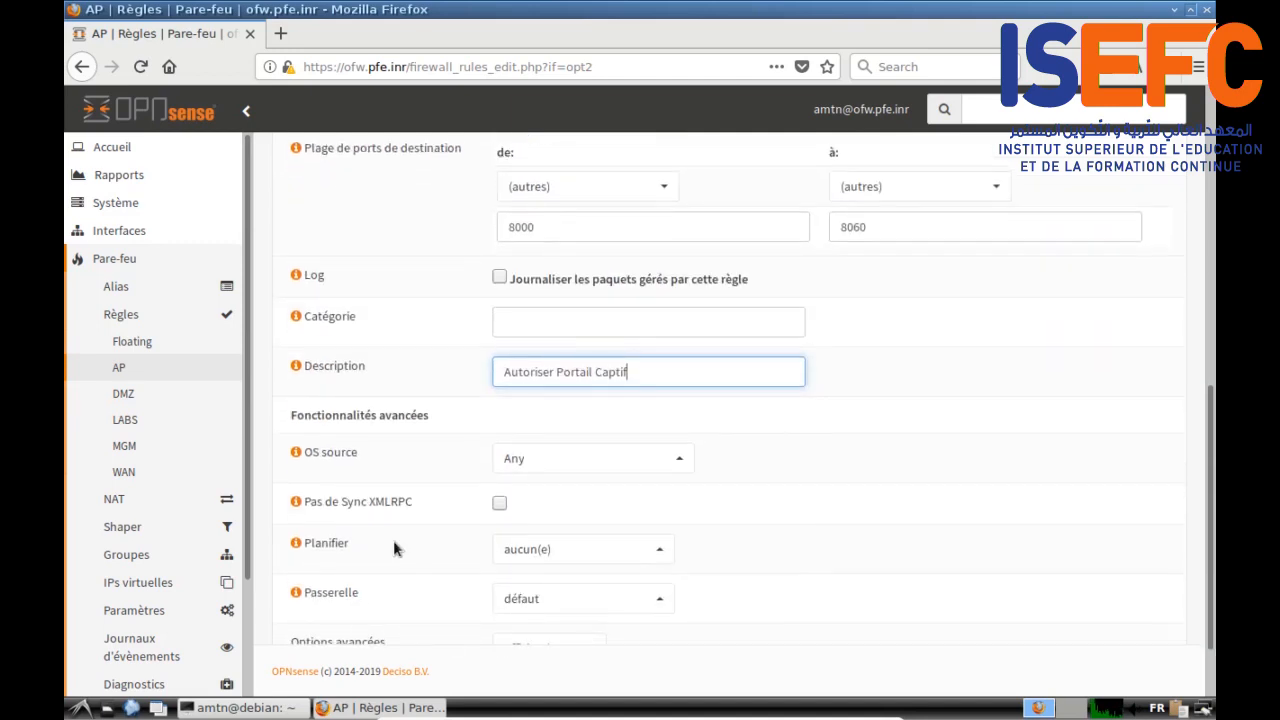
pyautogui.scroll(-2, 393, 548)
pyautogui.click(514, 607)
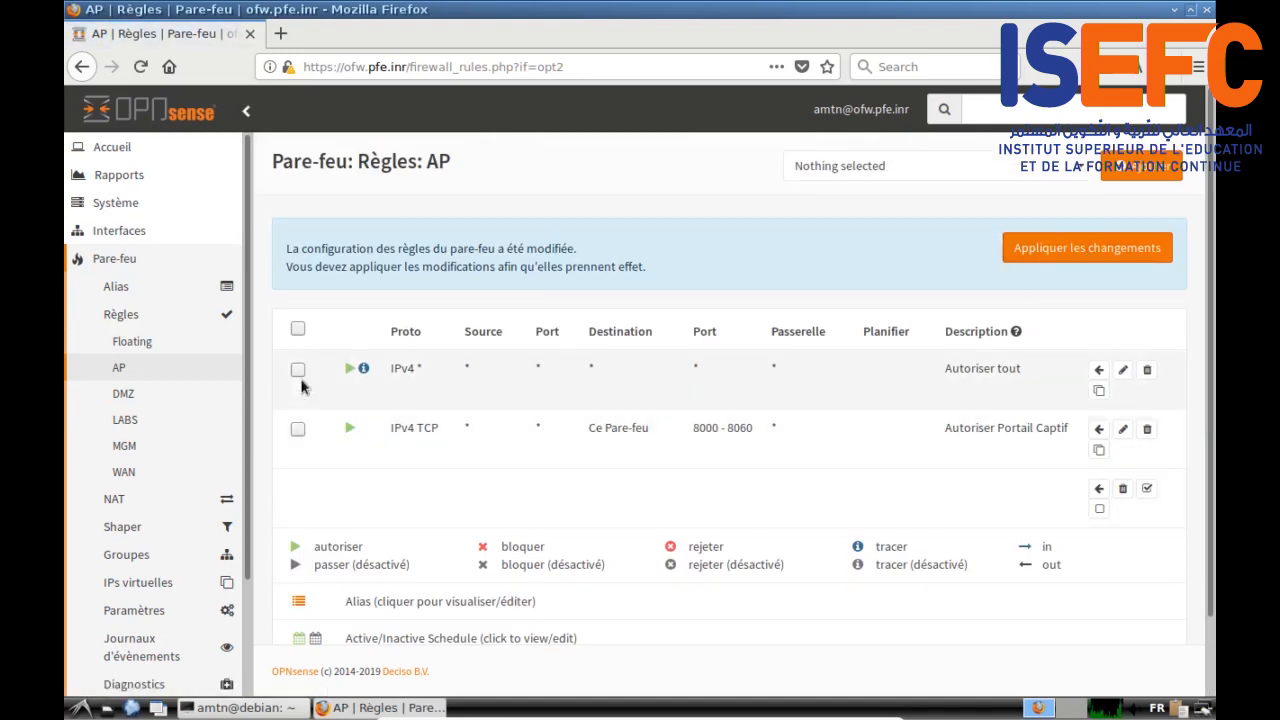
pyautogui.click(298, 431)
# Step: Move Autoriser Portail Captif above Autoriser tout and begin a new AP rule
pyautogui.click(1099, 369)
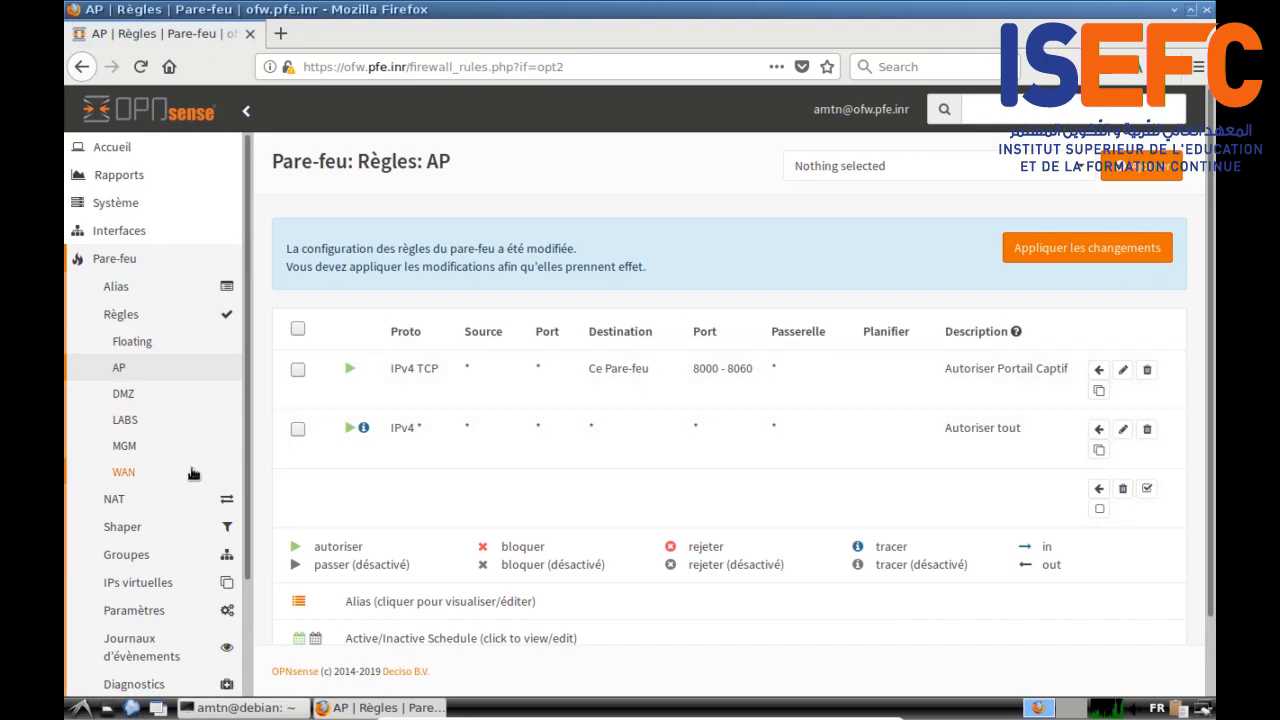
pyautogui.click(1092, 258)
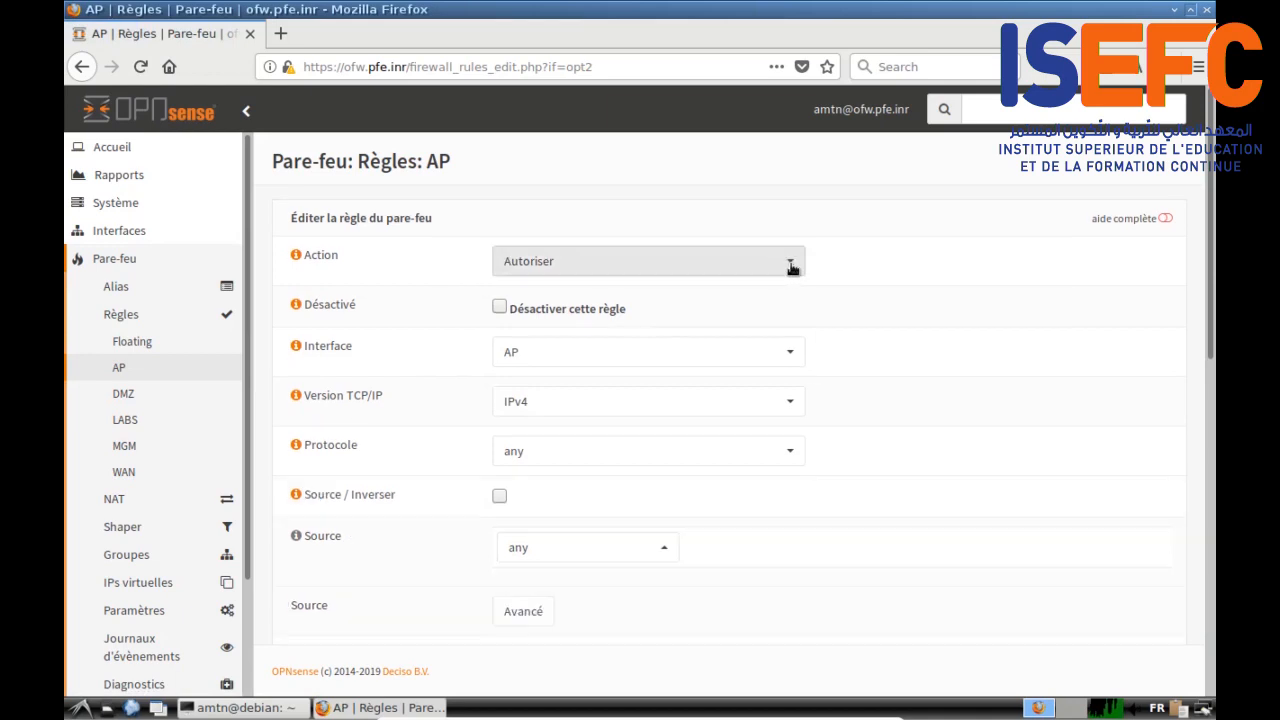
pyautogui.click(789, 266)
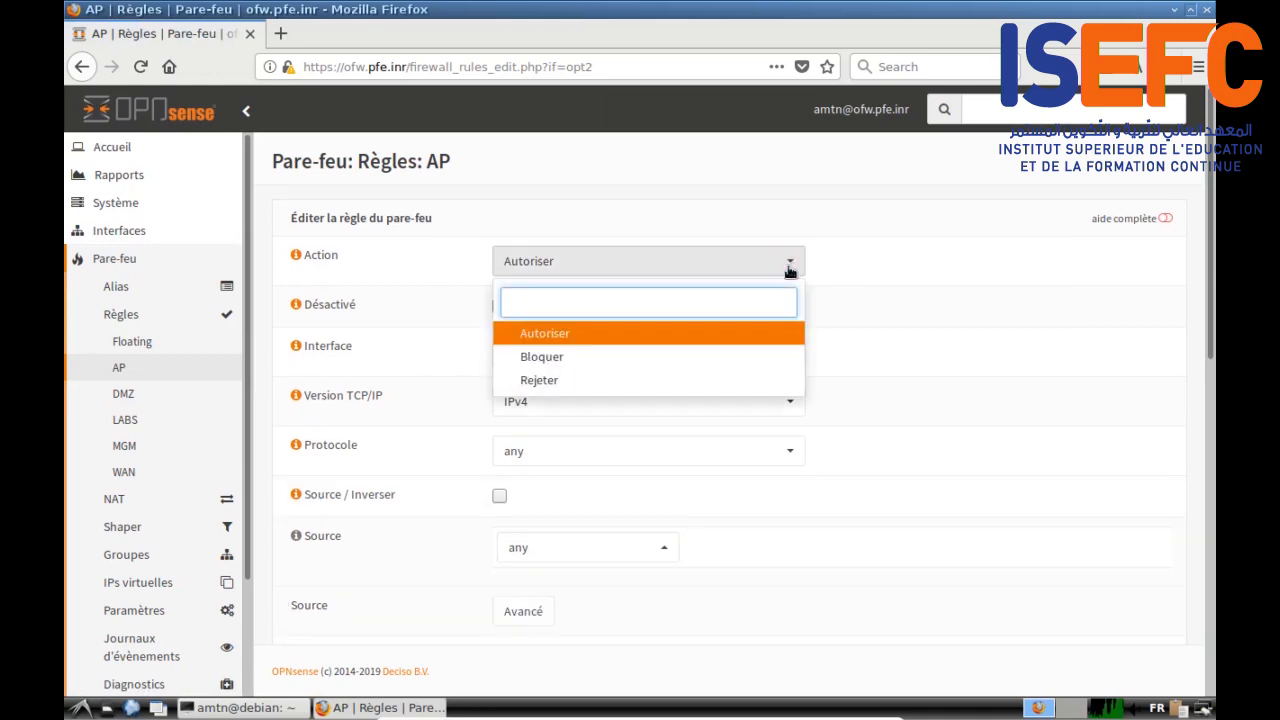
# Step: Create a Bloquer rule to fwAddrs described 'Interdire interface du fw', save it, and select it
pyautogui.click(622, 356)
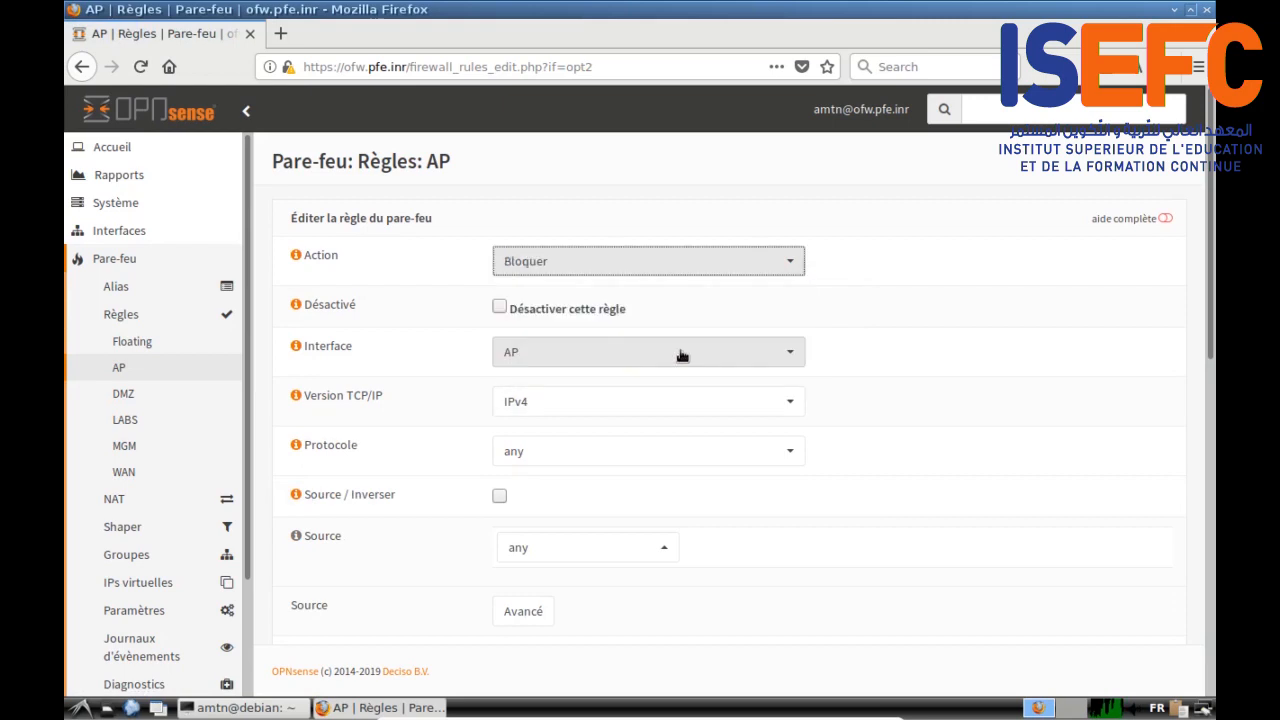
pyautogui.scroll(-2, 766, 297)
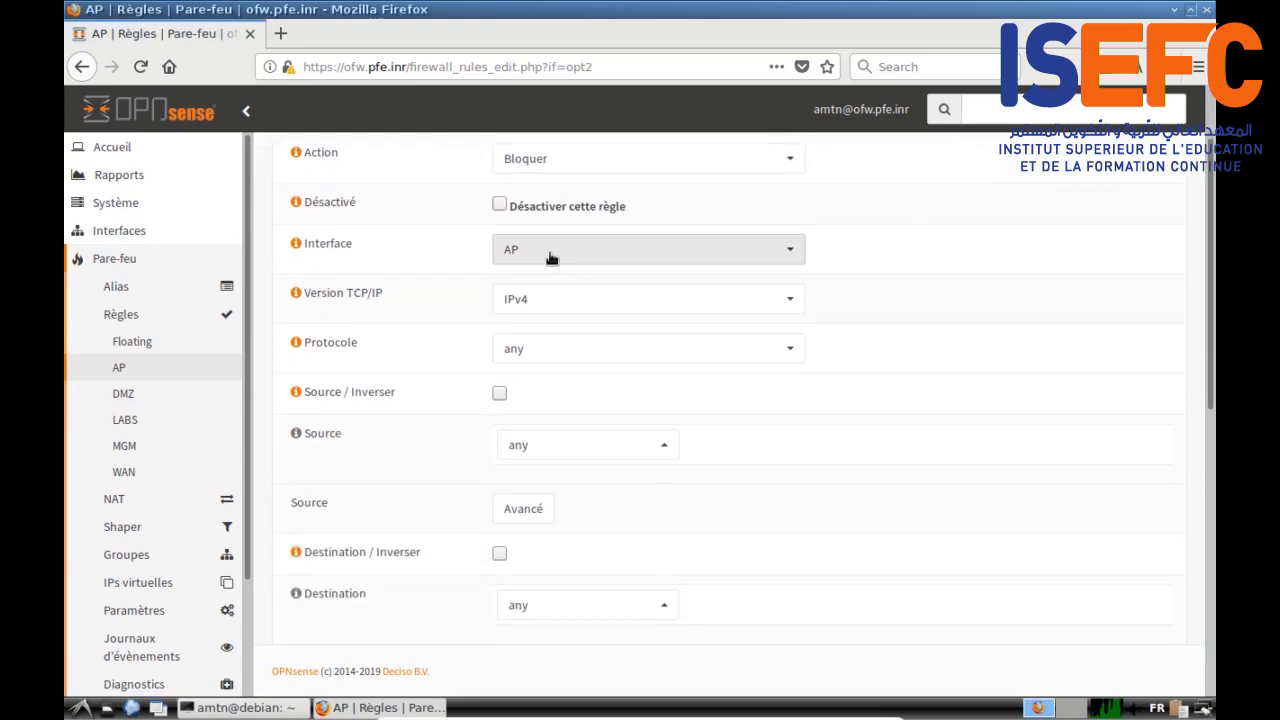
pyautogui.scroll(-1, 408, 375)
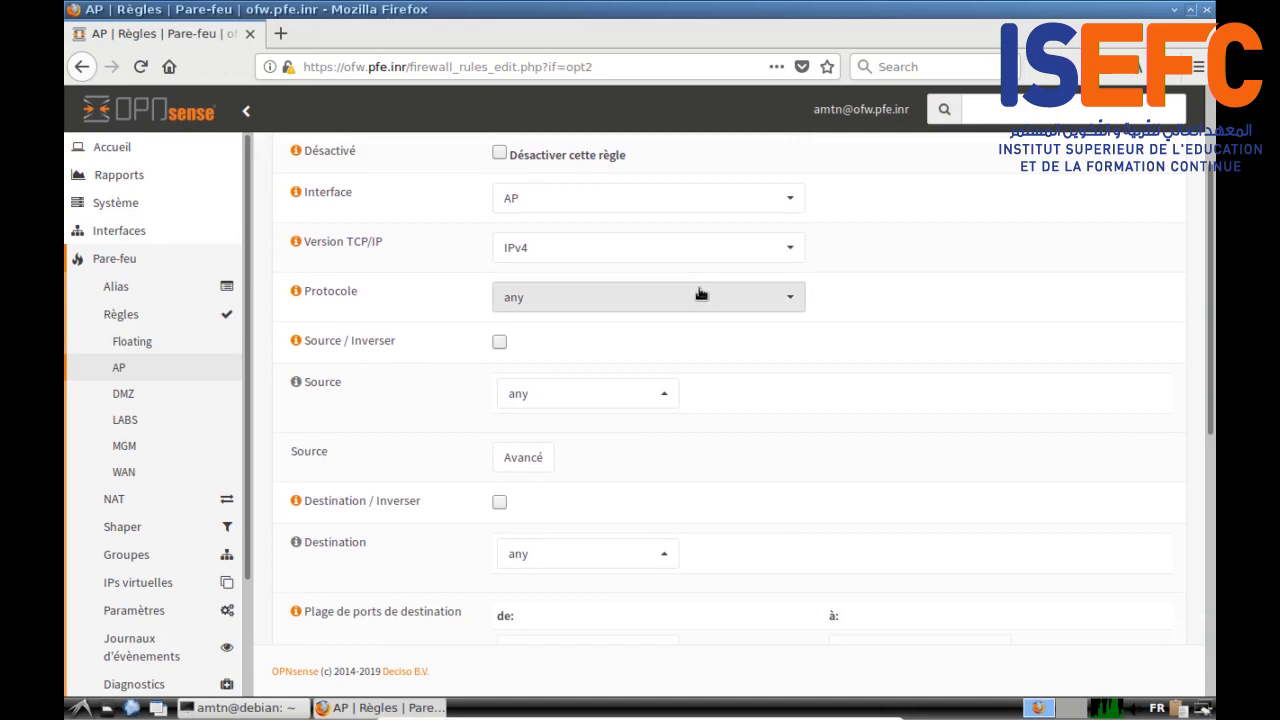
pyautogui.scroll(-3, 455, 438)
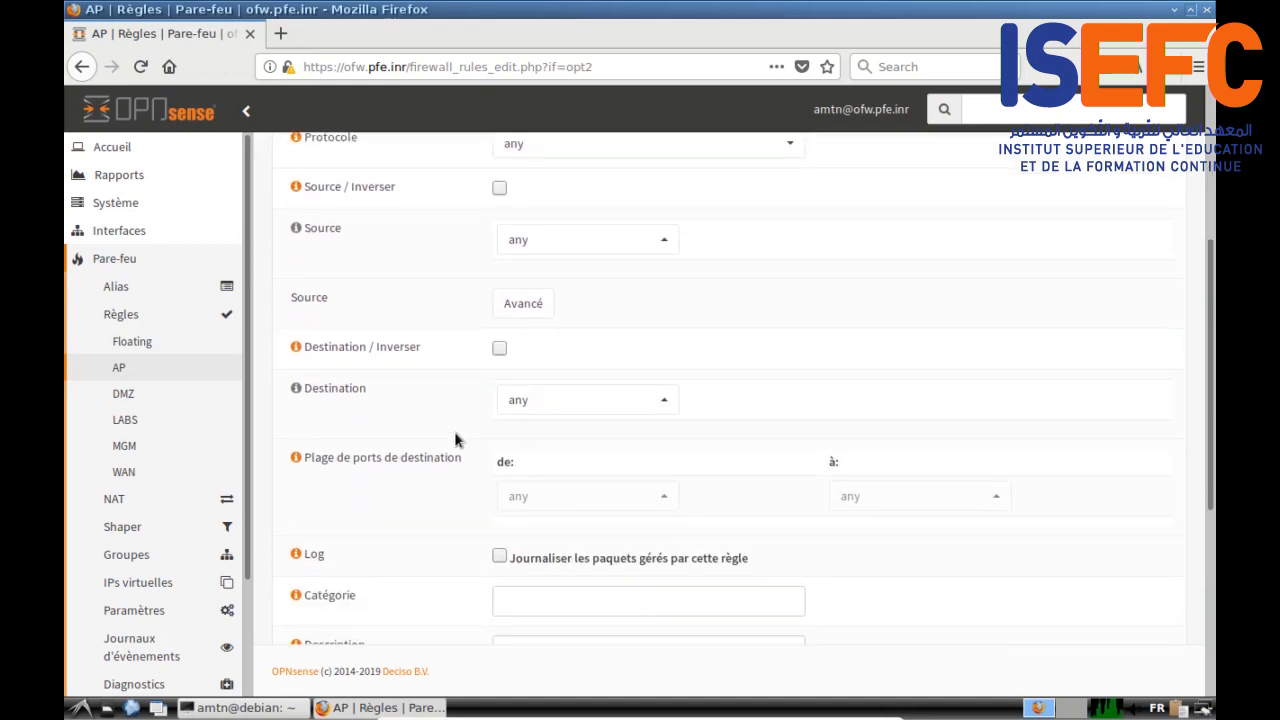
pyautogui.click(661, 401)
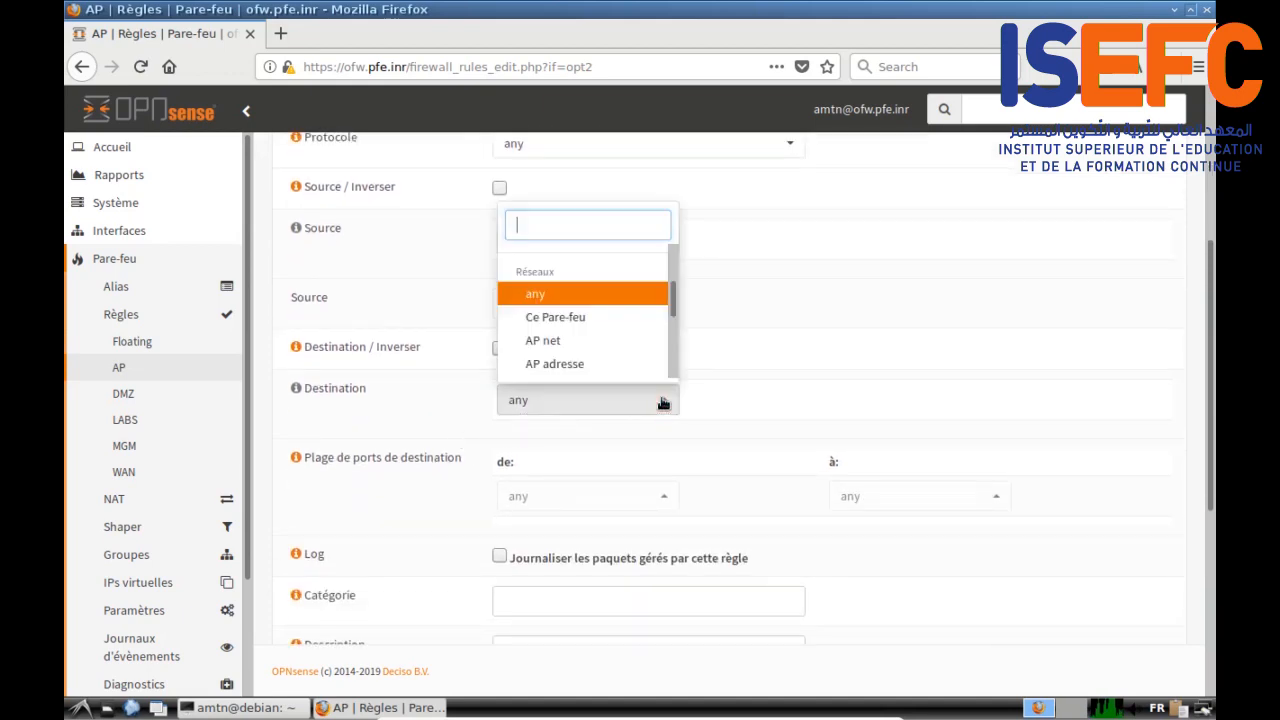
pyautogui.moveTo(674, 300); pyautogui.dragTo(674, 270)
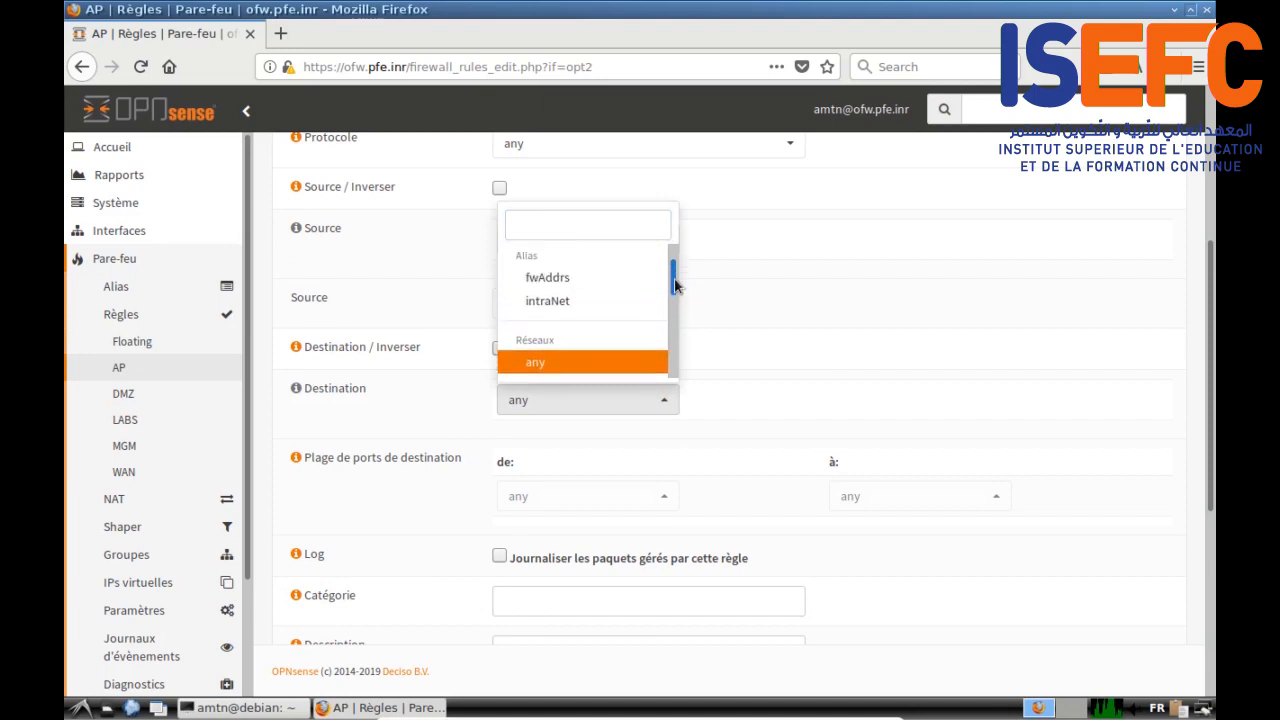
pyautogui.click(586, 276)
pyautogui.scroll(-4, 416, 440)
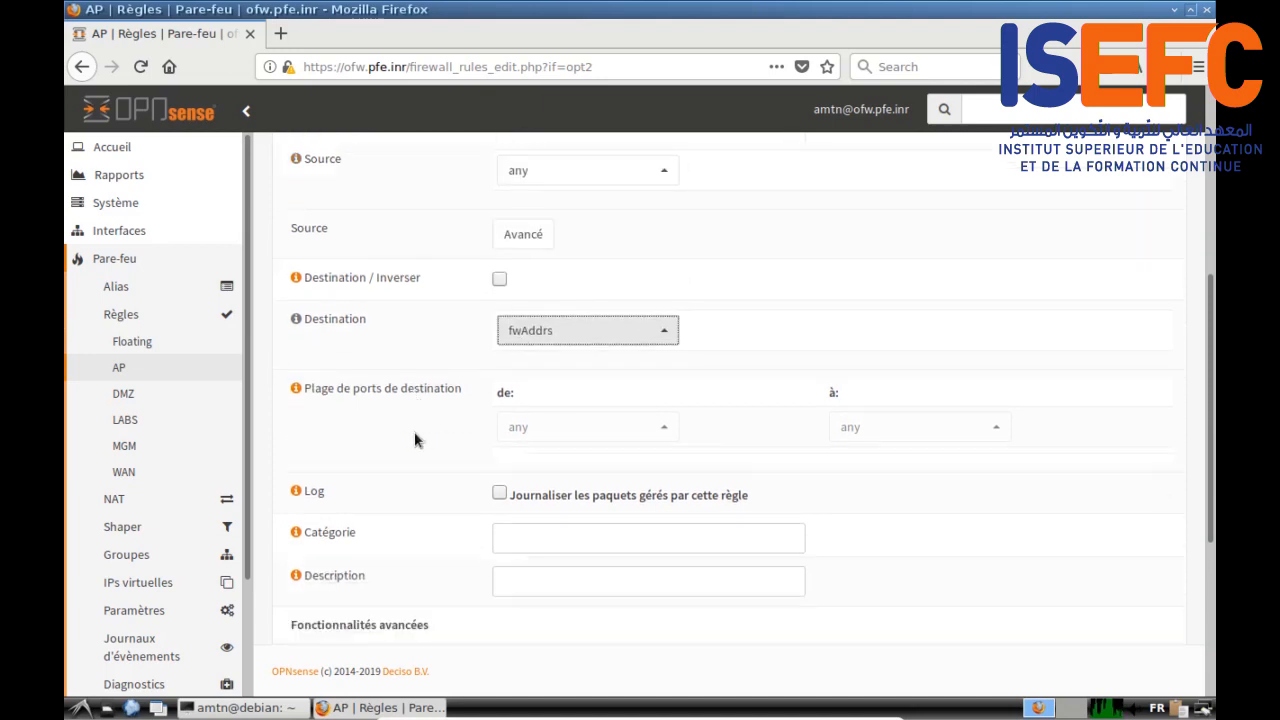
pyautogui.click(506, 448)
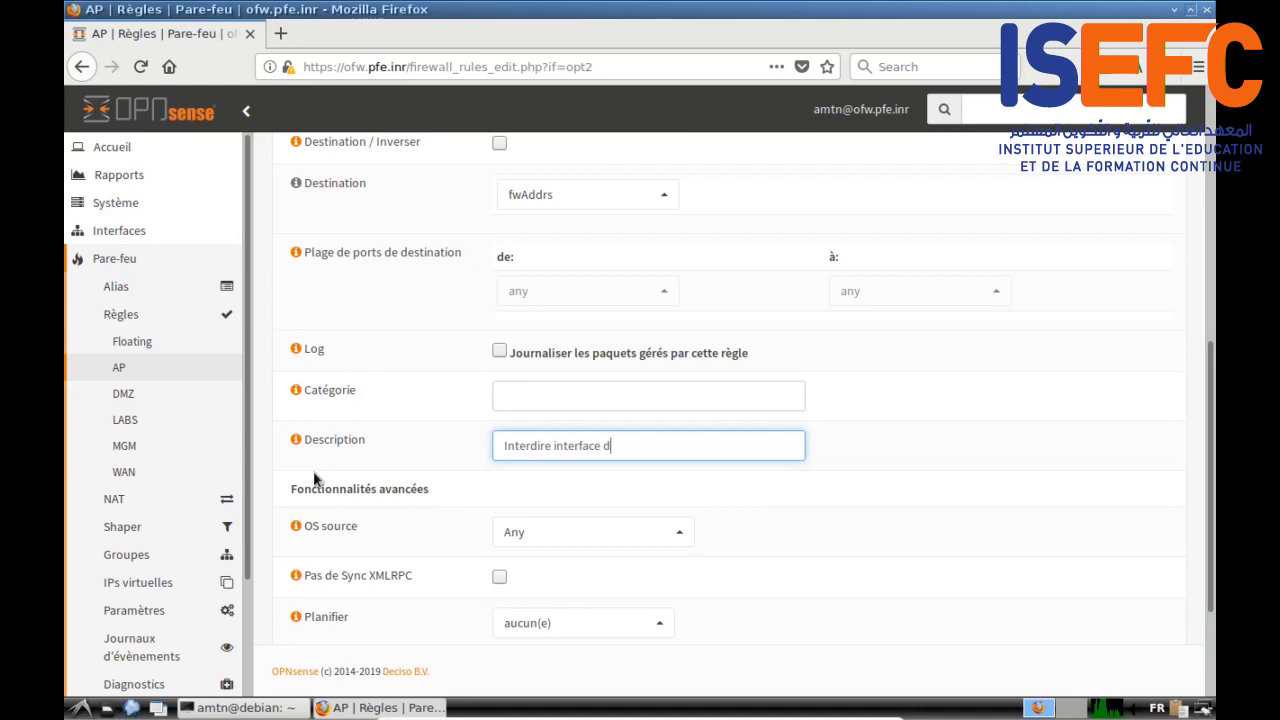
pyautogui.scroll(-3, 314, 474)
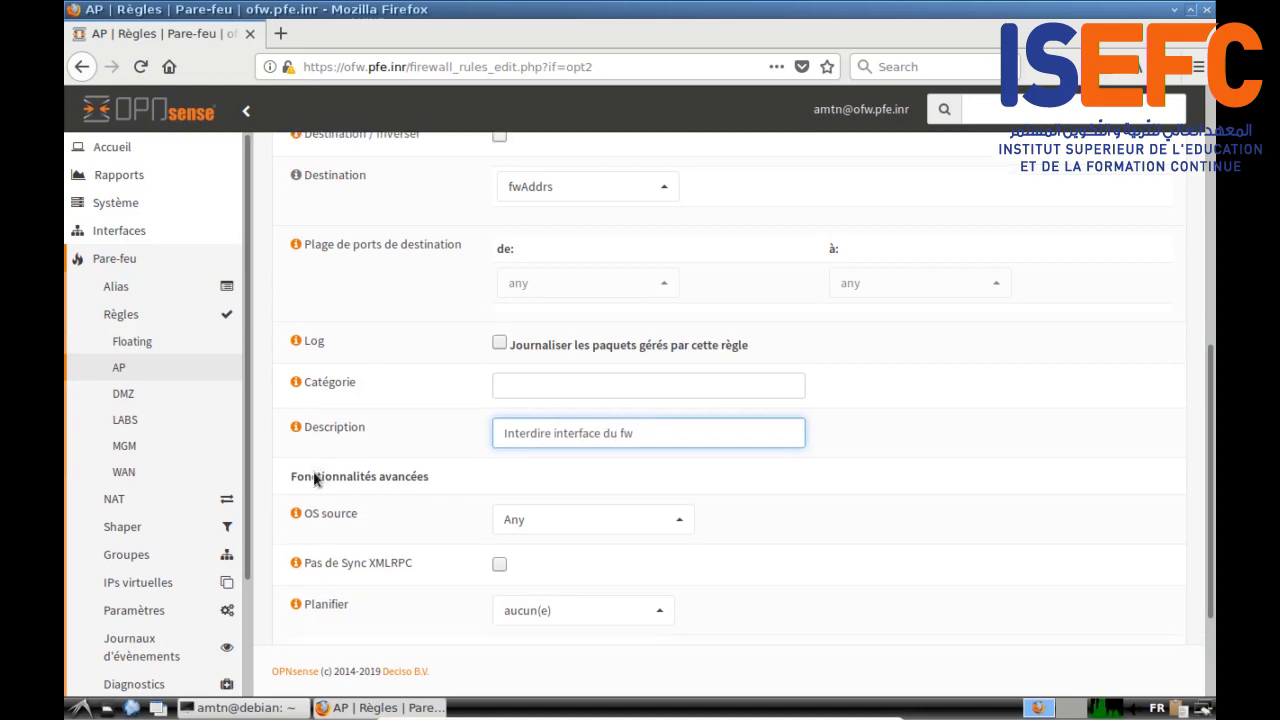
pyautogui.click(508, 617)
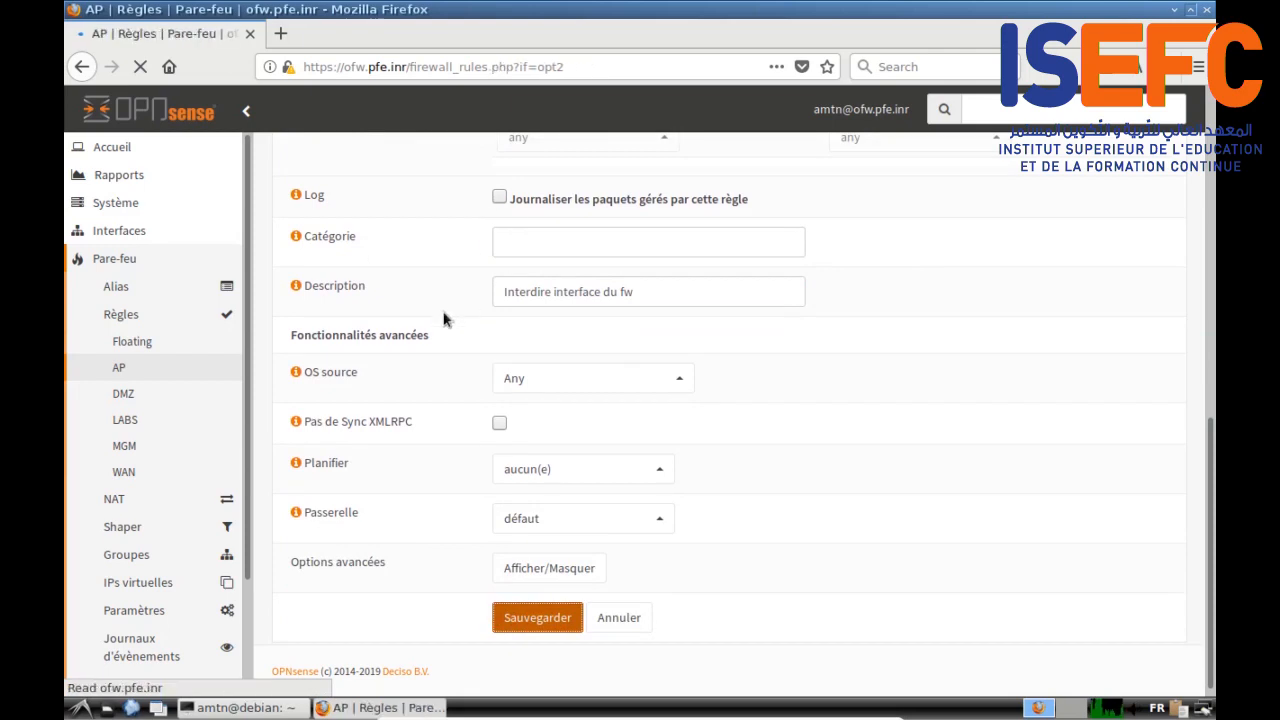
pyautogui.click(298, 489)
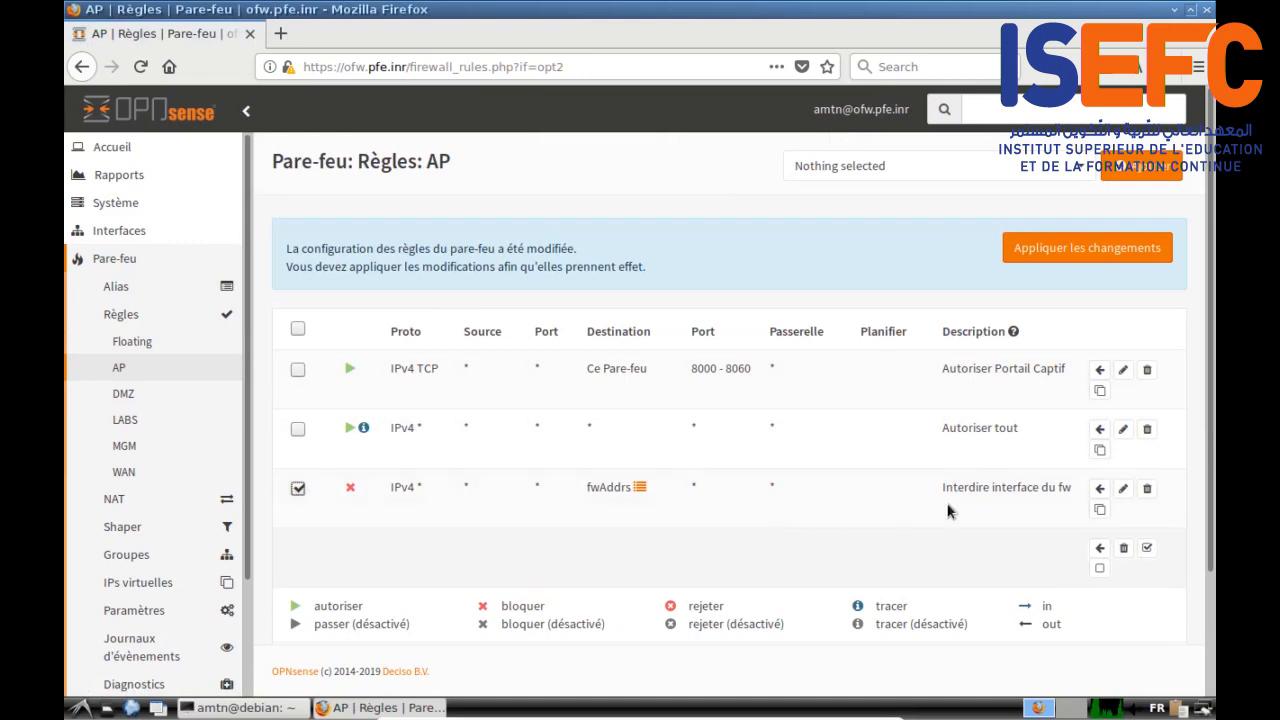
# Step: Move Interdire interface du fw above Autoriser tout and begin another AP rule
pyautogui.click(1099, 429)
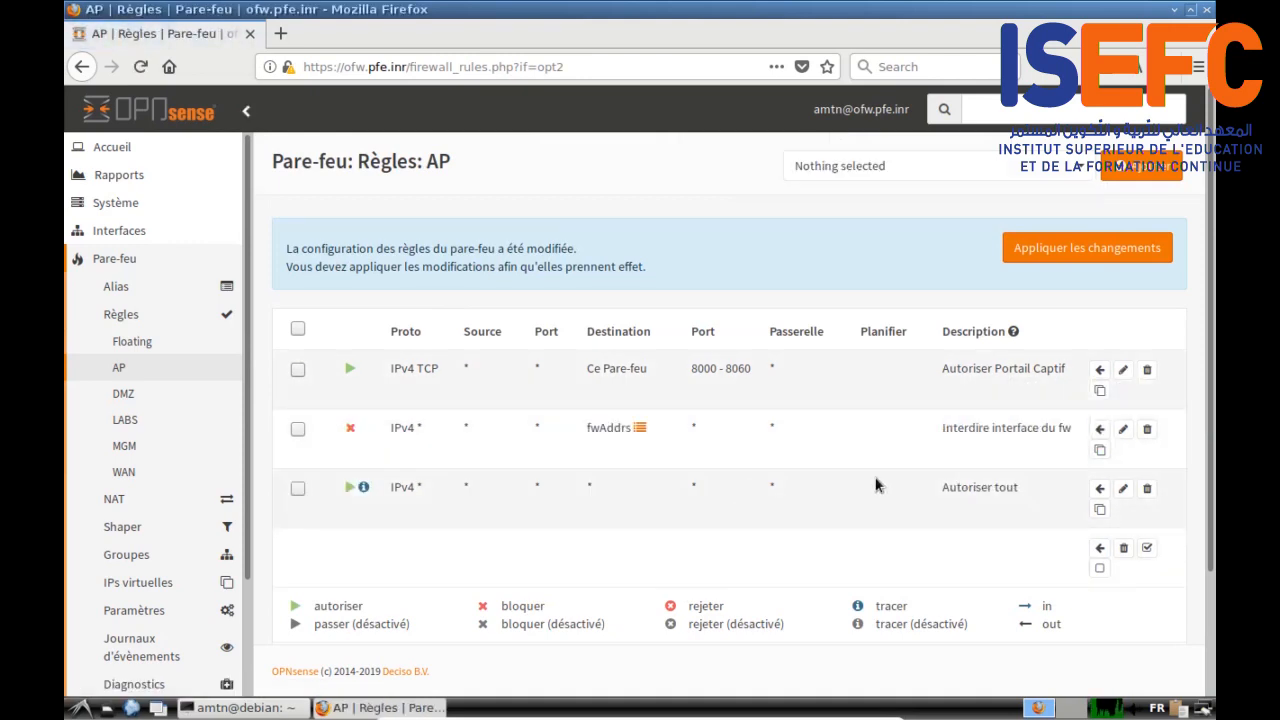
pyautogui.click(1143, 170)
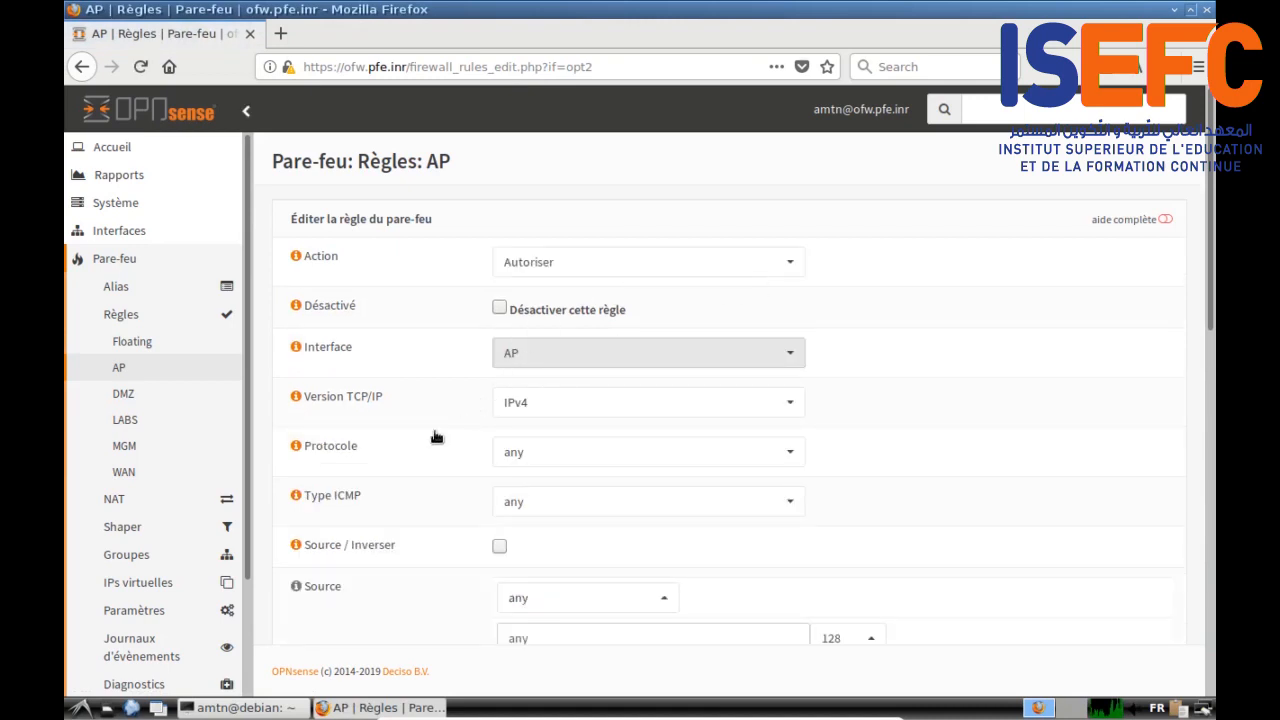
# Step: Set the new AP rule's source to AP net
pyautogui.scroll(-6, 434, 437)
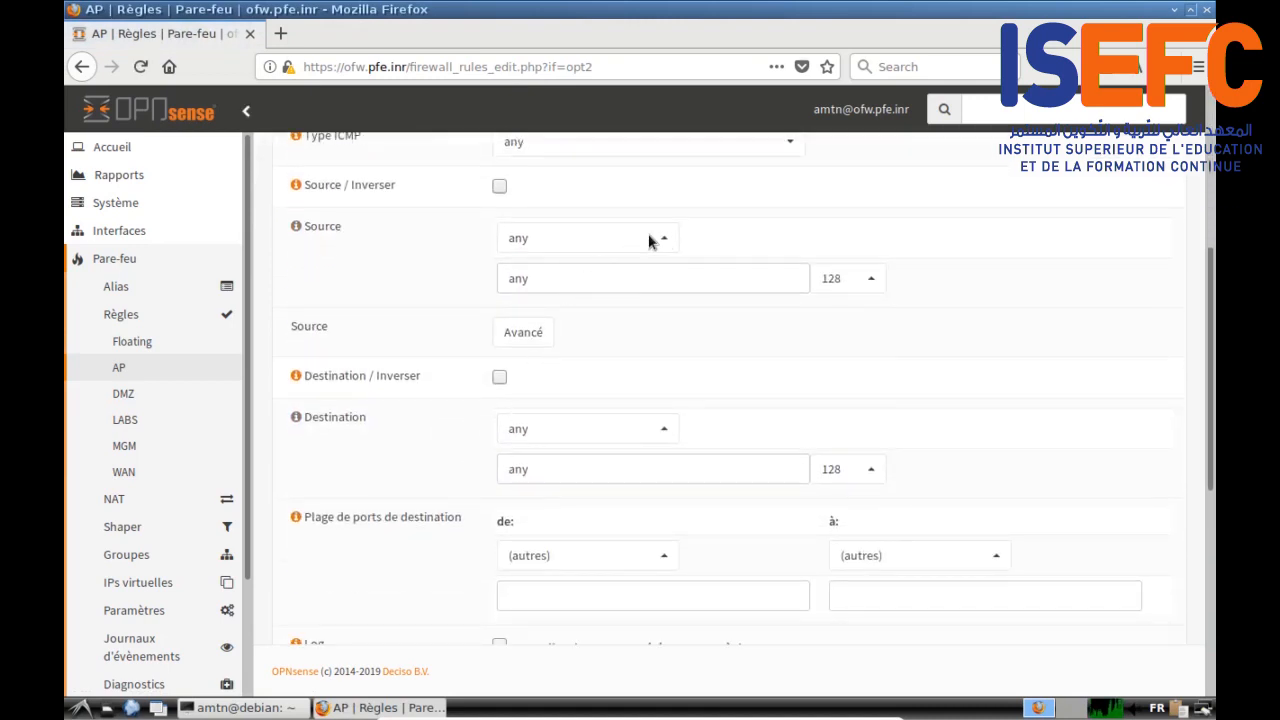
pyautogui.scroll(3, 742, 342)
pyautogui.scroll(-1, 742, 342)
pyautogui.scroll(4, 742, 342)
pyautogui.scroll(-2, 425, 390)
pyautogui.scroll(-2, 425, 390)
pyautogui.click(674, 343)
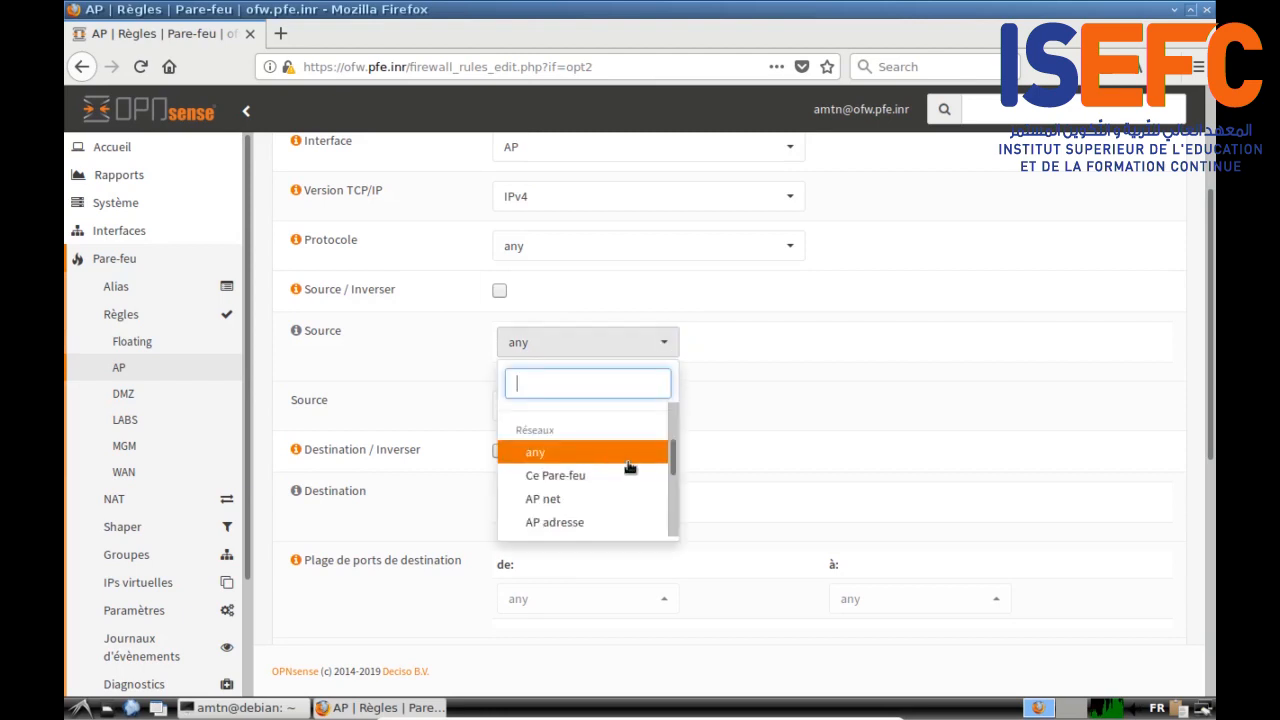
pyautogui.click(577, 502)
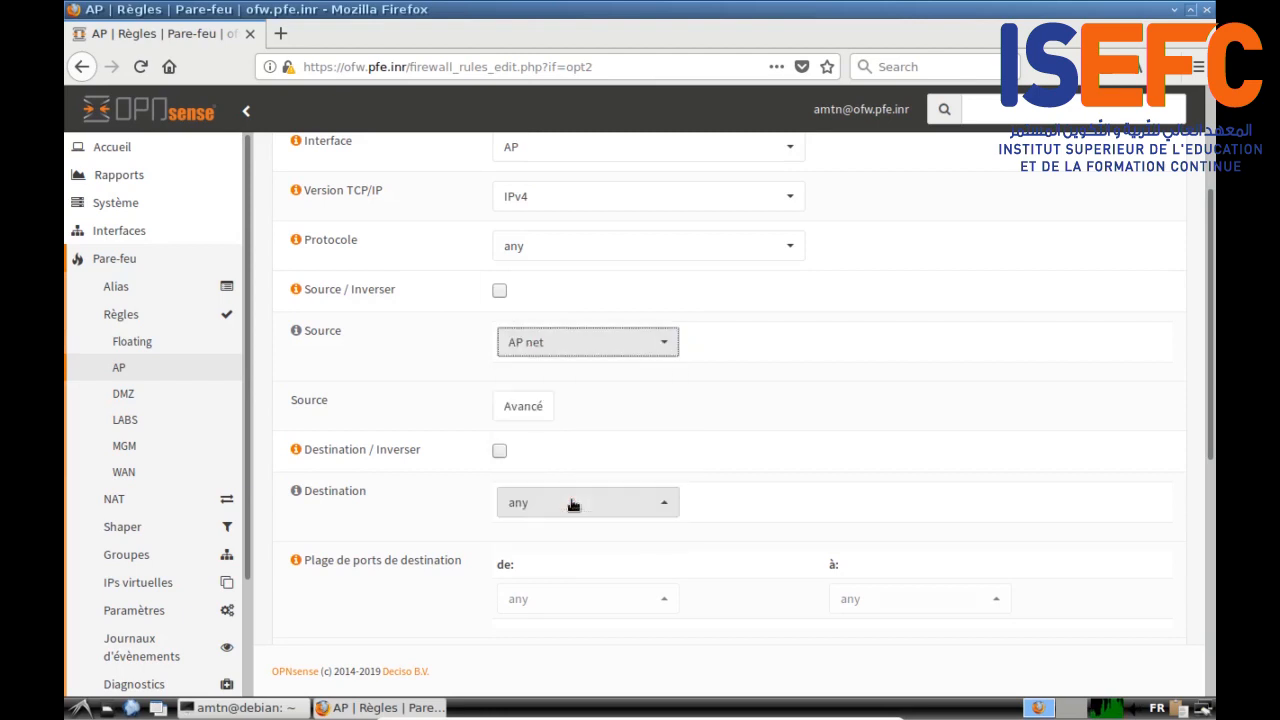
# Step: Set the destination to DMZ net, describe it 'Autoriser DMZ', and save the rule
pyautogui.scroll(3, 831, 329)
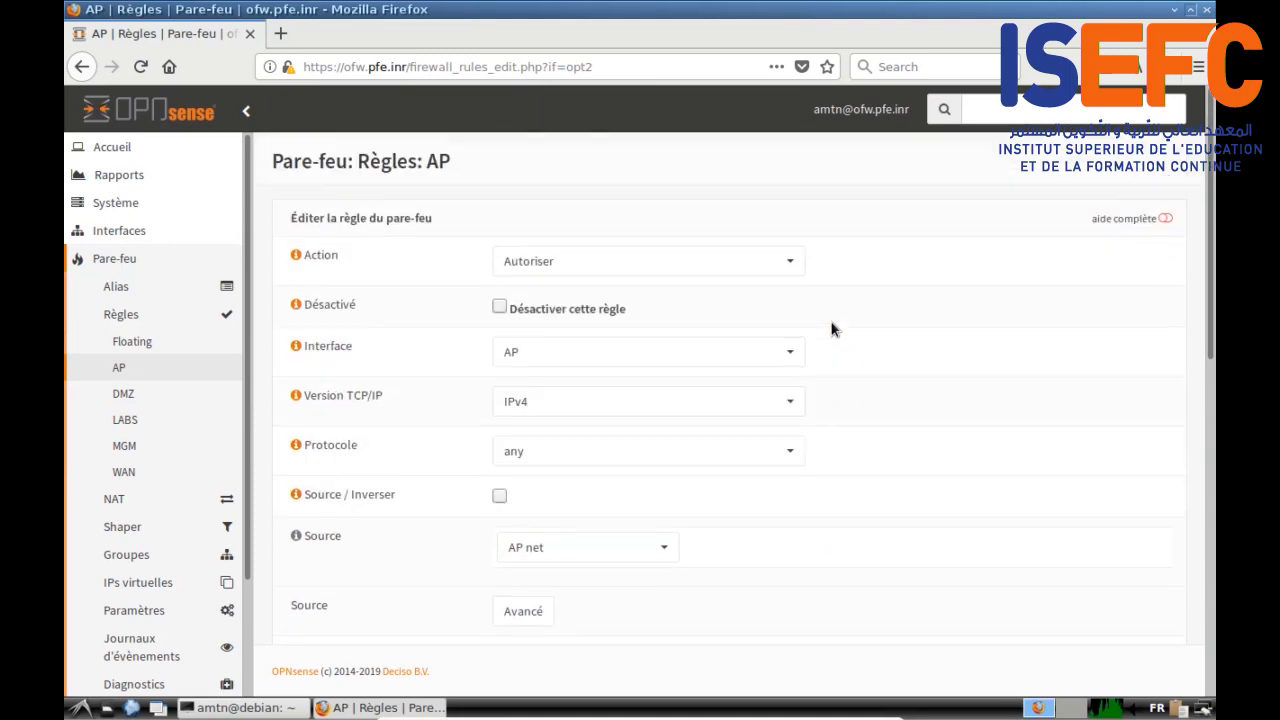
pyautogui.scroll(-2, 831, 329)
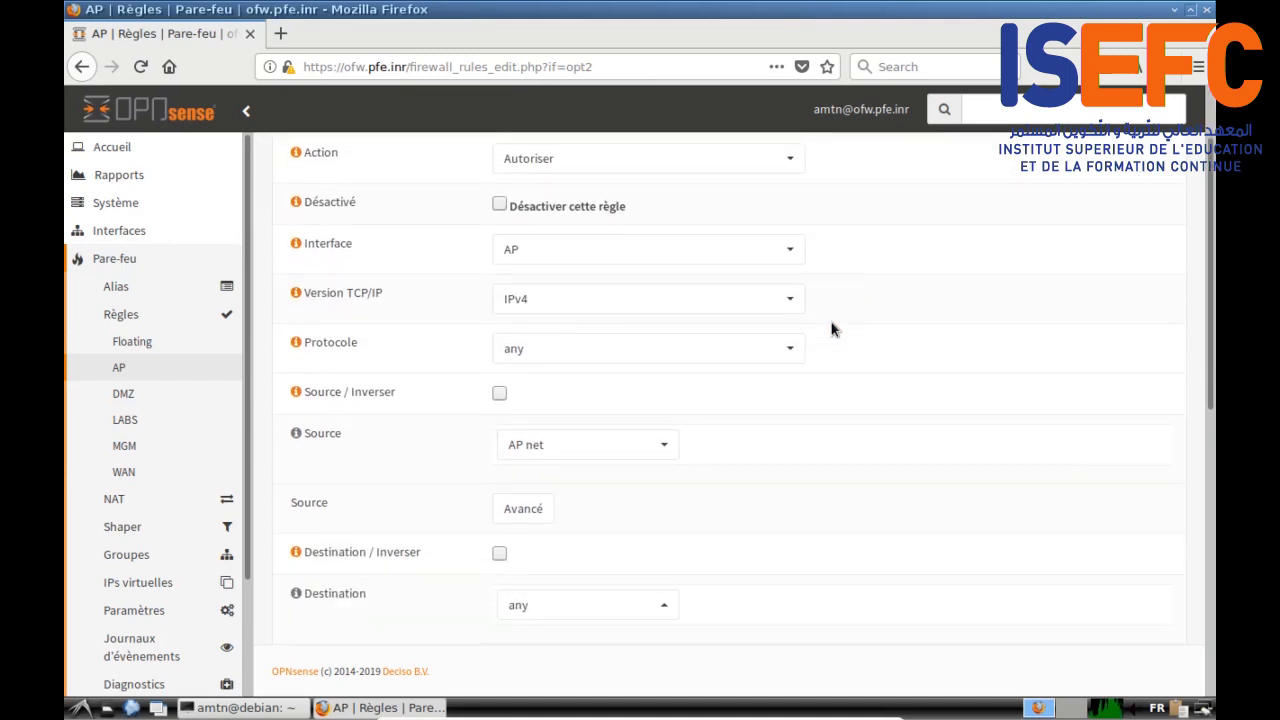
pyautogui.scroll(-1, 831, 329)
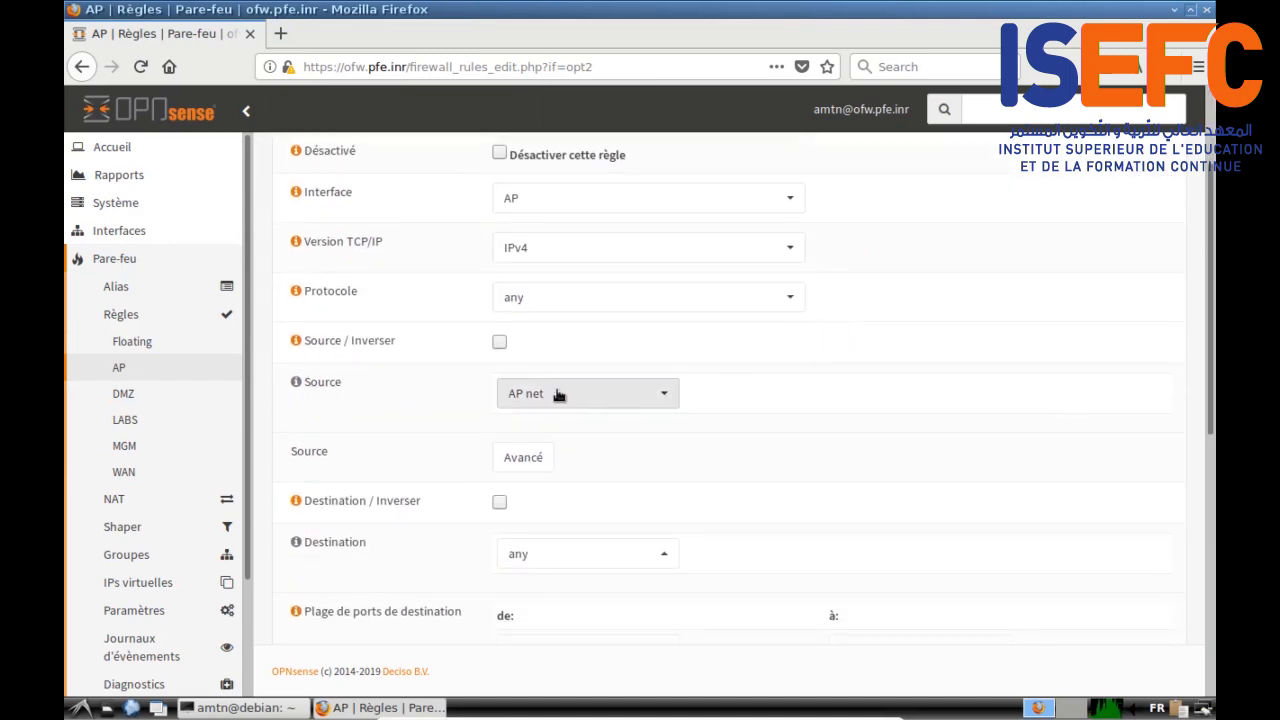
pyautogui.scroll(-2, 714, 405)
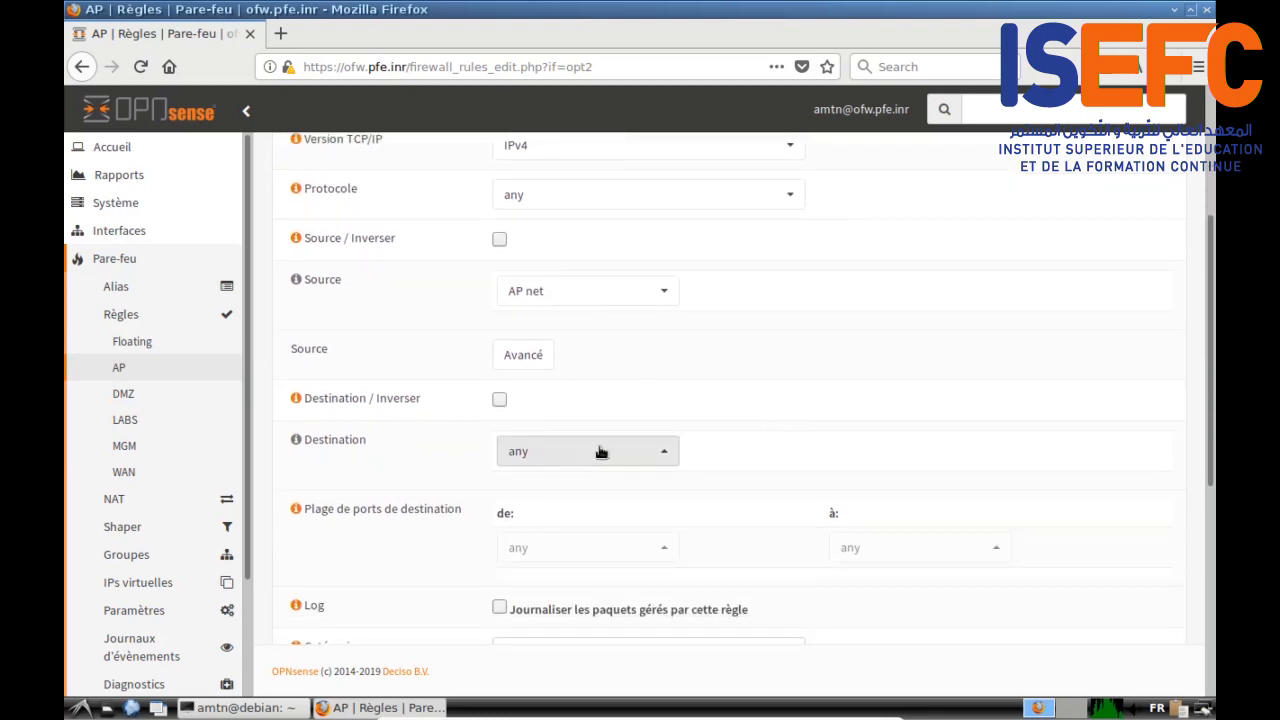
pyautogui.click(663, 452)
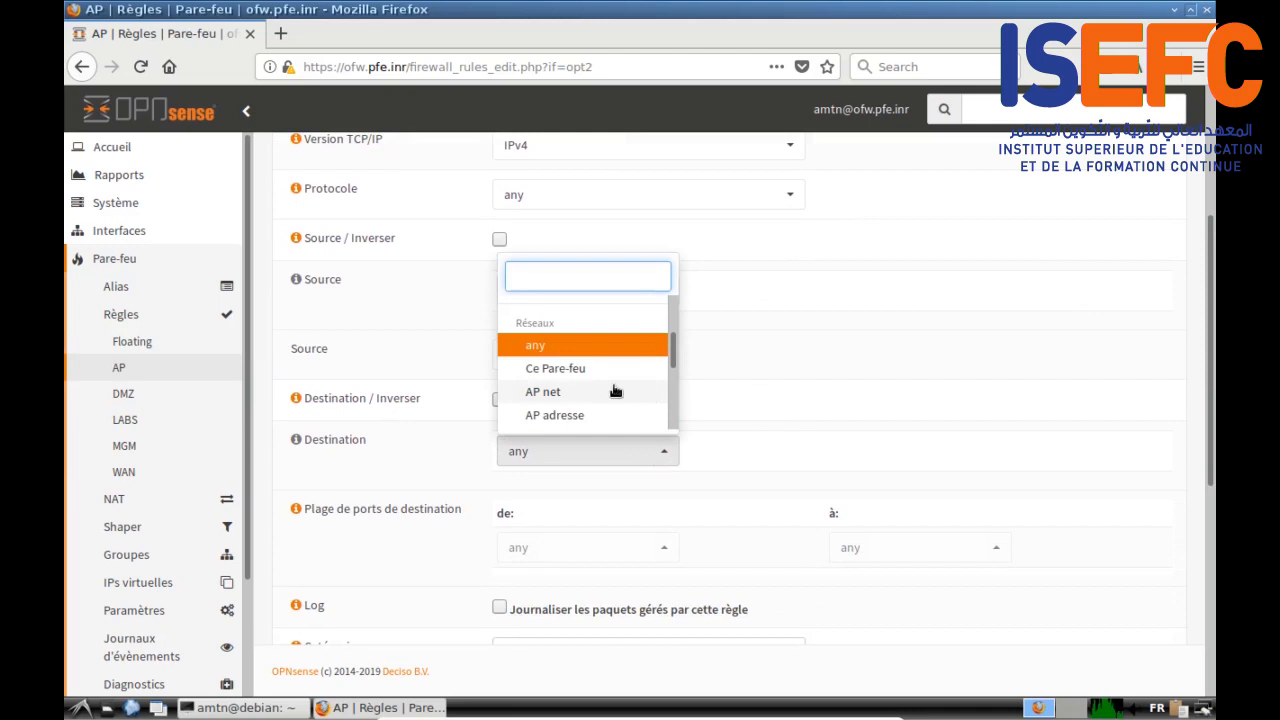
pyautogui.scroll(-3, 620, 370)
pyautogui.click(586, 342)
pyautogui.scroll(-1, 797, 391)
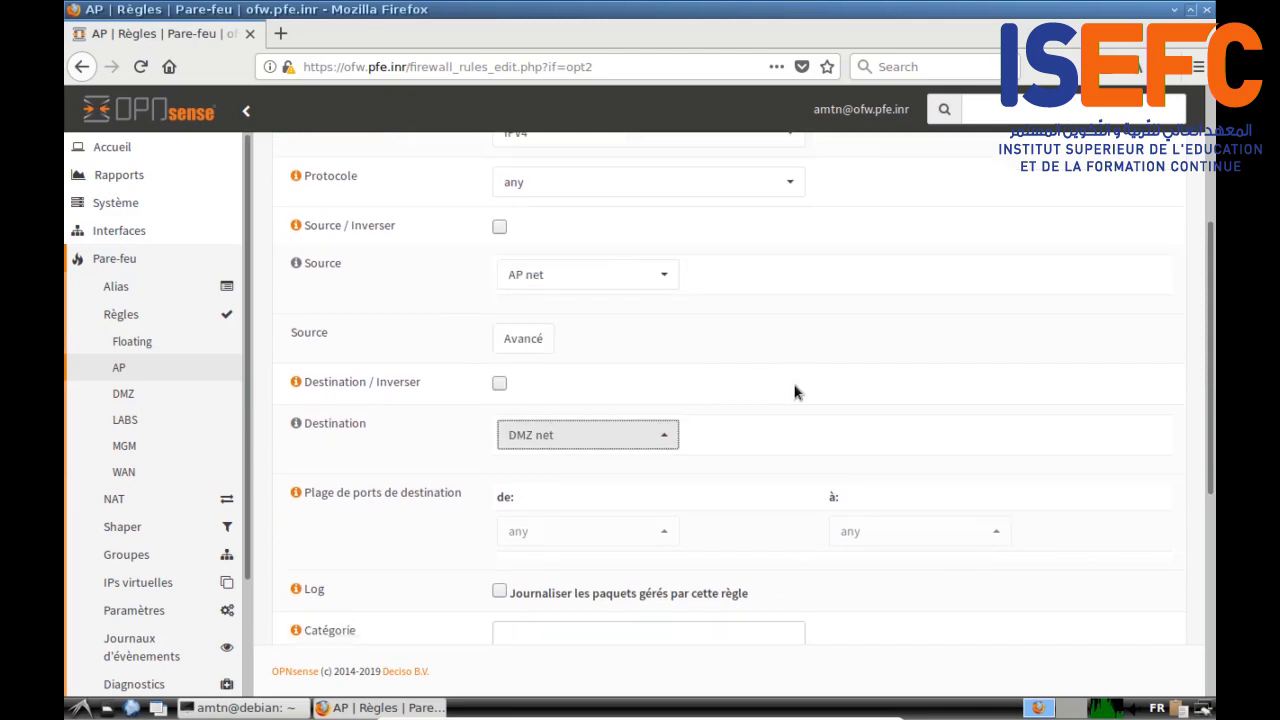
pyautogui.scroll(6, 795, 392)
pyautogui.scroll(-9, 859, 413)
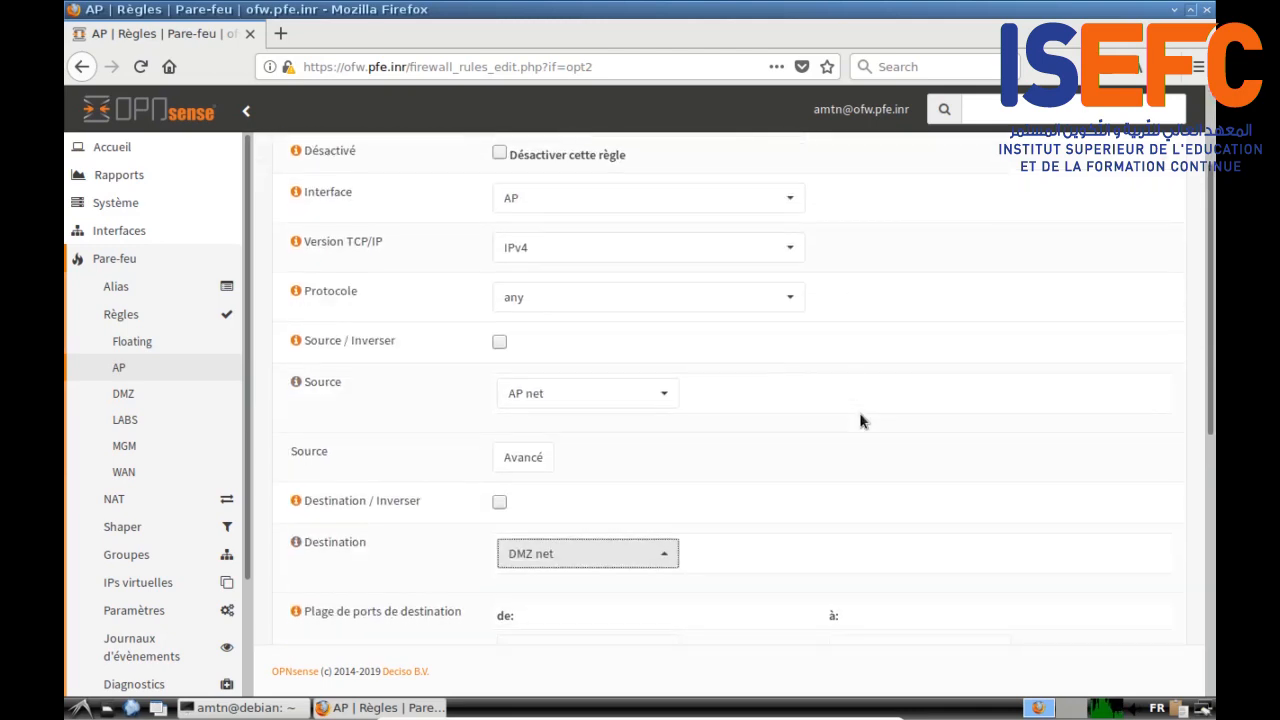
pyautogui.click(565, 499)
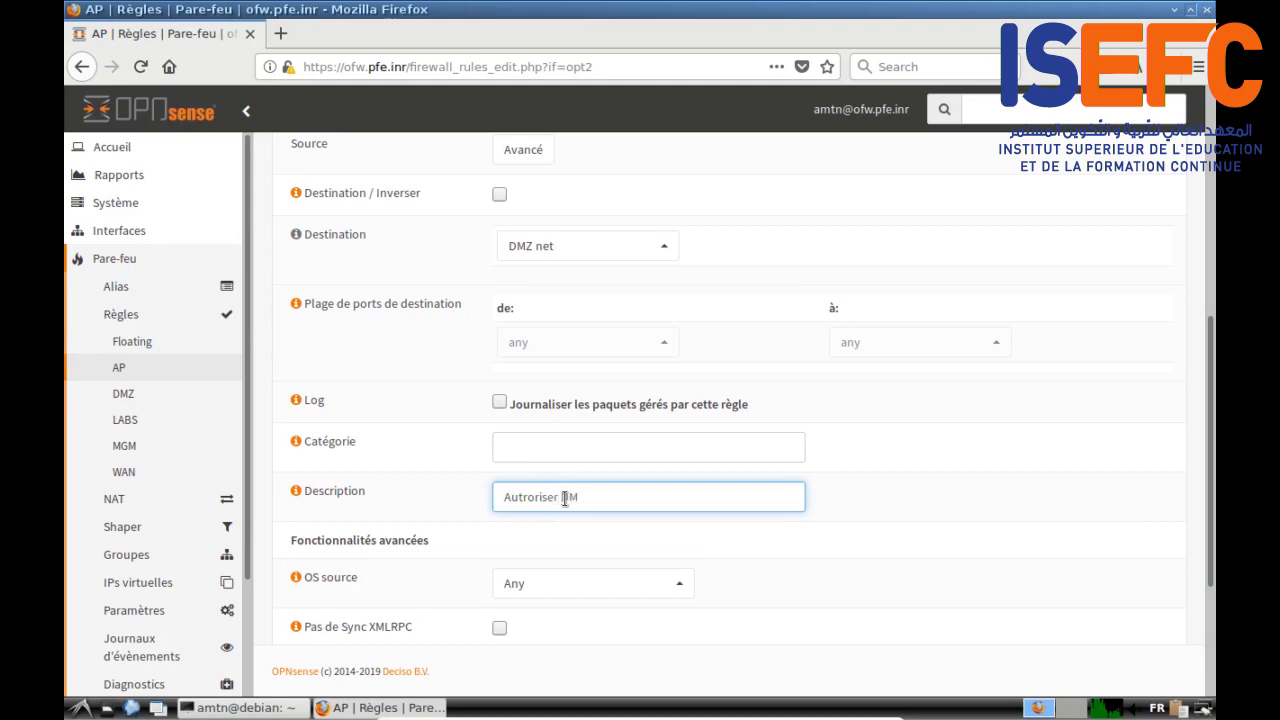
pyautogui.scroll(-4, 386, 466)
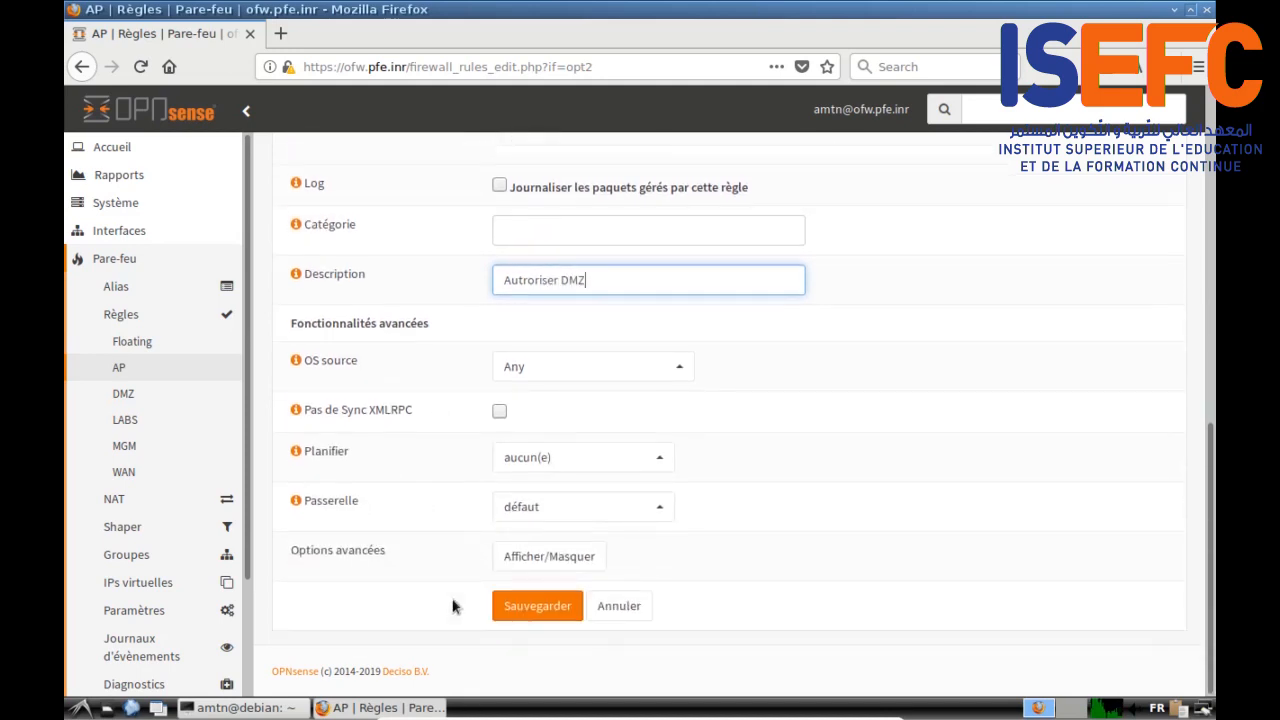
pyautogui.click(508, 612)
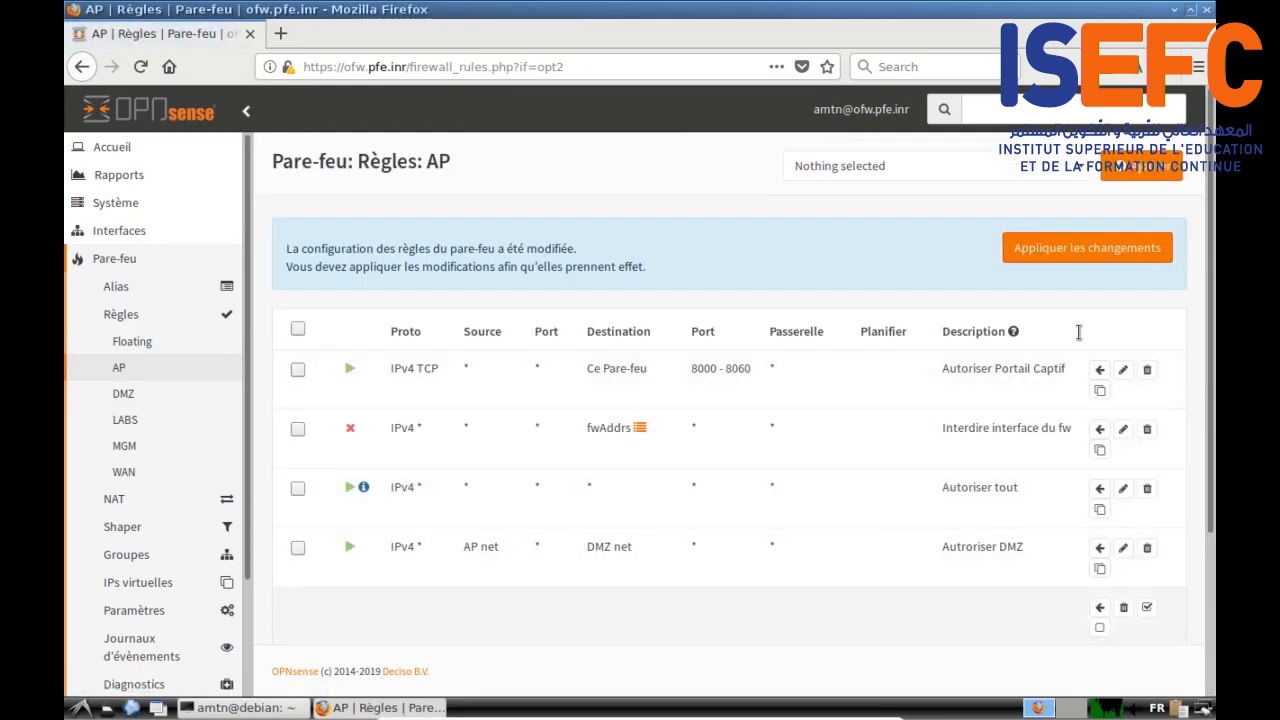
pyautogui.click(1141, 172)
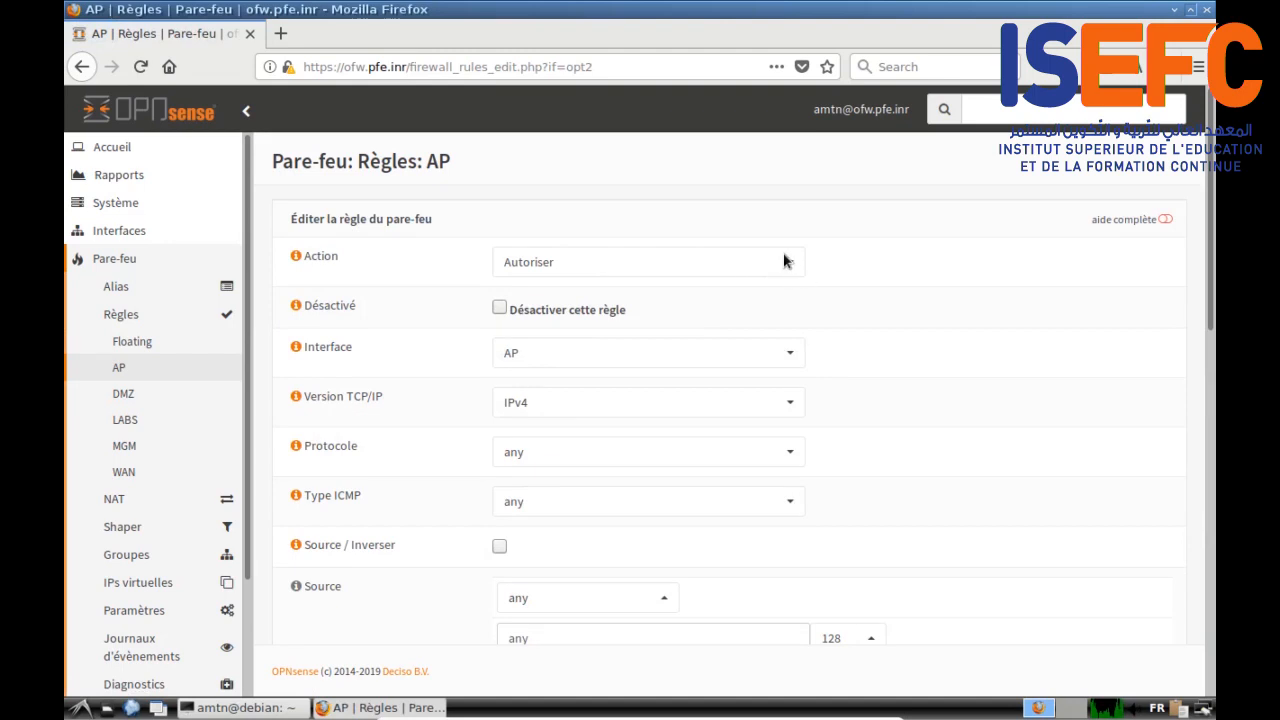
# Step: Make the new AP rule block traffic to the intraNet destination
pyautogui.click(792, 259)
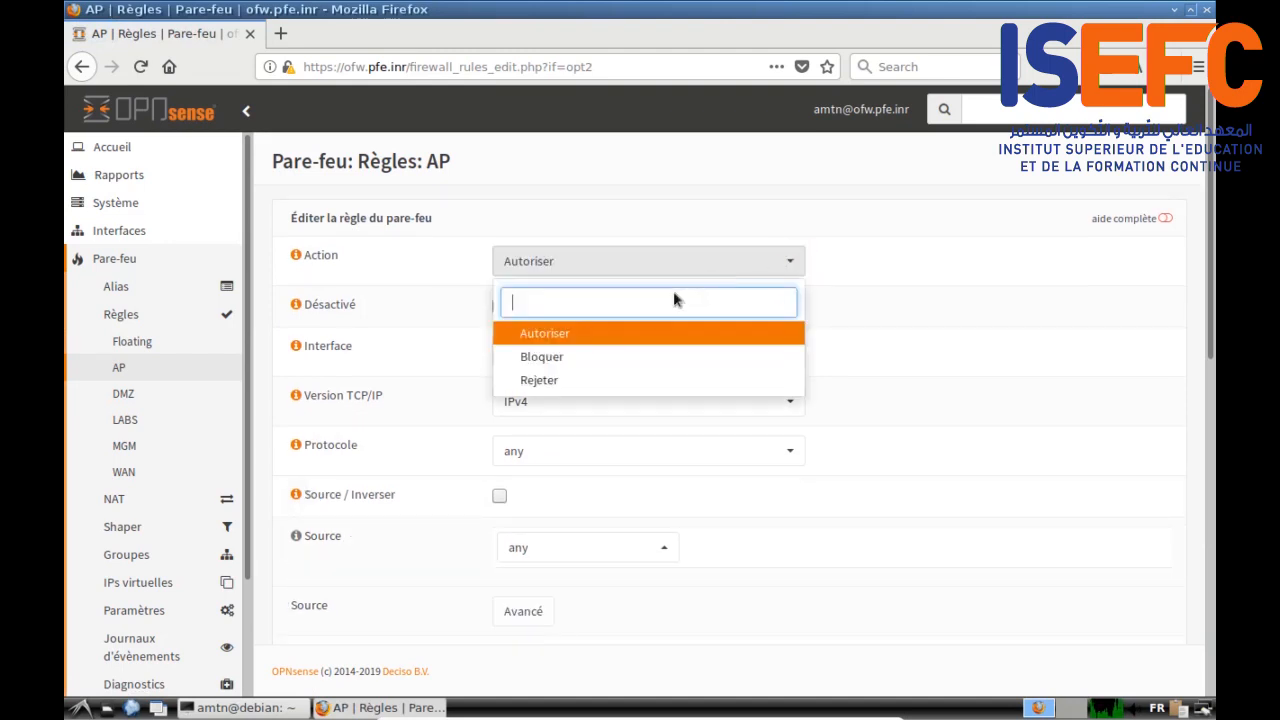
pyautogui.click(578, 358)
pyautogui.scroll(-1, 388, 398)
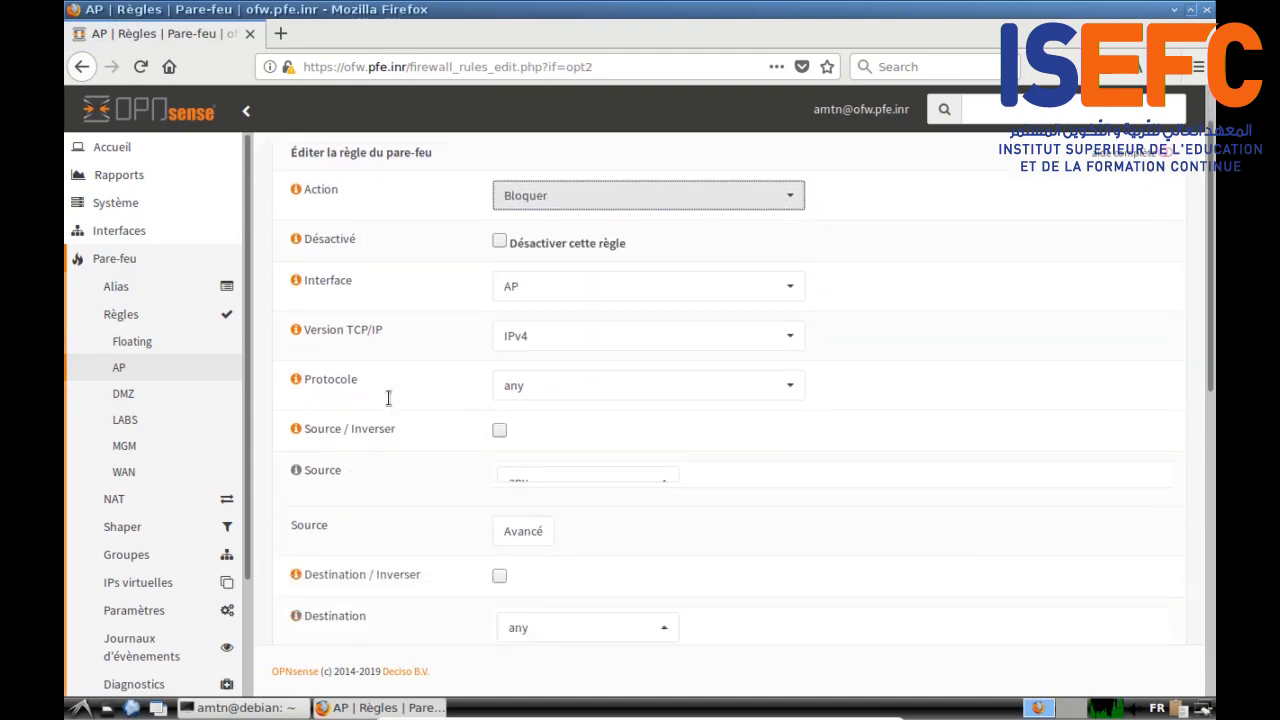
pyautogui.scroll(-1, 389, 400)
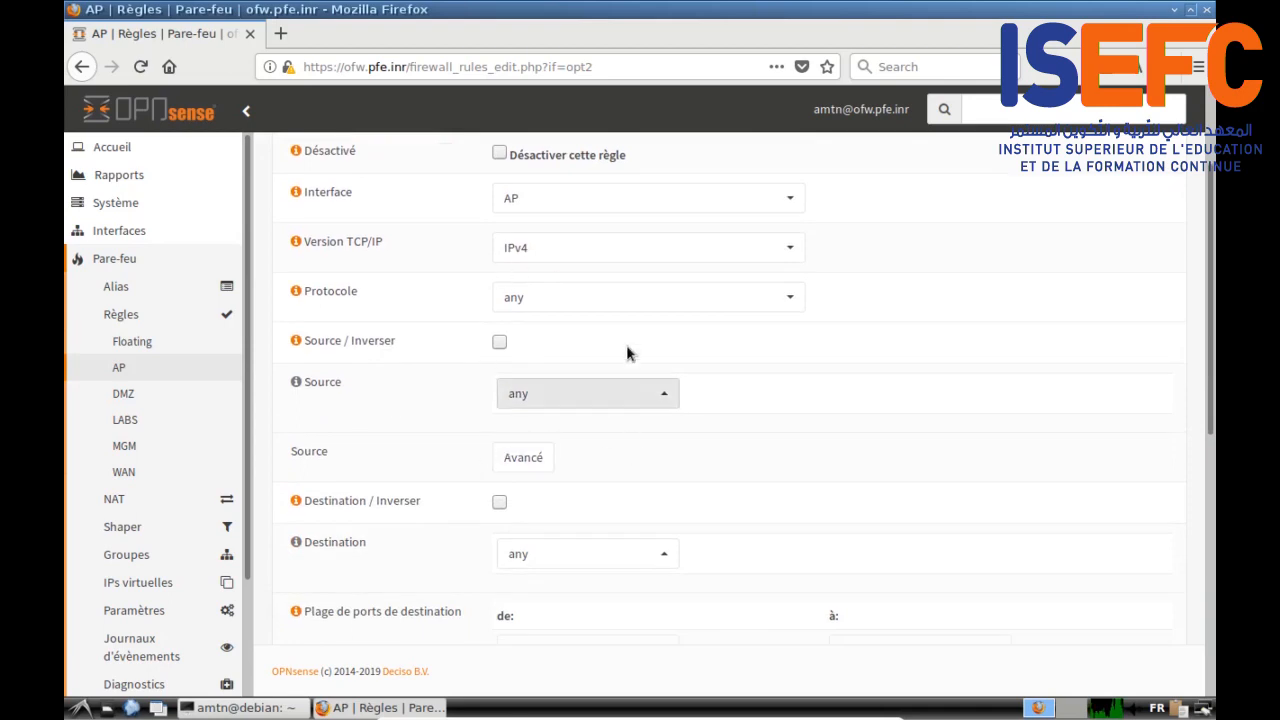
pyautogui.scroll(-2, 400, 420)
pyautogui.scroll(-1, 410, 428)
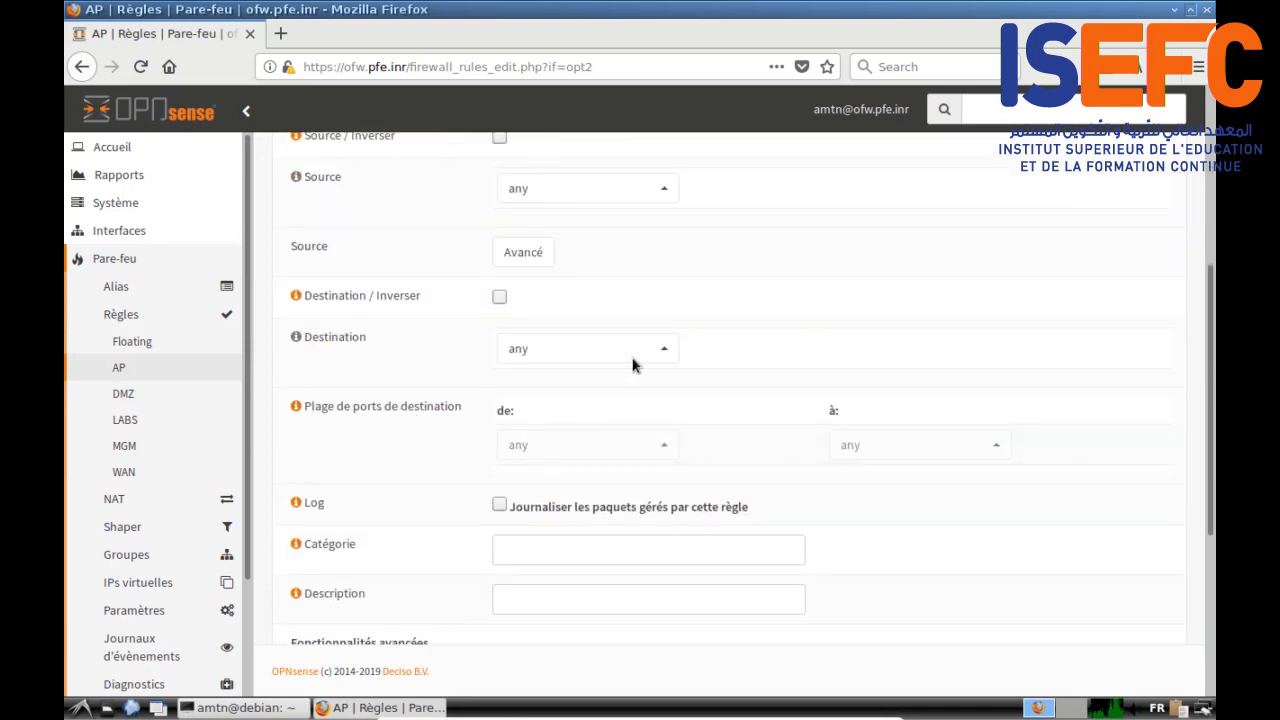
pyautogui.click(643, 352)
pyautogui.scroll(1, 676, 460)
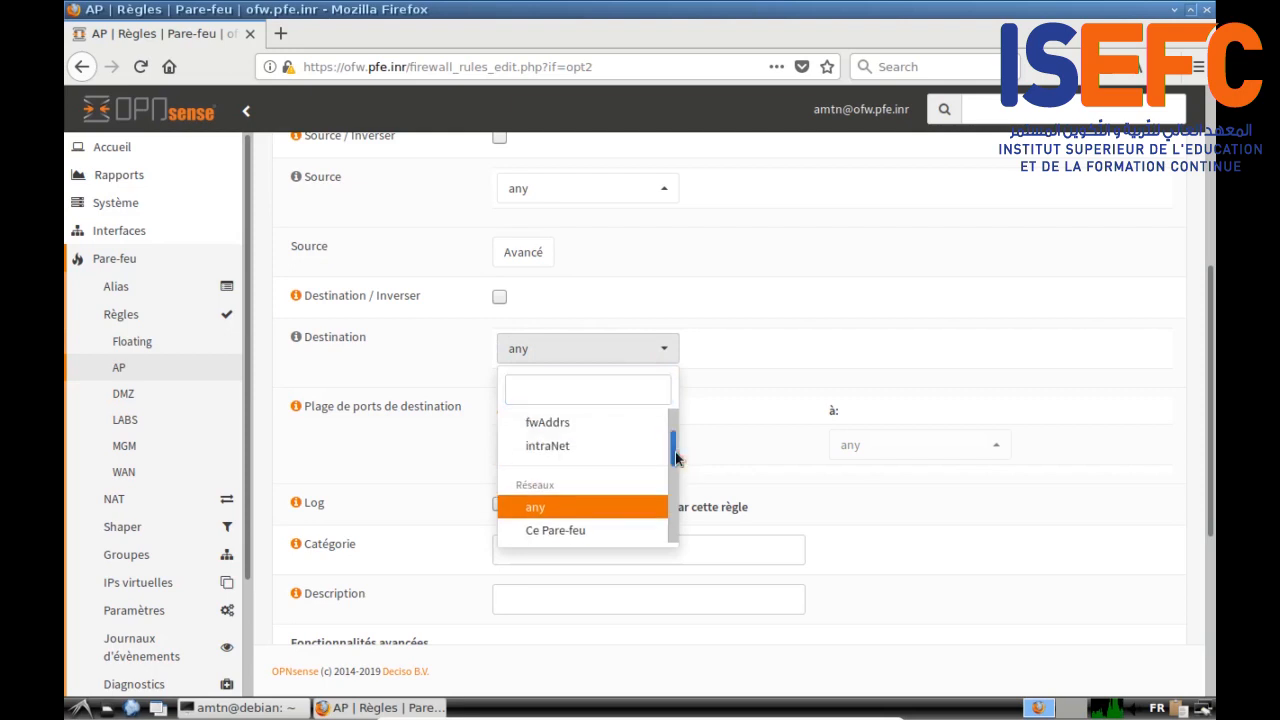
pyautogui.click(572, 446)
# Step: Enable logging, describe it 'Interdire reseaux internes', and save the rule
pyautogui.scroll(-1, 367, 466)
pyautogui.scroll(-3, 367, 474)
pyautogui.click(503, 186)
pyautogui.click(509, 284)
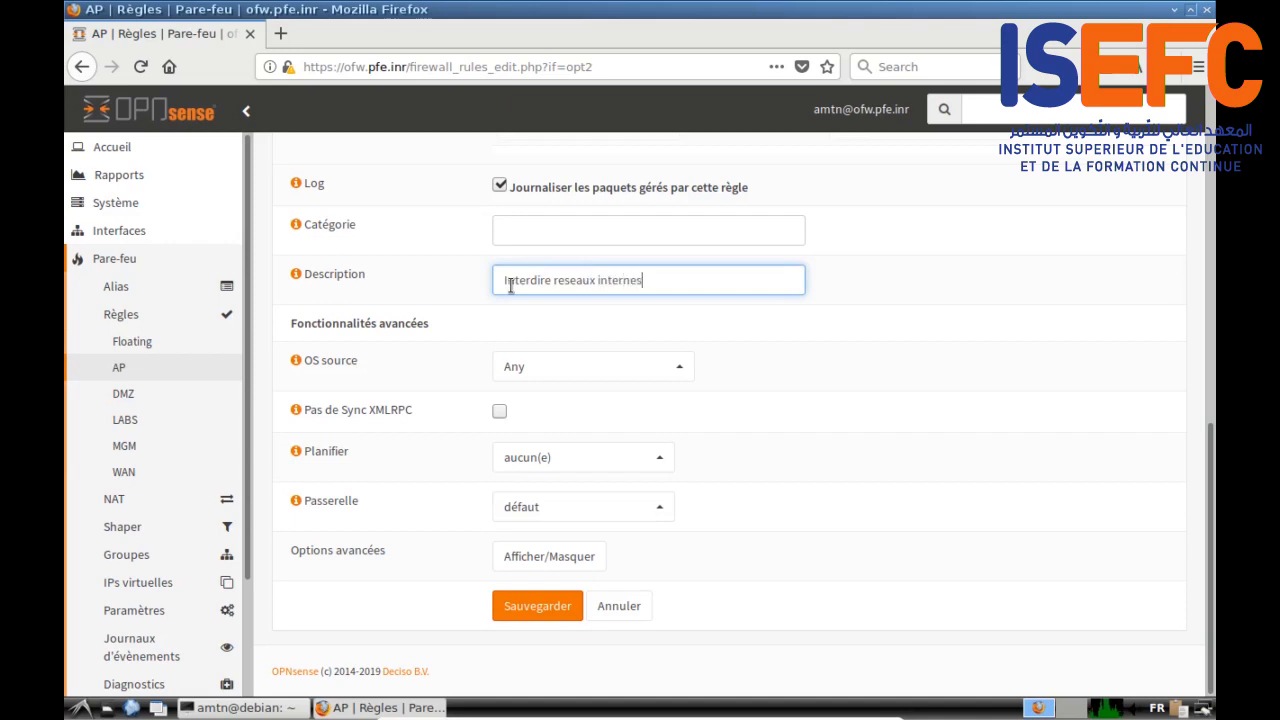
pyautogui.click(535, 605)
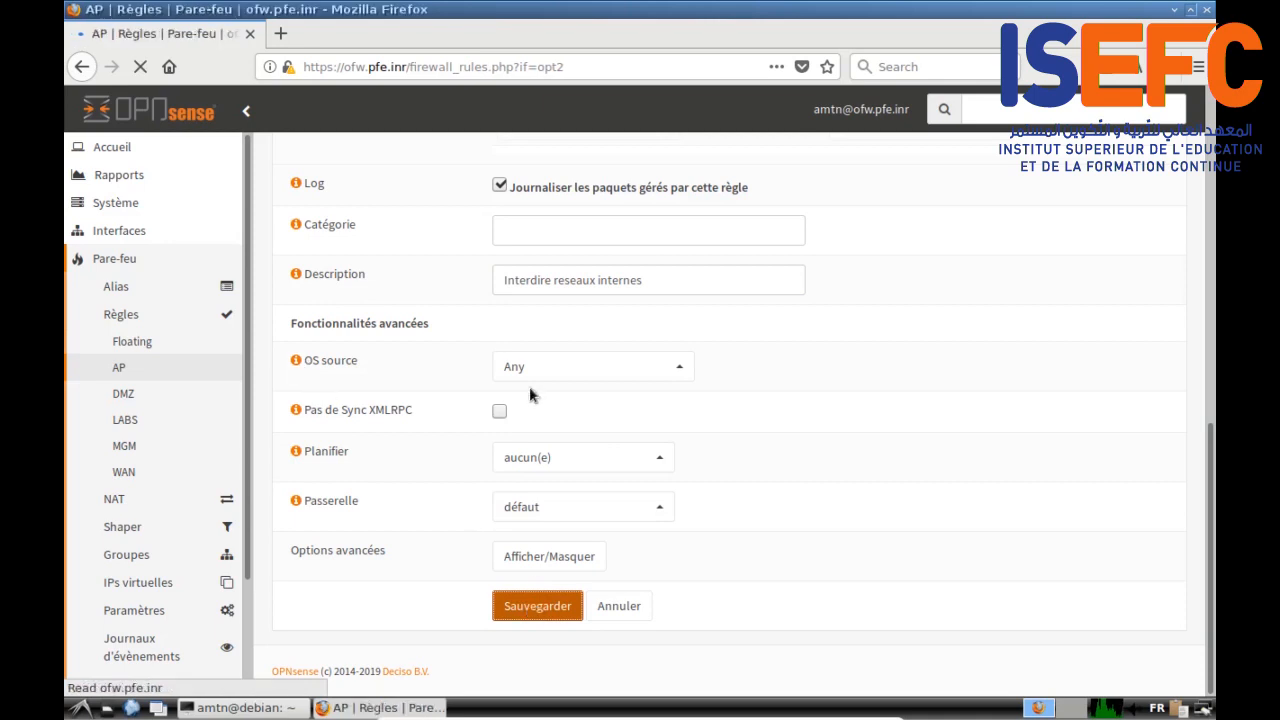
pyautogui.scroll(-1, 415, 458)
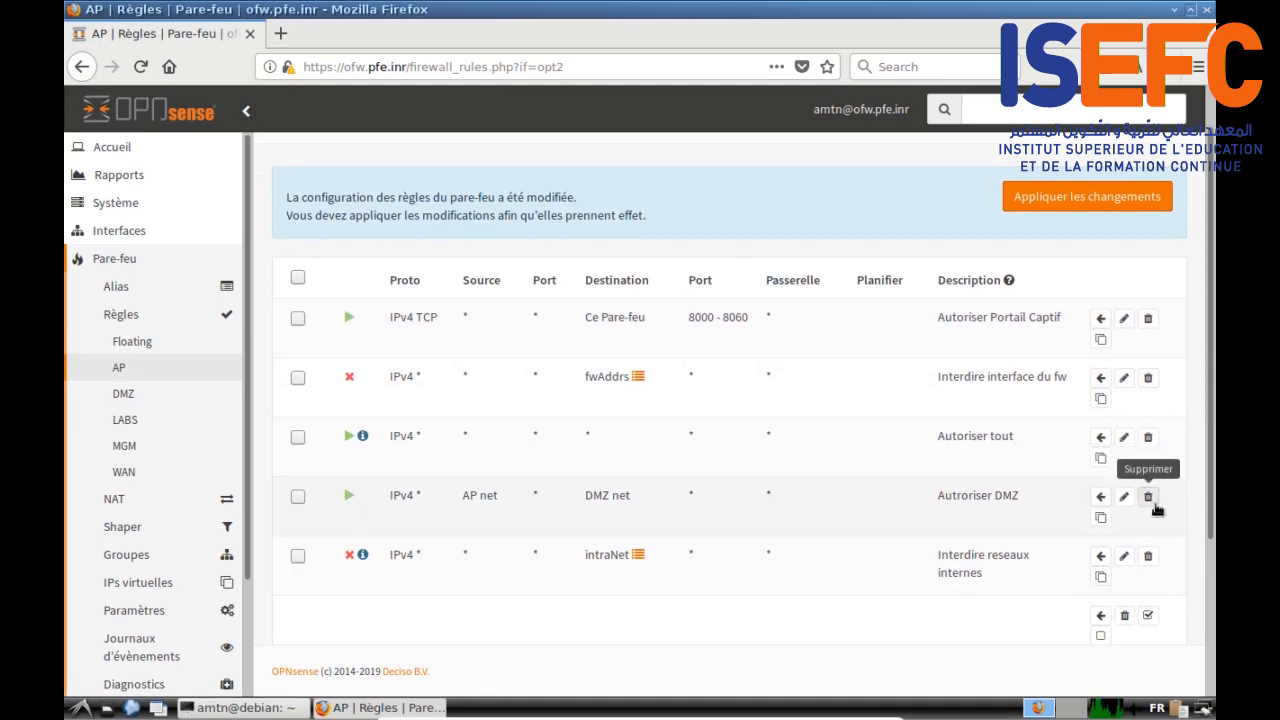
pyautogui.click(1124, 497)
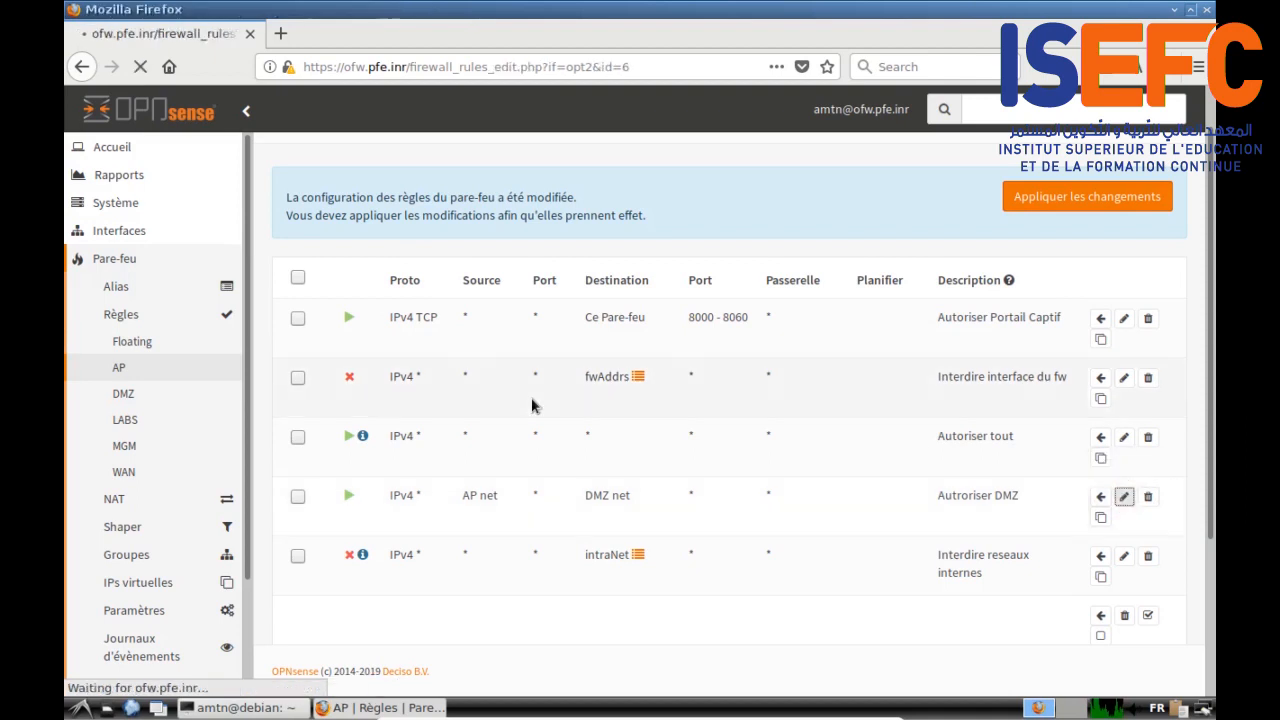
# Step: Enable logging on the Autoriser DMZ rule and save it
pyautogui.scroll(-1, 532, 405)
pyautogui.scroll(-5, 531, 406)
pyautogui.scroll(-3, 386, 485)
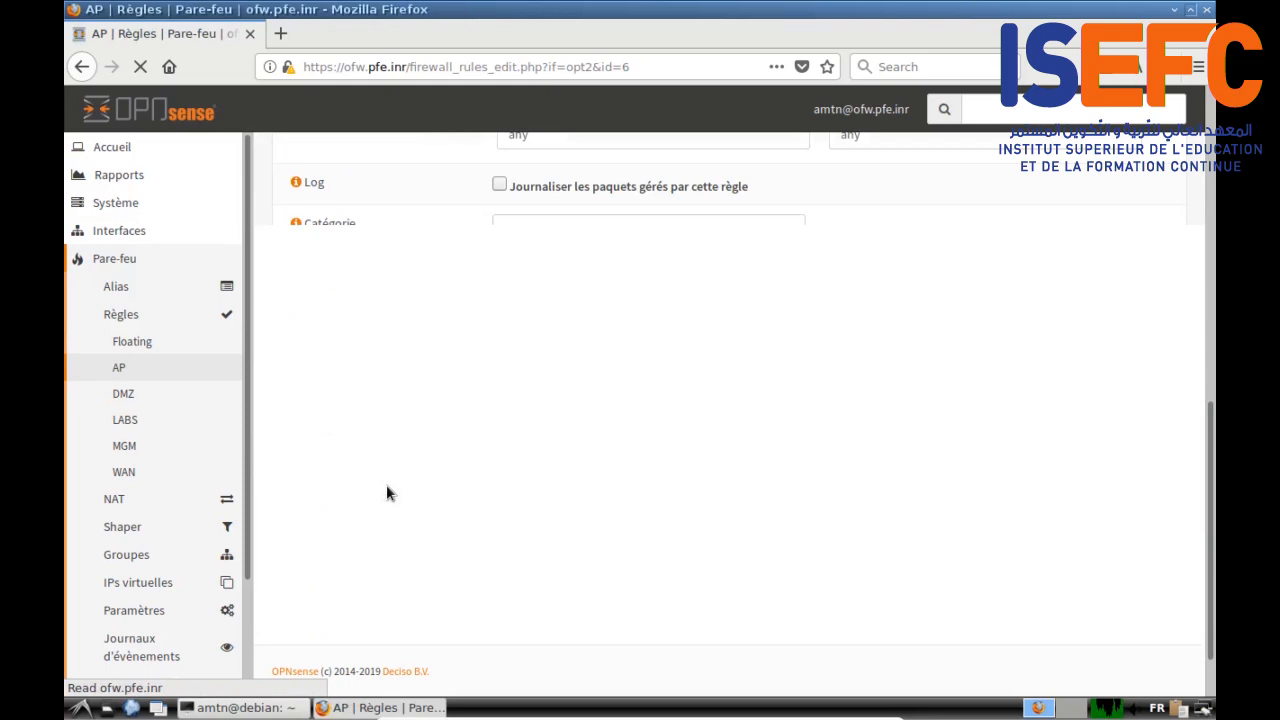
pyautogui.scroll(6, 386, 485)
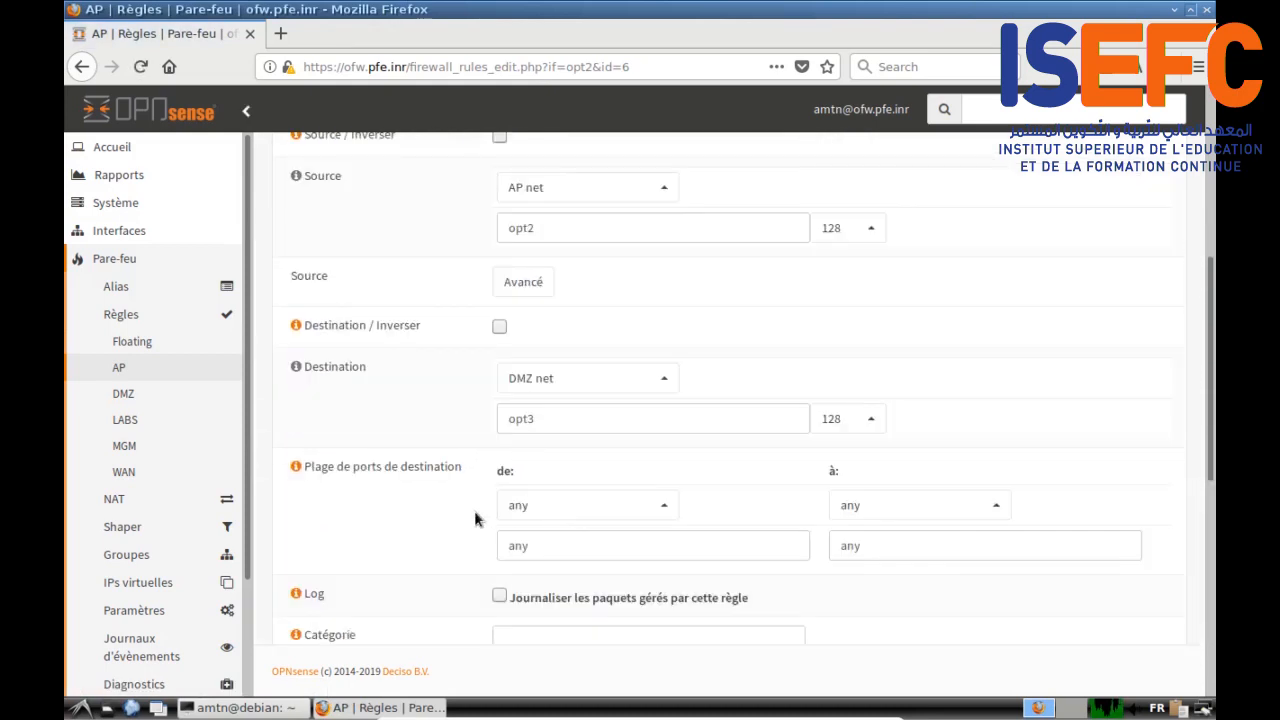
pyautogui.scroll(-3, 480, 517)
pyautogui.scroll(3, 495, 447)
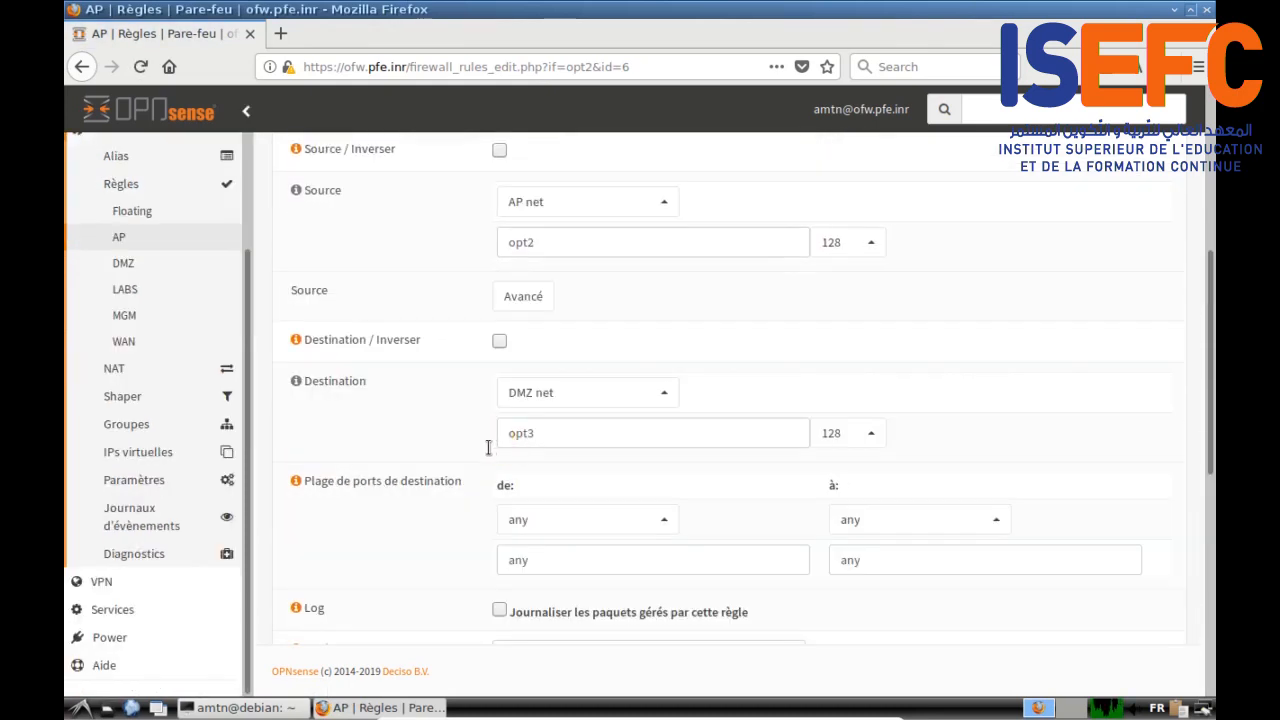
pyautogui.scroll(-3, 420, 525)
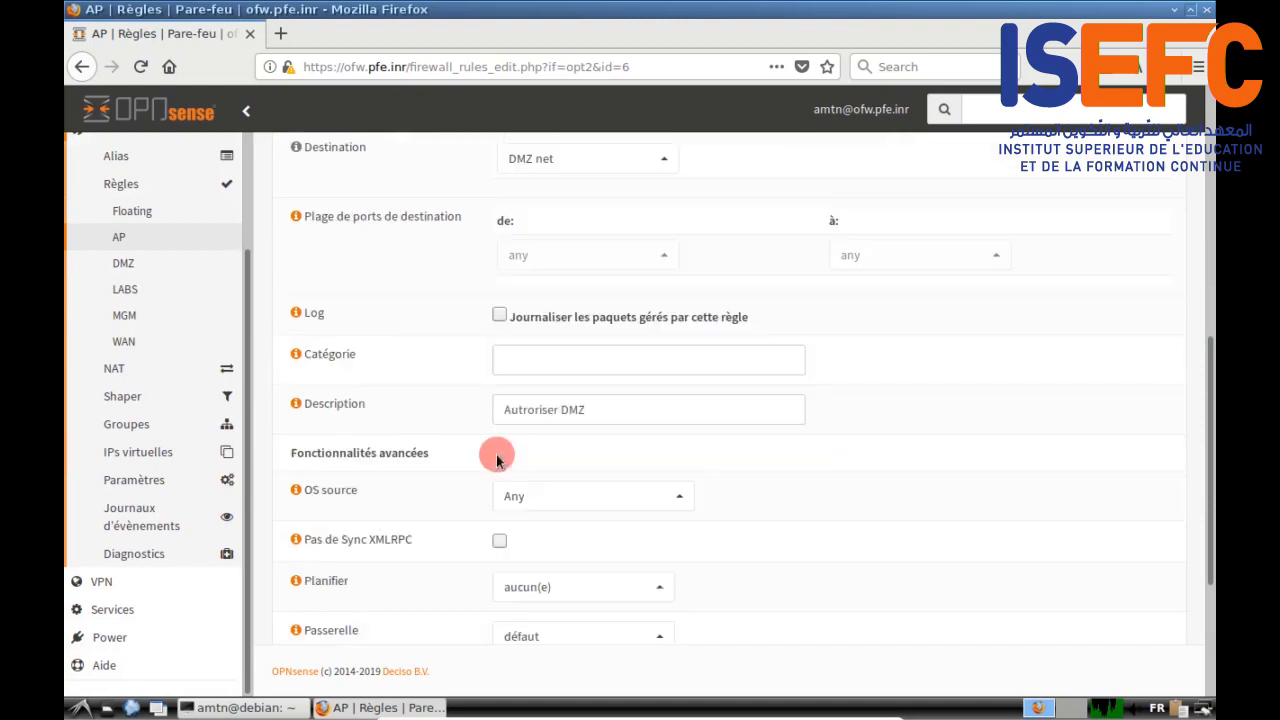
pyautogui.click(499, 316)
pyautogui.scroll(-5, 378, 428)
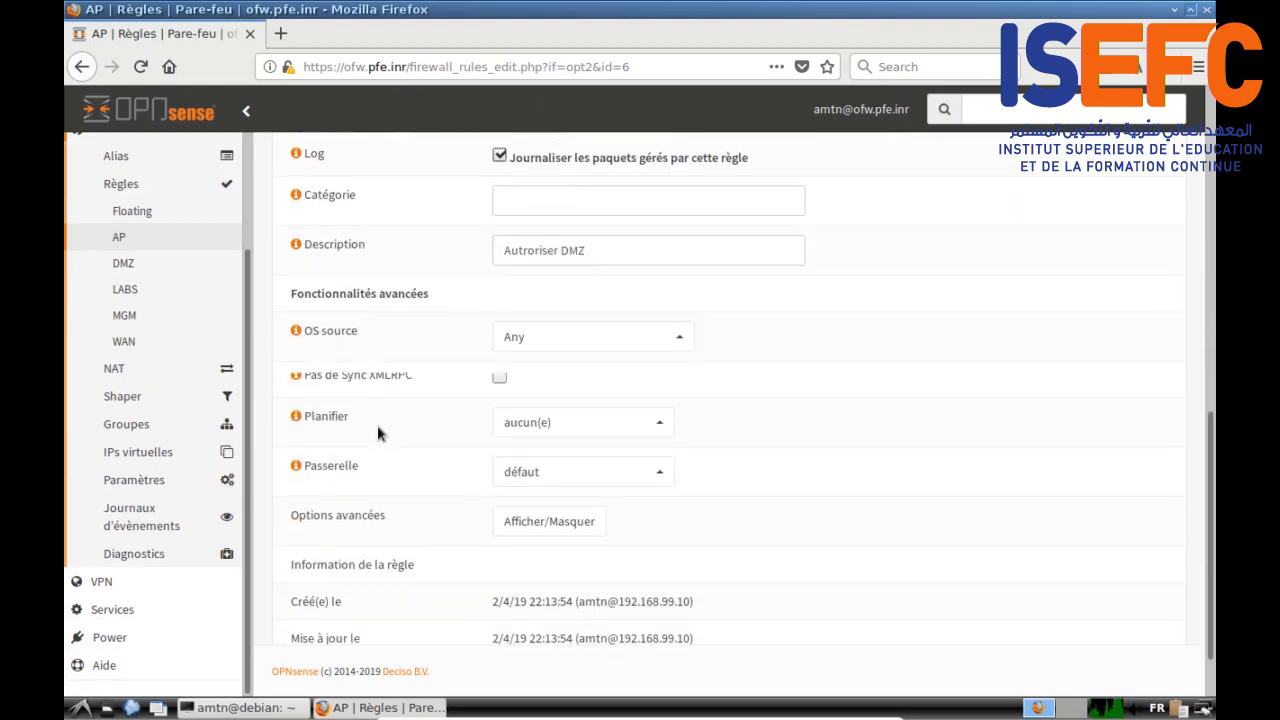
pyautogui.click(499, 613)
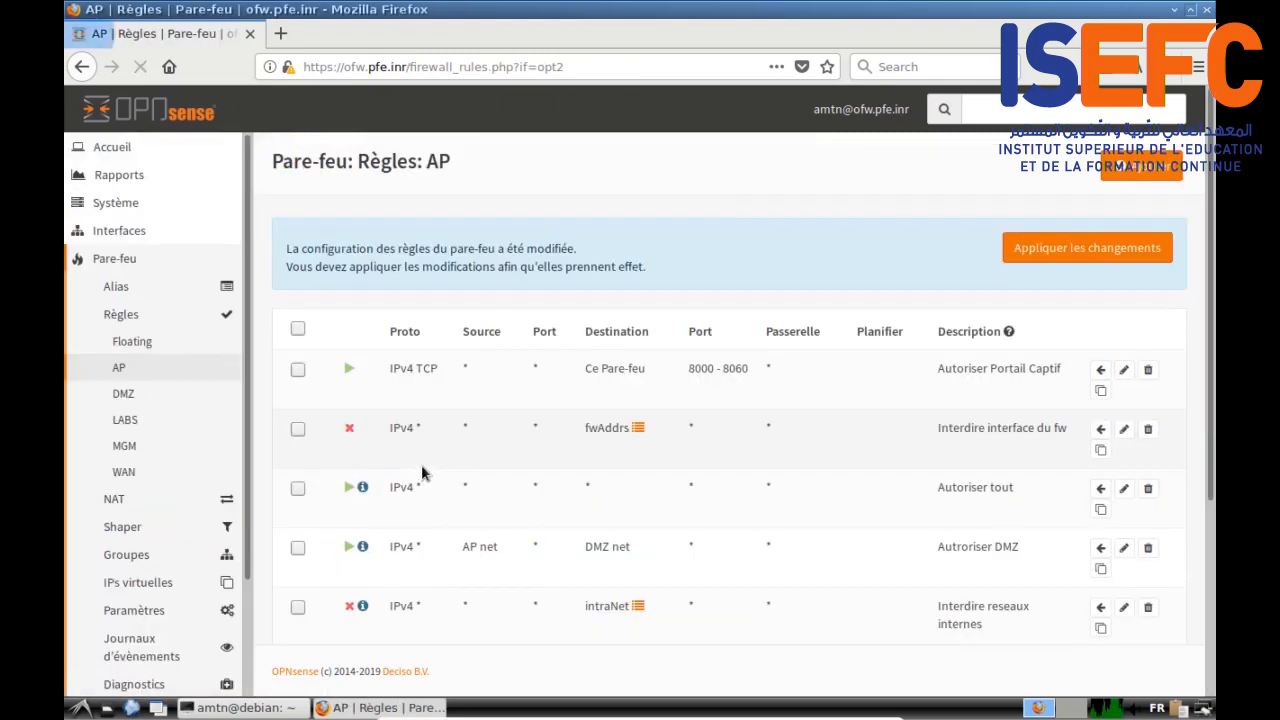
# Step: Enable logging on the Interdire interface du fw rule and save it
pyautogui.scroll(-1, 380, 493)
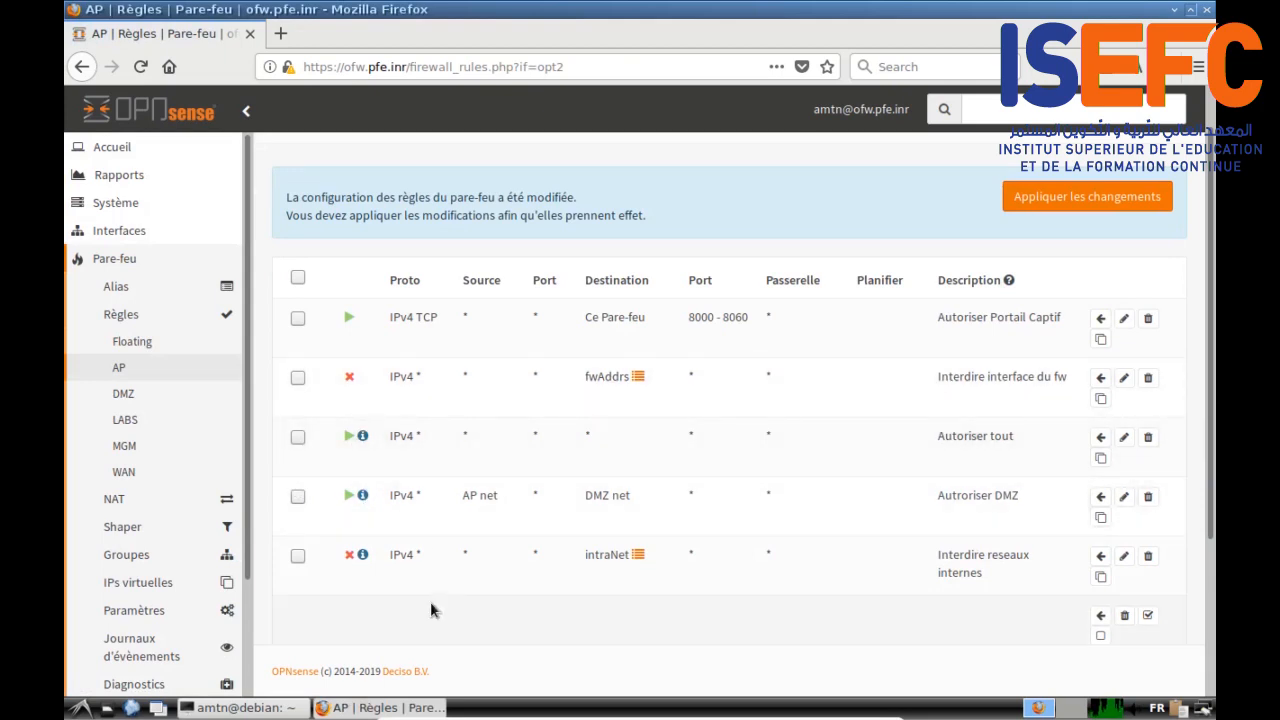
pyautogui.scroll(1, 432, 609)
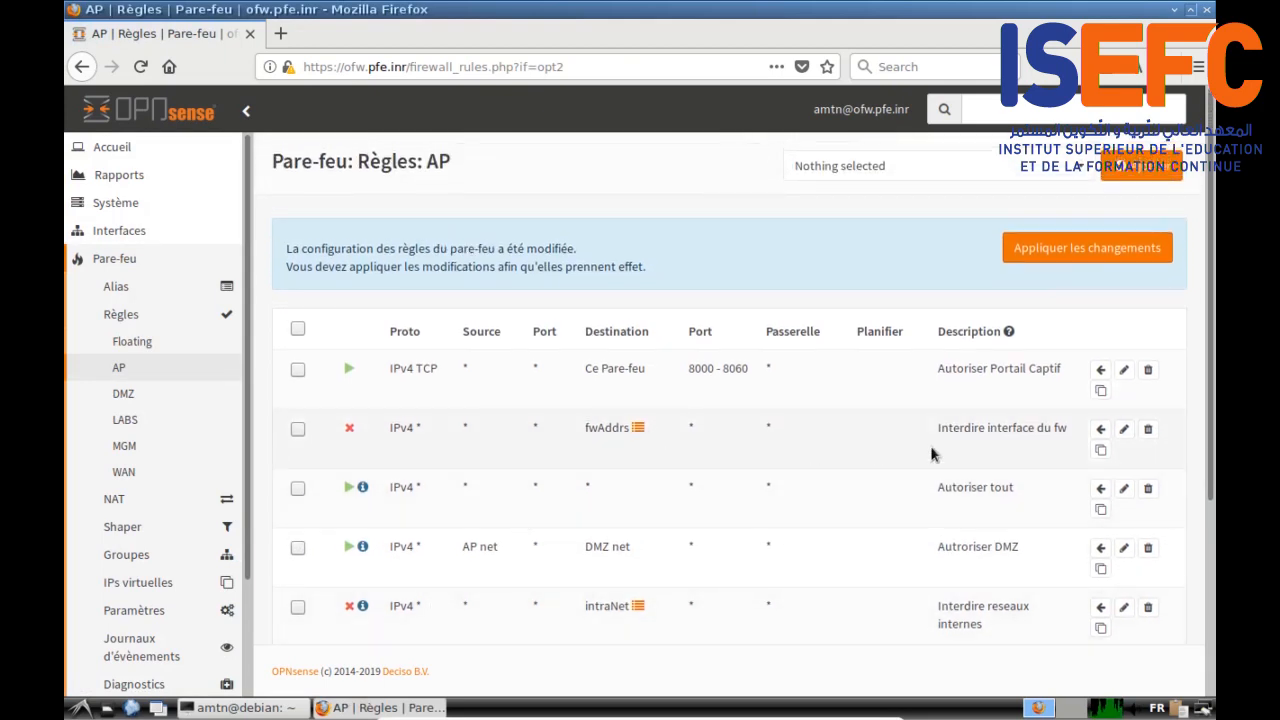
pyautogui.click(1124, 430)
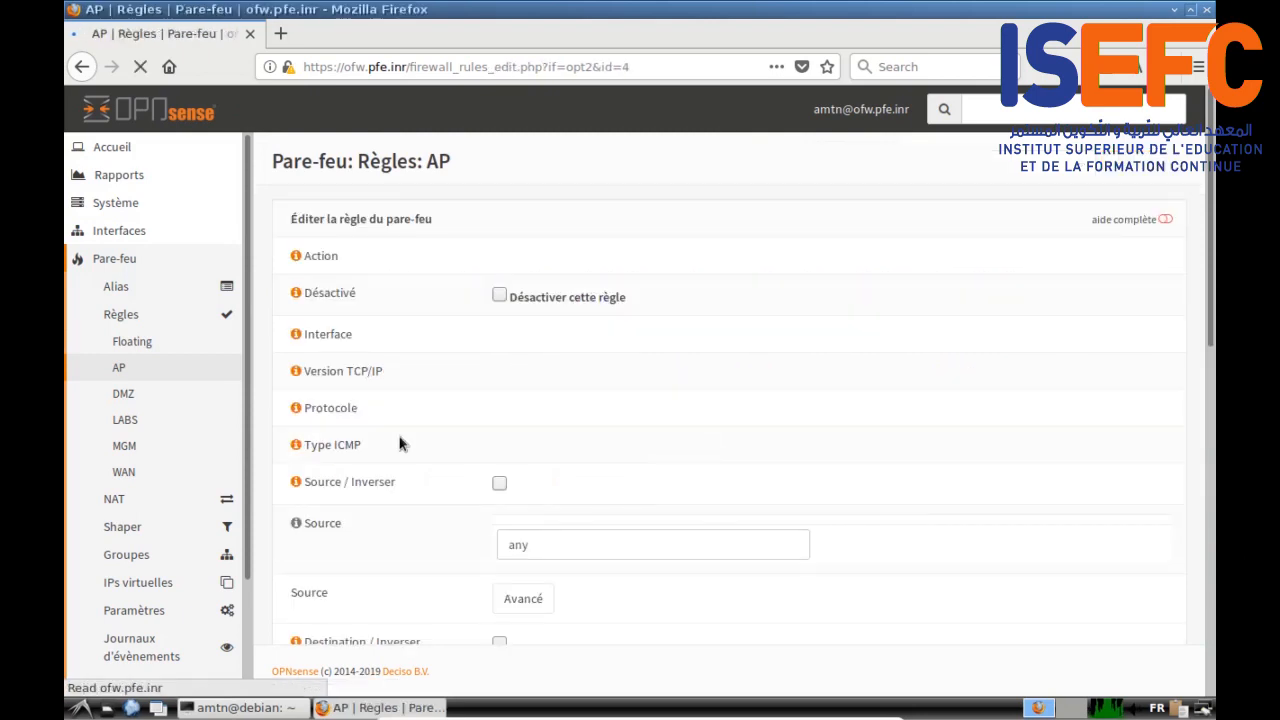
pyautogui.scroll(-10, 399, 444)
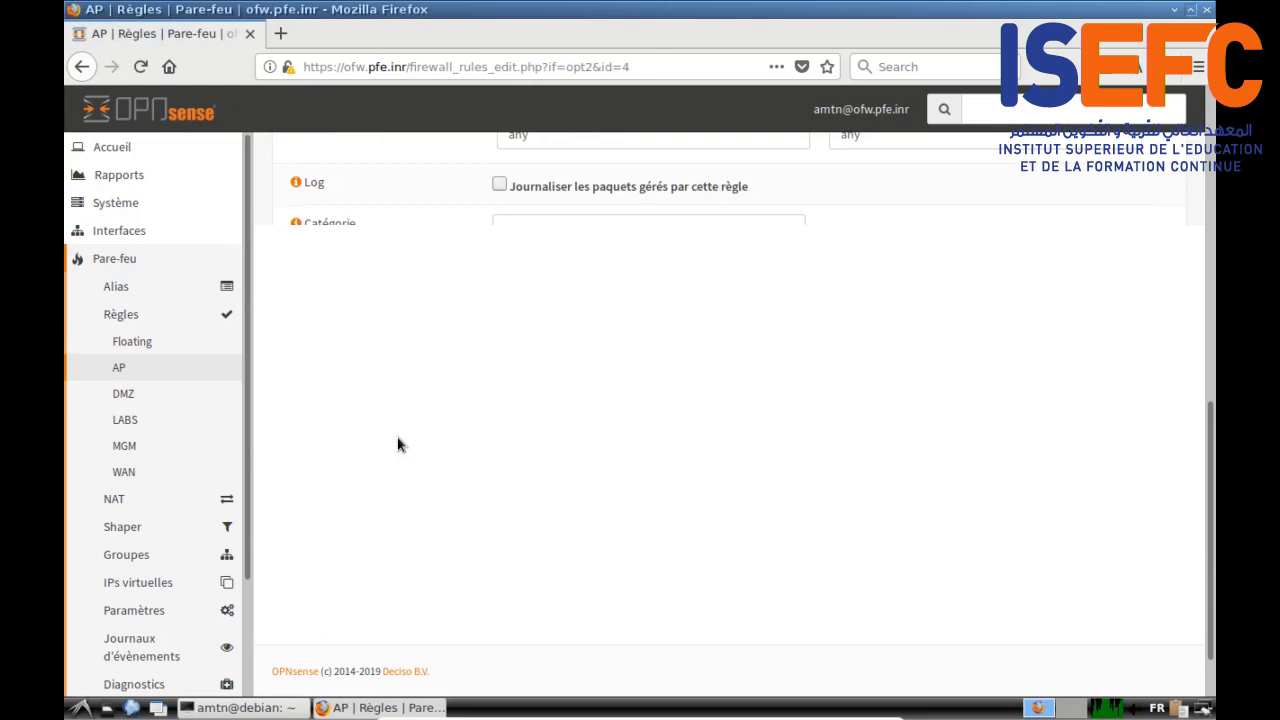
pyautogui.scroll(4, 411, 425)
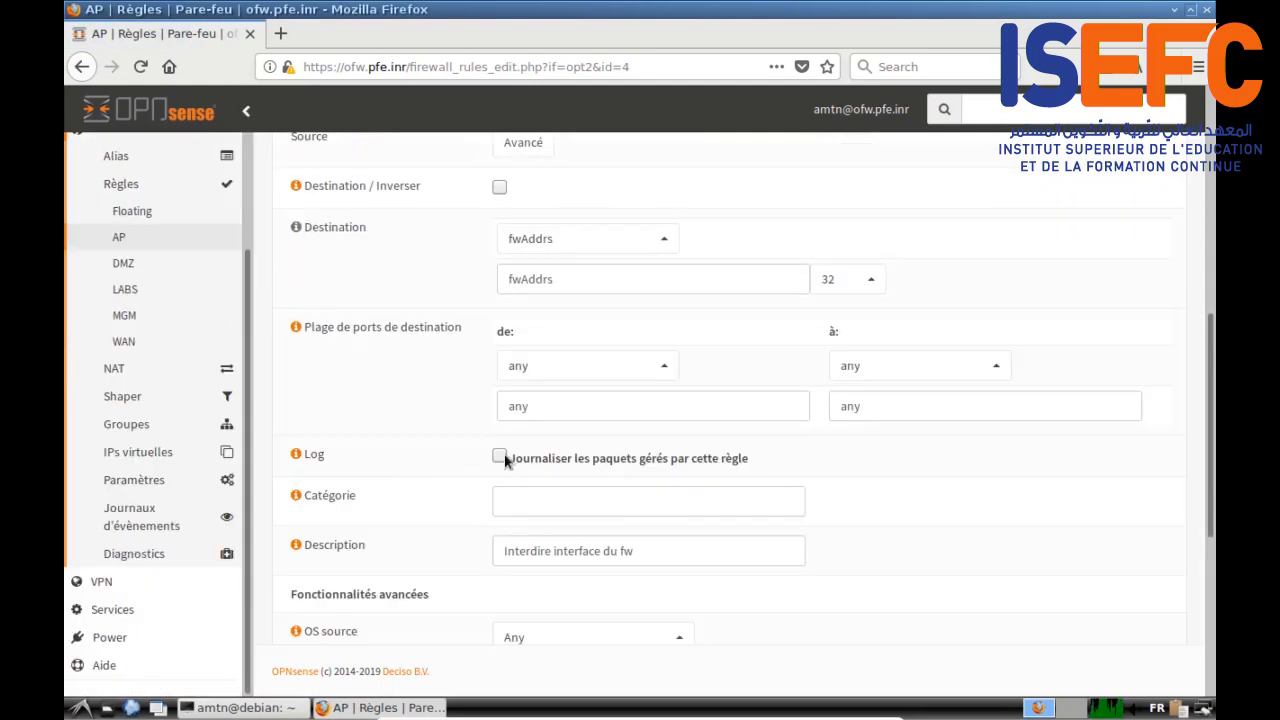
pyautogui.click(499, 316)
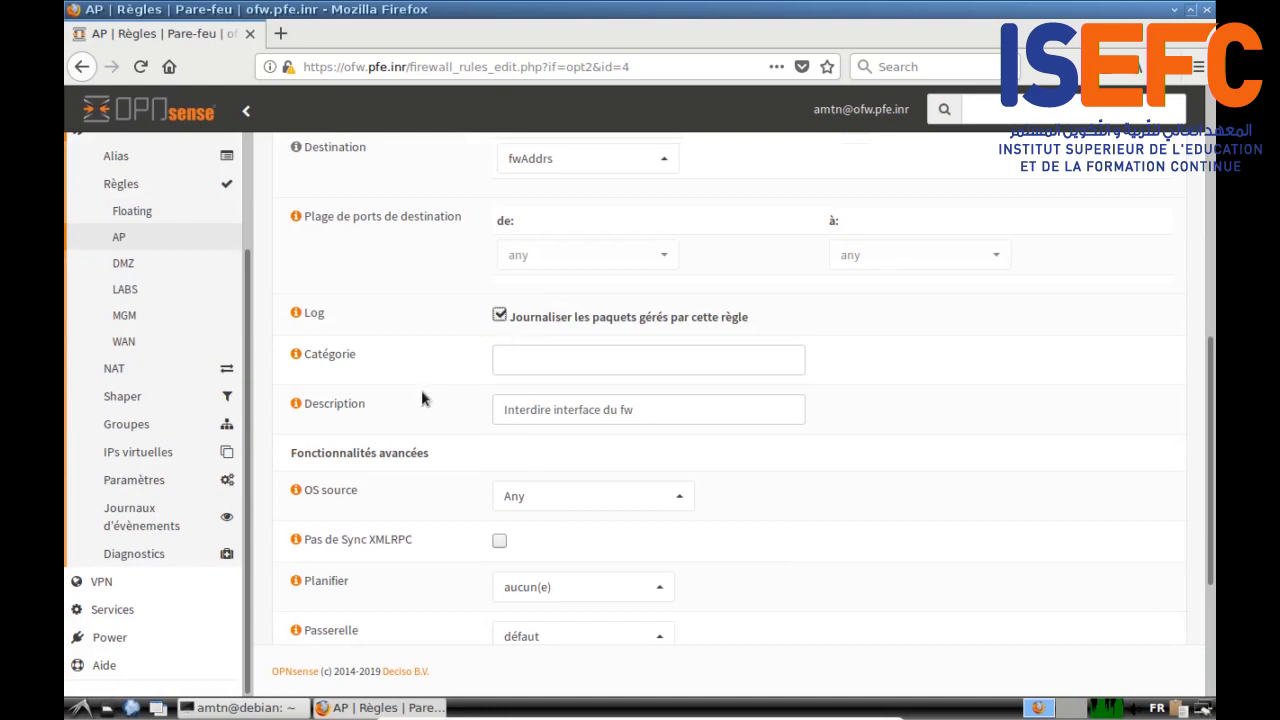
pyautogui.scroll(-4, 421, 400)
pyautogui.click(510, 606)
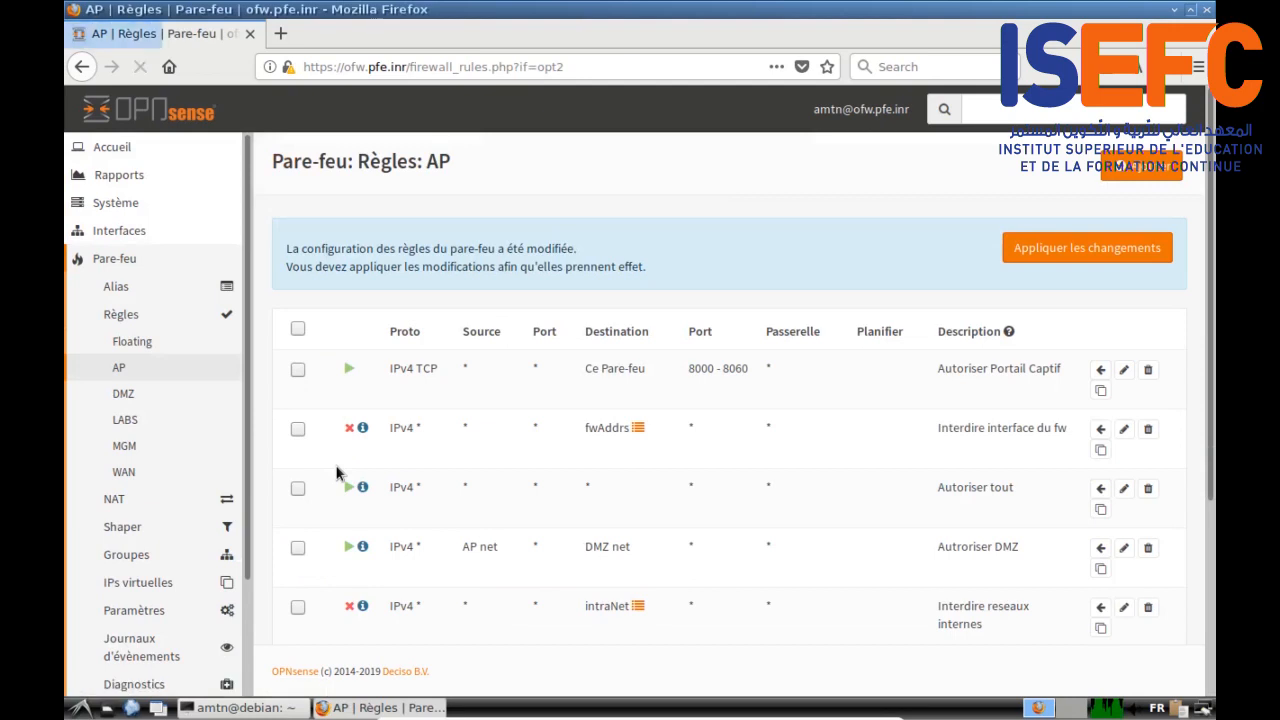
# Step: Save the Autoriser Portail Captif rule and apply all pending firewall changes
pyautogui.click(1123, 371)
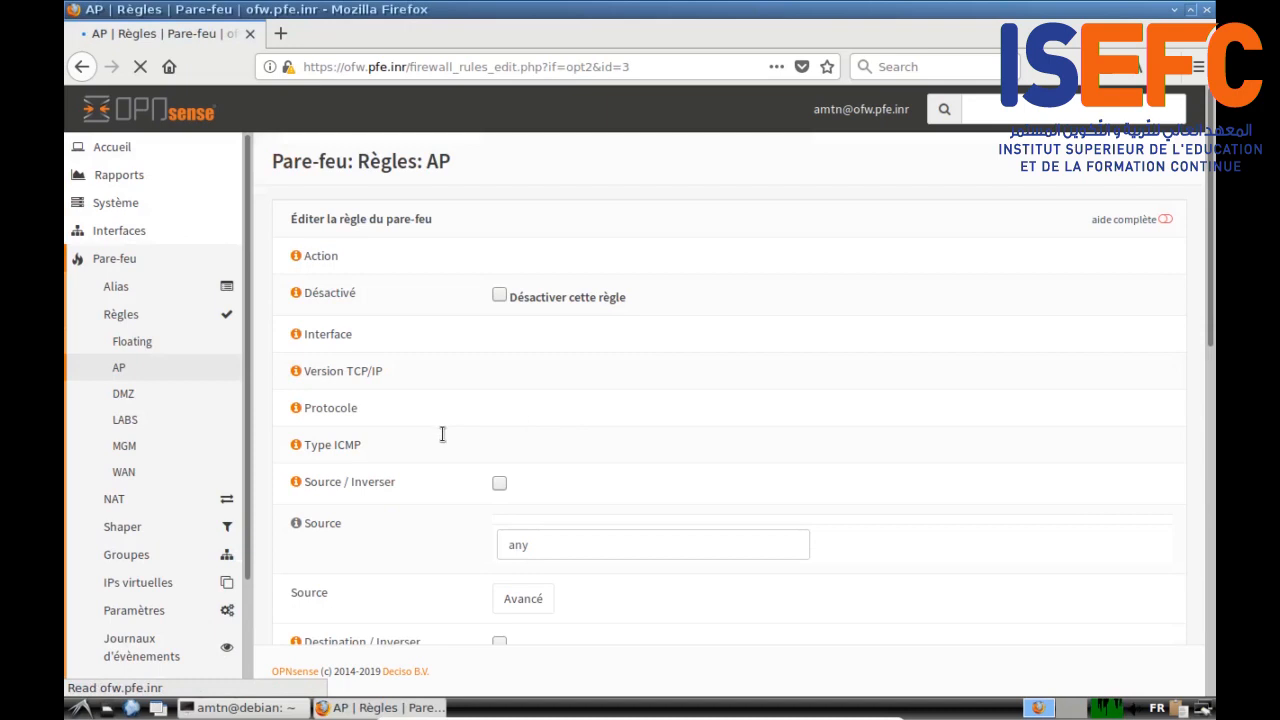
pyautogui.scroll(-4, 442, 433)
pyautogui.scroll(-5, 442, 443)
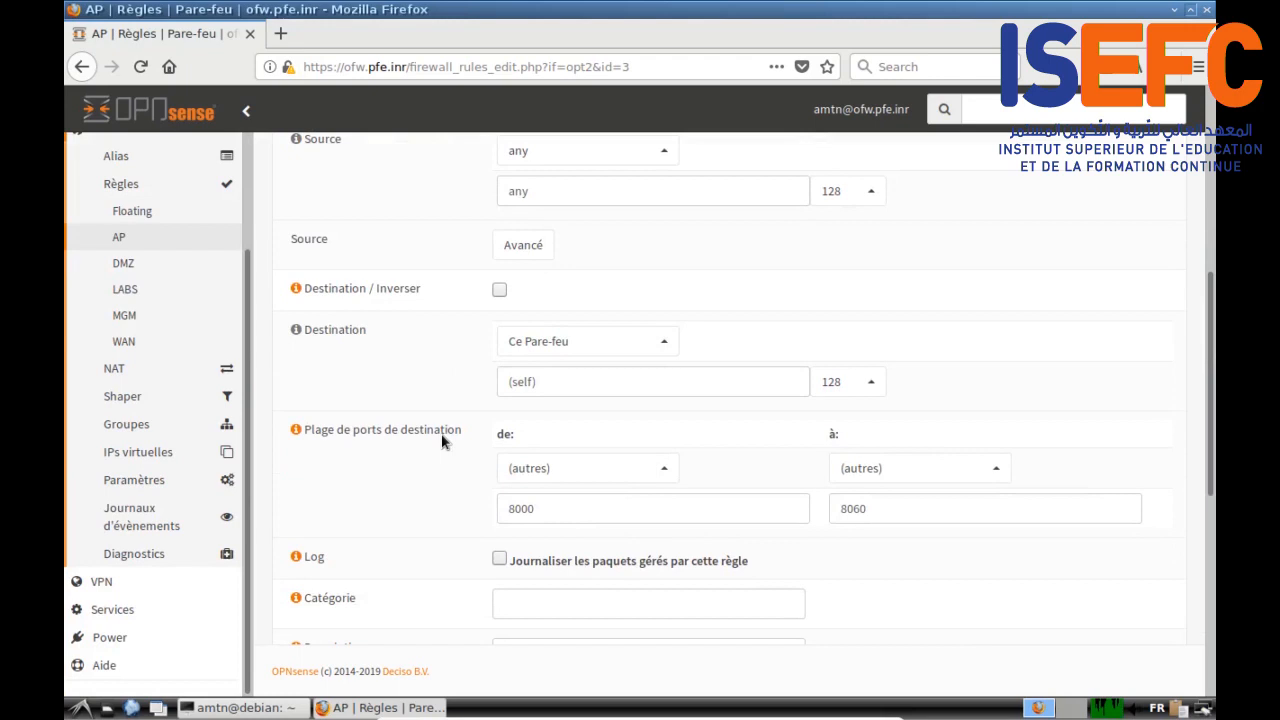
pyautogui.scroll(-2, 442, 441)
pyautogui.scroll(-1, 499, 360)
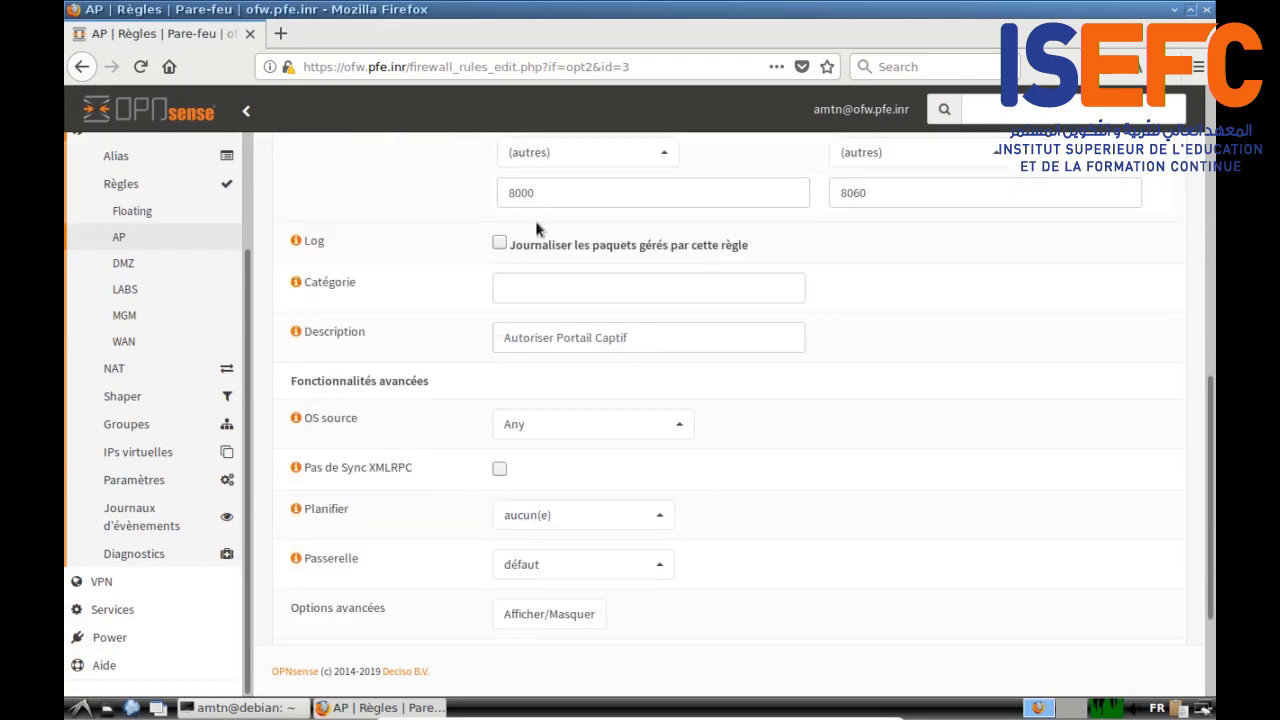
pyautogui.scroll(-2, 447, 347)
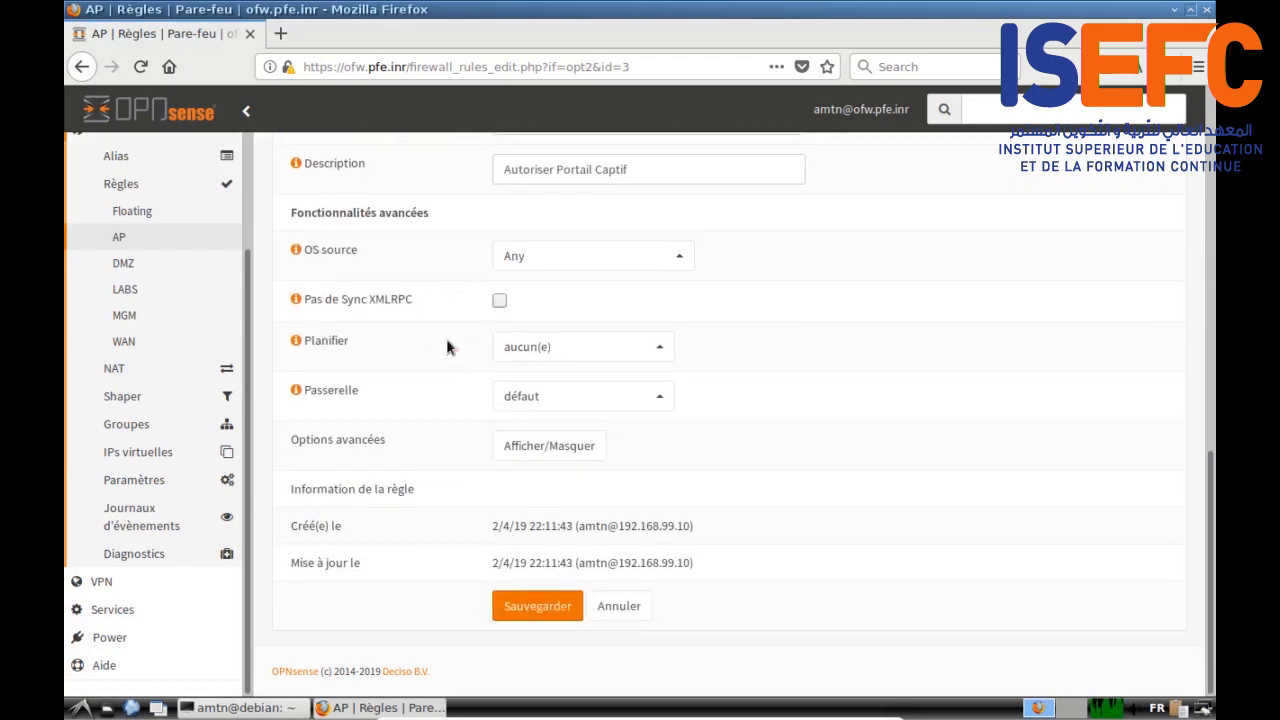
pyautogui.click(528, 602)
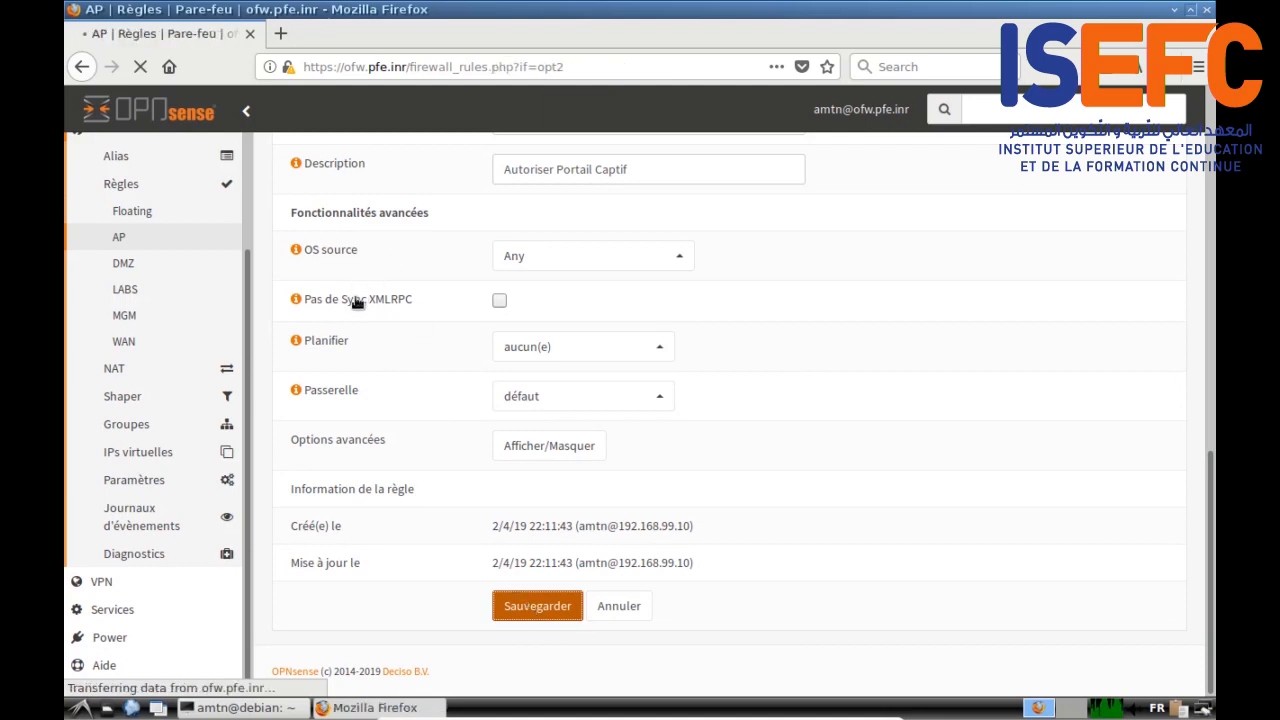
pyautogui.click(1082, 256)
# Step: Move Autoriser tout to the bottom of the AP list, after Interdire reseaux internes
pyautogui.scroll(-2, 445, 543)
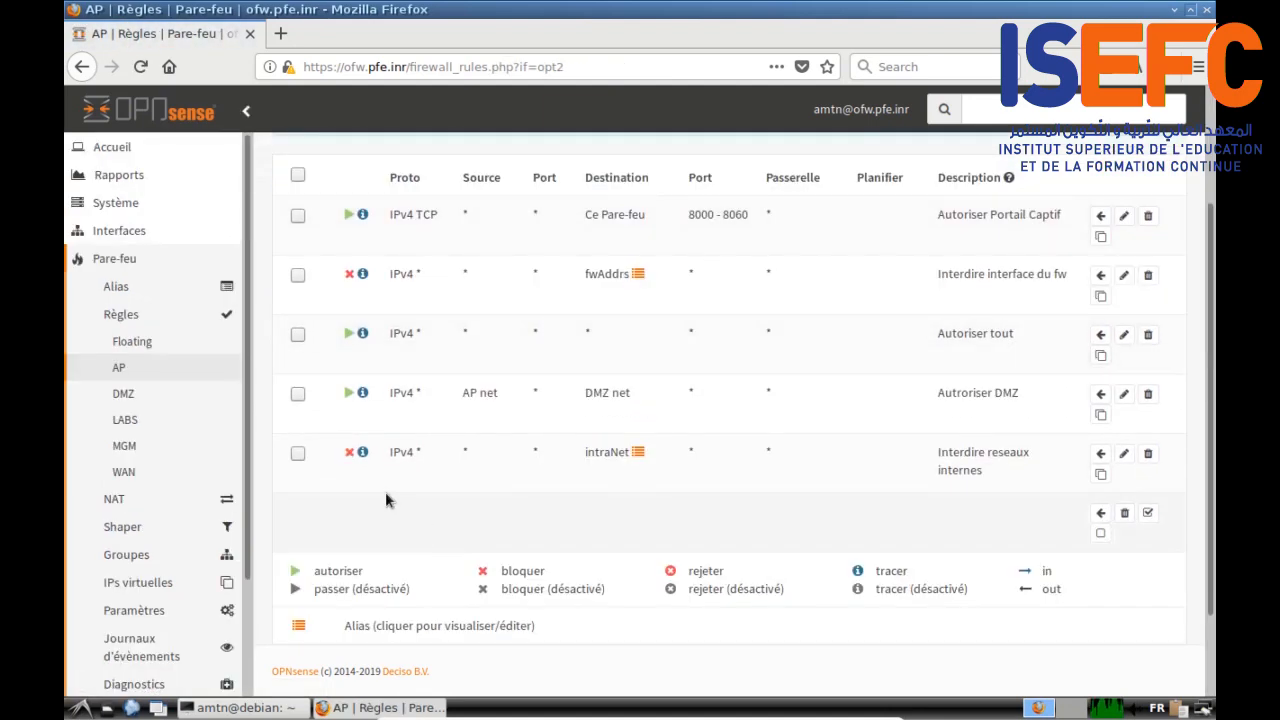
pyautogui.click(298, 335)
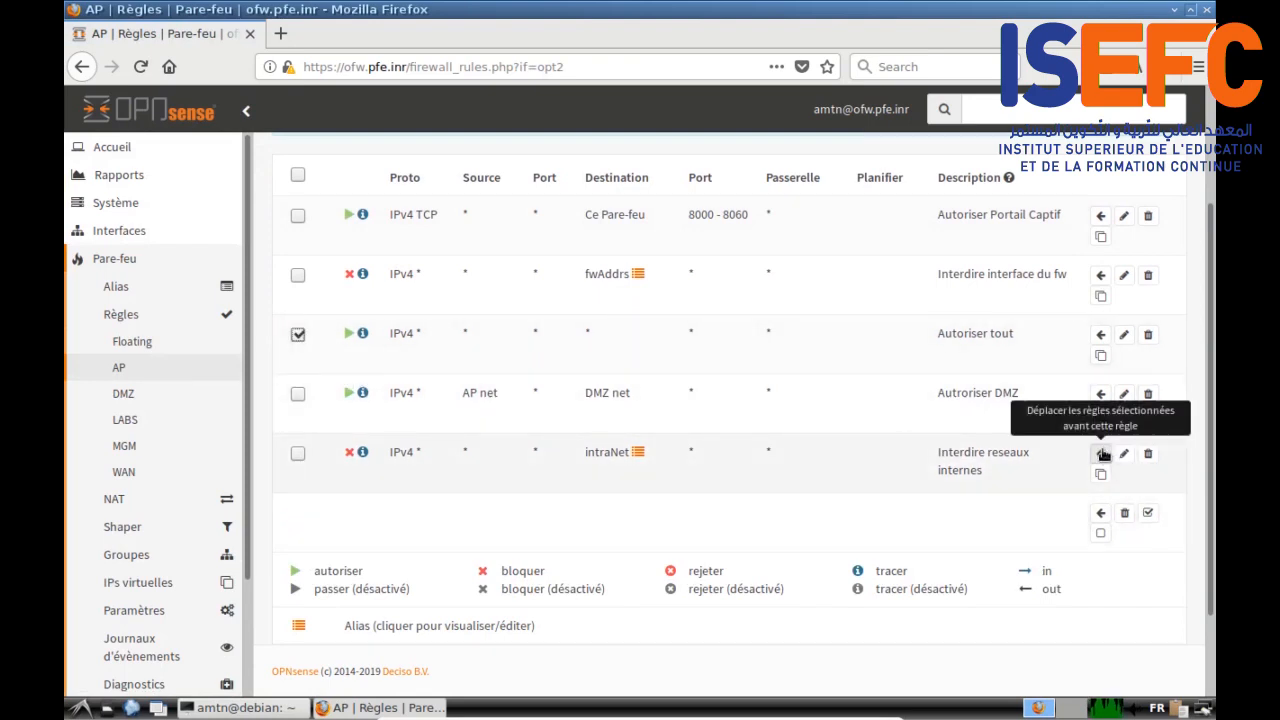
pyautogui.click(1100, 512)
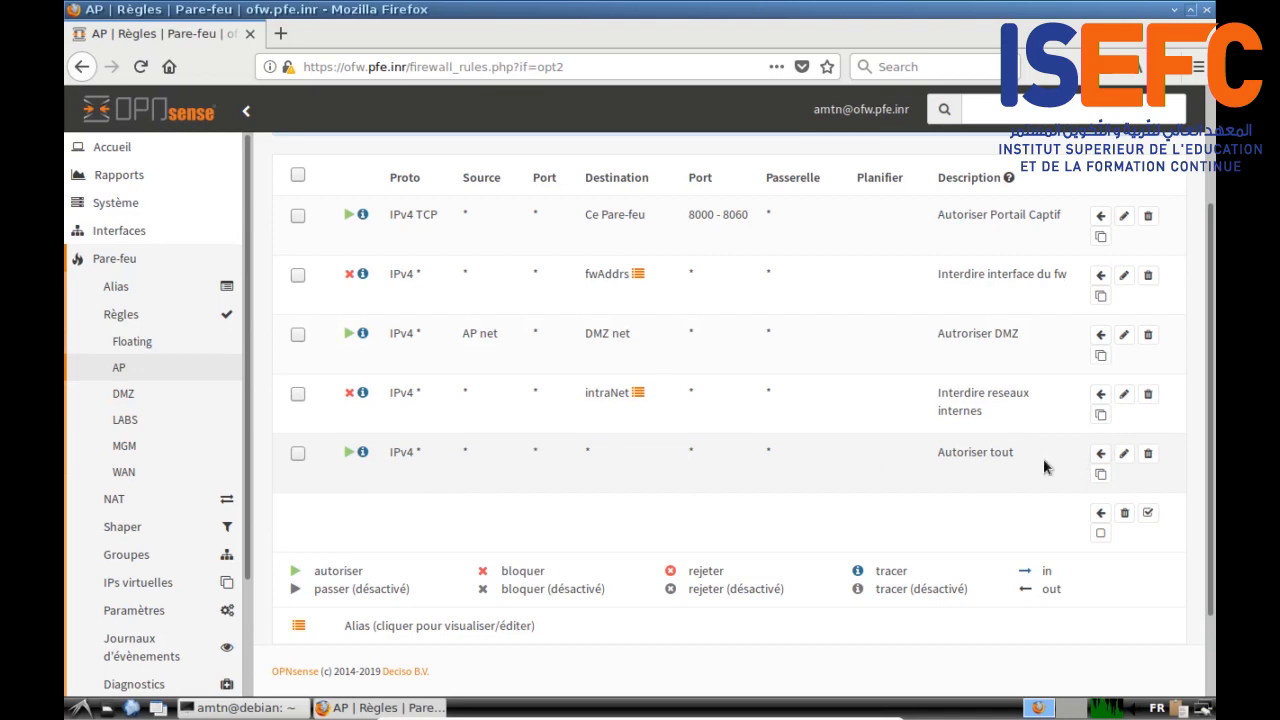
# Step: Change the Autoriser tout rule's protocol to TCP/UDP
pyautogui.click(1124, 455)
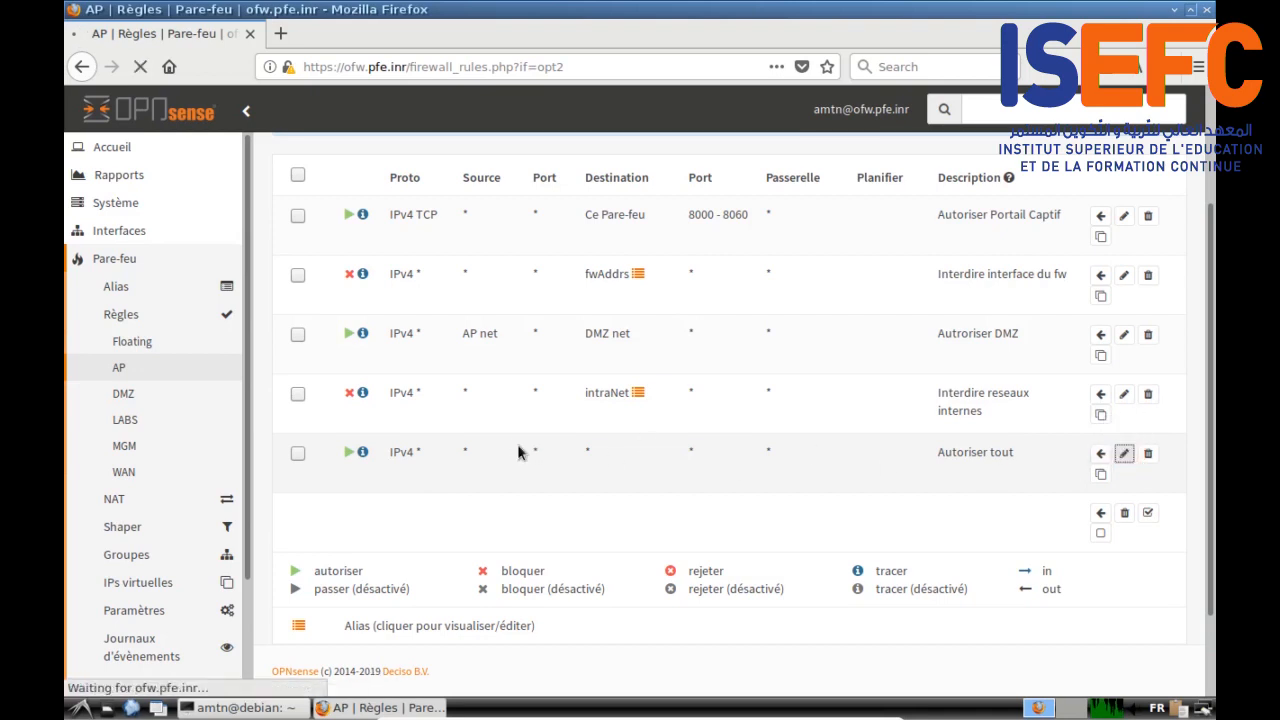
pyautogui.scroll(-1, 456, 428)
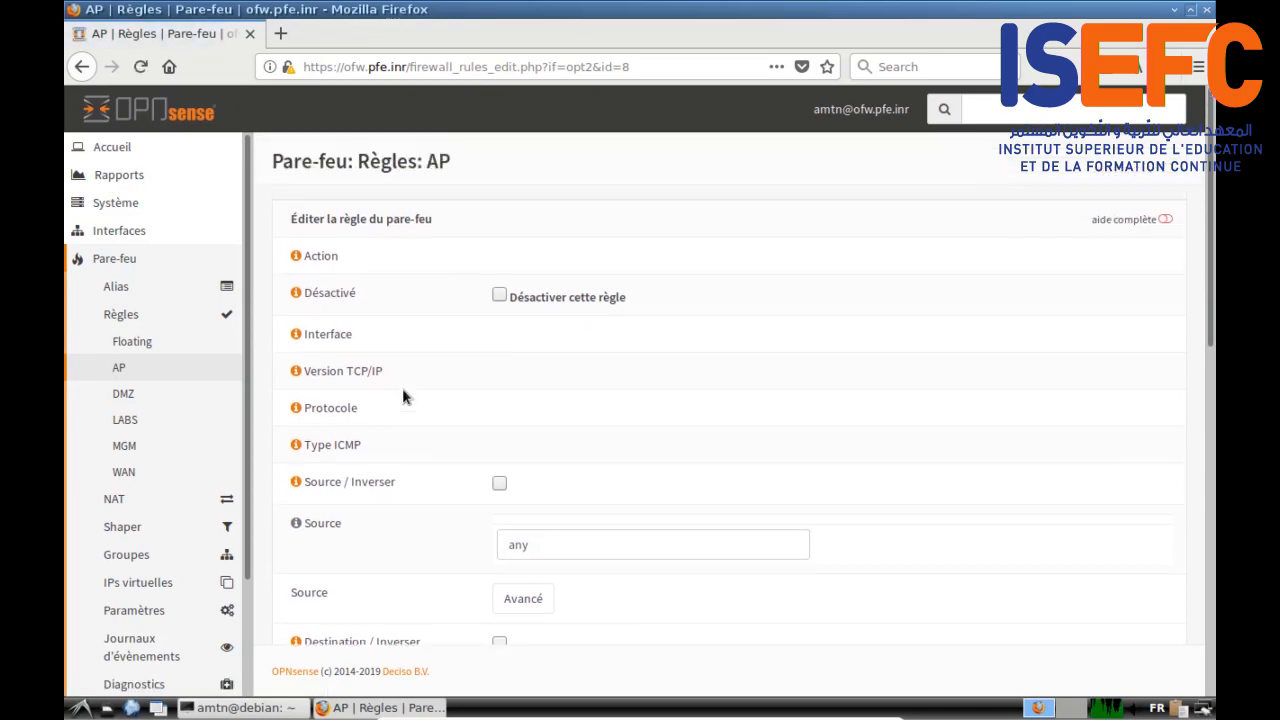
pyautogui.scroll(-3, 403, 392)
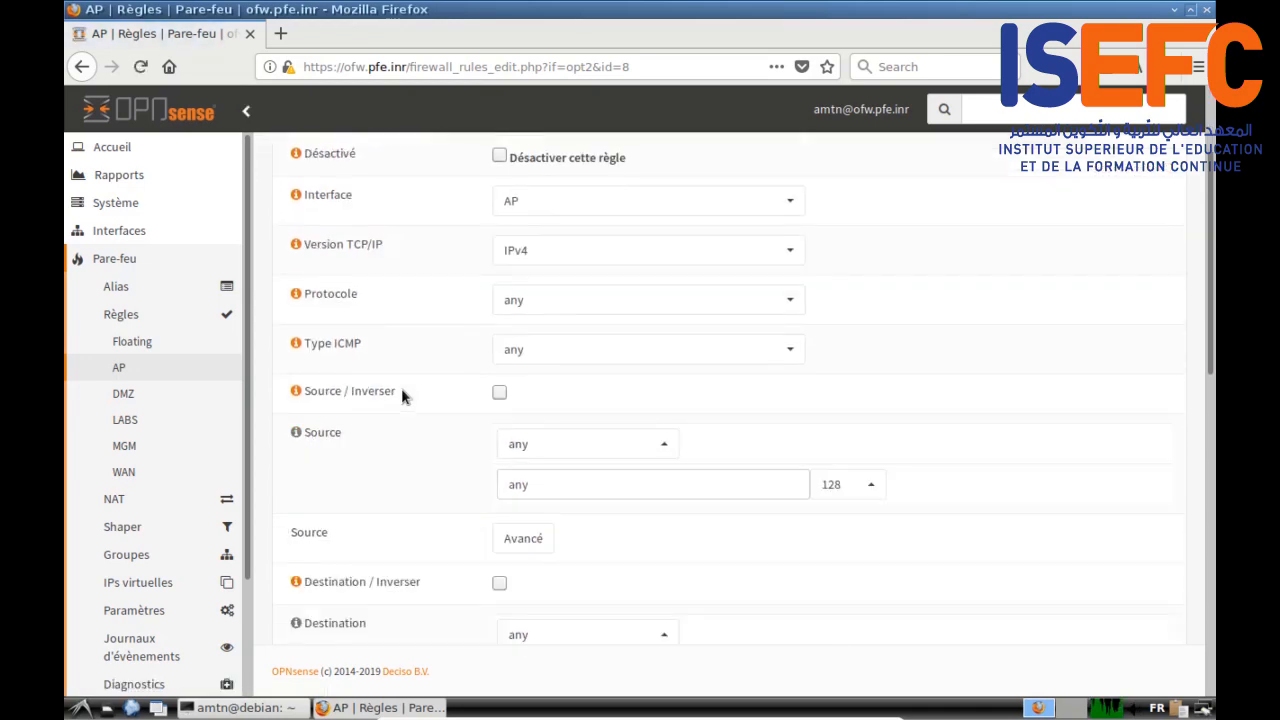
pyautogui.click(604, 356)
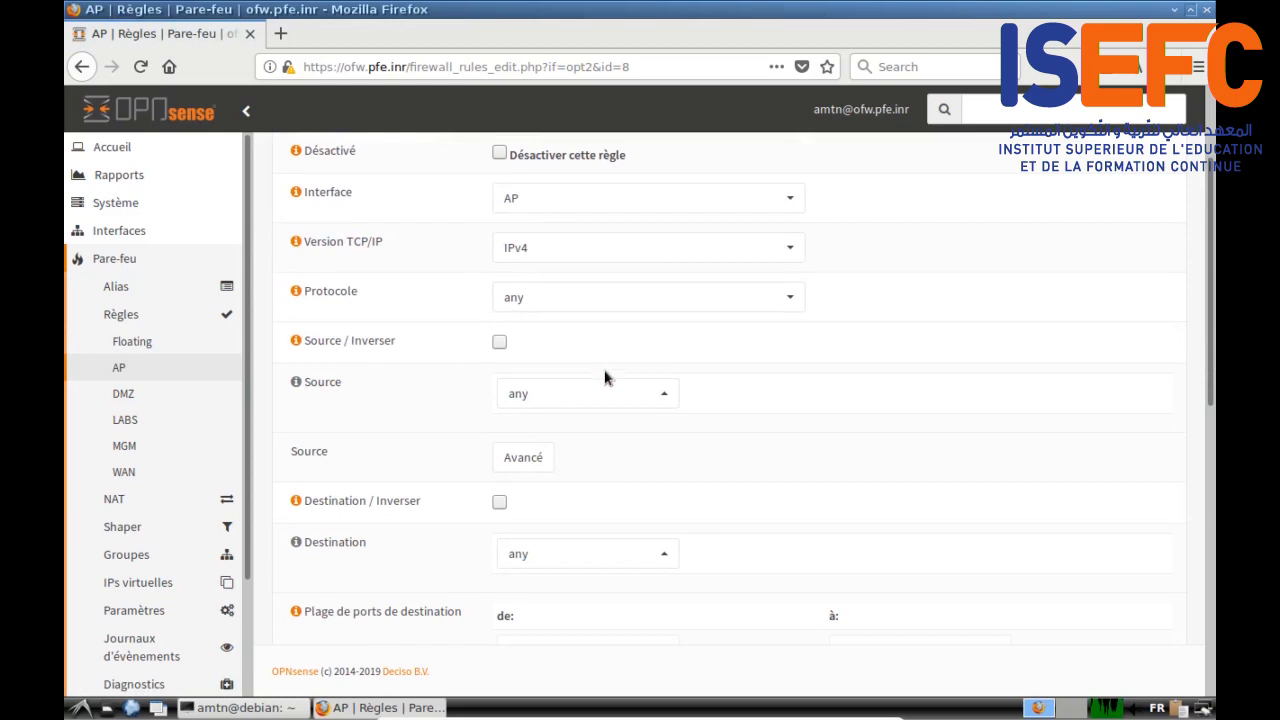
pyautogui.click(566, 300)
pyautogui.click(580, 440)
# Step: Restrict its destination ports to HTTP_HTTPS and save the rule
pyautogui.scroll(-3, 824, 446)
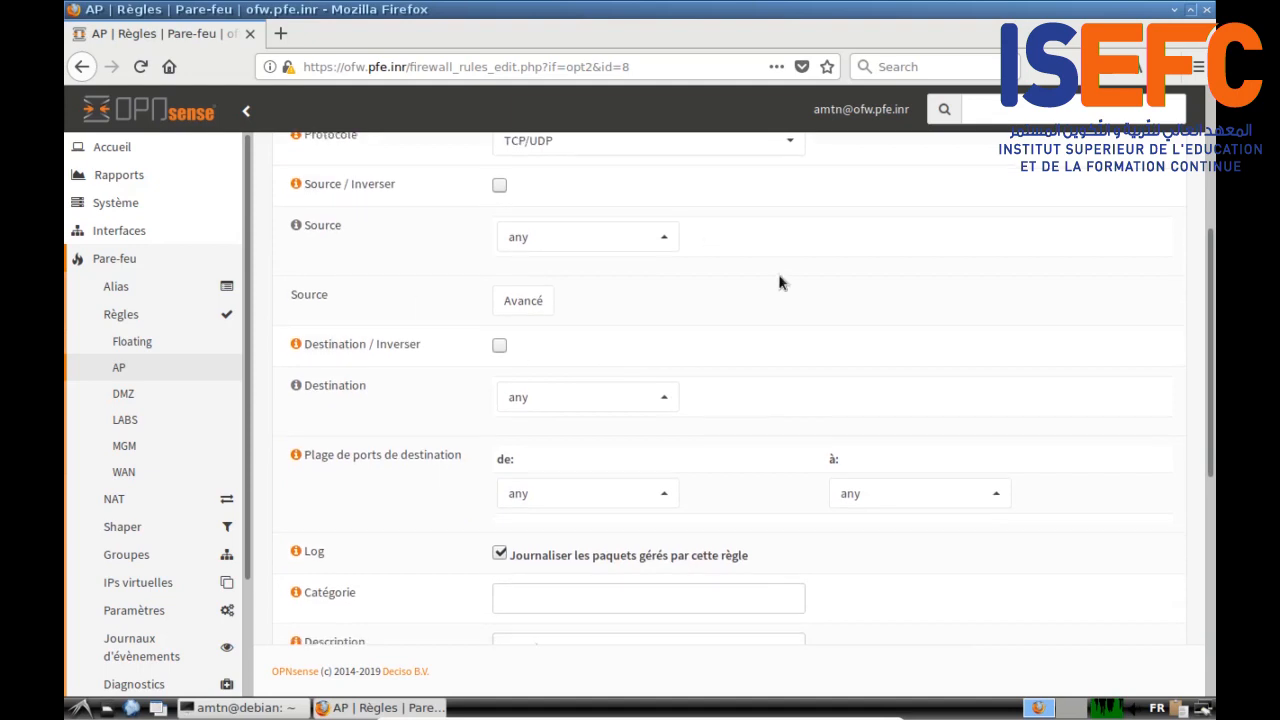
pyautogui.scroll(-1, 578, 383)
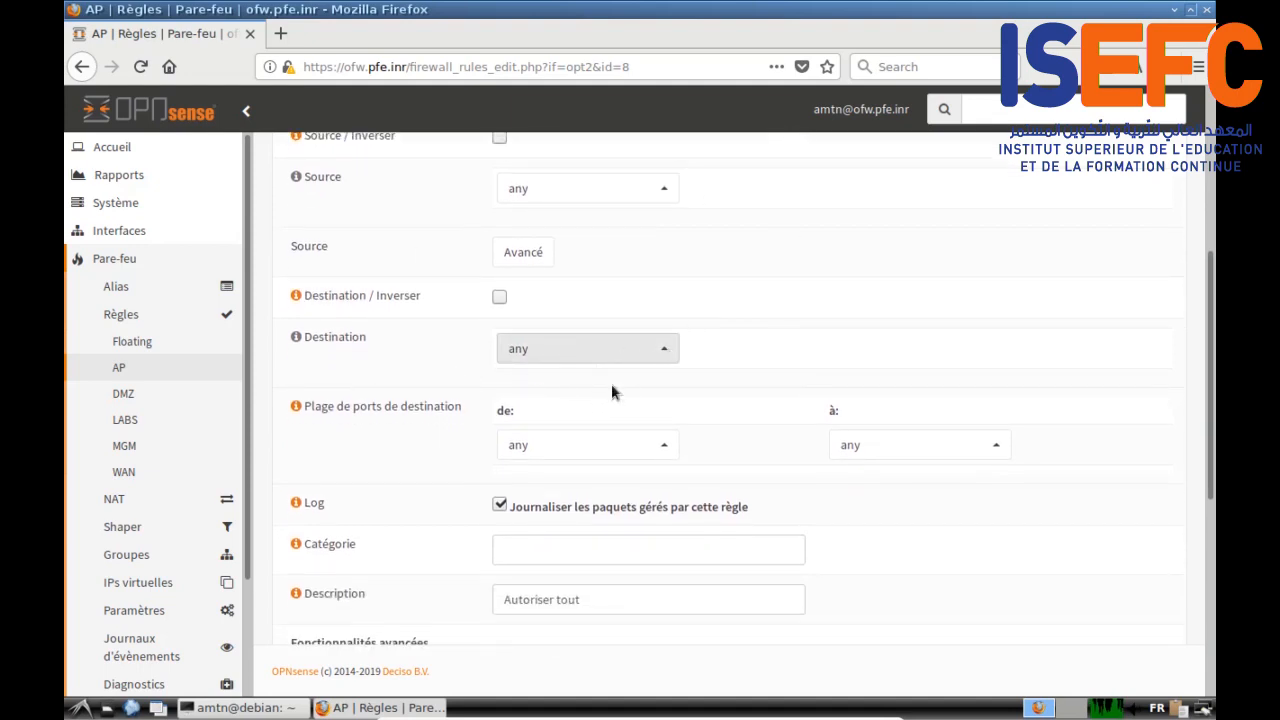
pyautogui.click(666, 446)
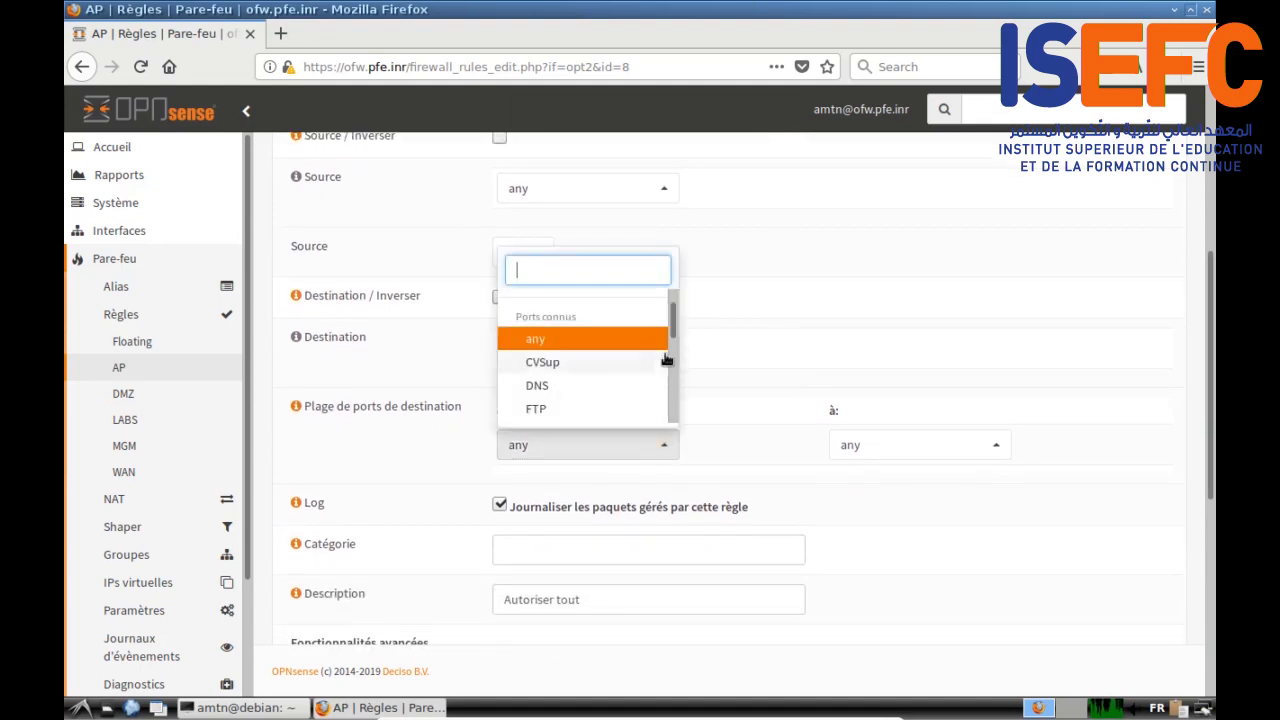
pyautogui.scroll(2, 672, 320)
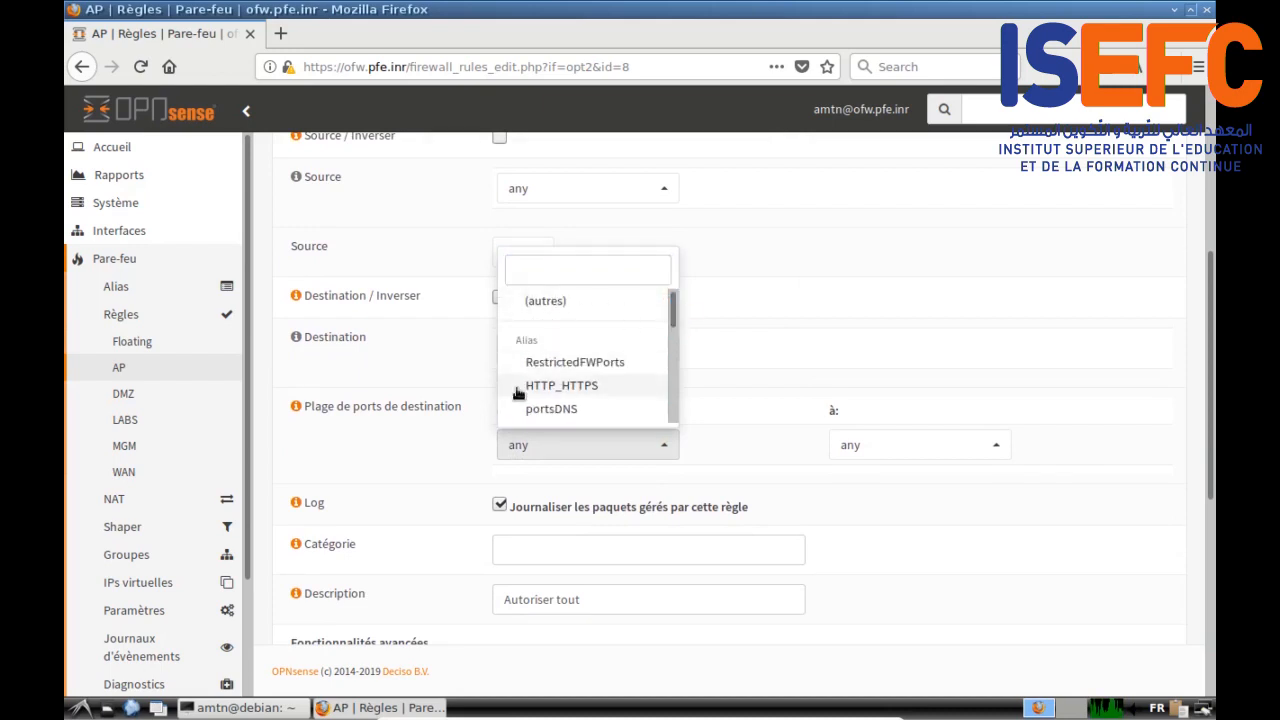
pyautogui.moveTo(674, 314)
pyautogui.mouseDown()
pyautogui.moveTo(676, 330)
pyautogui.moveTo(674, 309)
pyautogui.mouseUp()
pyautogui.click(562, 386)
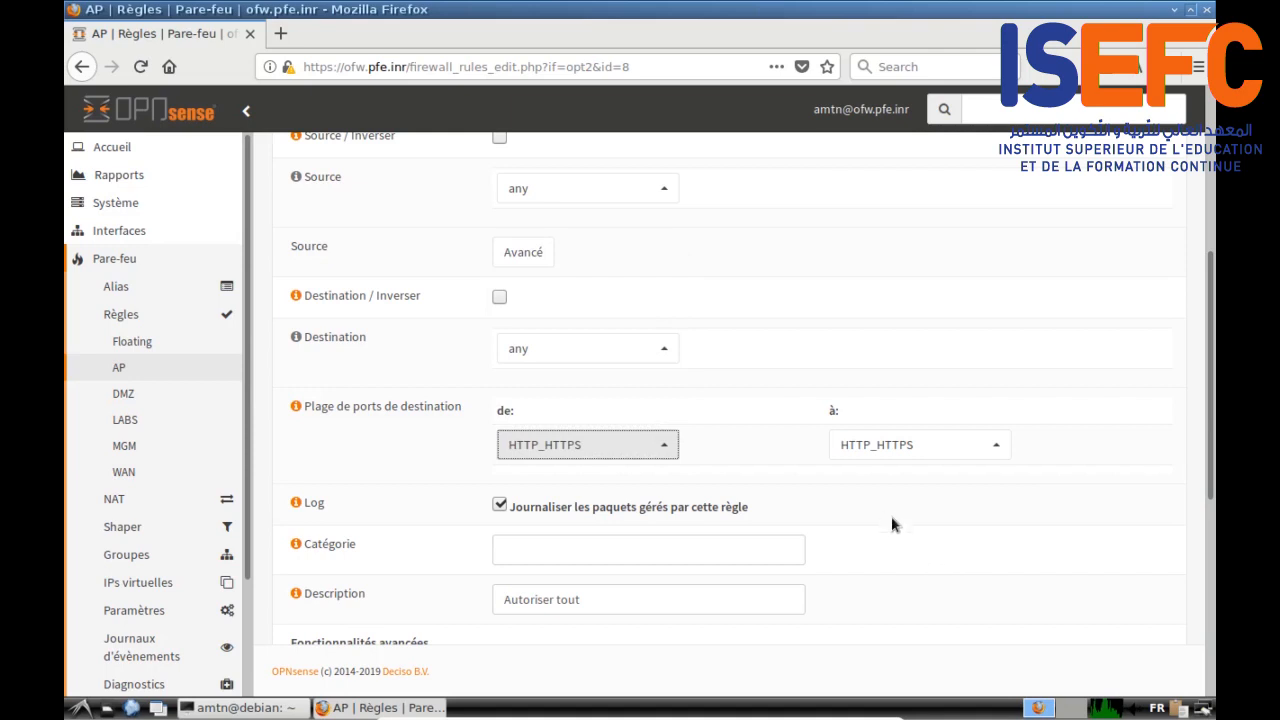
pyautogui.scroll(-1, 891, 516)
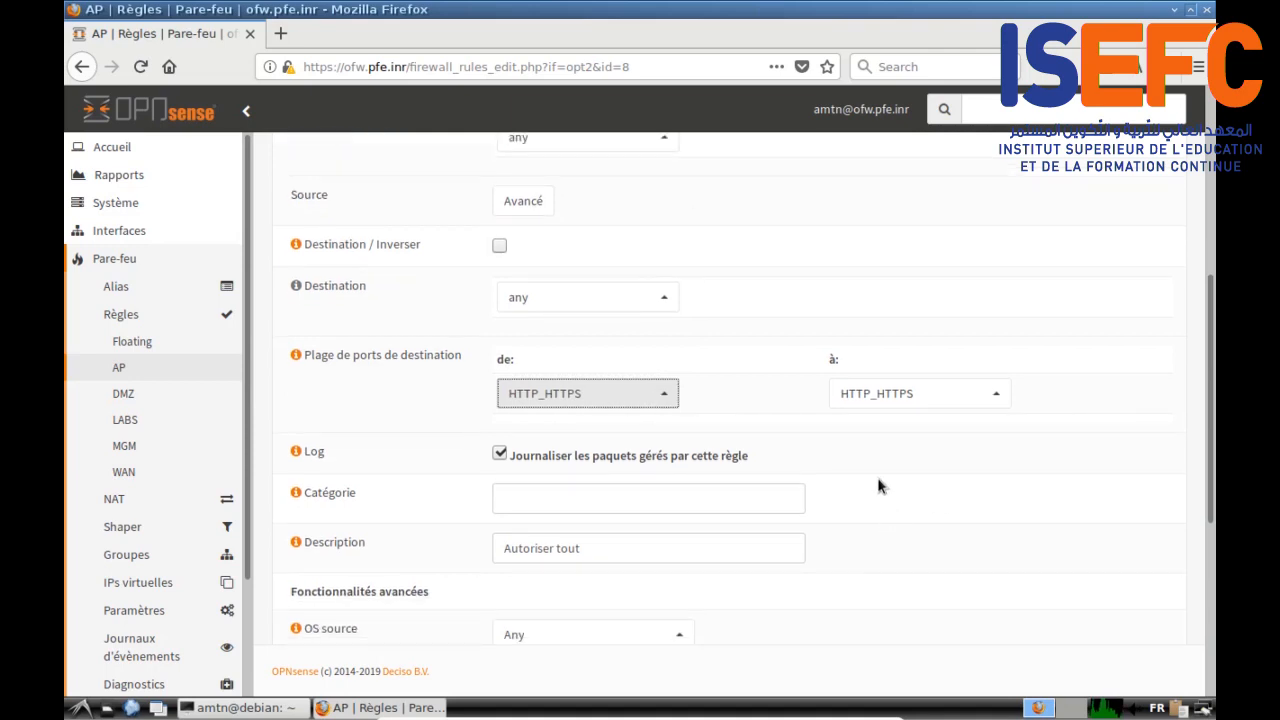
pyautogui.click(877, 484)
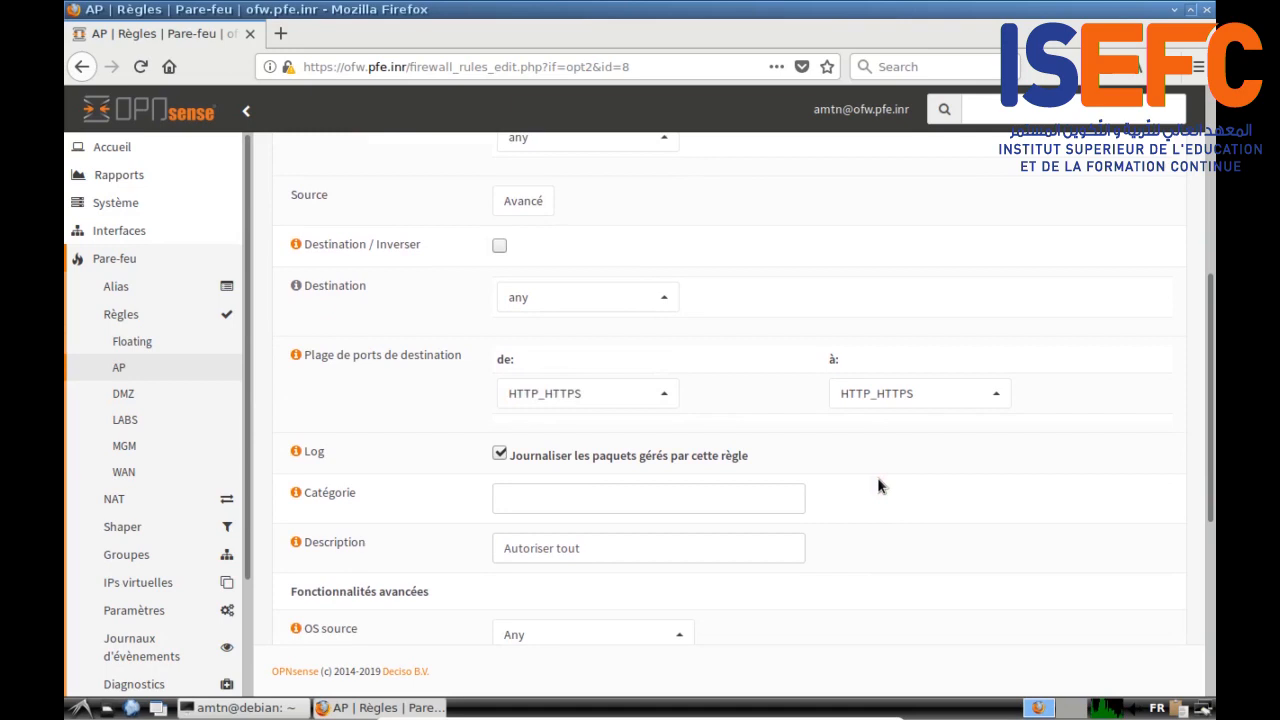
pyautogui.scroll(-6, 877, 477)
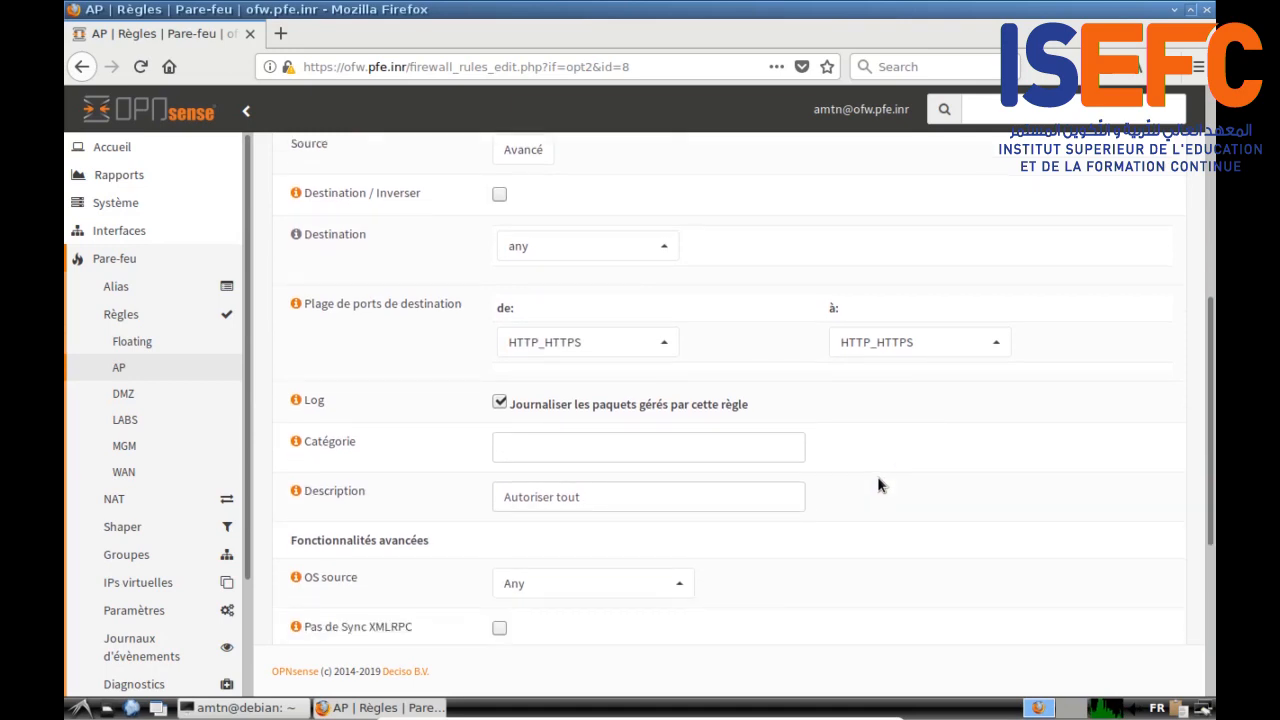
pyautogui.scroll(-1, 878, 484)
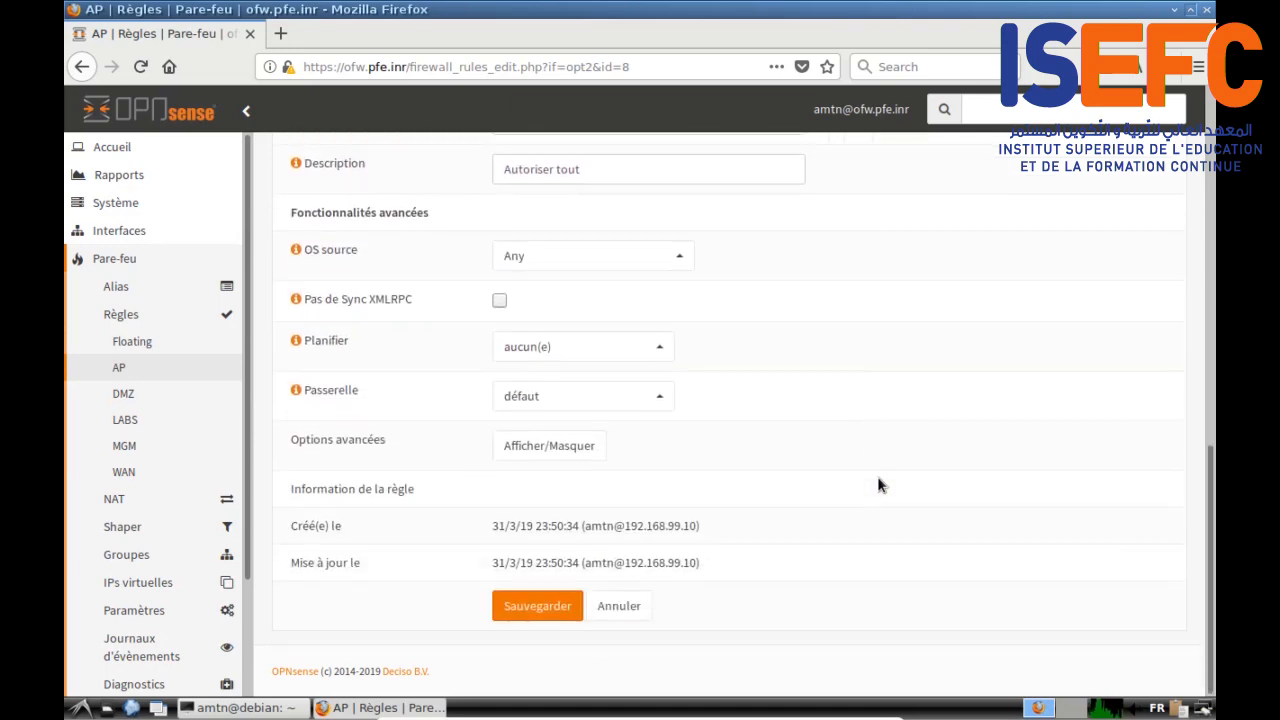
pyautogui.click(533, 608)
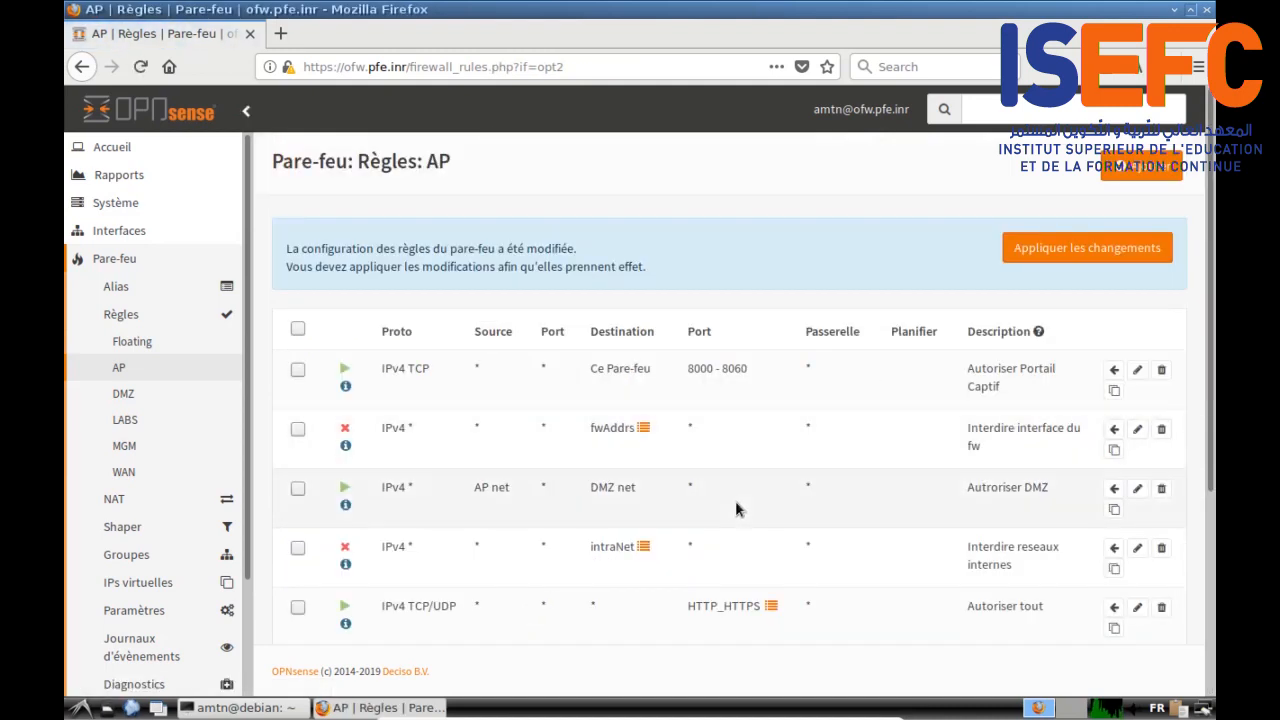
# Step: Apply the pending AP changes so 'Autoriser web' takes effect, then view the DMZ rules
pyautogui.scroll(-3, 737, 505)
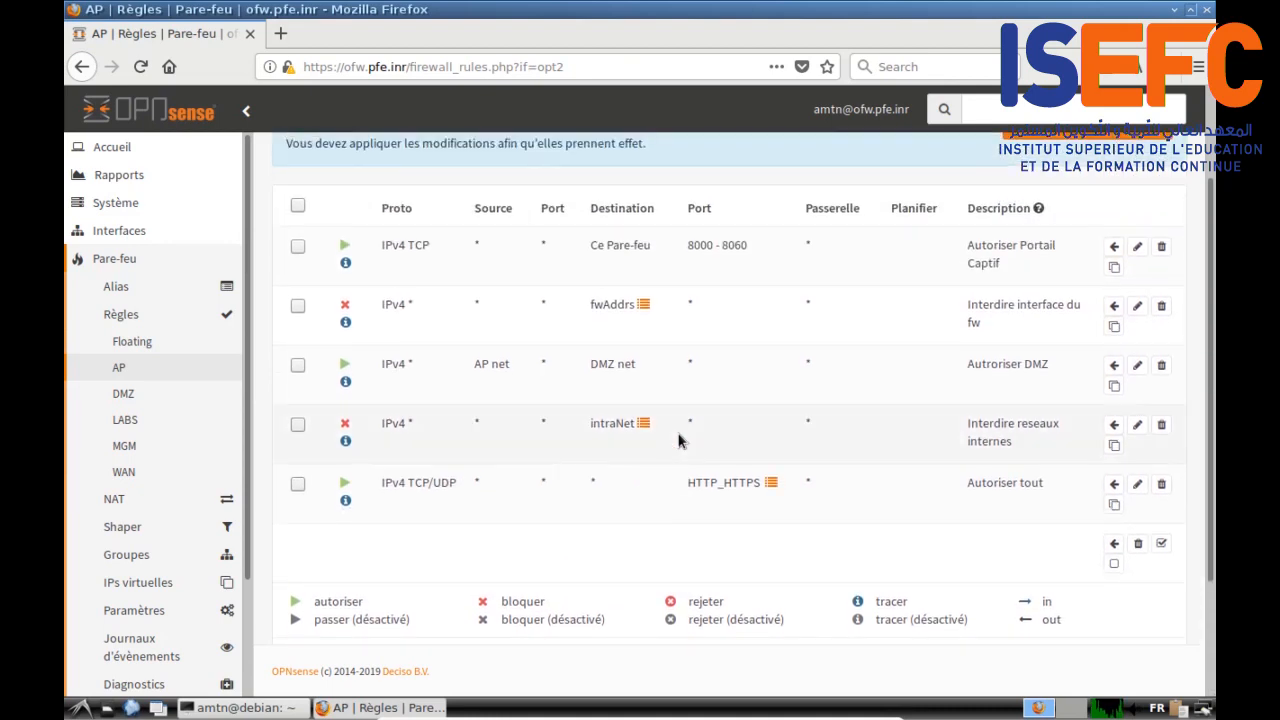
pyautogui.scroll(-2, 985, 356)
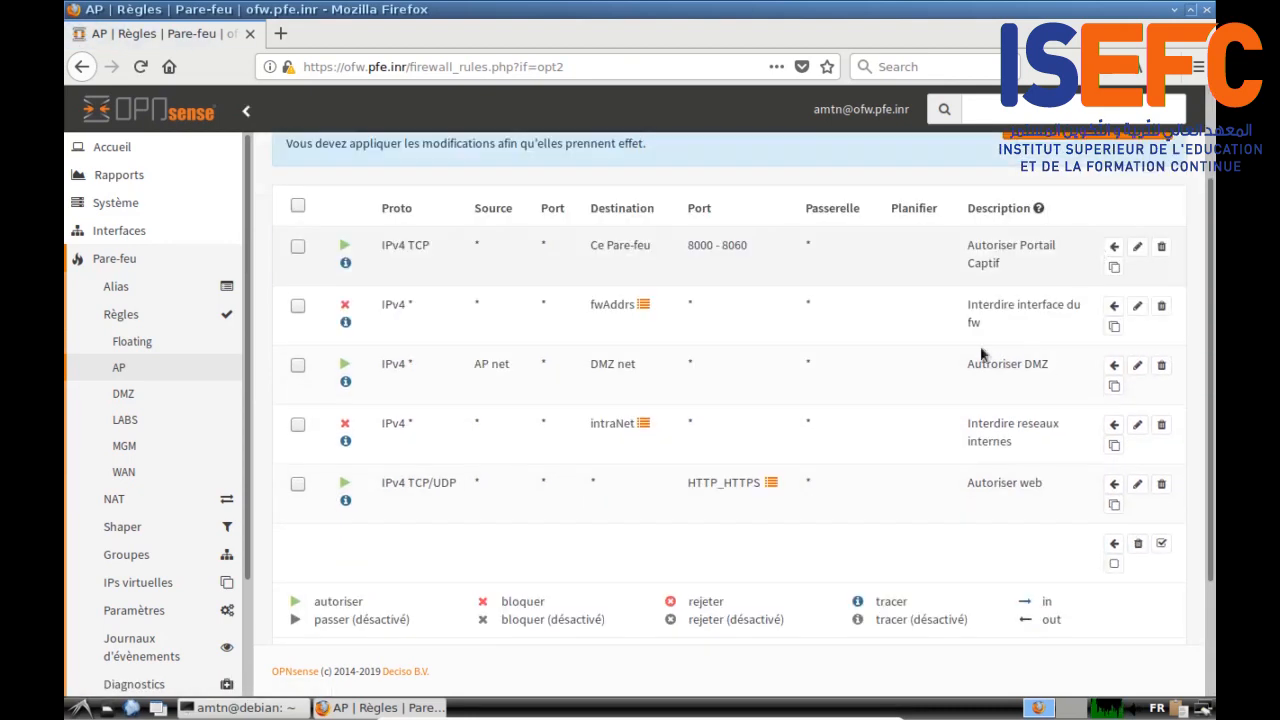
pyautogui.scroll(2, 903, 425)
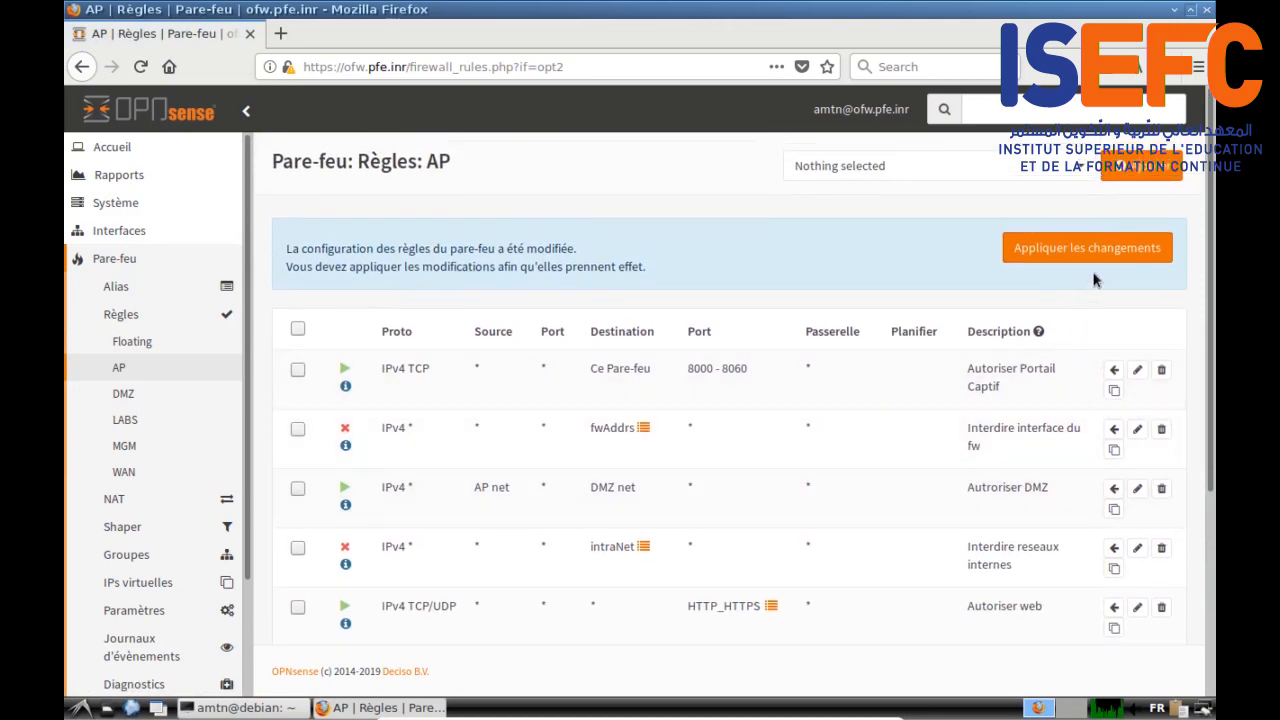
pyautogui.click(1089, 256)
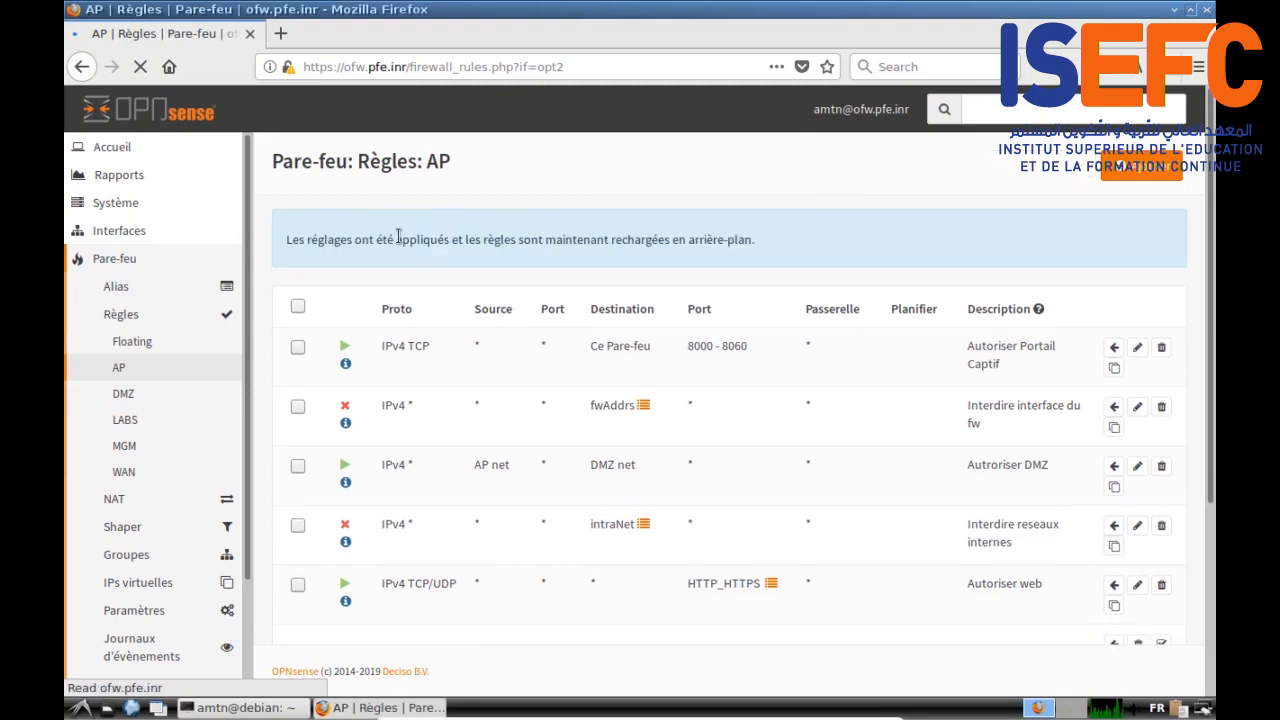
pyautogui.scroll(-3, 300, 322)
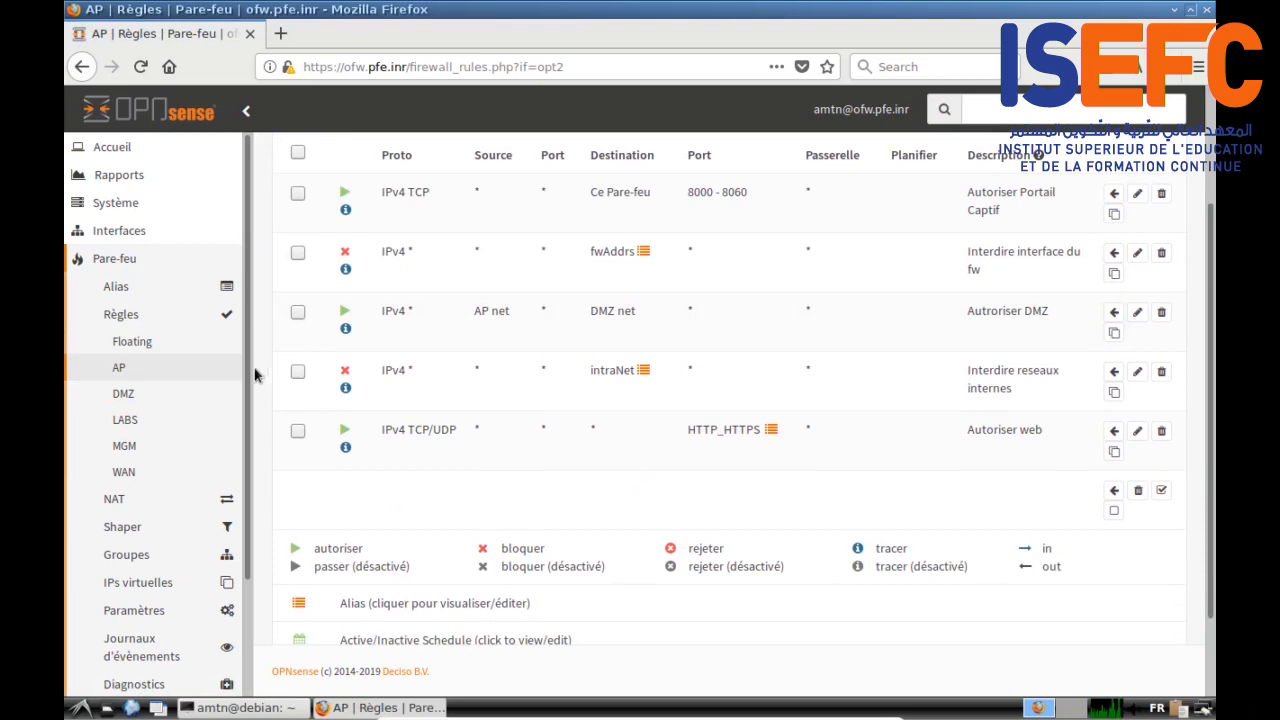
pyautogui.click(152, 400)
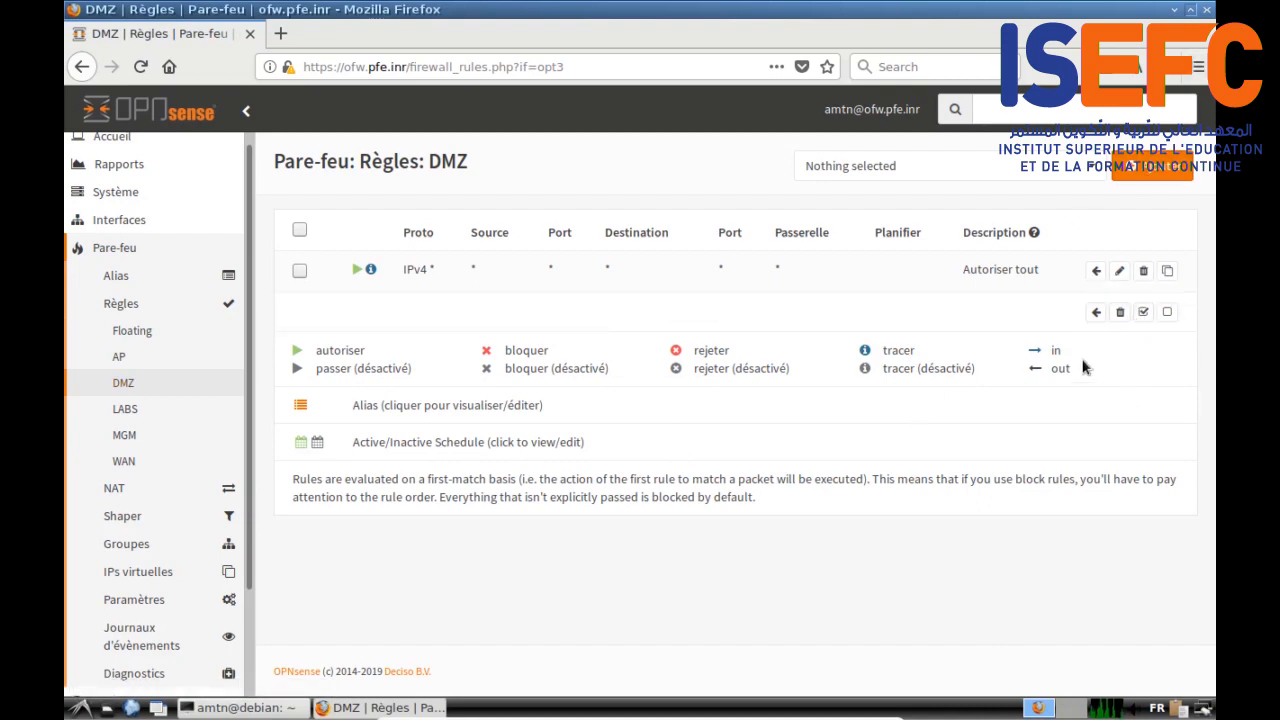
# Step: Duplicate the AP rule 'Interdire interface du fw', set its interface to DMZ, and save it
pyautogui.click(128, 358)
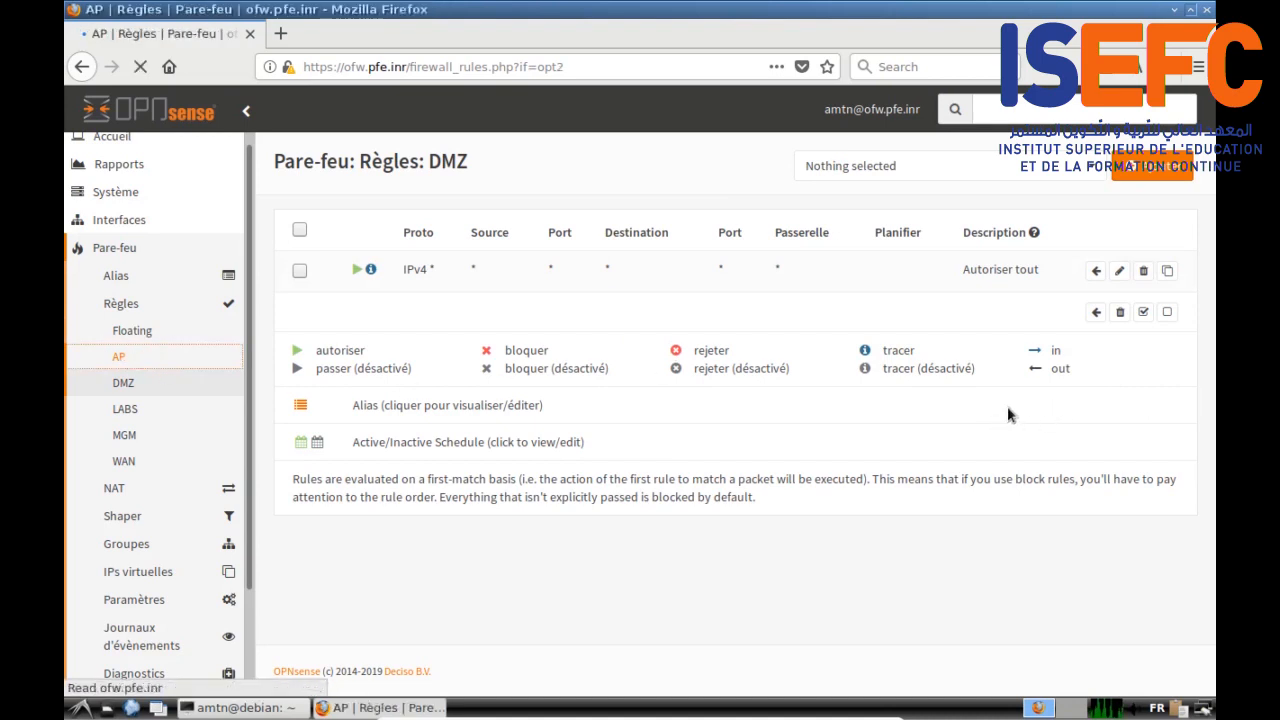
pyautogui.scroll(-3, 600, 346)
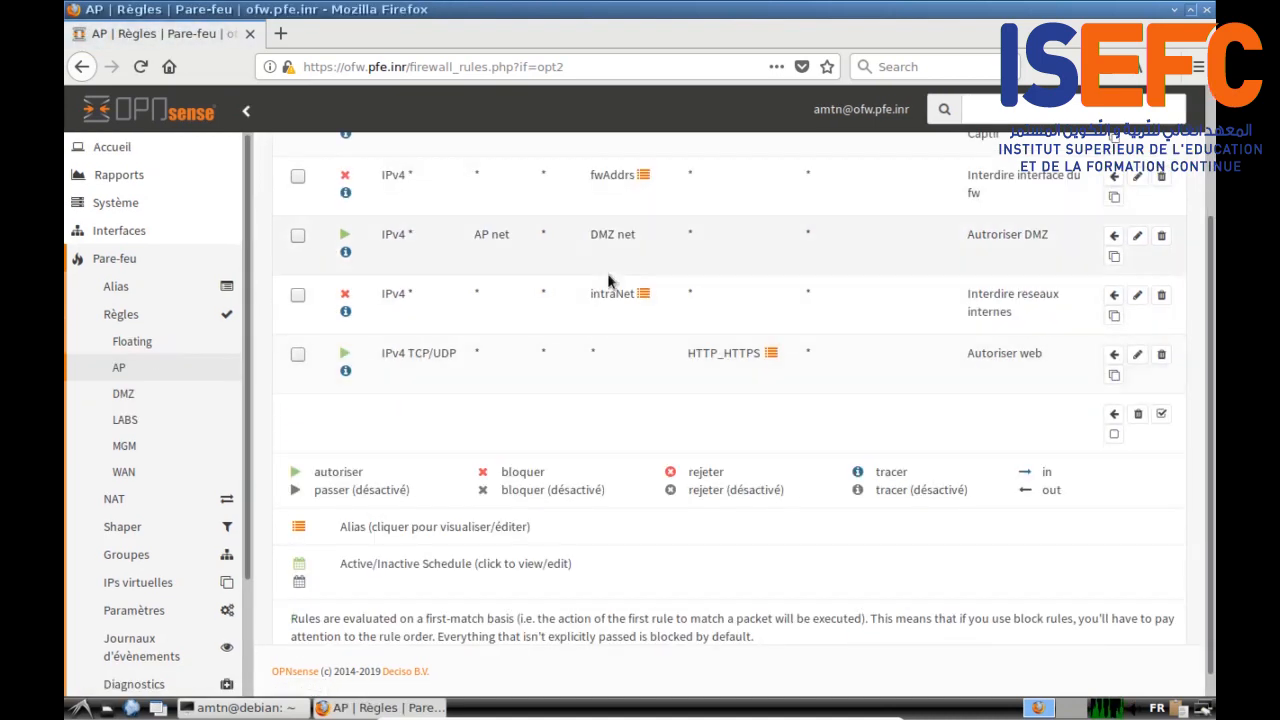
pyautogui.scroll(3, 608, 280)
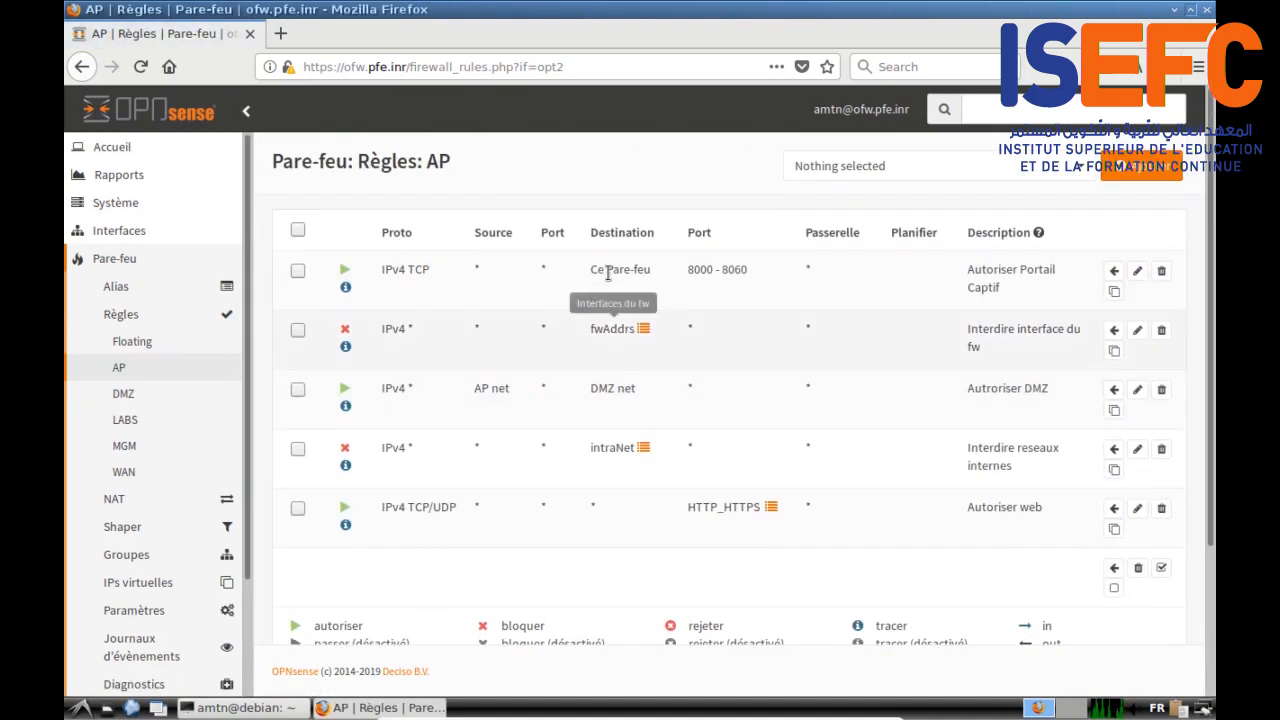
pyautogui.click(1114, 352)
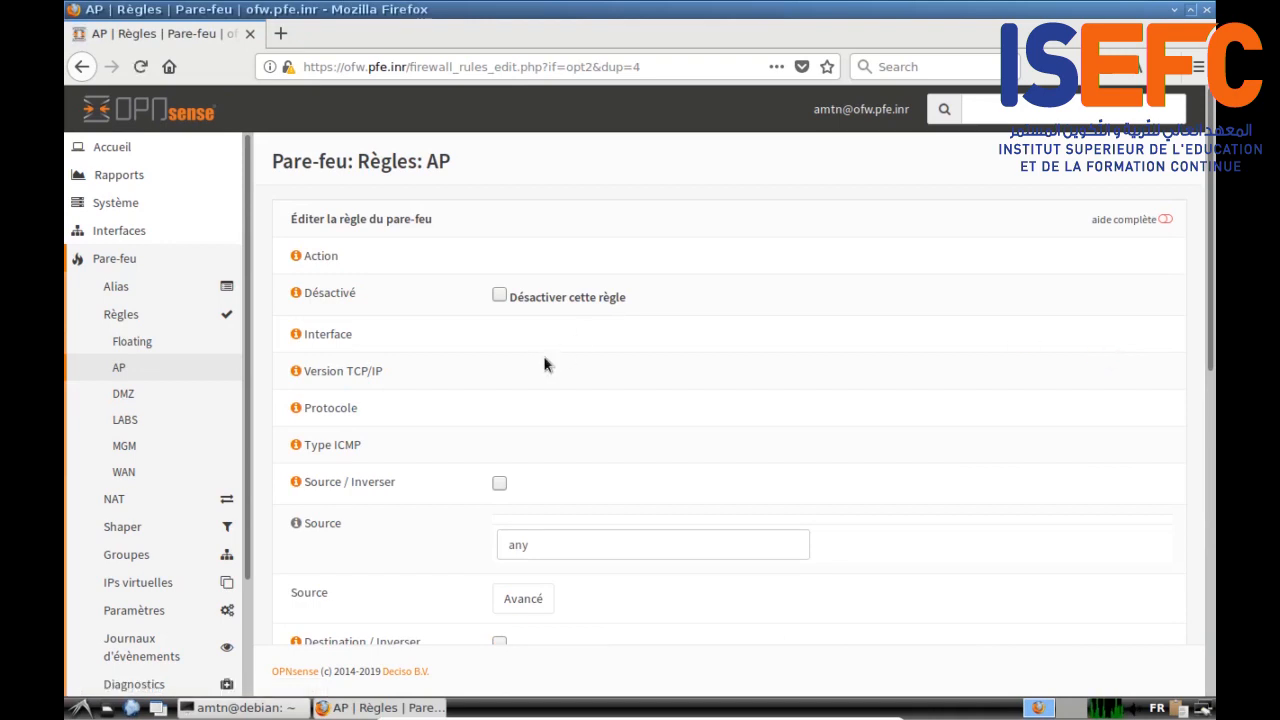
pyautogui.scroll(-3, 966, 355)
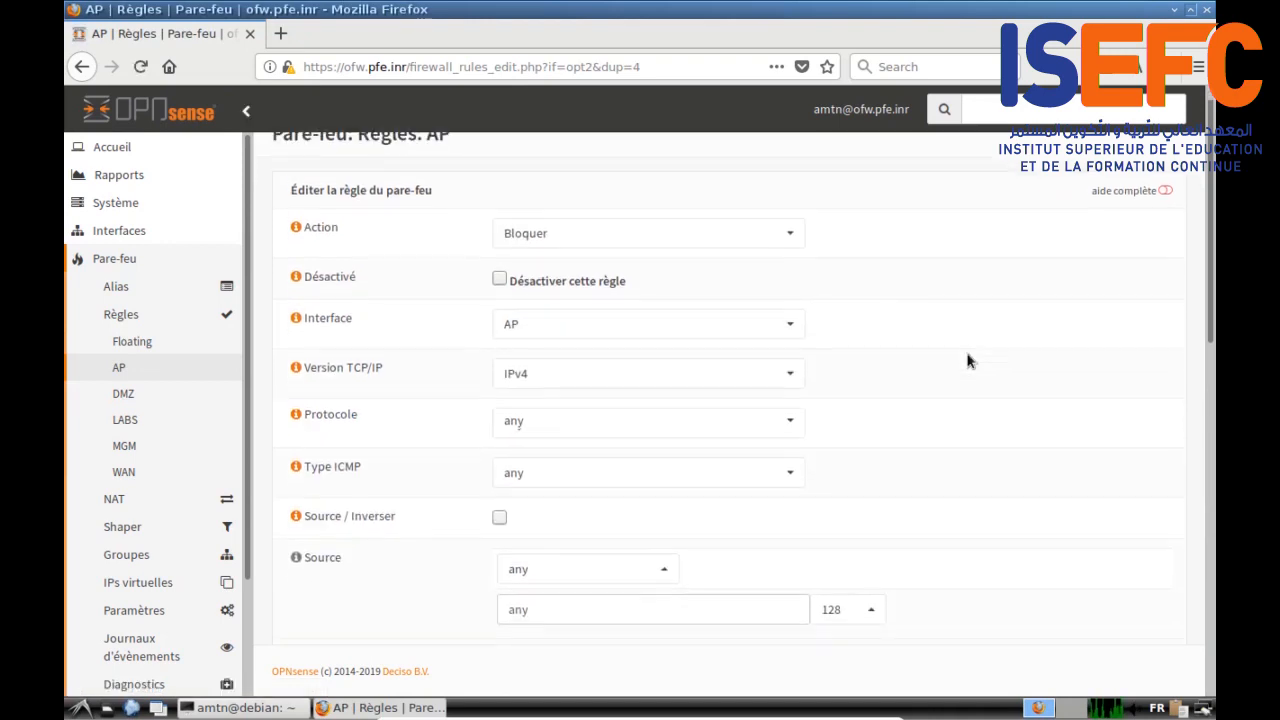
pyautogui.scroll(1, 932, 338)
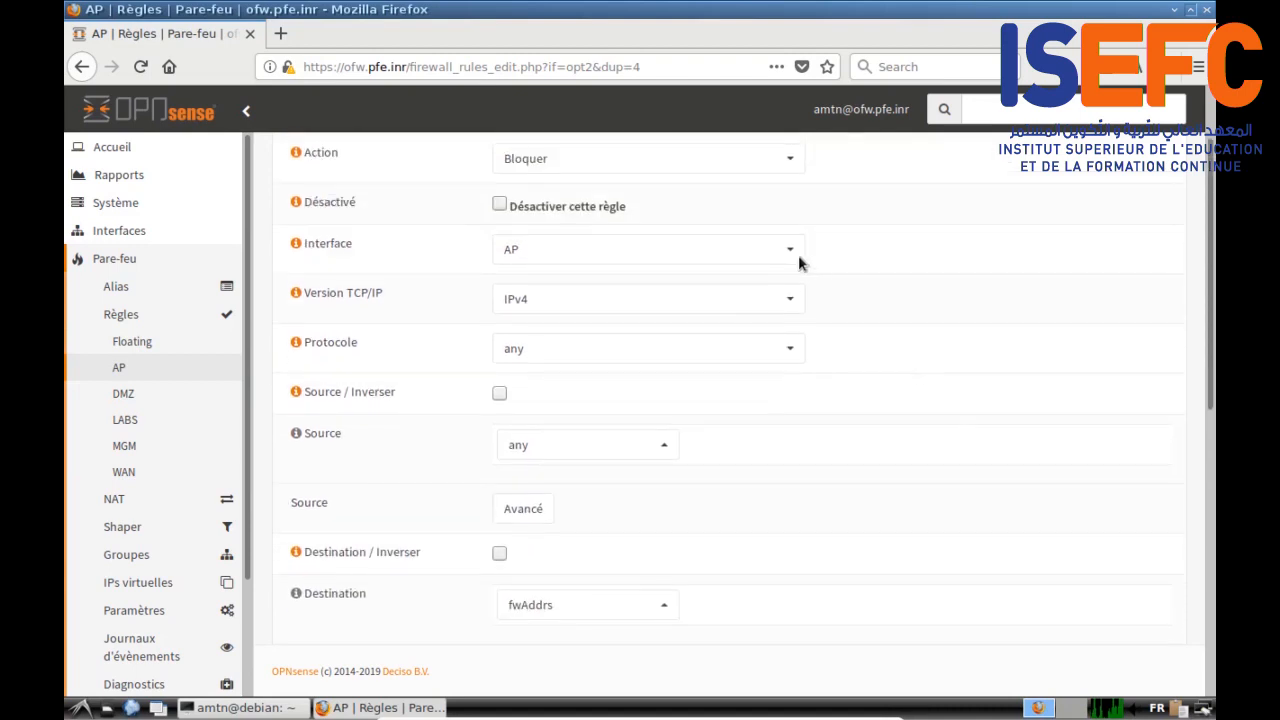
pyautogui.click(792, 249)
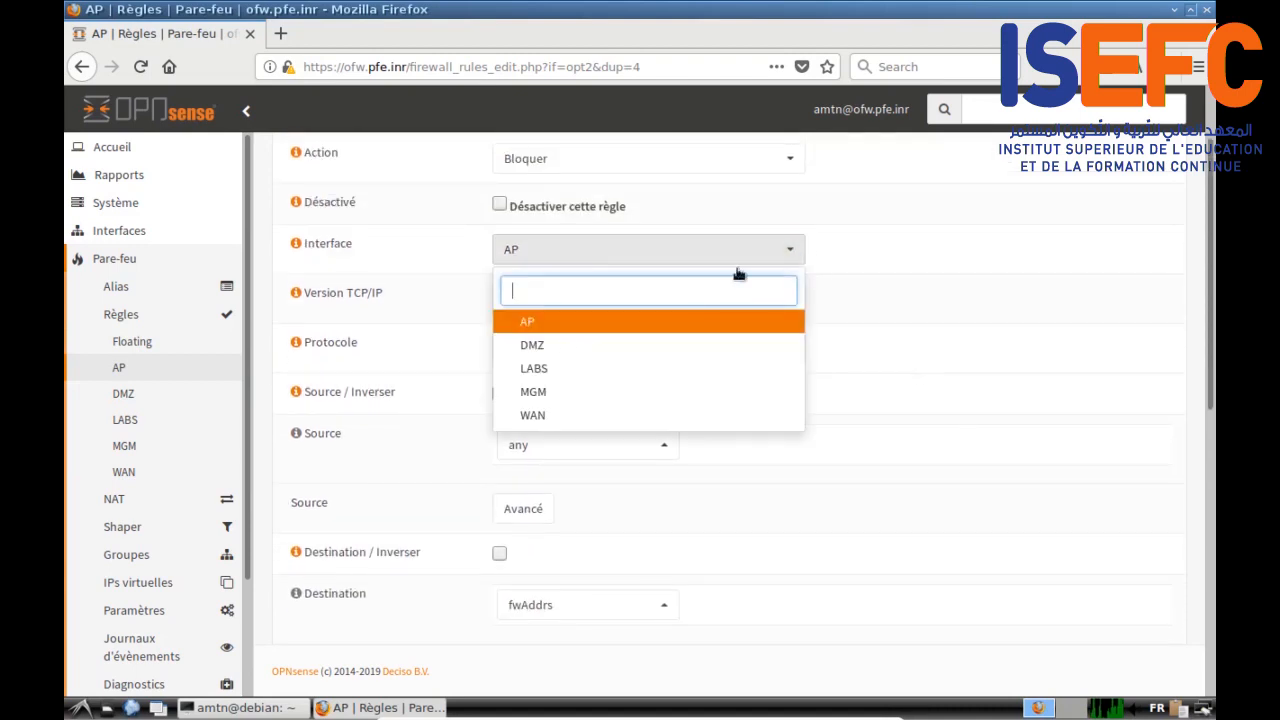
pyautogui.click(556, 345)
pyautogui.scroll(-9, 966, 358)
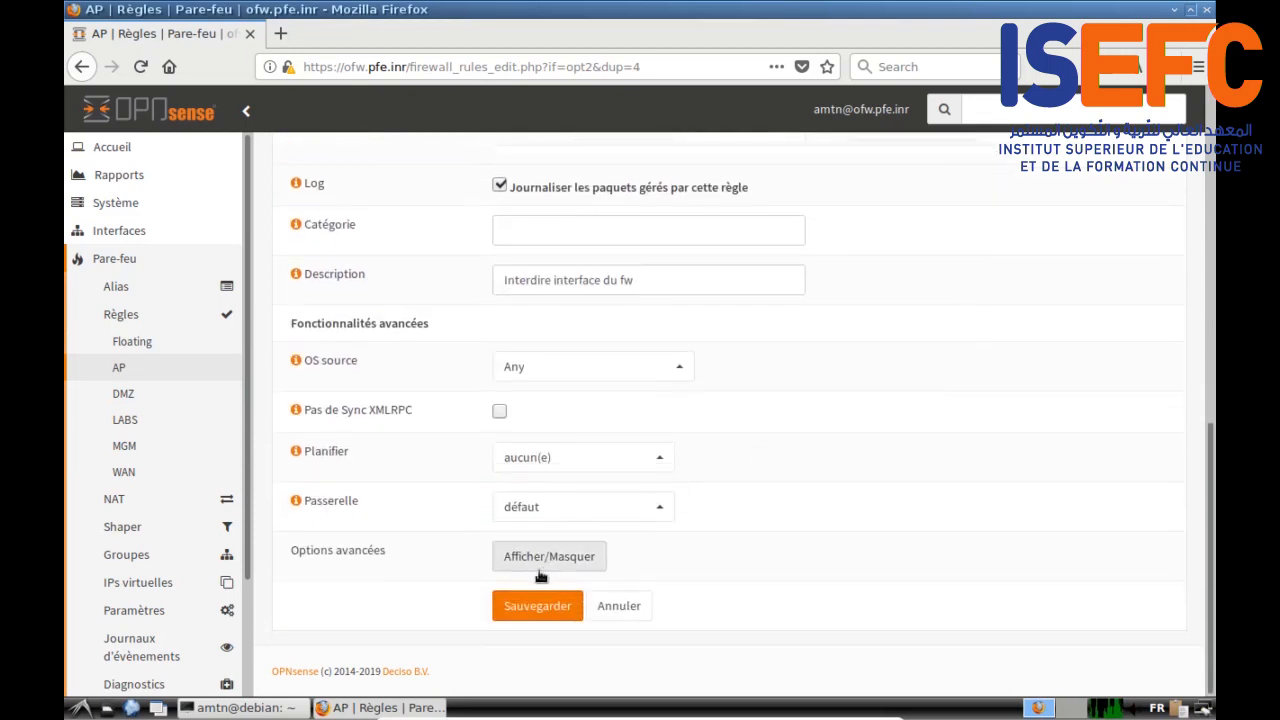
pyautogui.click(530, 606)
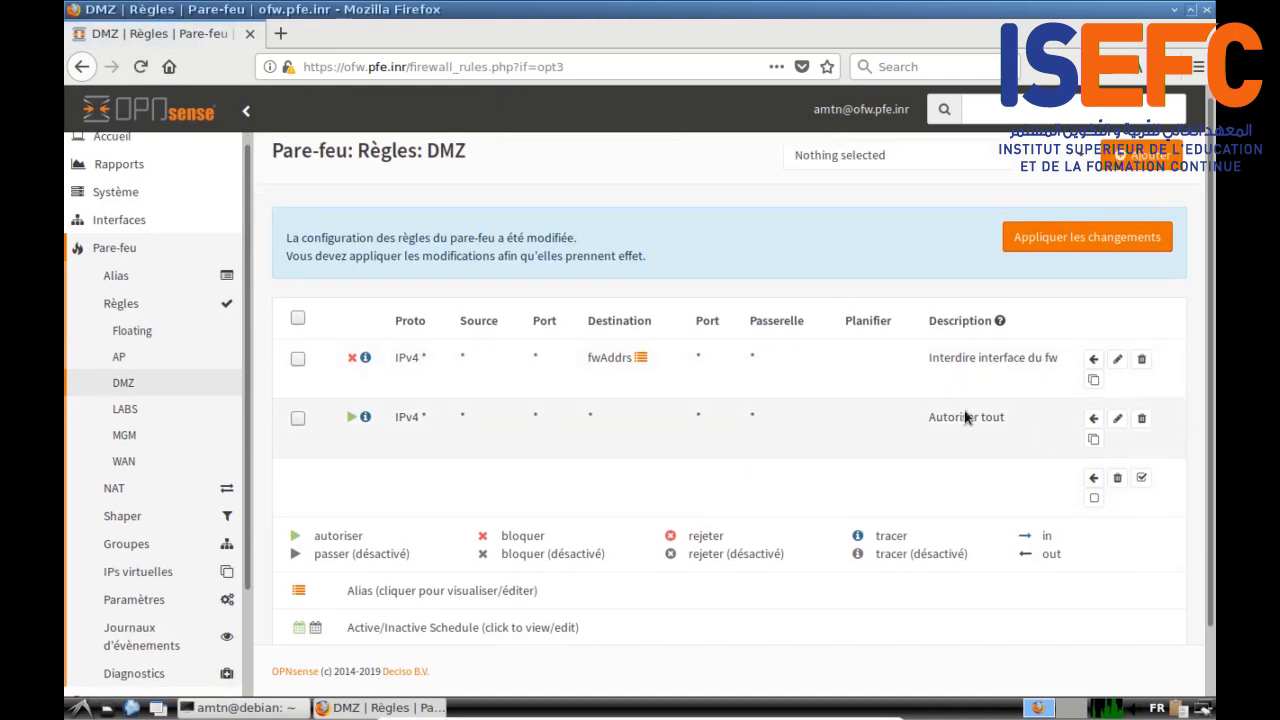
# Step: Duplicate the AP rule 'Autoriser DMZ' and assign the copy to the DMZ interface
pyautogui.click(147, 362)
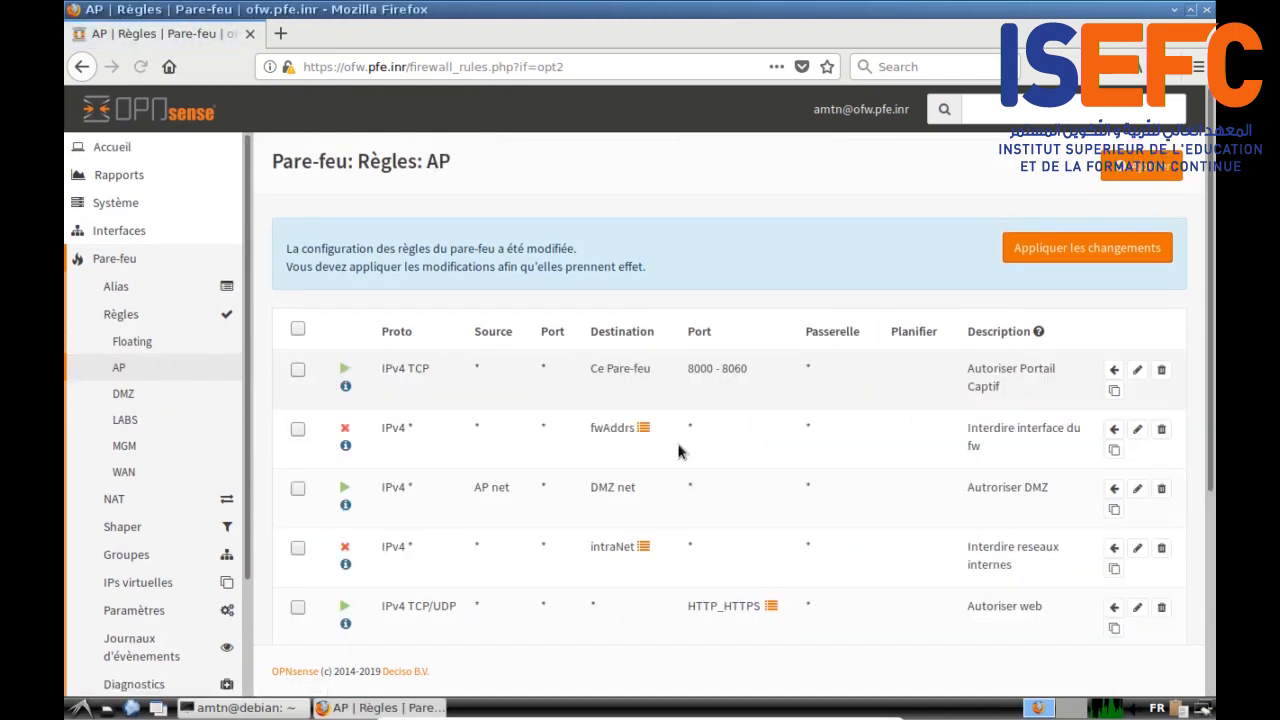
pyautogui.scroll(-1, 517, 510)
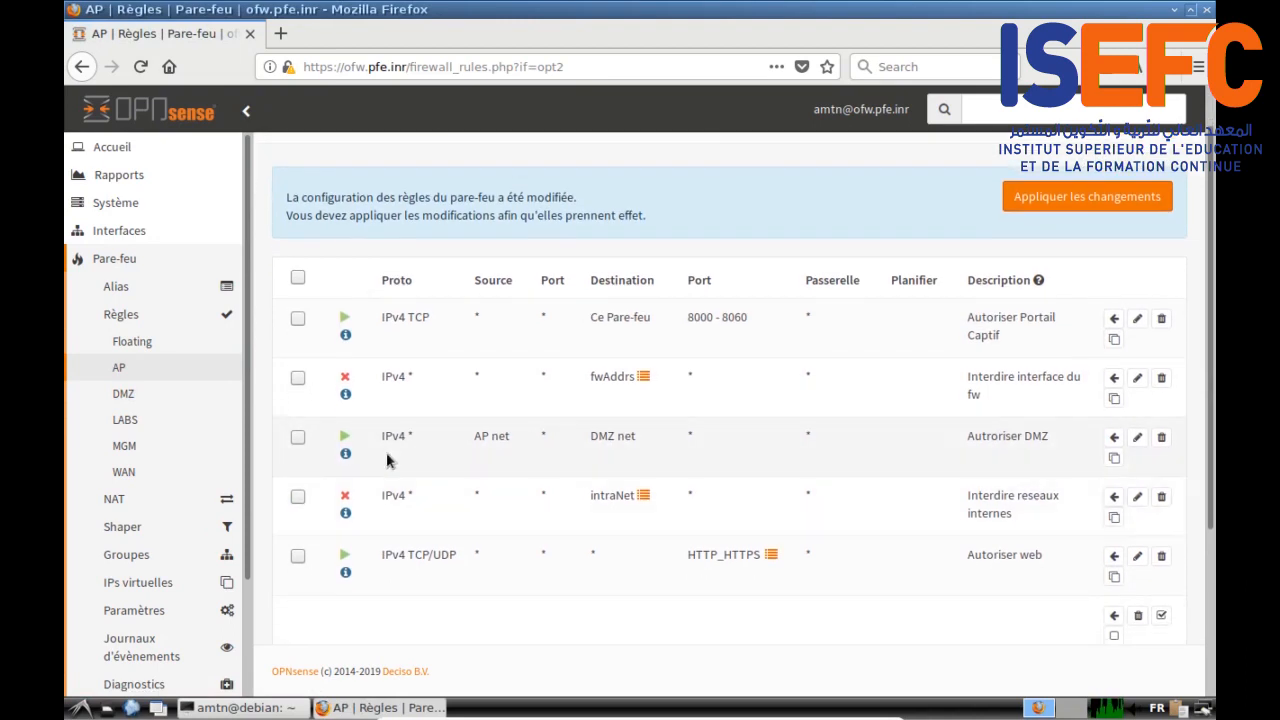
pyautogui.click(1115, 458)
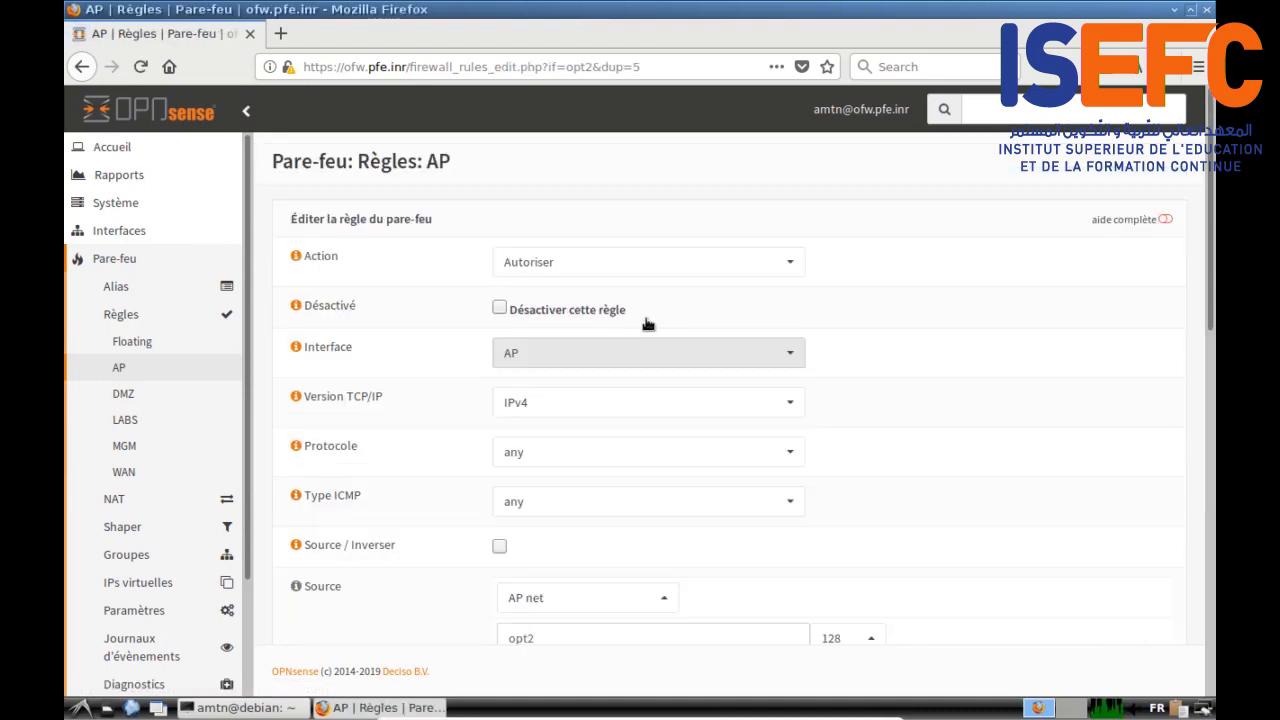
pyautogui.scroll(-2, 922, 294)
pyautogui.scroll(2, 921, 293)
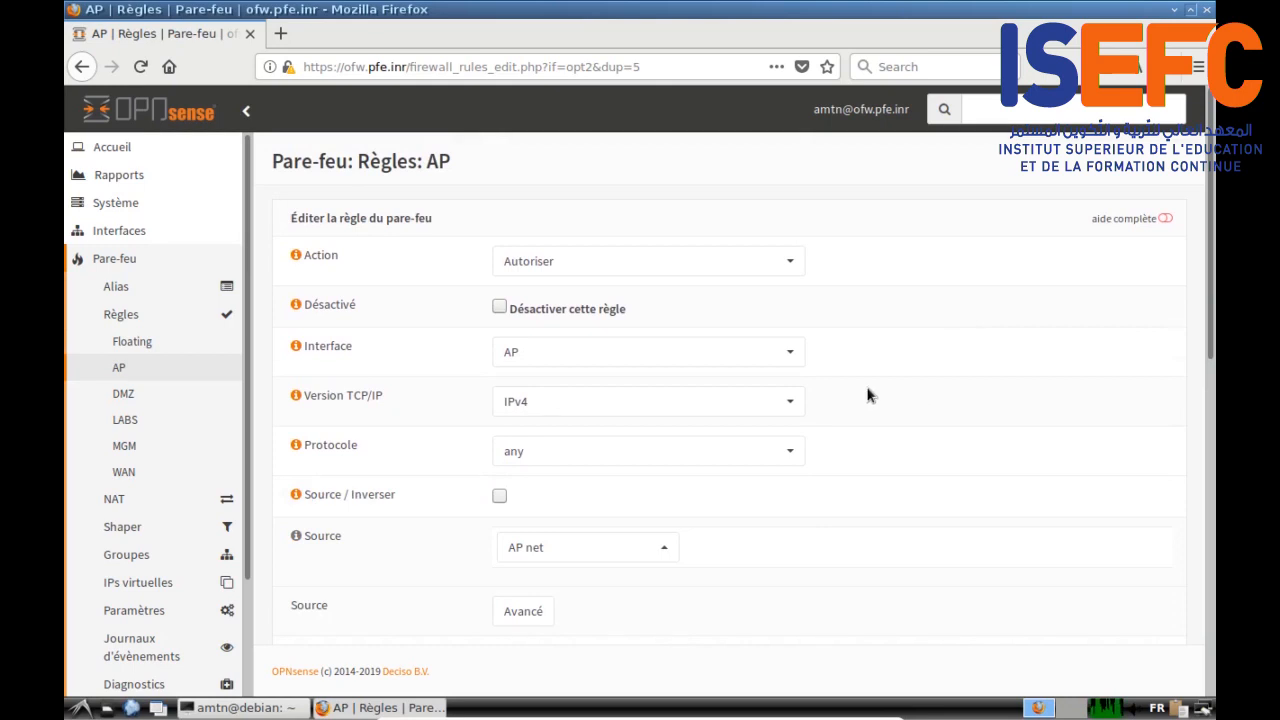
pyautogui.click(797, 355)
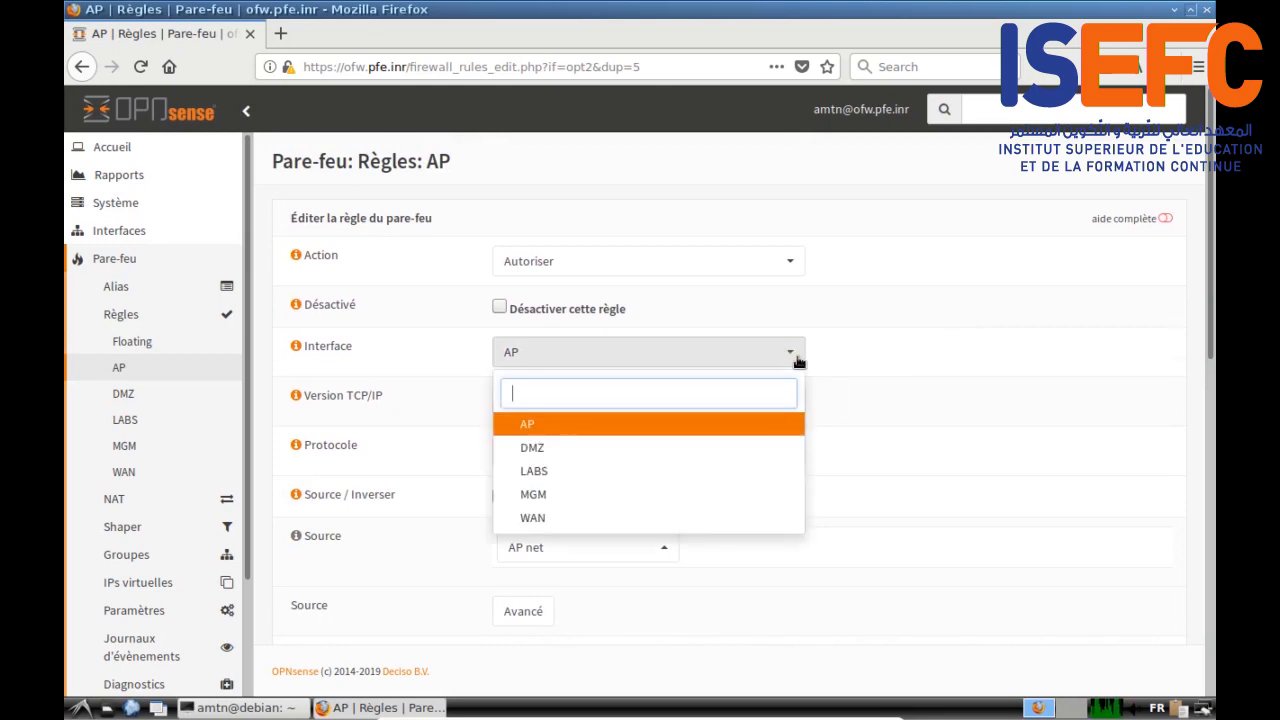
pyautogui.click(656, 458)
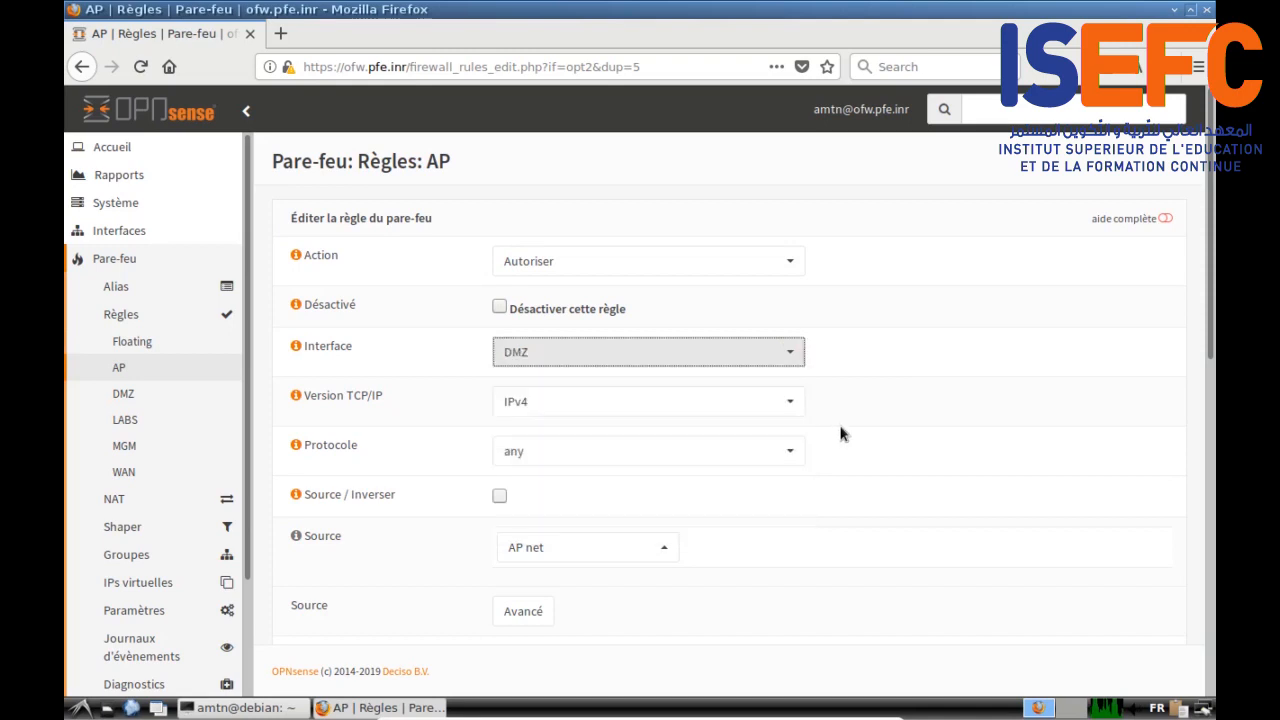
# Step: Set the copied rule's source to DMZ net, save it, and return to the AP rules
pyautogui.scroll(-3, 843, 434)
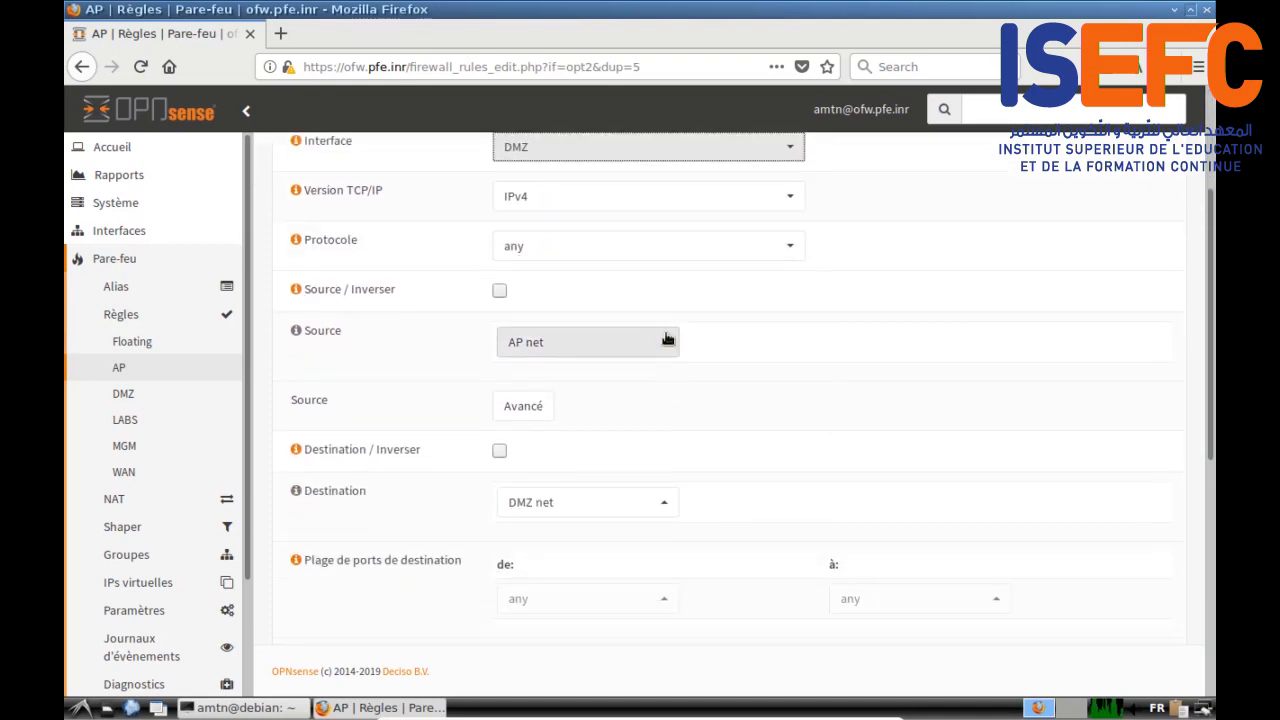
pyautogui.click(664, 342)
pyautogui.click(595, 499)
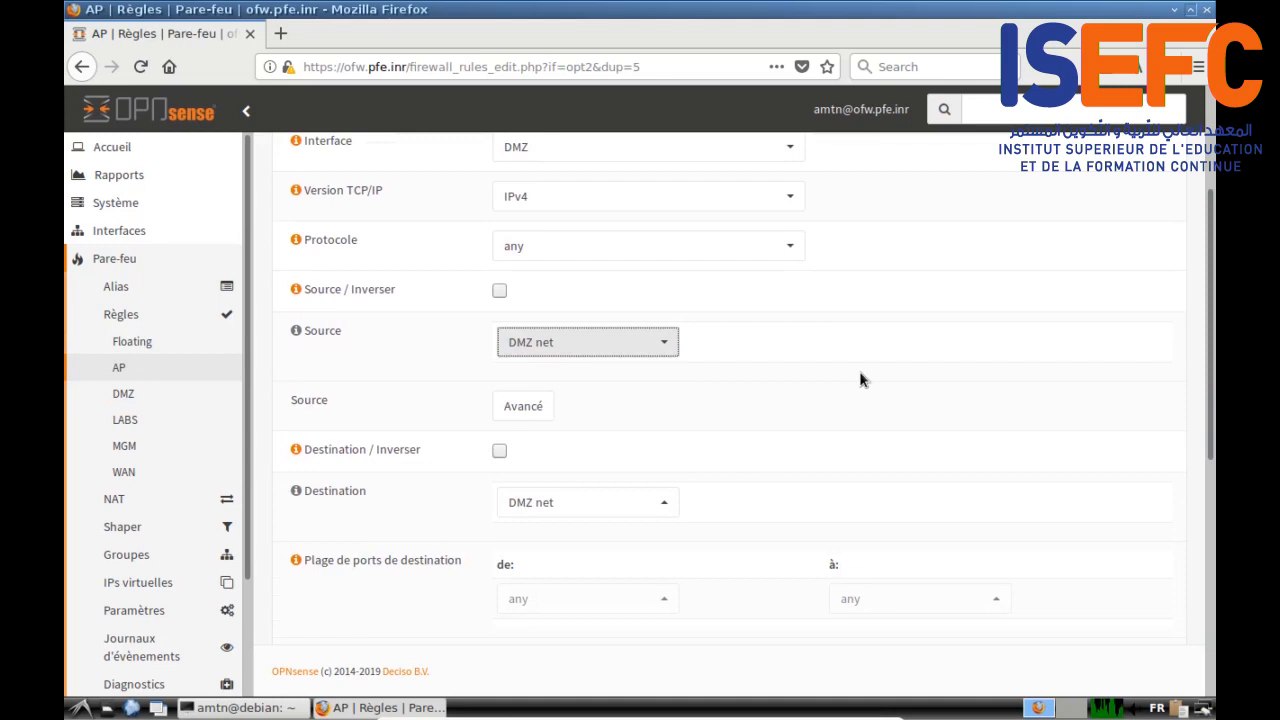
pyautogui.scroll(-3, 918, 362)
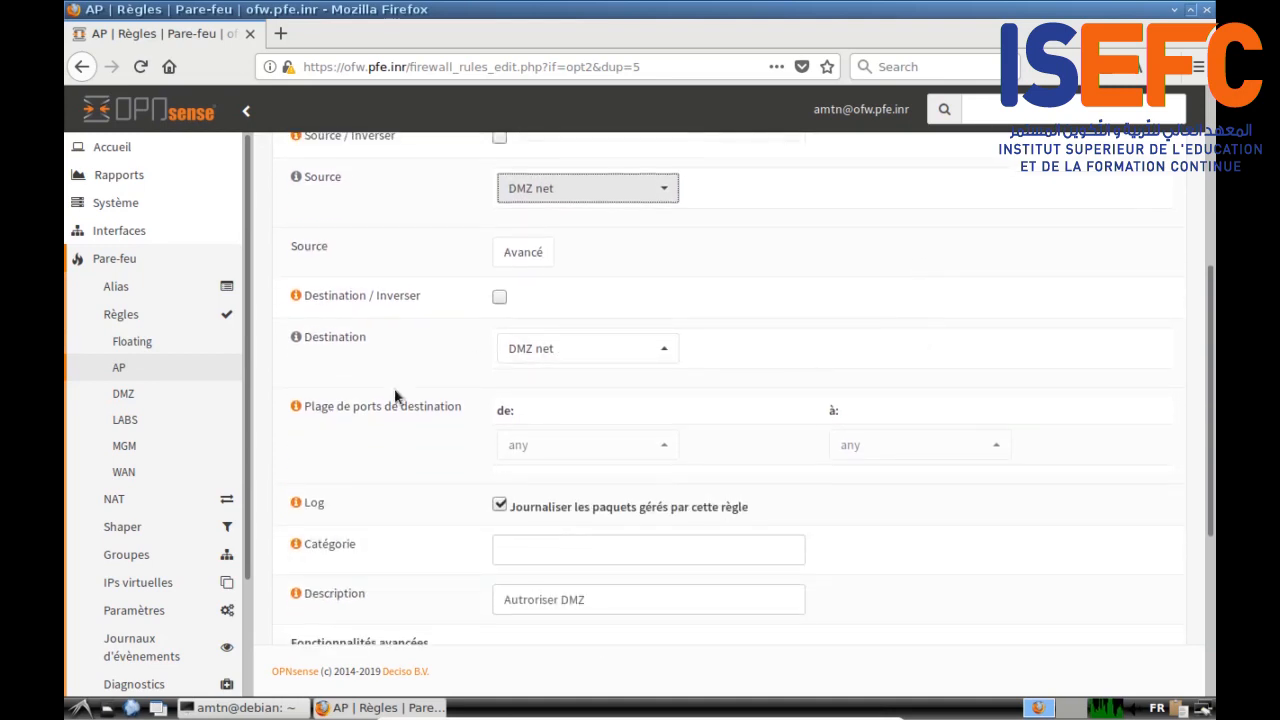
pyautogui.scroll(-3, 394, 397)
pyautogui.scroll(-3, 394, 397)
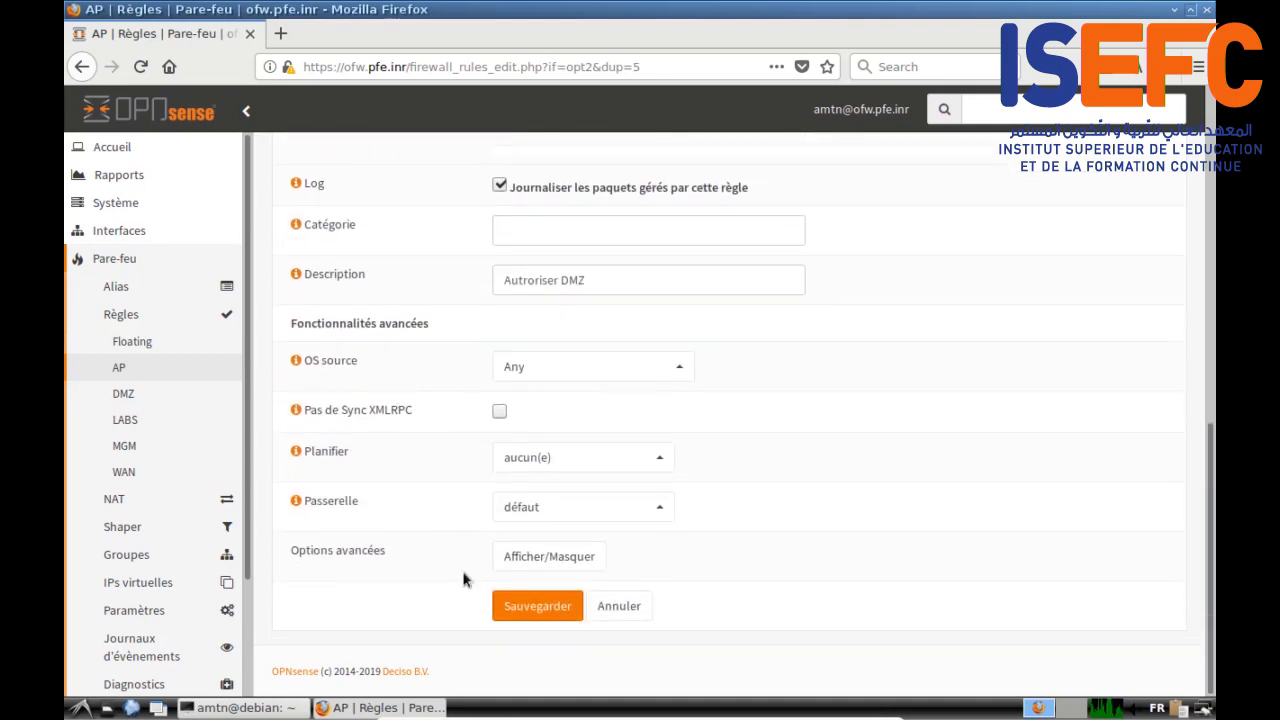
pyautogui.click(530, 612)
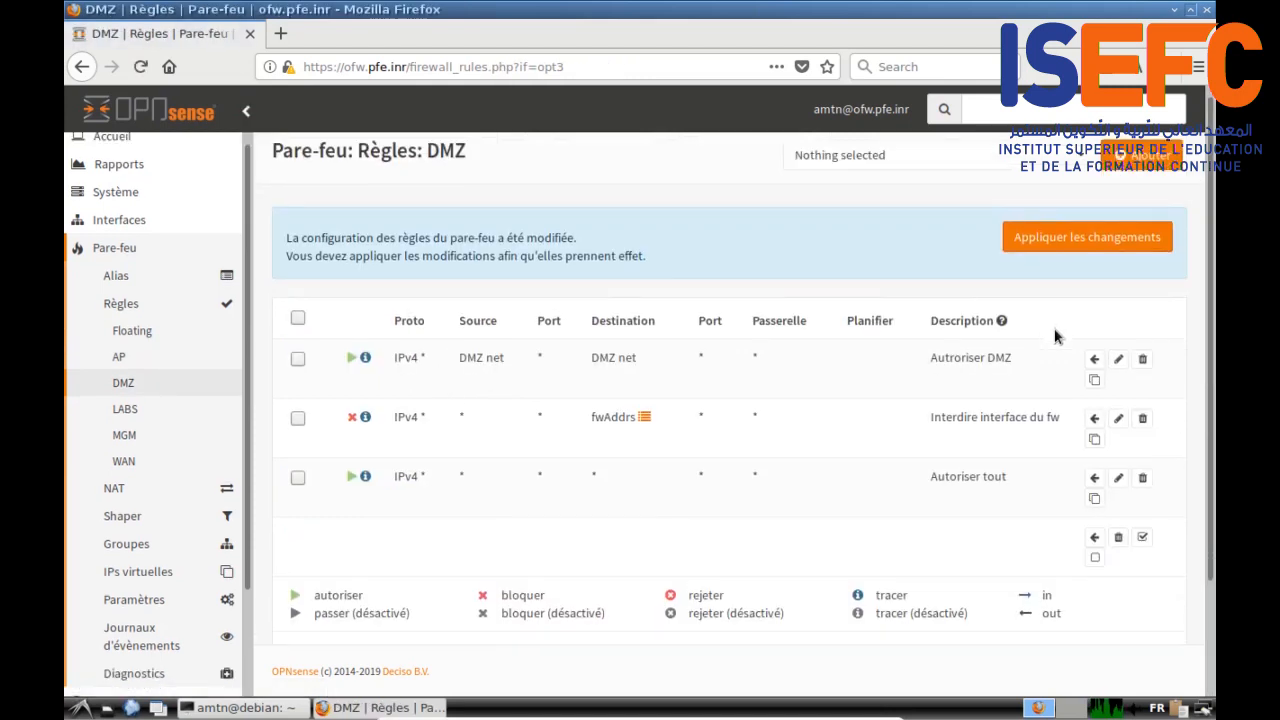
pyautogui.click(166, 362)
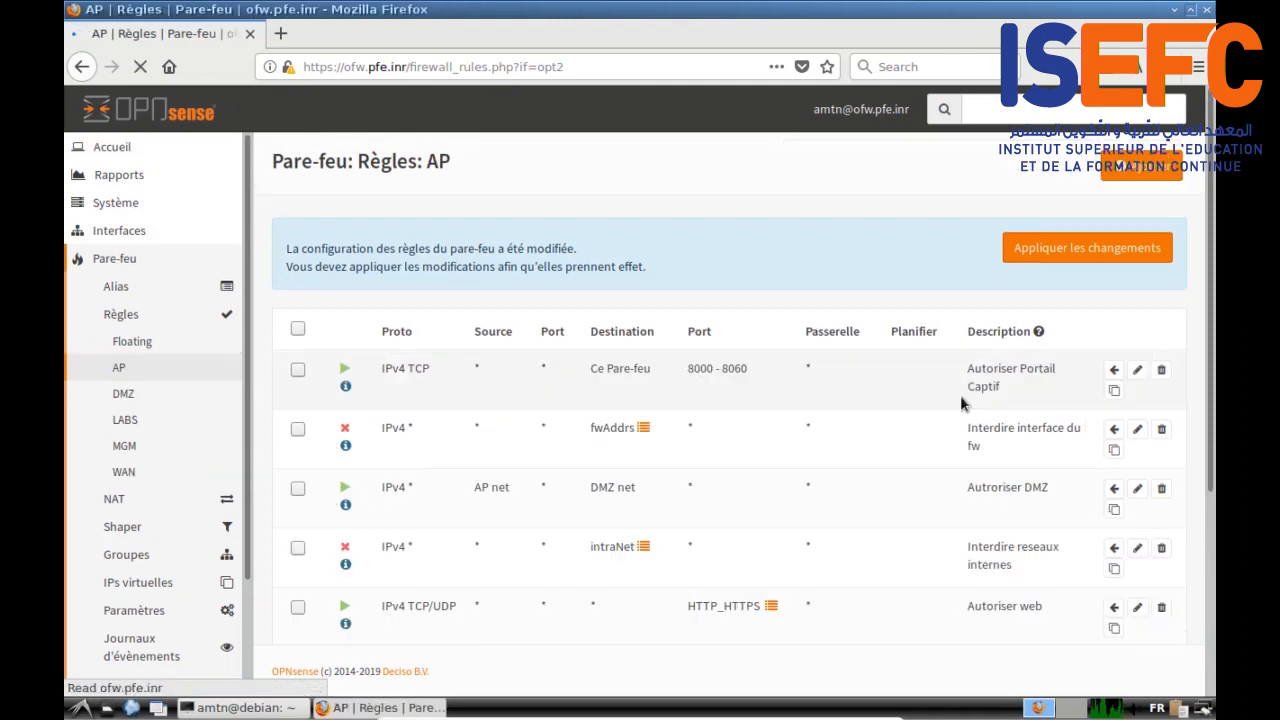
pyautogui.scroll(-1, 744, 528)
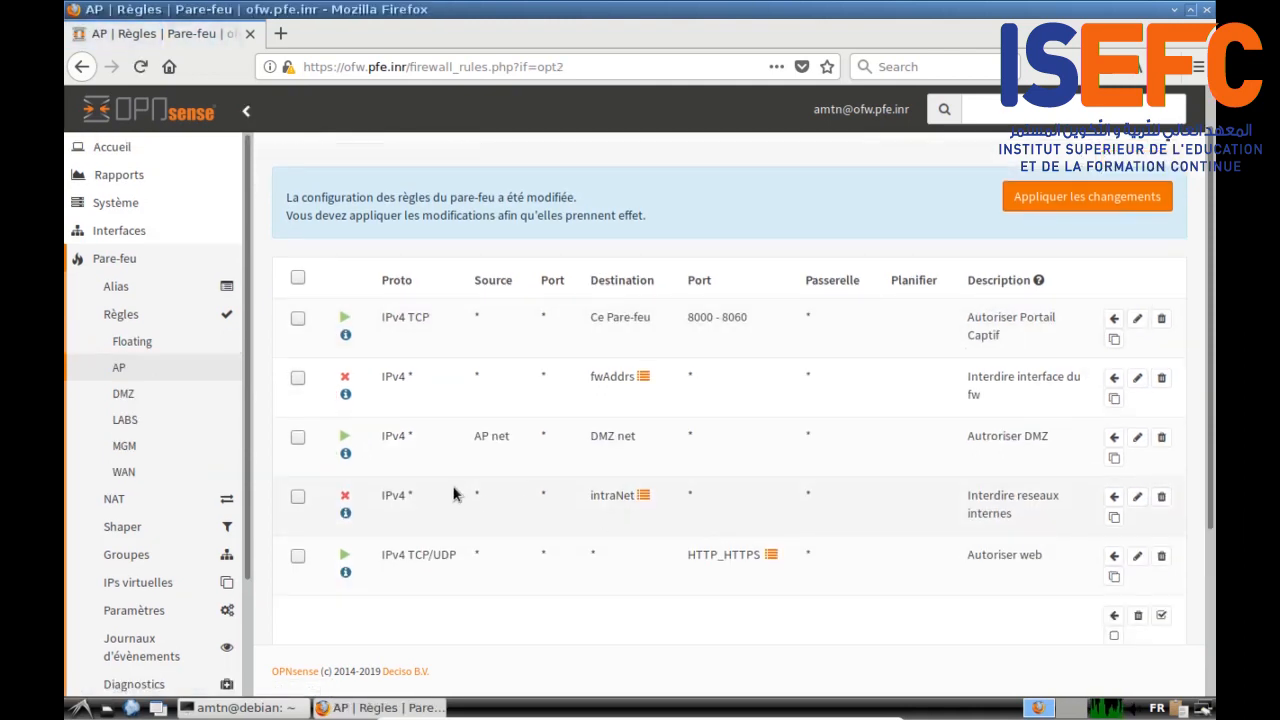
# Step: Duplicate 'Interdire reseaux internes' onto the DMZ interface and save the copy
pyautogui.click(1114, 517)
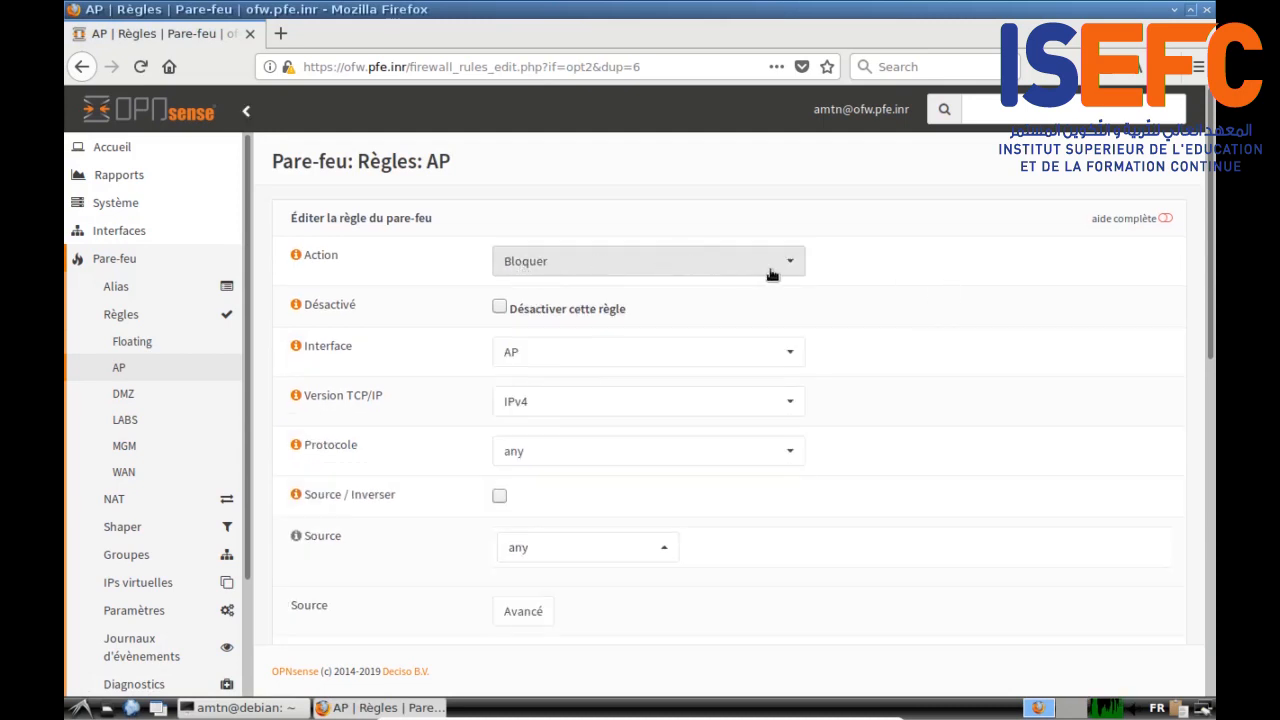
pyautogui.click(782, 359)
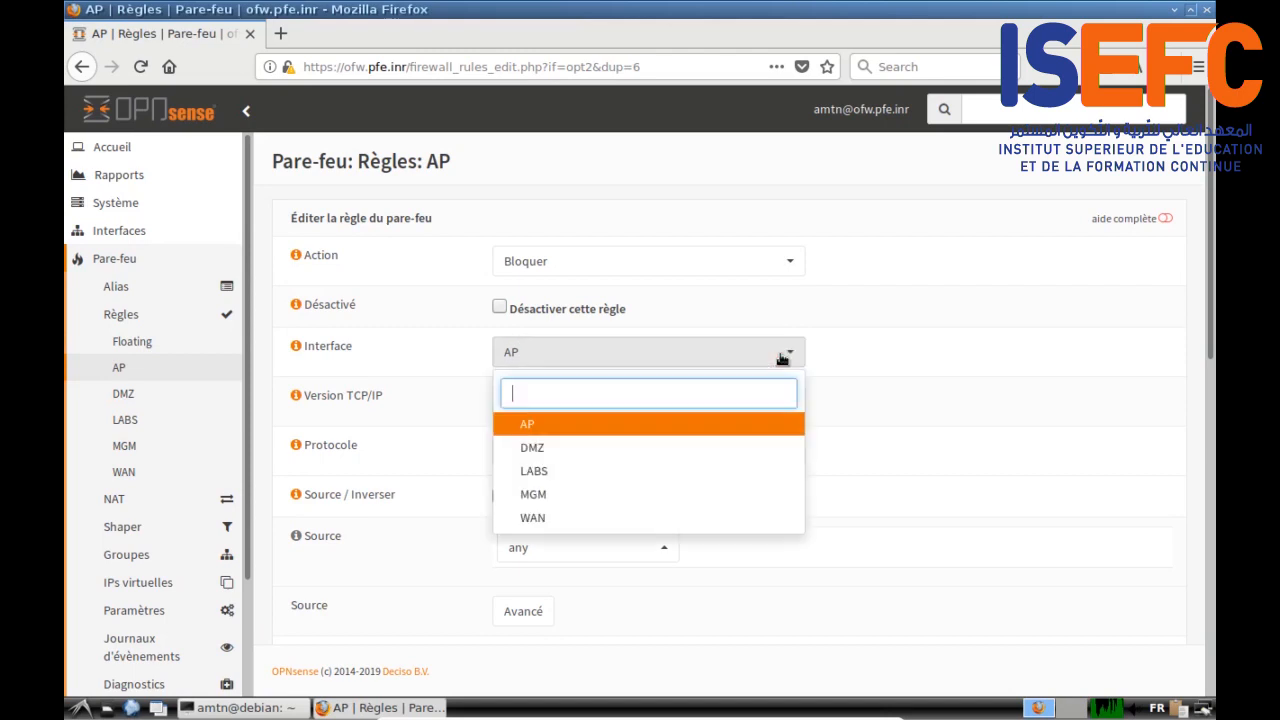
pyautogui.click(627, 451)
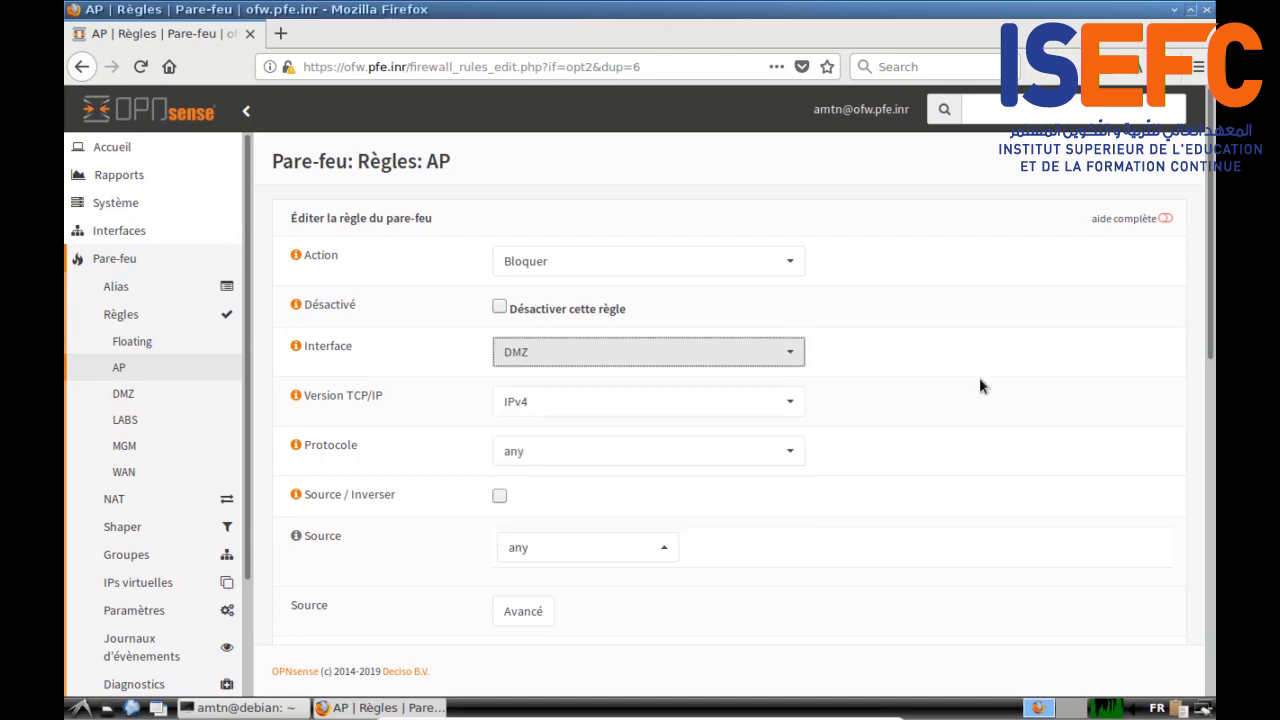
pyautogui.scroll(-4, 979, 377)
pyautogui.scroll(-3, 668, 383)
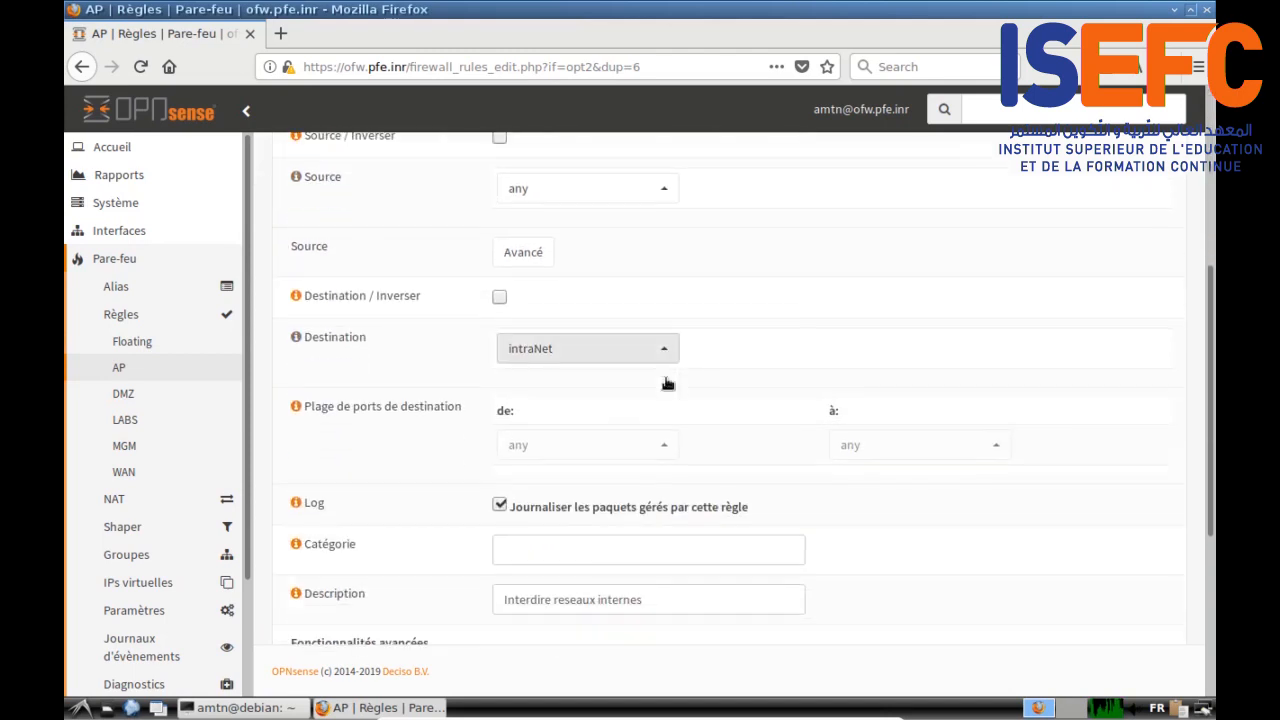
pyautogui.scroll(-6, 350, 405)
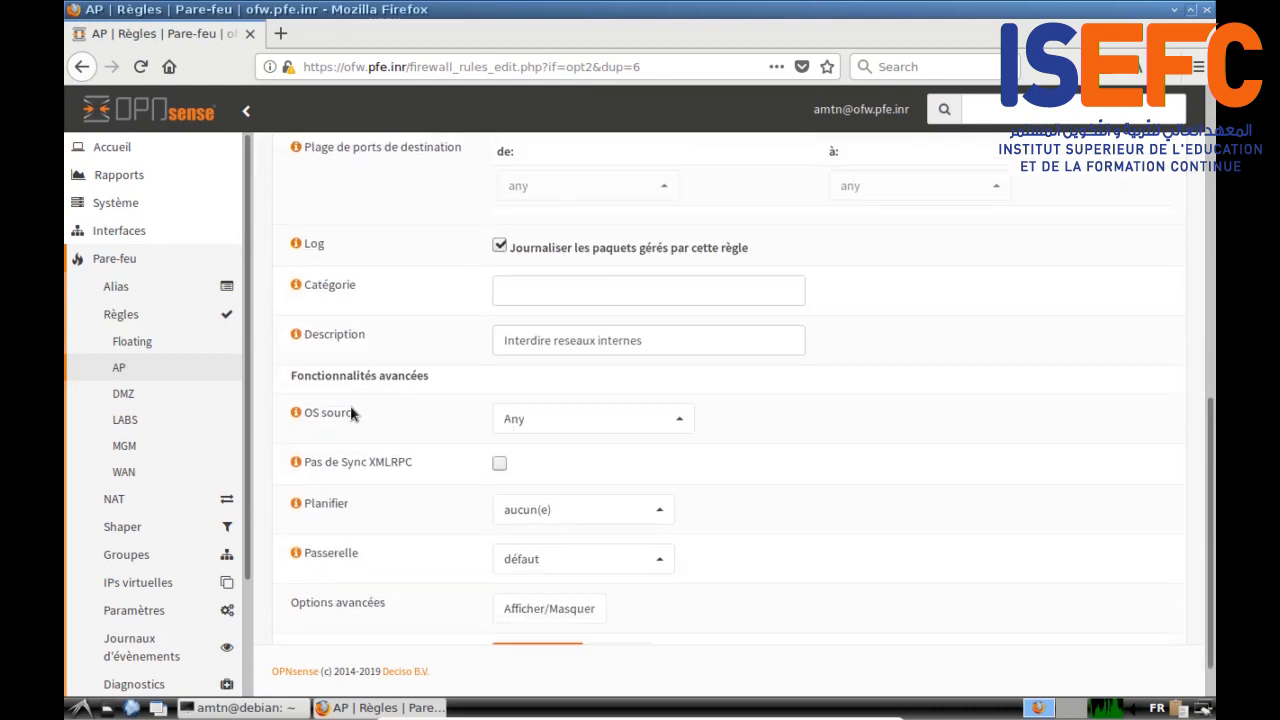
pyautogui.click(519, 600)
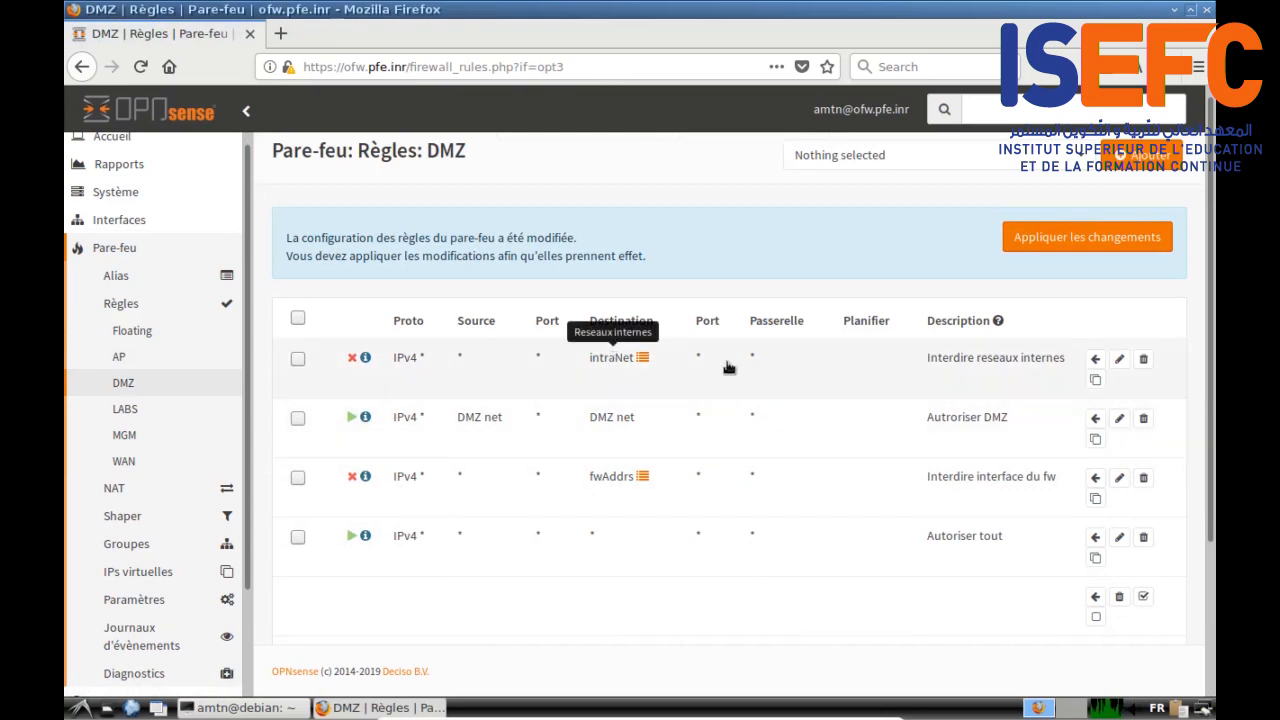
# Step: Move 'Interdire interface du fw' to the top and 'Autoriser DMZ' above 'Interdire reseaux internes', then open LABS rules
pyautogui.click(298, 478)
pyautogui.click(1095, 358)
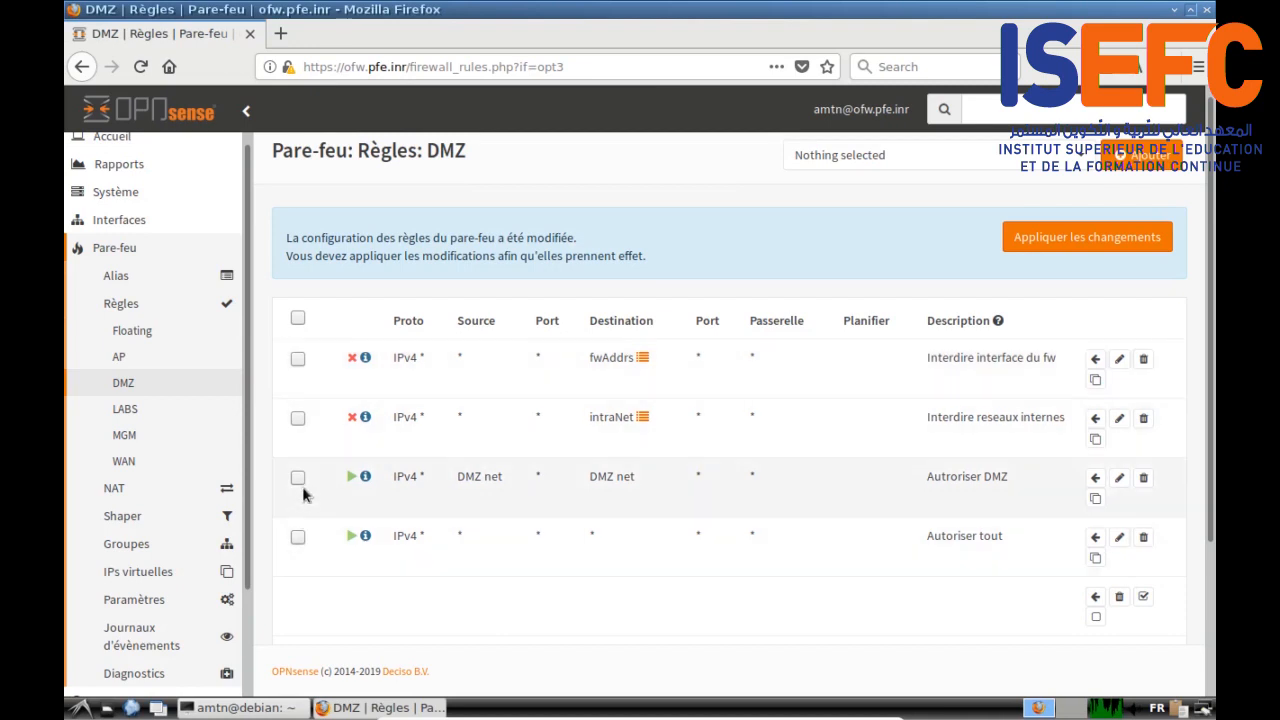
pyautogui.click(298, 477)
pyautogui.click(1096, 421)
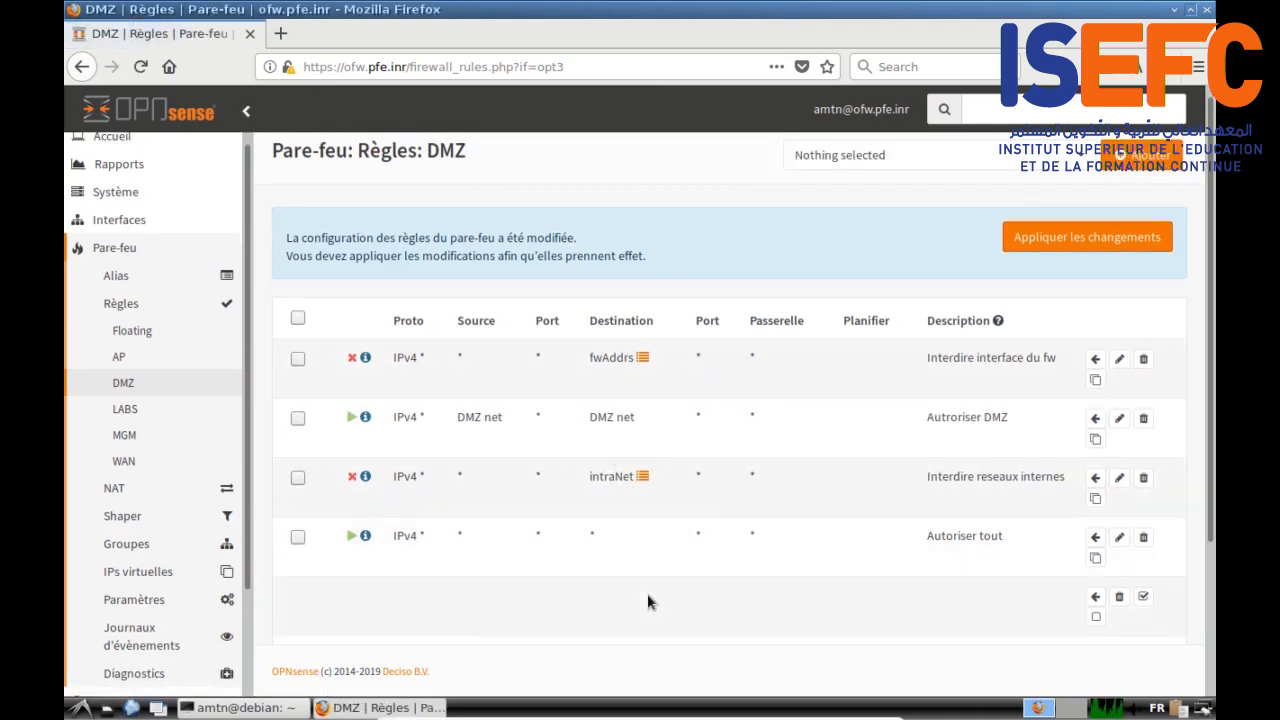
pyautogui.click(118, 356)
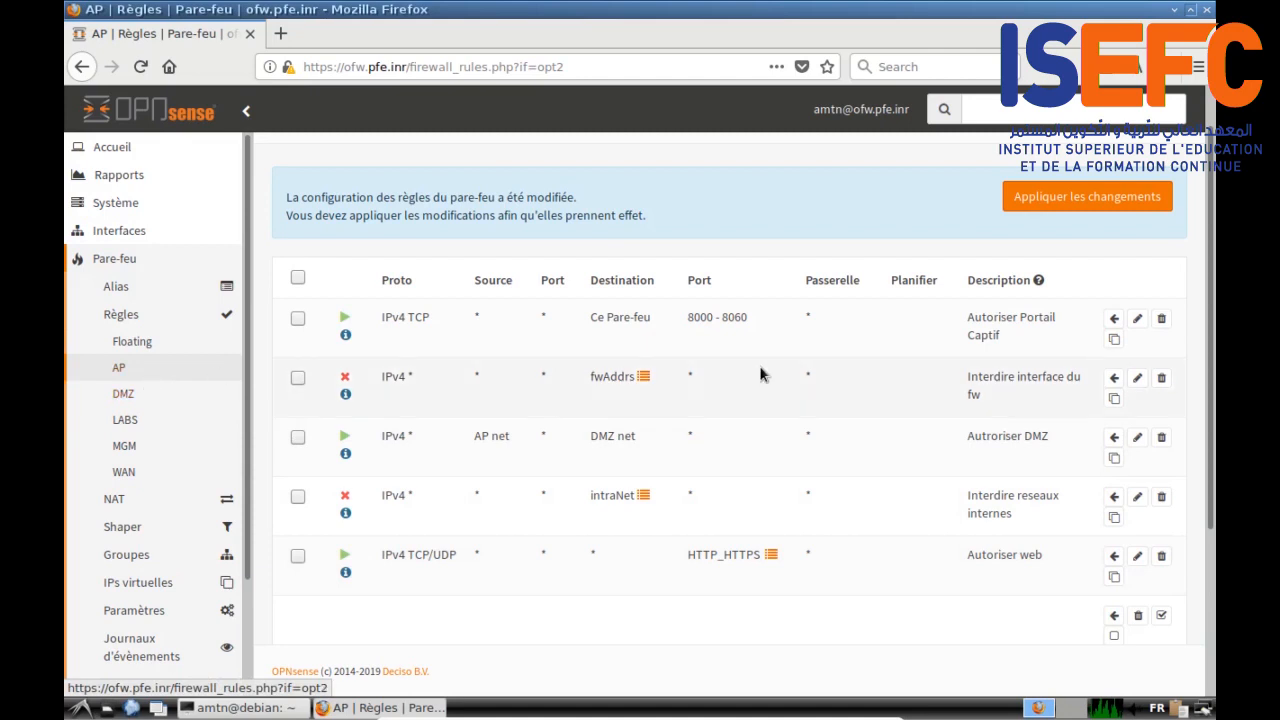
pyautogui.click(128, 423)
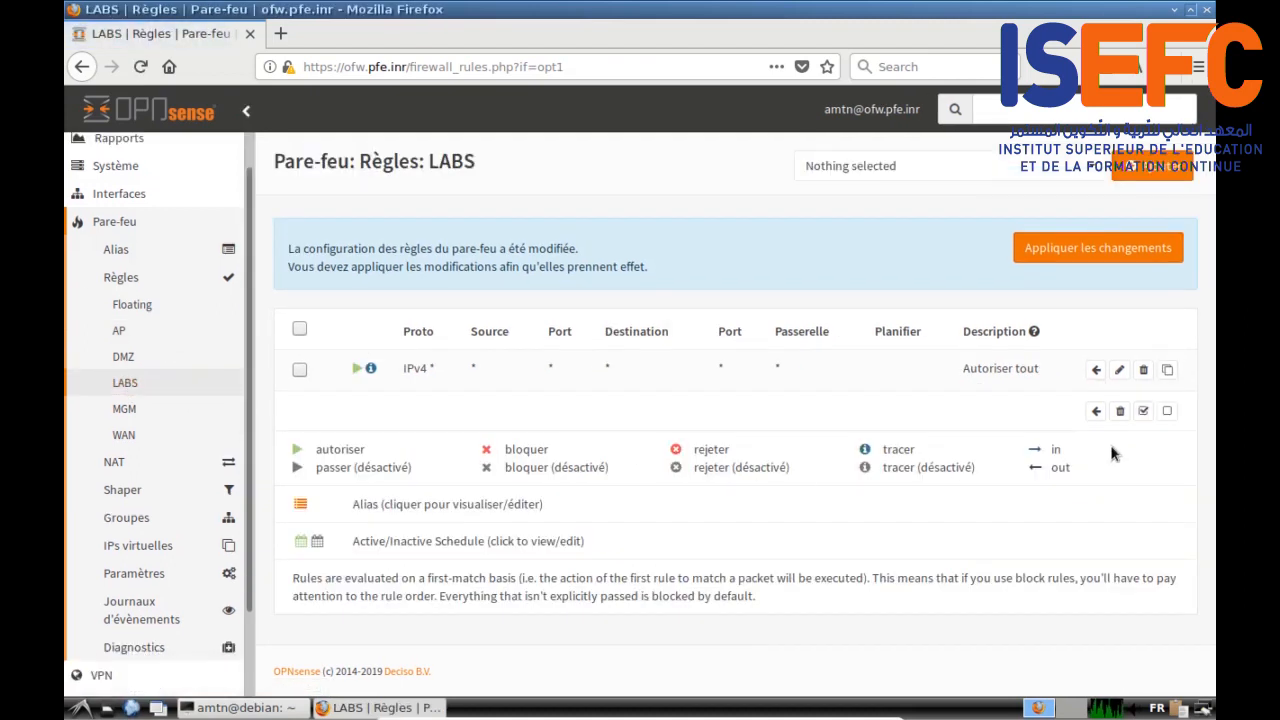
# Step: Add a new LABS rule with action Bloquer and protocol TCP/UDP
pyautogui.click(1165, 165)
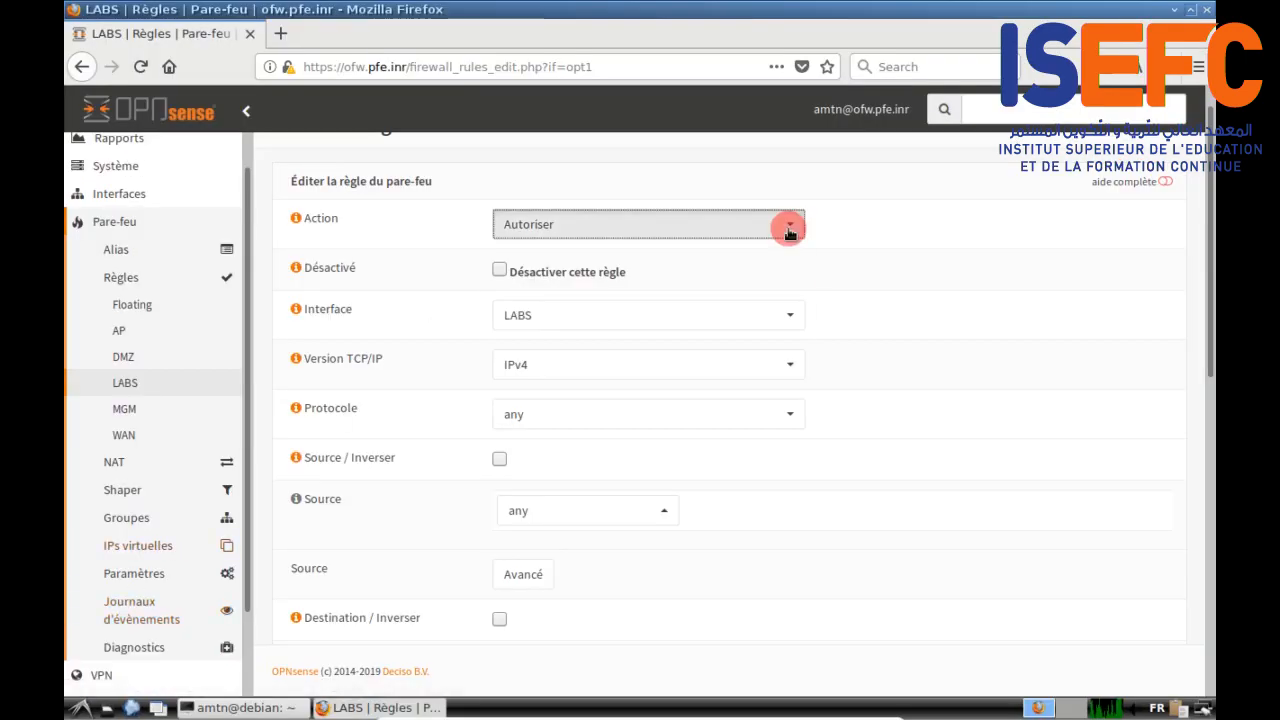
pyautogui.click(788, 227)
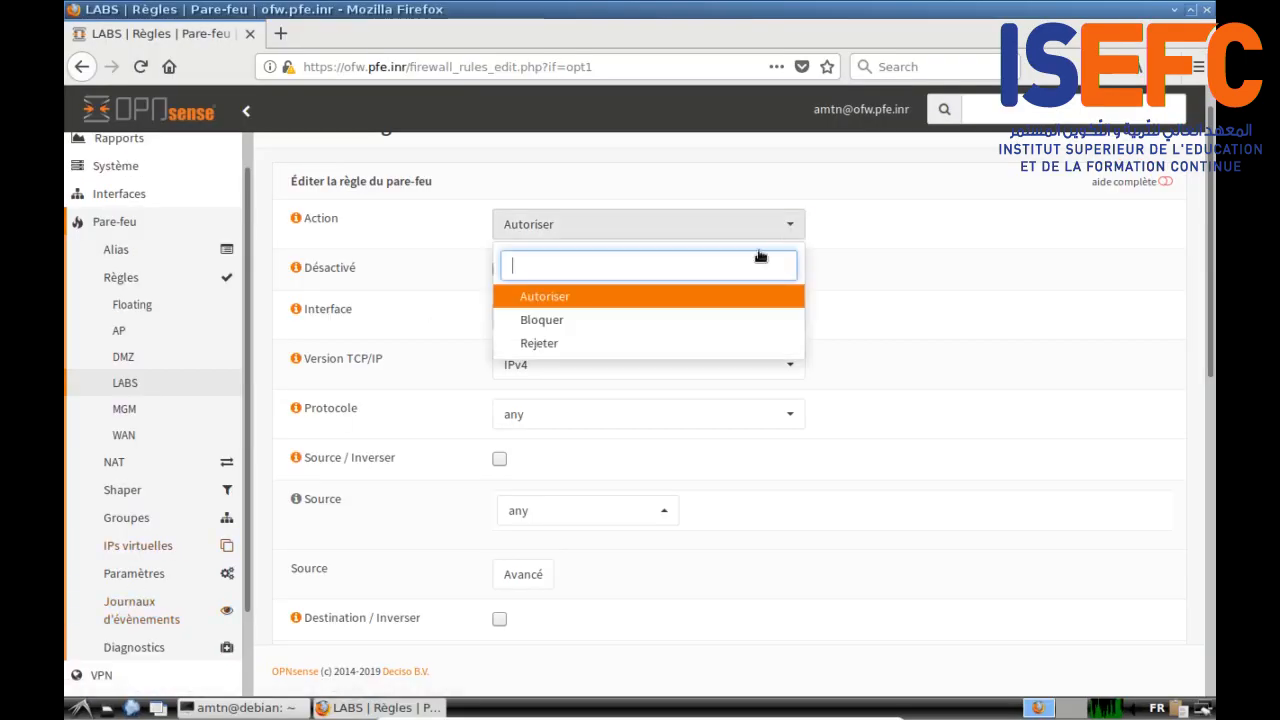
pyautogui.click(595, 321)
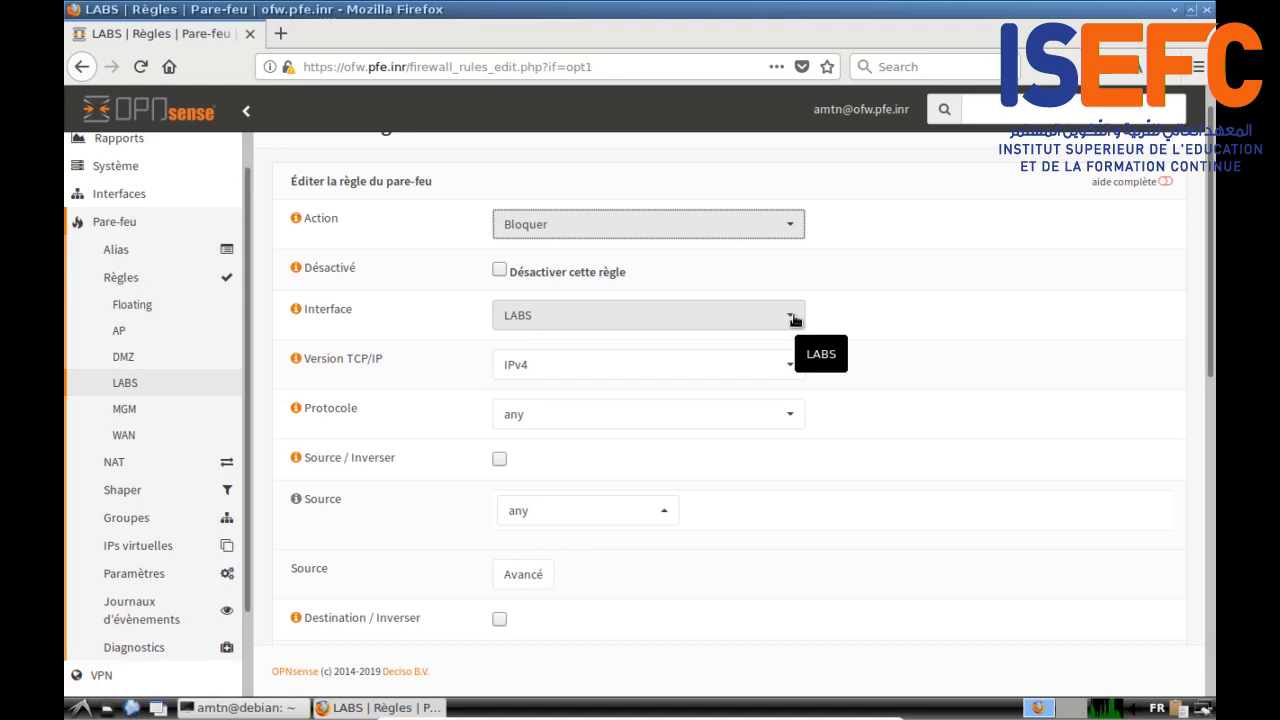
pyautogui.click(567, 417)
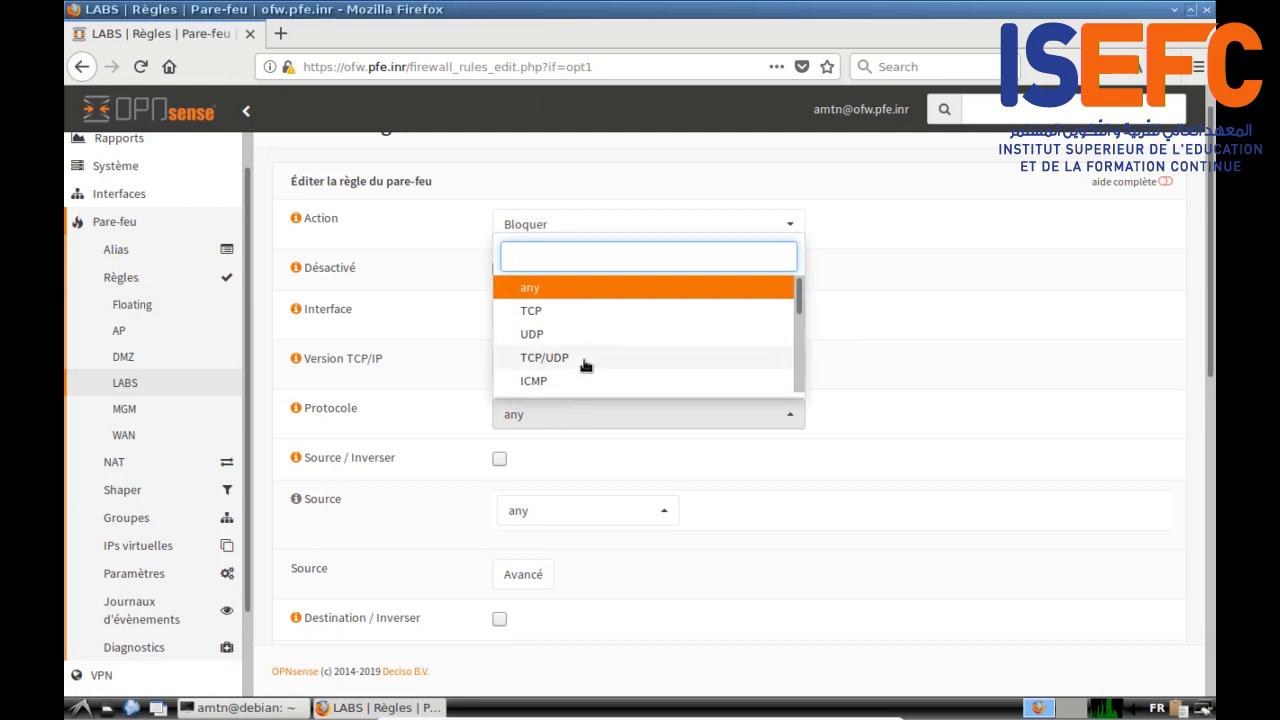
pyautogui.click(582, 360)
# Step: Keep the destination as any, set destination ports to HTTP_HTTPS, enable logging, and begin the description
pyautogui.scroll(-5, 912, 438)
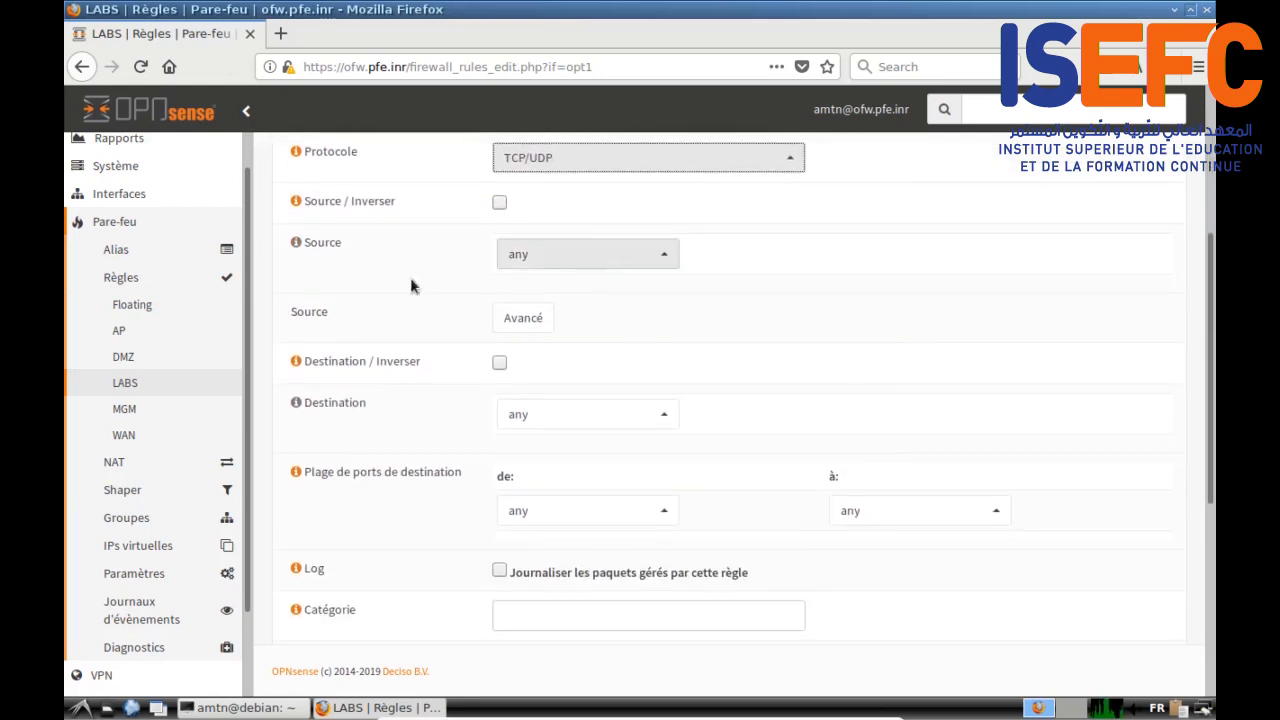
pyautogui.click(665, 416)
pyautogui.click(714, 455)
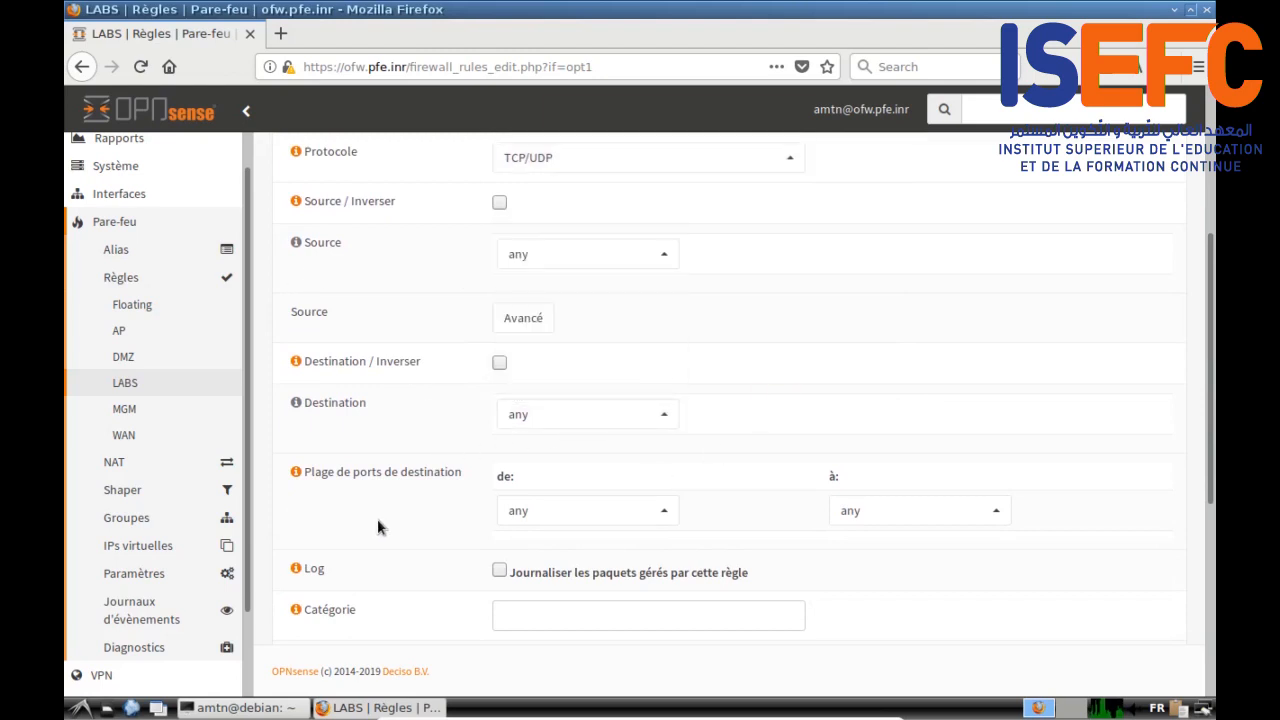
pyautogui.click(664, 513)
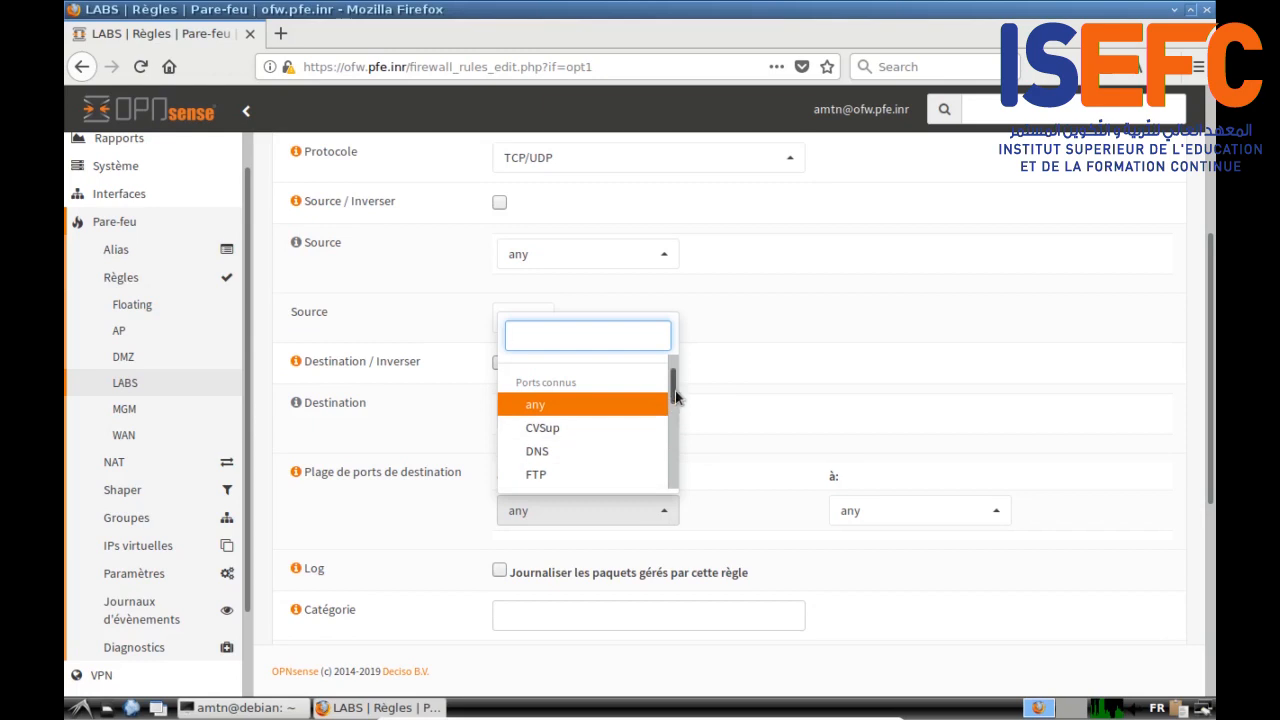
pyautogui.moveTo(673, 395); pyautogui.dragTo(675, 368)
pyautogui.click(592, 453)
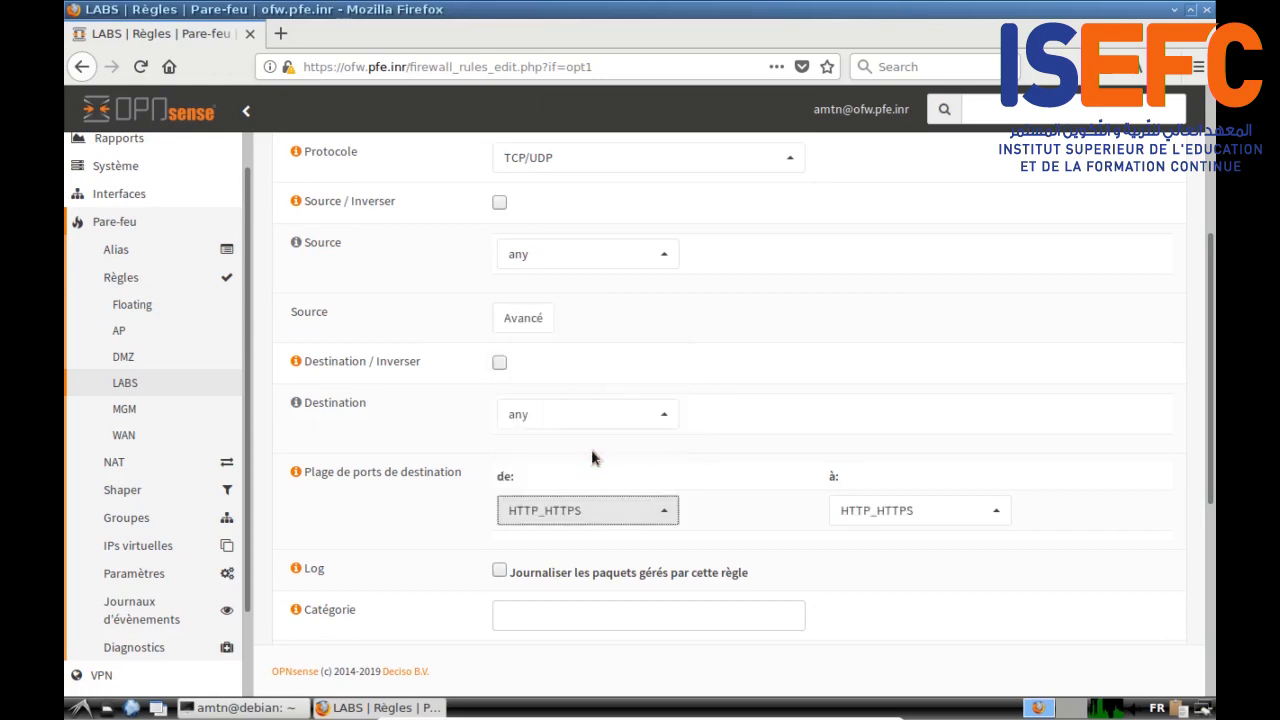
pyautogui.scroll(-3, 743, 568)
pyautogui.click(500, 417)
pyautogui.click(521, 516)
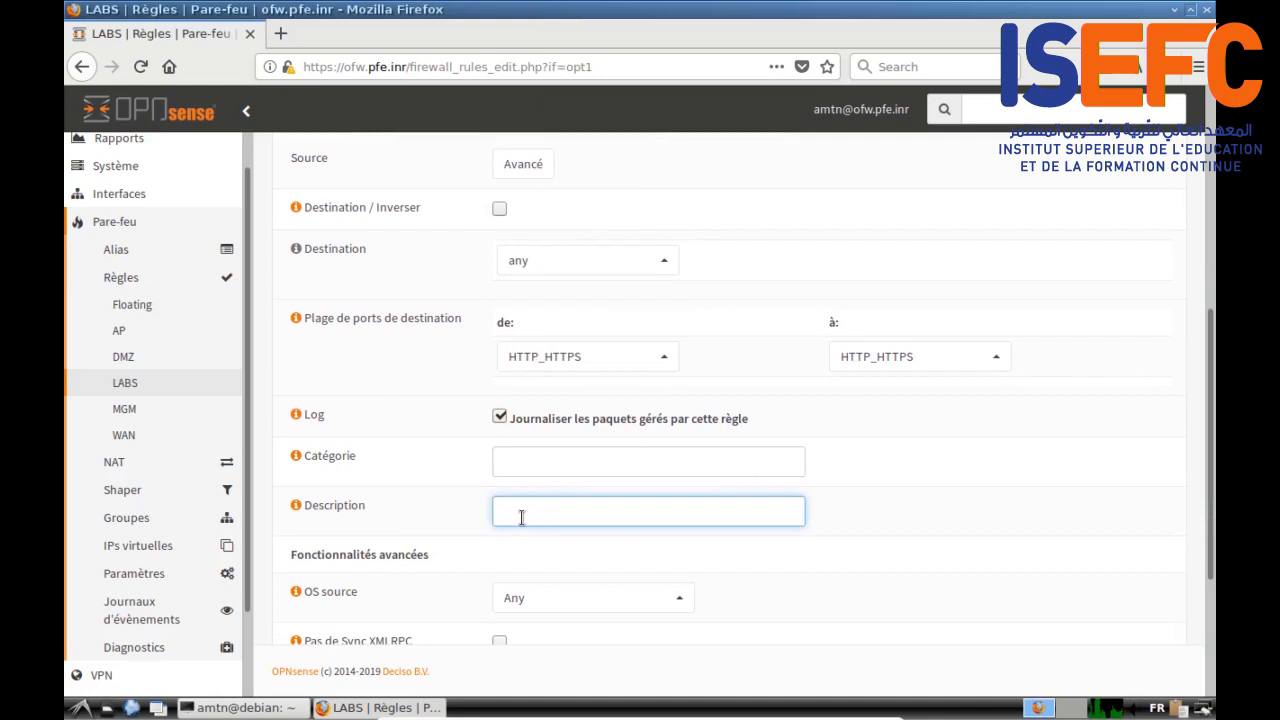
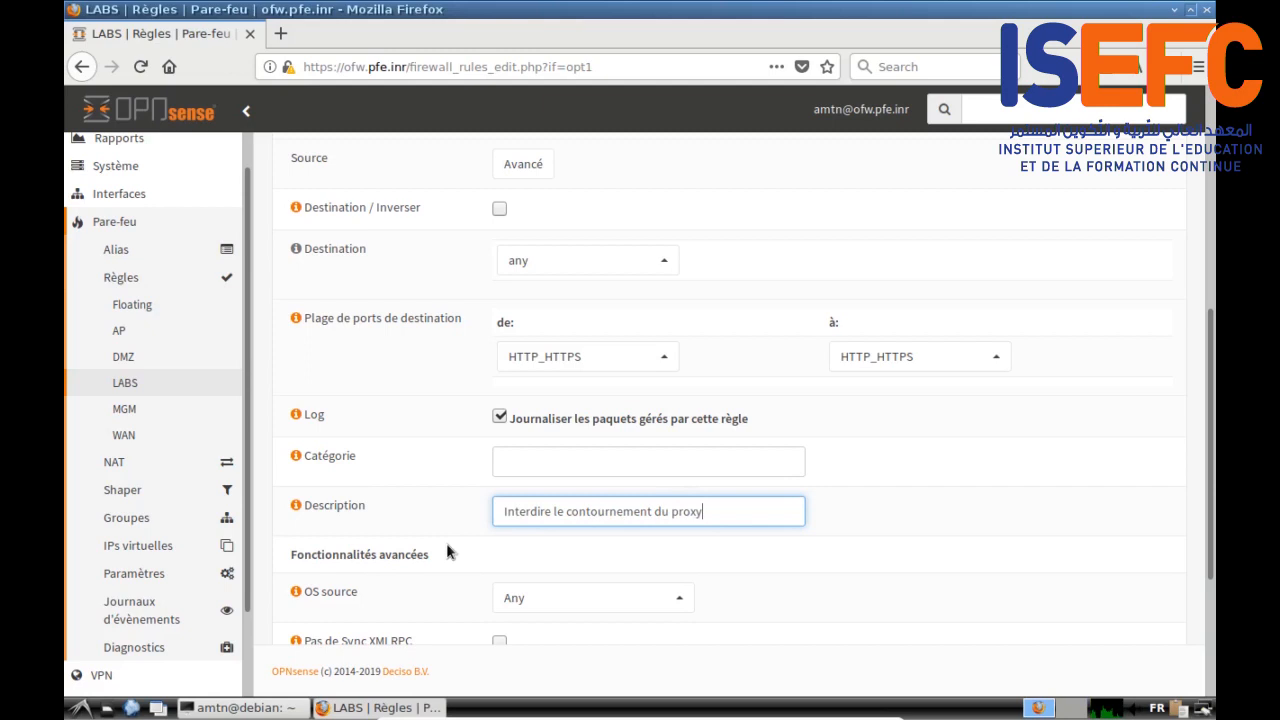
# Step: Save the block rule 'Interdire le contournement du proxy' for HTTP_HTTPS destination ports
pyautogui.scroll(-5, 448, 551)
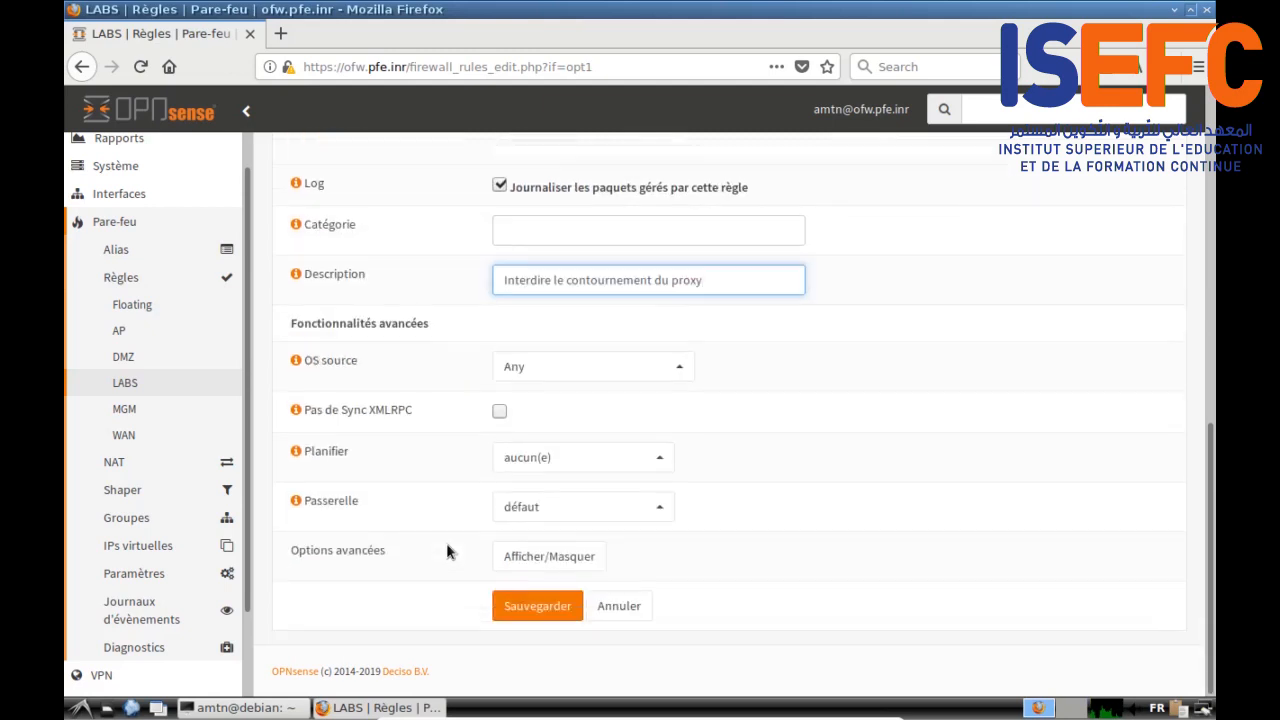
pyautogui.click(539, 609)
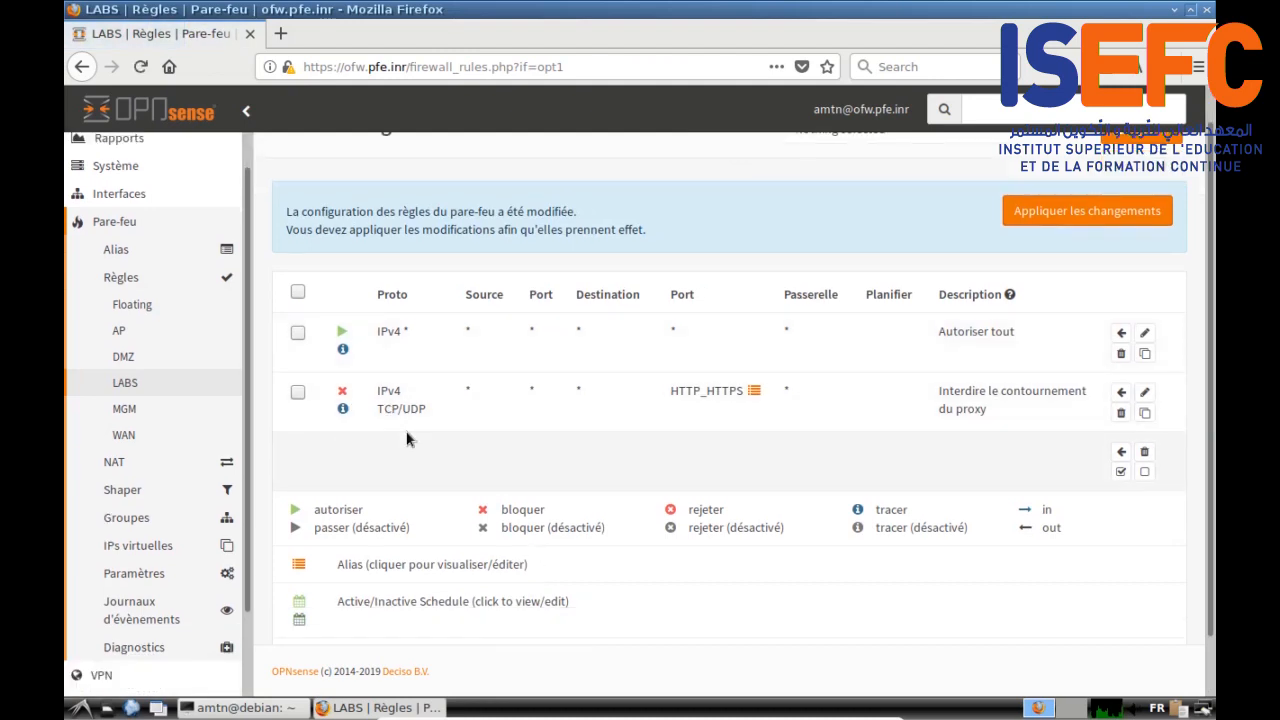
# Step: Place the proxy-bypass block rule ahead of 'Autoriser tout', then edit 'Autoriser tout'
pyautogui.click(298, 333)
pyautogui.click(1121, 455)
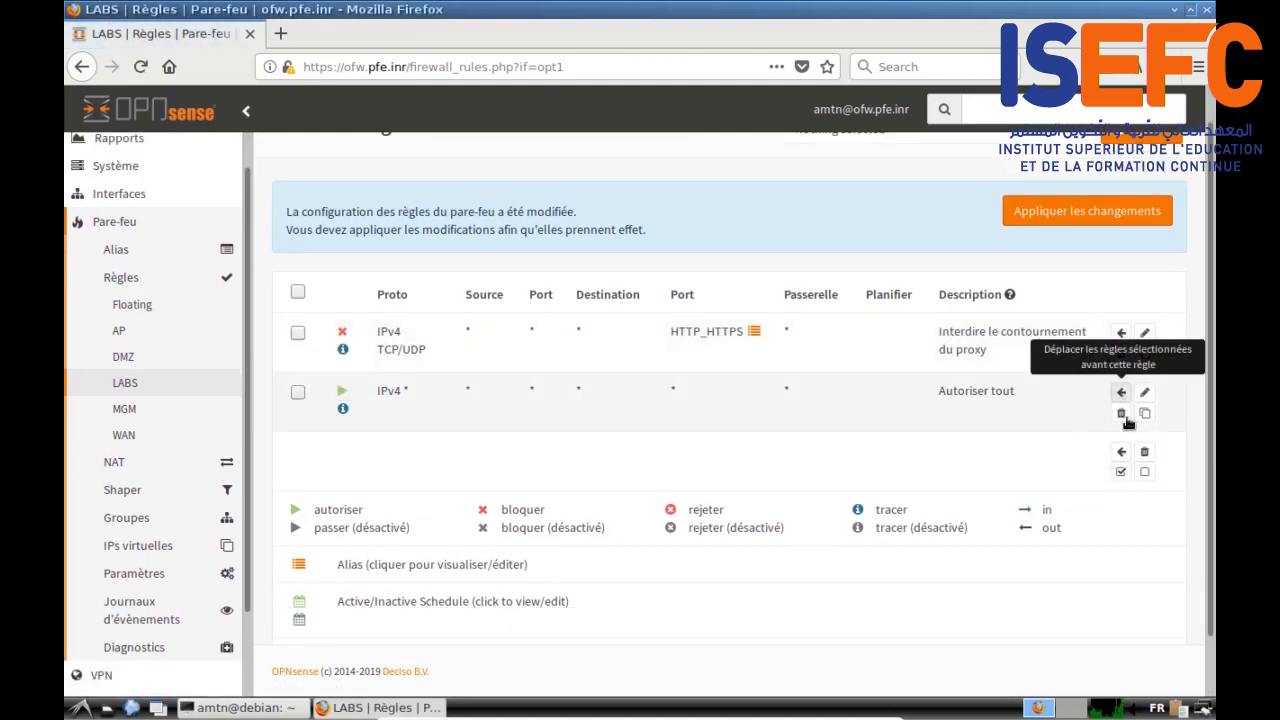
pyautogui.click(1144, 394)
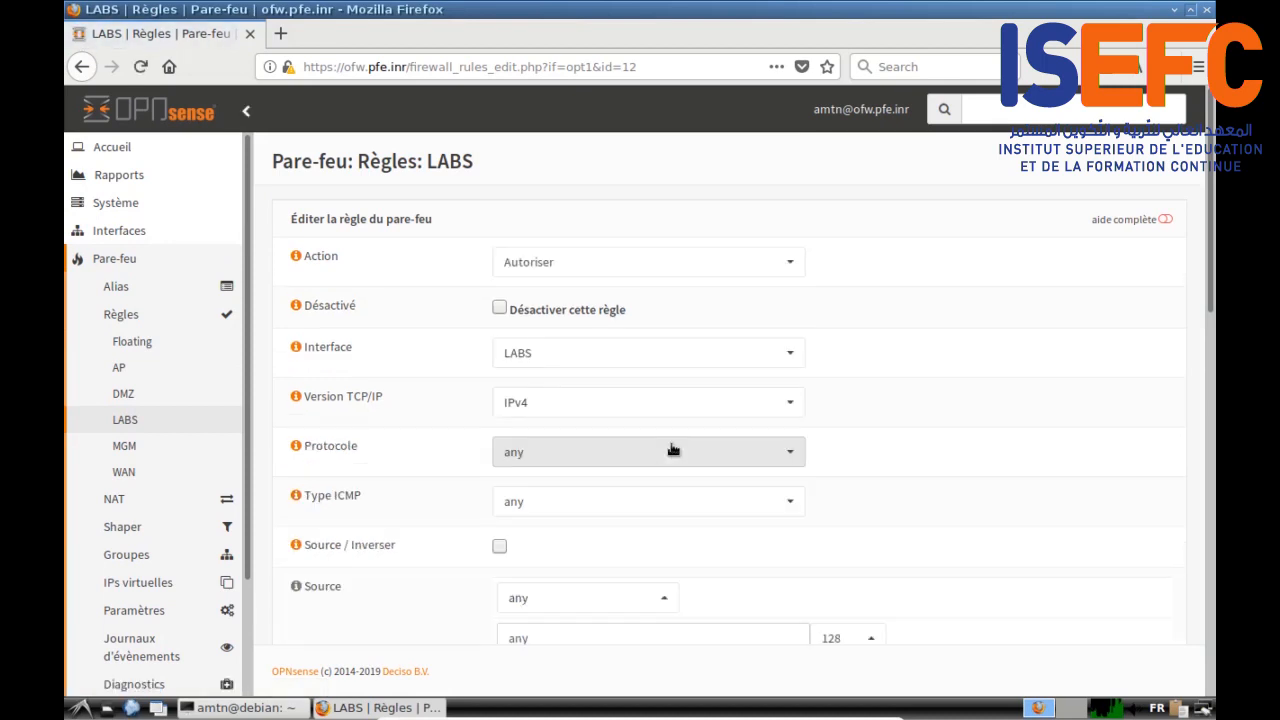
# Step: Change the catch-all rule's action to Bloquer and save it
pyautogui.scroll(-1, 800, 262)
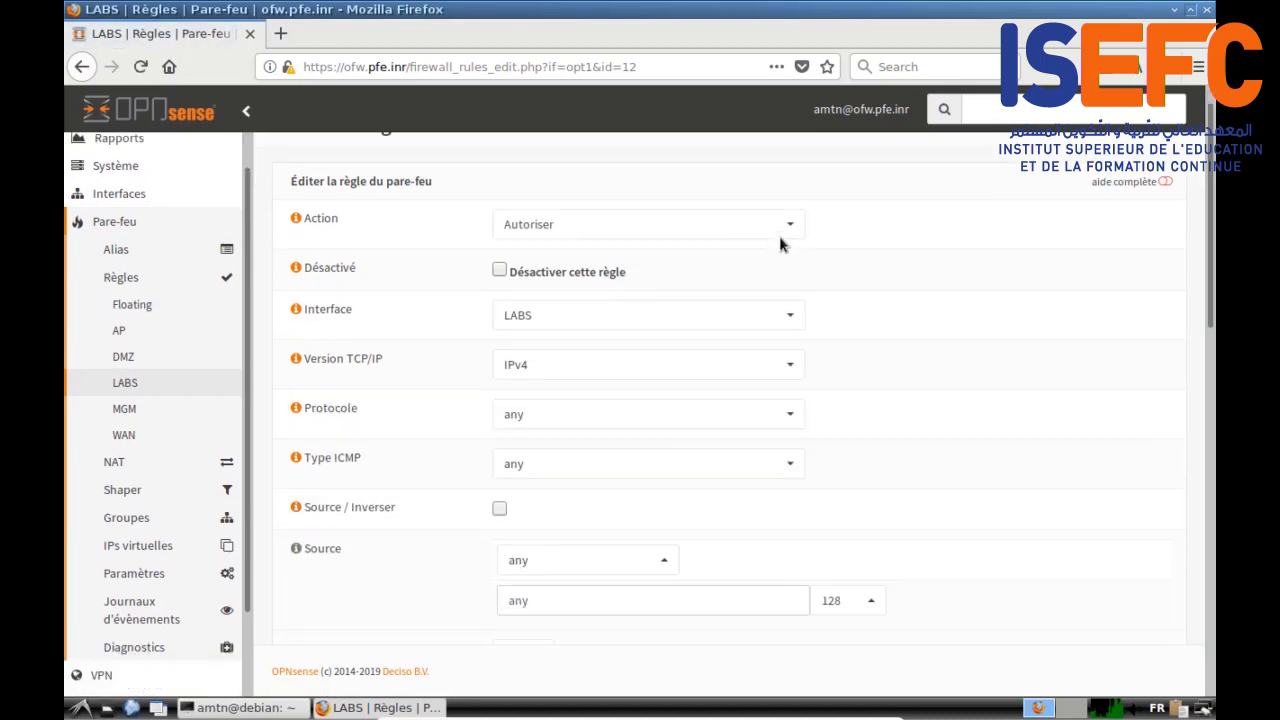
pyautogui.click(777, 225)
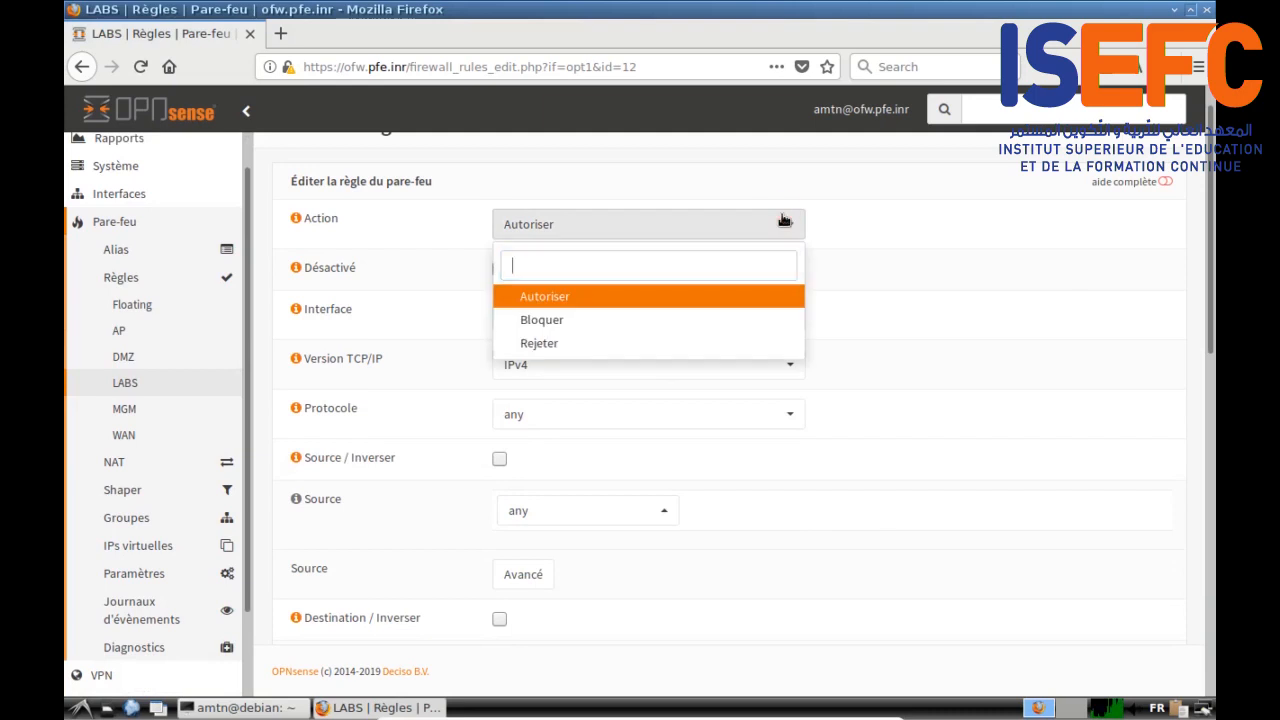
pyautogui.click(545, 320)
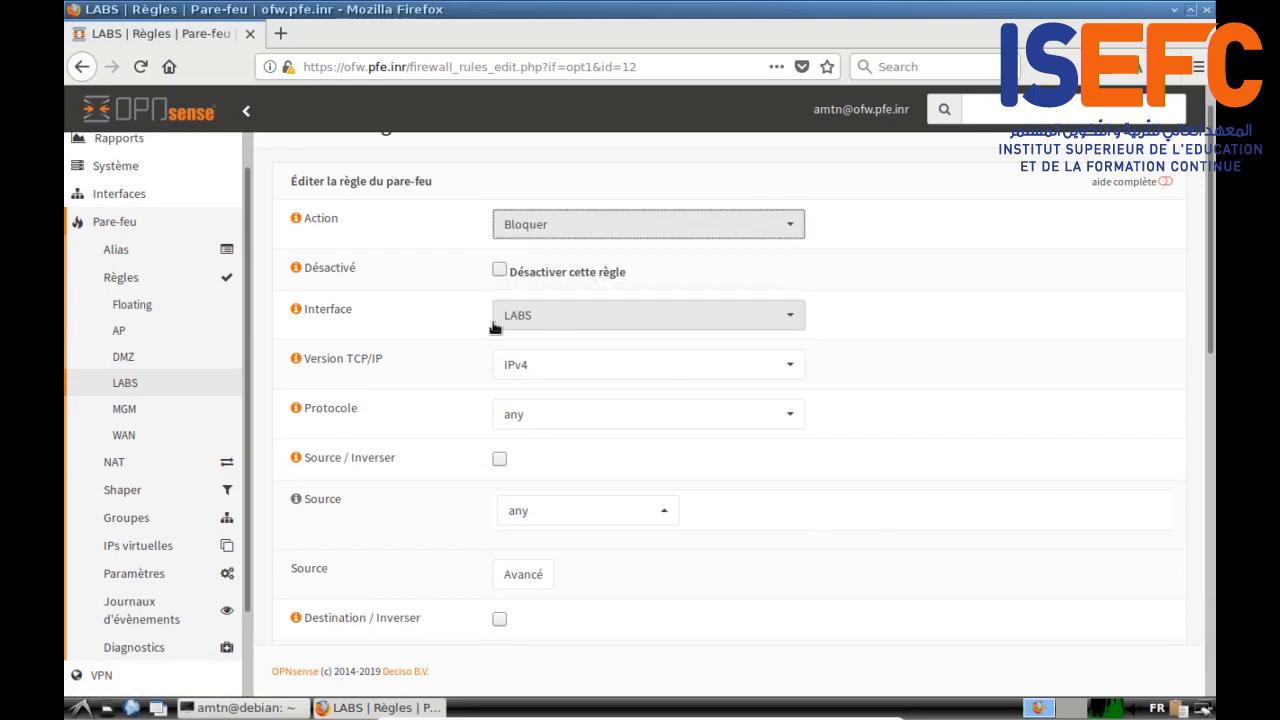
pyautogui.scroll(-10, 858, 502)
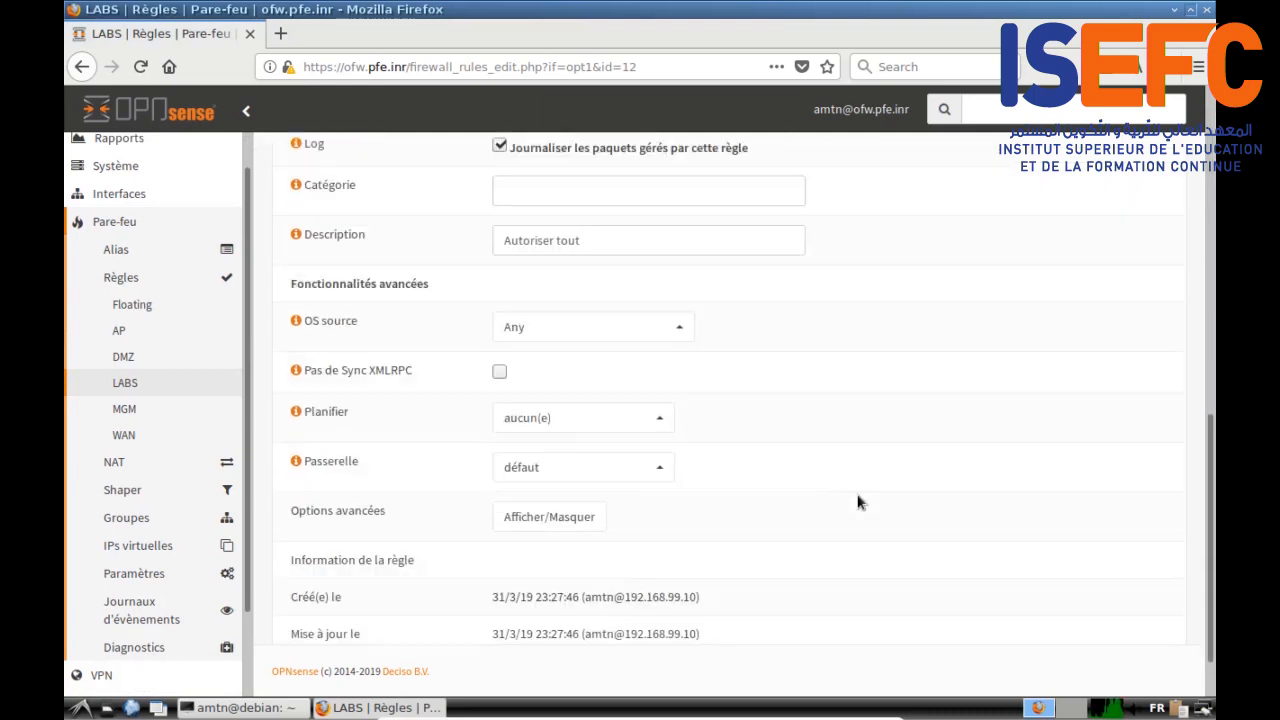
pyautogui.click(538, 607)
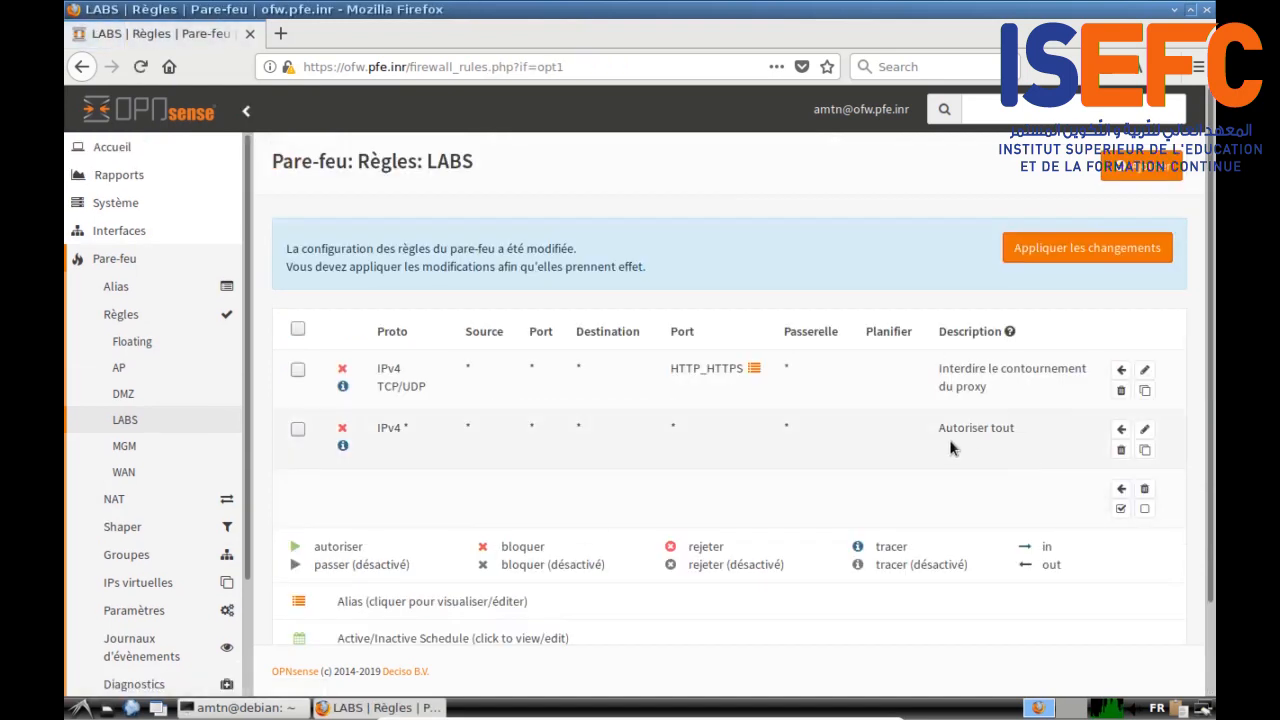
# Step: Rename the rule's description from 'Autoriser tout' to 'Interdire tout' and save again
pyautogui.scroll(-1, 949, 439)
pyautogui.click(1144, 392)
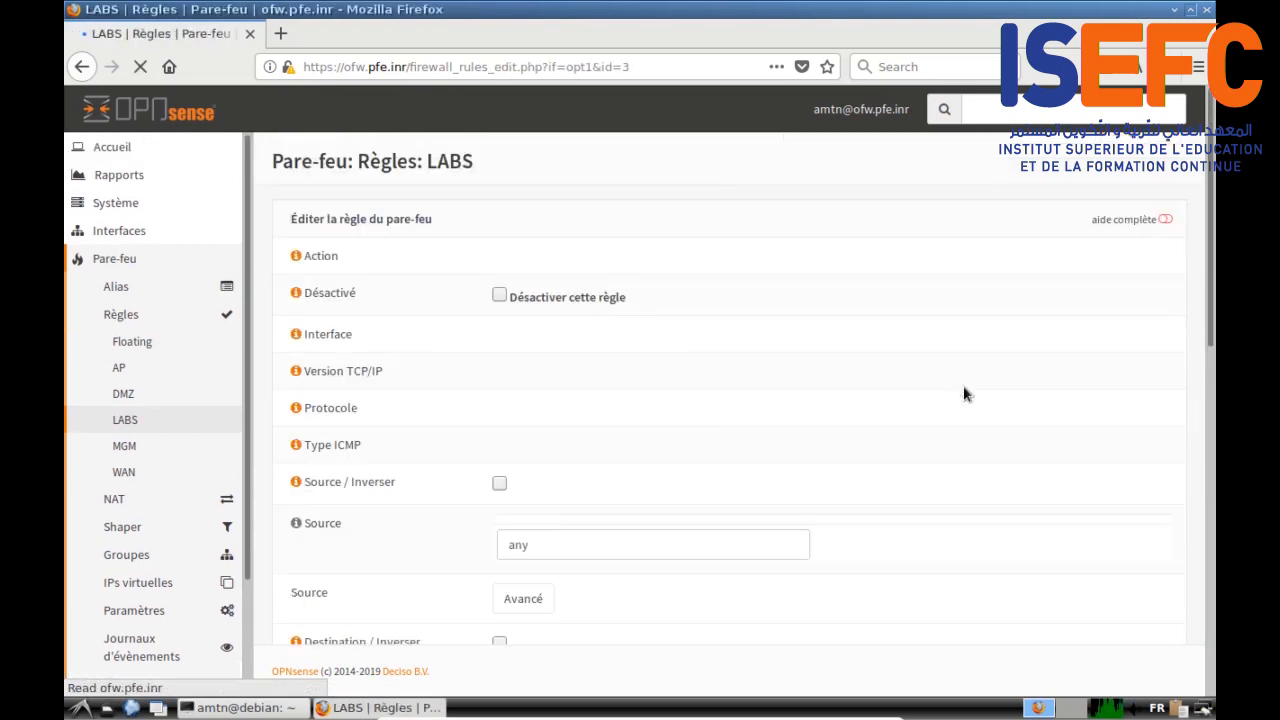
pyautogui.scroll(-5, 552, 402)
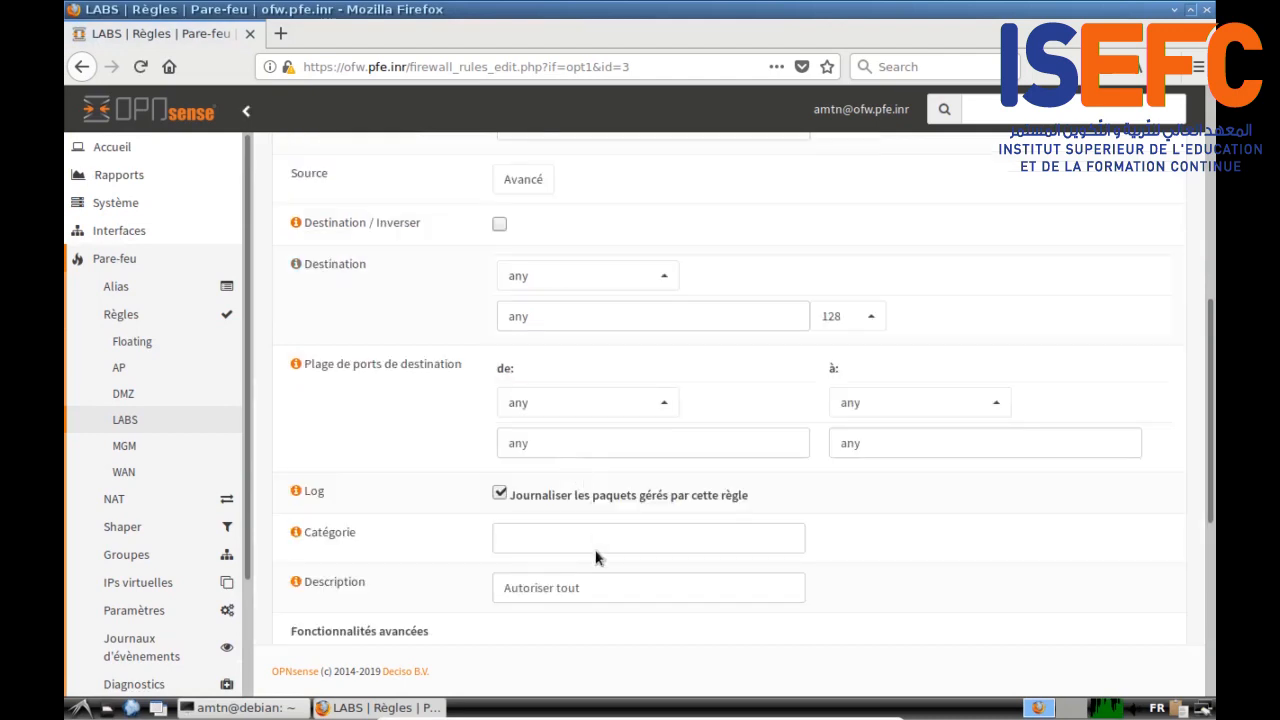
pyautogui.scroll(-2, 584, 541)
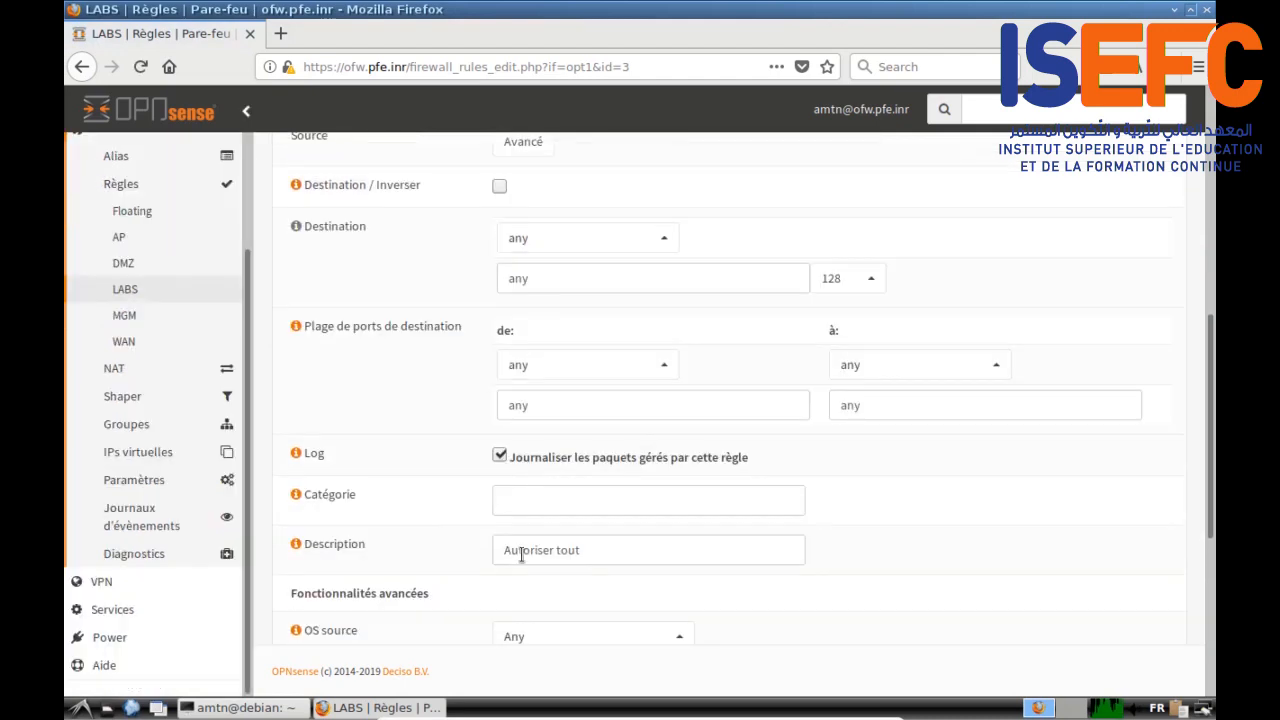
pyautogui.scroll(-3, 521, 553)
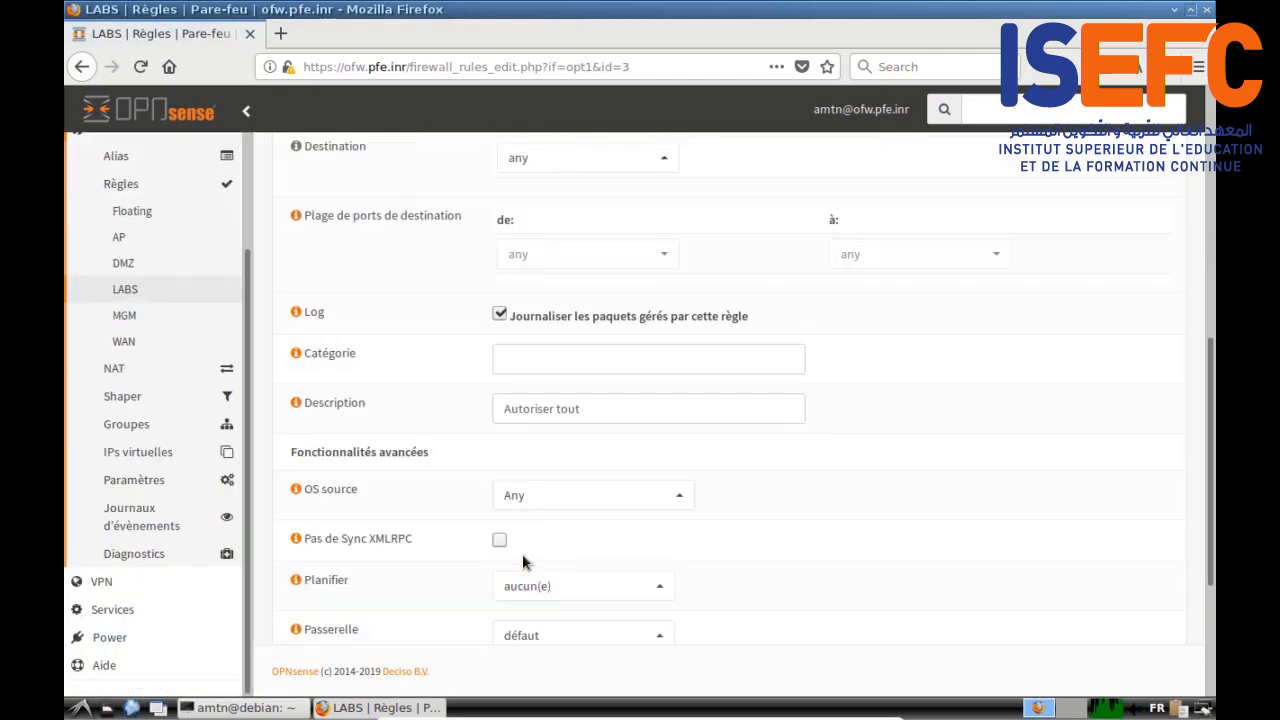
pyautogui.doubleClick(540, 413)
pyautogui.press('BackSpace')
pyautogui.write('Interdire')
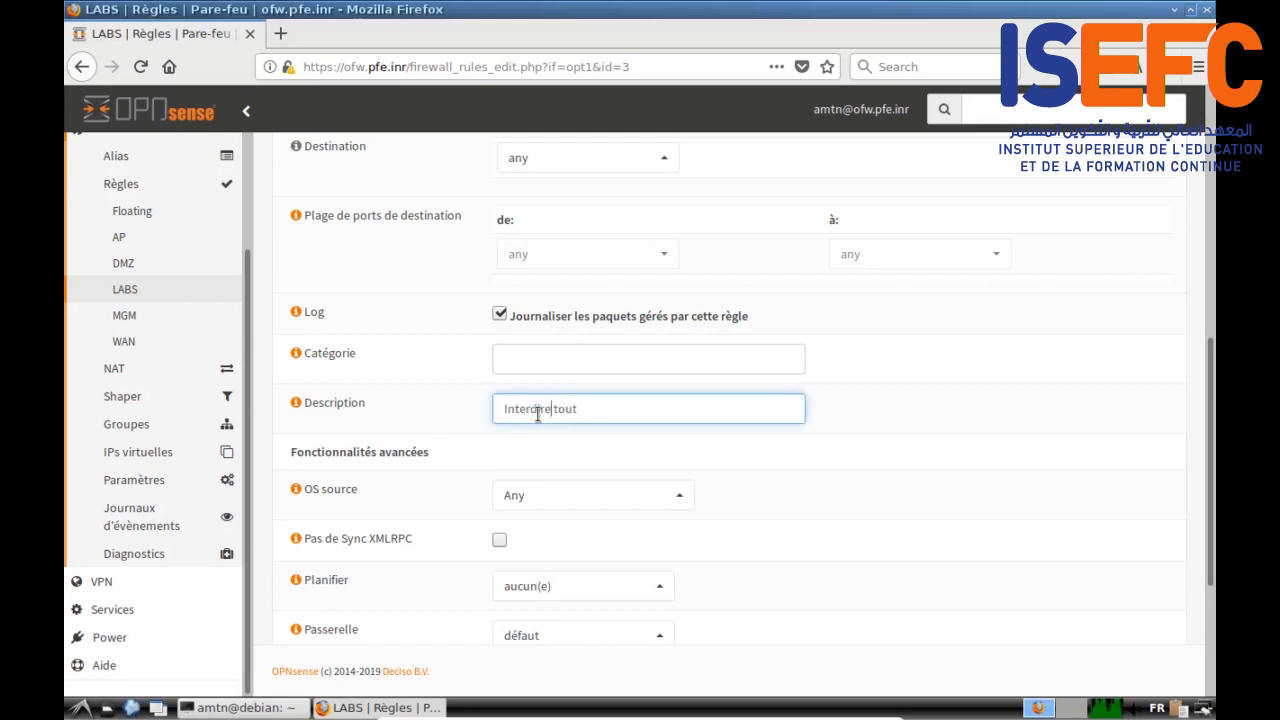
pyautogui.scroll(-5, 477, 580)
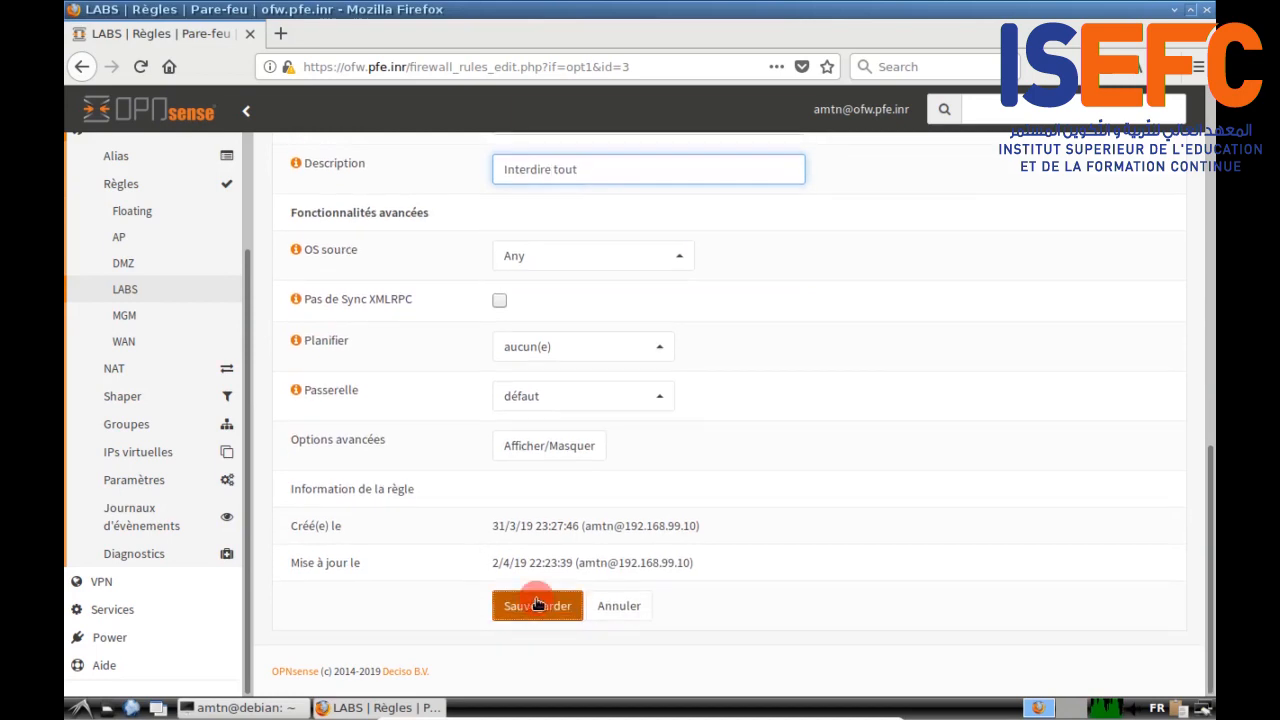
pyautogui.click(530, 600)
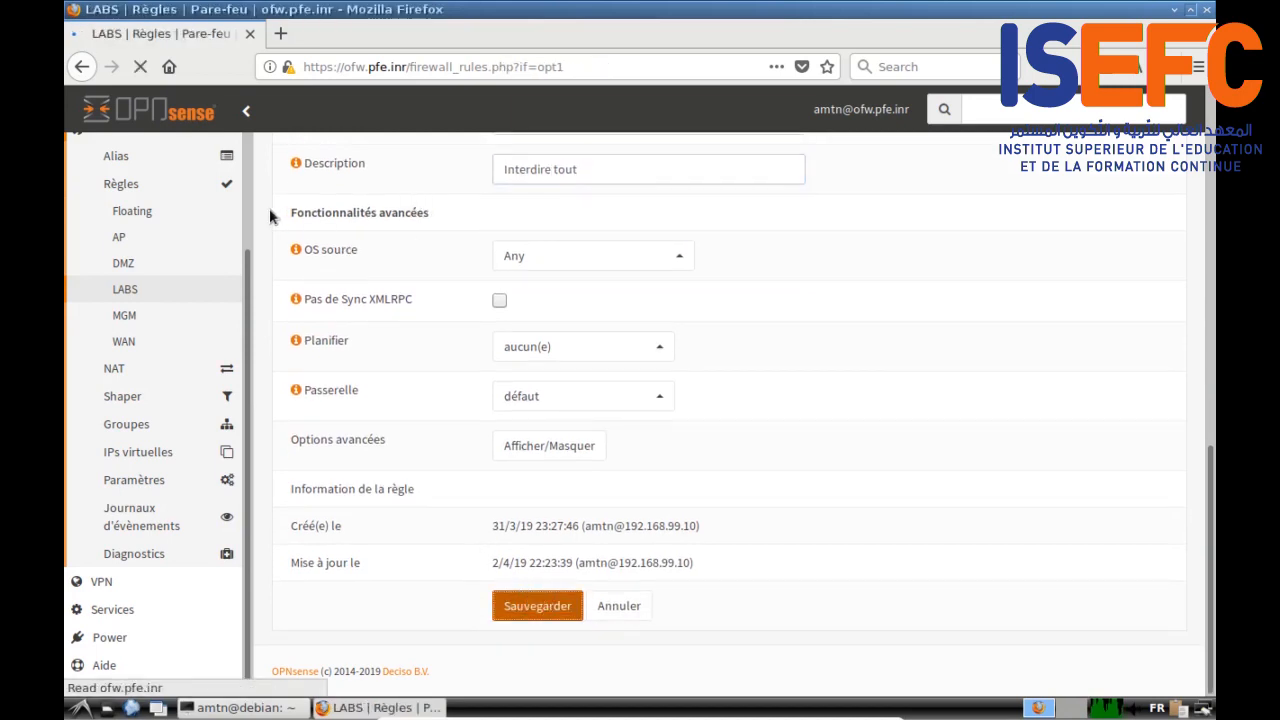
pyautogui.scroll(-1, 698, 471)
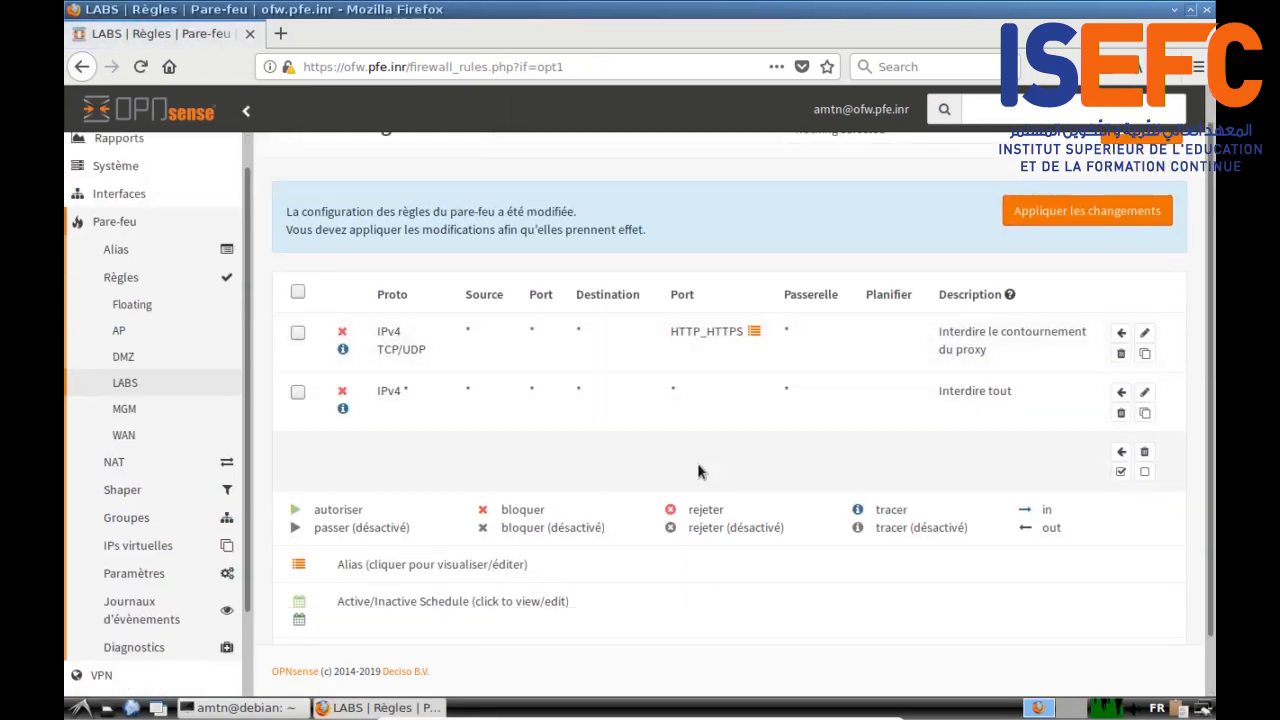
# Step: Start a new LABS firewall rule with protocol TCP/UDP
pyautogui.scroll(1, 908, 446)
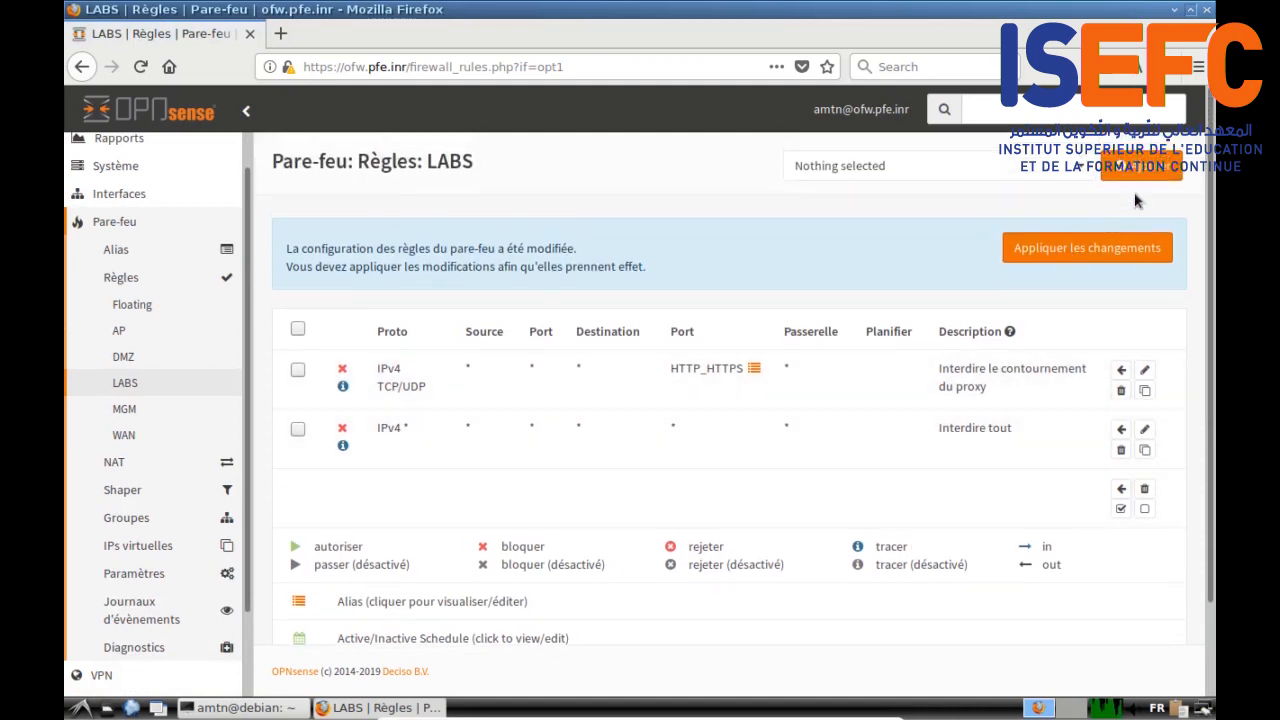
pyautogui.click(1145, 175)
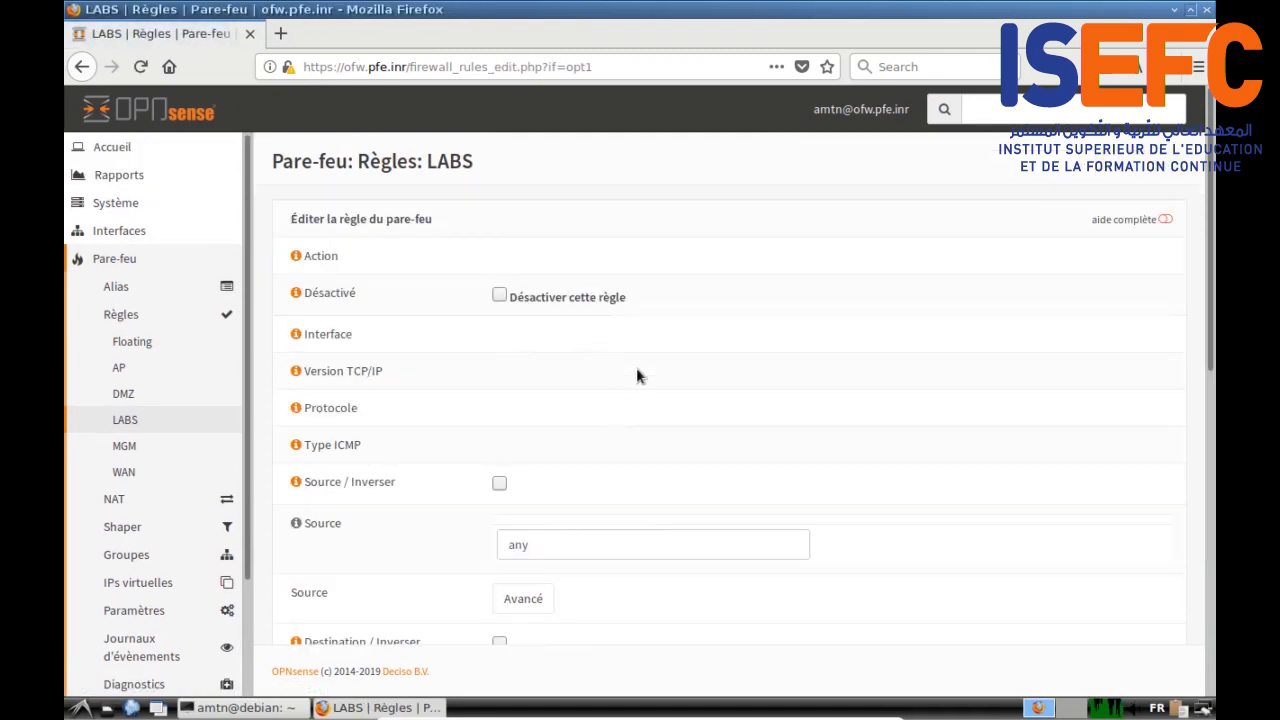
pyautogui.scroll(-1, 452, 403)
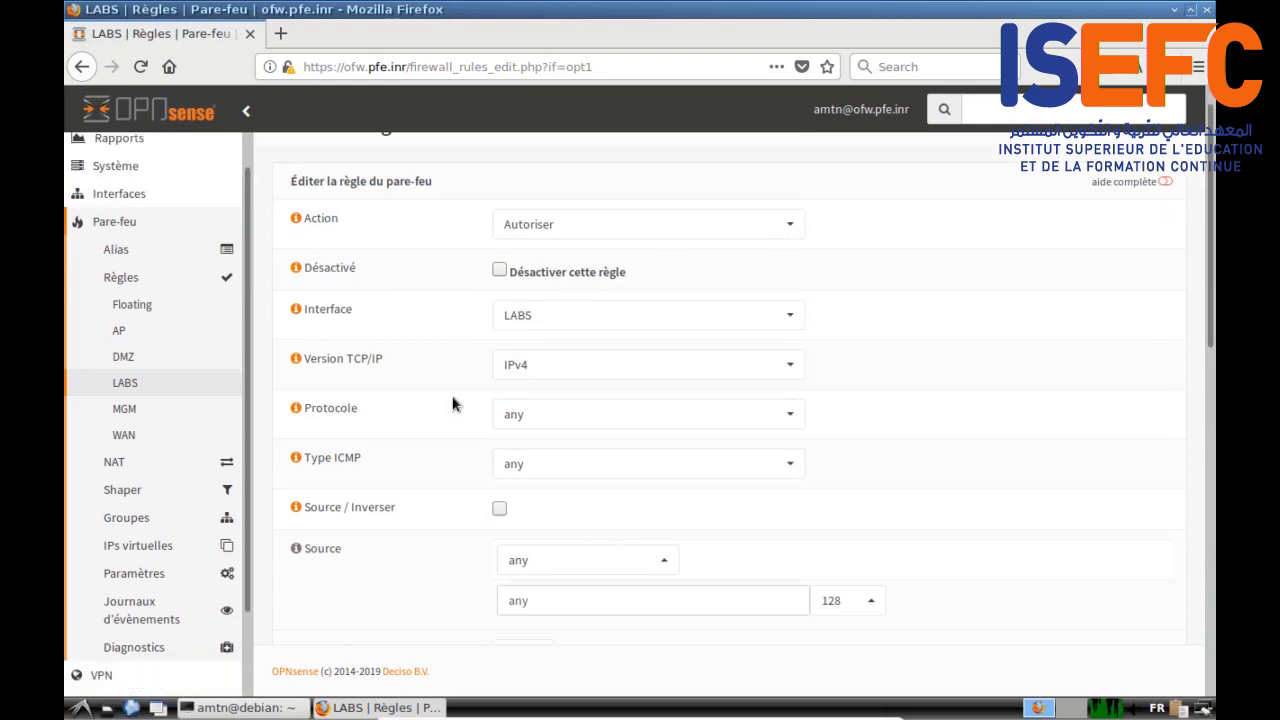
pyautogui.scroll(-2, 452, 403)
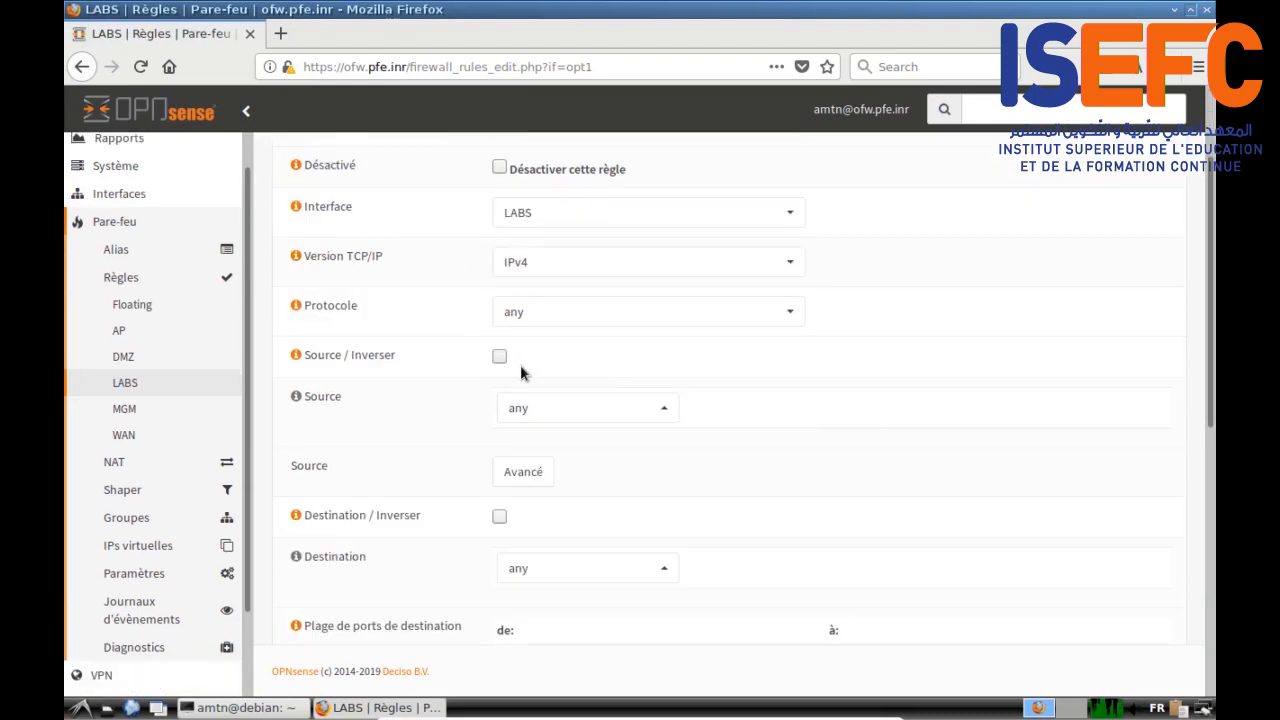
pyautogui.click(583, 310)
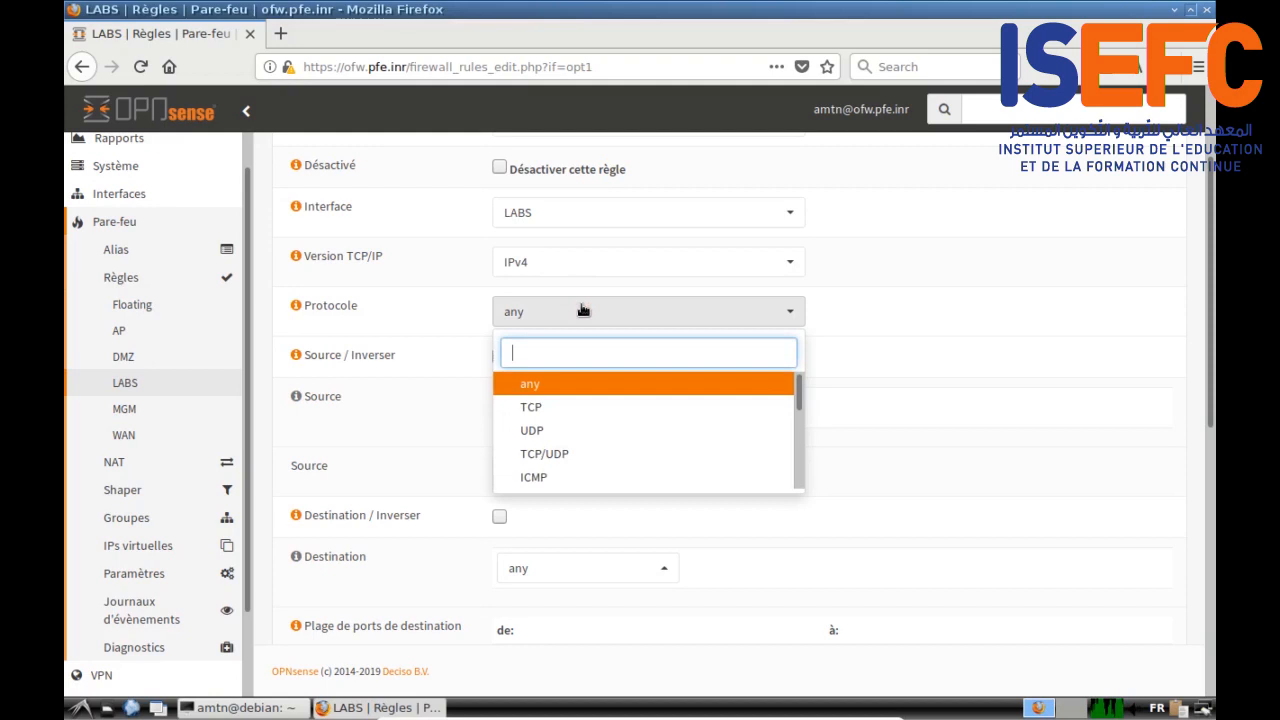
pyautogui.click(518, 318)
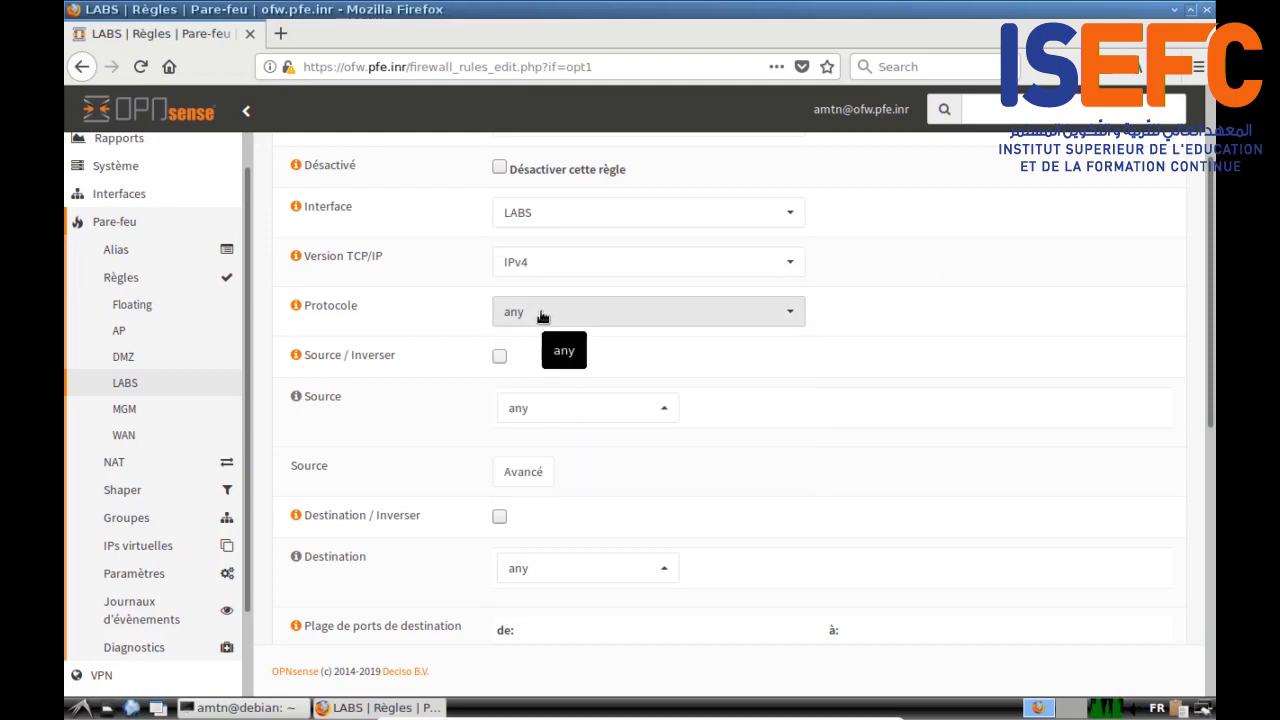
pyautogui.click(541, 316)
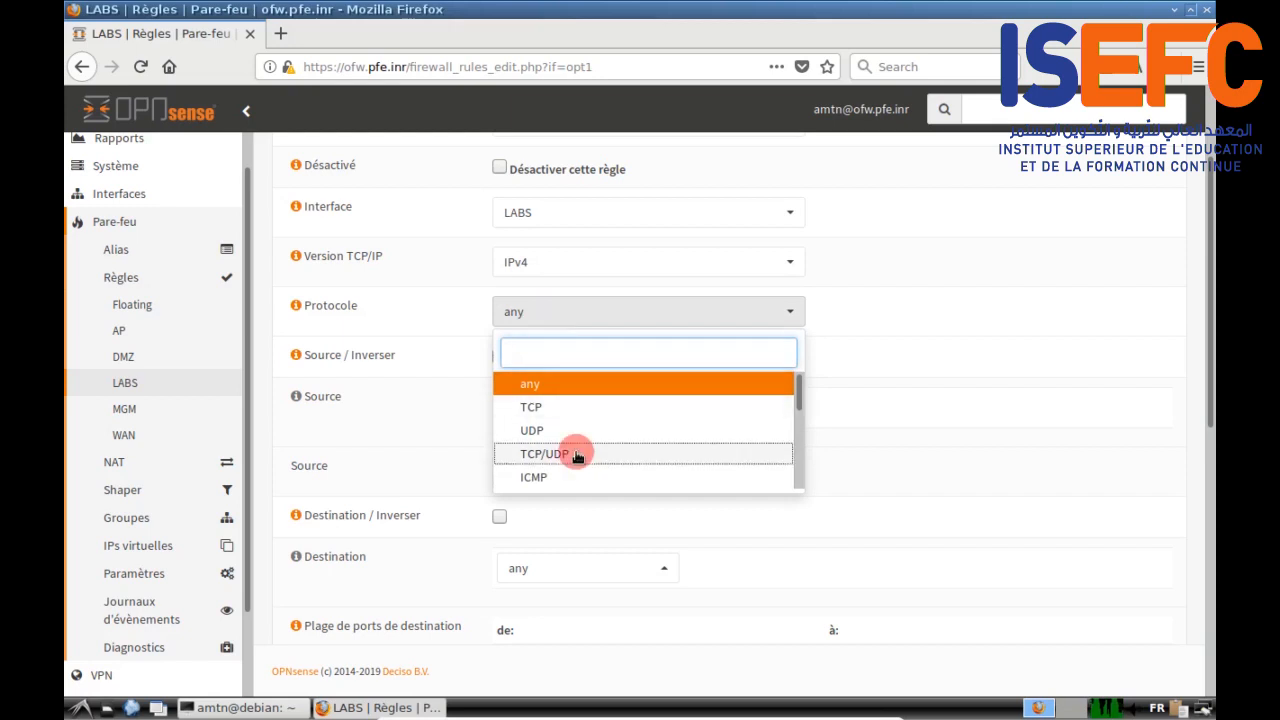
pyautogui.click(610, 450)
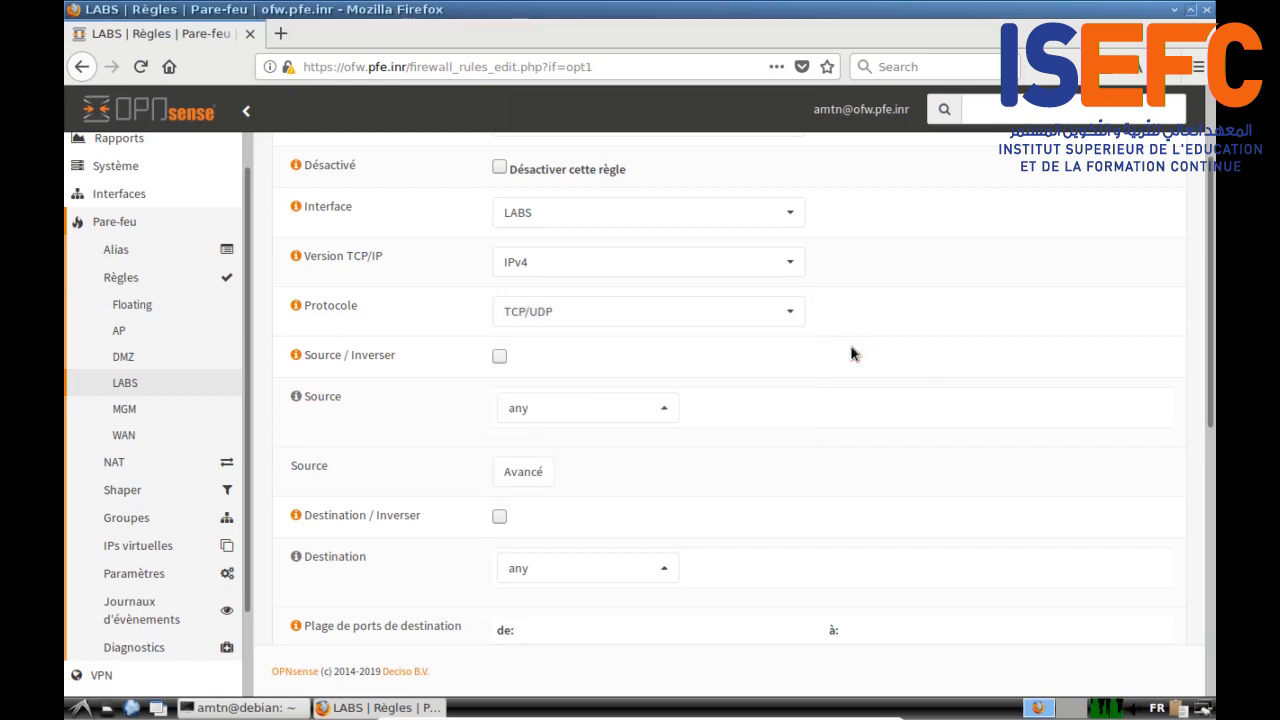
# Step: Set the rule's source to LABS net and destination to LABS adresse
pyautogui.scroll(-2, 852, 353)
pyautogui.click(662, 306)
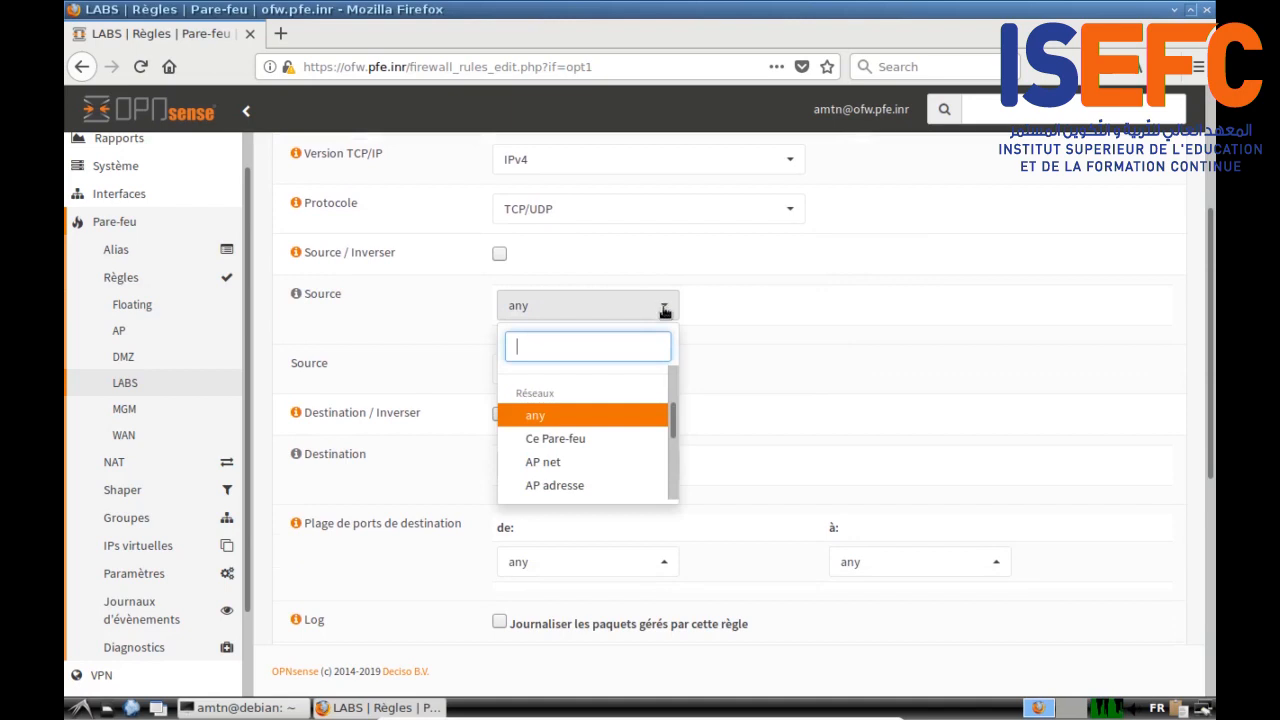
pyautogui.moveTo(680, 417); pyautogui.dragTo(677, 462)
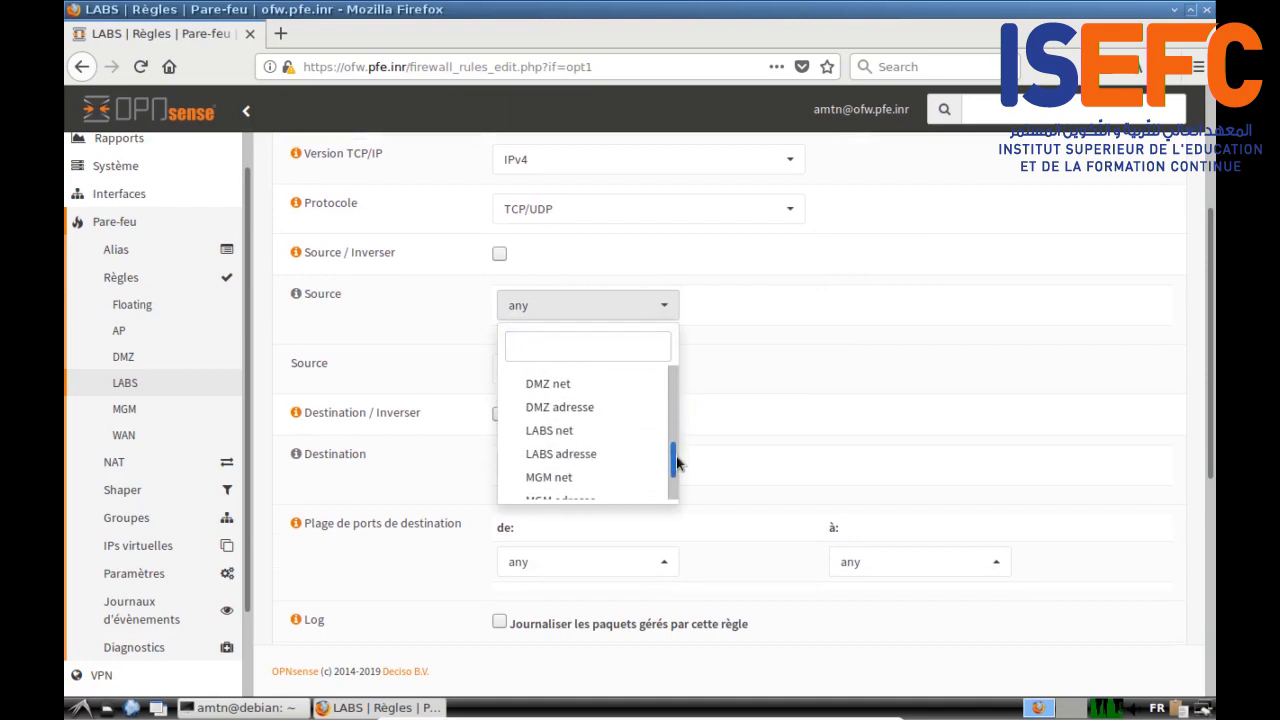
pyautogui.click(586, 430)
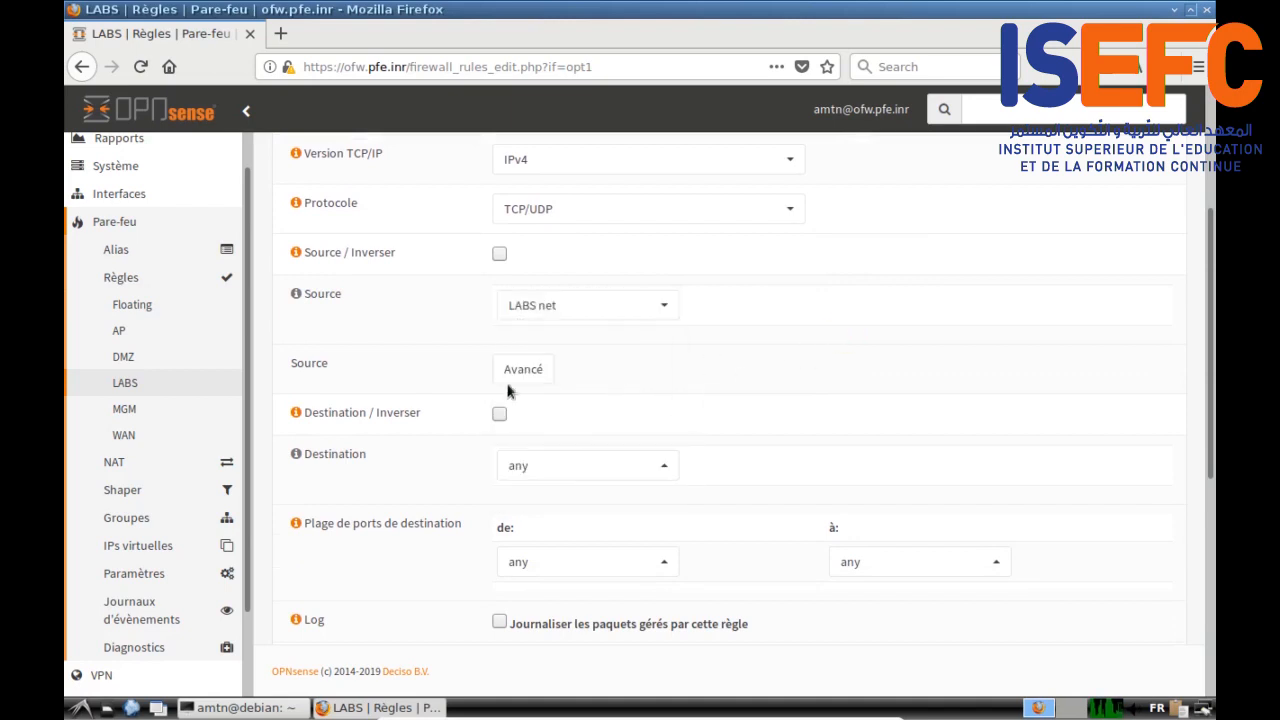
pyautogui.click(641, 466)
pyautogui.scroll(-1, 630, 416)
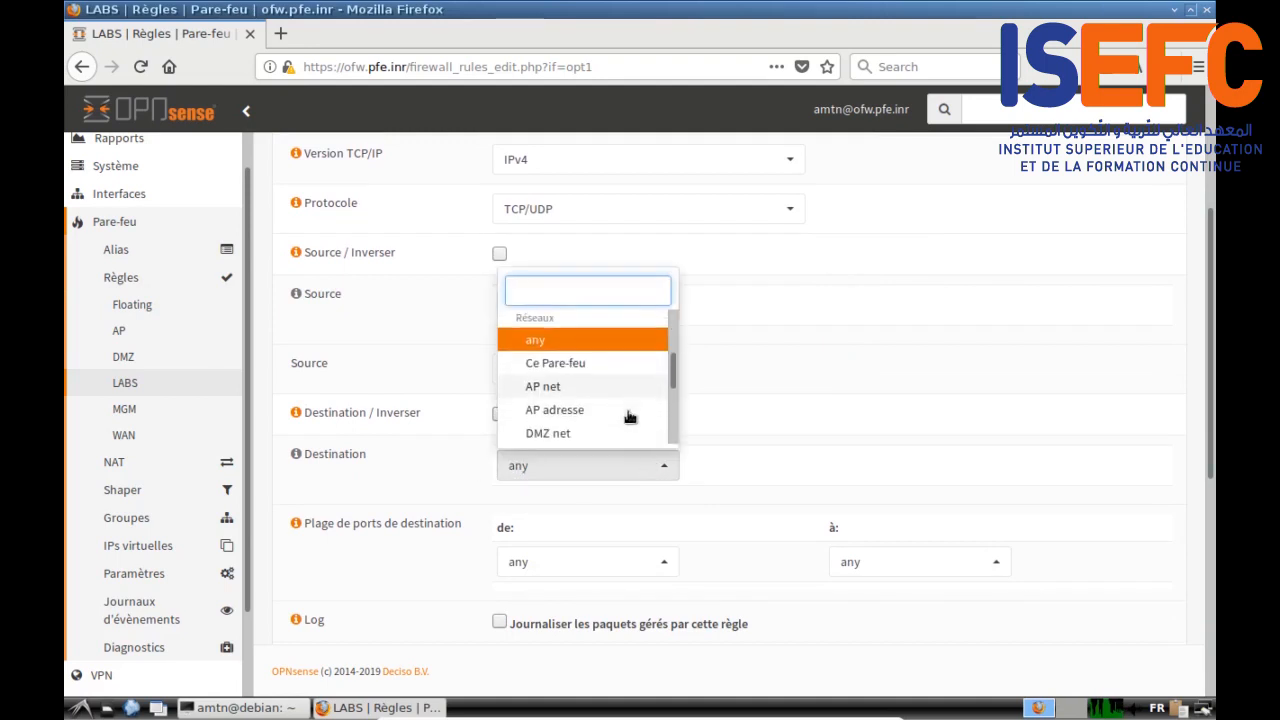
pyautogui.scroll(-1, 628, 416)
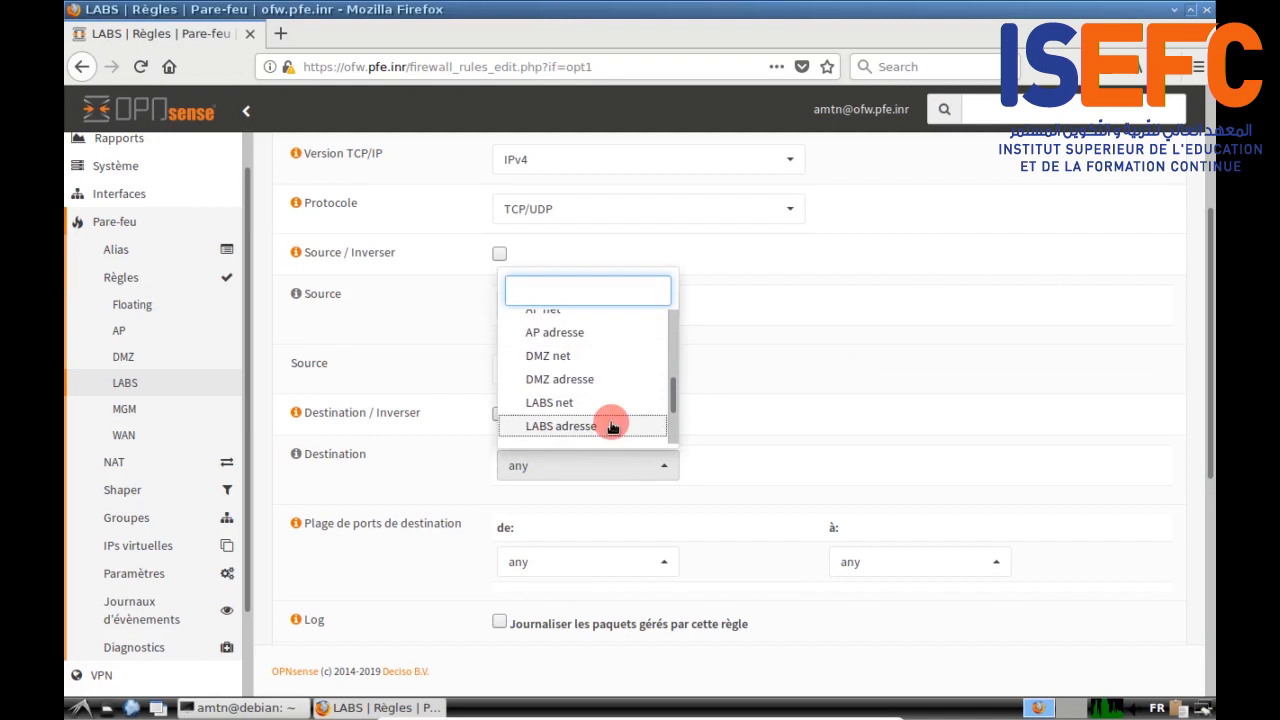
pyautogui.click(609, 426)
# Step: Set the destination port range from and to a custom port 3128
pyautogui.scroll(-3, 783, 425)
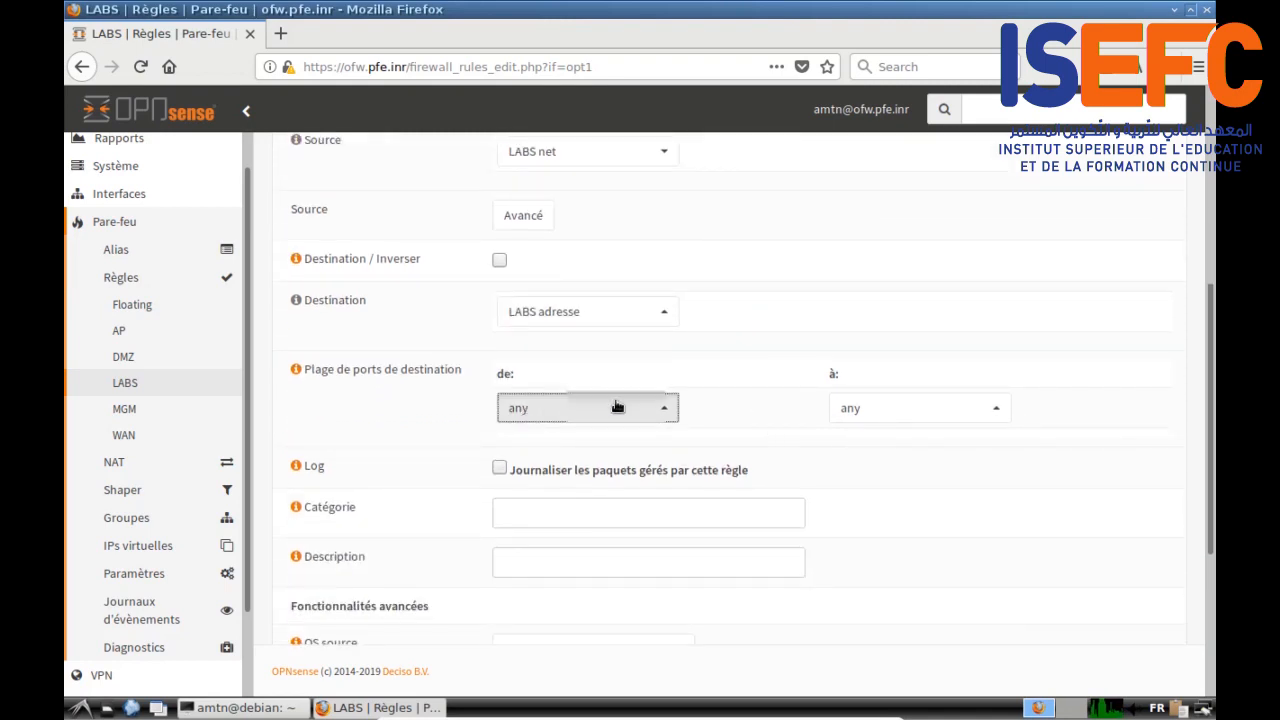
pyautogui.click(617, 407)
pyautogui.moveTo(672, 280); pyautogui.dragTo(670, 262)
pyautogui.click(589, 263)
pyautogui.click(517, 447)
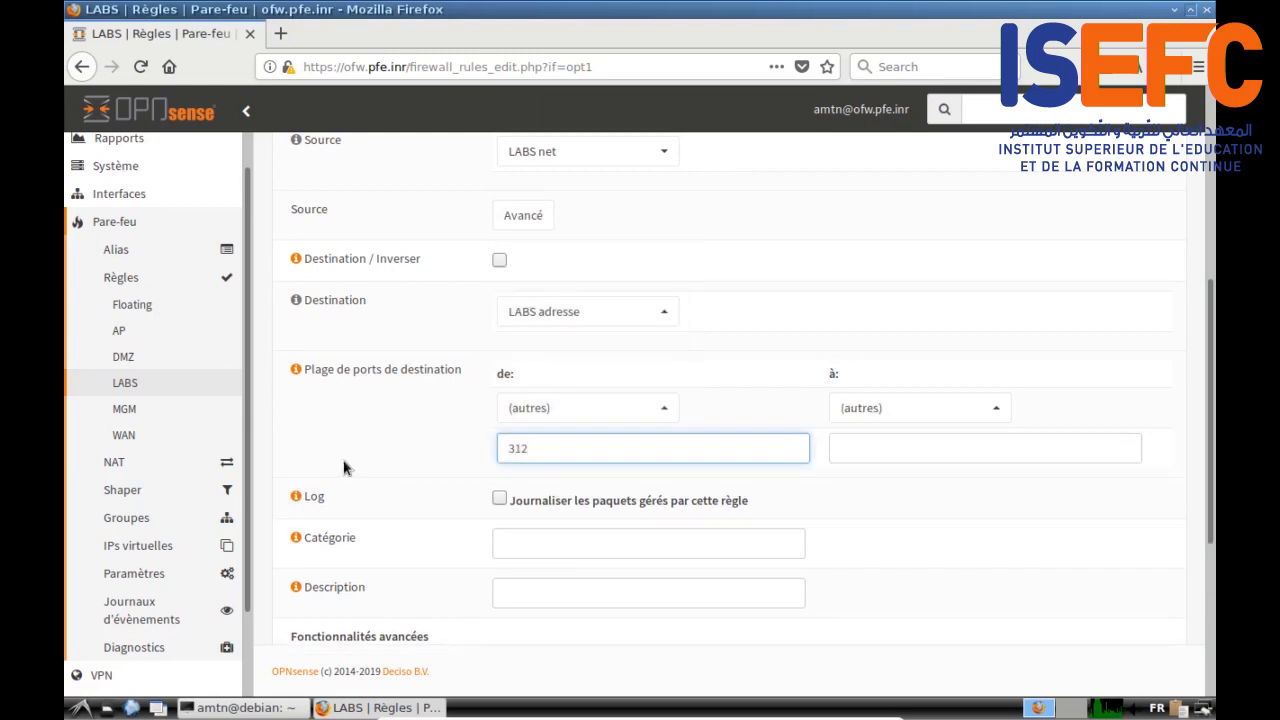
pyautogui.click(848, 449)
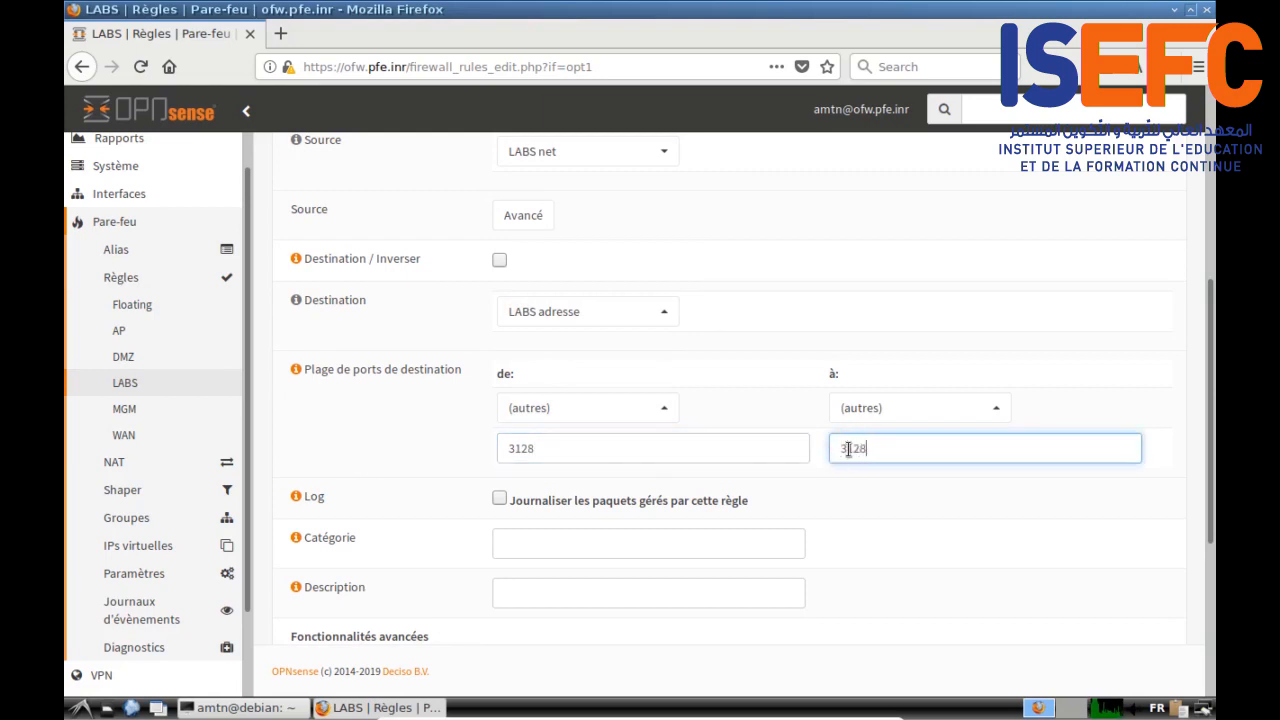
# Step: Enable logging, describe the rule 'Autoriser proxy', and save it
pyautogui.click(495, 499)
pyautogui.click(508, 592)
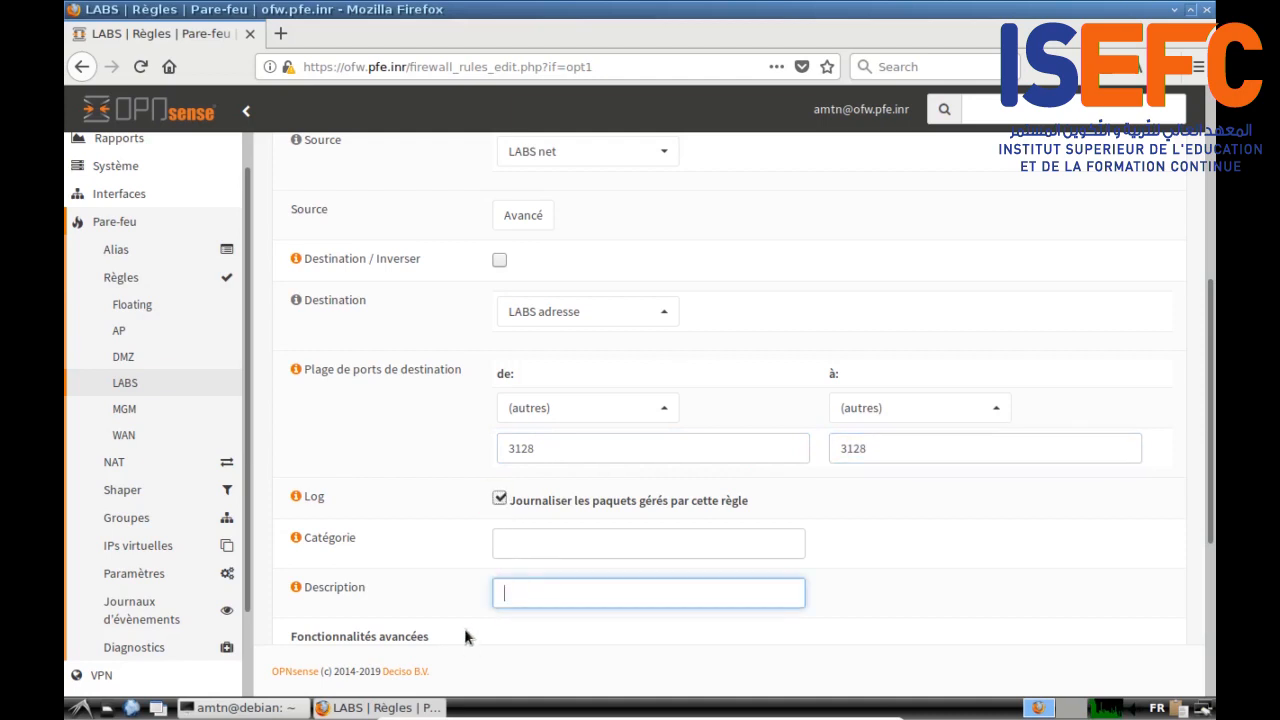
pyautogui.write('Autoriser proxy')
pyautogui.scroll(-5, 520, 622)
pyautogui.click(540, 606)
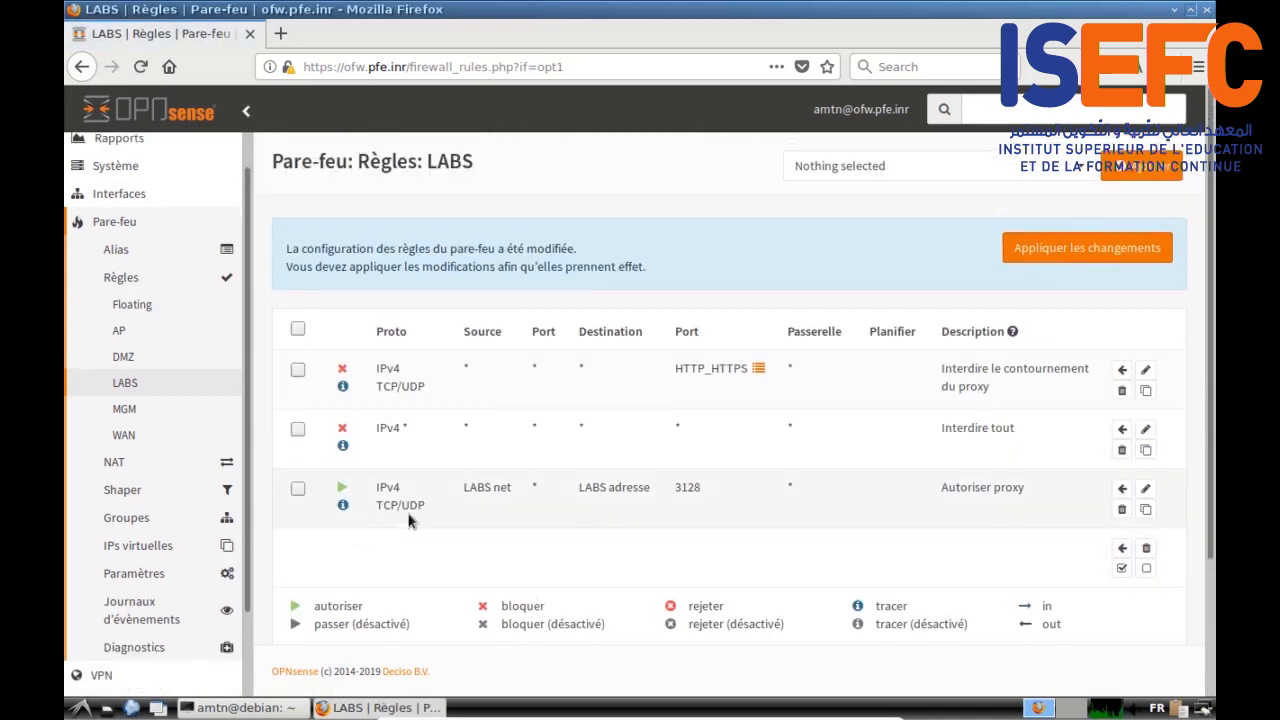
# Step: Move 'Autoriser proxy' ahead of 'Interdire tout', apply the LABS changes, and view the MGM rules
pyautogui.click(298, 489)
pyautogui.click(1122, 429)
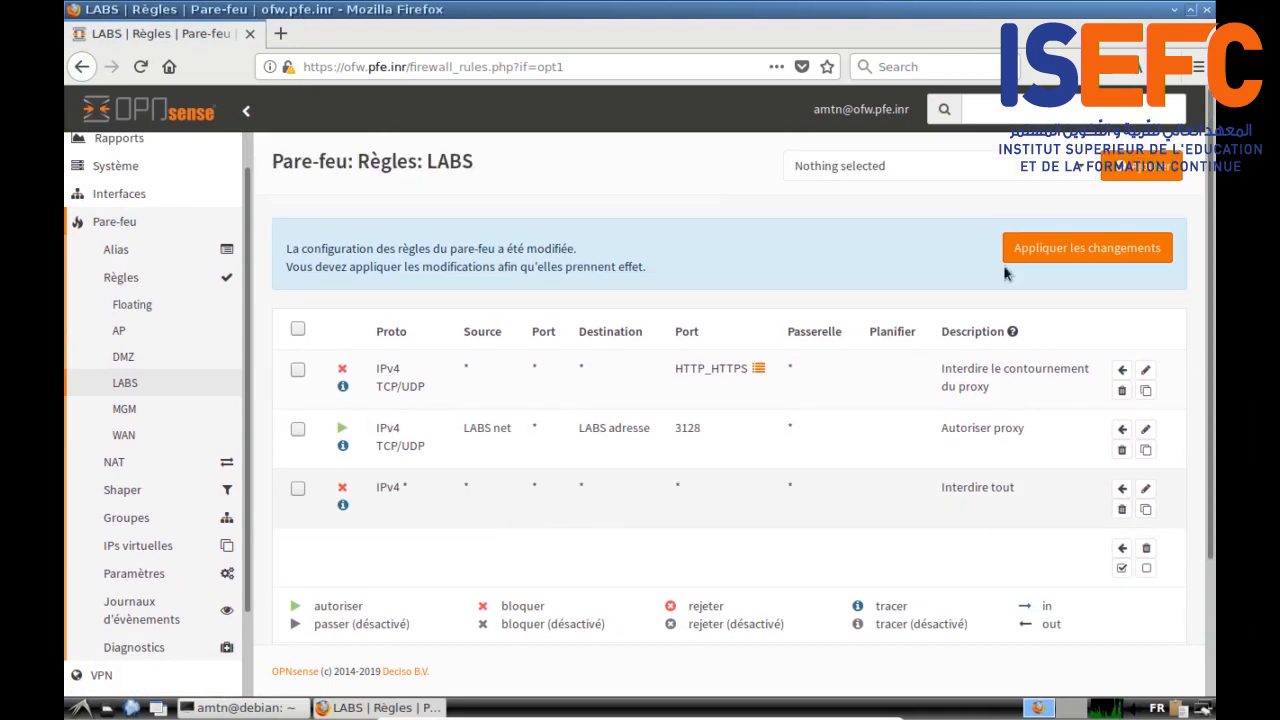
pyautogui.click(1075, 249)
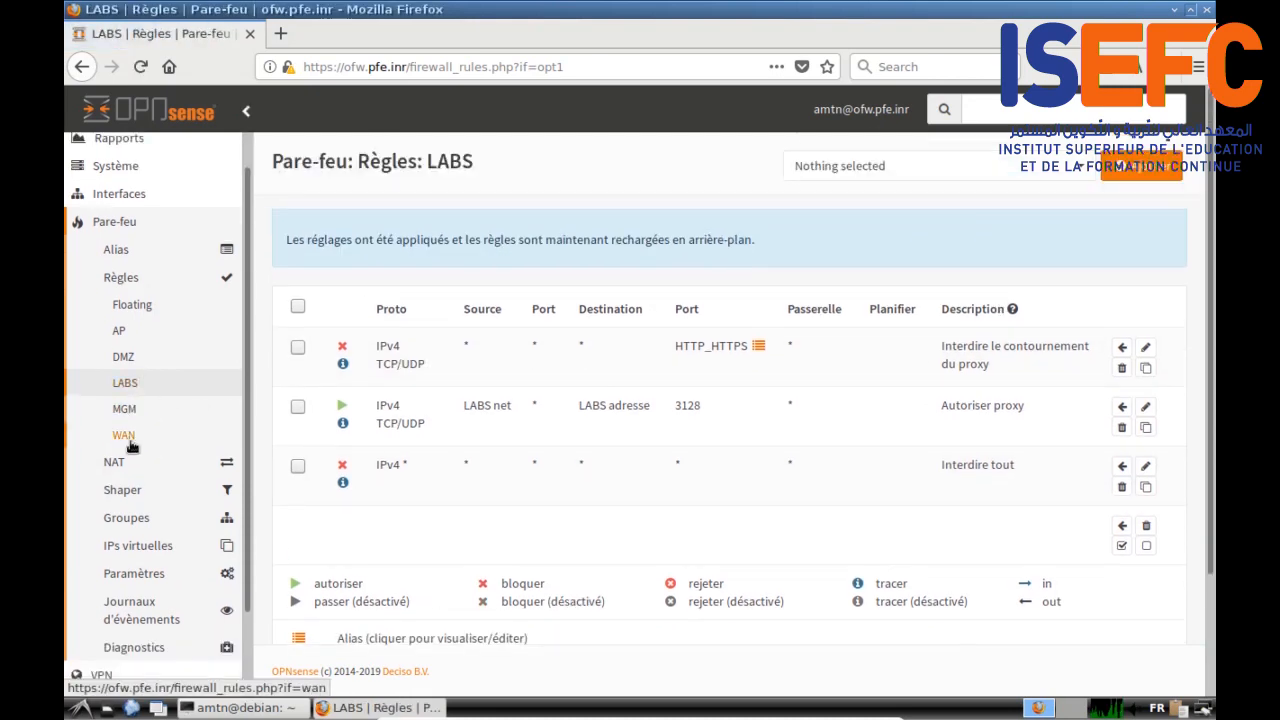
pyautogui.click(125, 409)
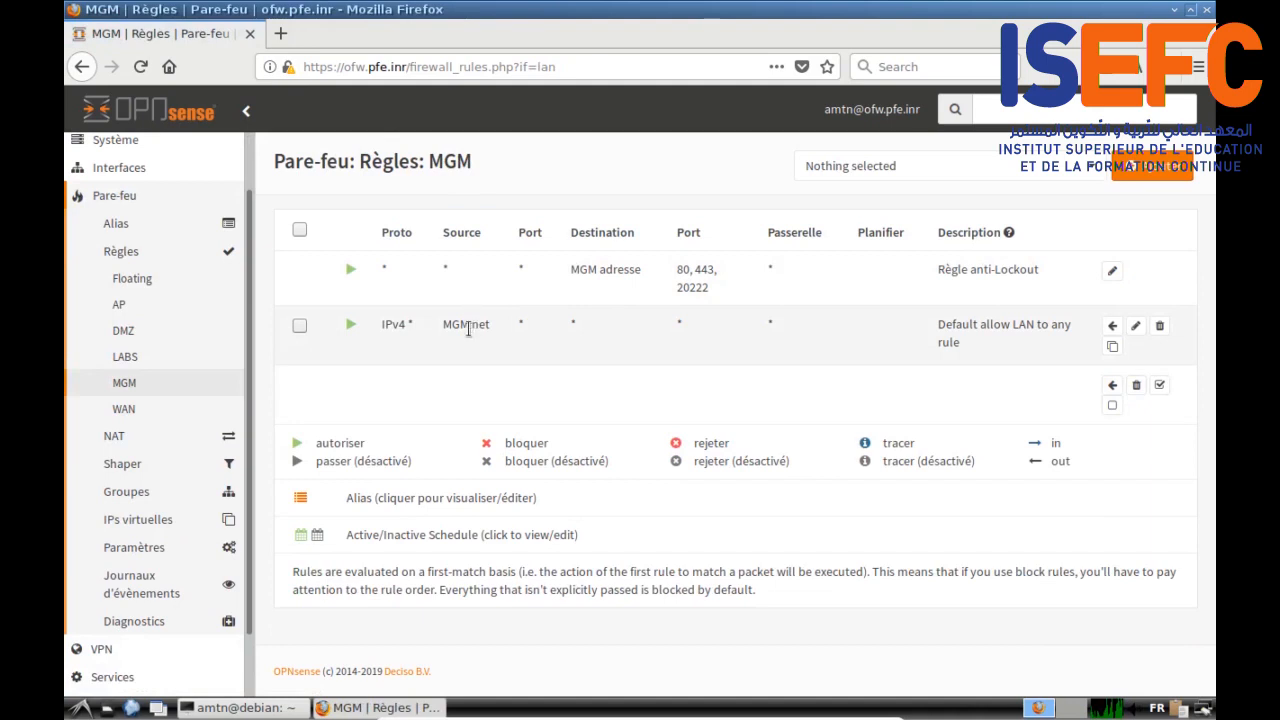
# Step: Look over the WAN rules, return to the LABS rules, and expand the Services menu
pyautogui.click(117, 414)
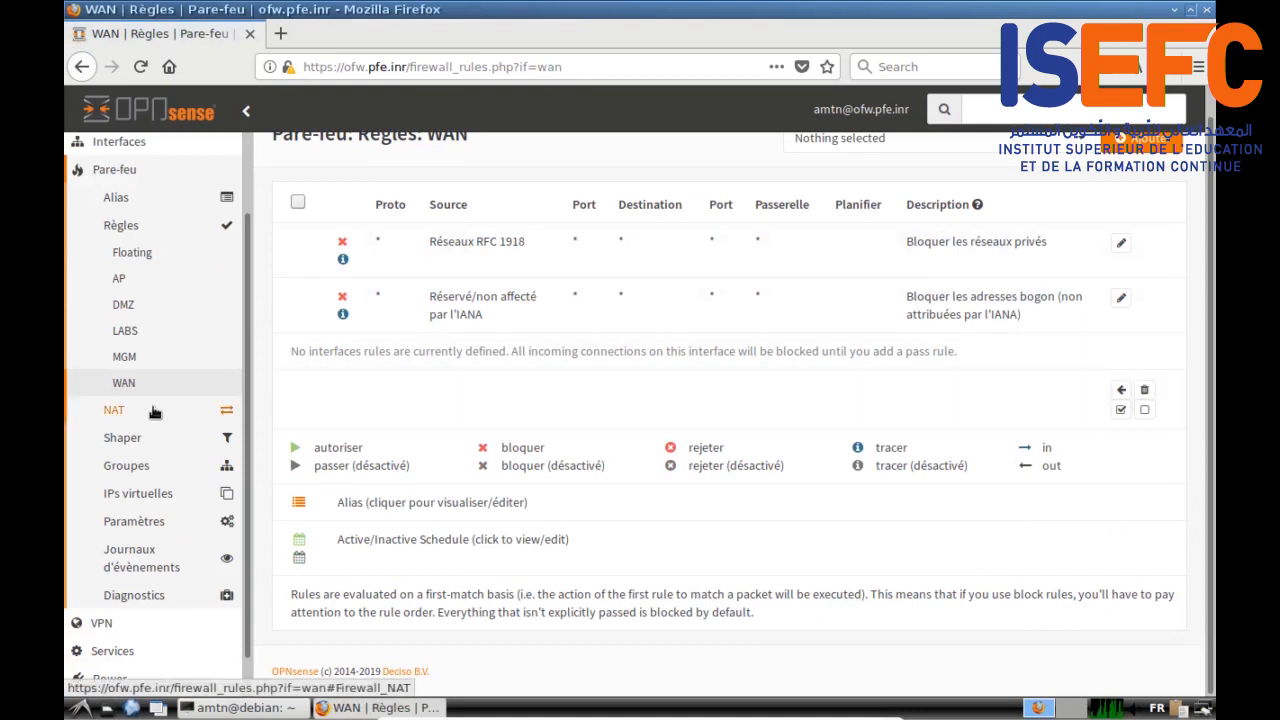
pyautogui.click(126, 332)
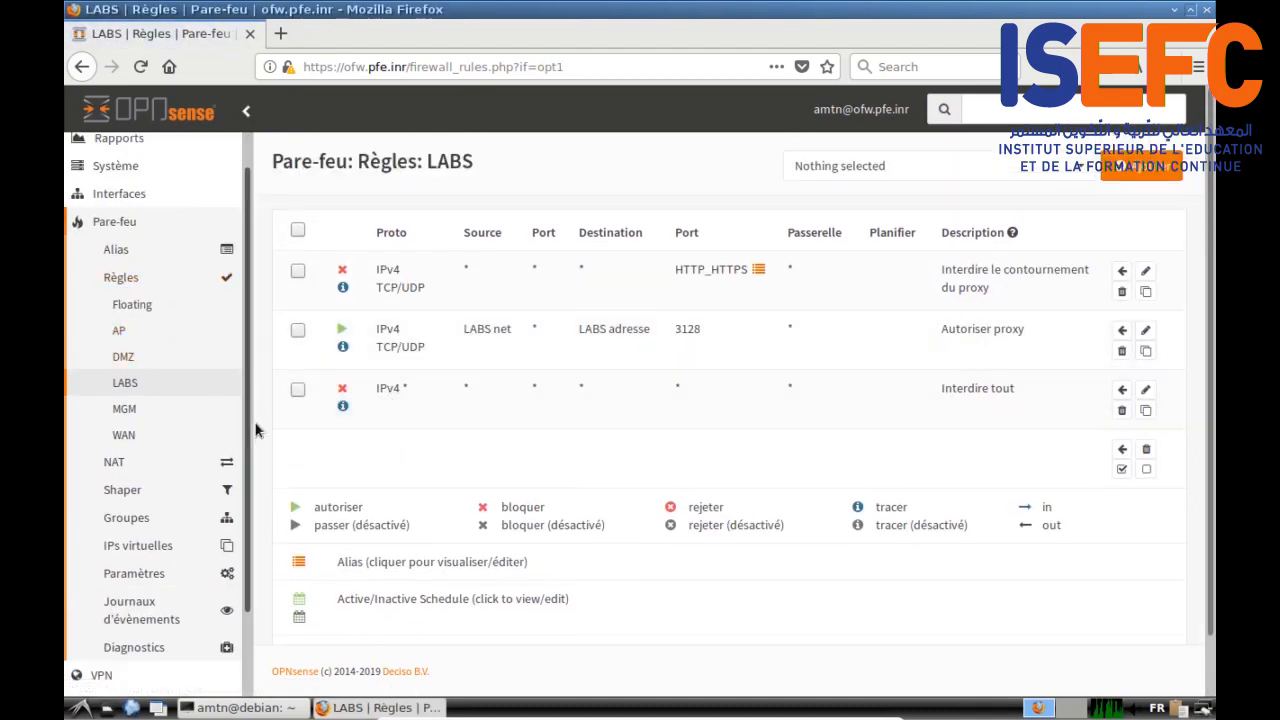
pyautogui.scroll(-2, 250, 422)
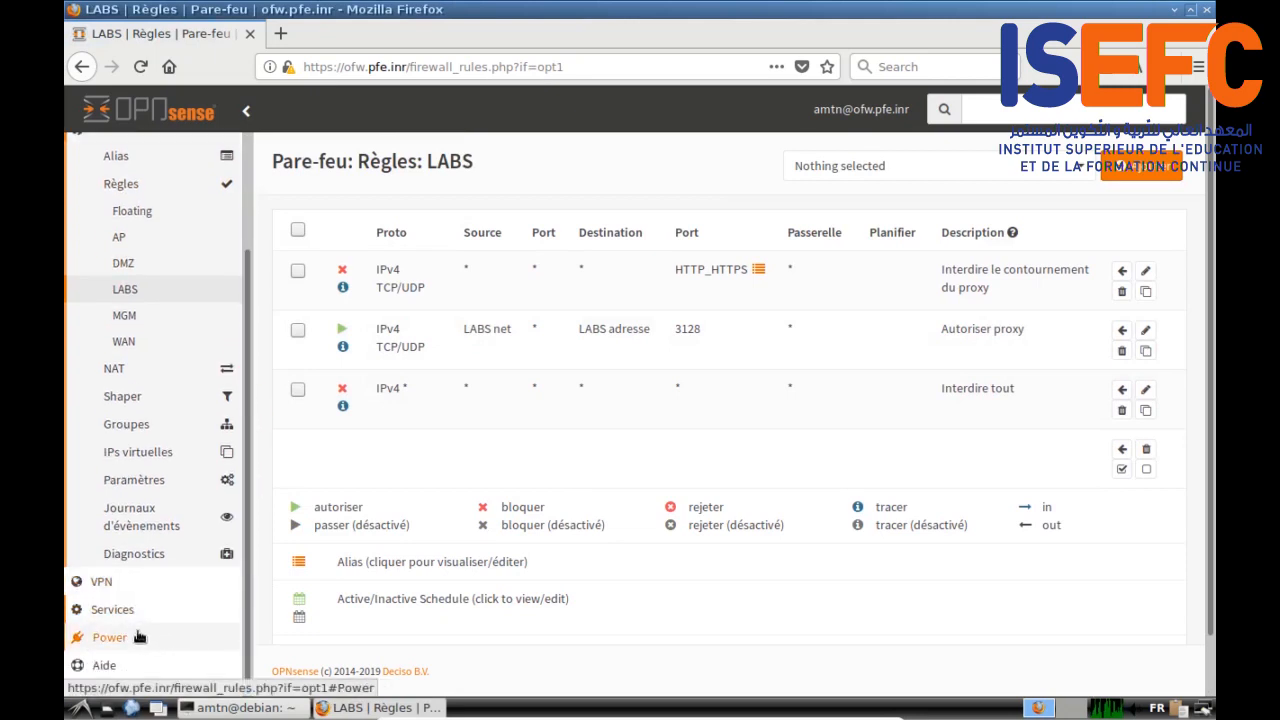
pyautogui.click(127, 611)
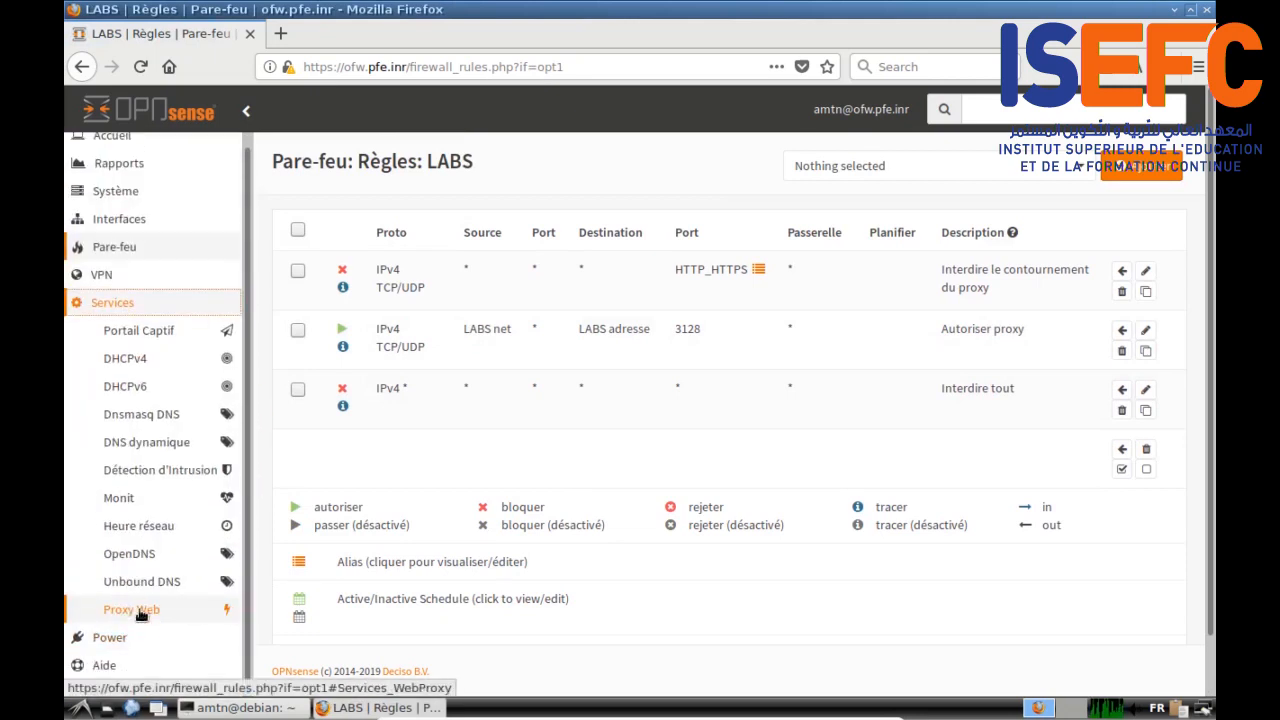
# Step: Enable the web proxy in Proxy Web > Administration and apply it
pyautogui.click(140, 613)
pyautogui.scroll(-1, 140, 614)
pyautogui.click(145, 584)
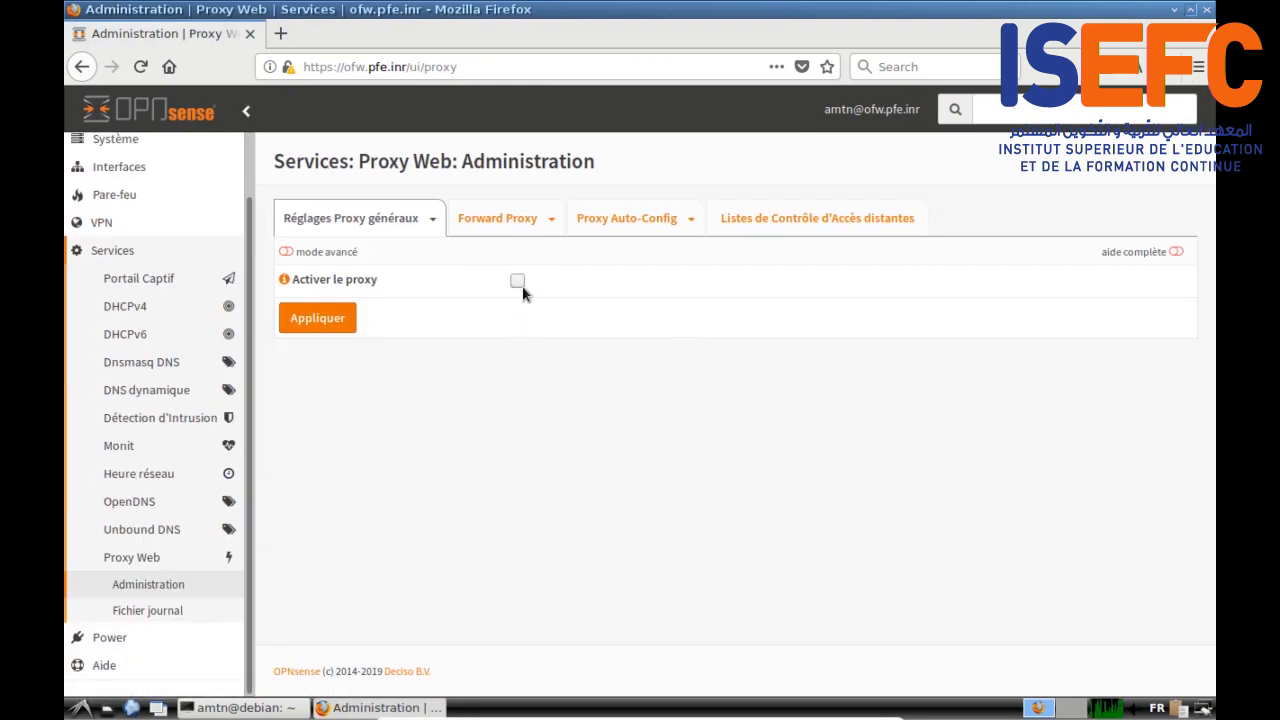
pyautogui.click(352, 325)
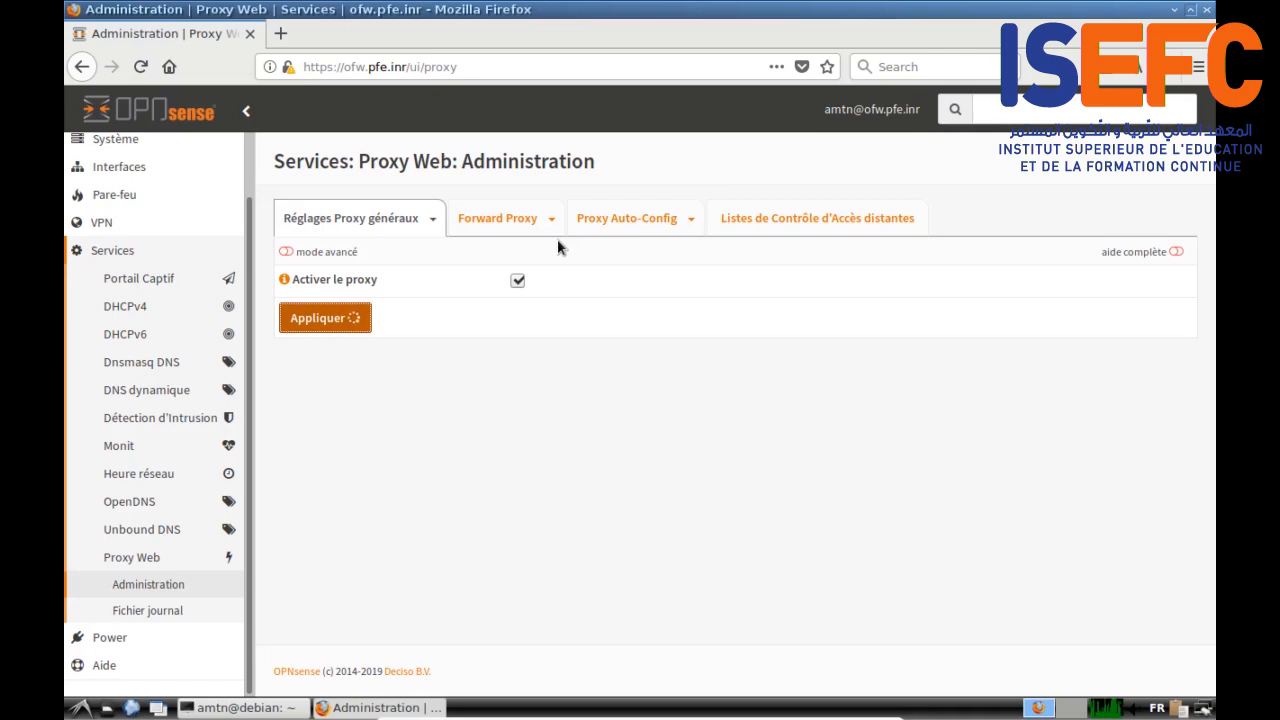
# Step: On Forward Proxy, replace MGM with LABS as proxy interface, enable advanced mode, and apply
pyautogui.click(487, 225)
pyautogui.click(574, 290)
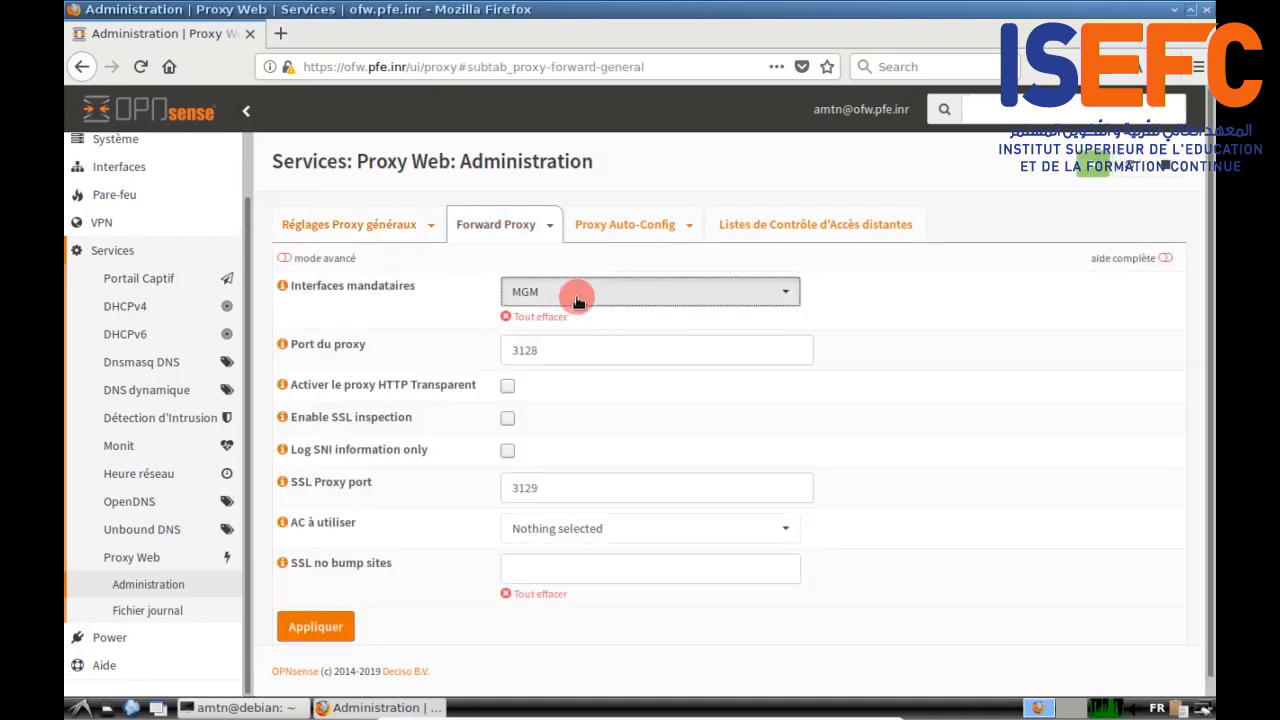
pyautogui.click(551, 434)
pyautogui.click(558, 414)
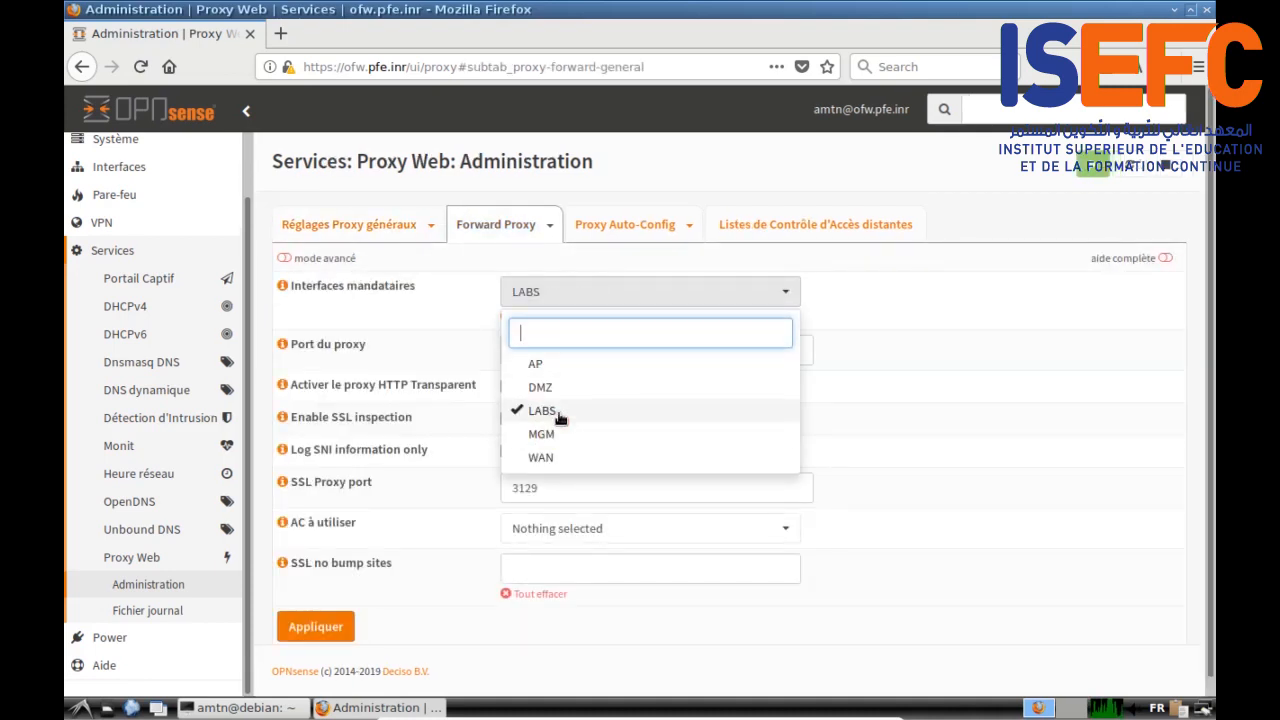
pyautogui.click(820, 300)
pyautogui.scroll(-1, 475, 532)
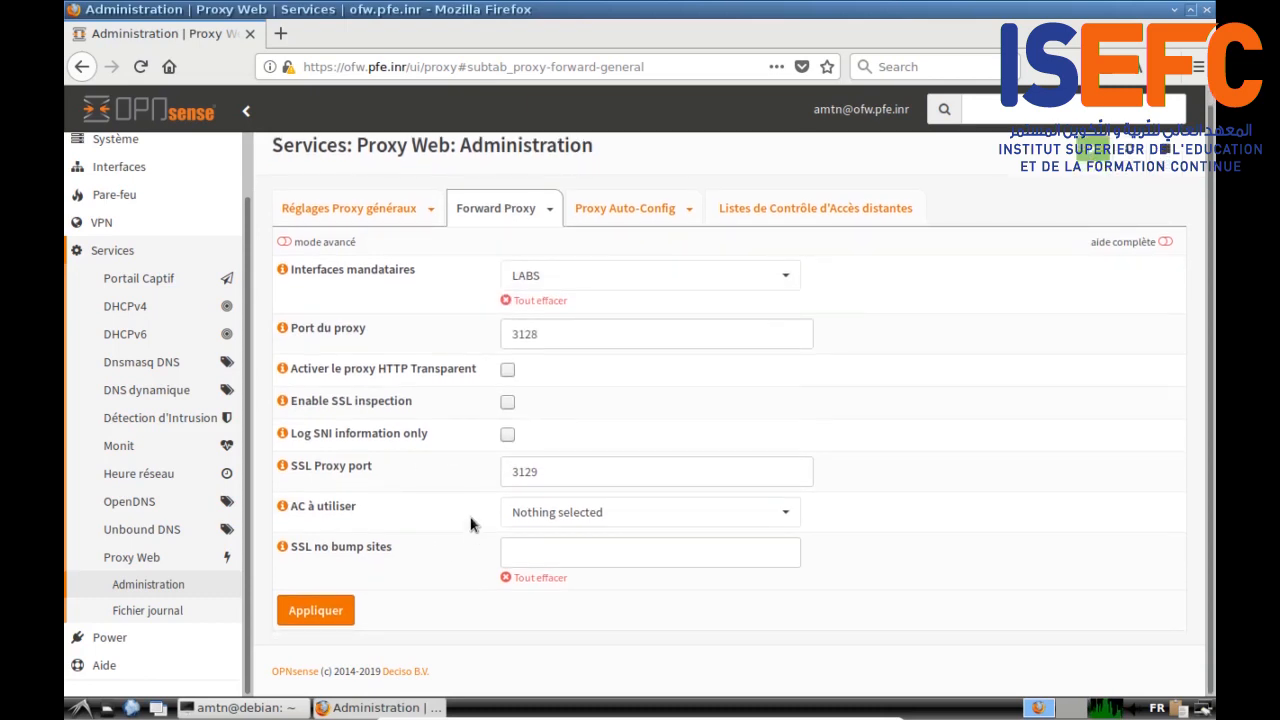
pyautogui.click(285, 245)
pyautogui.scroll(-2, 337, 385)
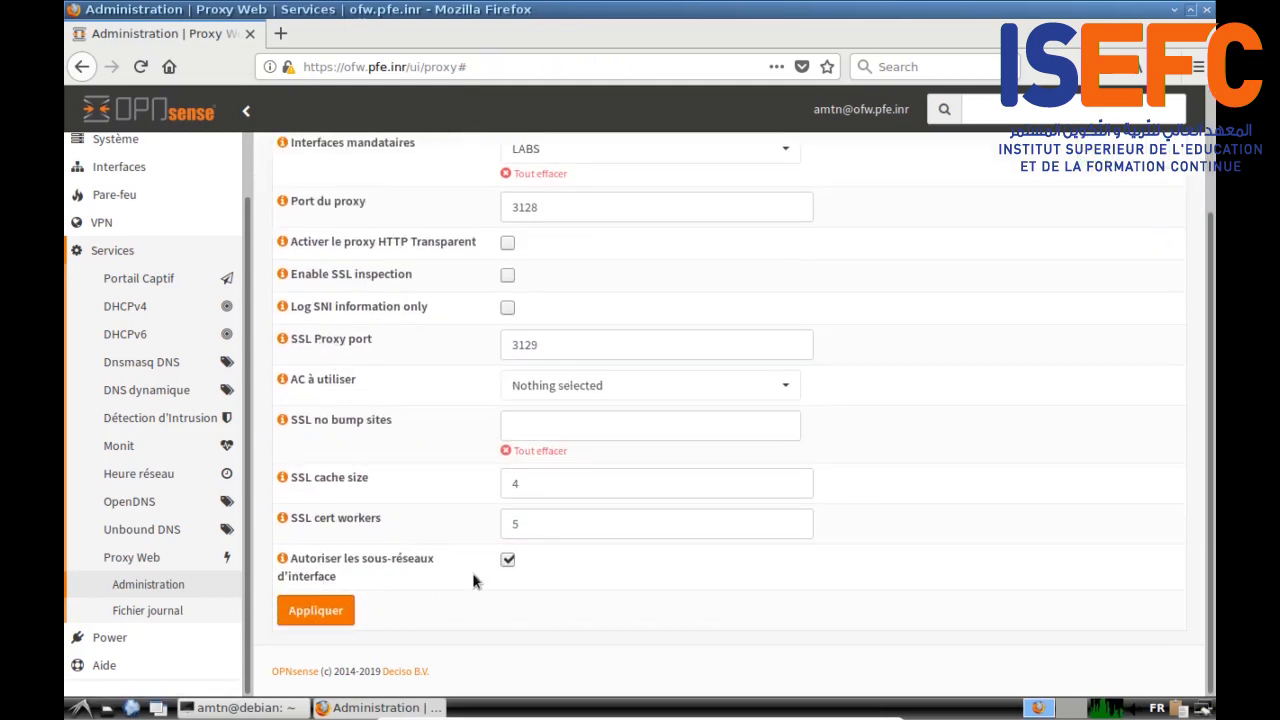
pyautogui.scroll(3, 455, 533)
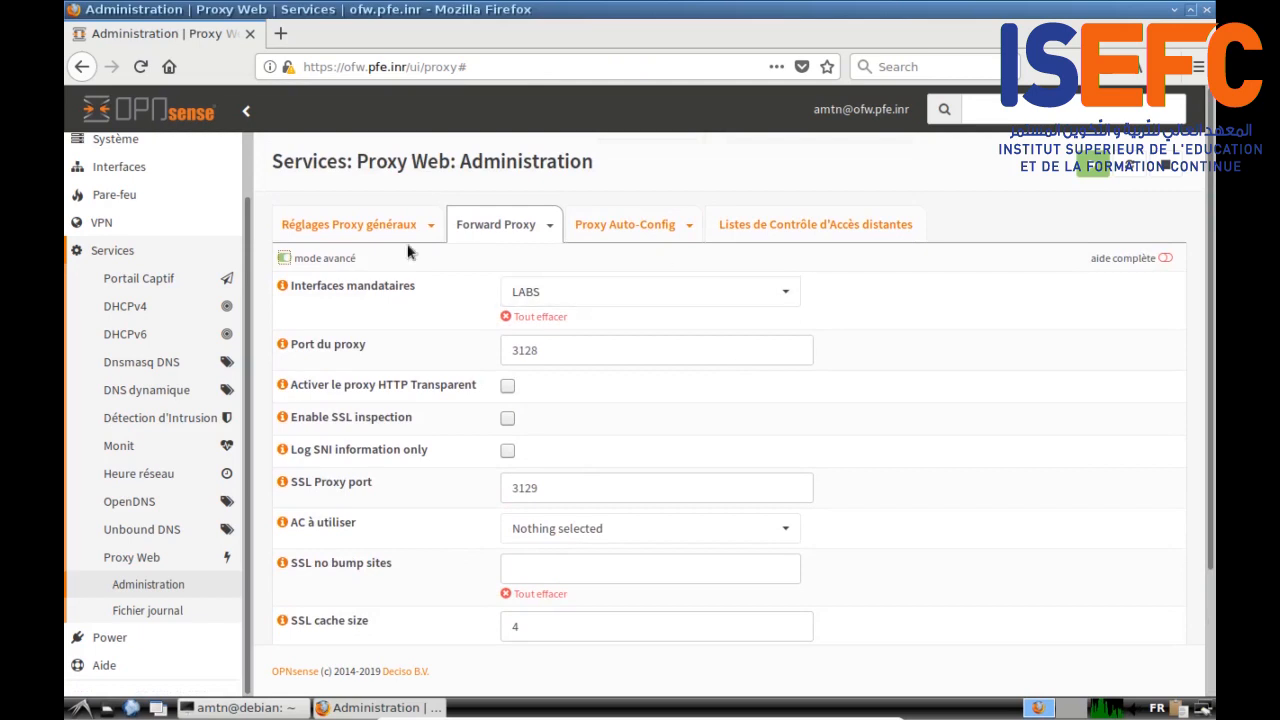
pyautogui.scroll(-3, 380, 450)
pyautogui.click(332, 620)
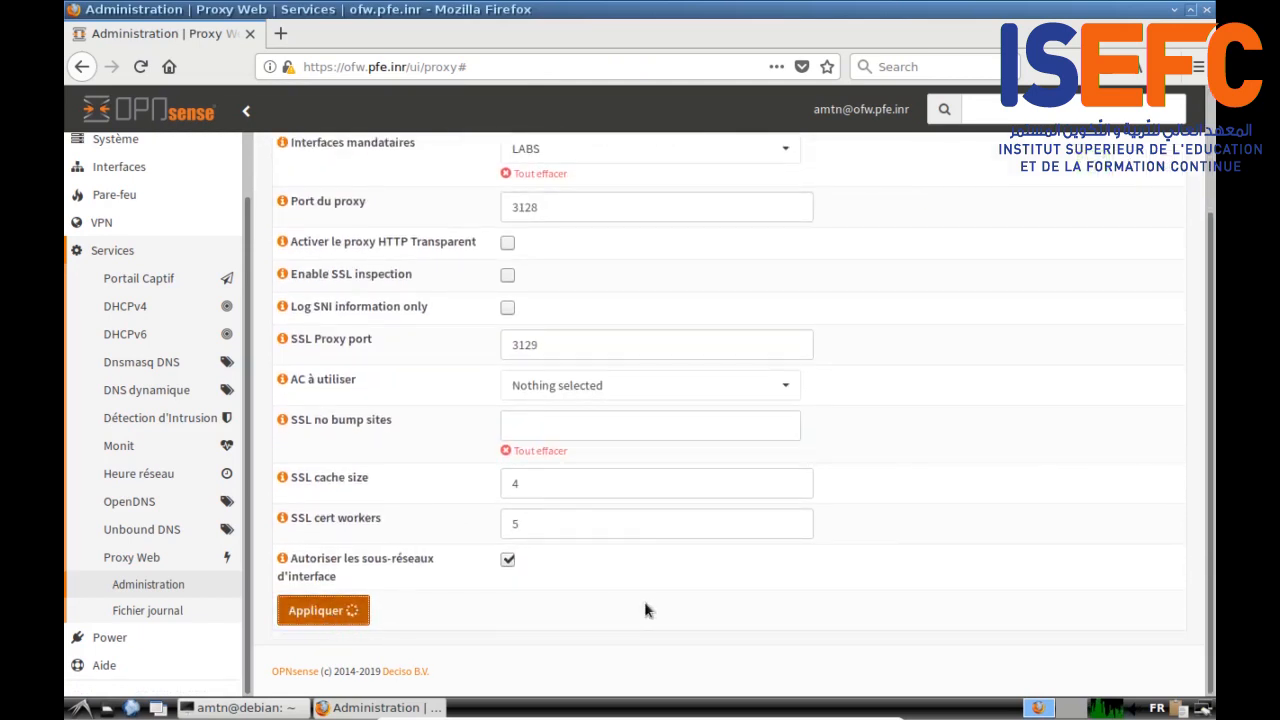
# Step: Review the Forward Proxy settings (LABS, port 3128) and expand the firewall section
pyautogui.scroll(3, 645, 603)
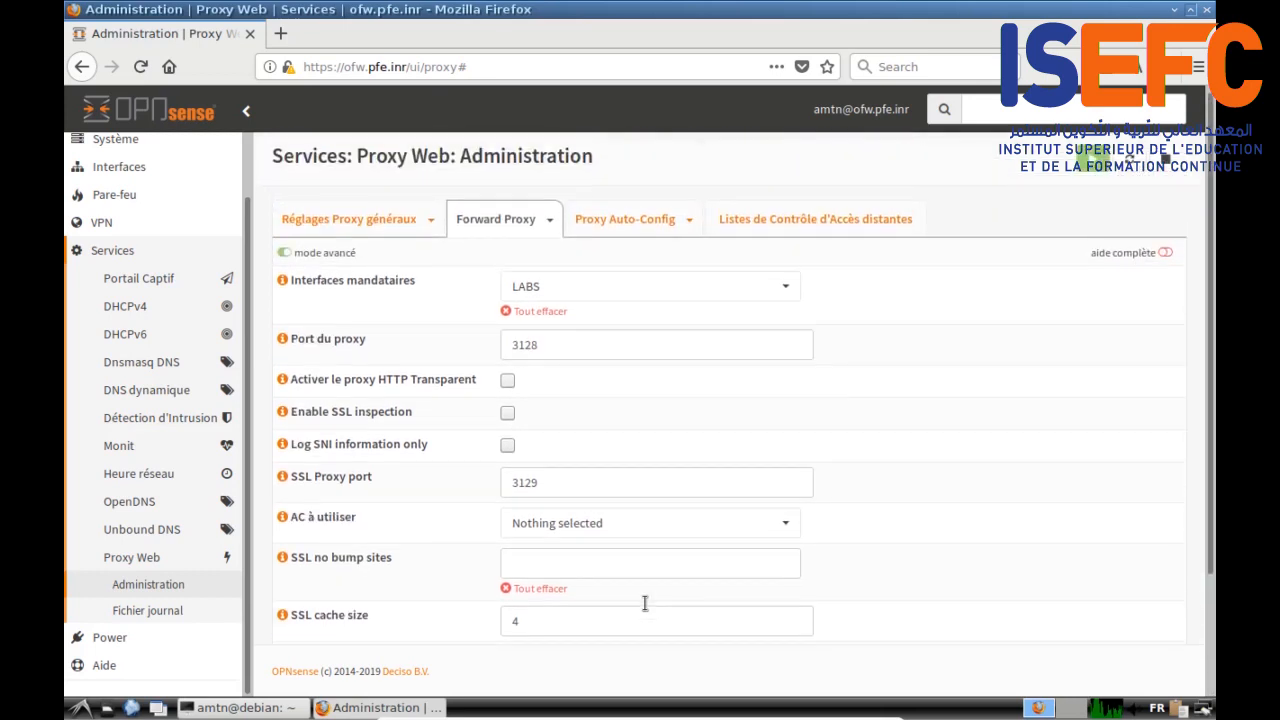
pyautogui.scroll(-3, 645, 603)
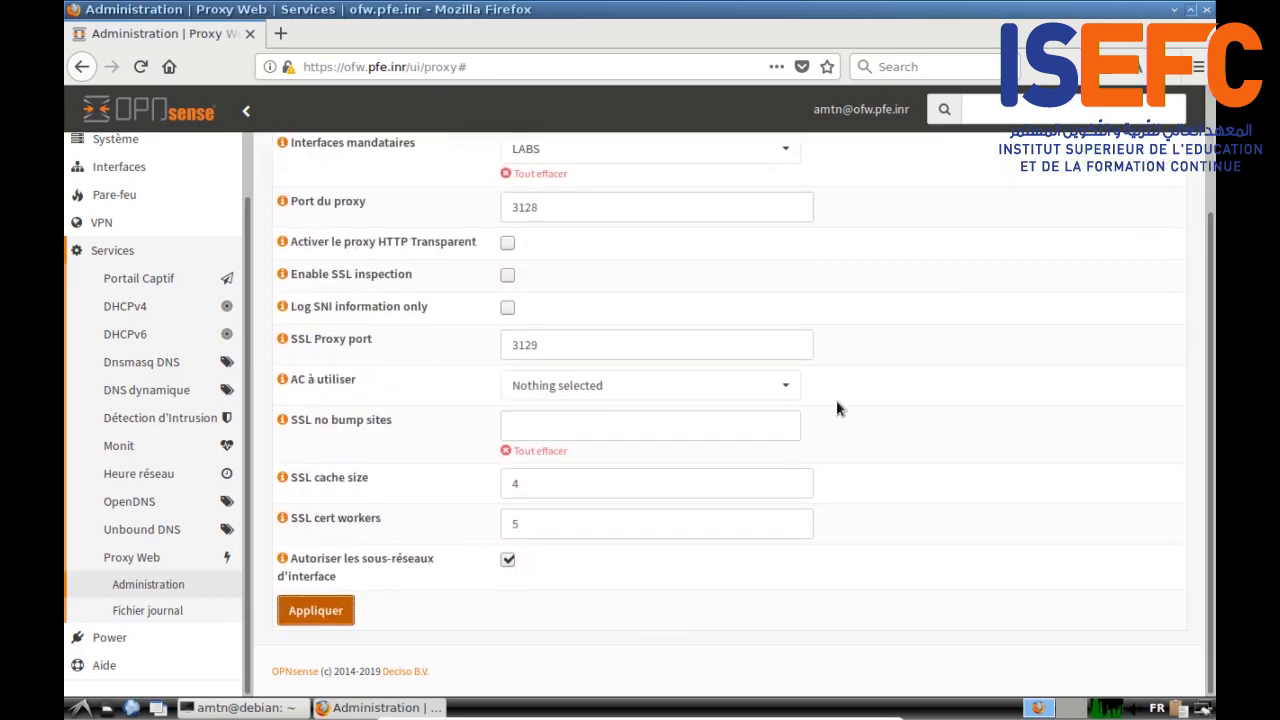
pyautogui.scroll(3, 837, 406)
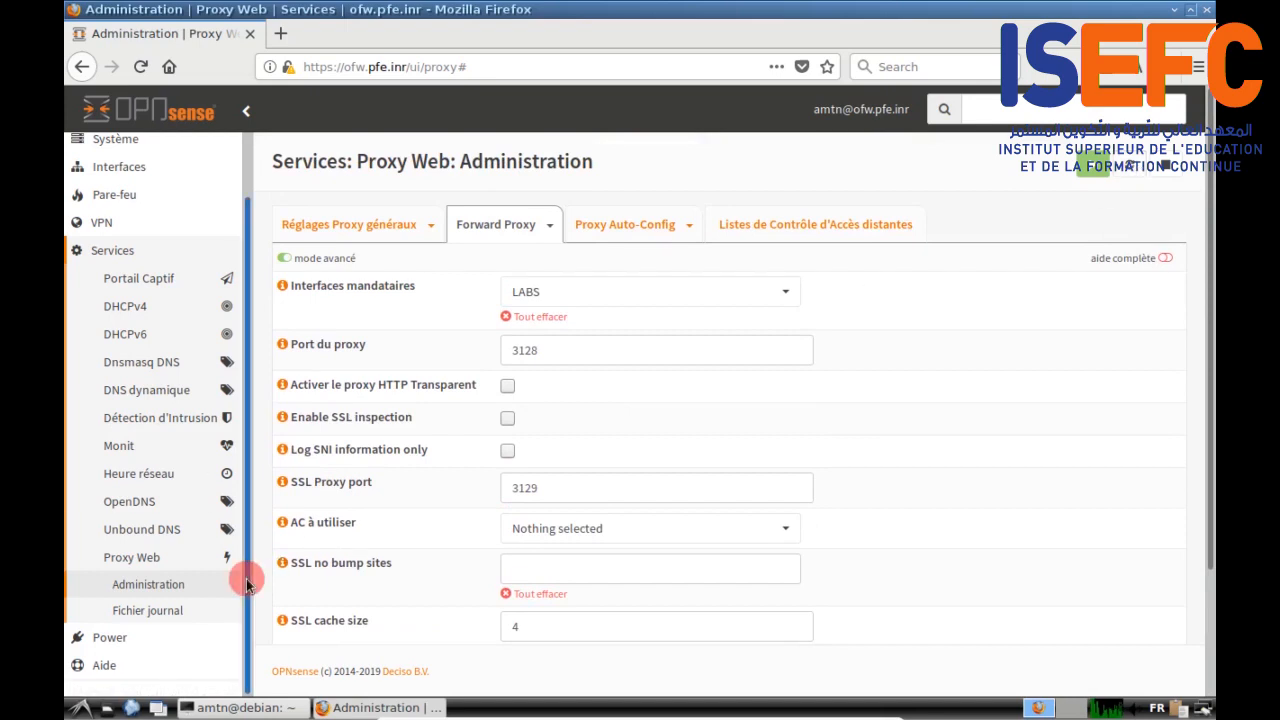
pyautogui.scroll(1, 245, 570)
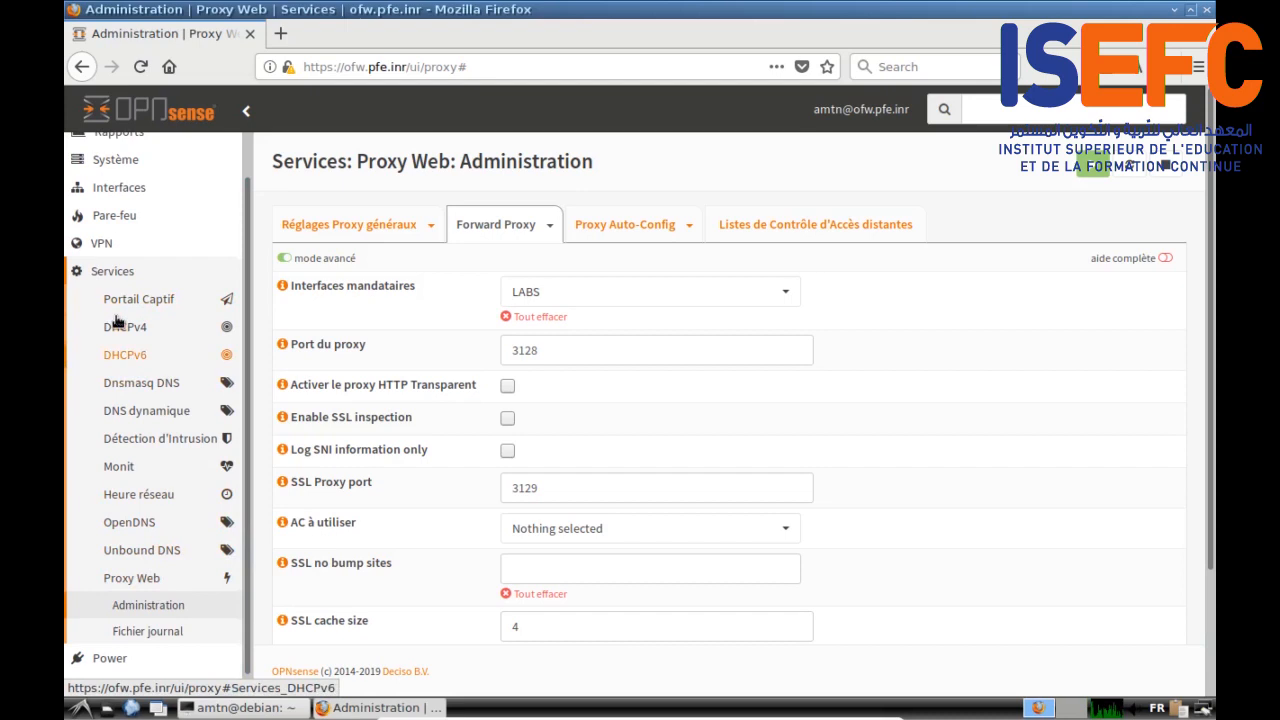
pyautogui.scroll(2, 200, 480)
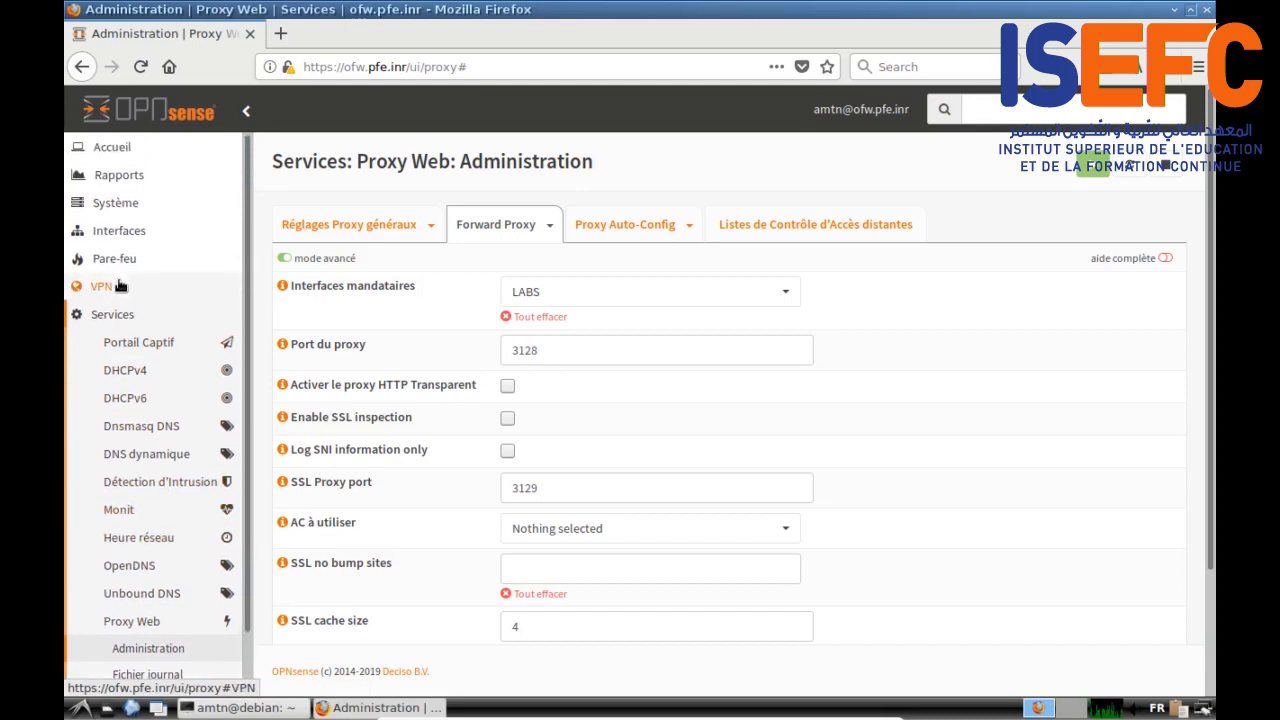
pyautogui.click(112, 261)
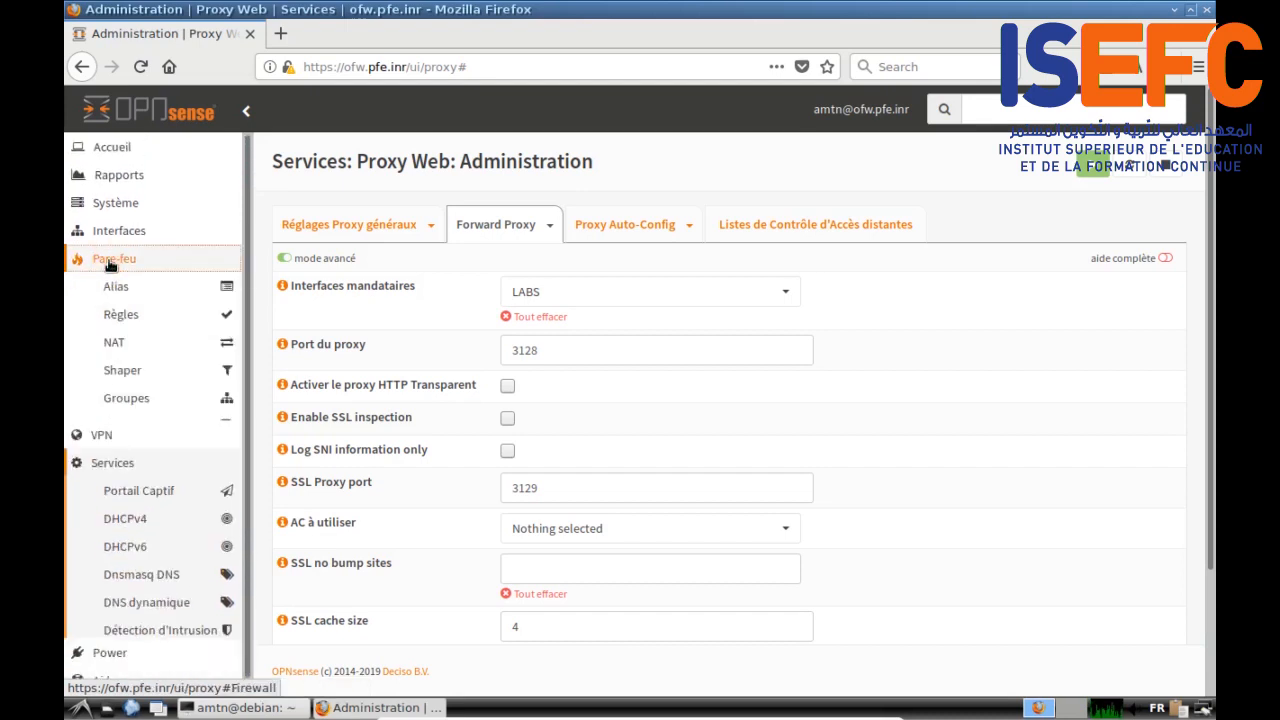
# Step: Start a new NAT port-forward rule on the AP interface
pyautogui.click(117, 350)
pyautogui.click(143, 374)
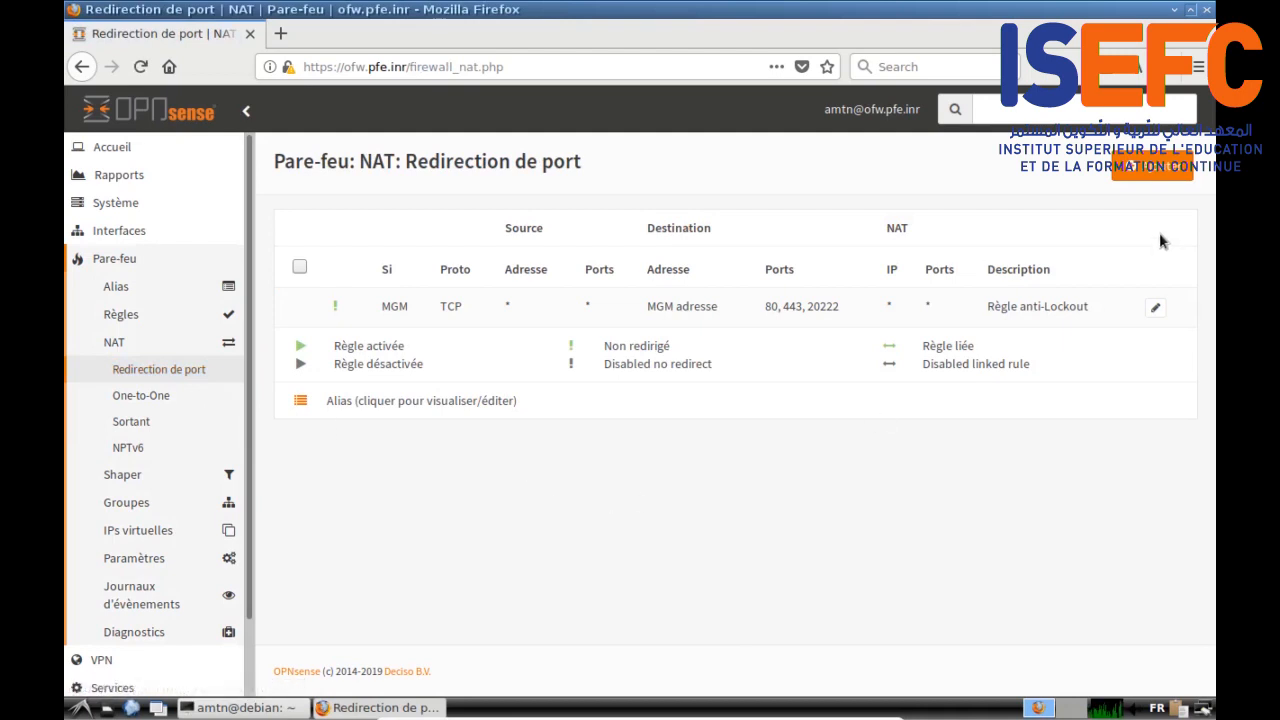
pyautogui.click(1156, 167)
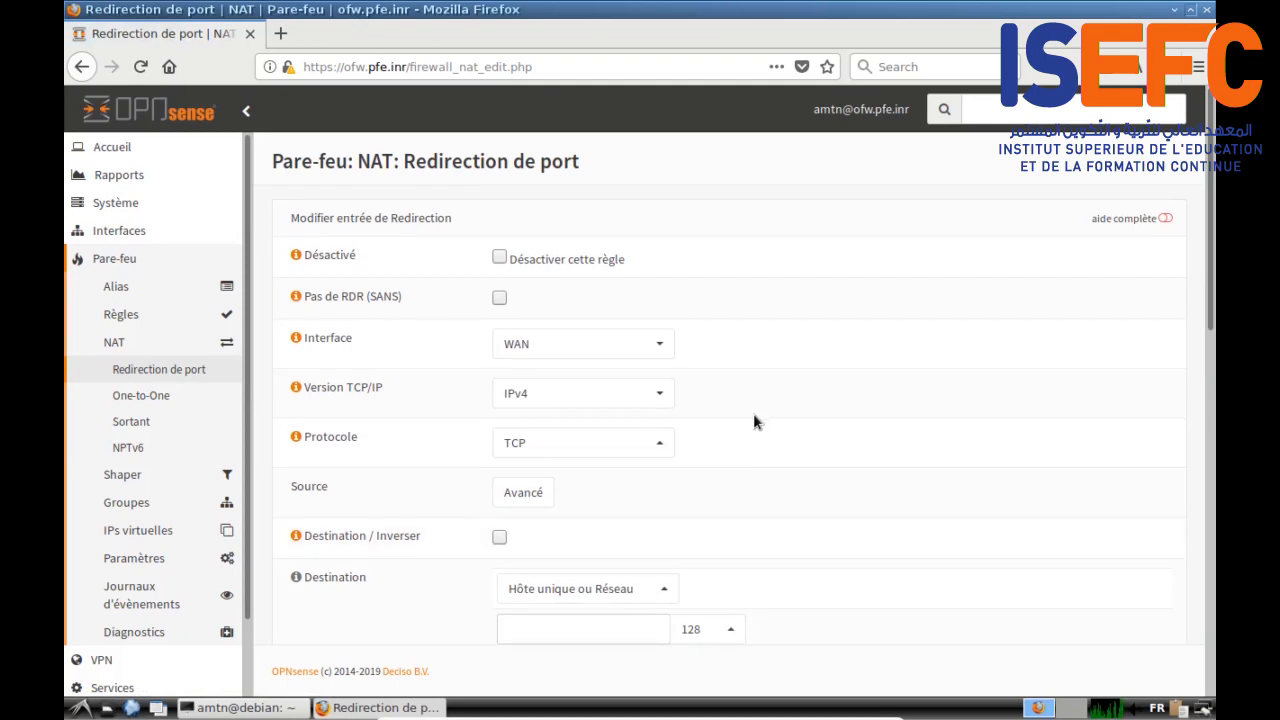
pyautogui.click(660, 345)
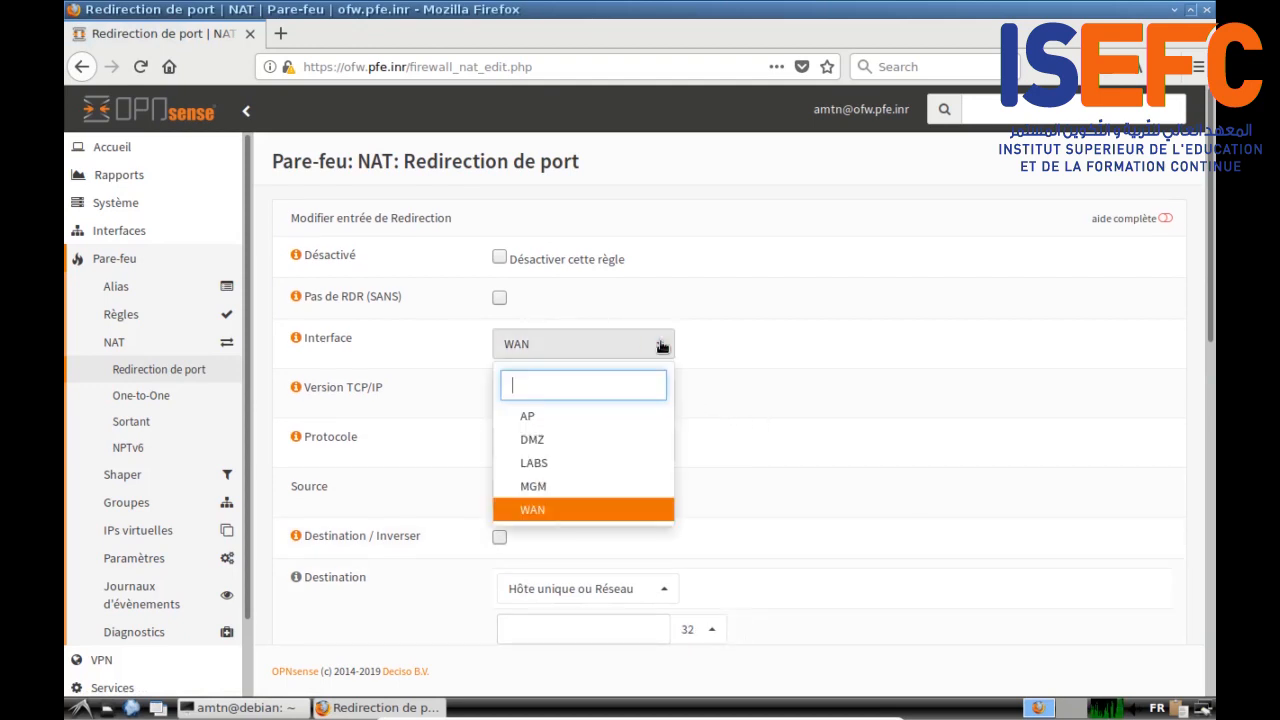
pyautogui.click(589, 418)
# Step: Set protocol TCP/UDP and an inverted destination of AP adresse
pyautogui.scroll(-2, 733, 388)
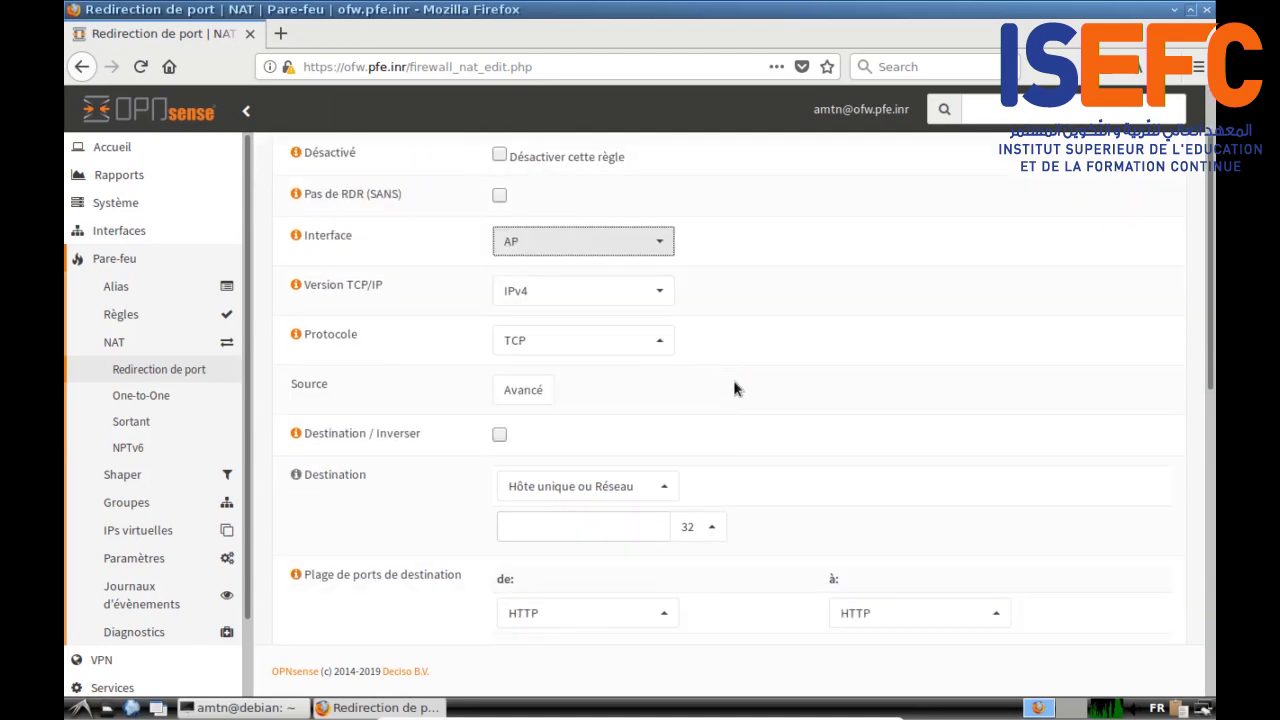
pyautogui.click(650, 340)
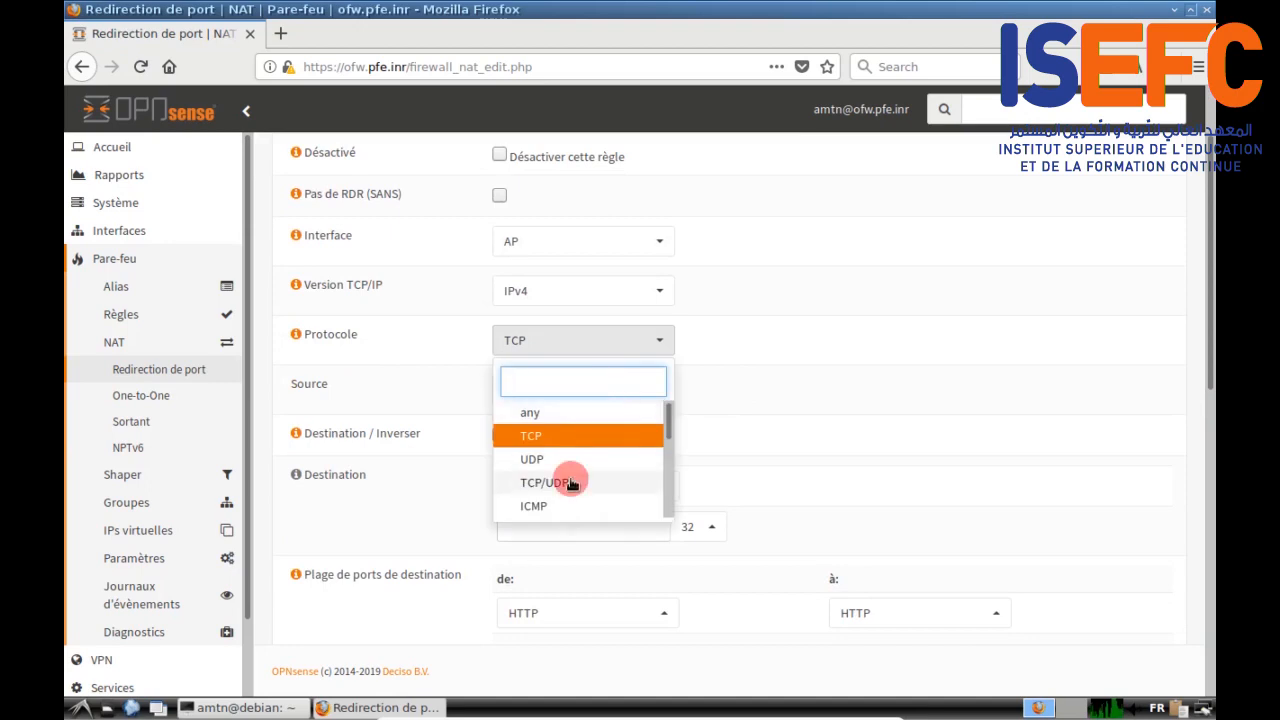
pyautogui.click(569, 483)
pyautogui.click(778, 370)
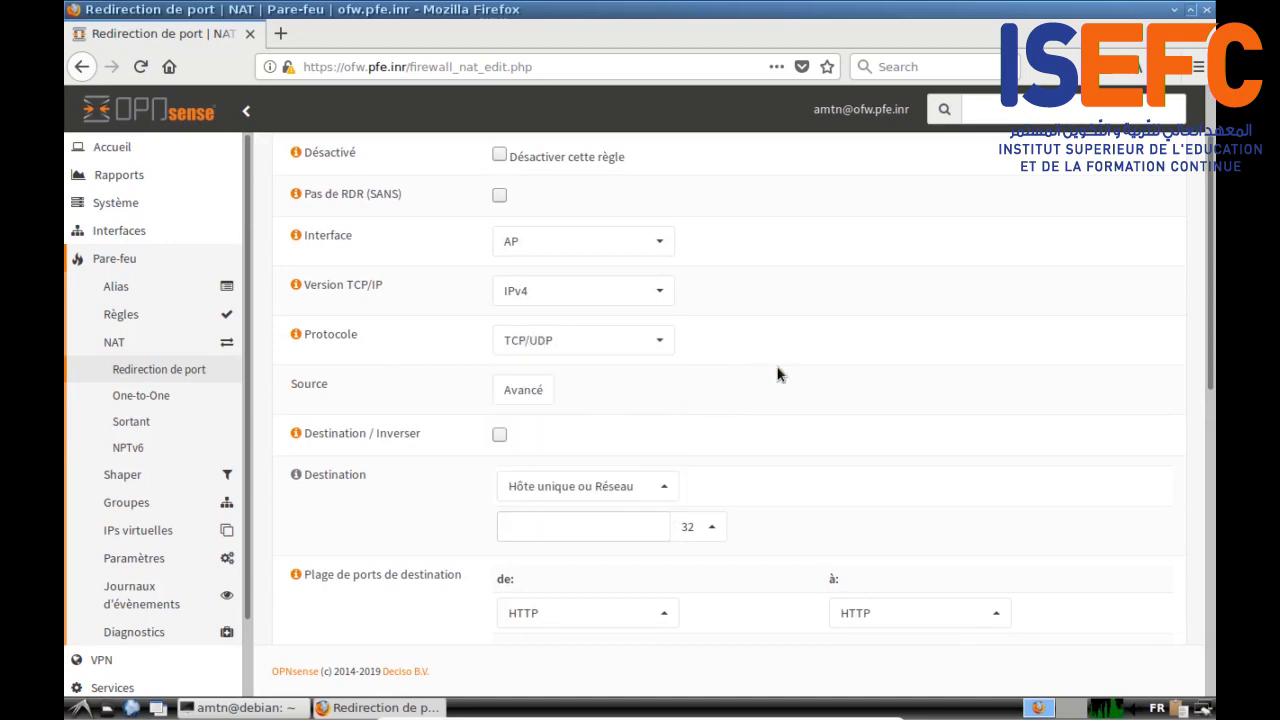
pyautogui.scroll(-2, 443, 331)
pyautogui.scroll(2, 903, 277)
pyautogui.click(499, 437)
pyautogui.click(665, 489)
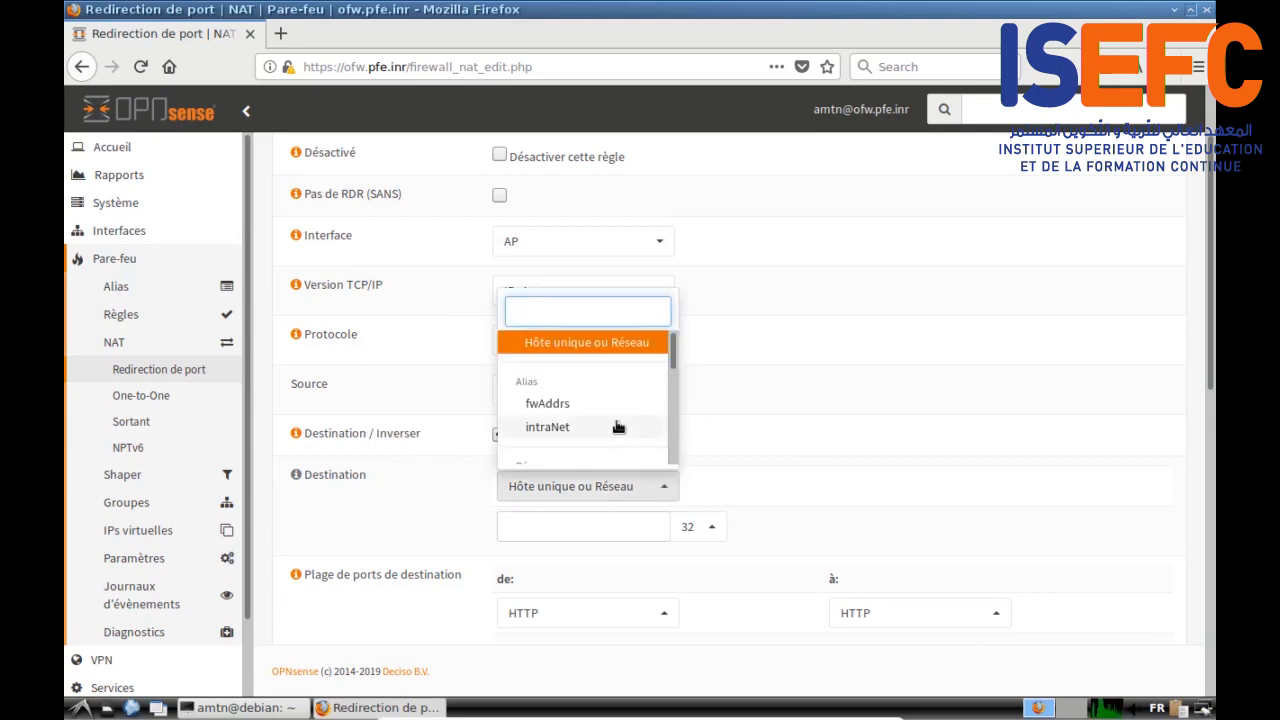
pyautogui.scroll(-2, 614, 423)
pyautogui.scroll(-3, 617, 427)
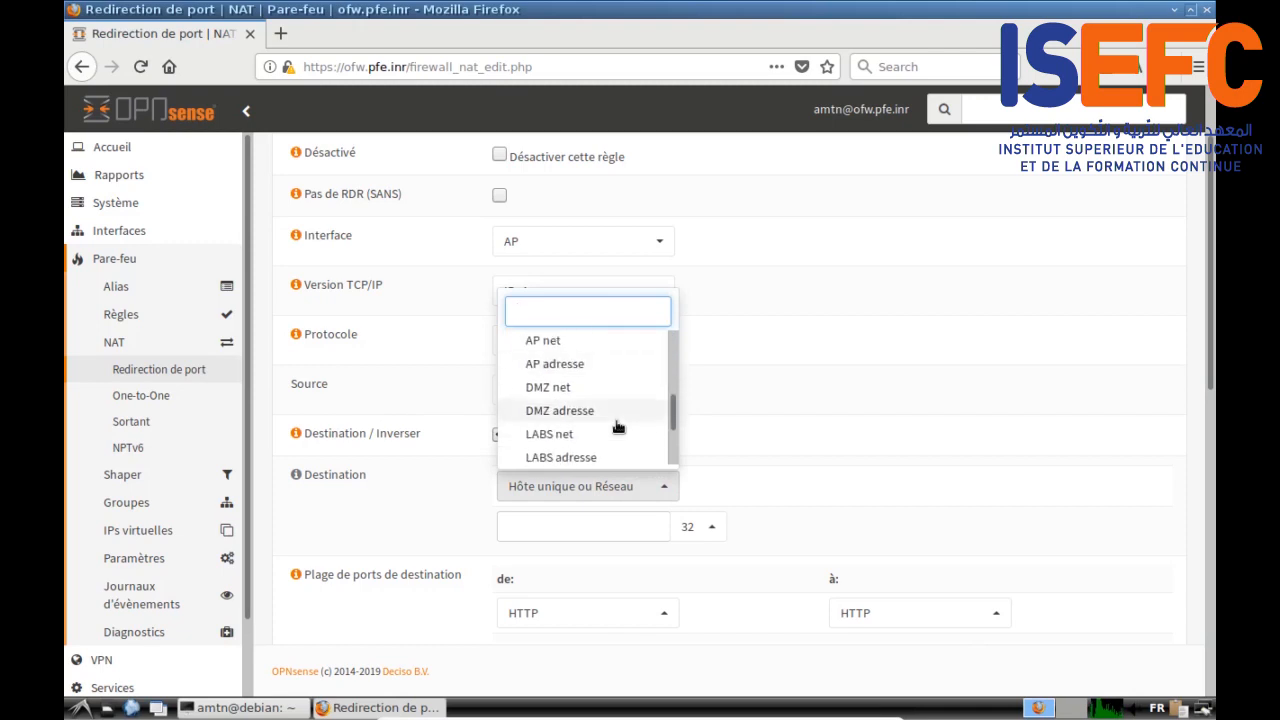
pyautogui.click(582, 365)
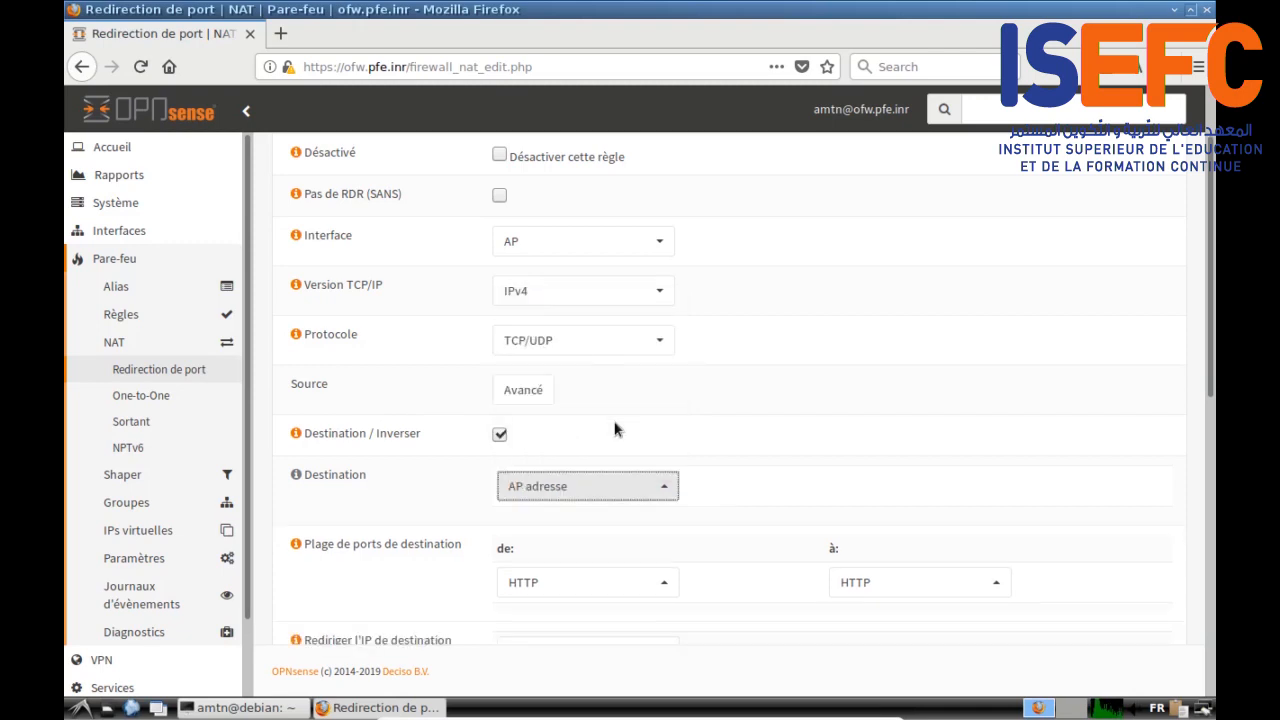
# Step: Set both destination port range fields to portsDNS
pyautogui.scroll(-1, 745, 458)
pyautogui.click(663, 539)
pyautogui.moveTo(675, 418); pyautogui.dragTo(675, 398)
pyautogui.click(566, 496)
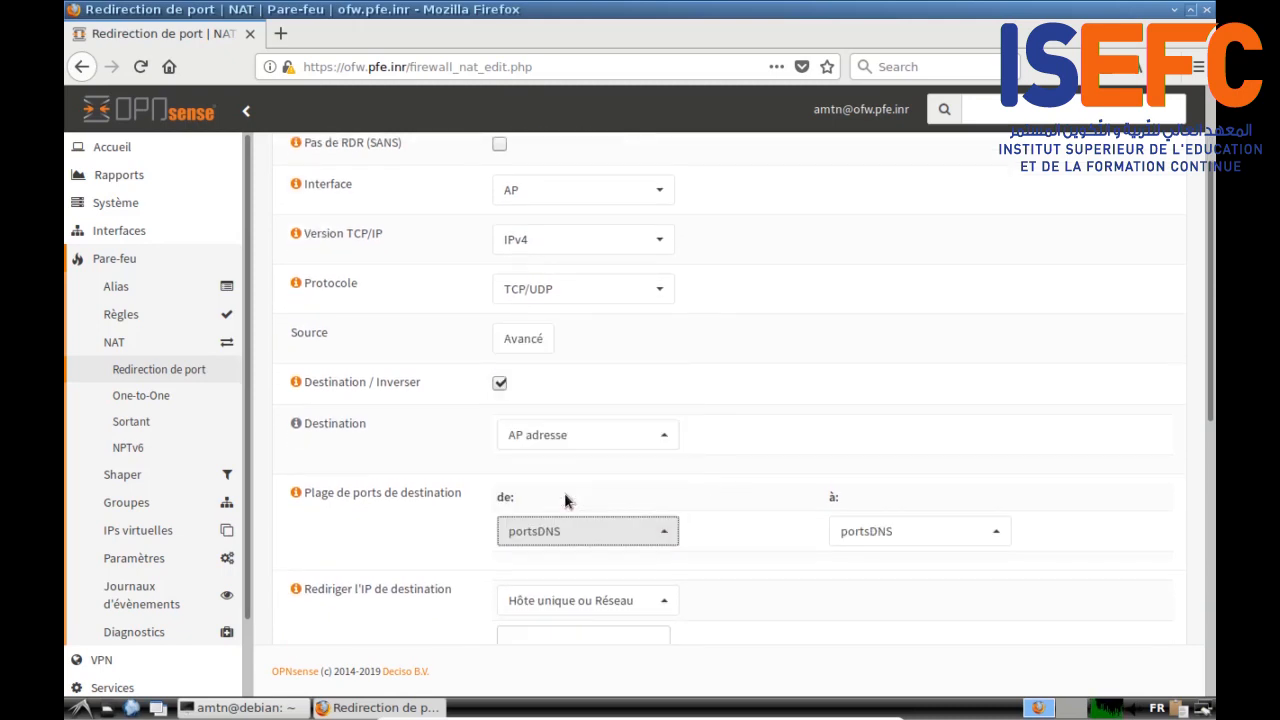
pyautogui.scroll(-1, 741, 571)
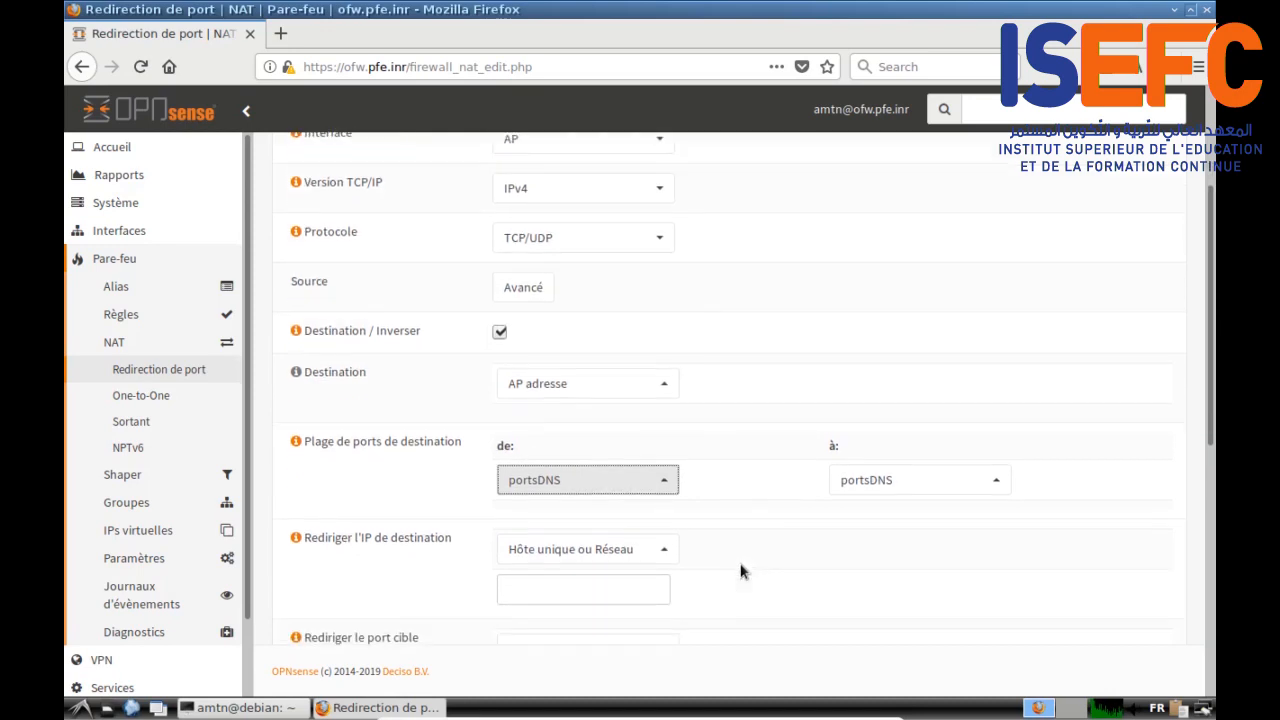
pyautogui.click(749, 521)
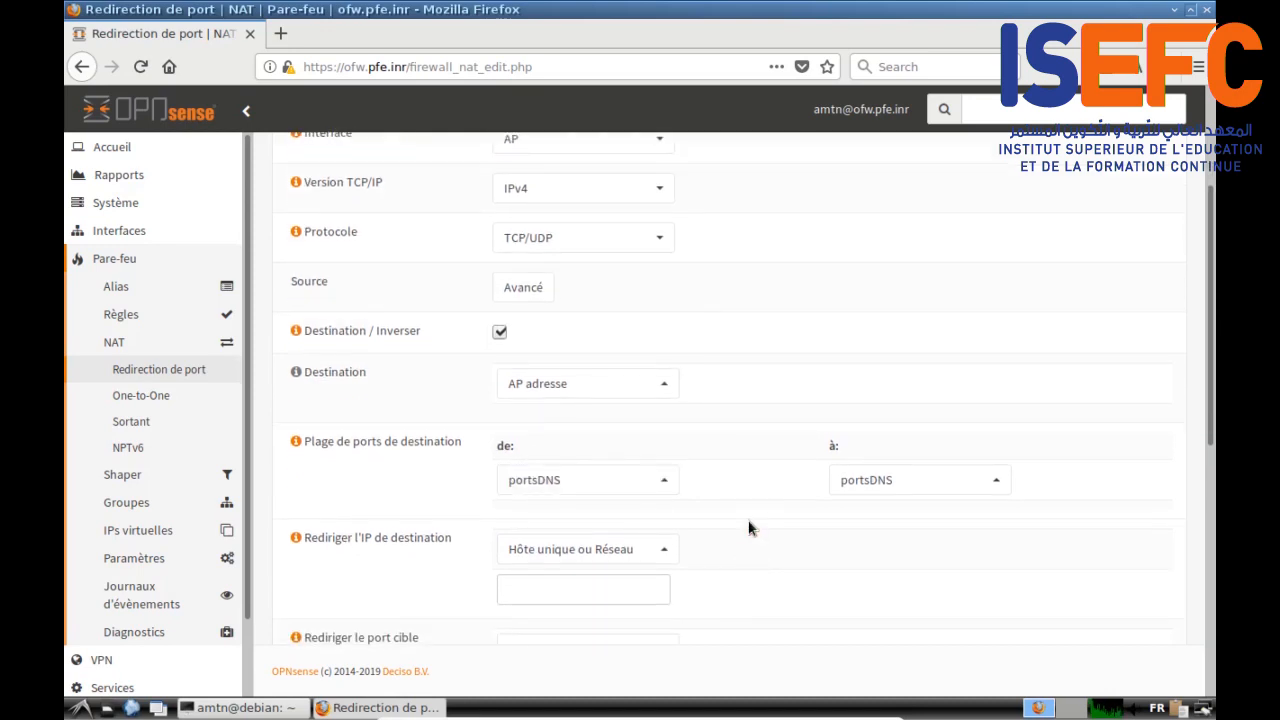
pyautogui.scroll(-1, 752, 528)
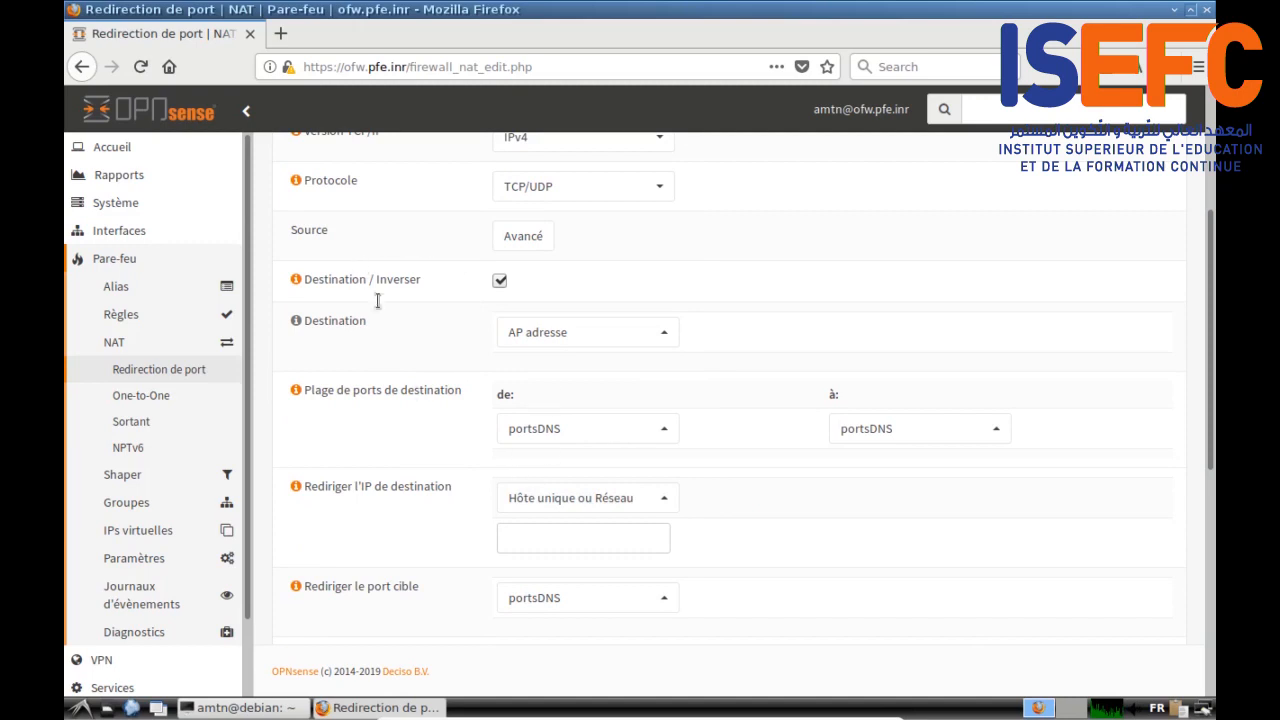
pyautogui.scroll(5, 412, 390)
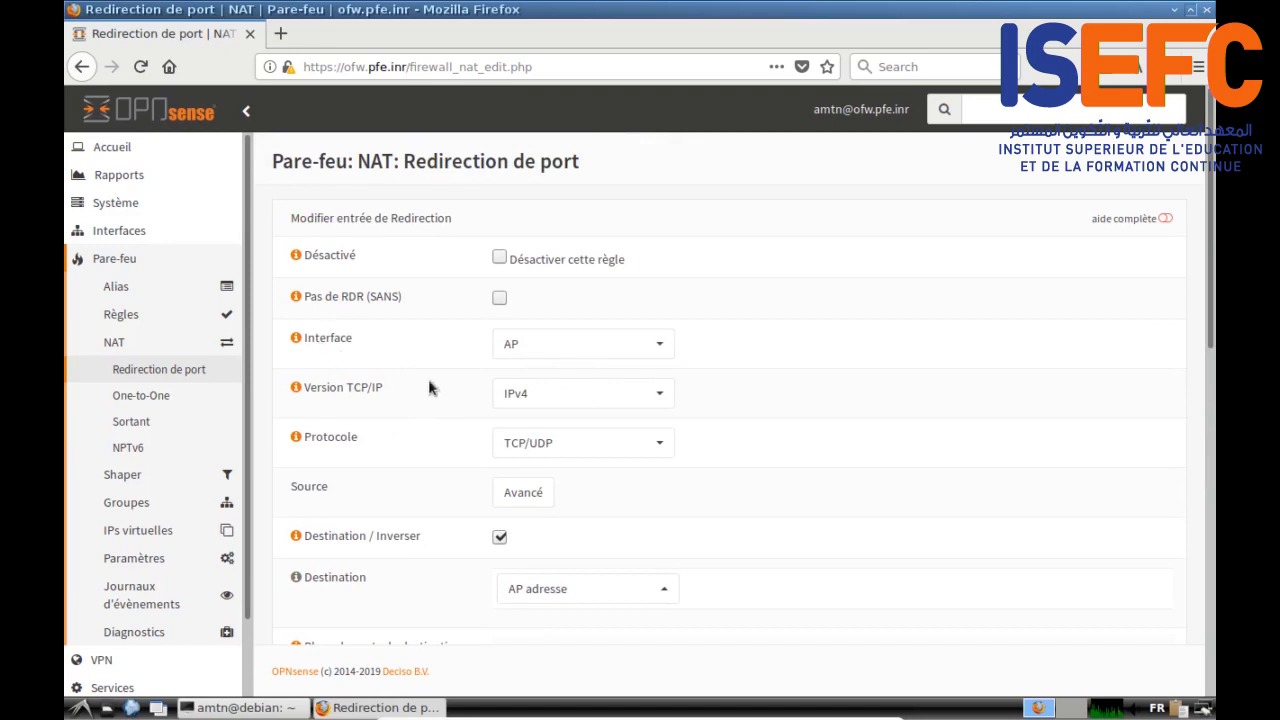
# Step: Redirect the matching traffic to 192.168.20.254 on the DNS port
pyautogui.scroll(-2, 403, 495)
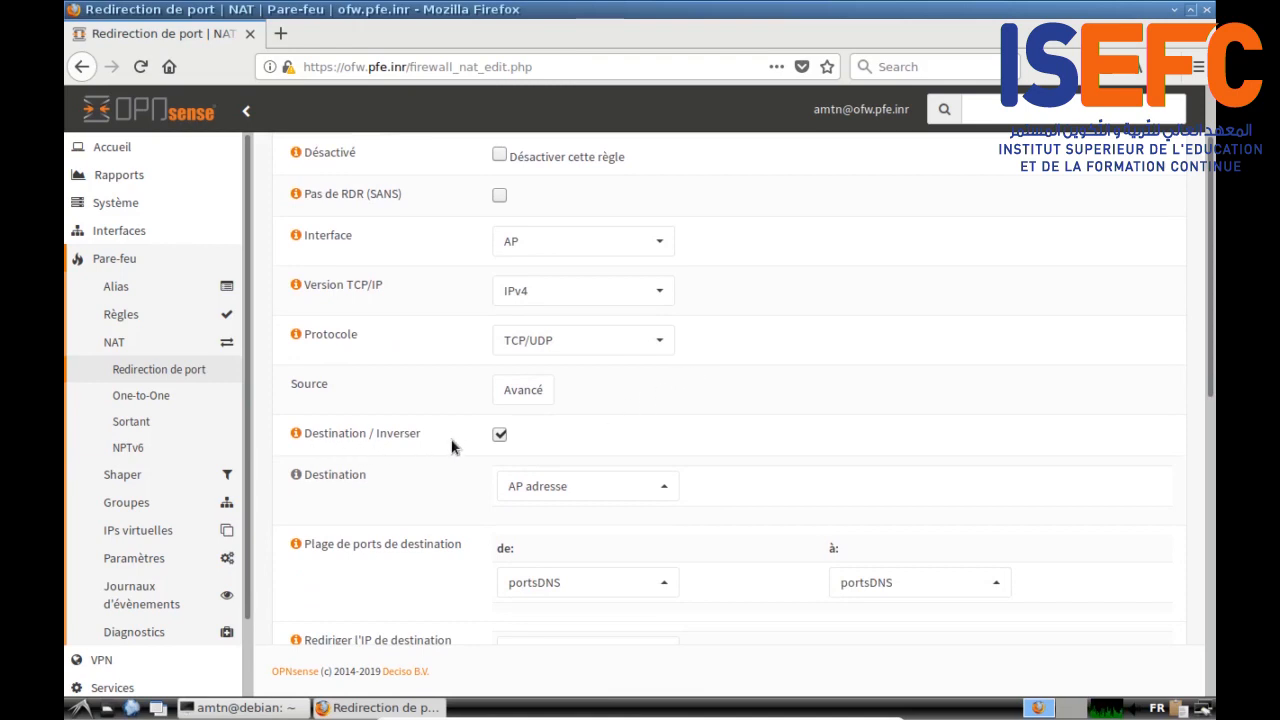
pyautogui.scroll(-1, 338, 494)
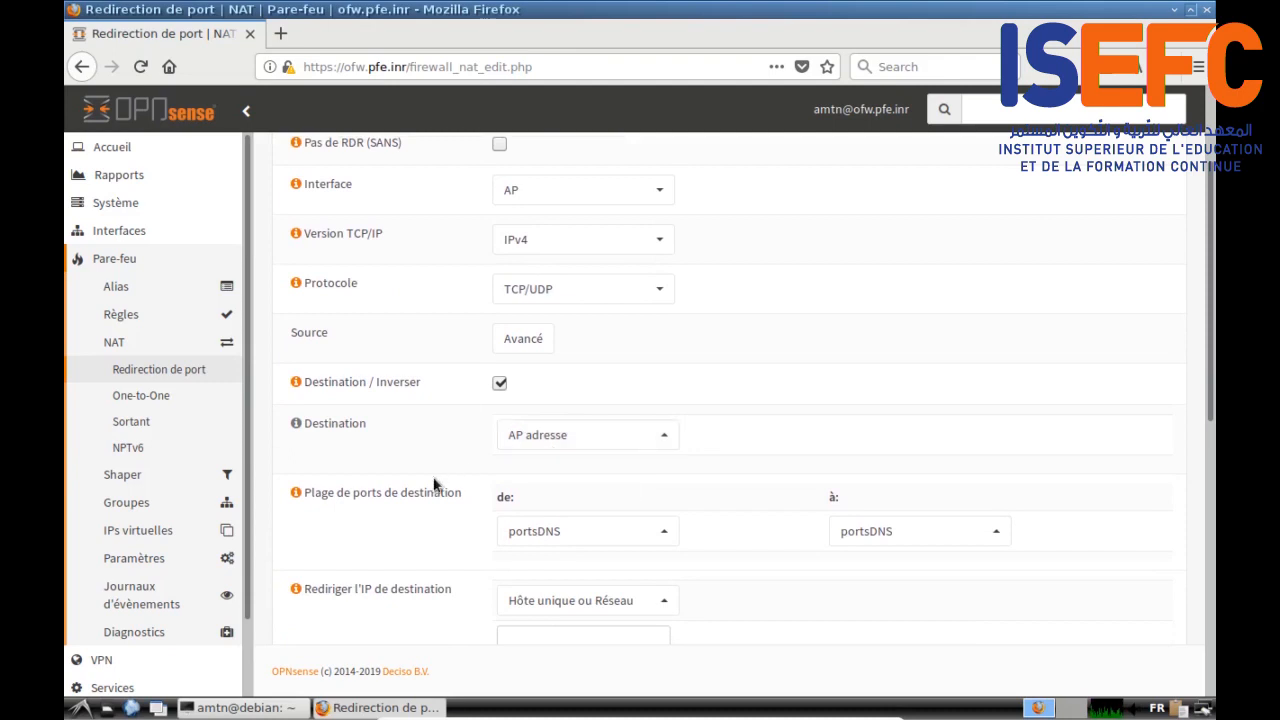
pyautogui.scroll(-2, 433, 500)
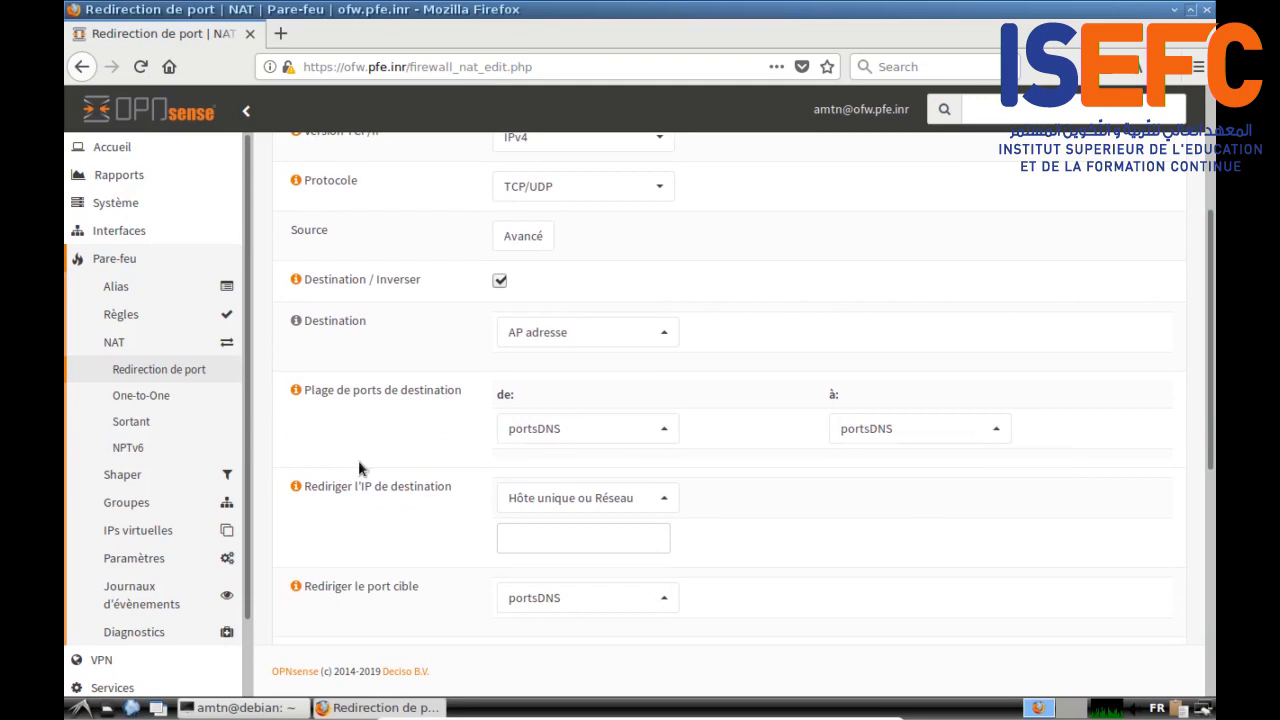
pyautogui.scroll(-2, 360, 468)
pyautogui.click(659, 397)
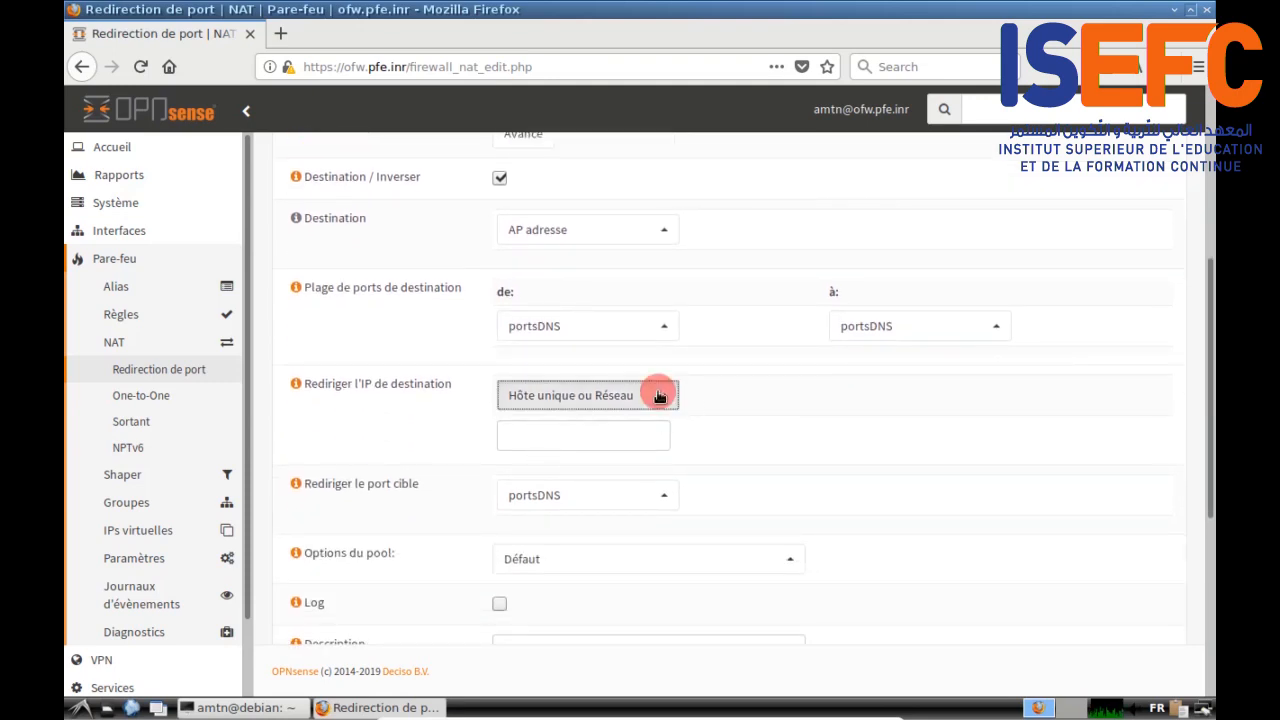
pyautogui.click(659, 397)
pyautogui.click(530, 436)
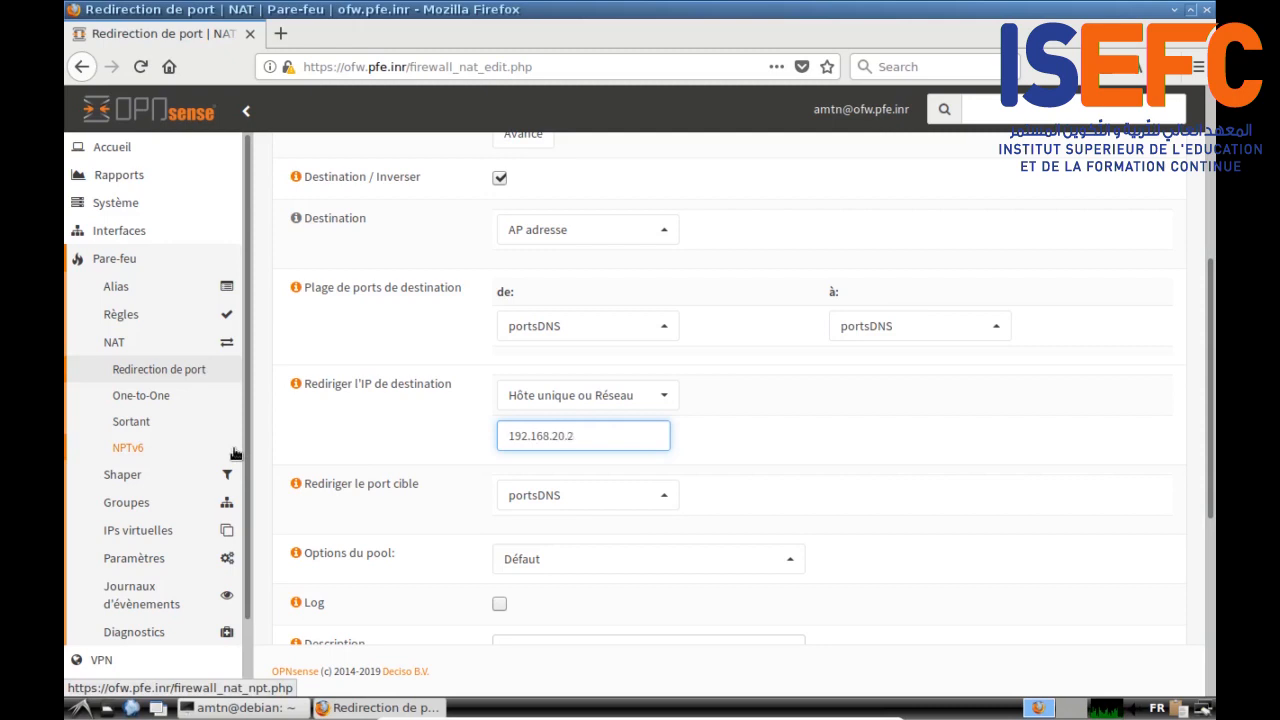
pyautogui.scroll(-2, 235, 453)
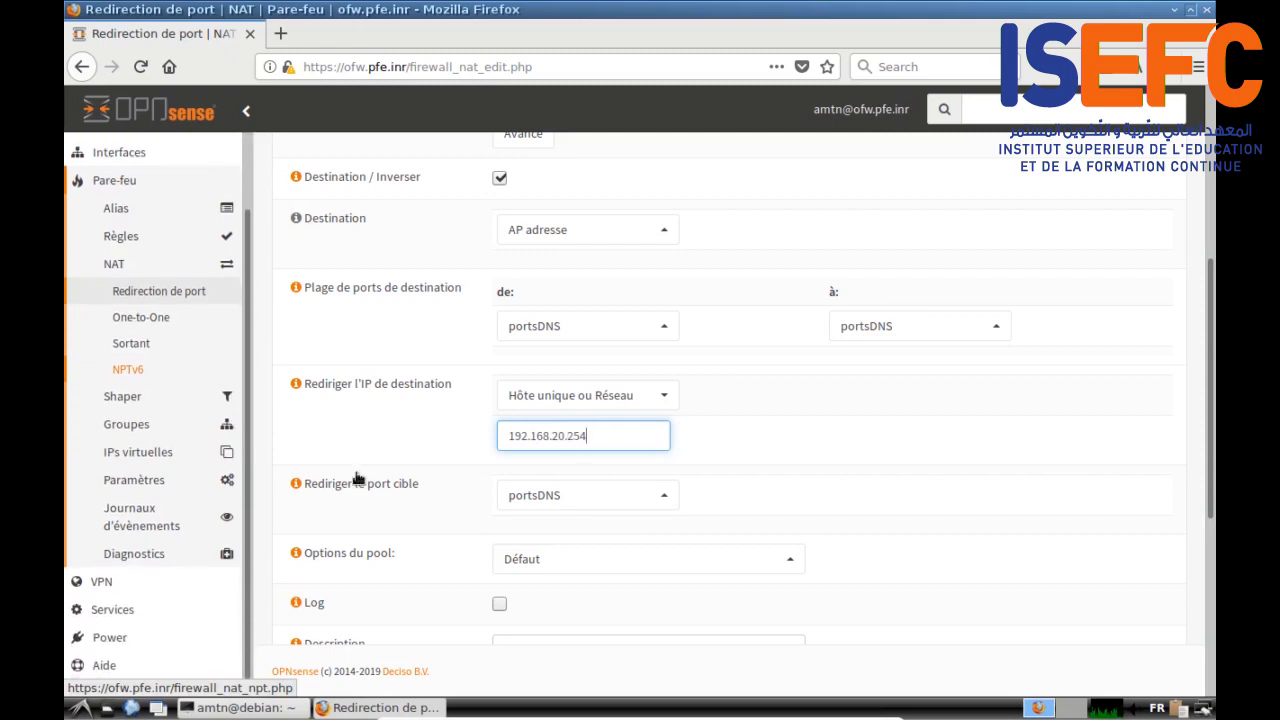
pyautogui.click(572, 495)
pyautogui.scroll(-2, 623, 417)
pyautogui.click(614, 409)
pyautogui.click(405, 510)
# Step: Enable logging, describe it 'Rediriger DNS requests', disable NAT reflection, and save the rule
pyautogui.scroll(-6, 405, 510)
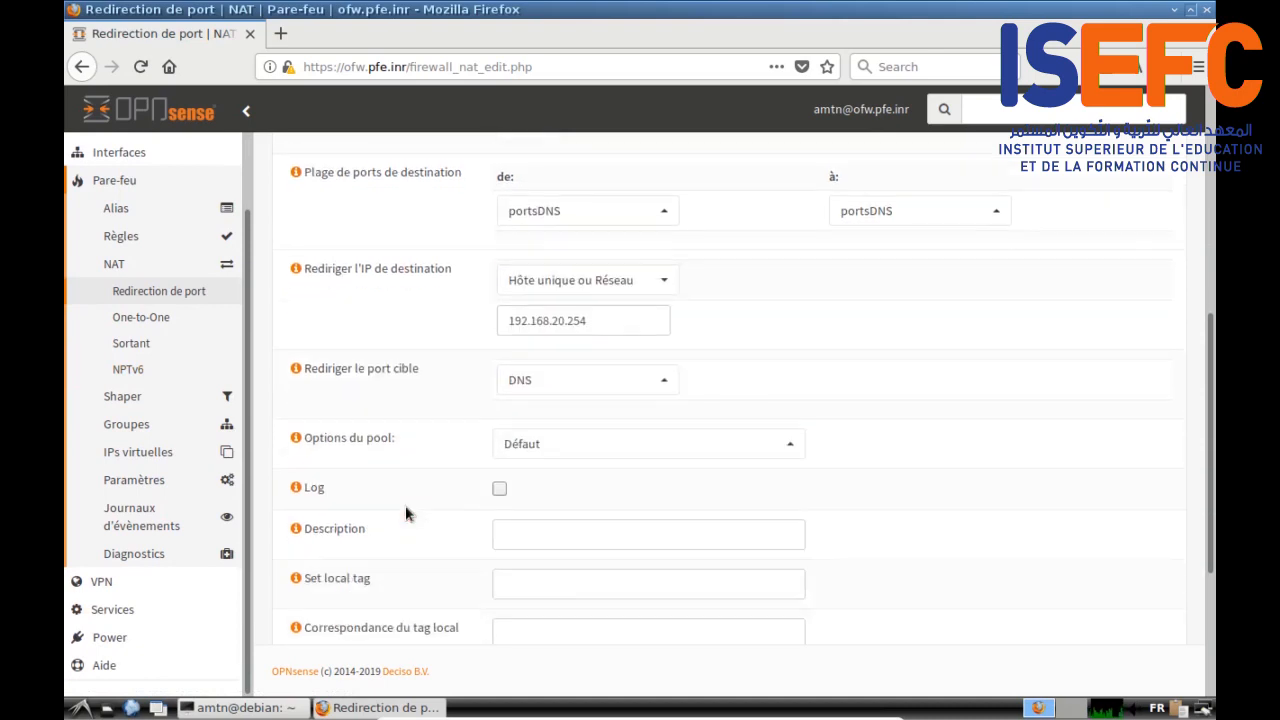
pyautogui.click(499, 296)
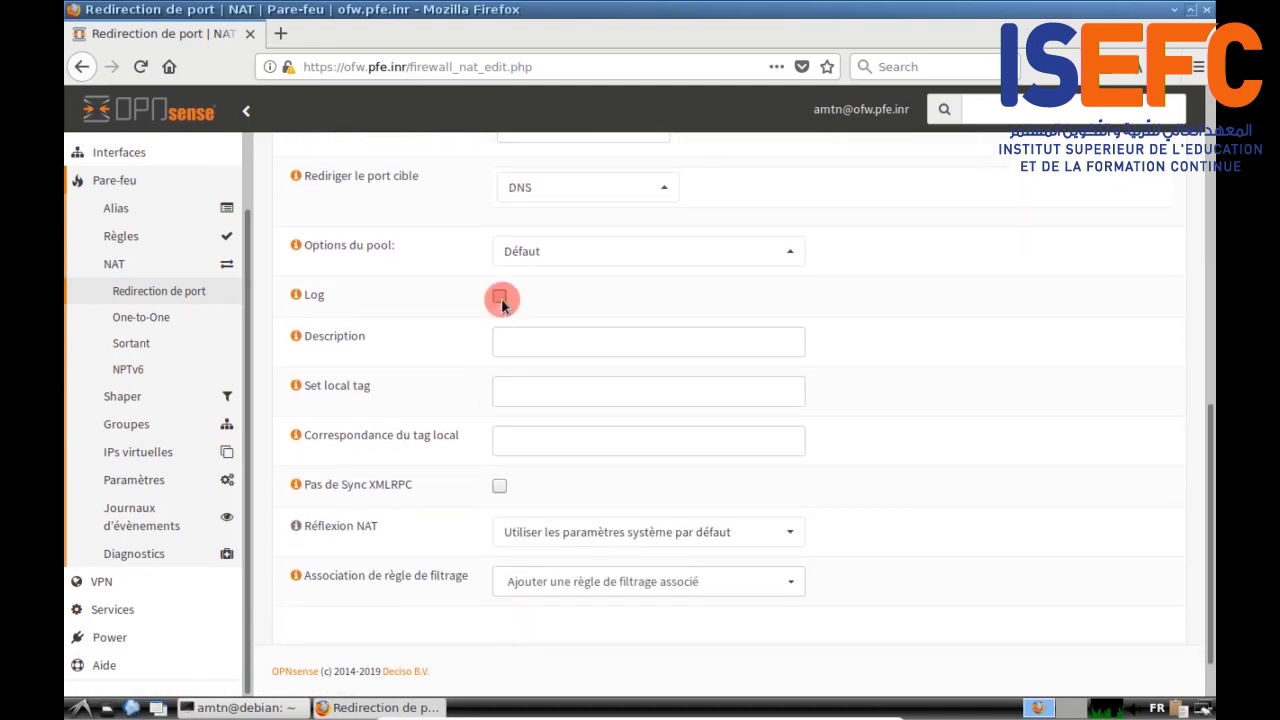
pyautogui.click(504, 339)
pyautogui.write('Red')
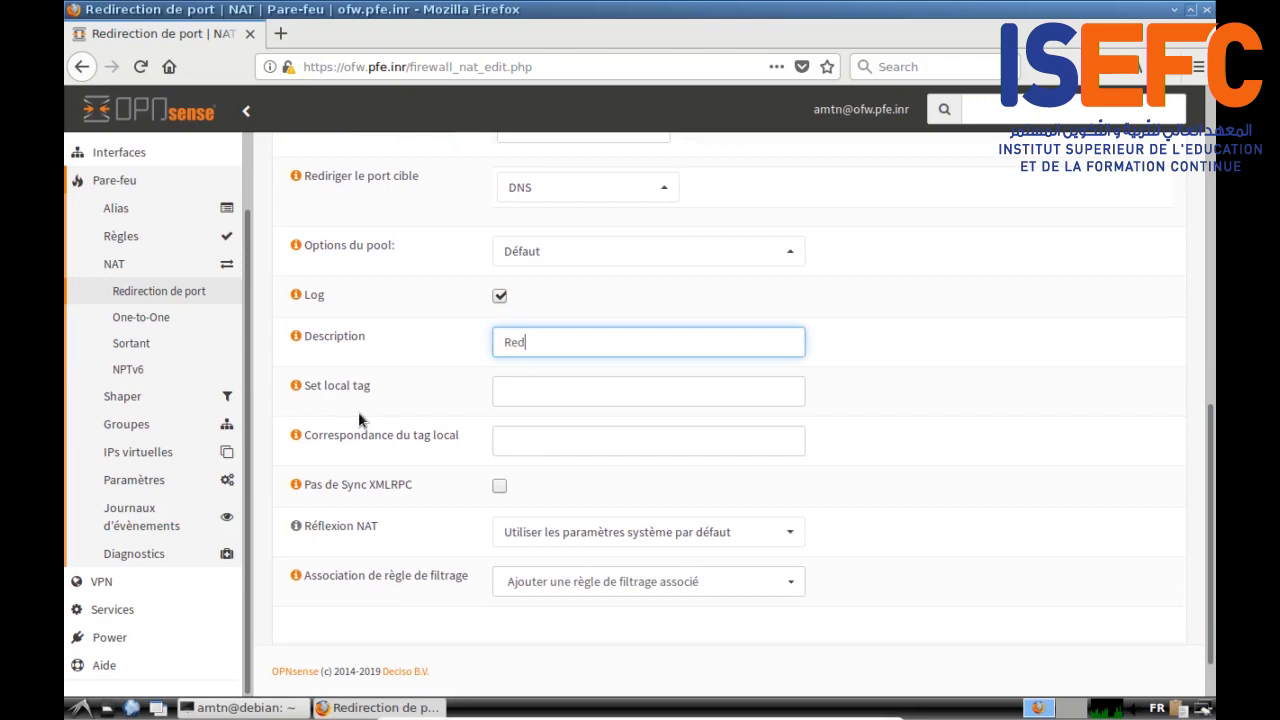
pyautogui.write('iriger DNS requests')
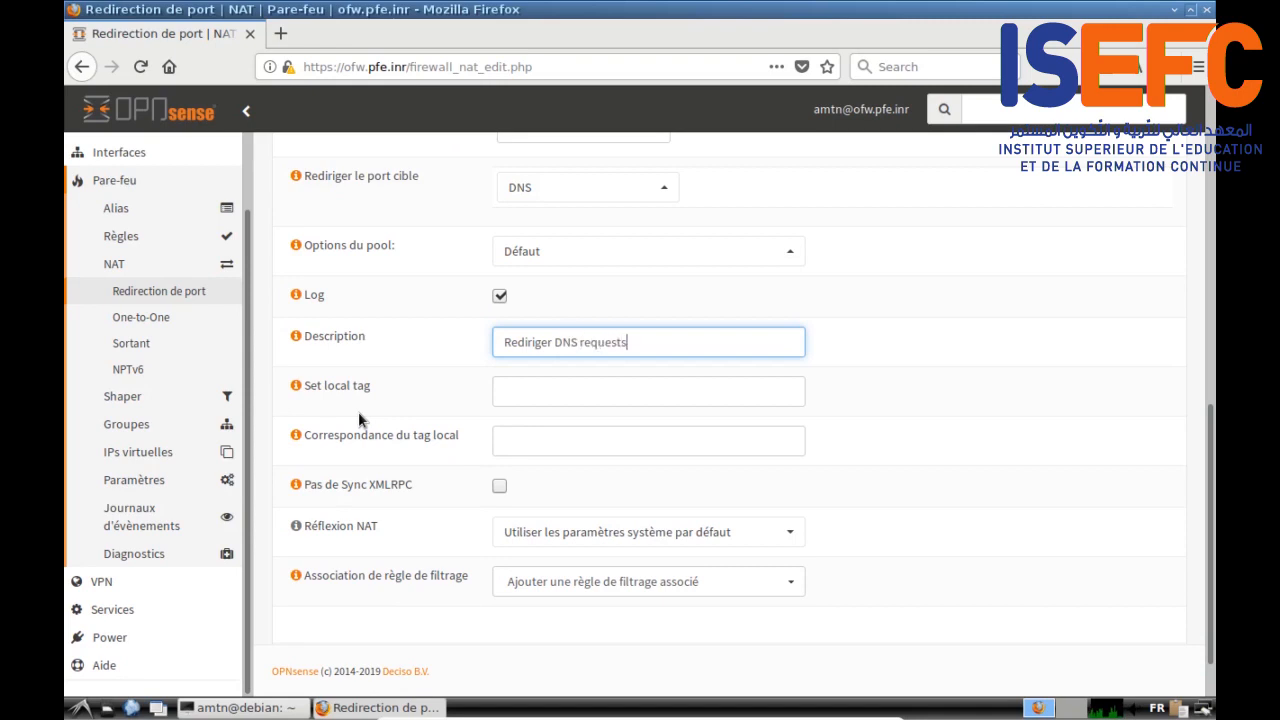
pyautogui.scroll(-2, 358, 411)
pyautogui.click(566, 470)
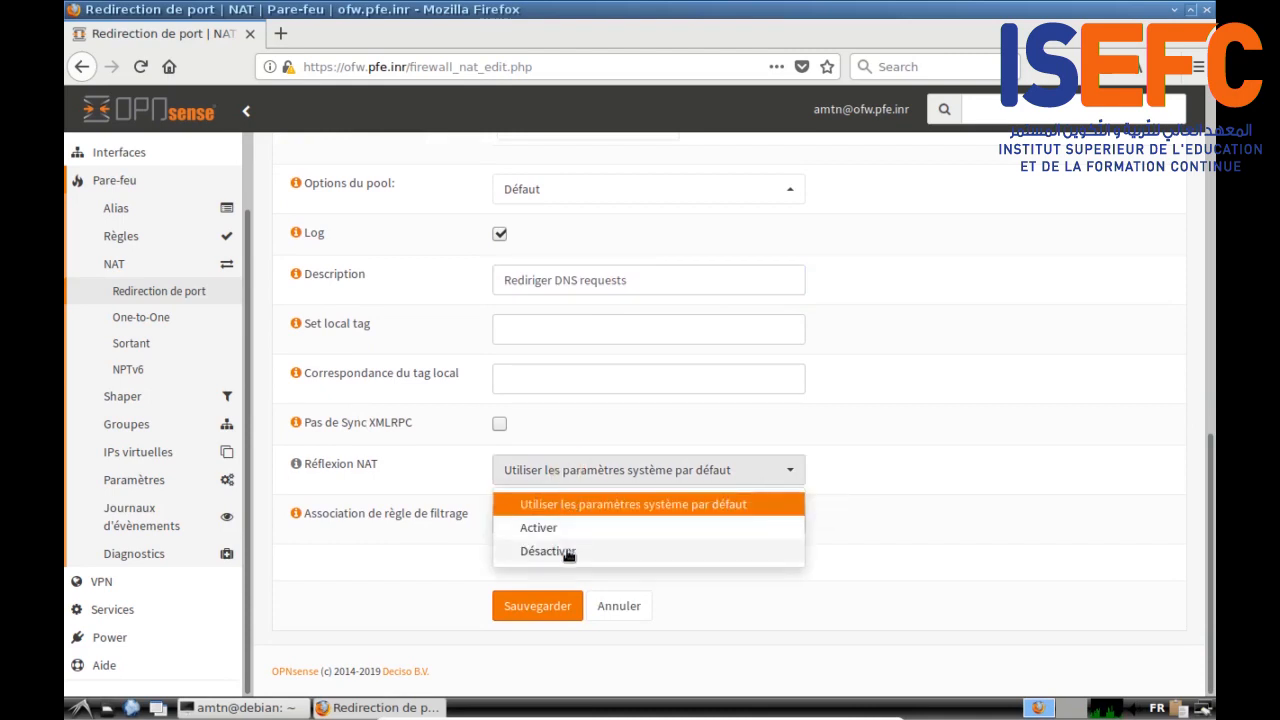
pyautogui.click(568, 553)
pyautogui.moveTo(306, 513); pyautogui.dragTo(473, 519)
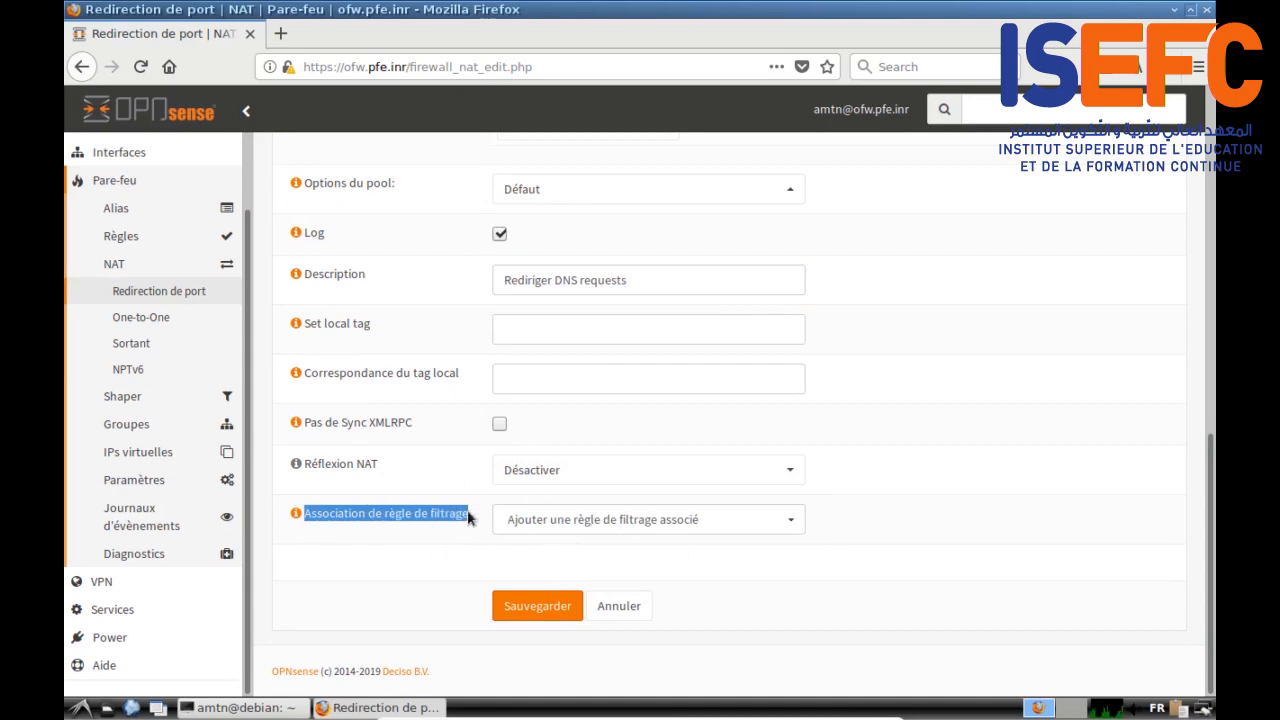
pyautogui.click(546, 612)
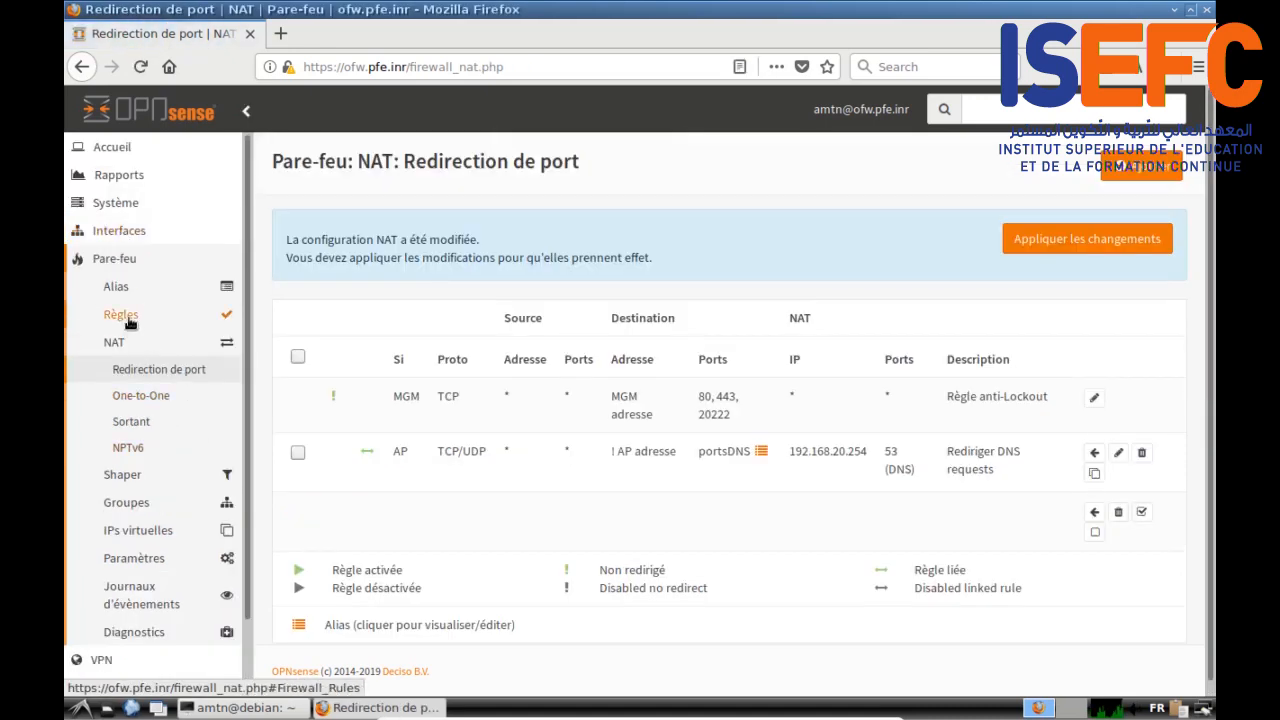
# Step: Apply the NAT changes and bring up the AP interface's firewall rules
pyautogui.click(1045, 238)
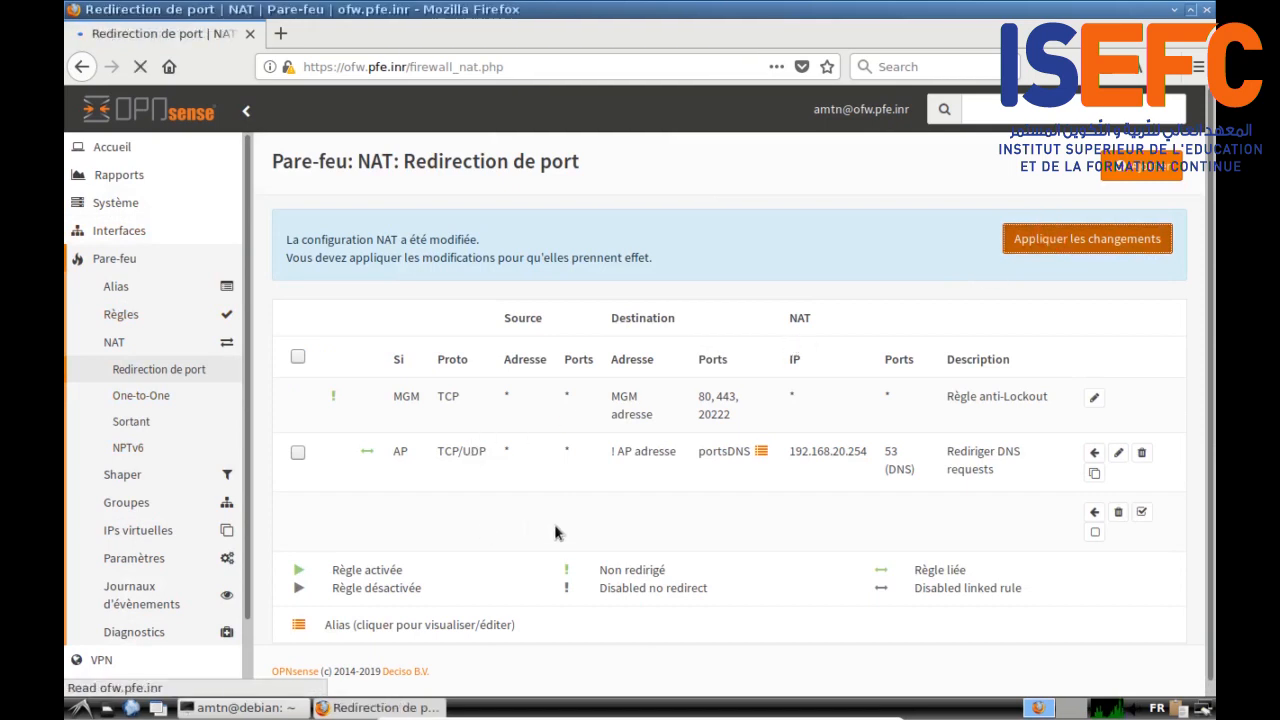
pyautogui.click(100, 314)
pyautogui.click(118, 367)
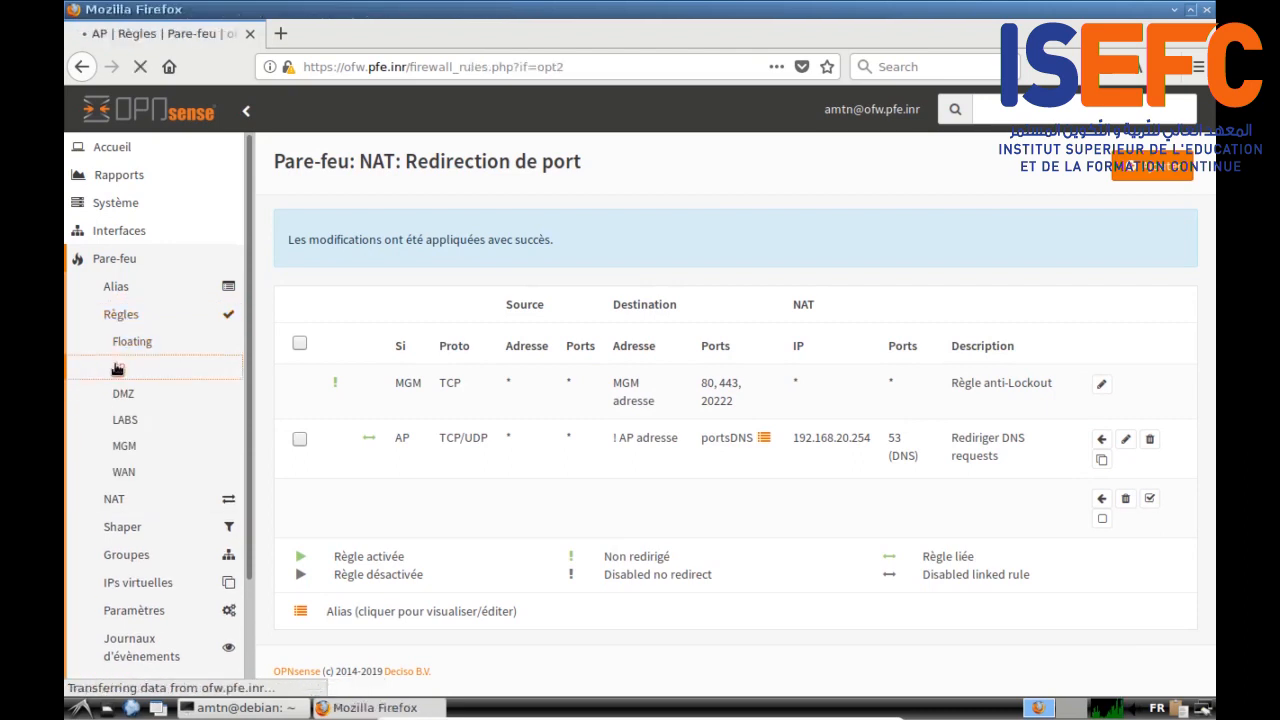
# Step: Move the NAT 'Rediriger DNS requests' rule to the top of the AP firewall rules and apply
pyautogui.scroll(-3, 591, 471)
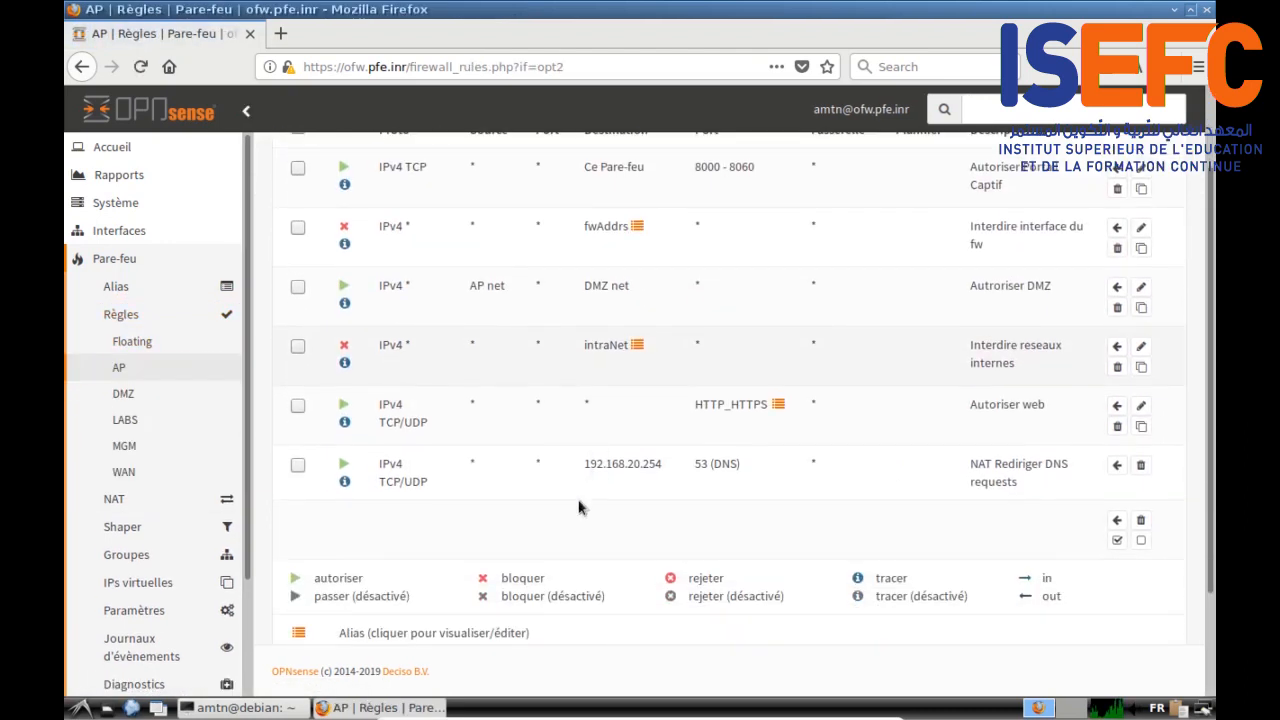
pyautogui.click(297, 465)
pyautogui.scroll(2, 586, 478)
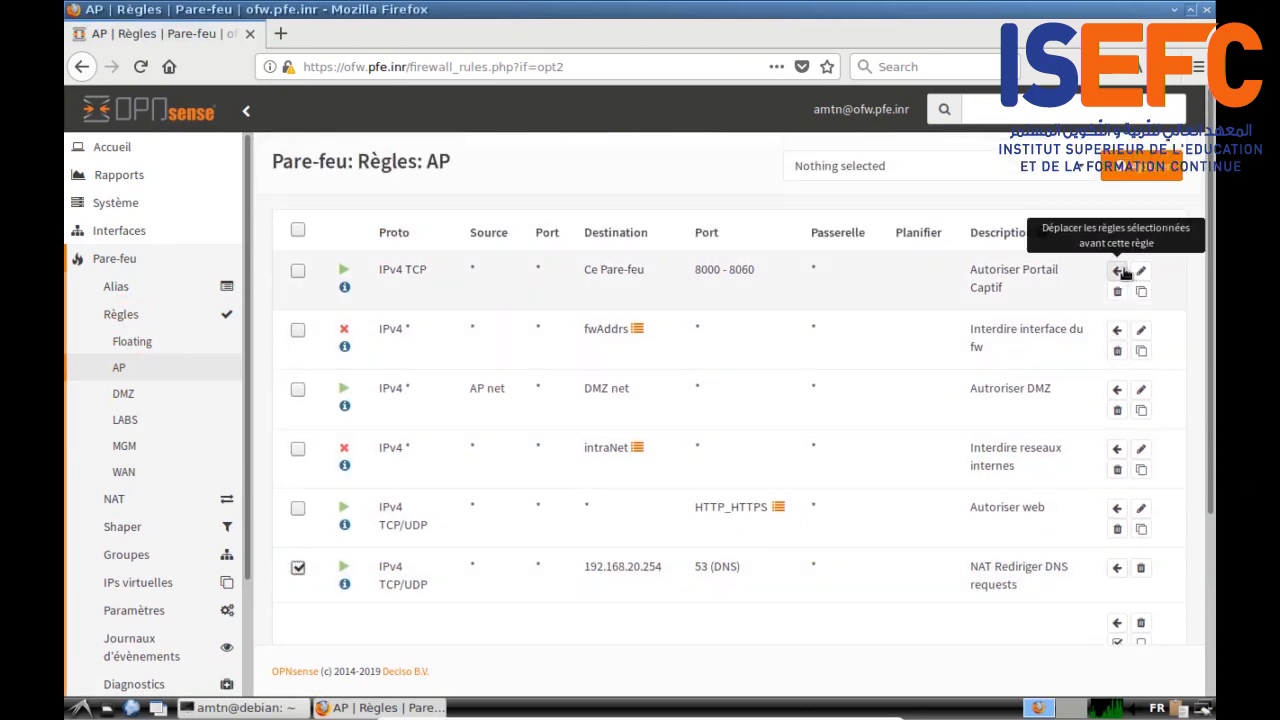
pyautogui.click(1117, 270)
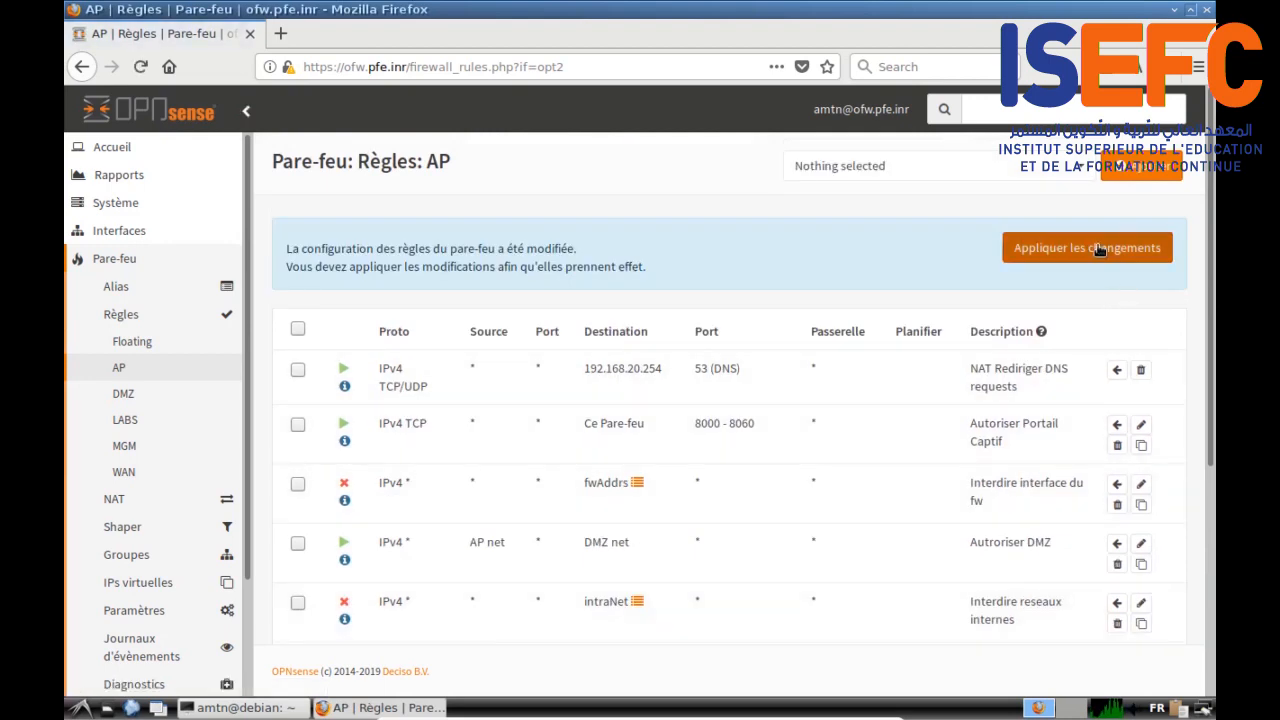
pyautogui.click(1097, 250)
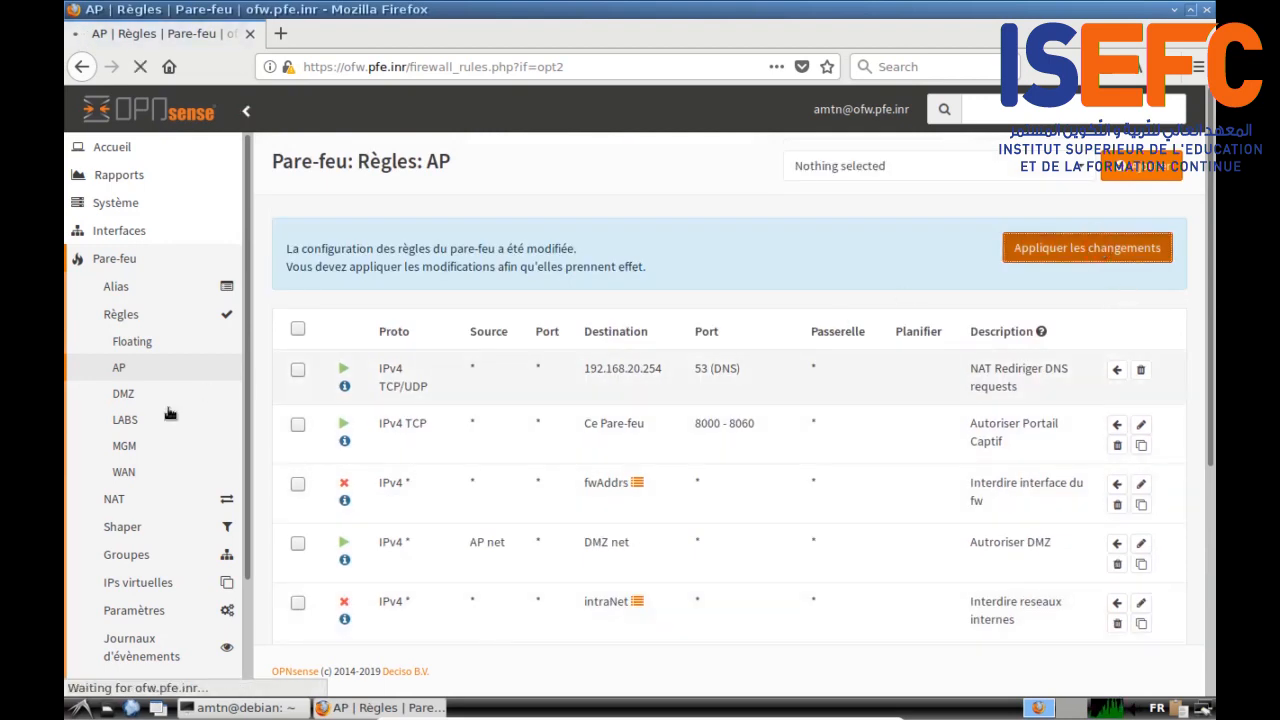
# Step: Duplicate the AP 'Rediriger DNS requests' rule in NAT > Redirection de port
pyautogui.click(130, 501)
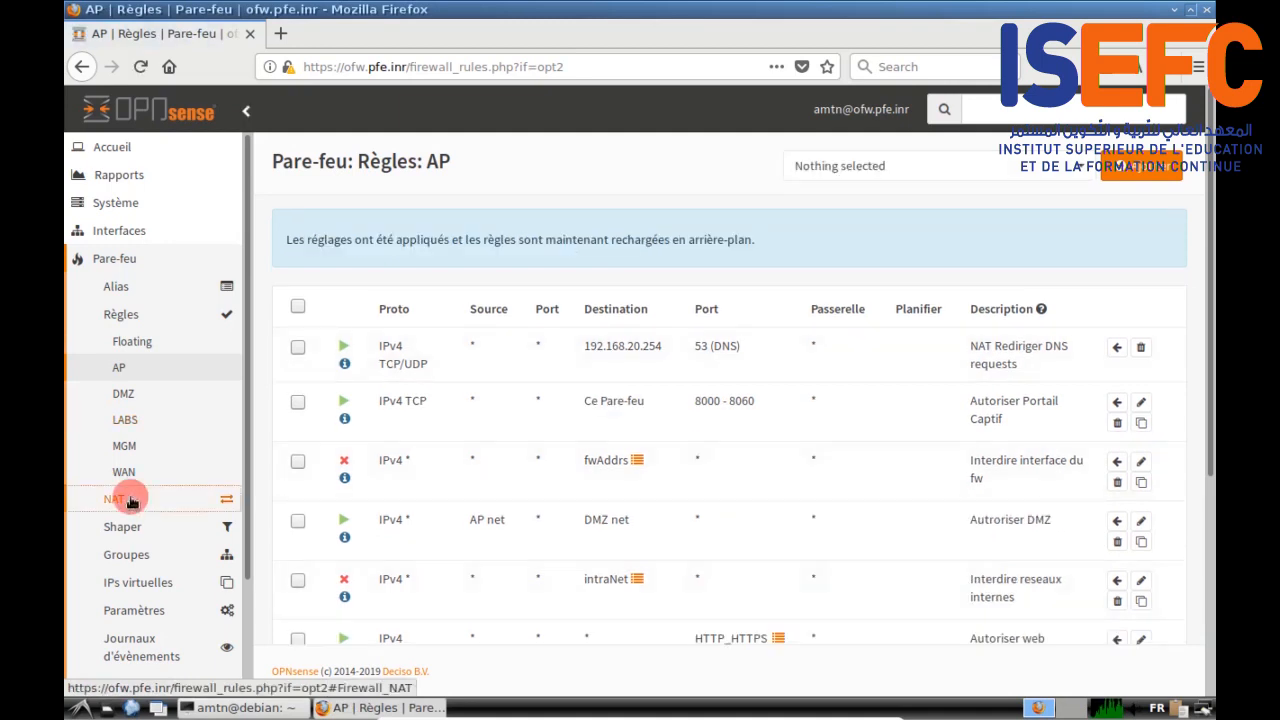
pyautogui.click(155, 372)
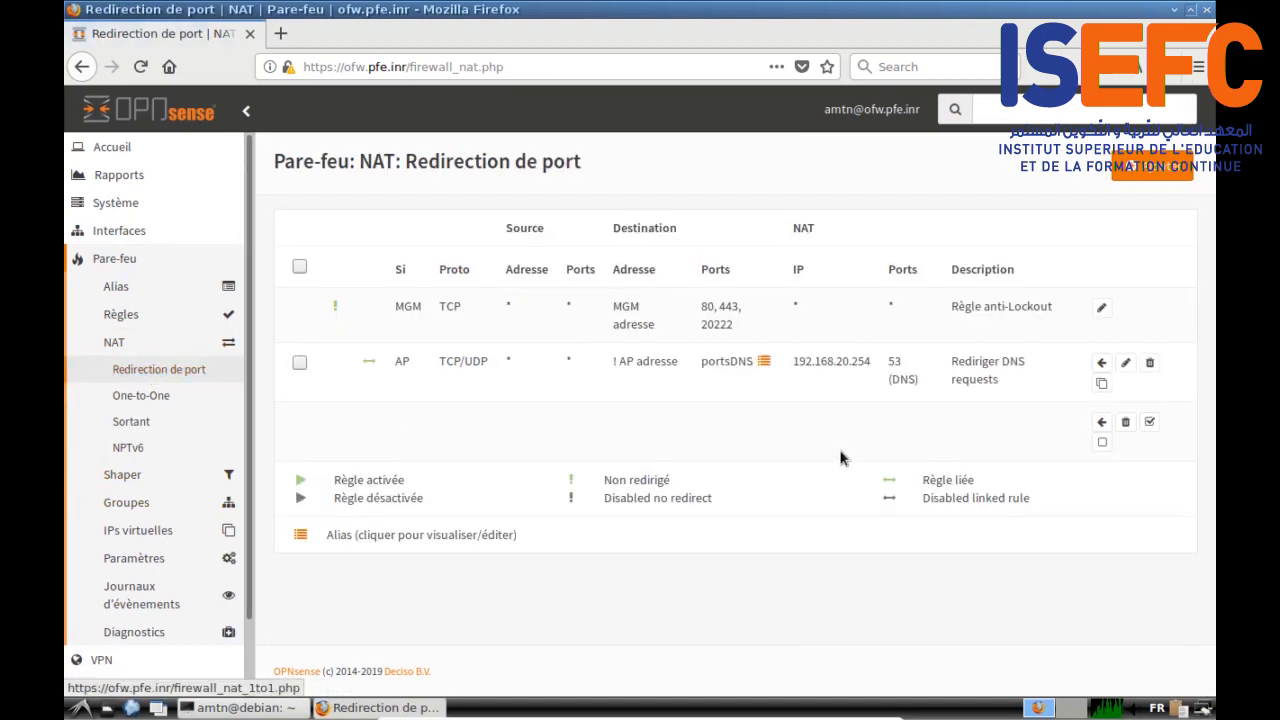
pyautogui.click(1101, 385)
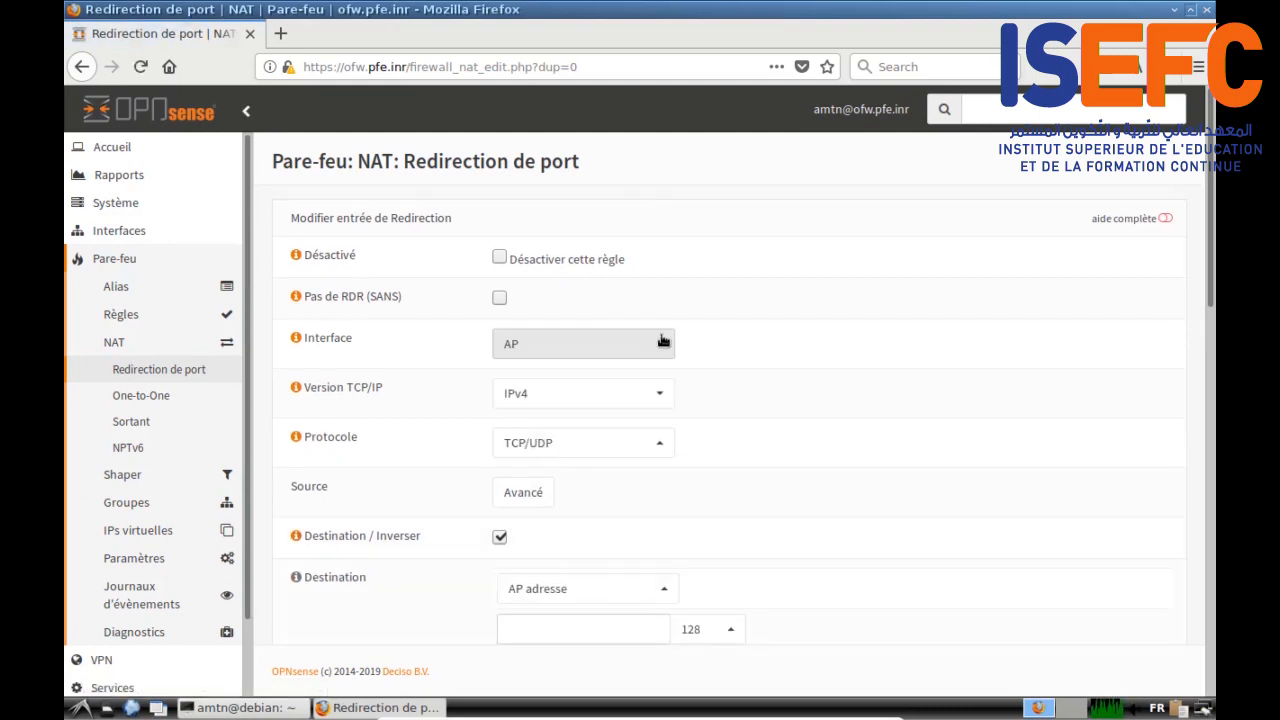
# Step: Save the copy as a DMZ rule with destination DMZ adresse and redirect IP 192.168.30.254, then duplicate it
pyautogui.click(662, 343)
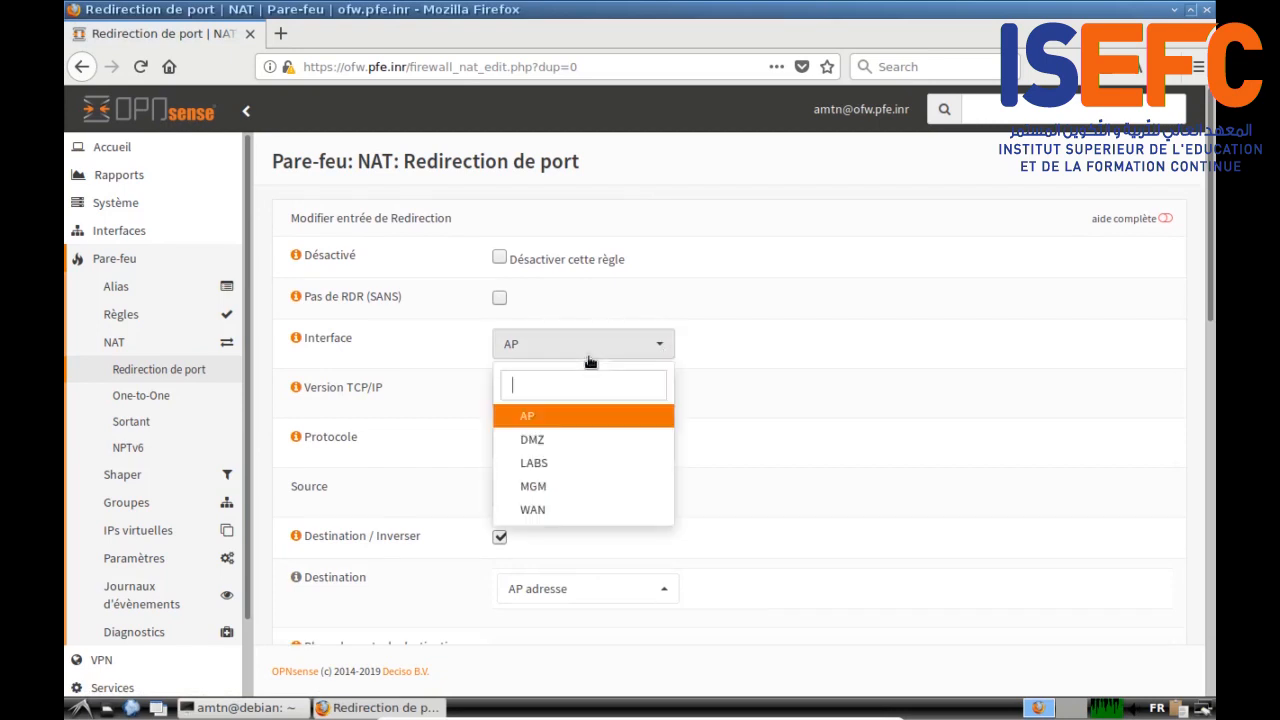
pyautogui.click(560, 440)
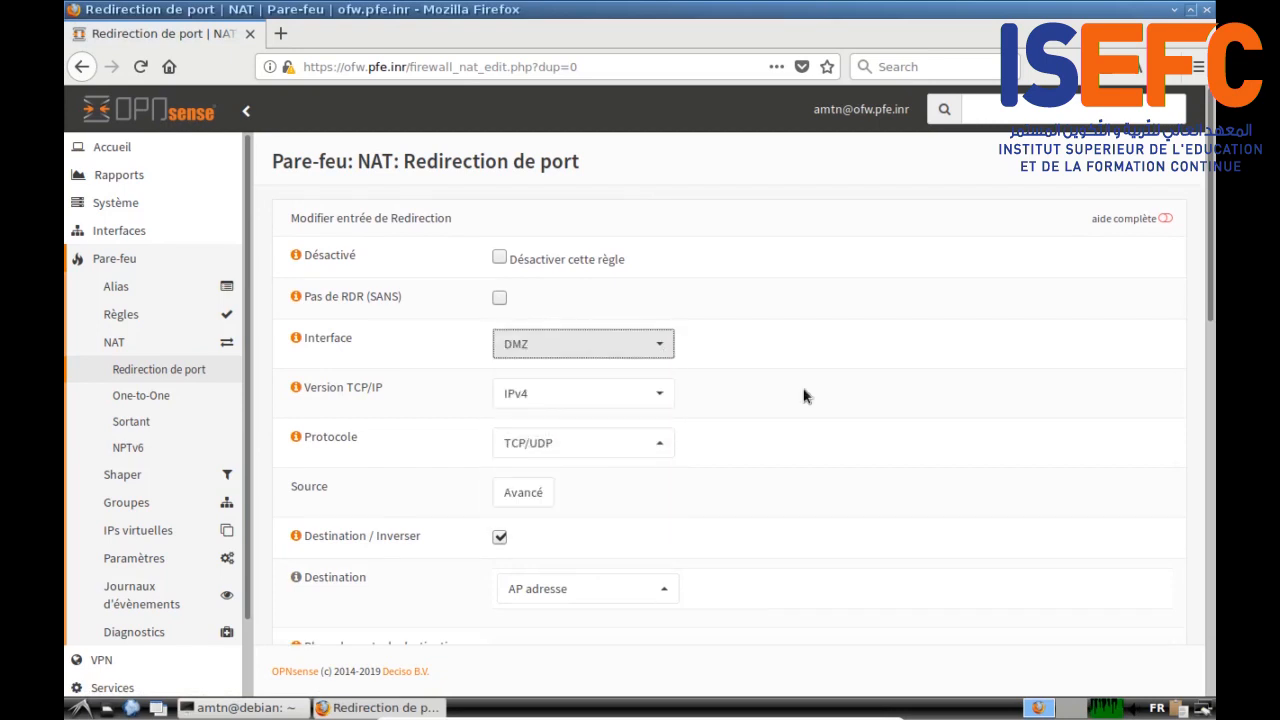
pyautogui.scroll(-6, 805, 396)
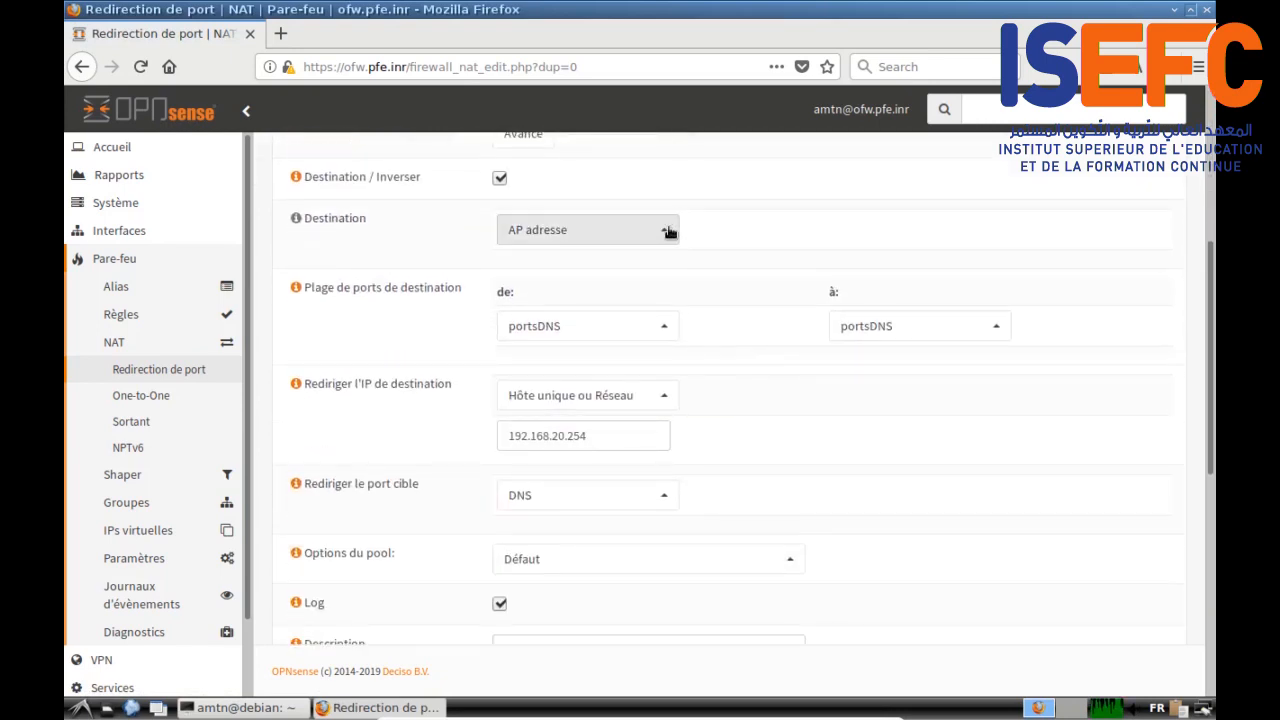
pyautogui.click(660, 233)
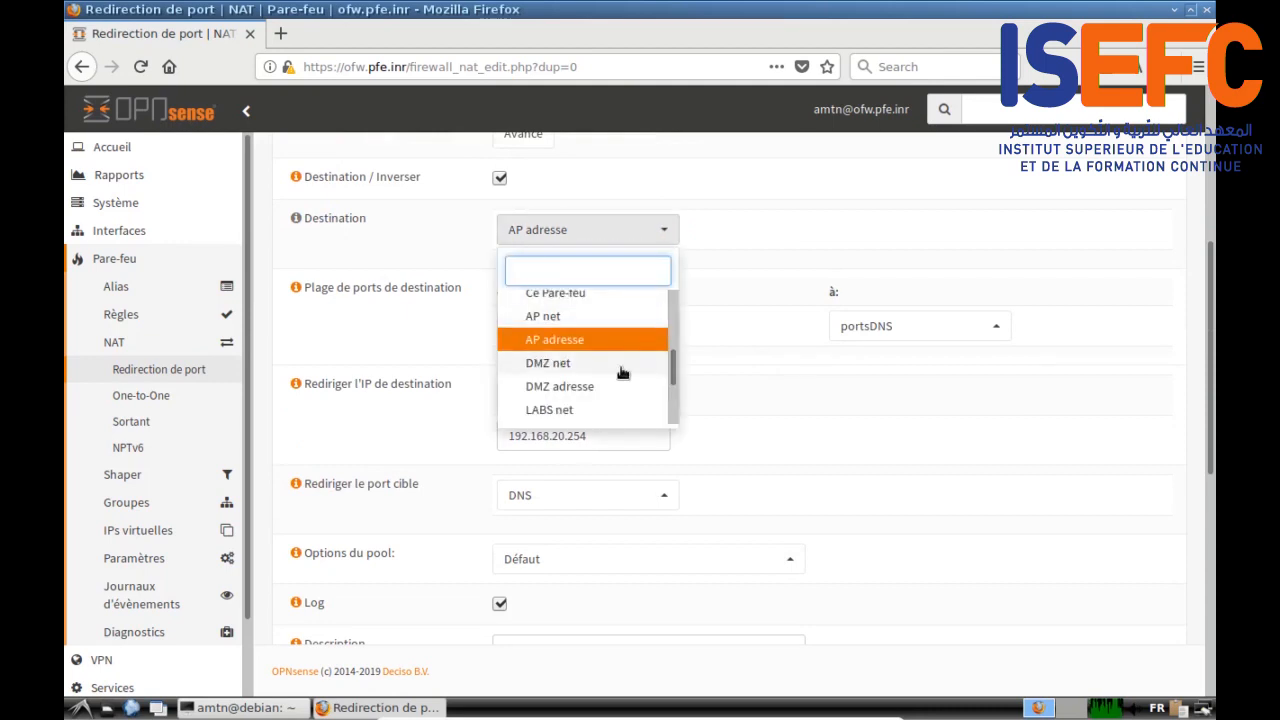
pyautogui.click(600, 386)
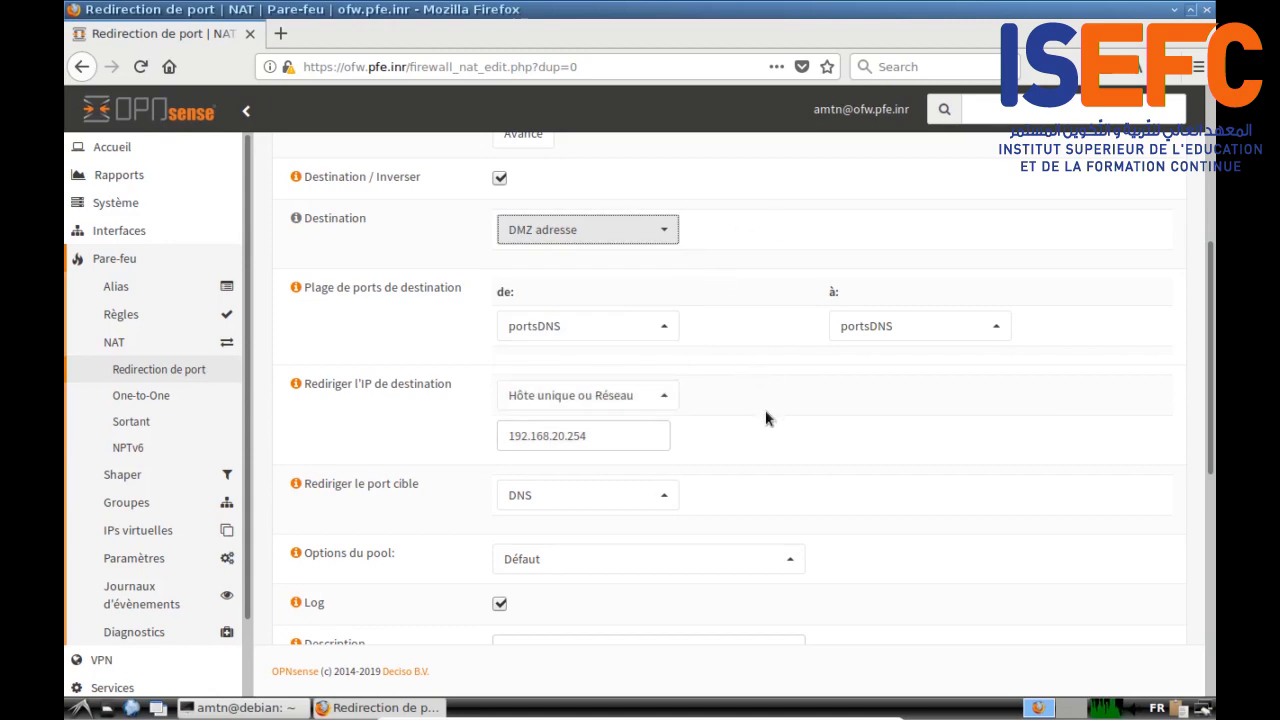
pyautogui.click(559, 436)
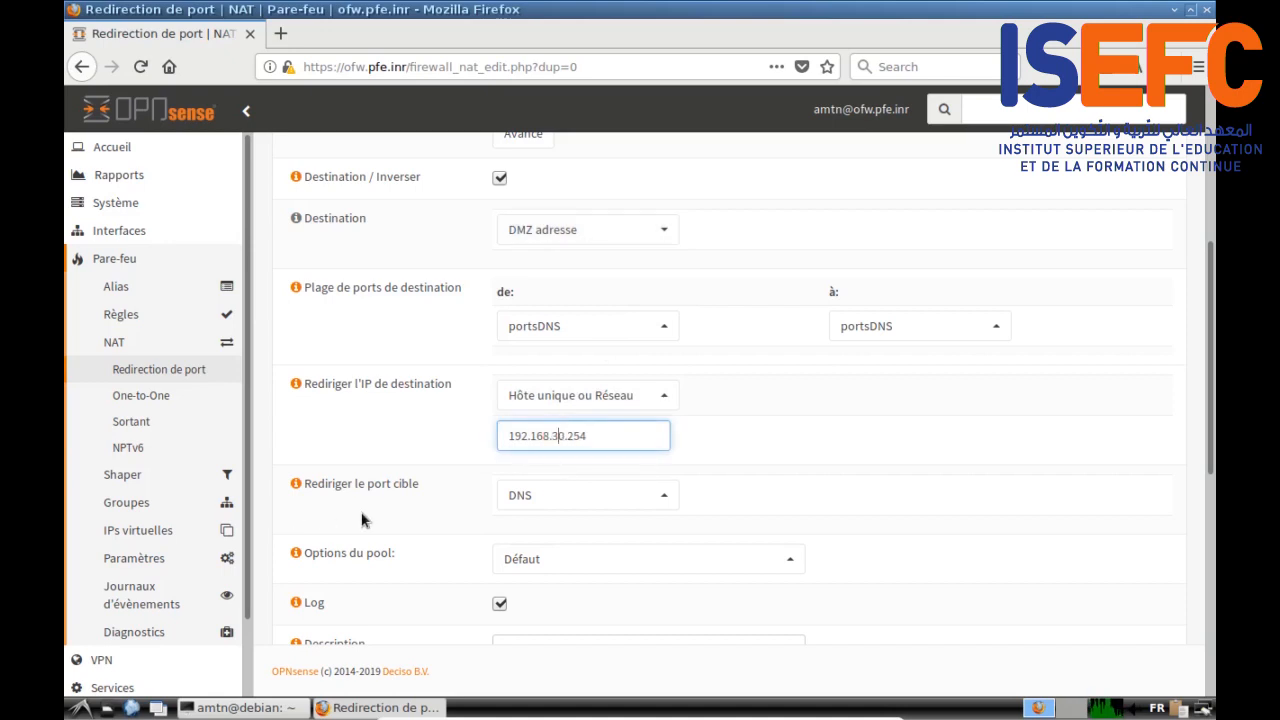
pyautogui.scroll(-8, 375, 515)
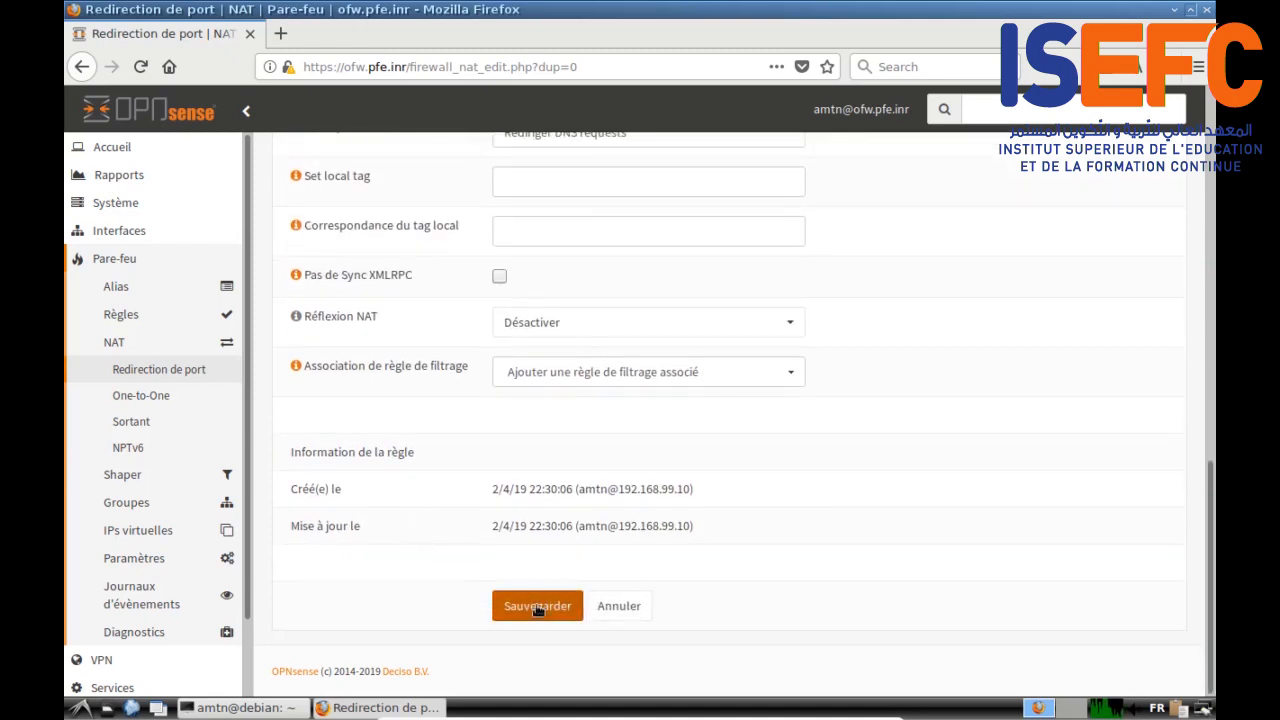
pyautogui.click(538, 608)
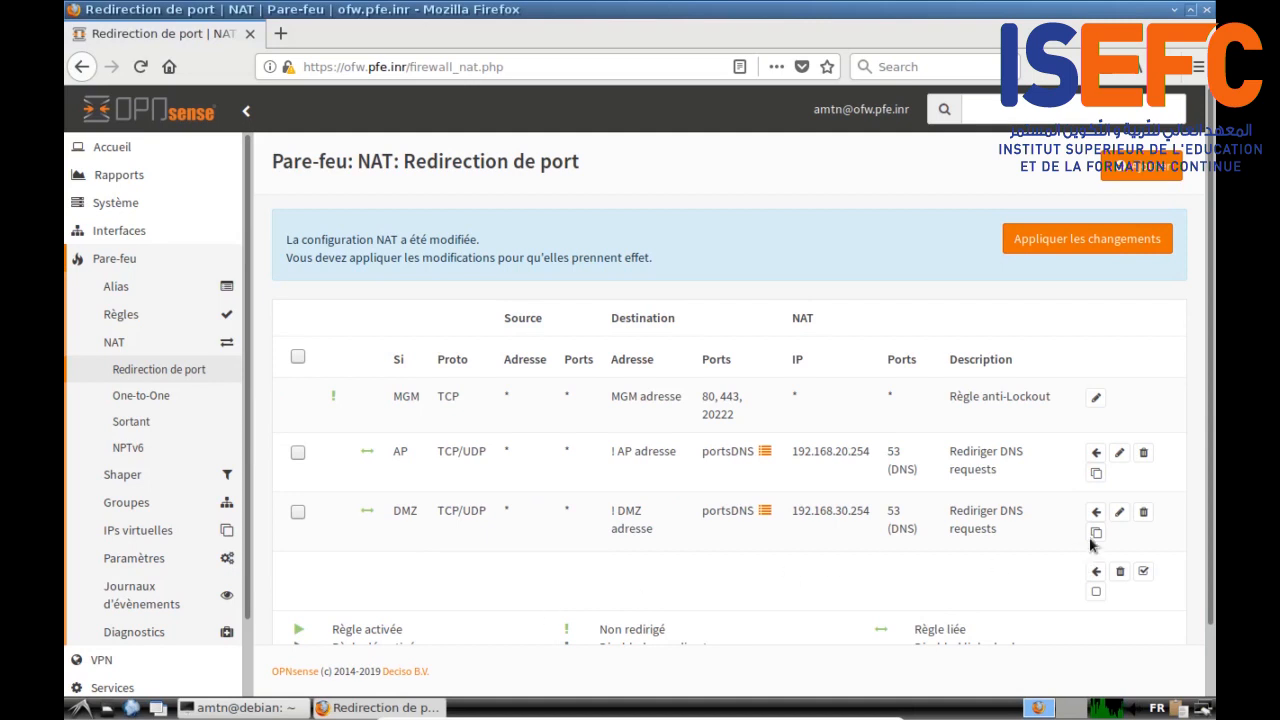
pyautogui.click(1096, 533)
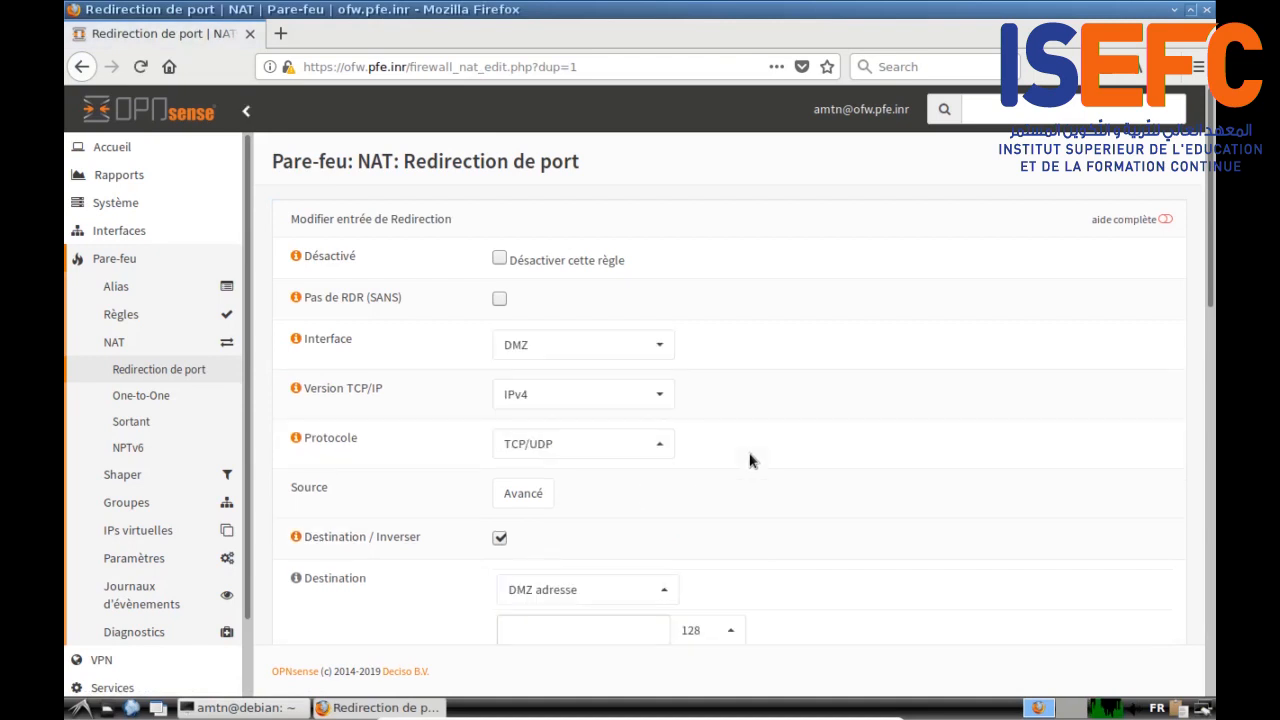
# Step: Save the copy as a LABS rule with destination LABS adresse and redirect IP 192.168.10.254
pyautogui.click(666, 348)
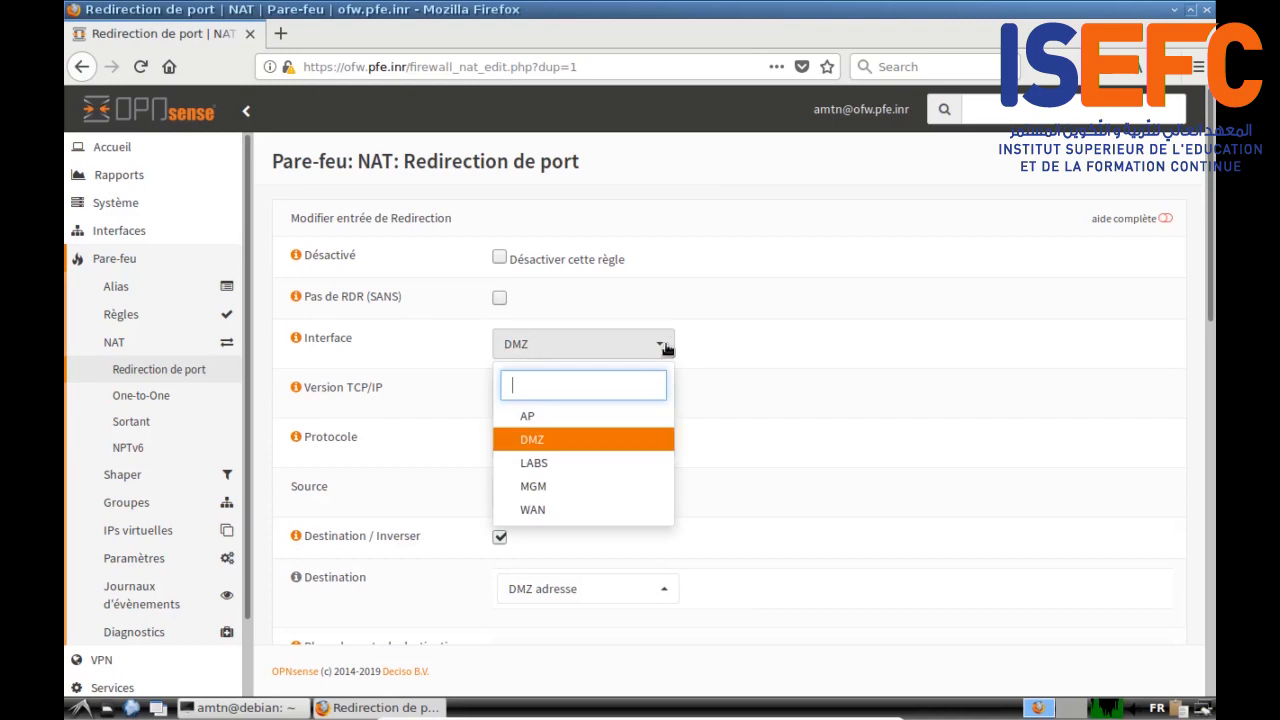
pyautogui.click(599, 463)
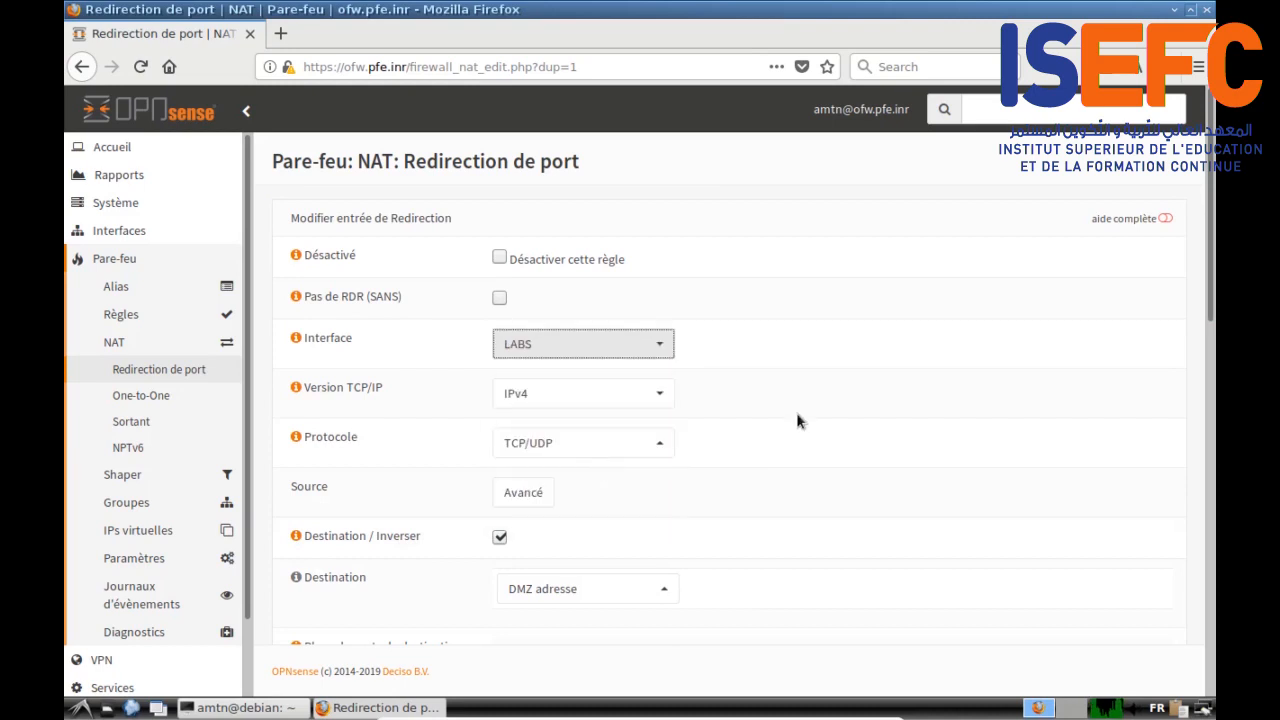
pyautogui.scroll(-2, 798, 406)
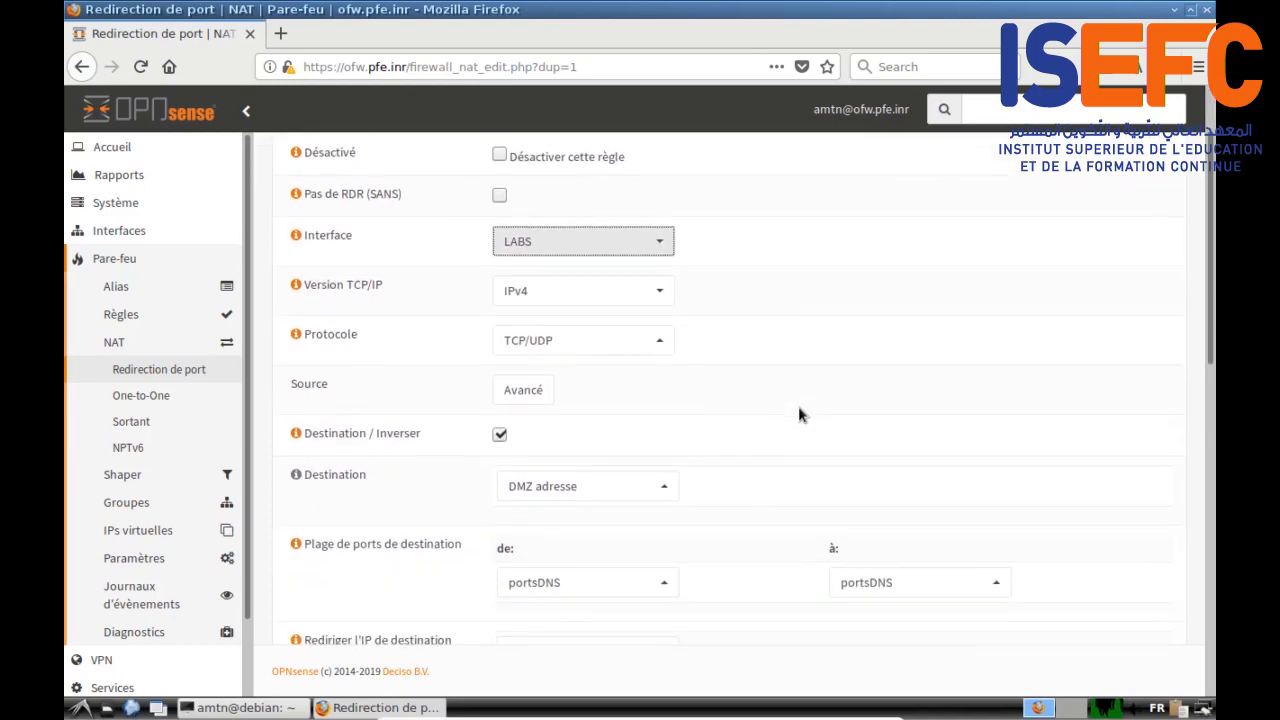
pyautogui.click(649, 489)
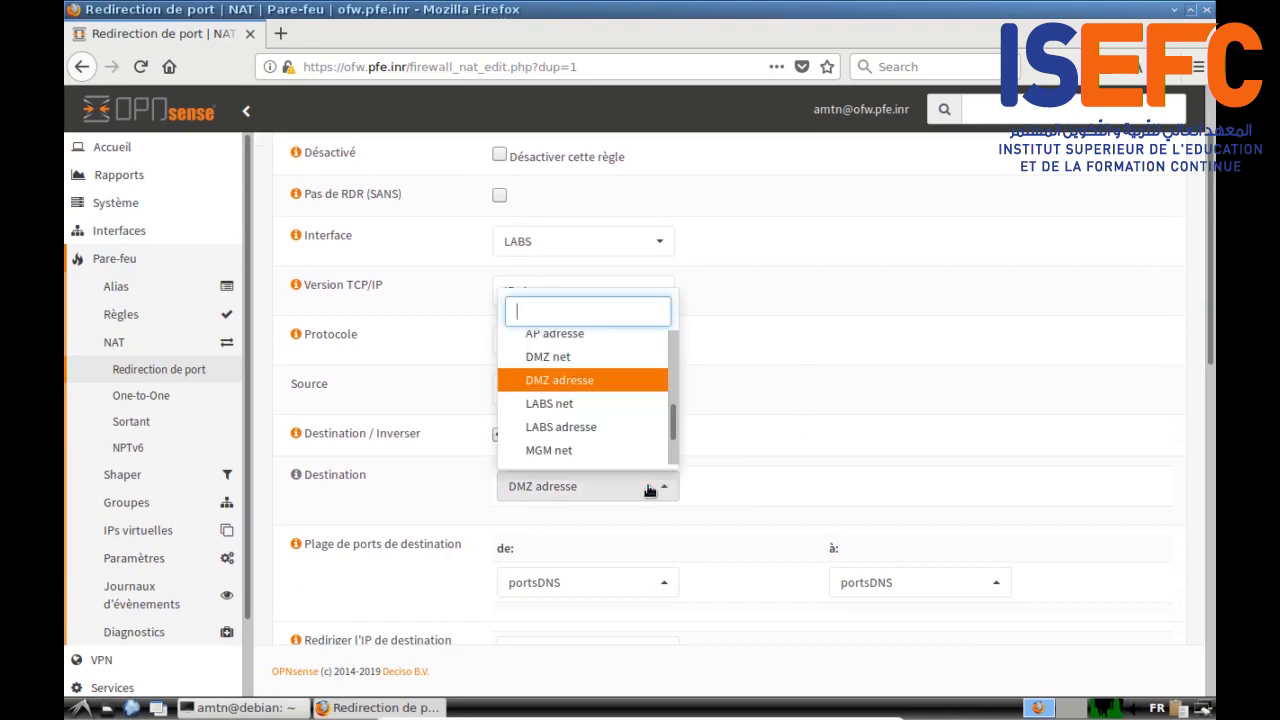
pyautogui.click(604, 430)
pyautogui.scroll(-4, 745, 430)
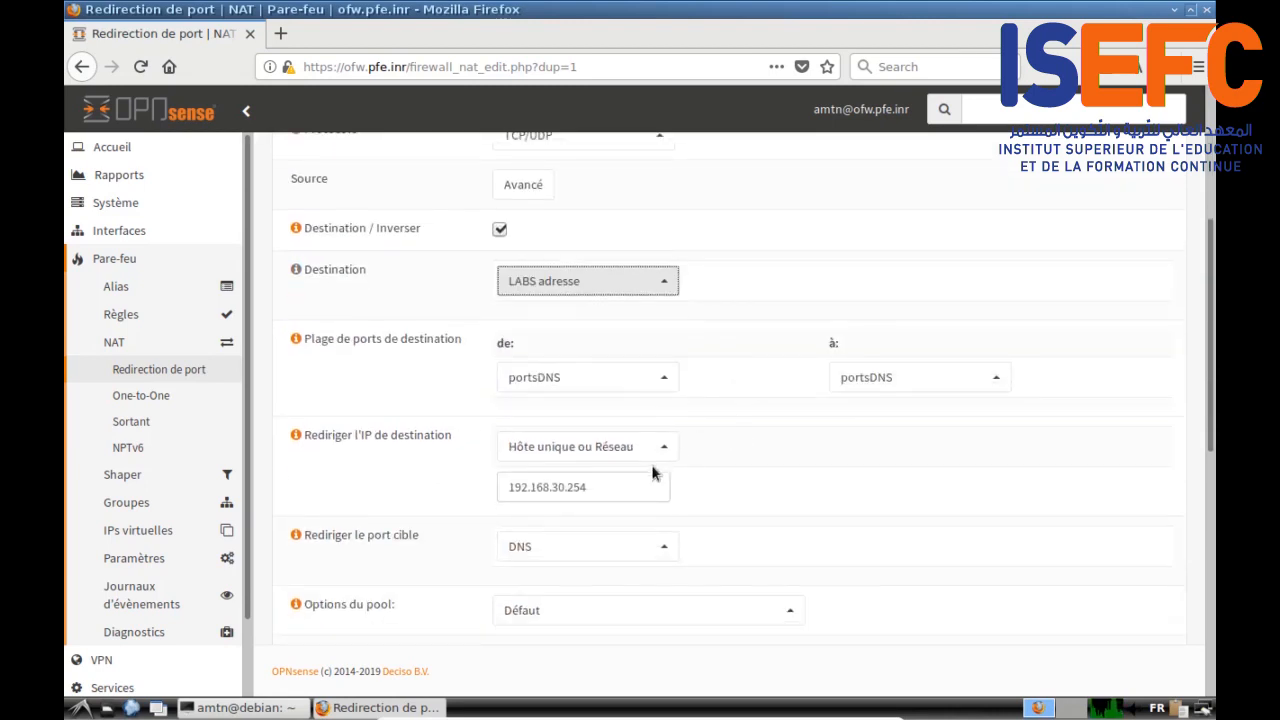
pyautogui.click(558, 488)
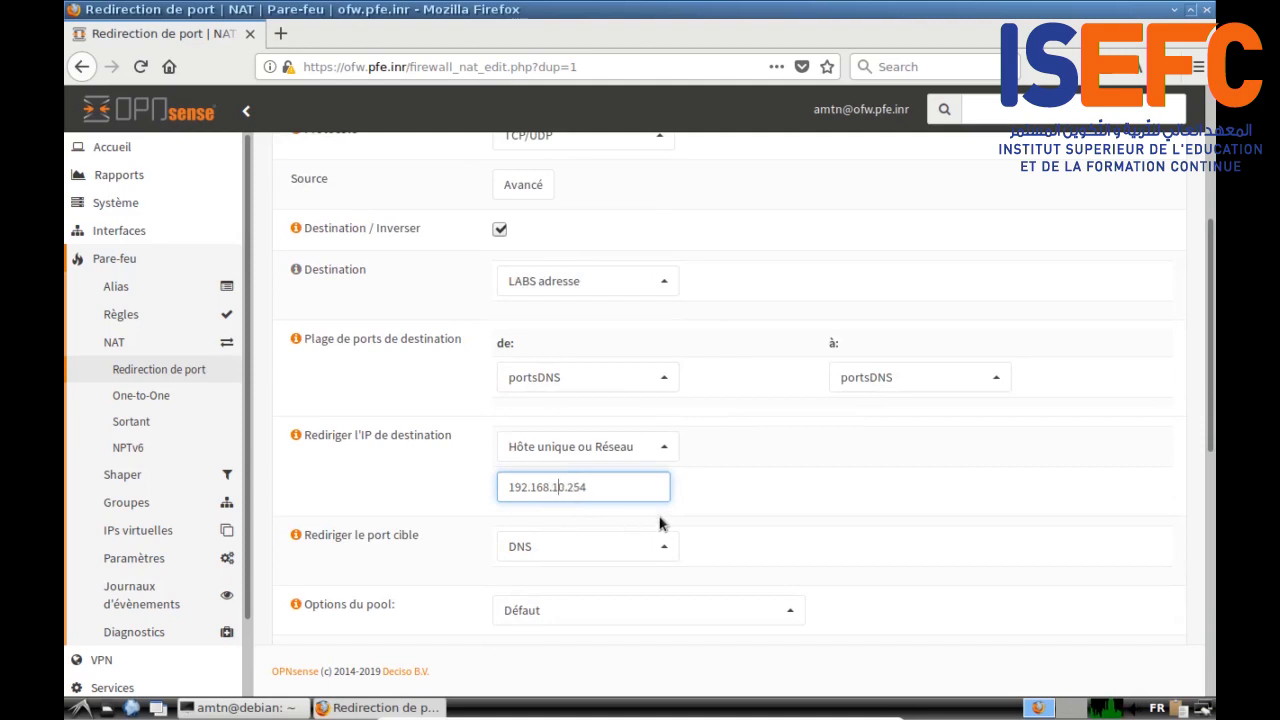
pyautogui.click(713, 490)
pyautogui.scroll(-1, 714, 494)
pyautogui.scroll(-10, 714, 494)
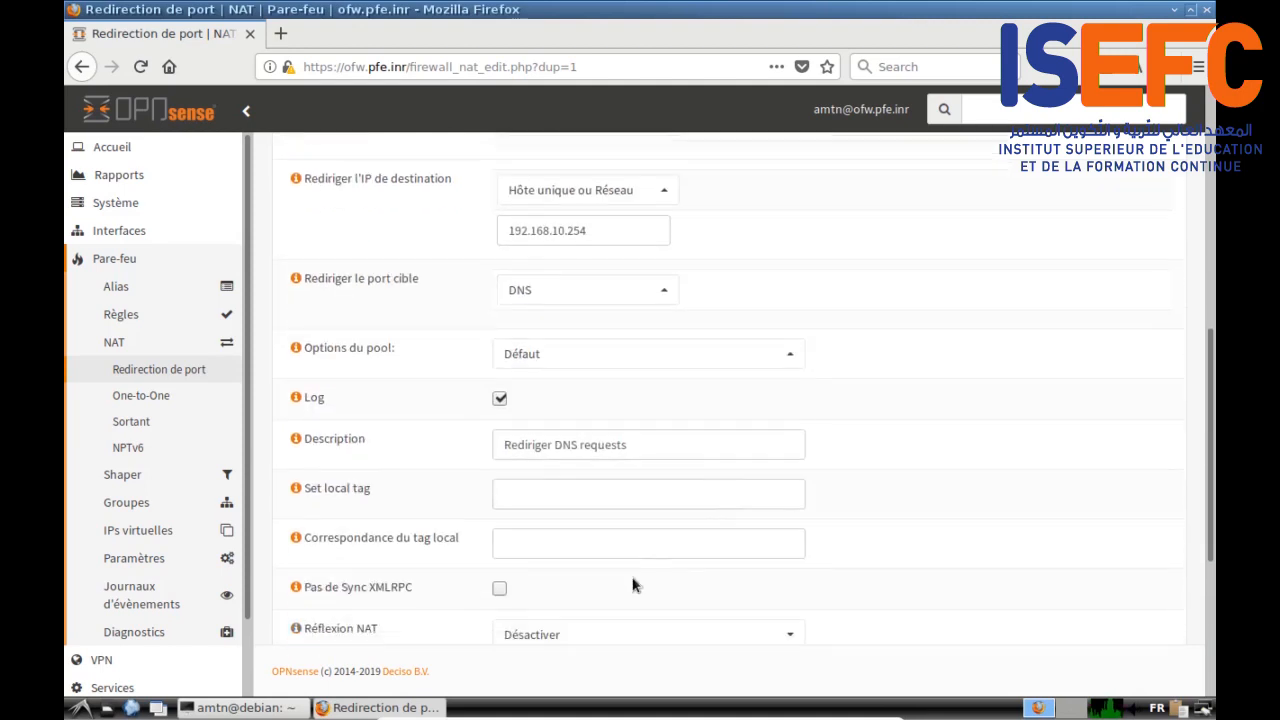
pyautogui.click(534, 615)
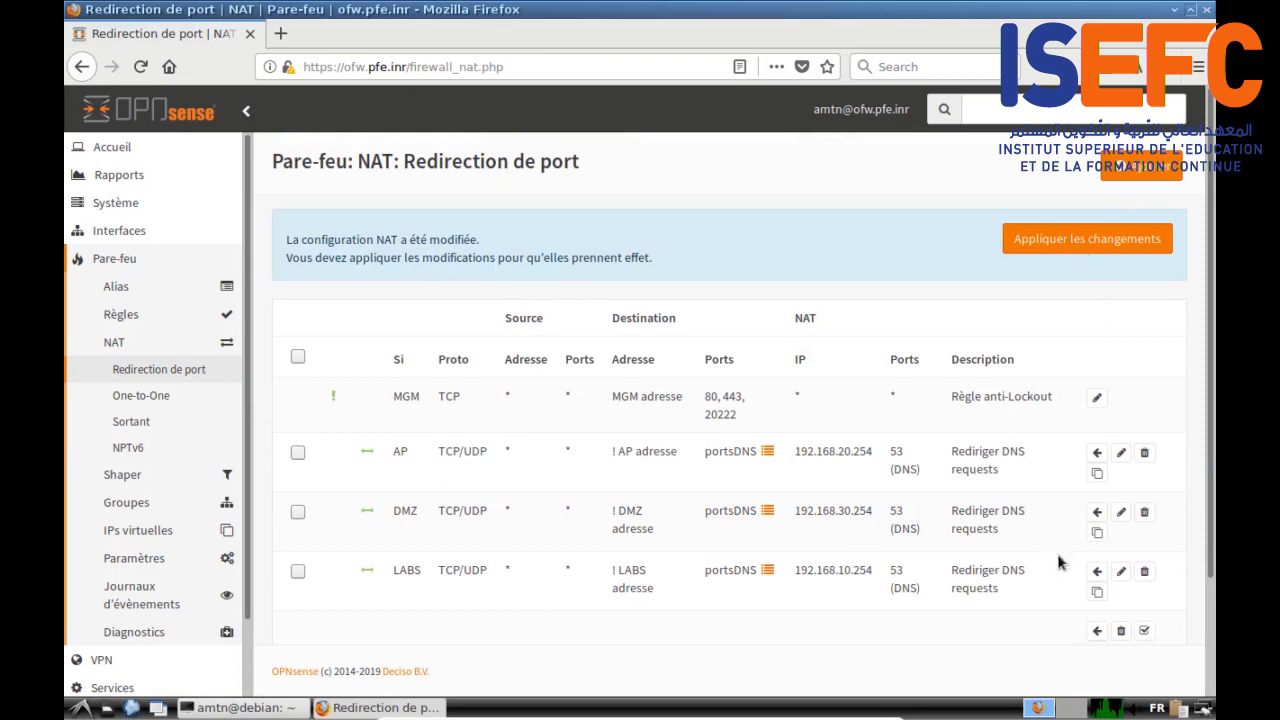
# Step: Duplicate the LABS rule and set interface MGM with destination MGM adresse
pyautogui.click(1097, 591)
pyautogui.scroll(-1, 598, 410)
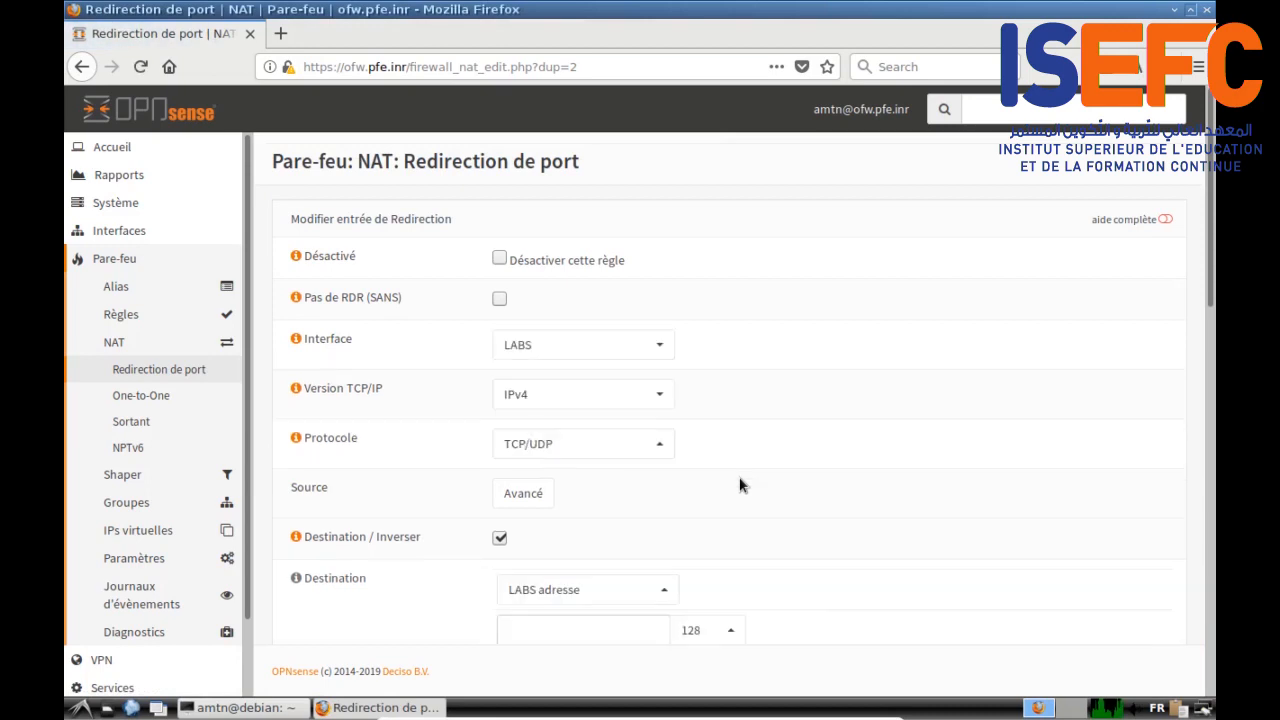
pyautogui.click(659, 347)
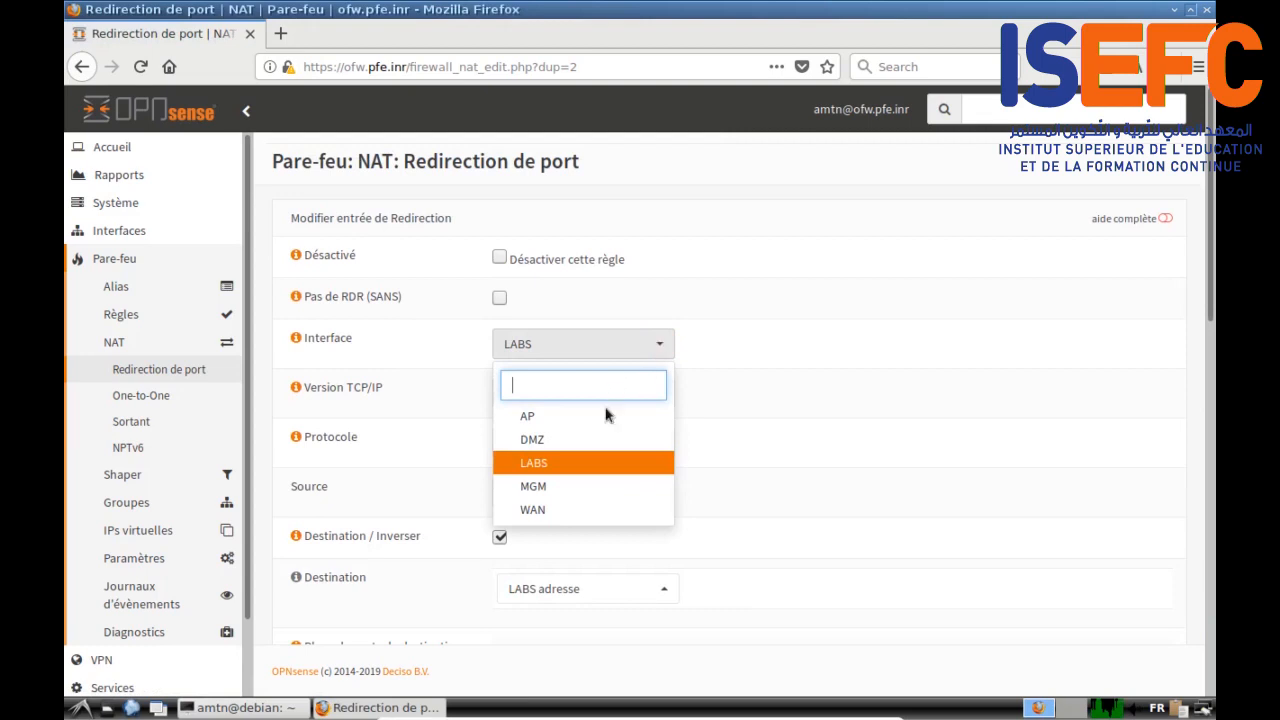
pyautogui.click(575, 486)
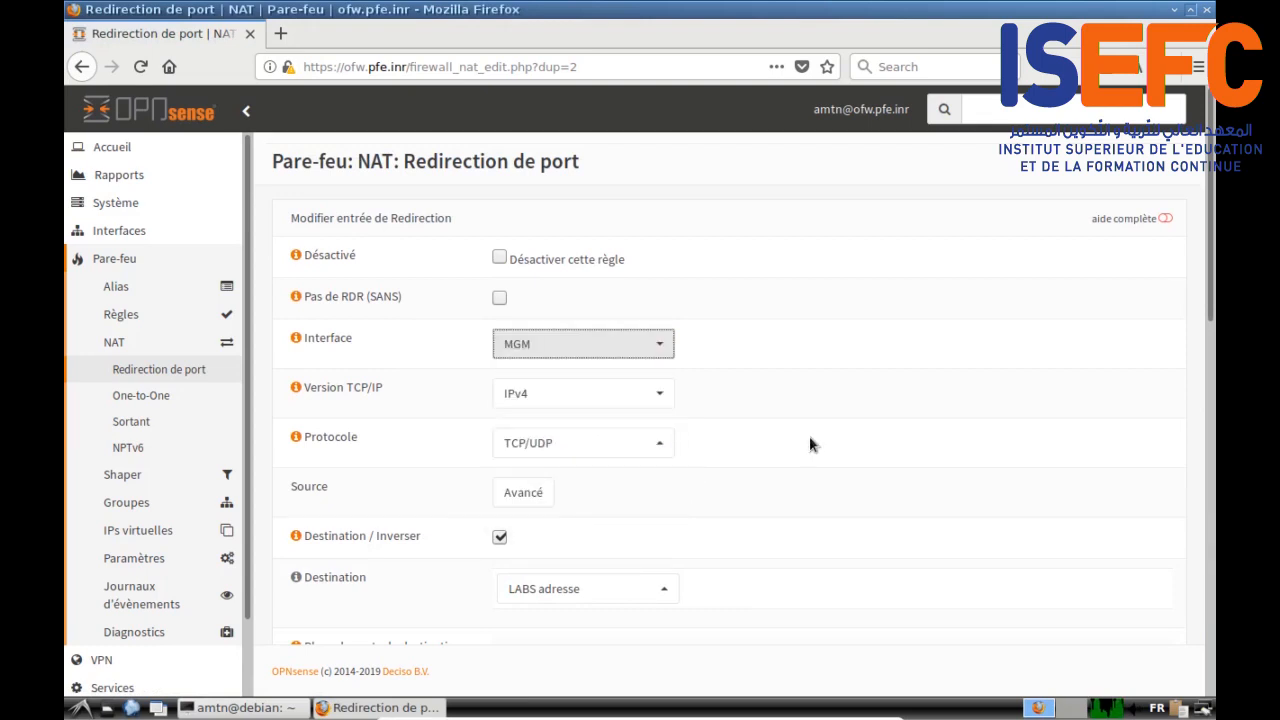
pyautogui.scroll(-5, 809, 436)
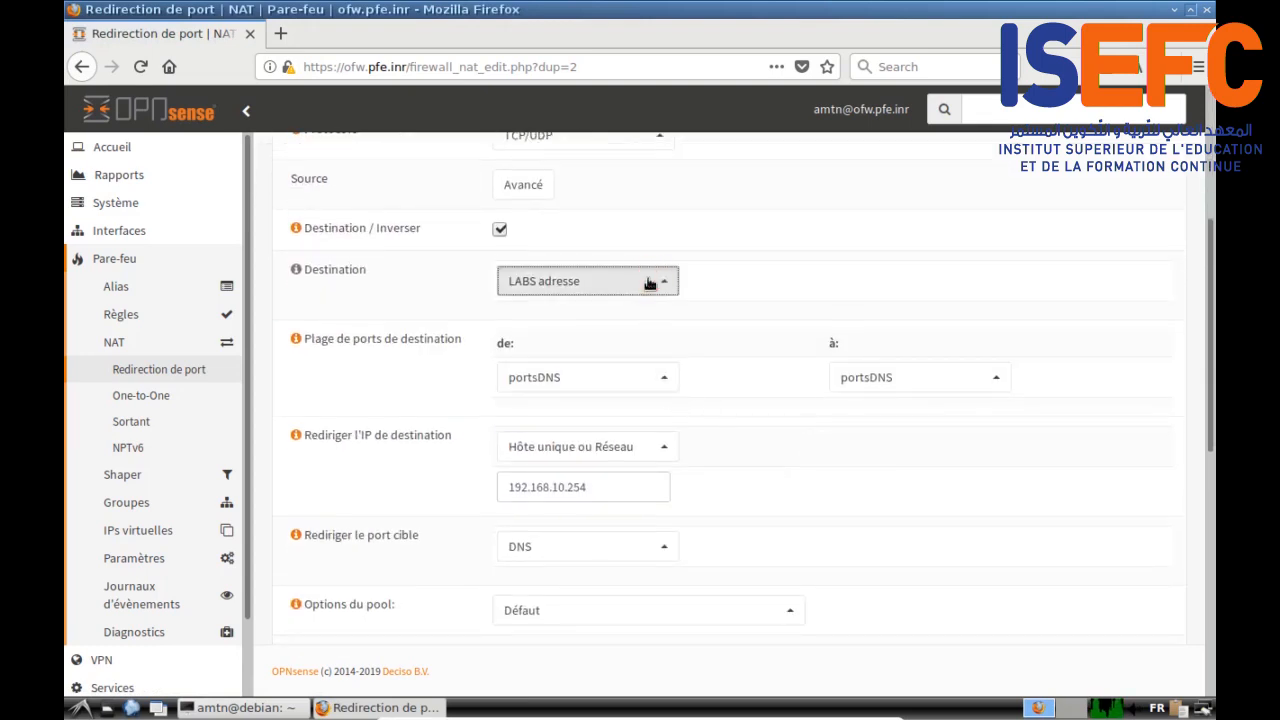
pyautogui.click(649, 284)
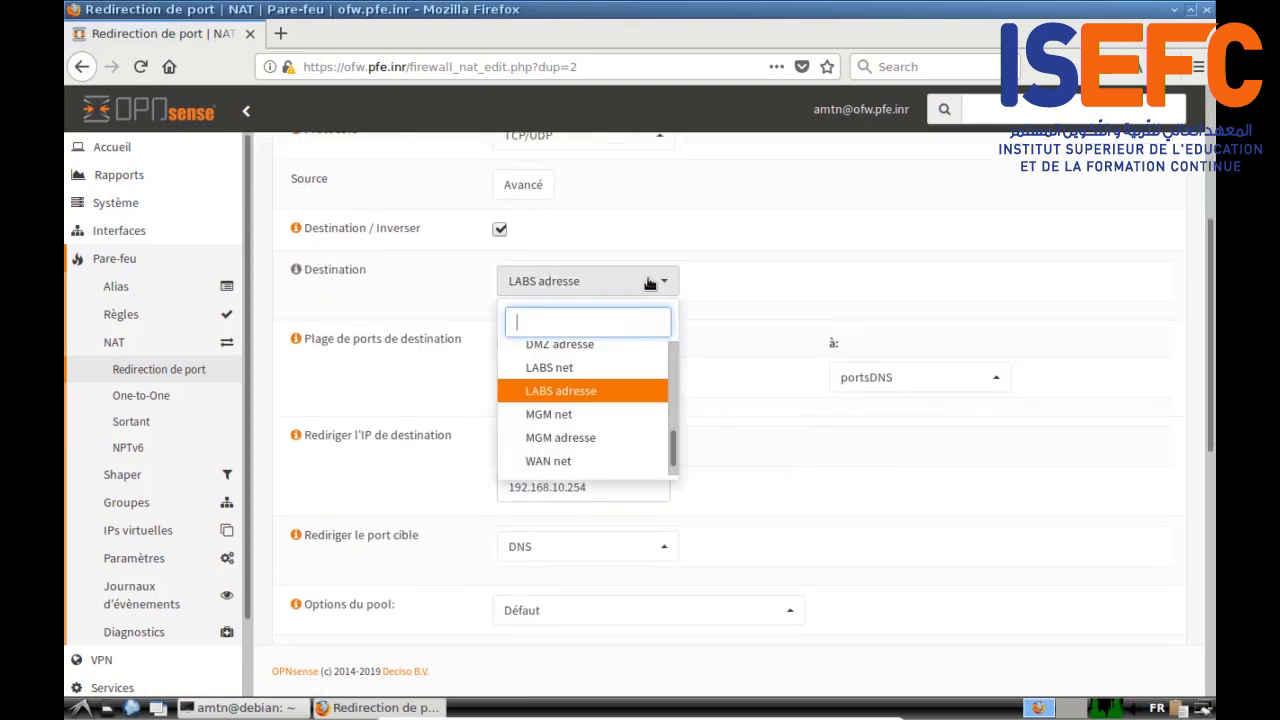
pyautogui.click(611, 441)
# Step: Change the redirect IP to 192.168.99.254, save the rule, and apply the NAT changes
pyautogui.click(562, 488)
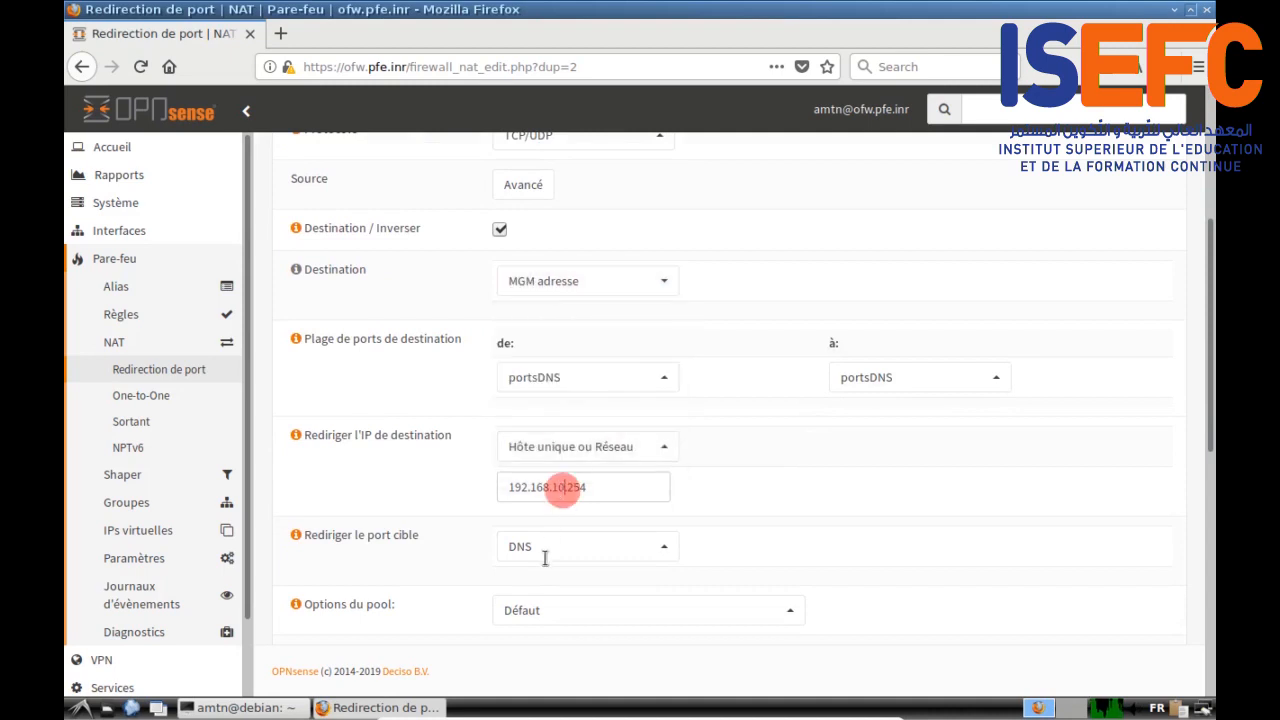
pyautogui.press('BackSpace')
pyautogui.press('BackSpace')
pyautogui.press('BackSpace')
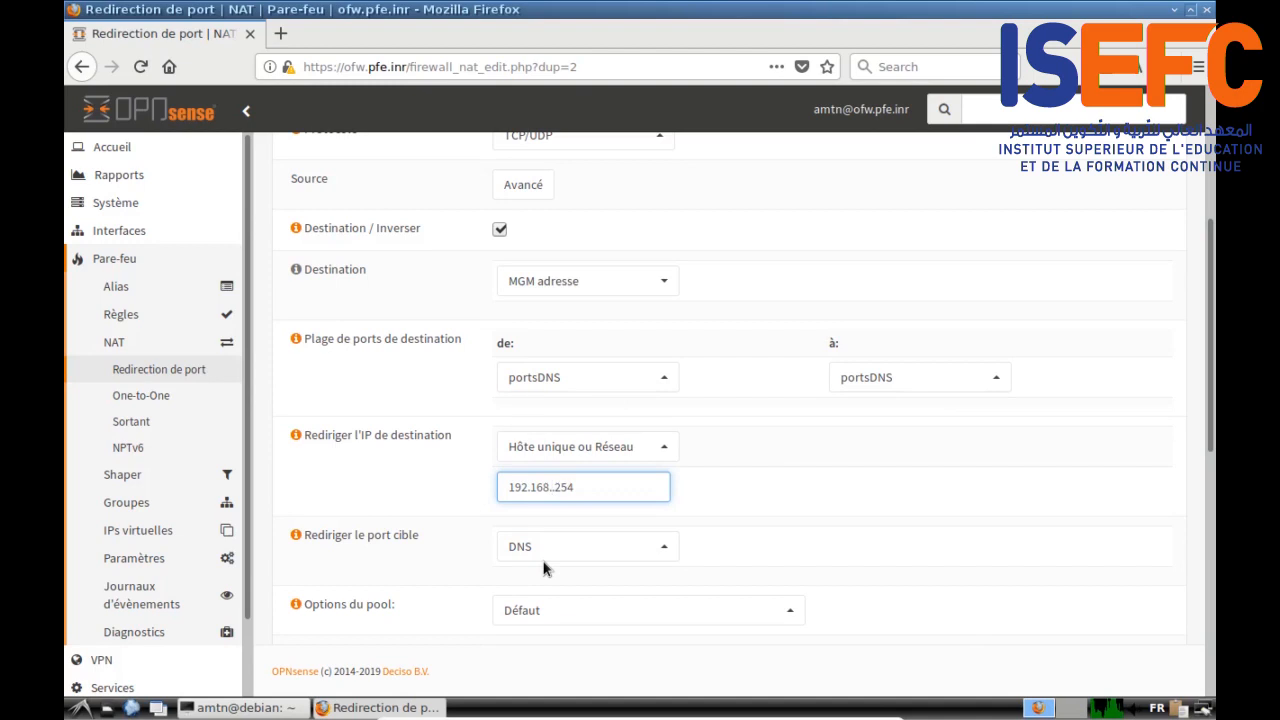
pyautogui.write('99.')
pyautogui.scroll(-6, 356, 558)
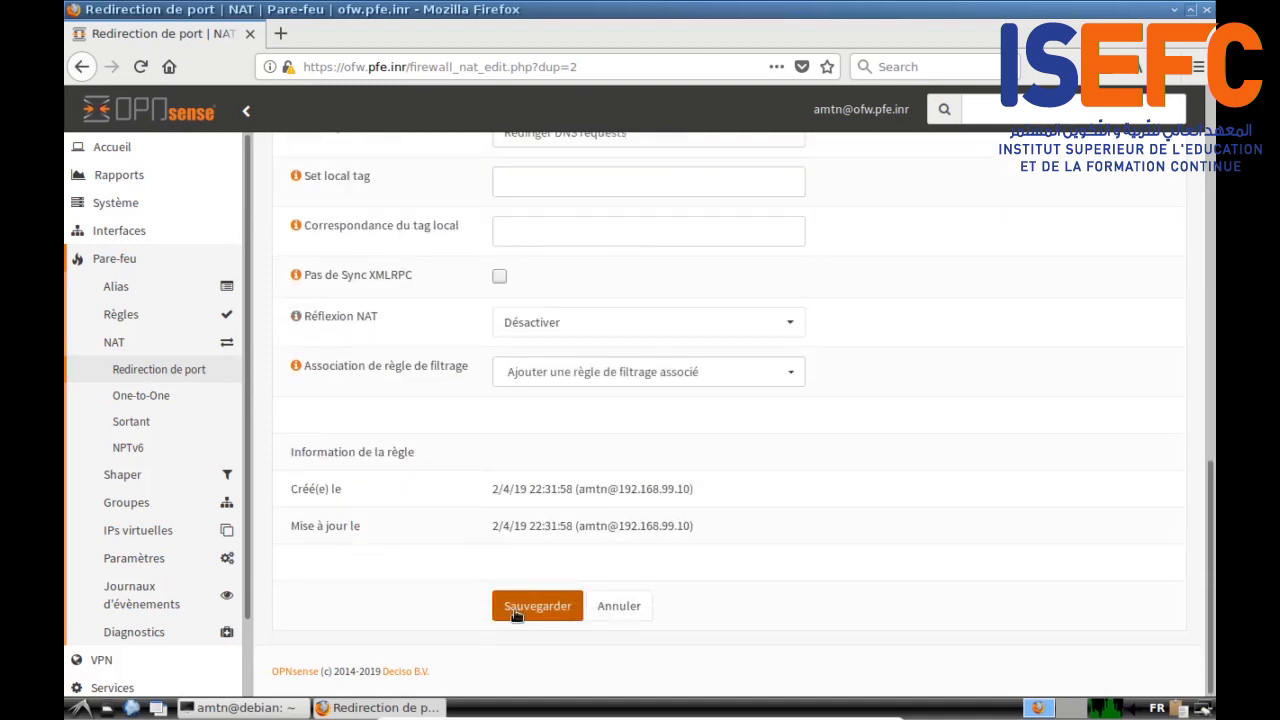
pyautogui.click(515, 612)
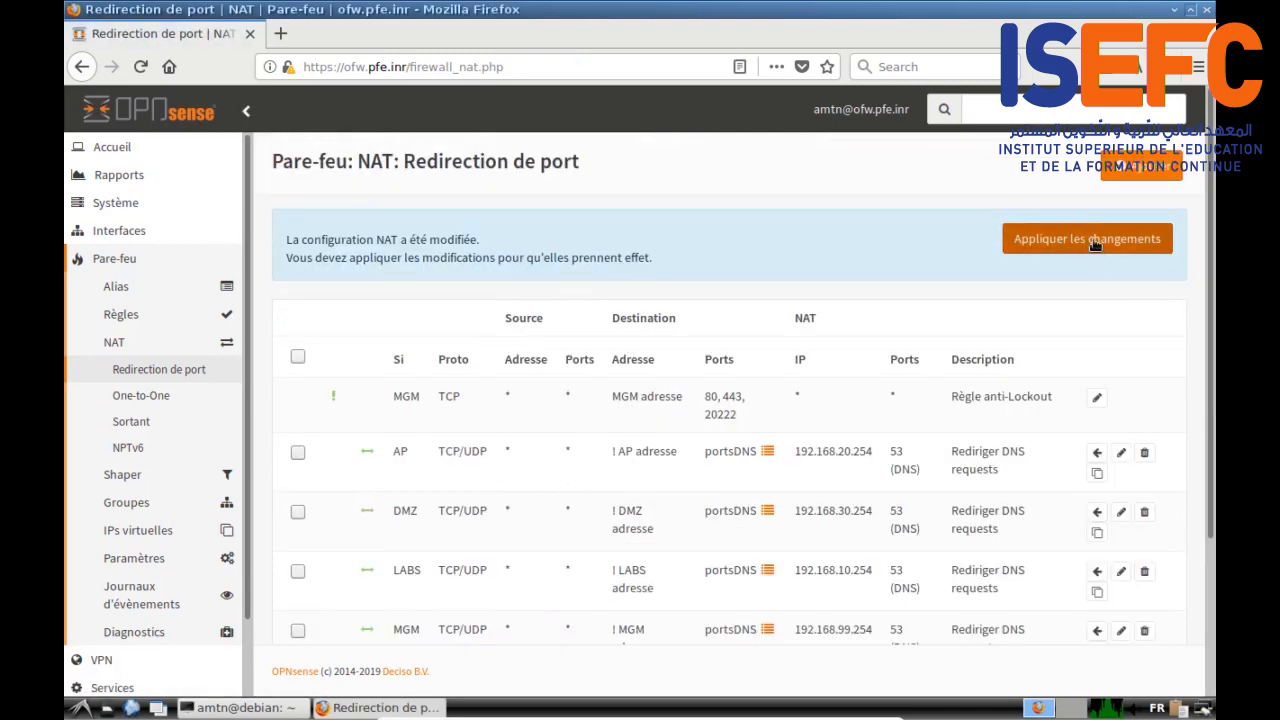
pyautogui.click(1094, 240)
pyautogui.scroll(-1, 685, 428)
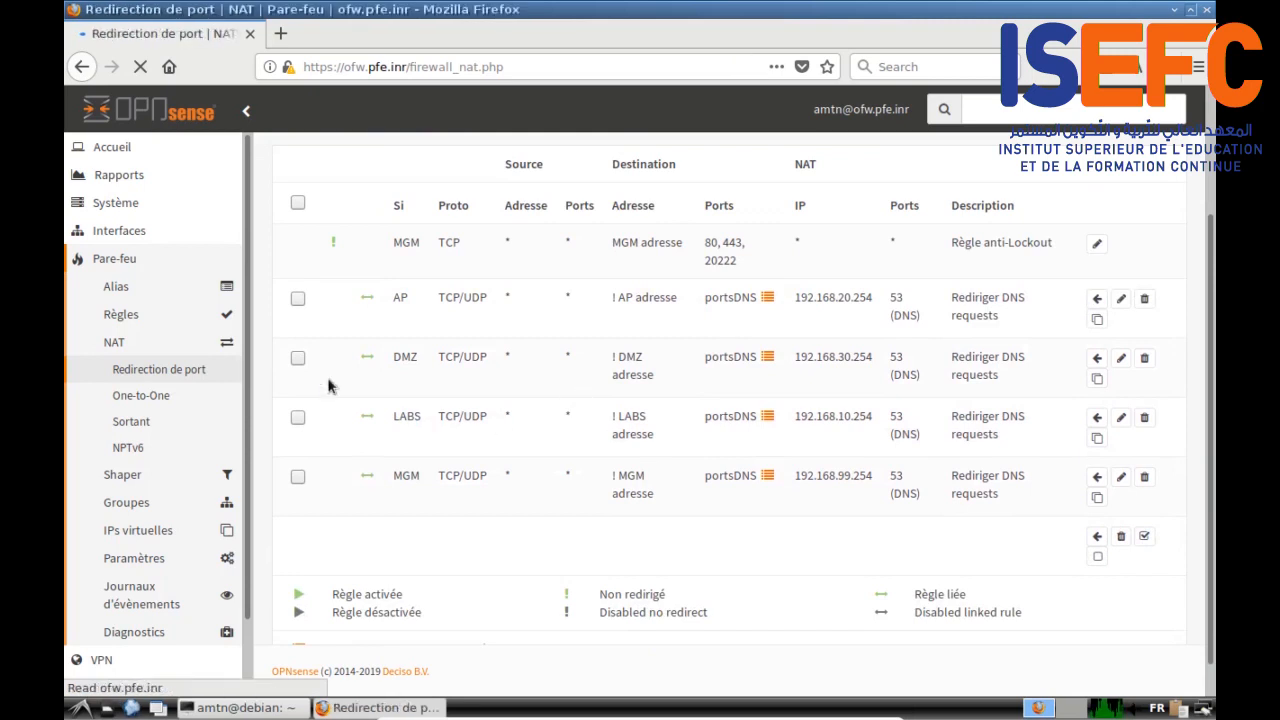
# Step: Move the NAT DNS redirect rule above the first rule in the DMZ firewall rules
pyautogui.click(128, 318)
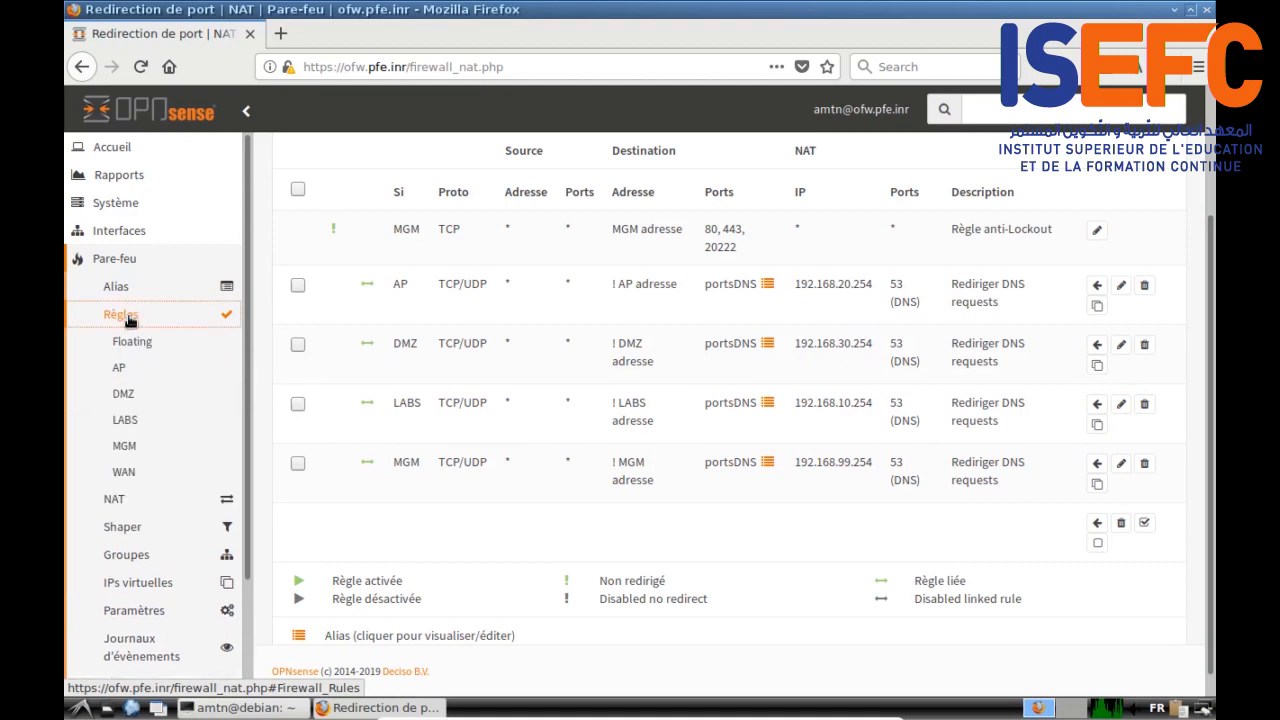
pyautogui.click(128, 368)
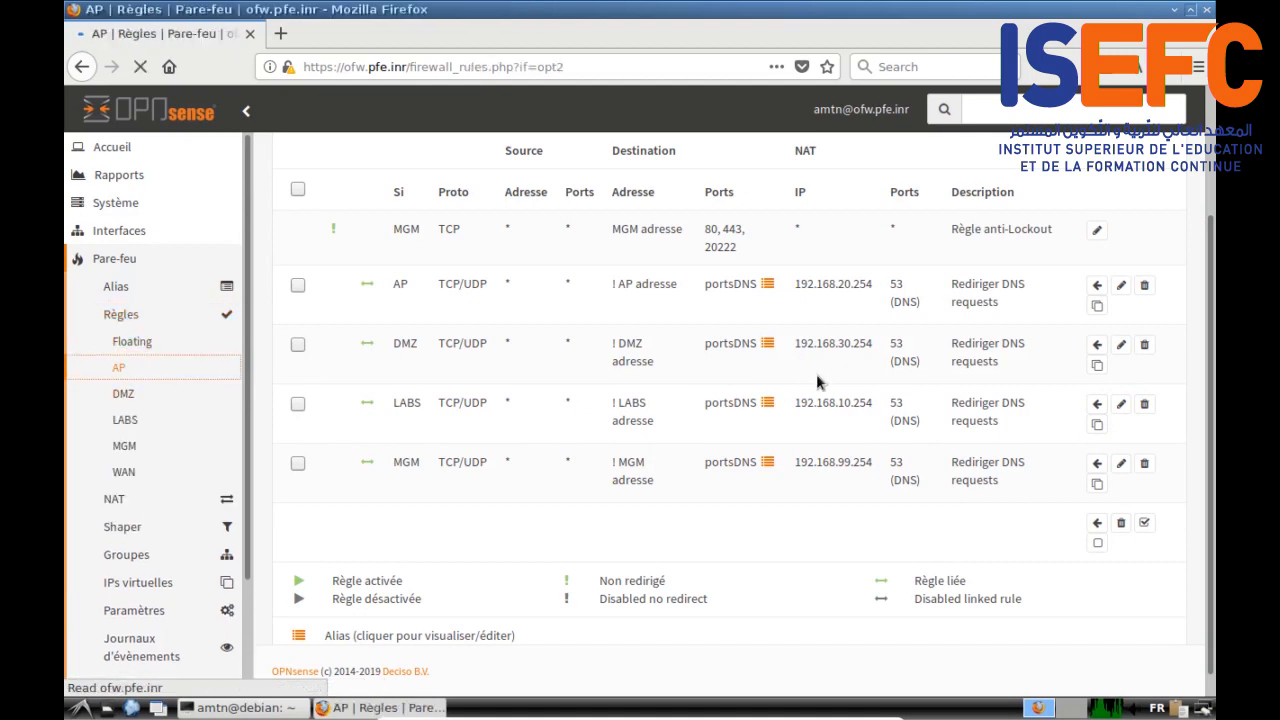
pyautogui.scroll(-2, 816, 373)
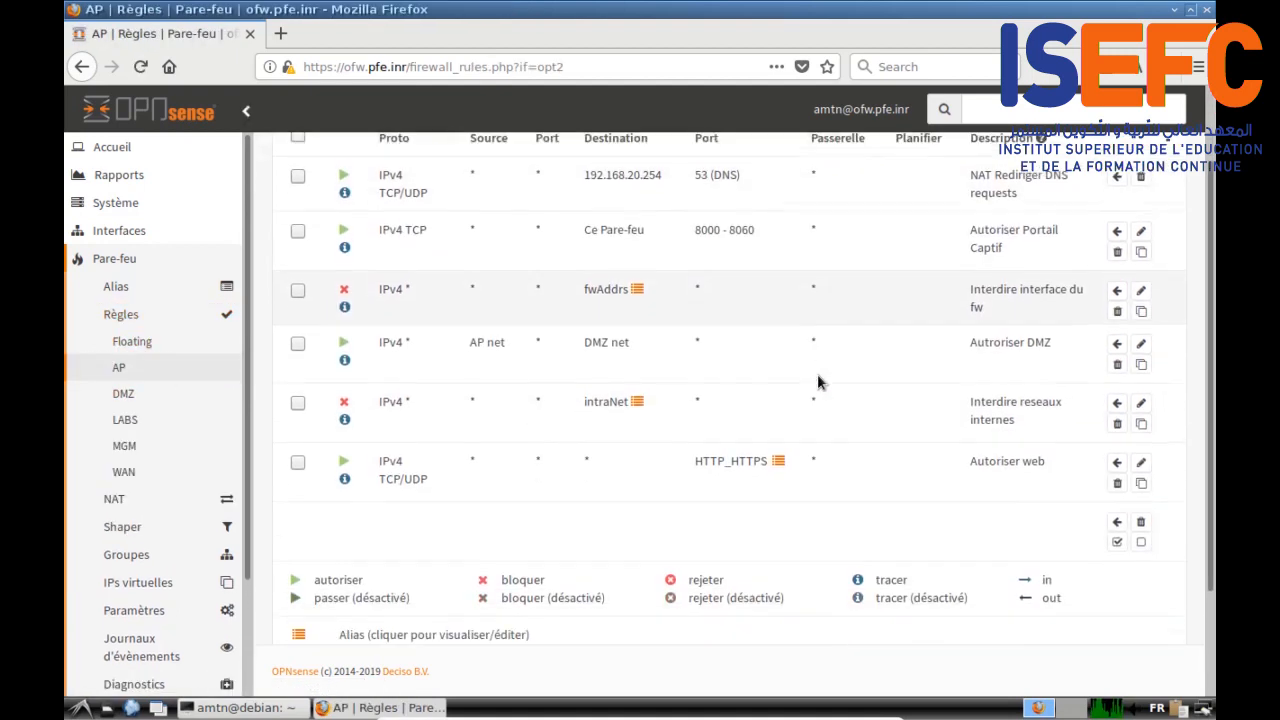
pyautogui.scroll(2, 817, 382)
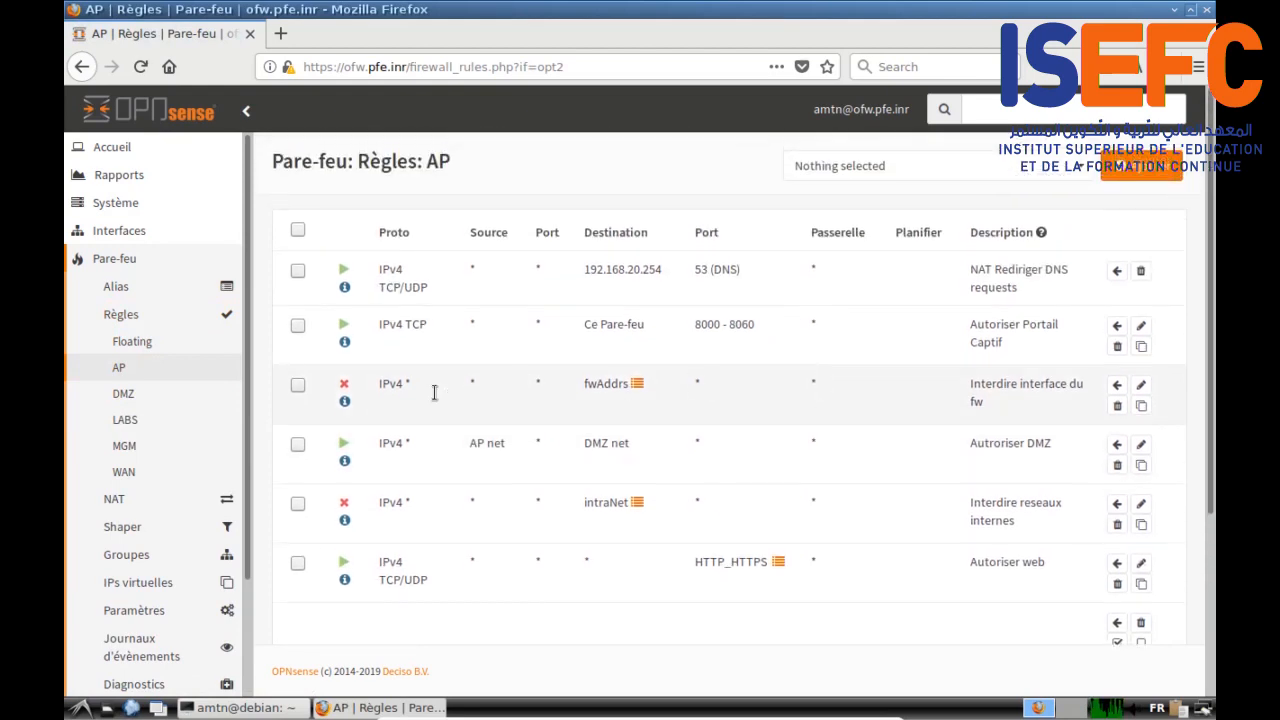
pyautogui.click(125, 396)
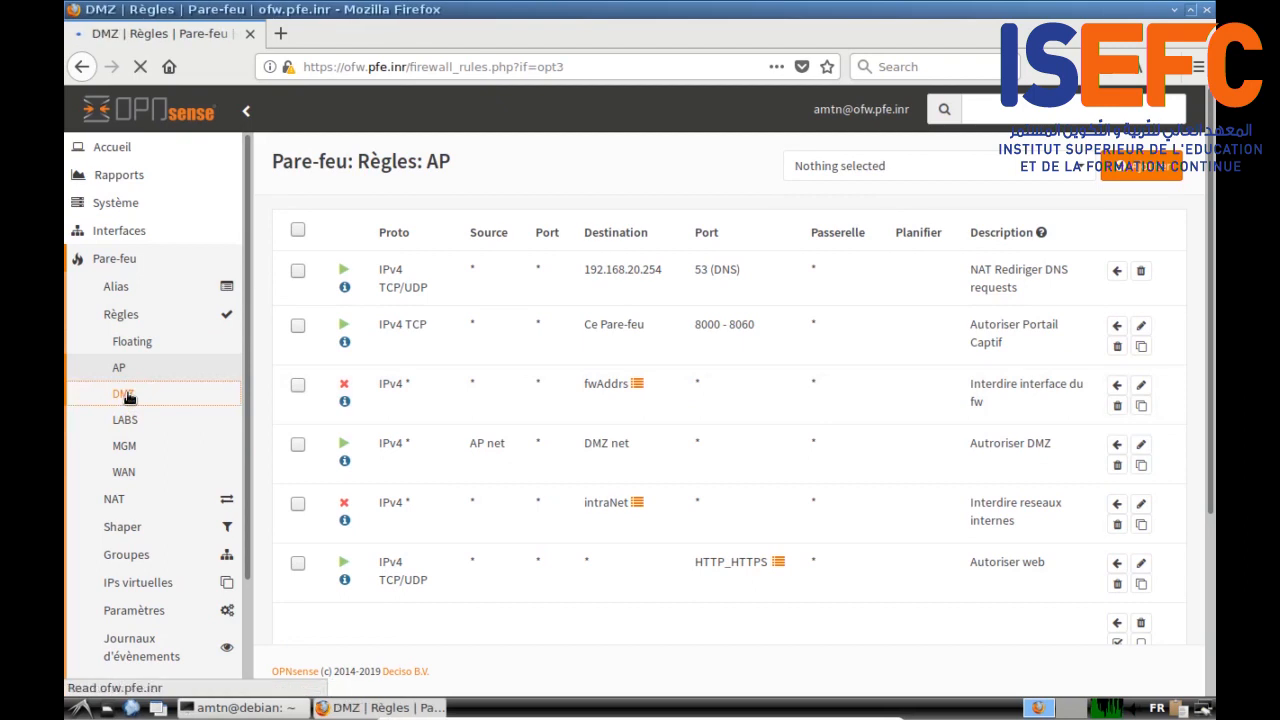
pyautogui.click(296, 500)
pyautogui.click(1108, 259)
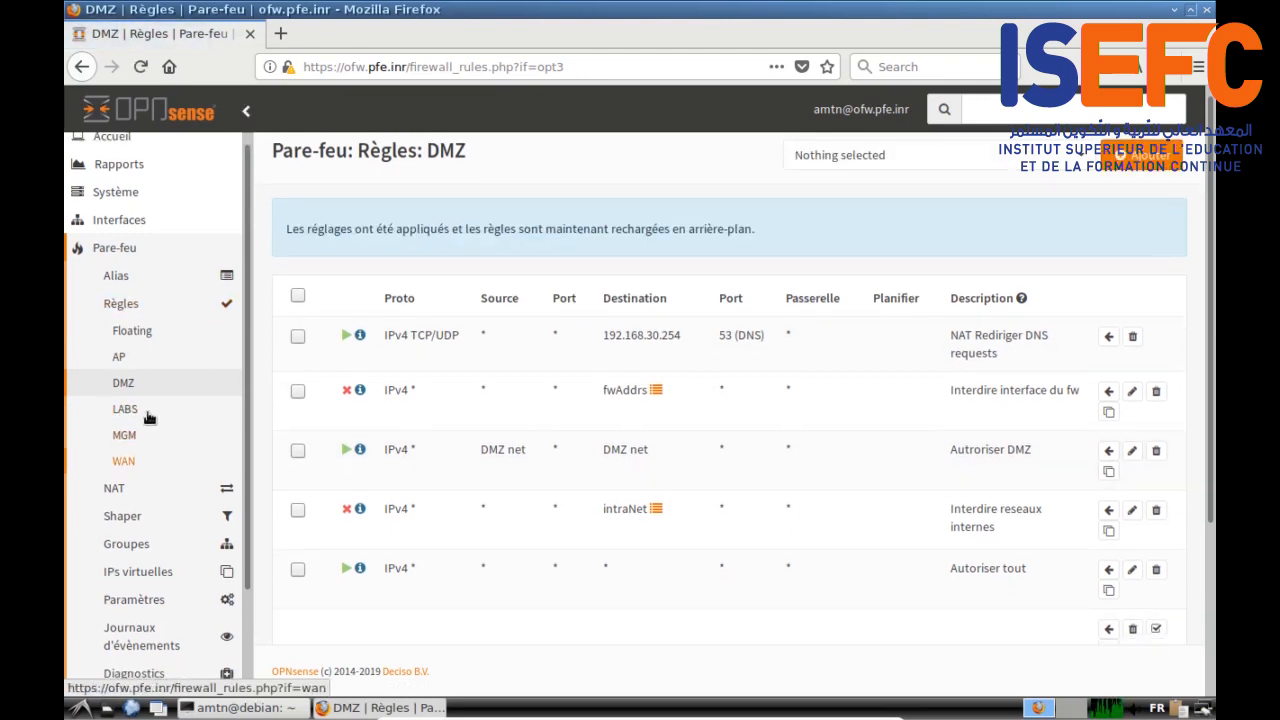
pyautogui.click(126, 409)
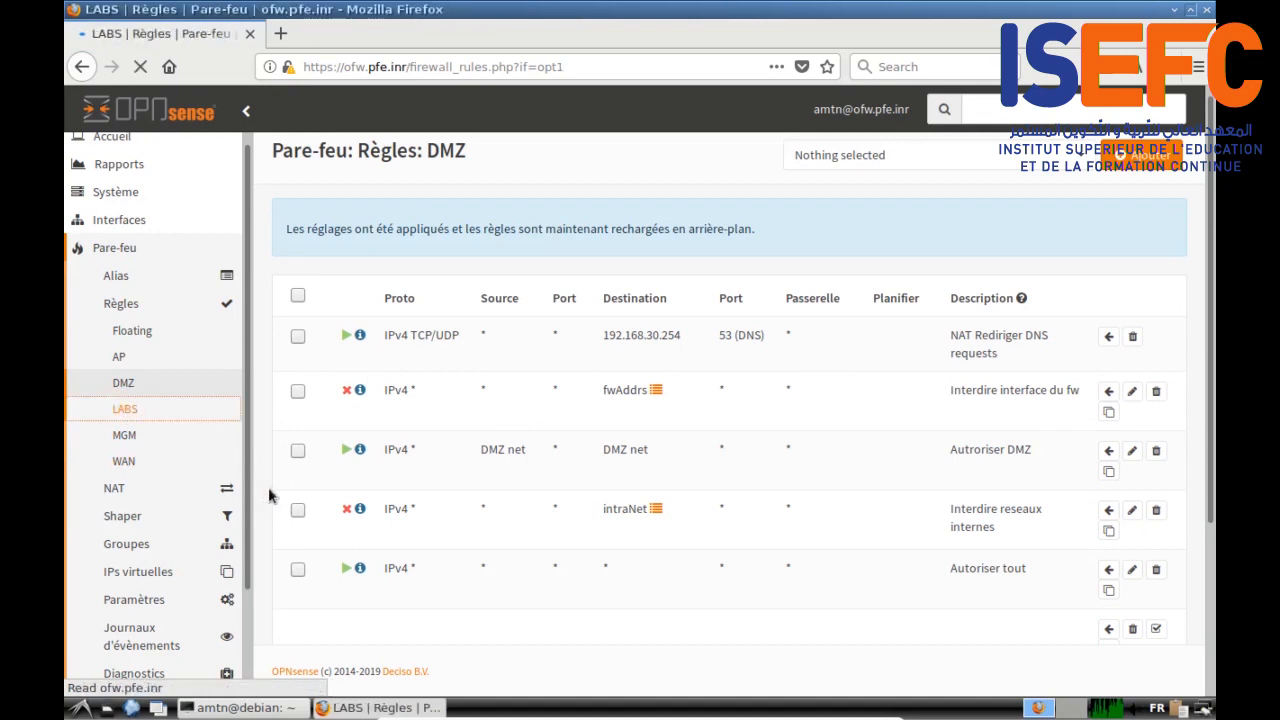
# Step: Move the NAT 'Rediriger DNS requests' rule to the top of the LABS rules and apply
pyautogui.scroll(-1, 308, 443)
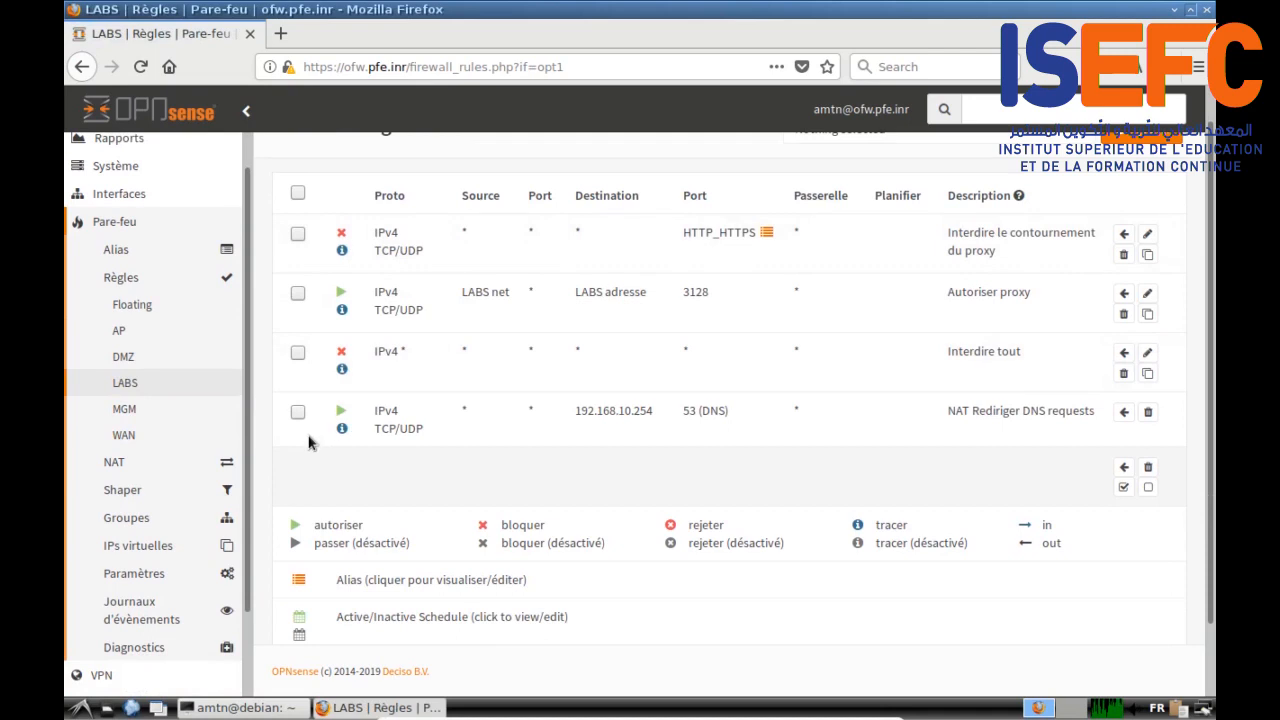
pyautogui.click(297, 412)
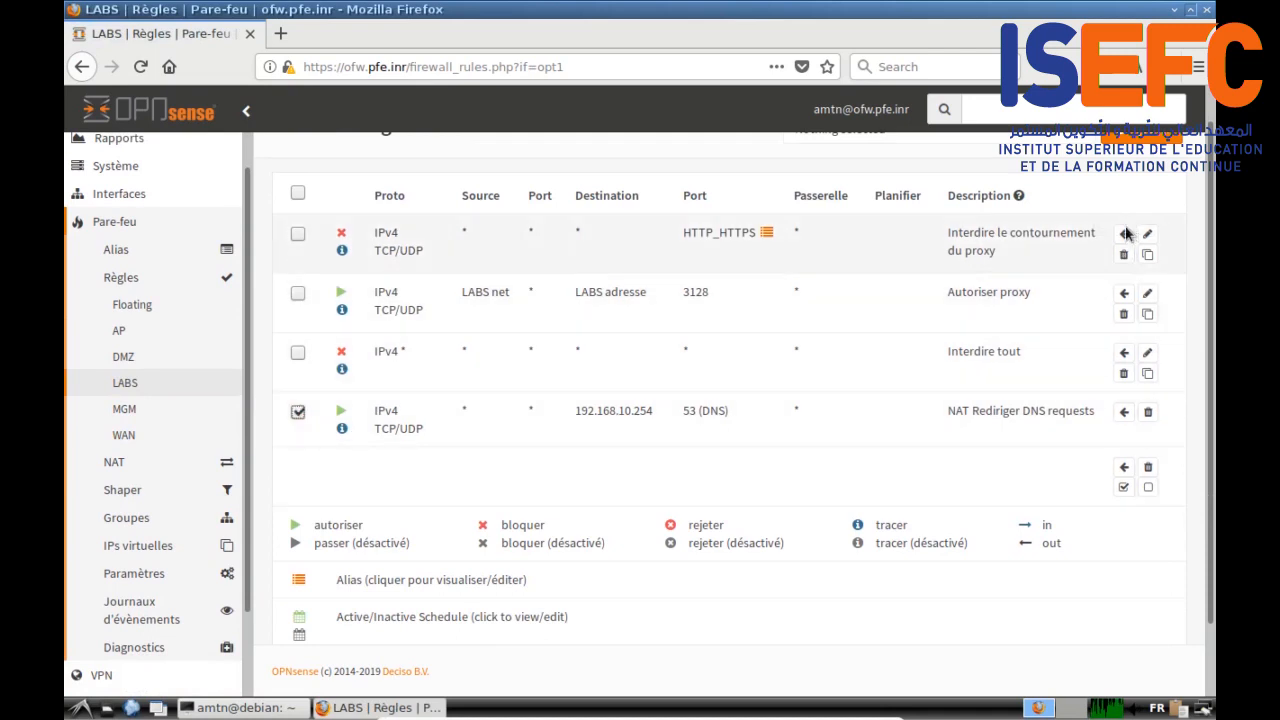
pyautogui.click(1124, 234)
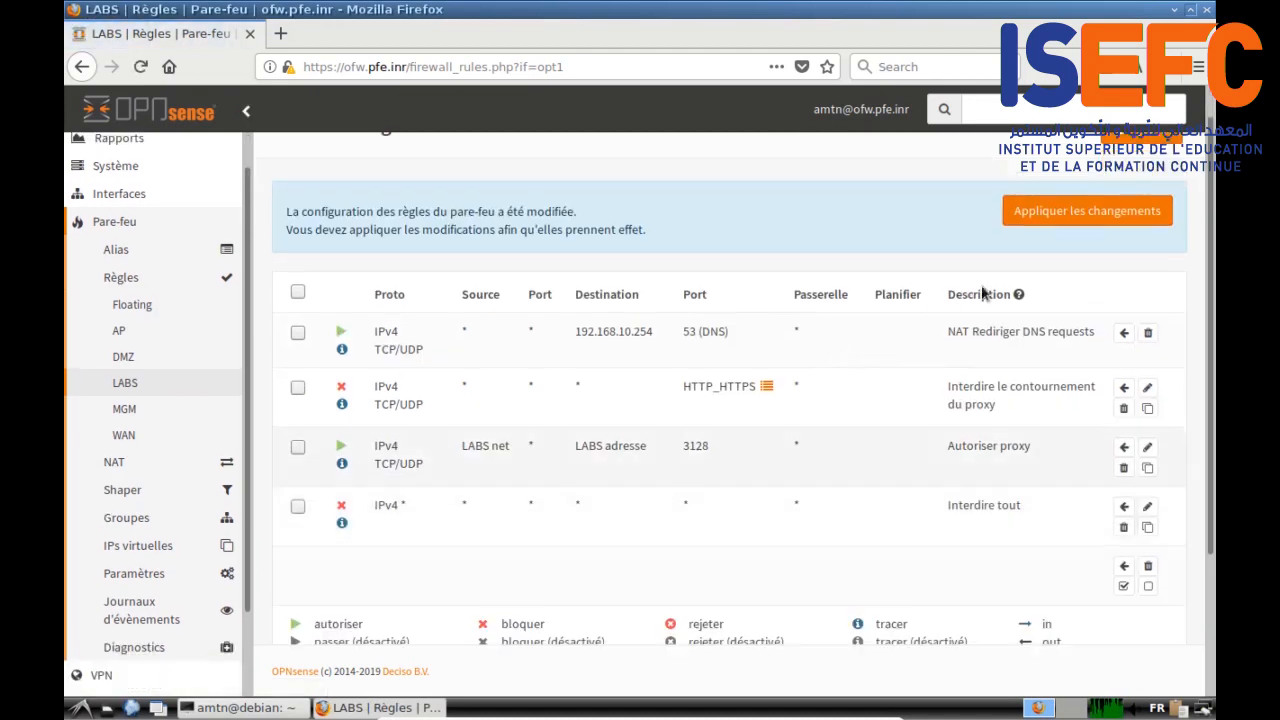
pyautogui.click(1080, 216)
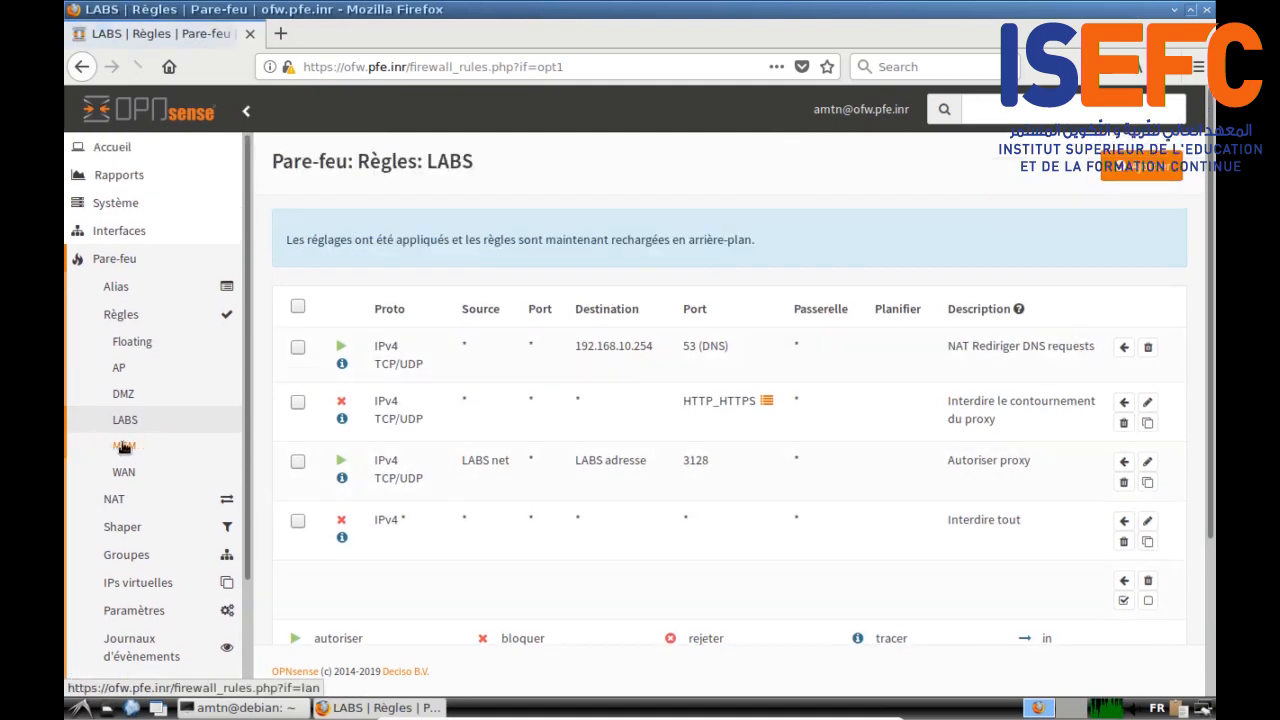
pyautogui.scroll(-1, 110, 445)
# Step: Move the DNS redirect rule above Default allow LAN in the MGM rules and apply
pyautogui.click(120, 435)
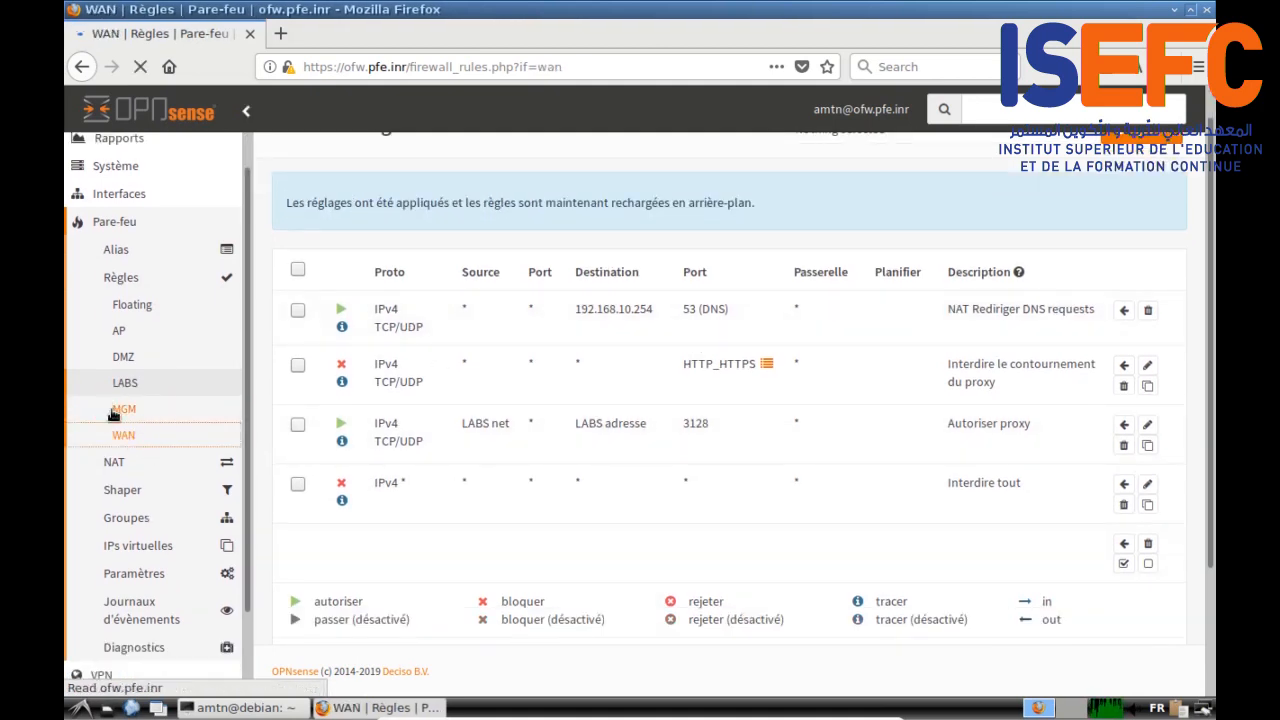
pyautogui.scroll(-1, 125, 400)
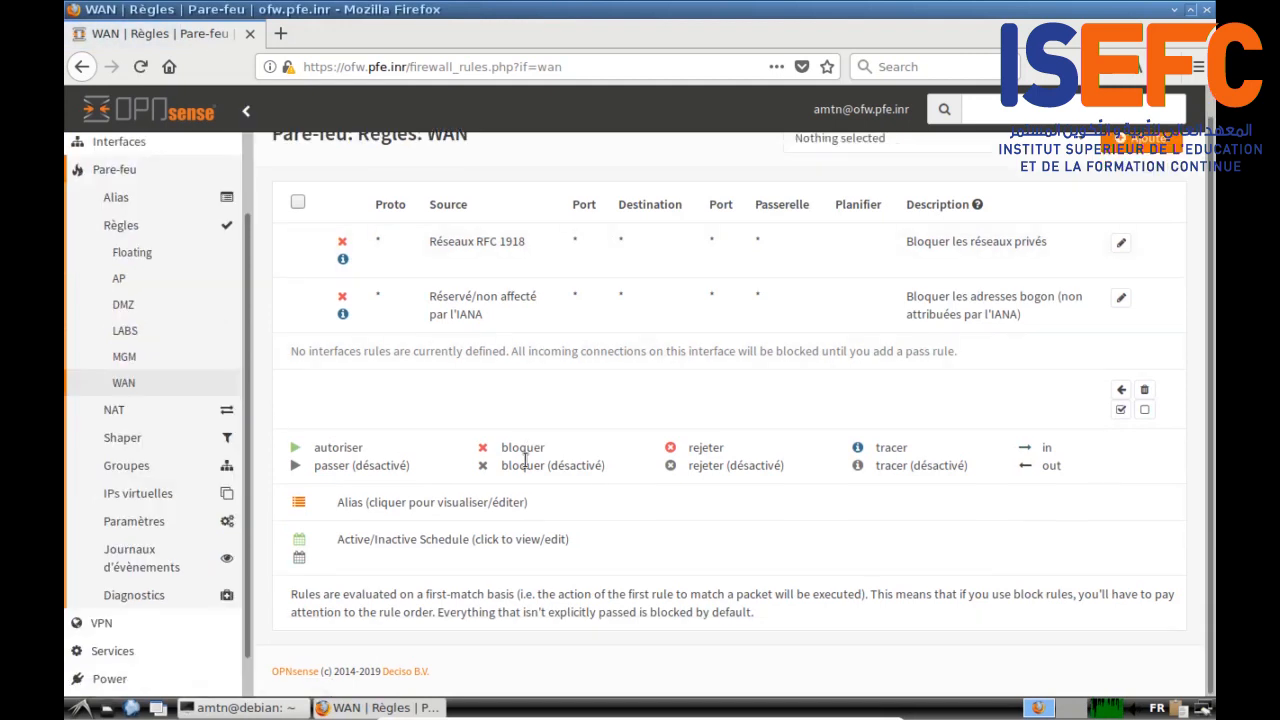
pyautogui.click(124, 357)
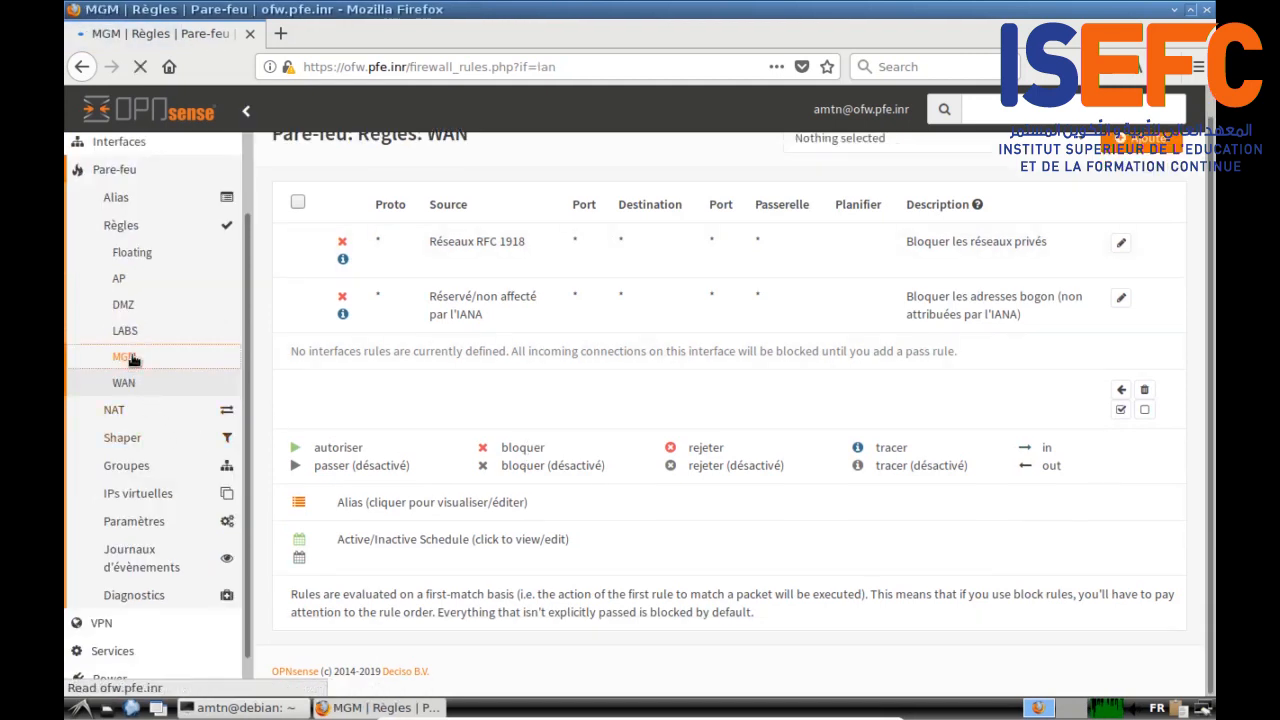
pyautogui.scroll(-1, 371, 406)
pyautogui.click(297, 336)
pyautogui.click(1112, 275)
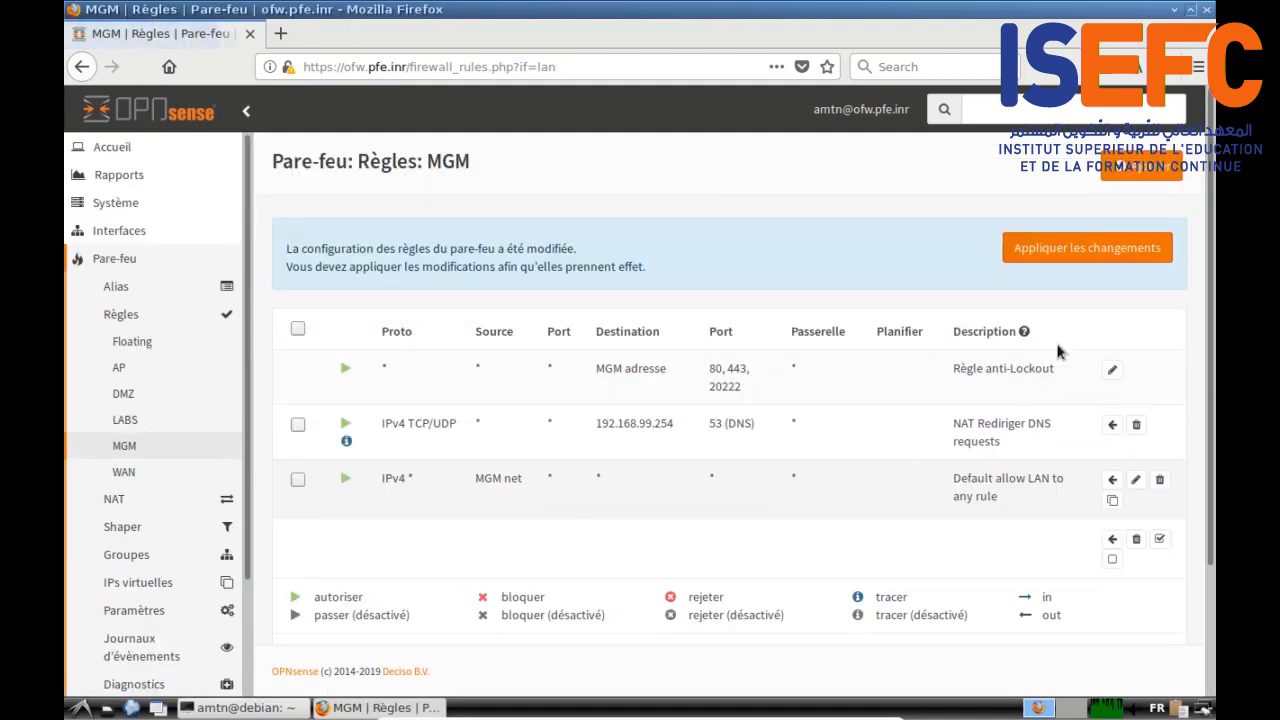
pyautogui.click(1073, 192)
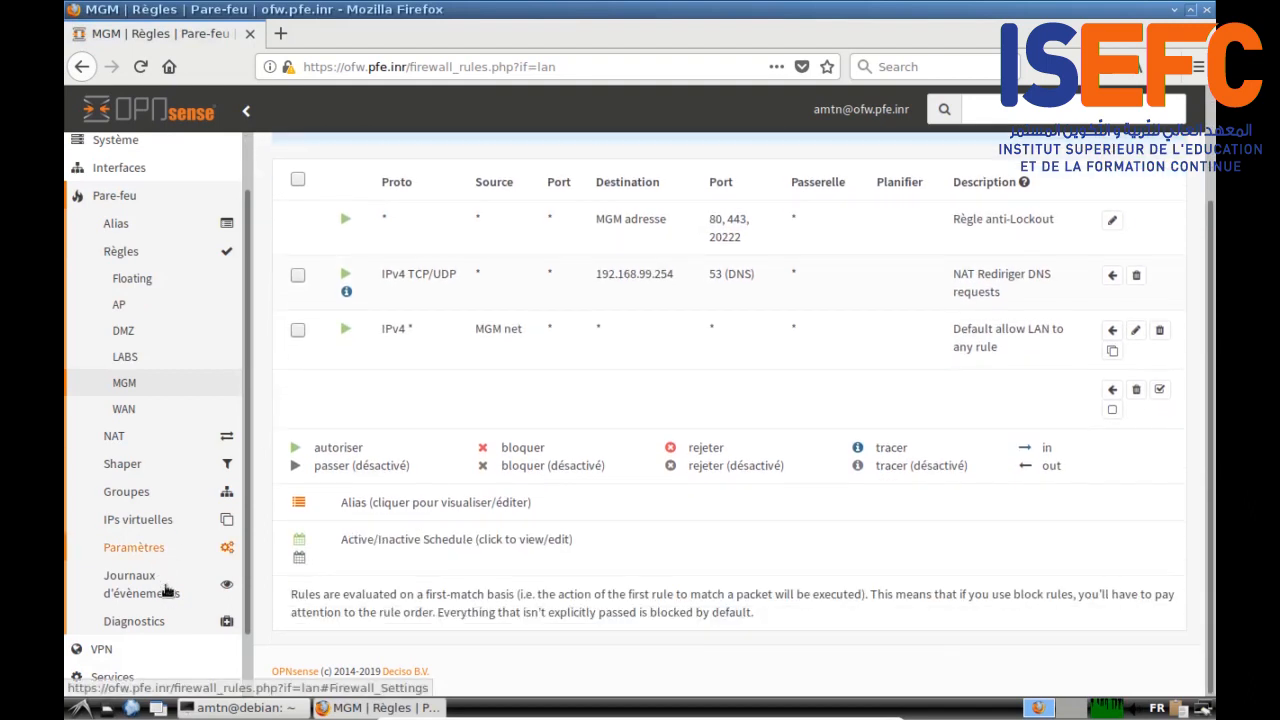
# Step: Review the AP firewall rules, with the DNS redirect to 192.168.20.254 listed first
pyautogui.click(122, 301)
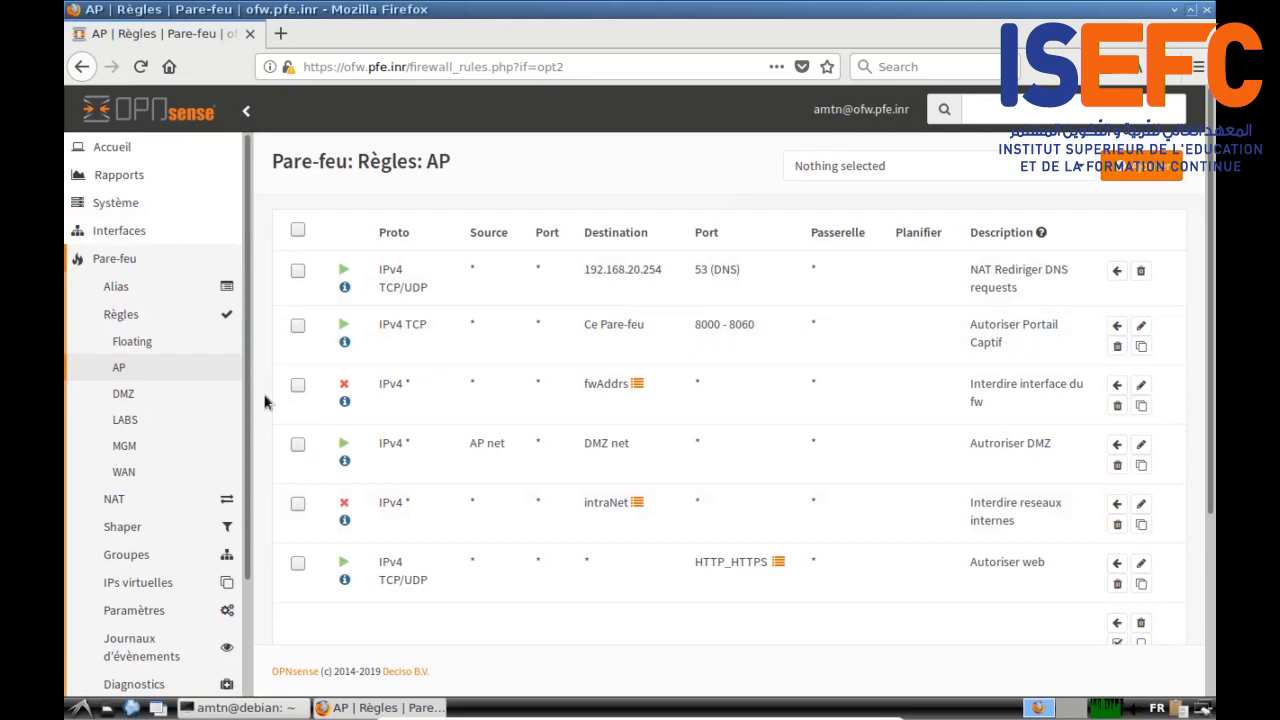
pyautogui.scroll(-3, 249, 401)
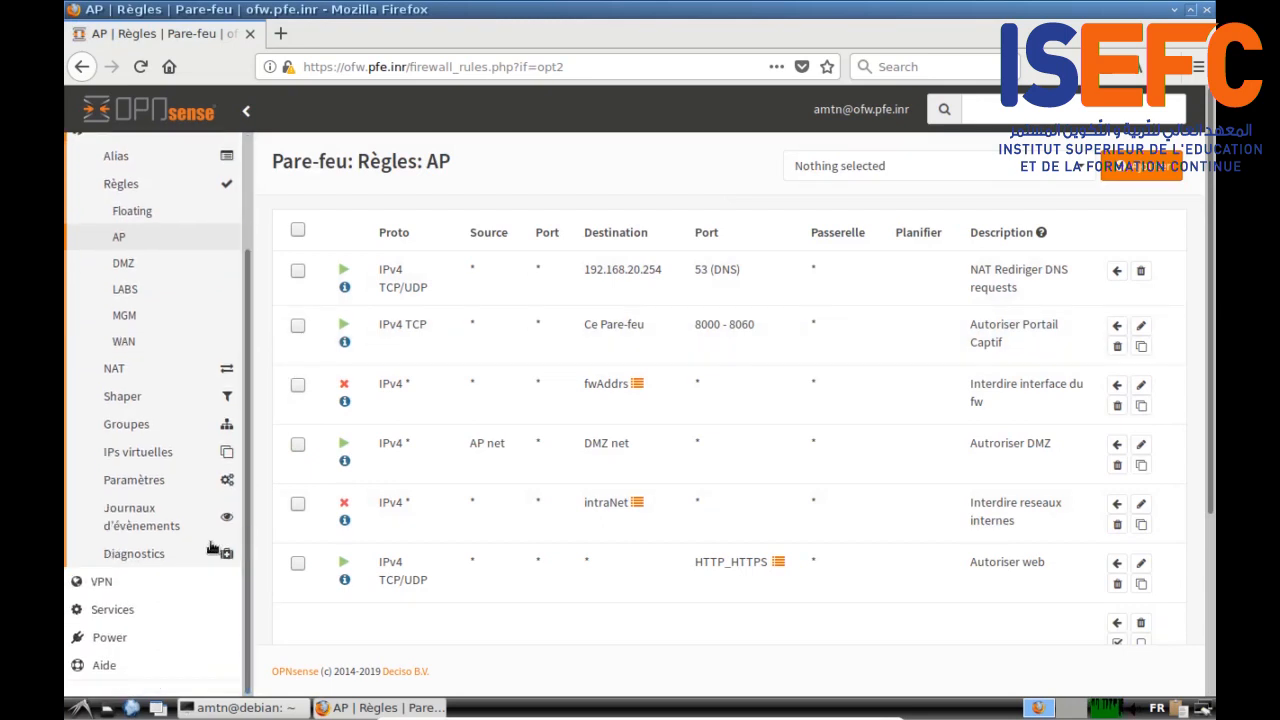
pyautogui.click(133, 612)
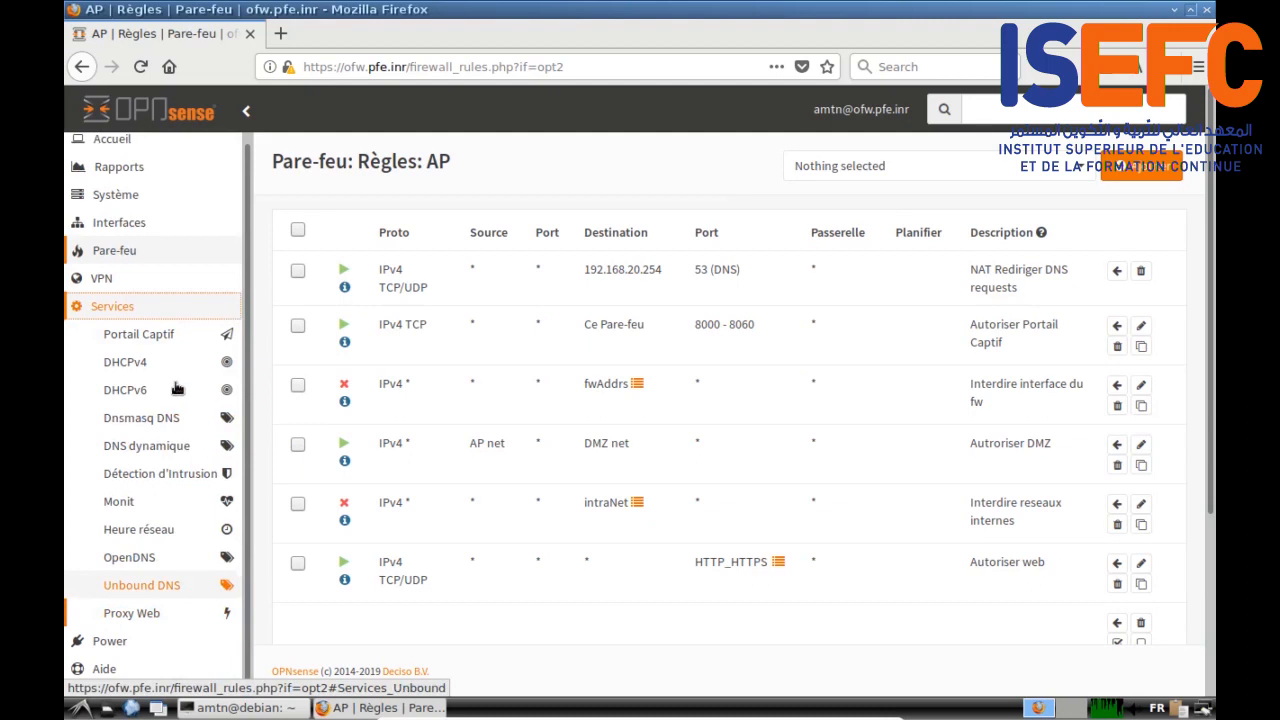
# Step: Add a new captive portal zone with only the AP interface selected
pyautogui.click(165, 338)
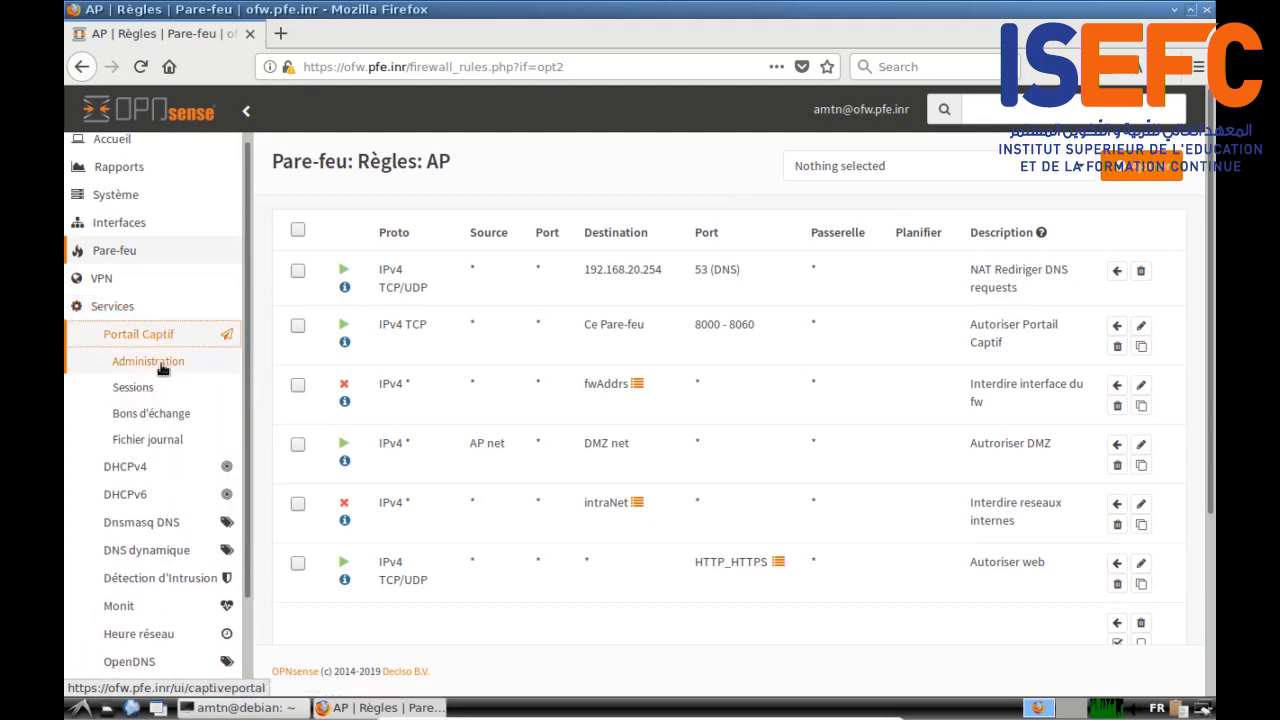
pyautogui.click(153, 365)
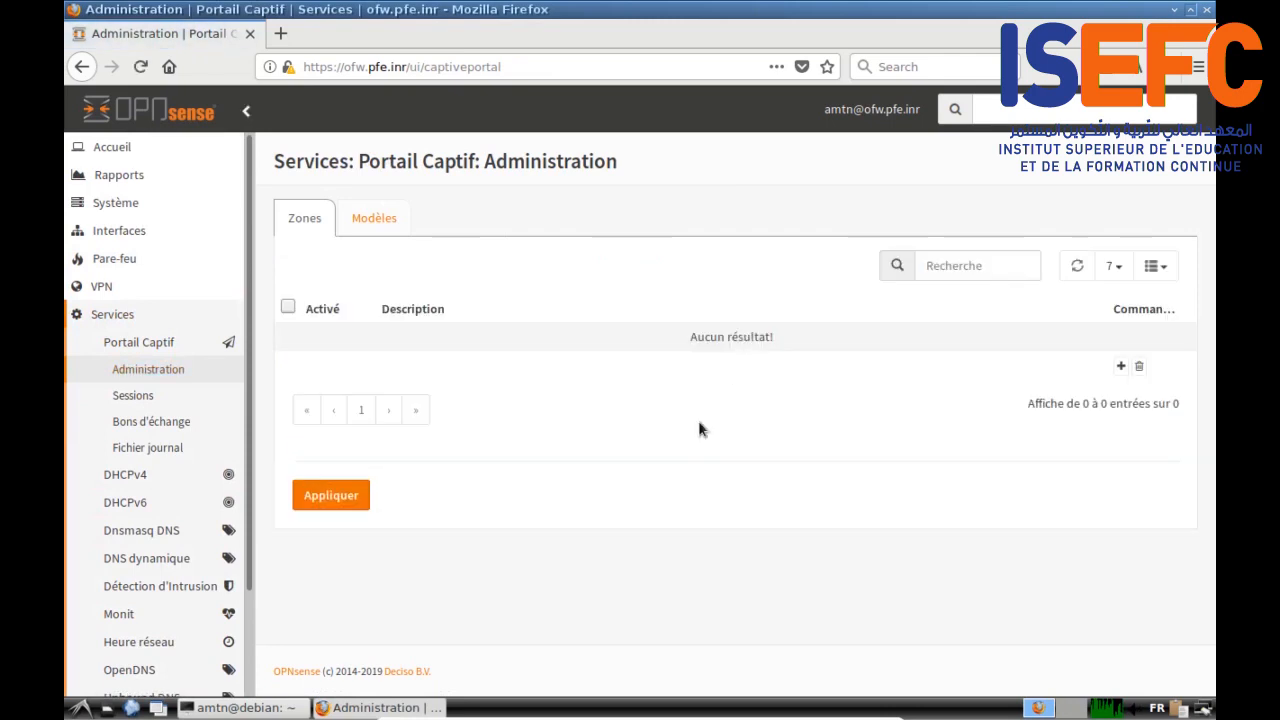
pyautogui.click(1121, 366)
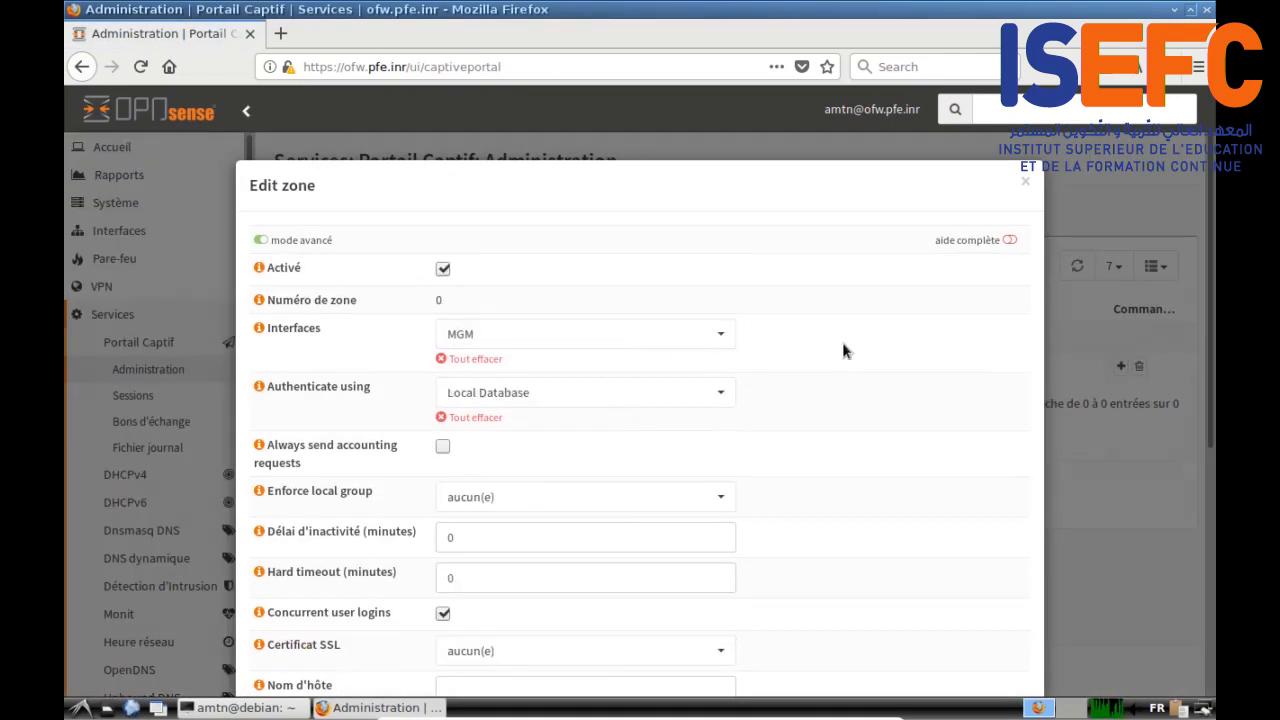
pyautogui.scroll(-1, 703, 290)
pyautogui.click(704, 287)
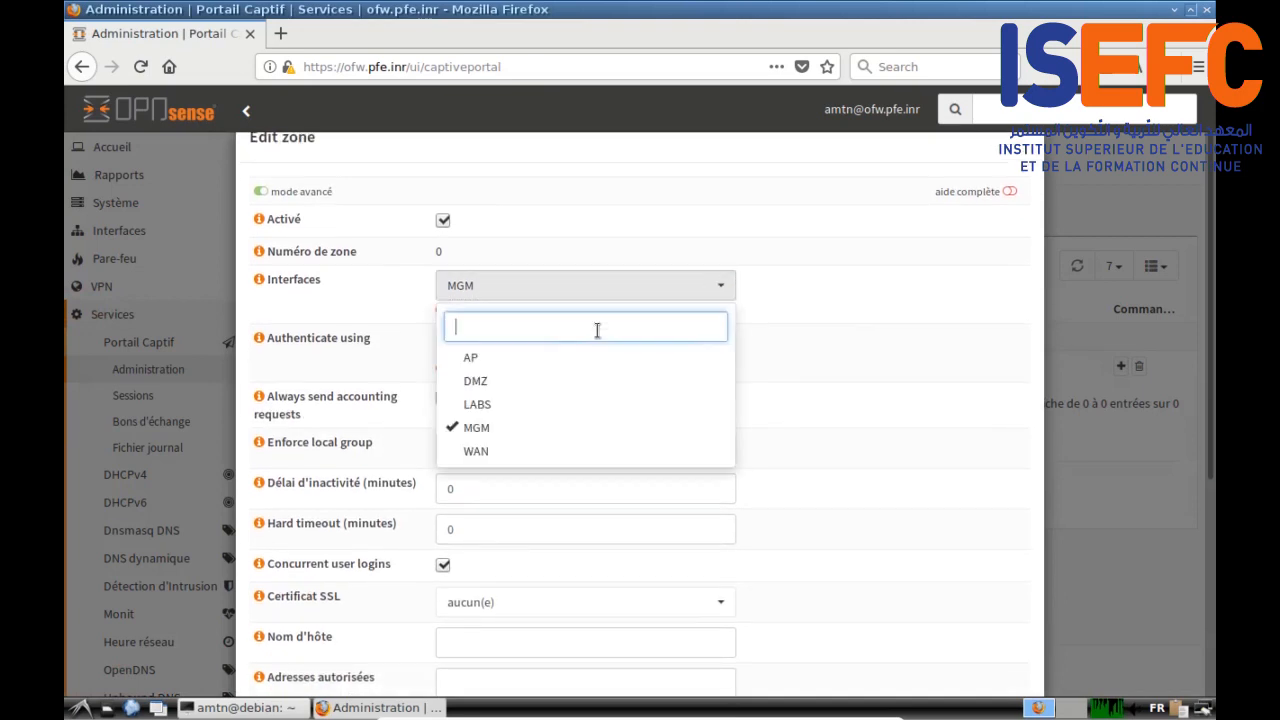
pyautogui.click(492, 360)
pyautogui.click(495, 427)
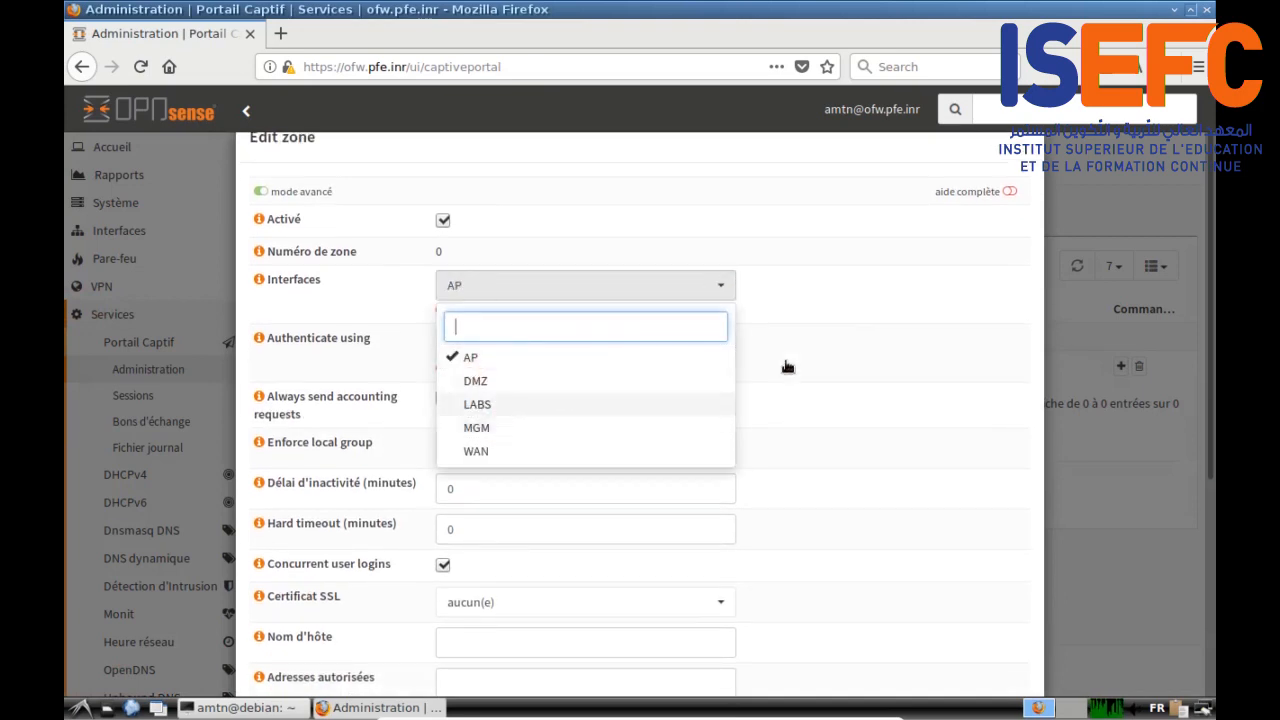
pyautogui.click(807, 313)
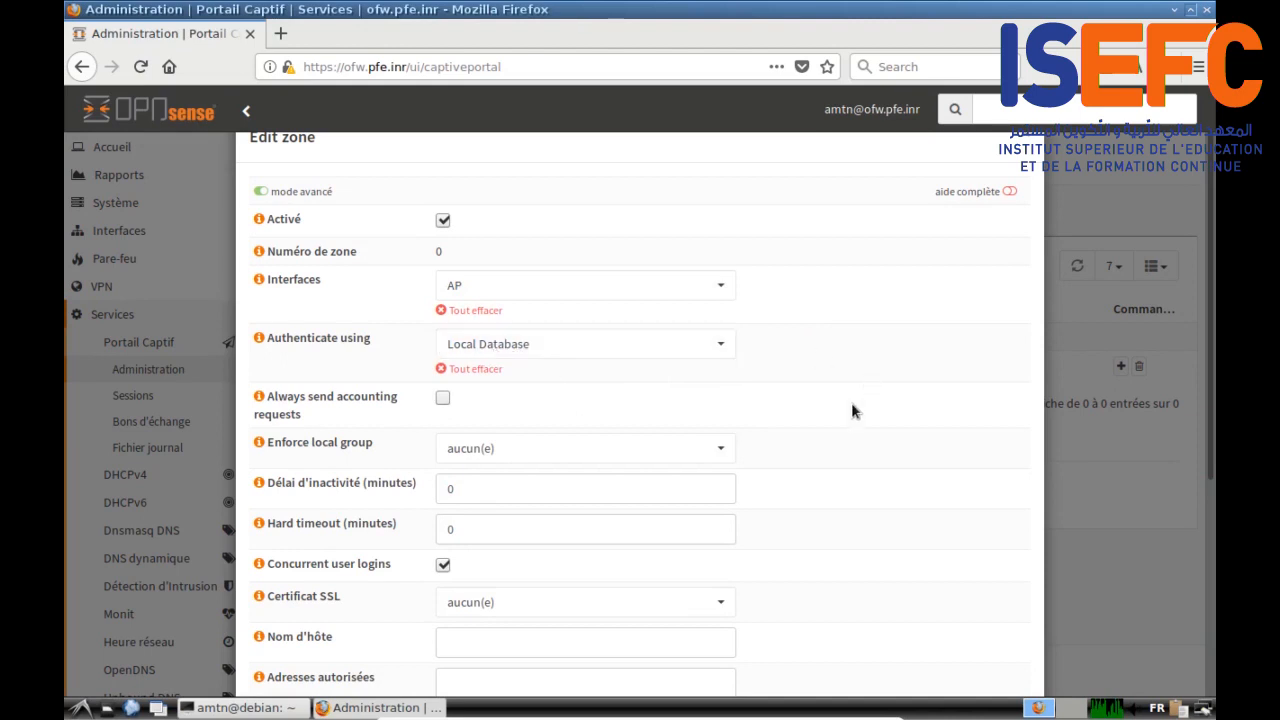
# Step: Give the zone the description 'test du captail portif' and save it
pyautogui.scroll(-3, 851, 405)
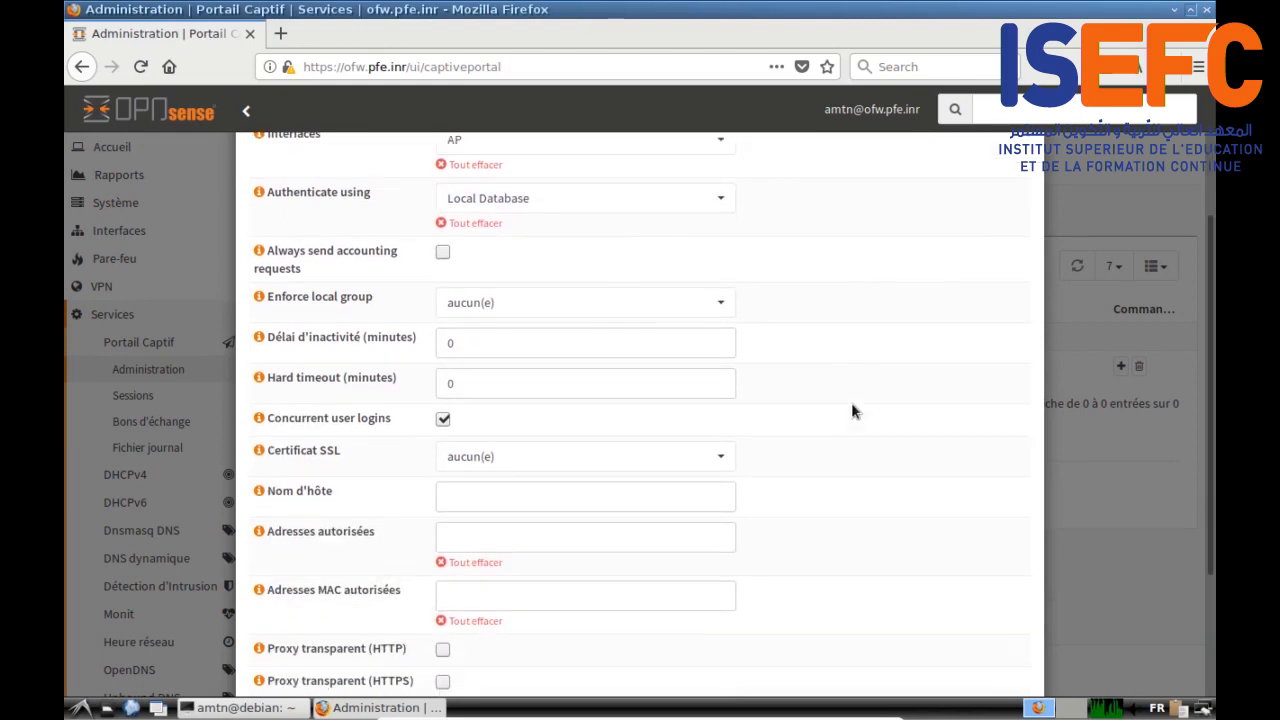
pyautogui.scroll(-1, 852, 405)
pyautogui.scroll(-1, 852, 405)
pyautogui.scroll(-2, 851, 402)
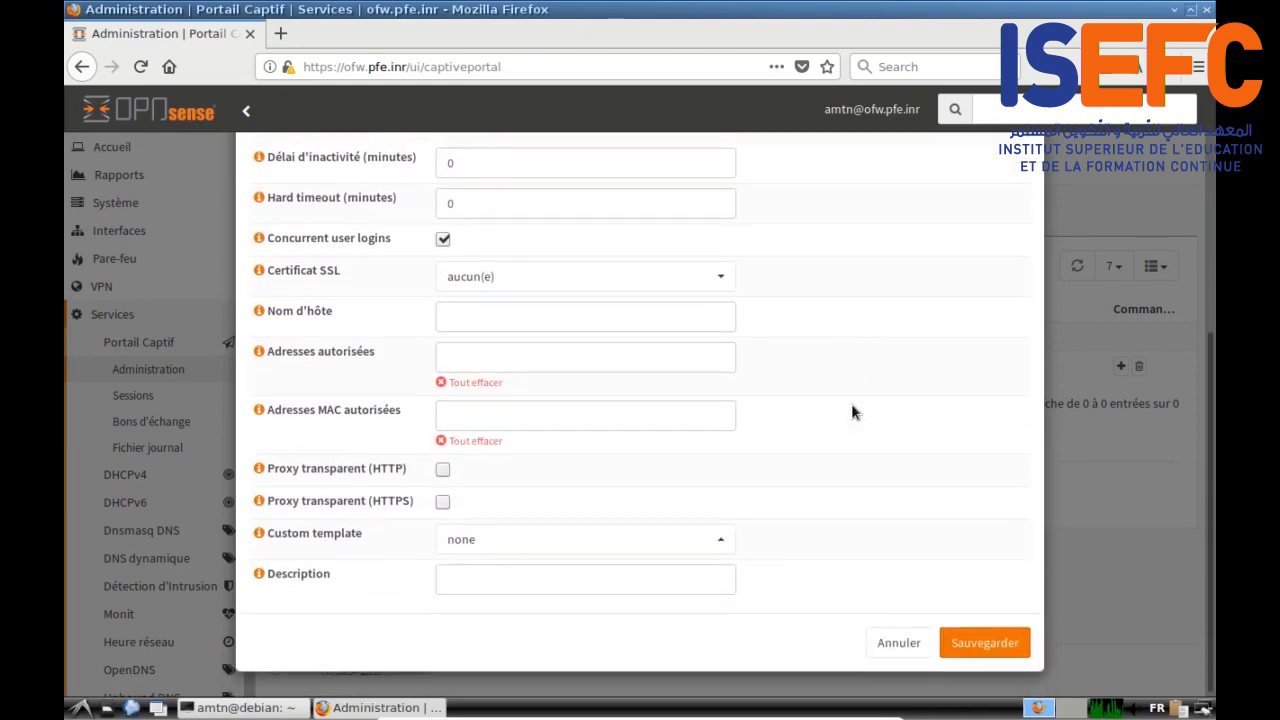
pyautogui.click(1002, 648)
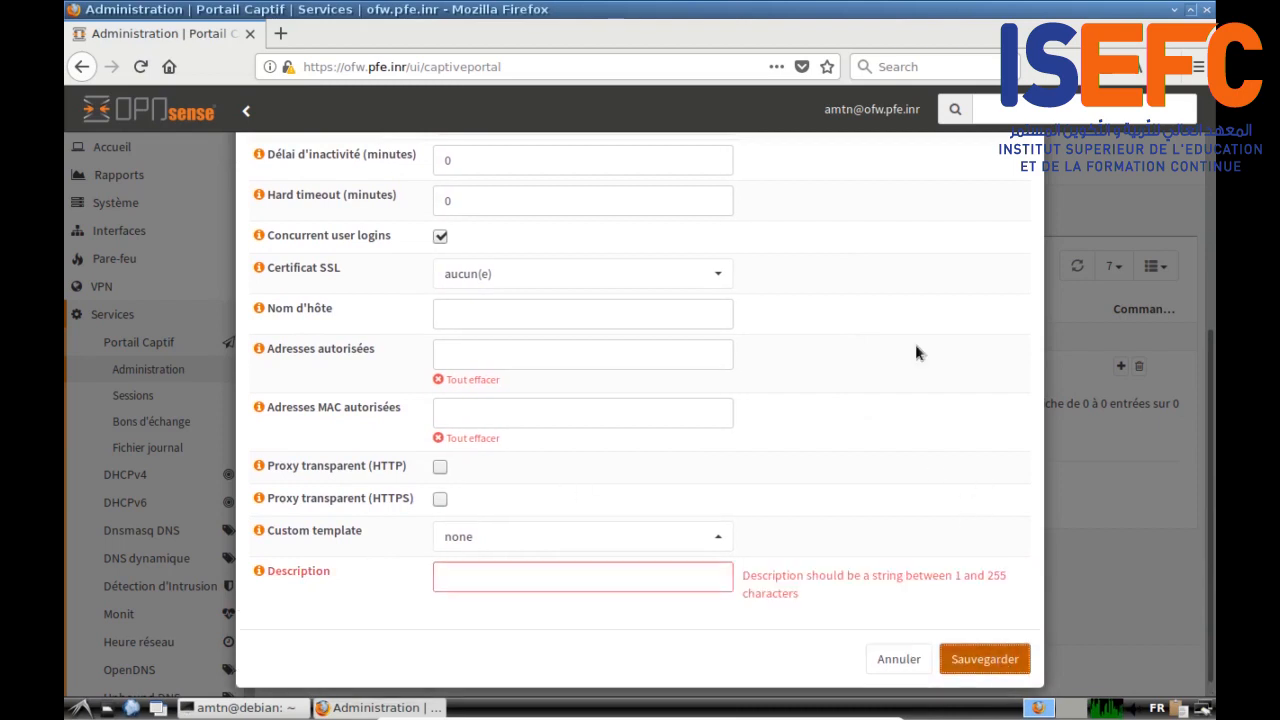
pyautogui.click(438, 586)
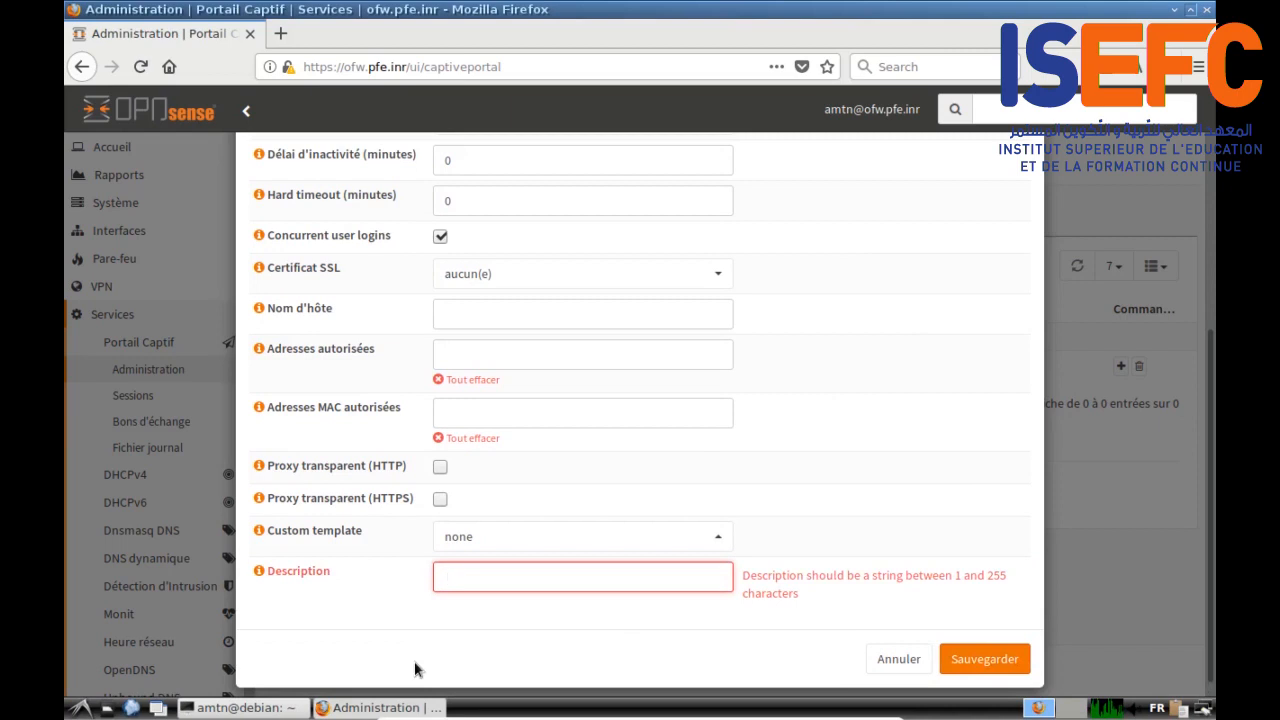
pyautogui.write('test du captail portif')
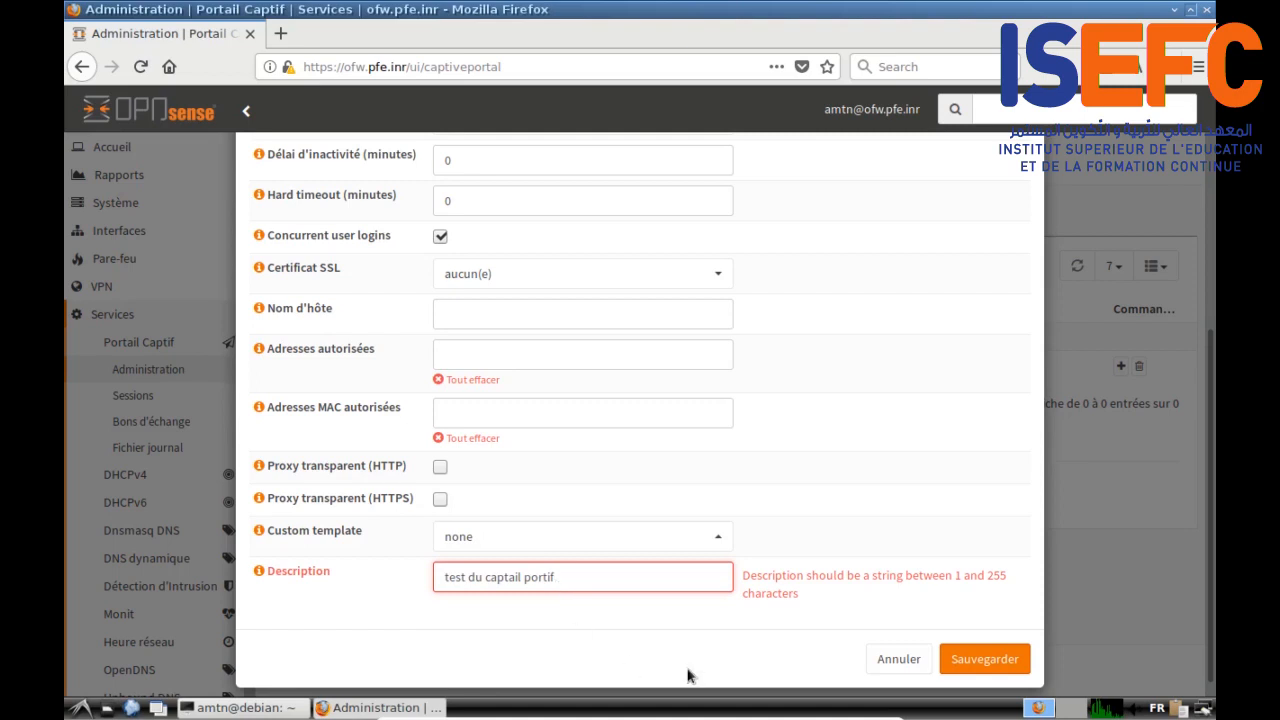
pyautogui.click(985, 659)
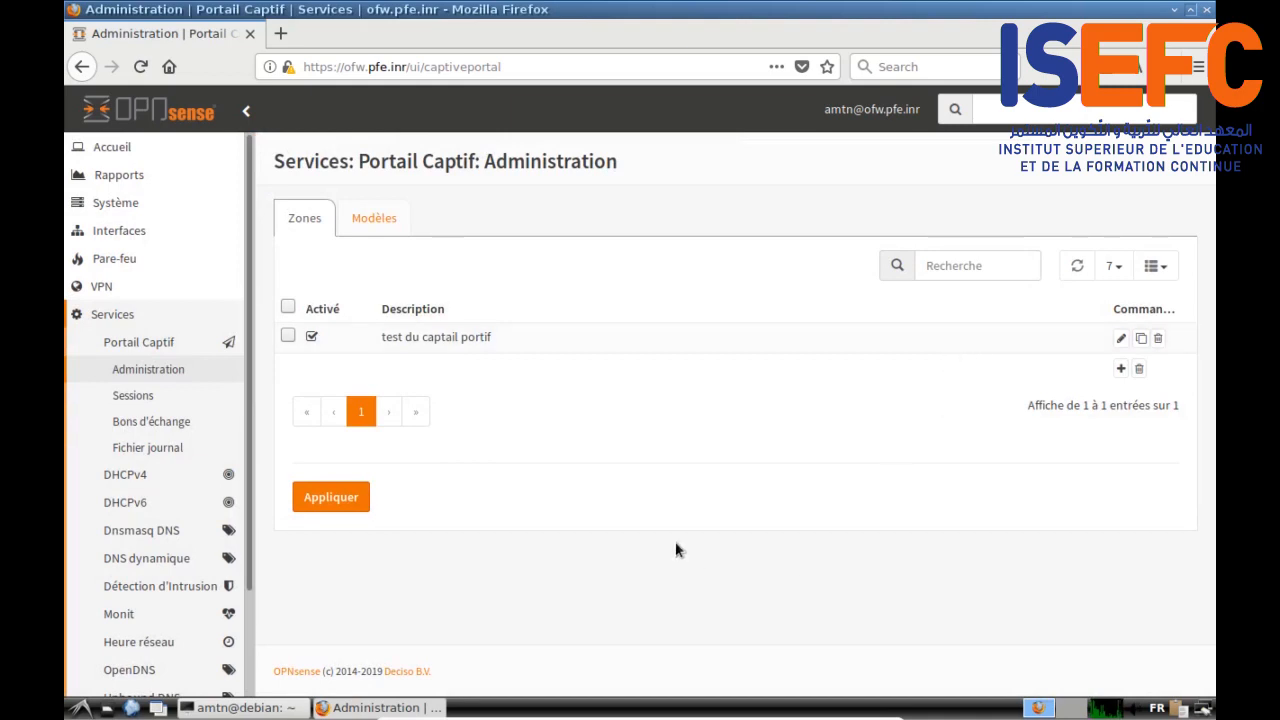
# Step: Edit the zone, retyping the misspelled words so it reads 'test du portail captif', and save
pyautogui.click(1121, 338)
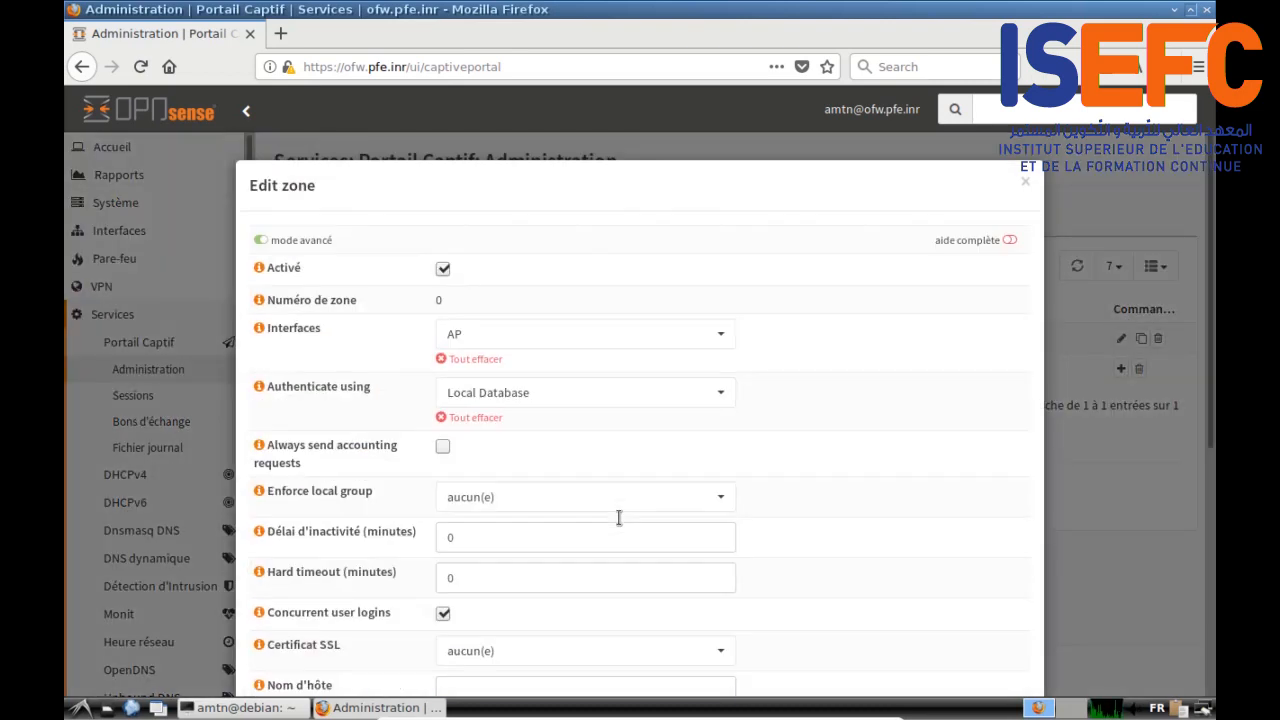
pyautogui.scroll(-5, 607, 527)
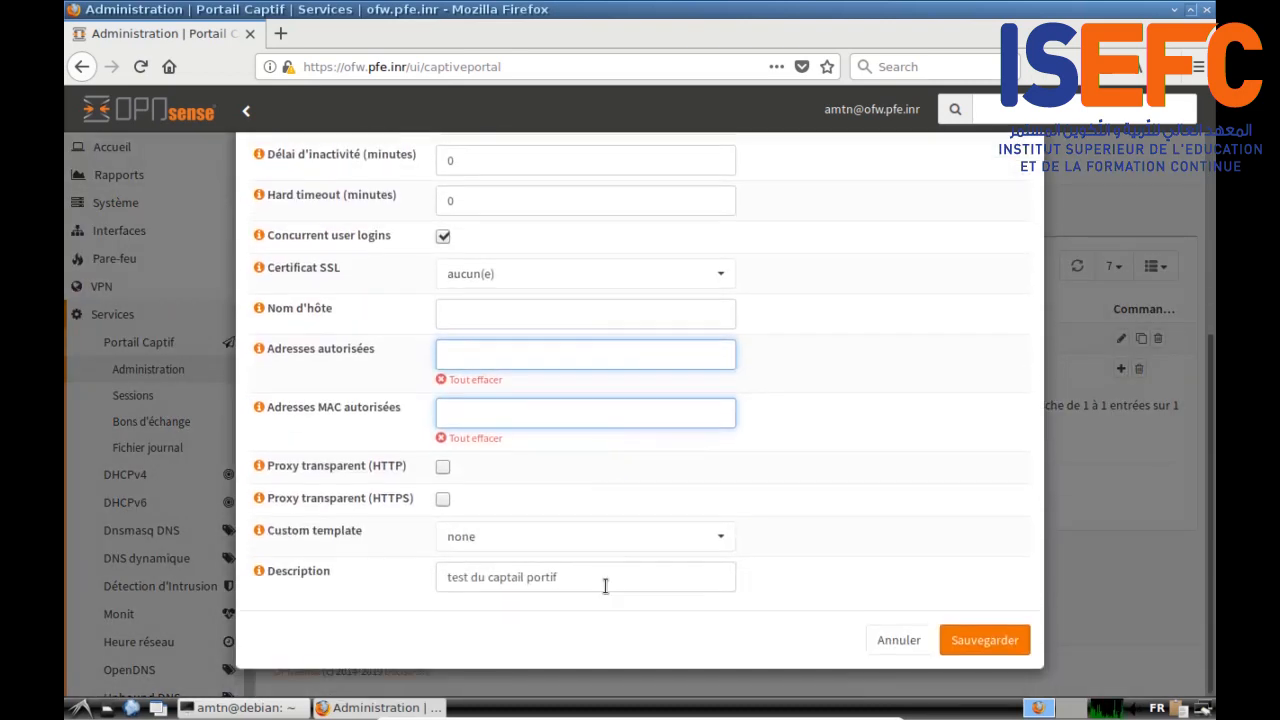
pyautogui.moveTo(489, 582); pyautogui.dragTo(594, 574)
pyautogui.write('po')
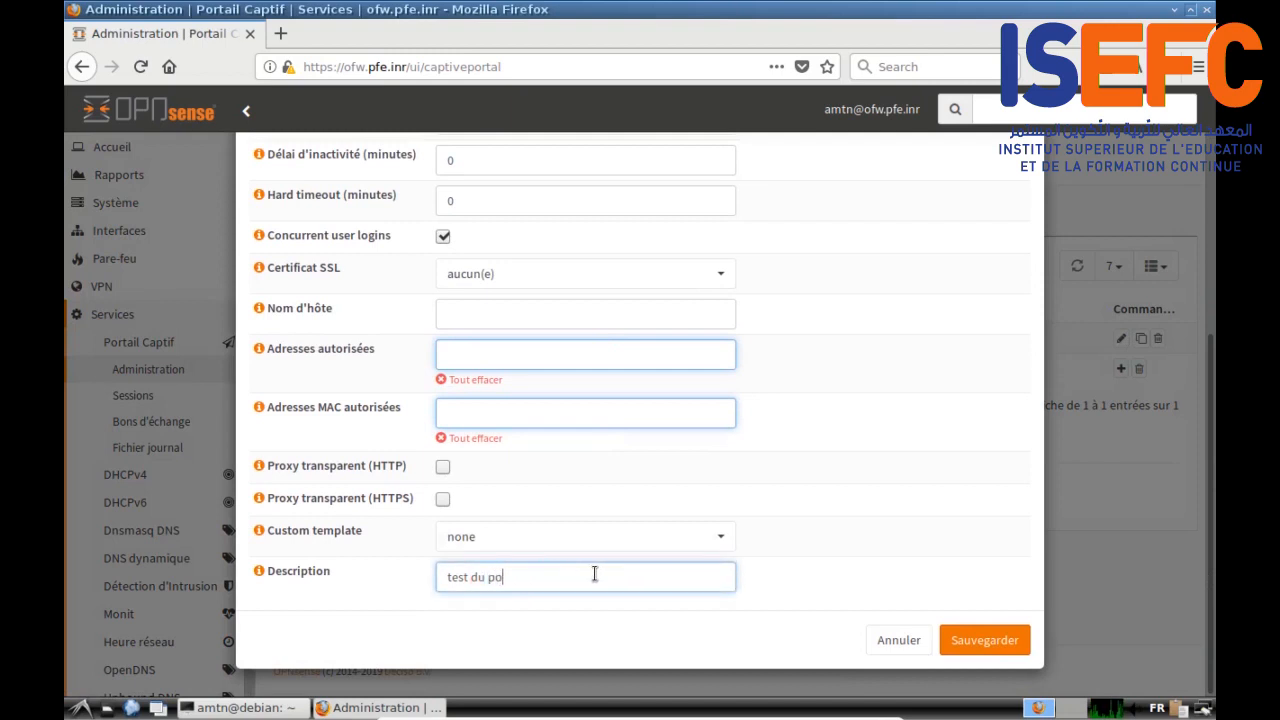
pyautogui.write('rtail captif')
pyautogui.click(968, 638)
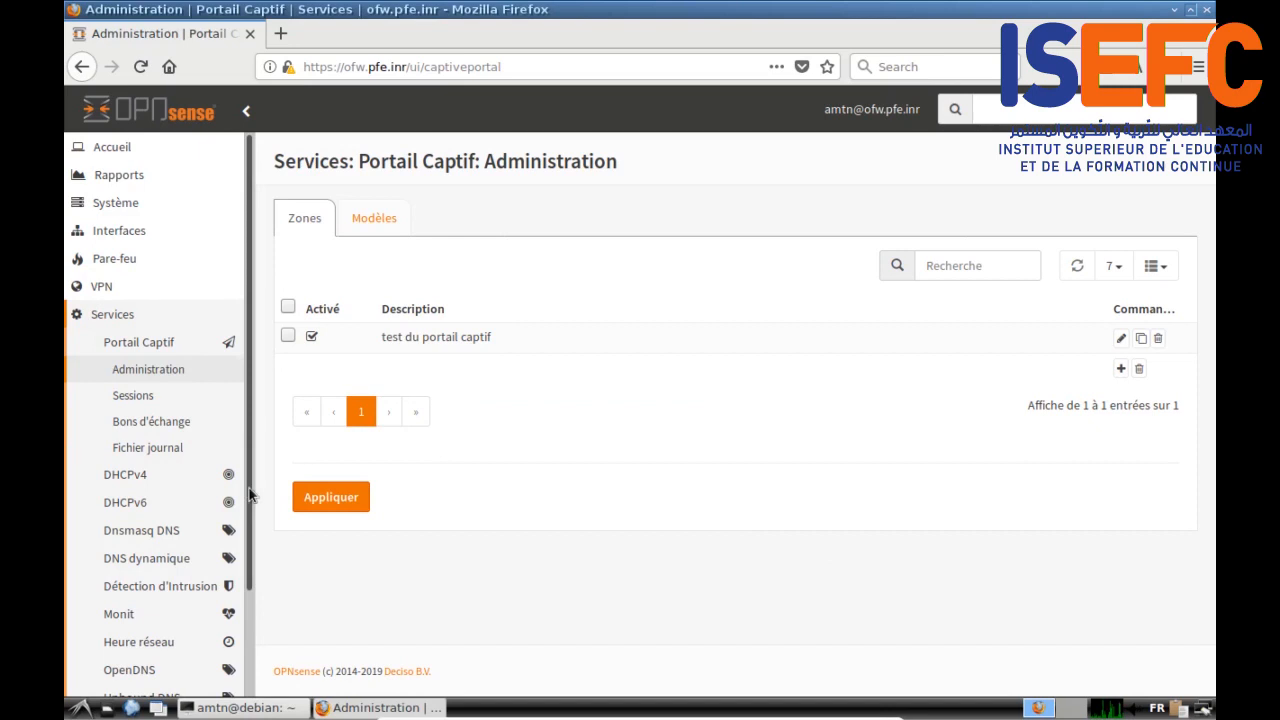
# Step: Reboot the firewall through Power > Redémarrer and confirm the restart
pyautogui.moveTo(249, 490); pyautogui.dragTo(280, 434)
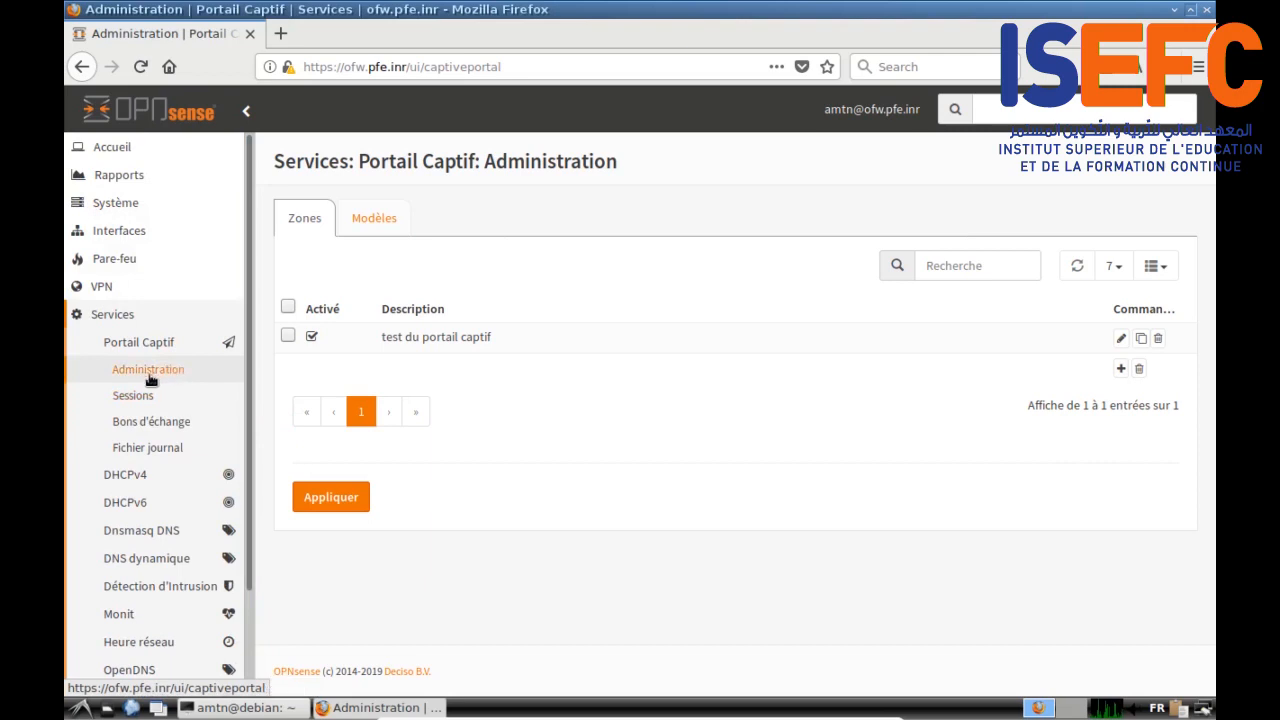
pyautogui.scroll(-2, 141, 378)
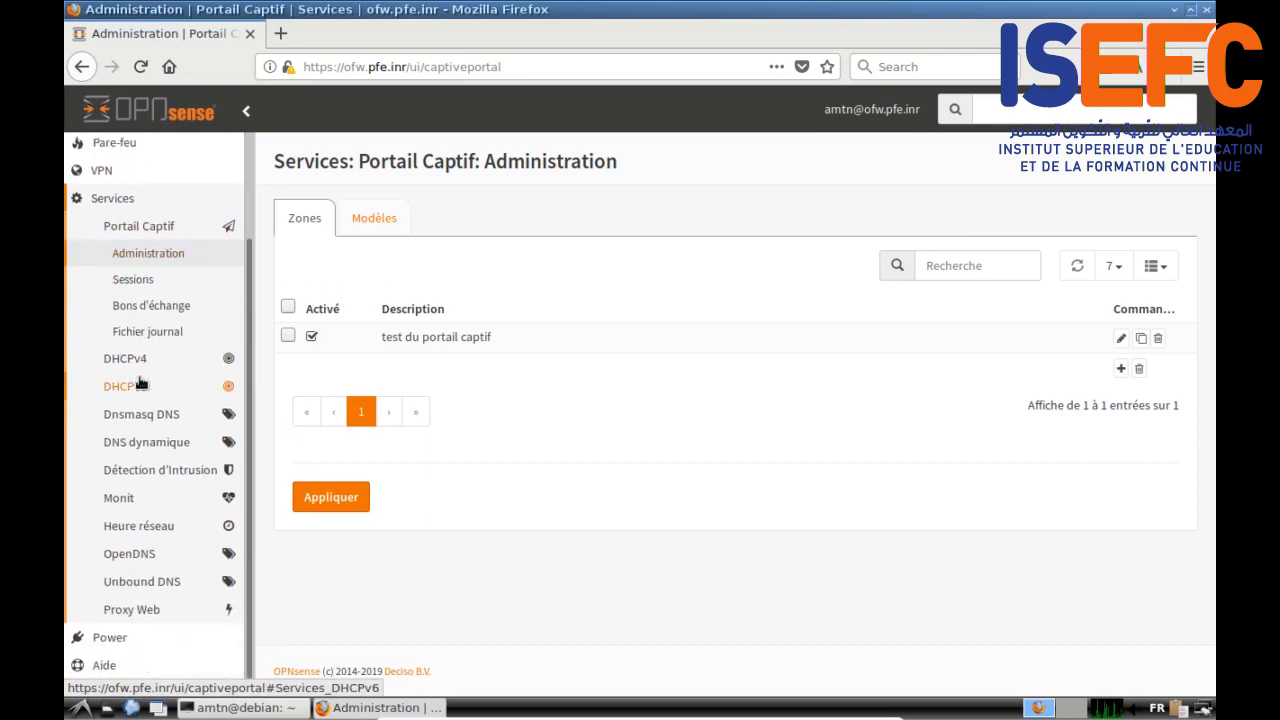
pyautogui.scroll(2, 141, 383)
pyautogui.click(110, 318)
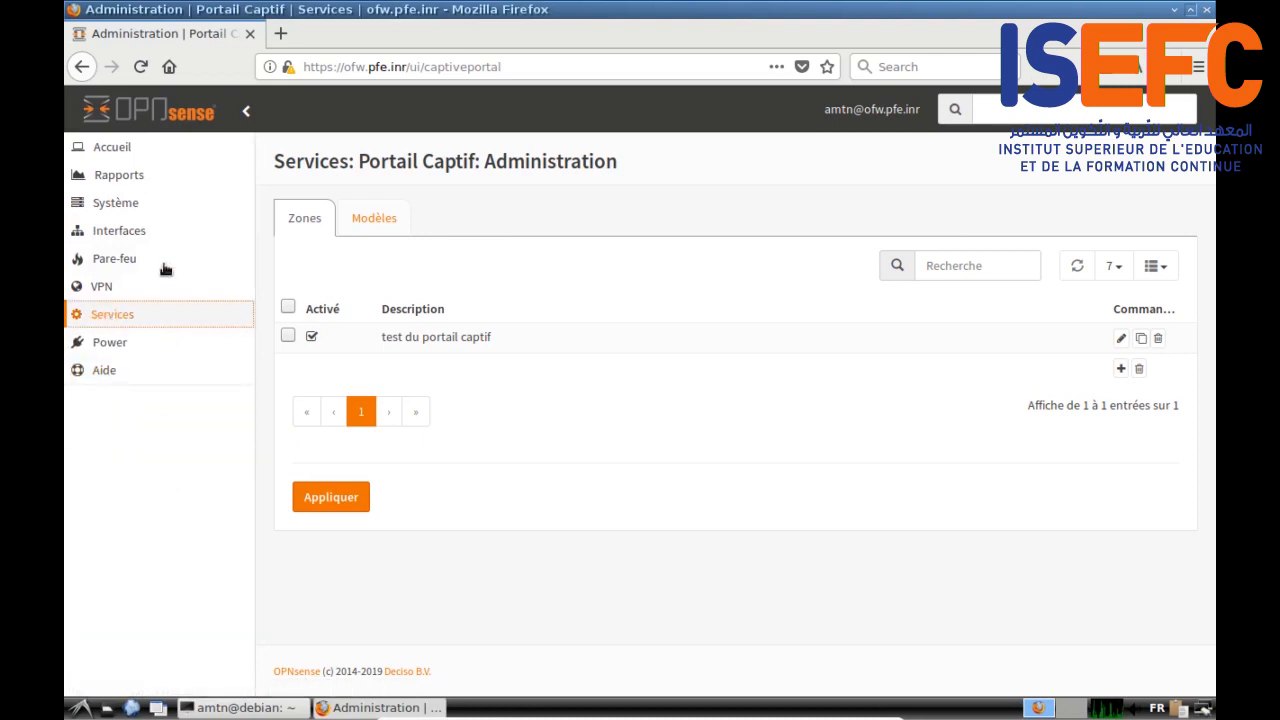
pyautogui.click(118, 346)
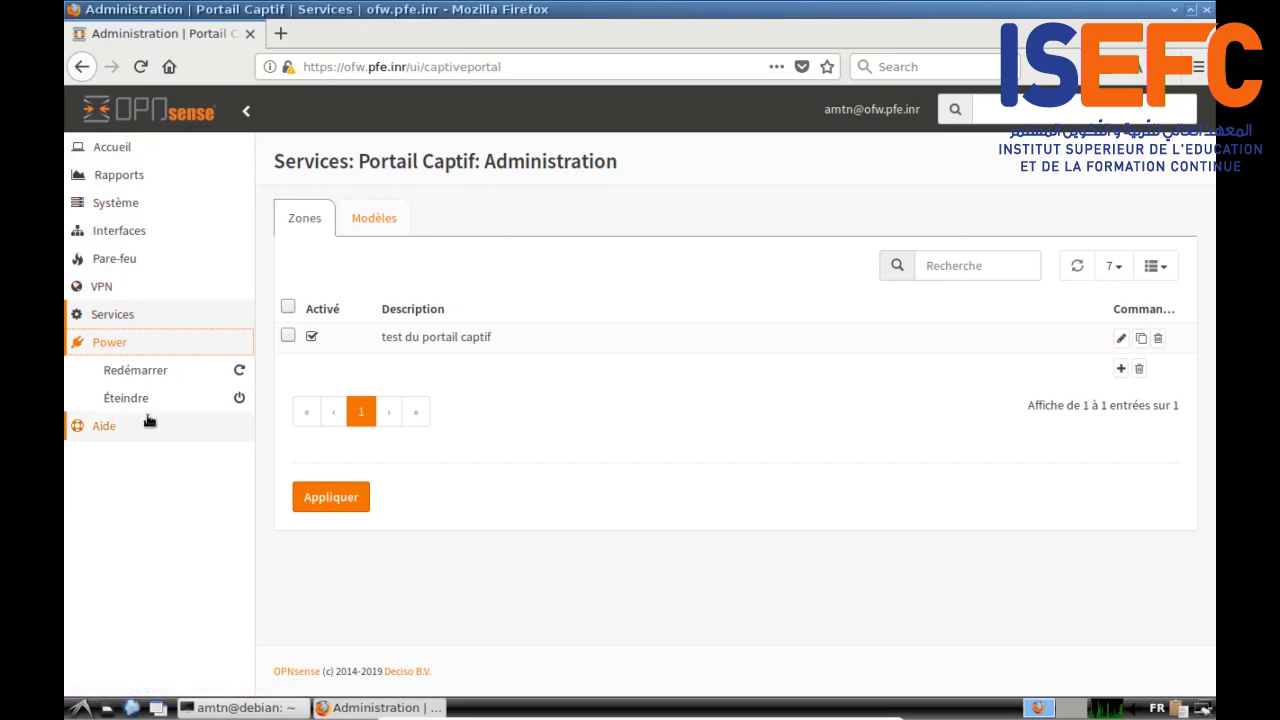
pyautogui.click(127, 399)
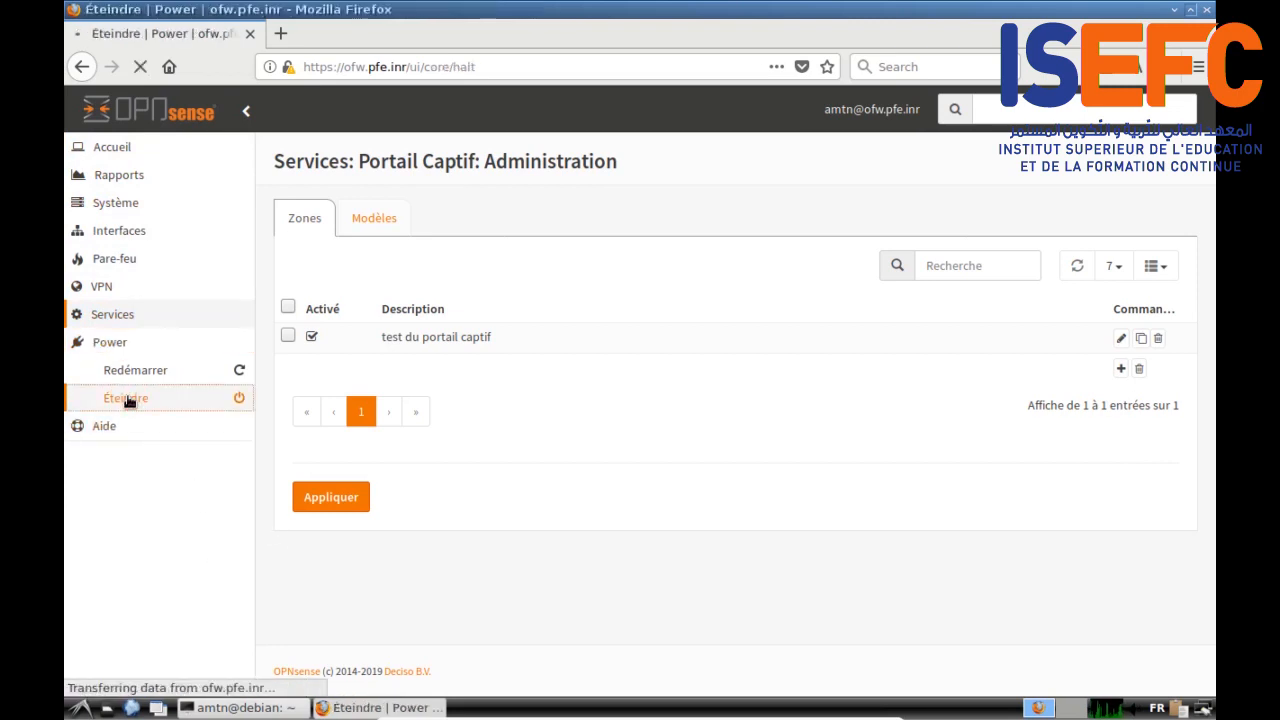
pyautogui.click(137, 370)
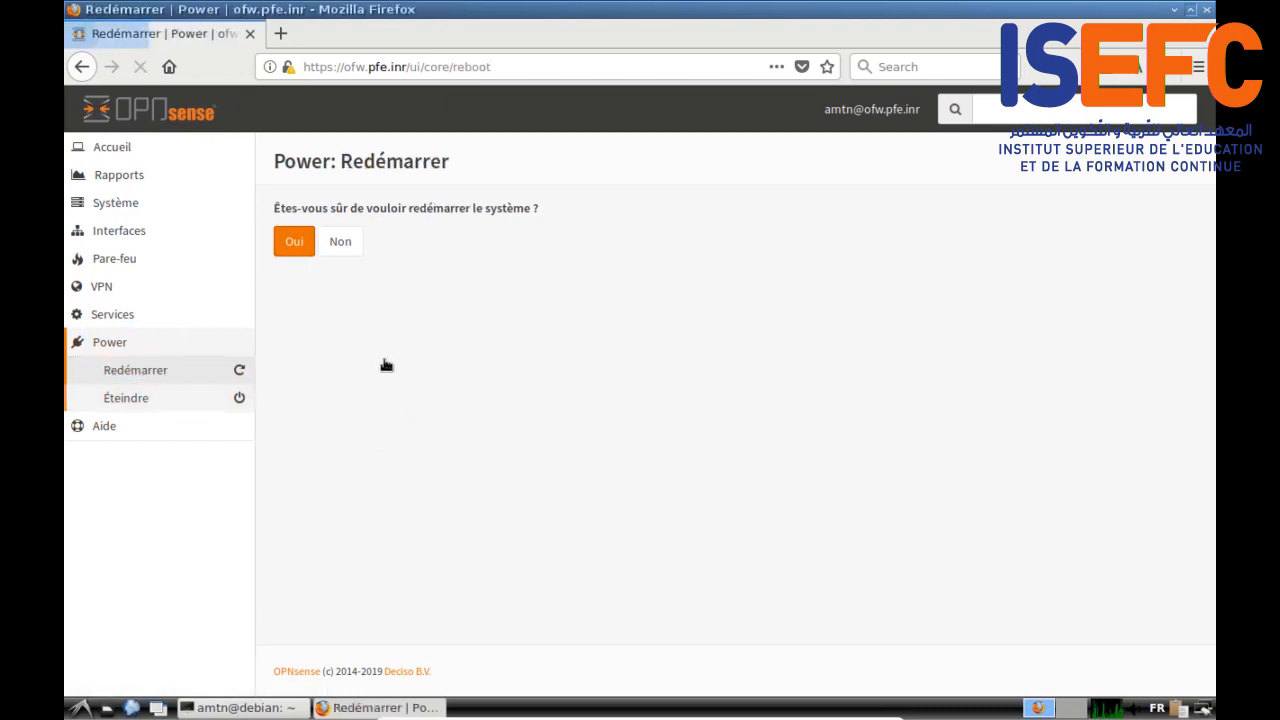
pyautogui.click(291, 247)
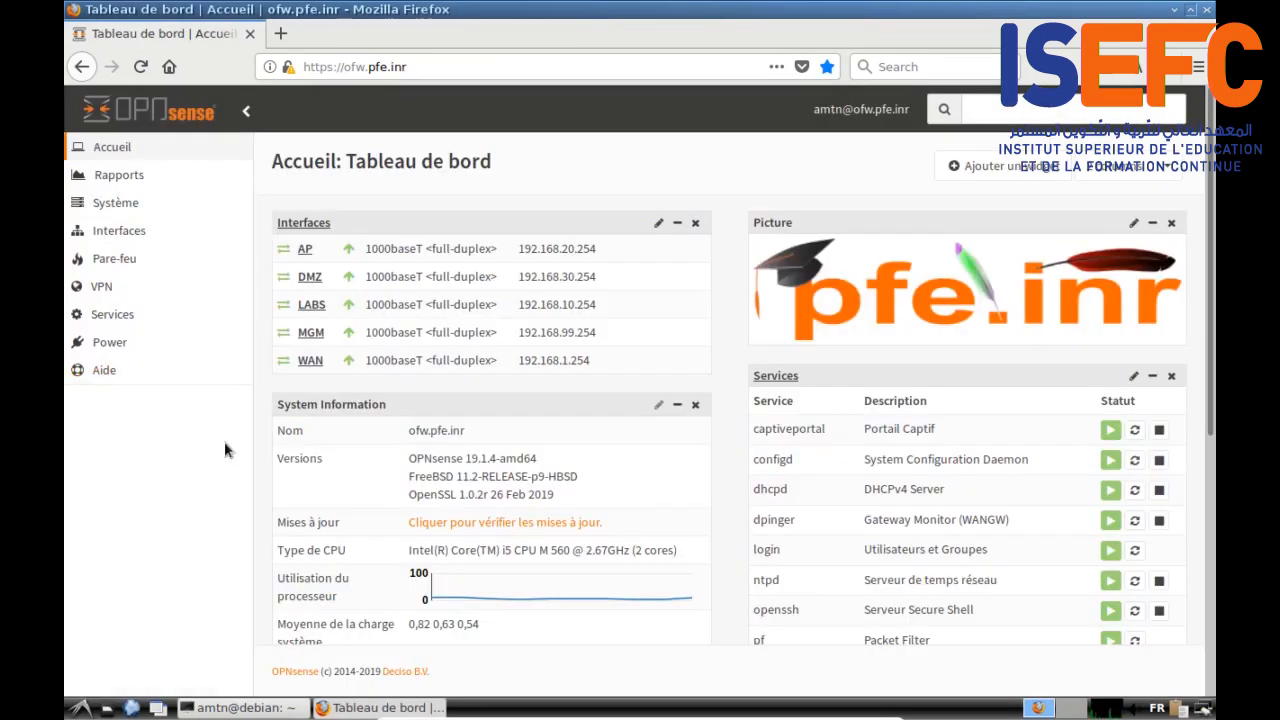
# Step: Show the AP interface's rules under Pare-feu > Règles and collapse the sidebar
pyautogui.click(123, 261)
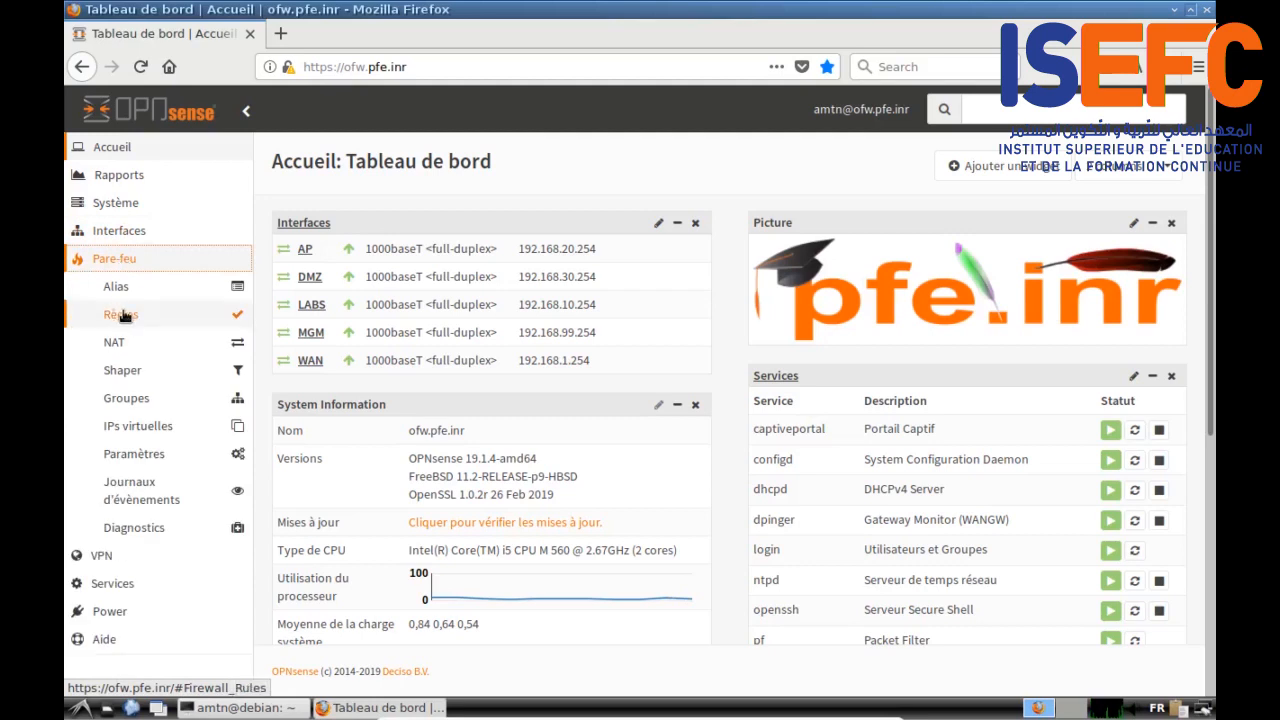
pyautogui.click(121, 315)
pyautogui.click(121, 370)
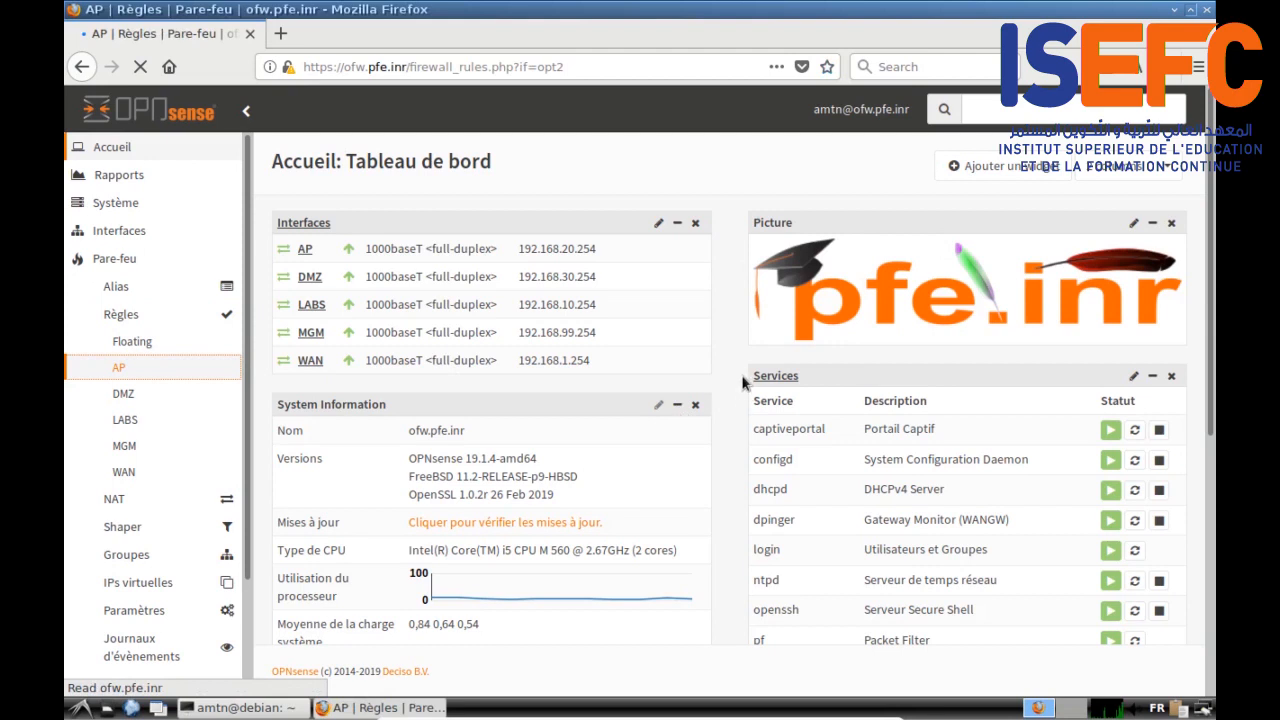
pyautogui.click(249, 117)
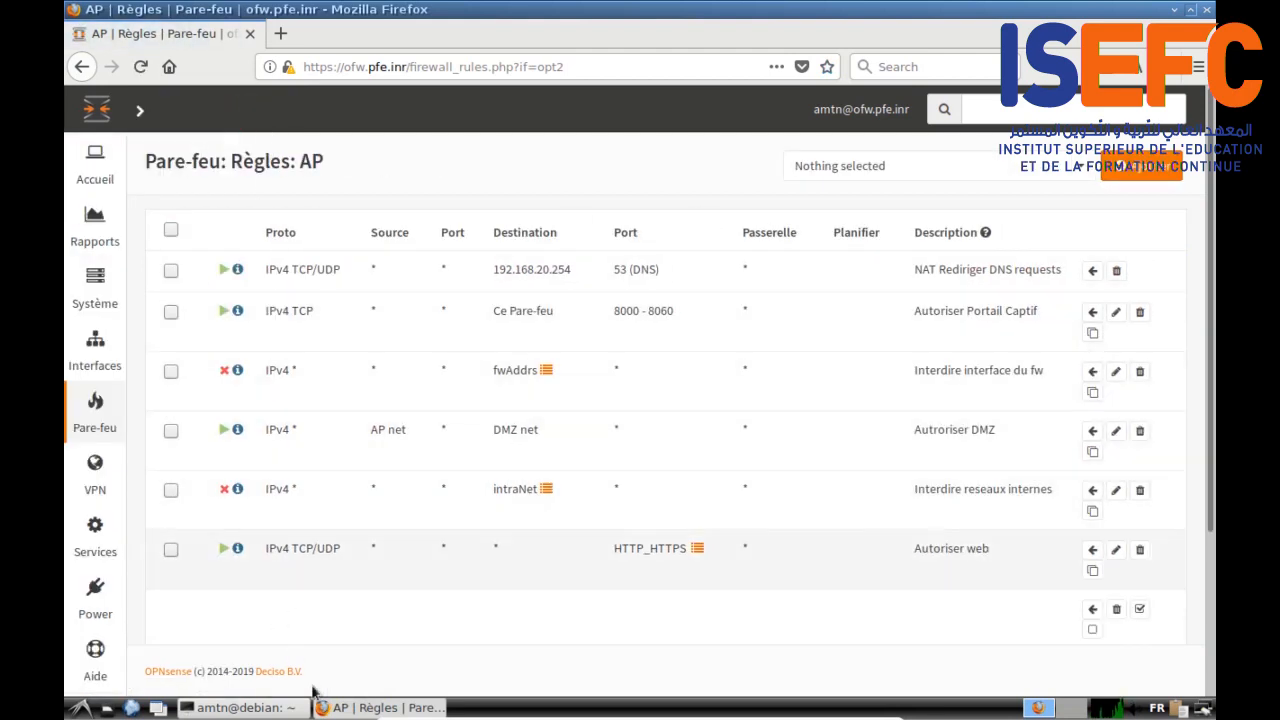
pyautogui.moveTo(95, 410)
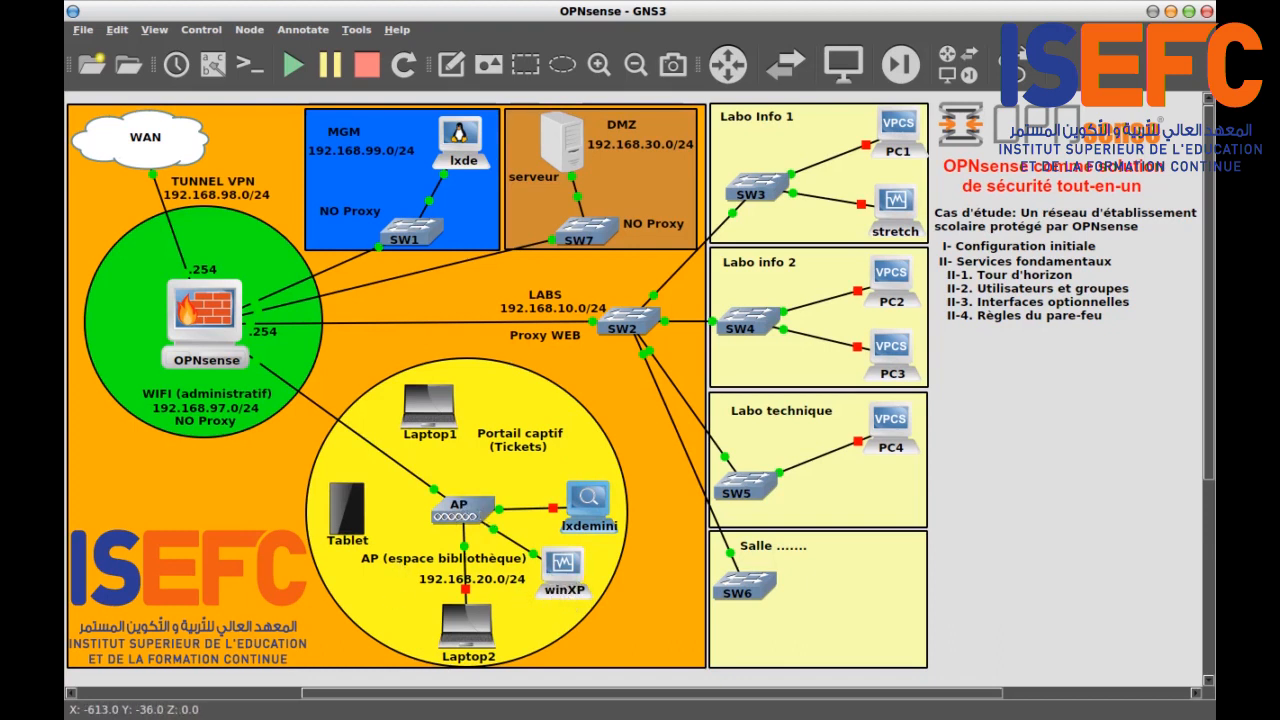
# Step: On the XP VM, open and maximize the Images2PDF console, then run ipconfig /all
pyautogui.hotkey('alt', 'Tab')
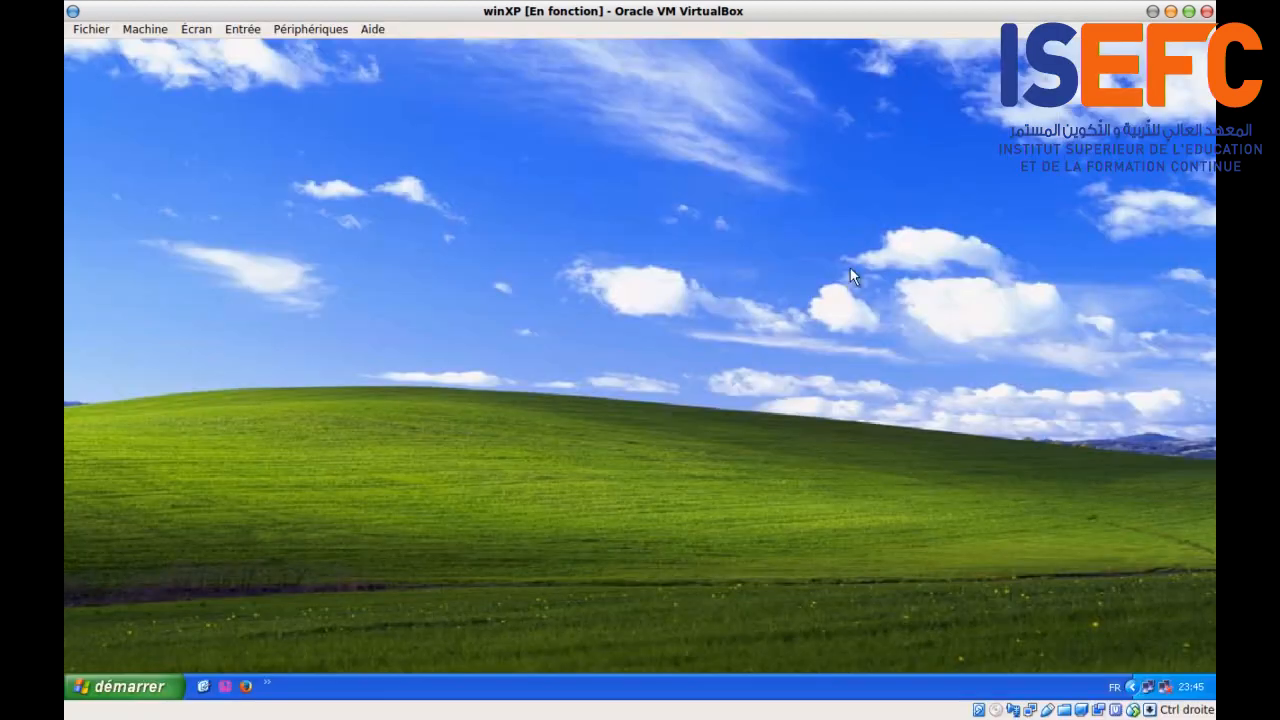
pyautogui.click(118, 686)
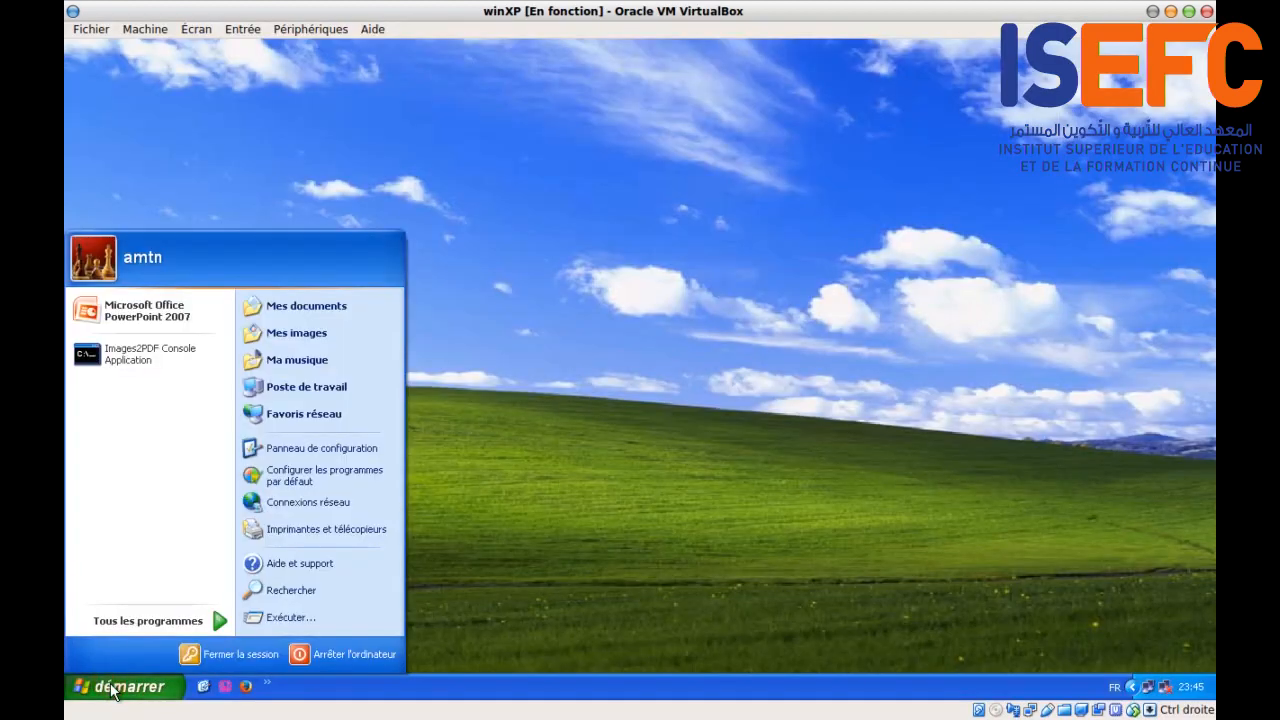
pyautogui.click(110, 352)
pyautogui.click(735, 183)
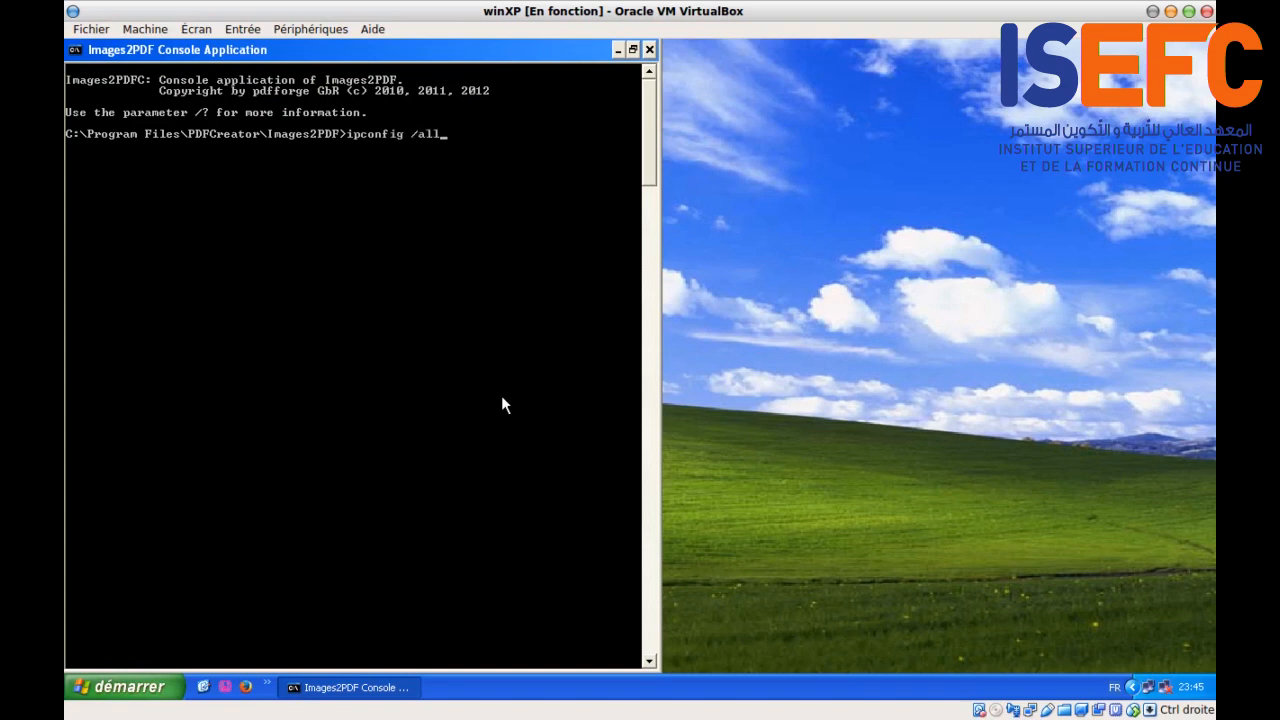
pyautogui.press('Return')
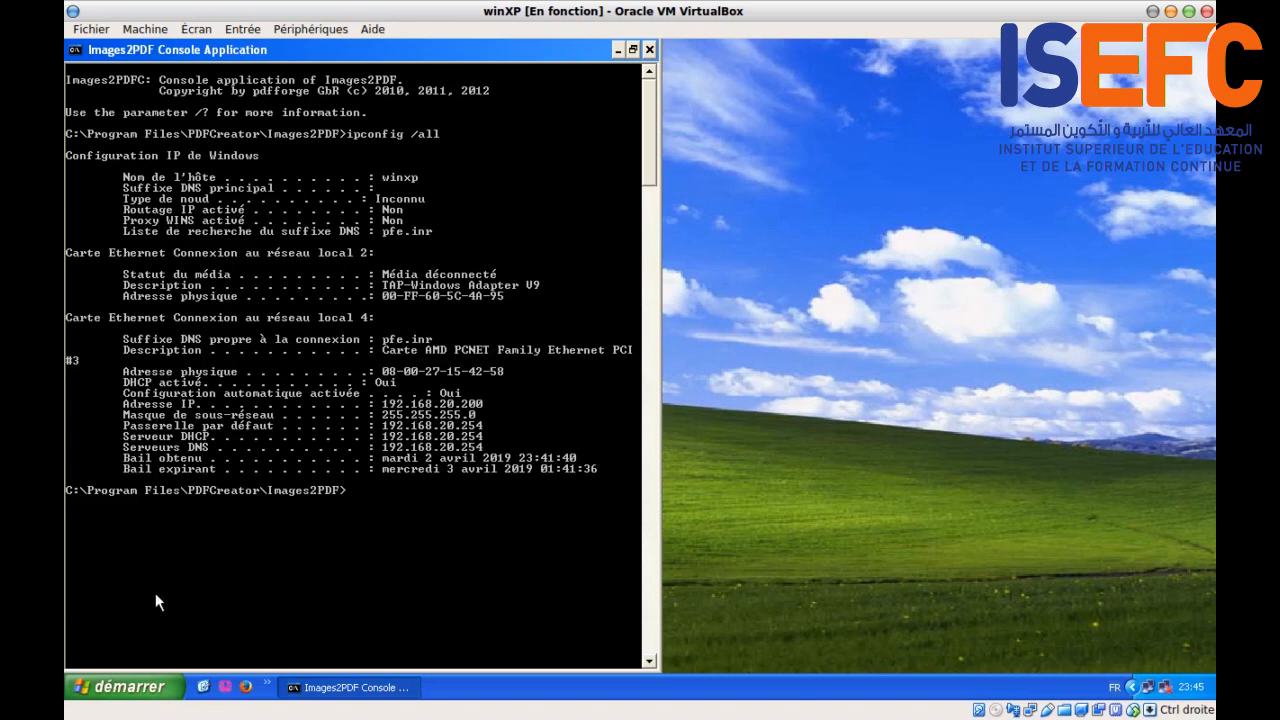
pyautogui.click(125, 686)
# Step: Verify Local Area Connection 4's TCP/IP uses automatic IP and DNS, cancel, and start Firefox
pyautogui.click(369, 503)
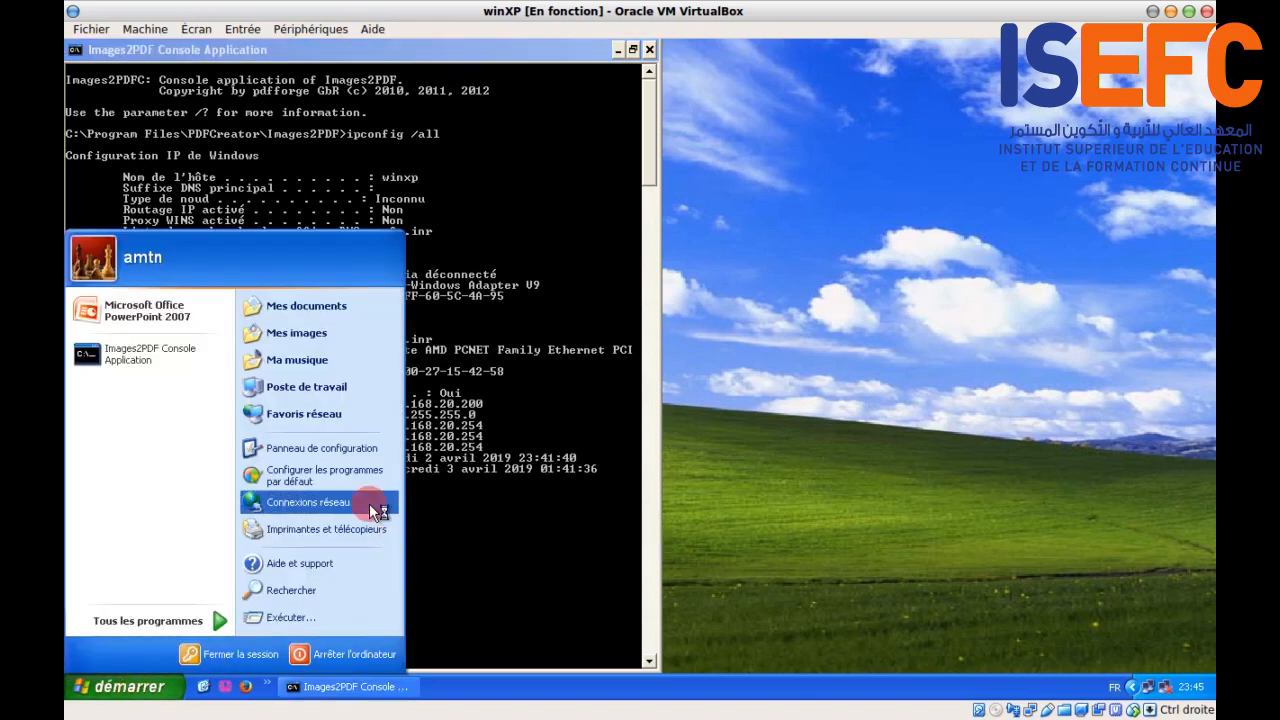
pyautogui.rightClick(668, 200)
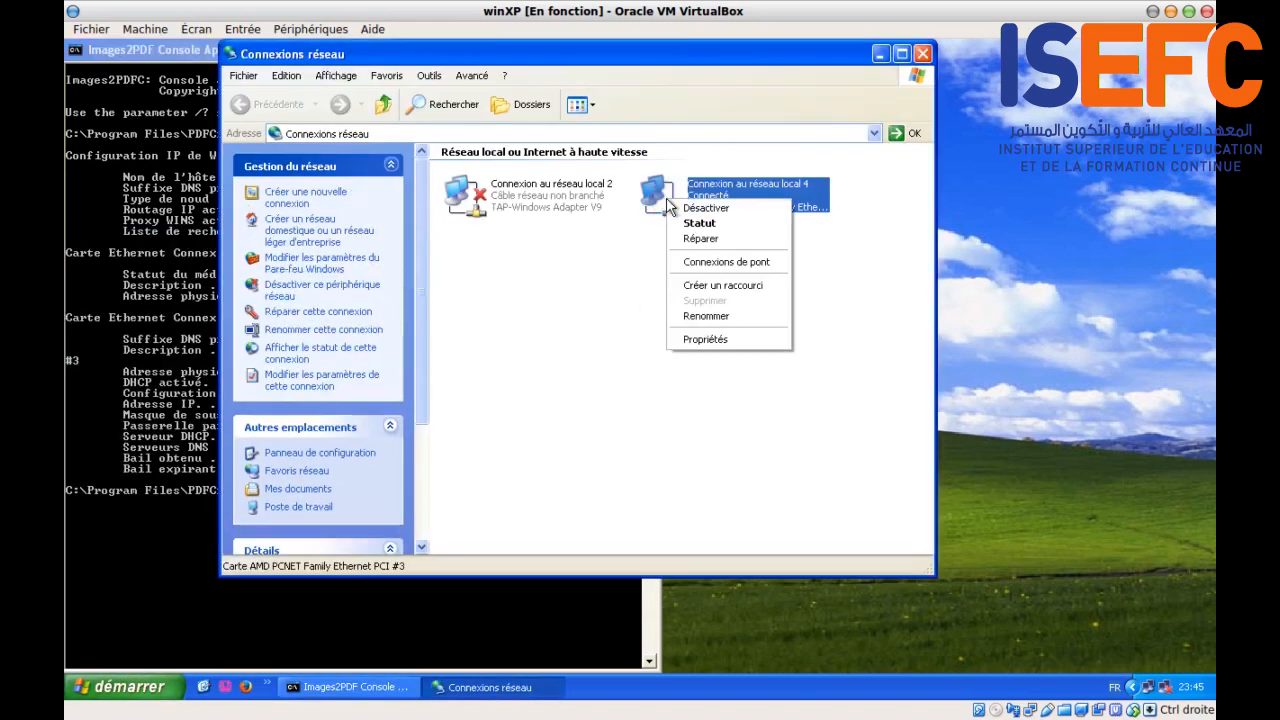
pyautogui.click(716, 340)
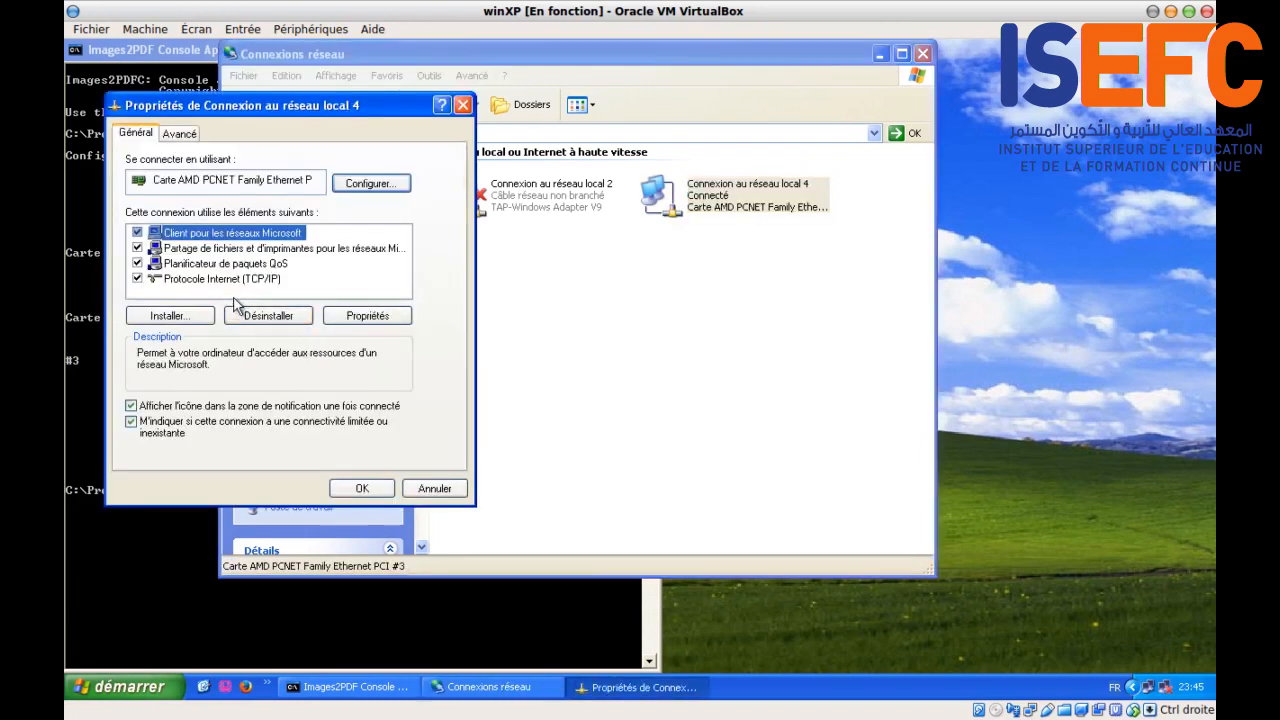
pyautogui.click(222, 279)
pyautogui.click(341, 318)
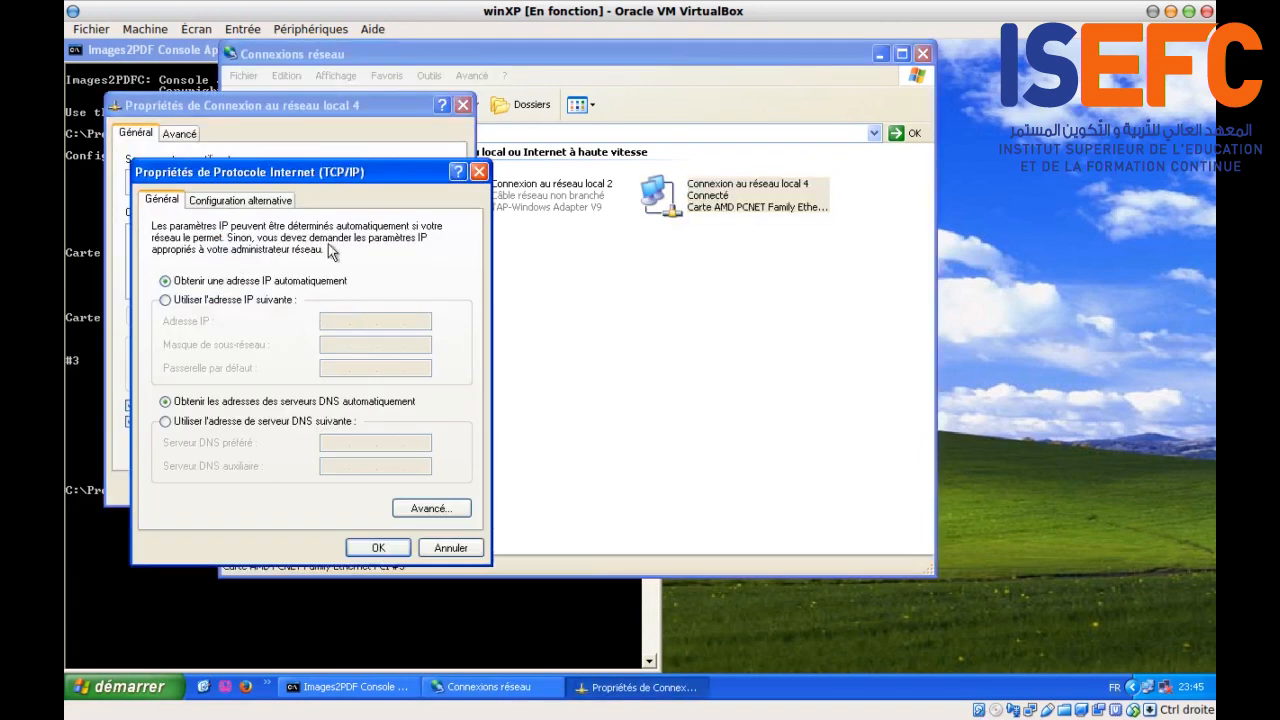
pyautogui.click(449, 548)
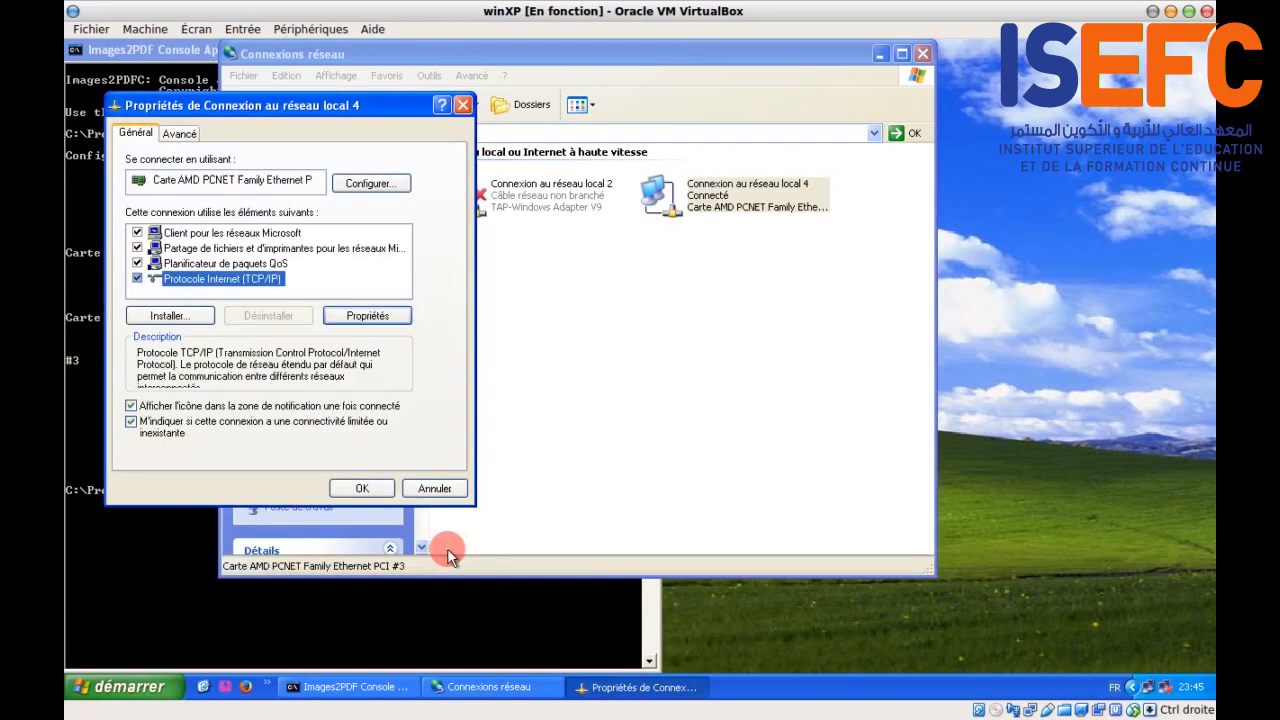
pyautogui.click(435, 489)
pyautogui.click(183, 581)
pyautogui.click(252, 687)
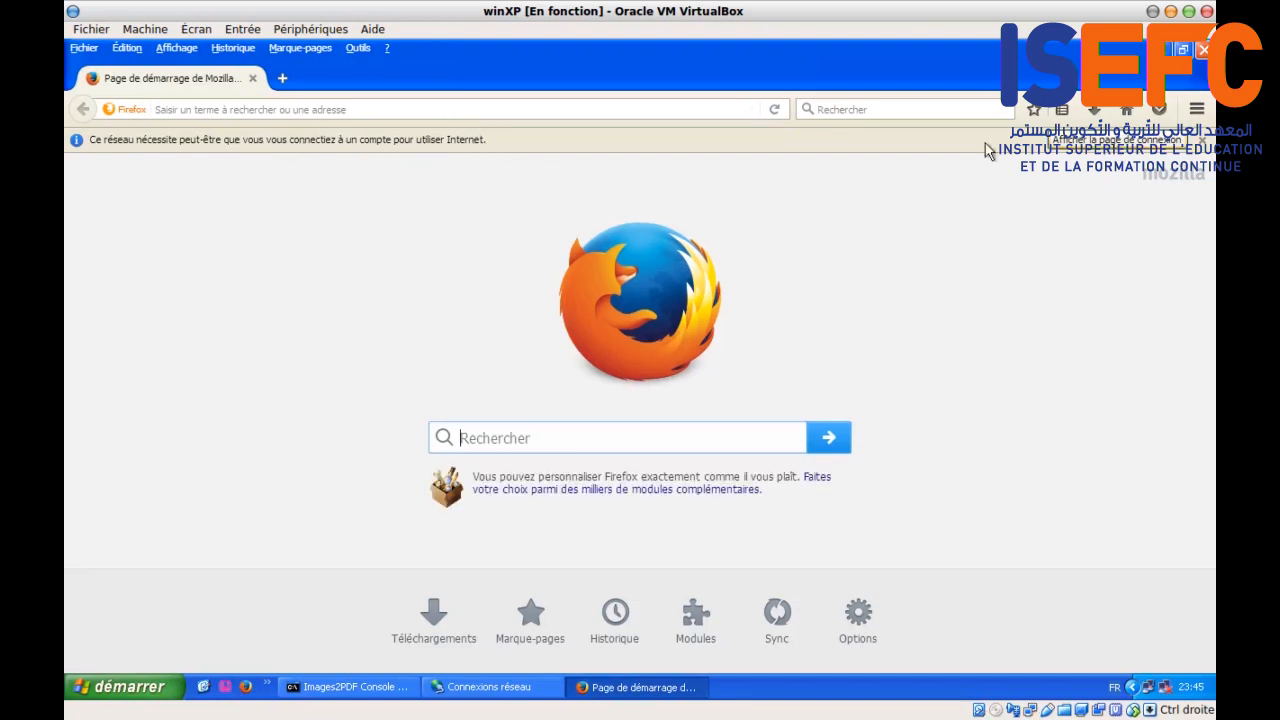
# Step: Visit the Mozilla community site in a new tab and web-search 'opnsense' in another
pyautogui.click(282, 78)
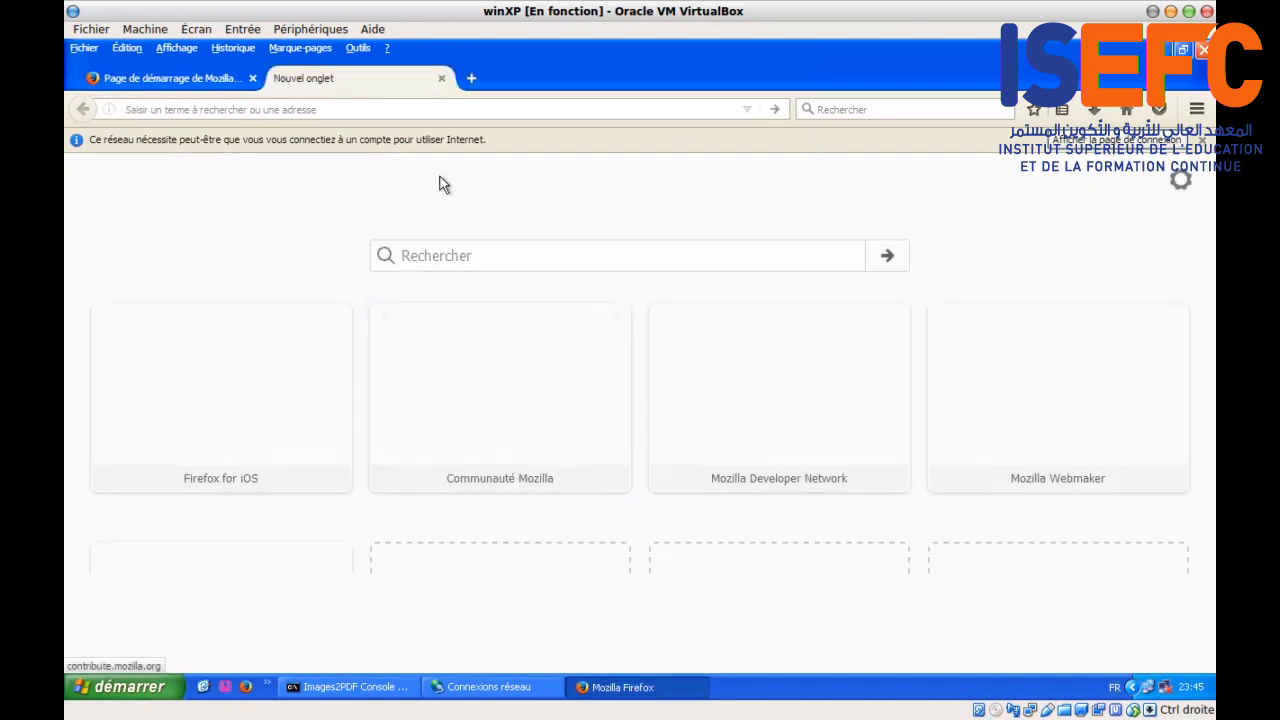
pyautogui.click(491, 366)
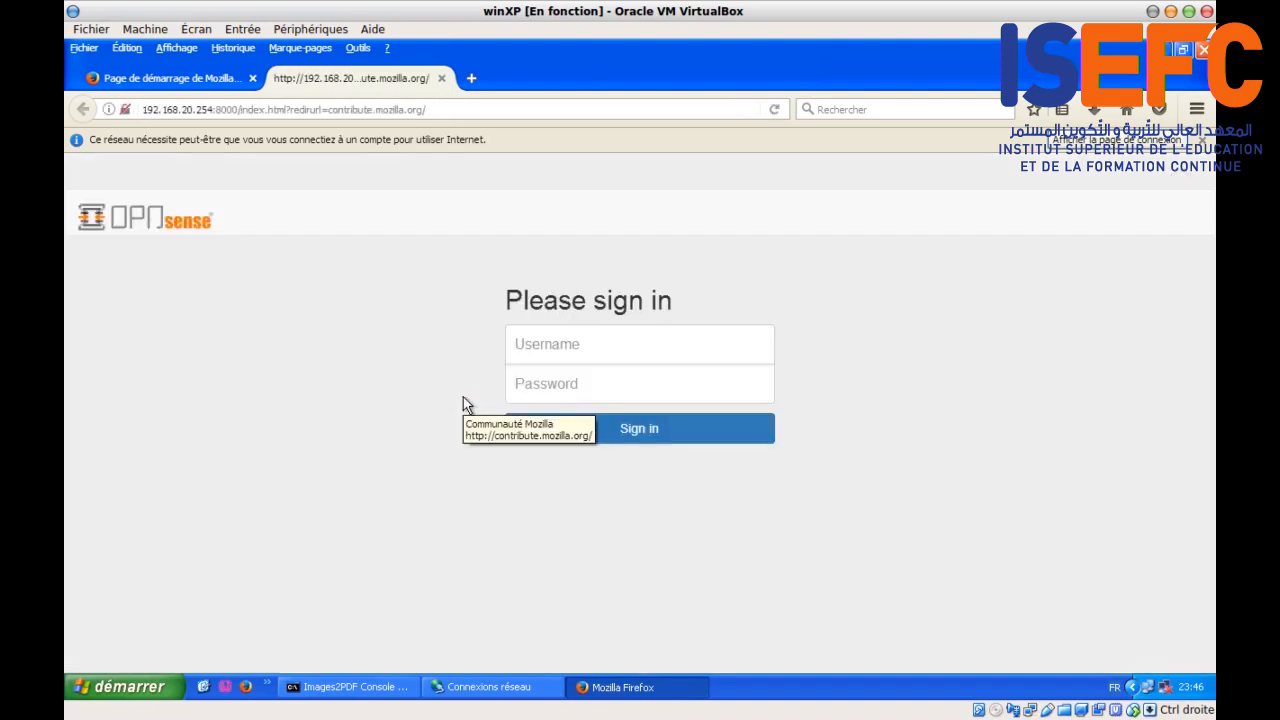
pyautogui.click(472, 80)
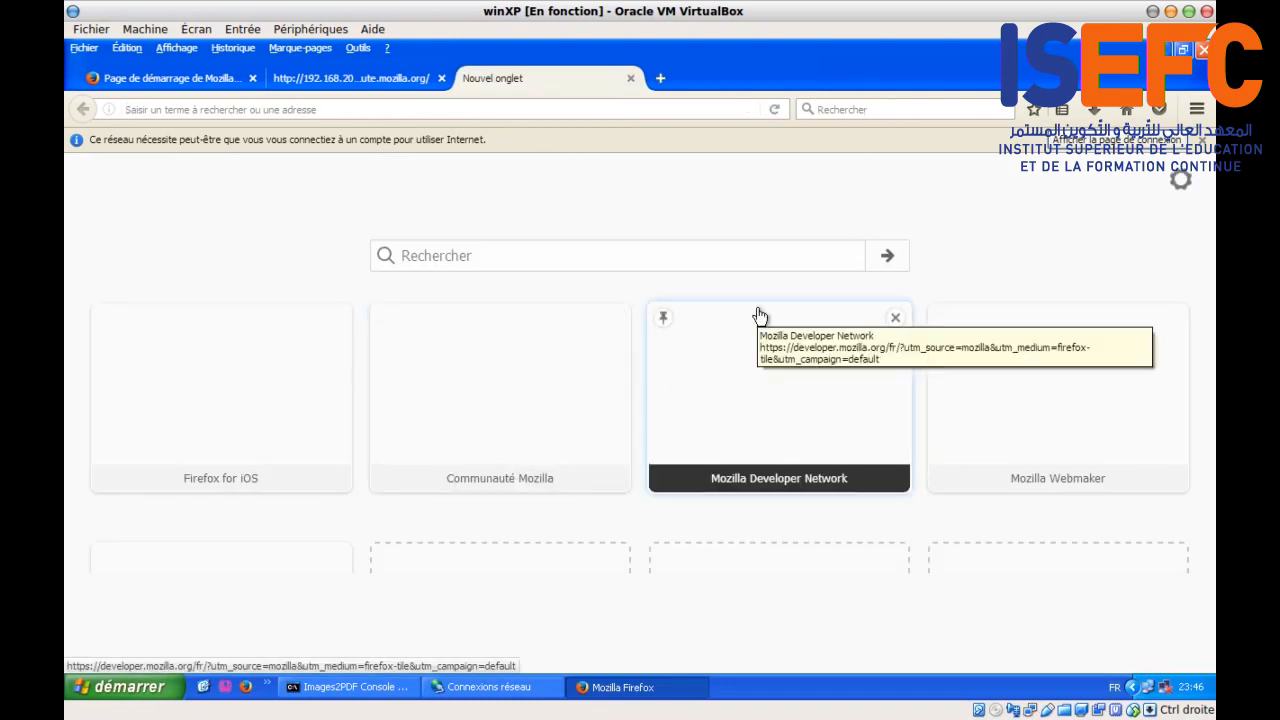
pyautogui.hotkey('ctrl', 'k')
pyautogui.write('opnsense')
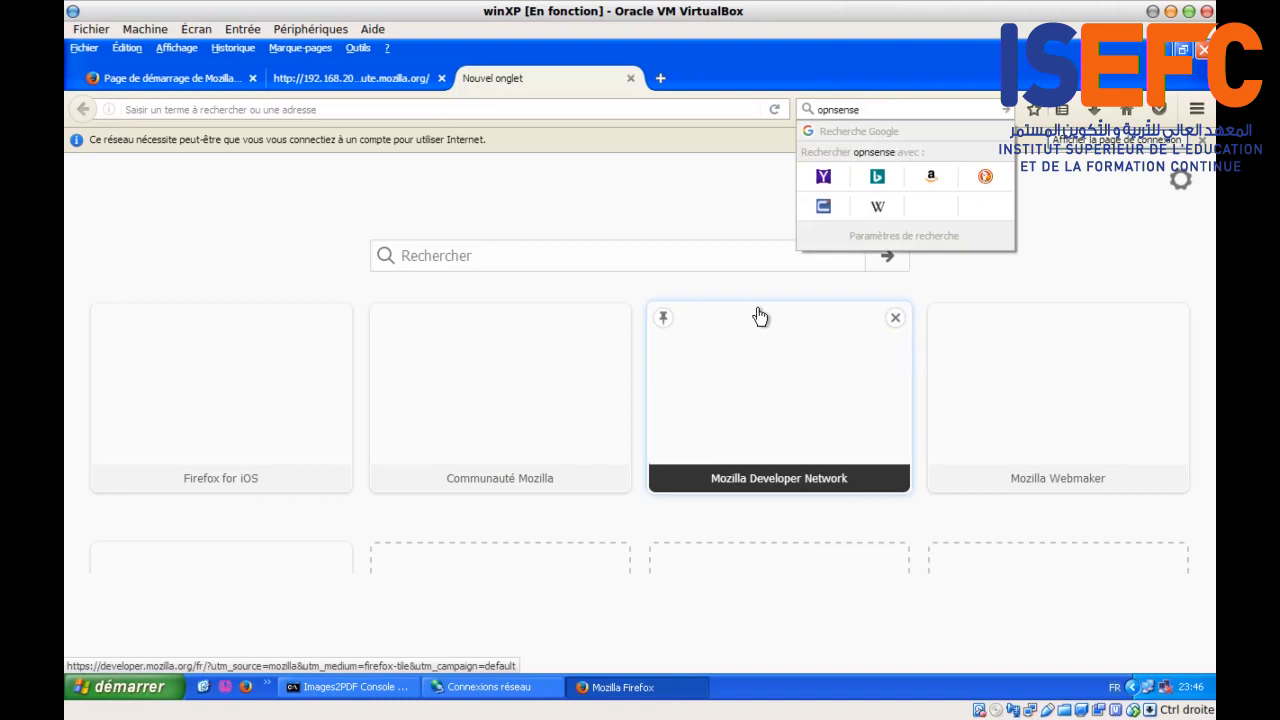
pyautogui.press('Return')
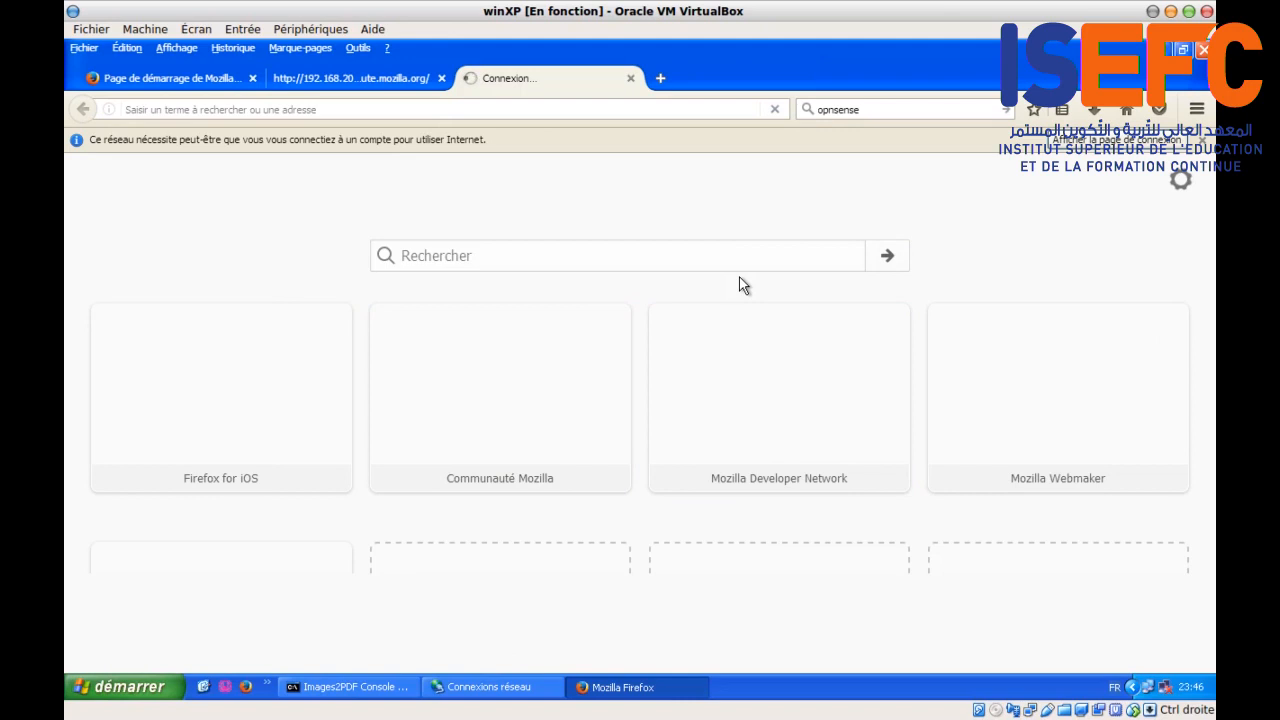
# Step: Open the network sign-in page from the start tab and focus its username field
pyautogui.click(176, 80)
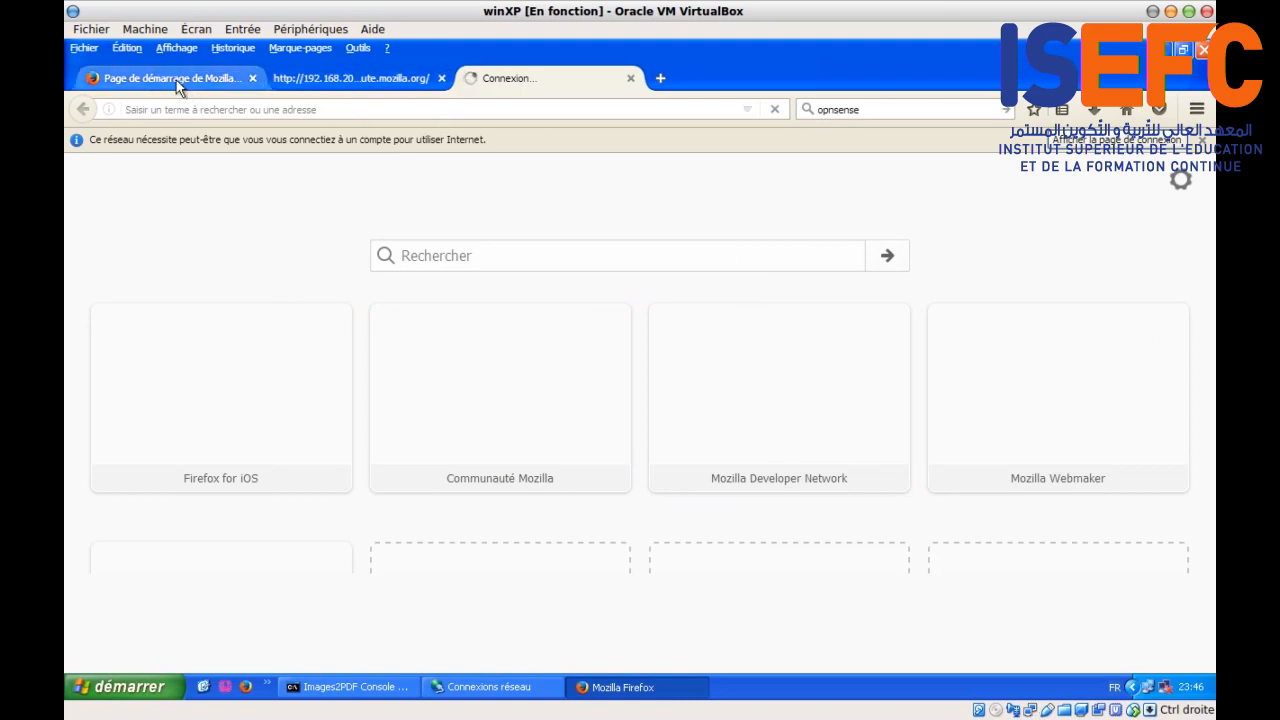
pyautogui.click(1075, 140)
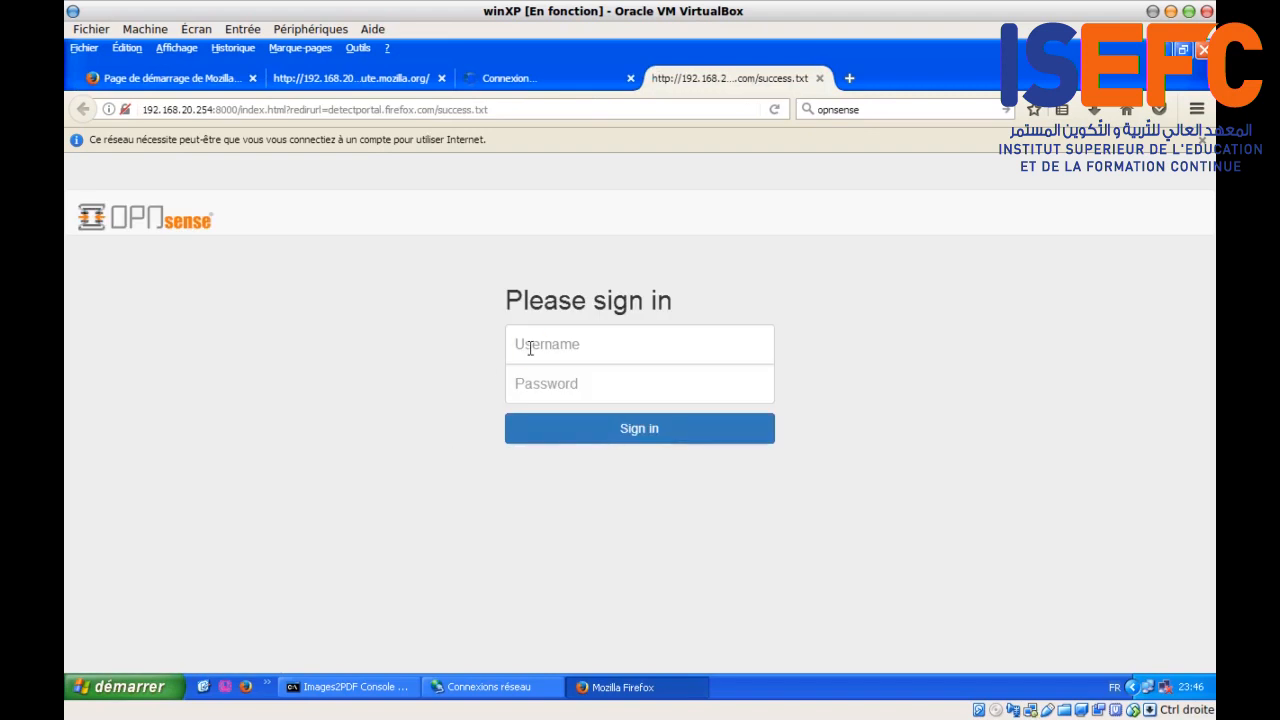
pyautogui.click(531, 346)
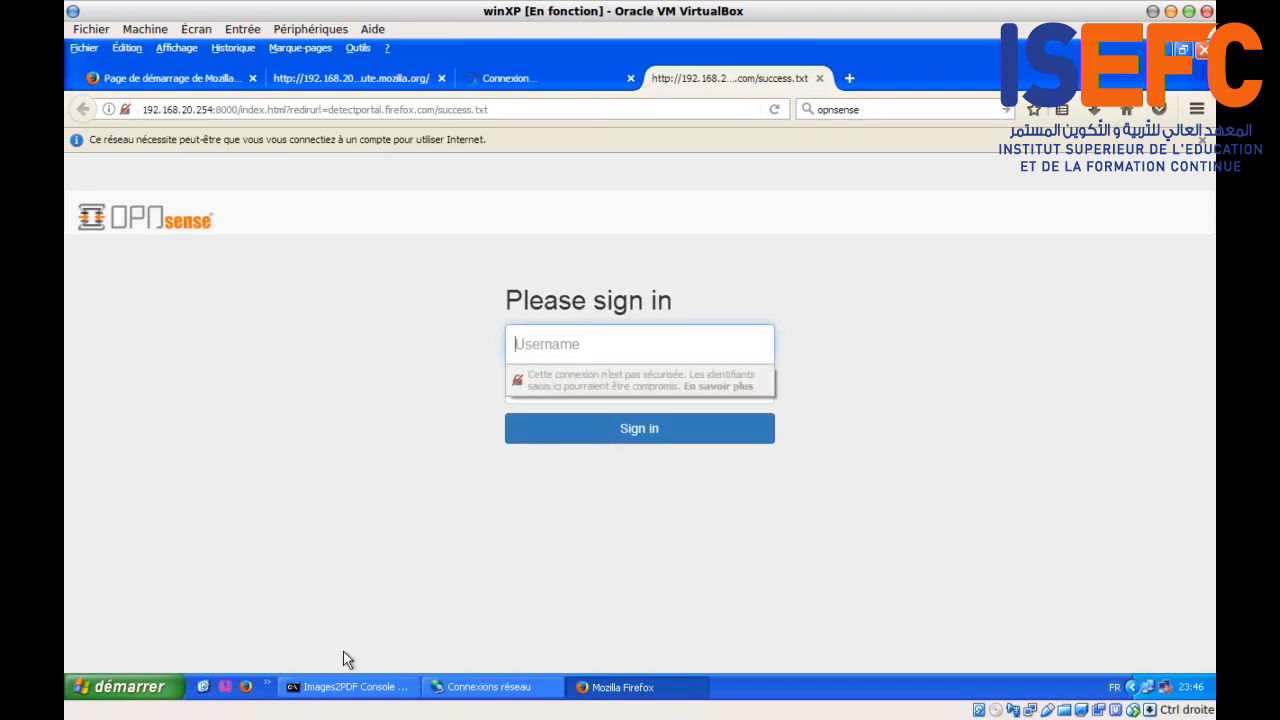
pyautogui.click(347, 687)
# Step: Ping 8.8.8.8 from the XP console and see every request time out
pyautogui.write('ping')
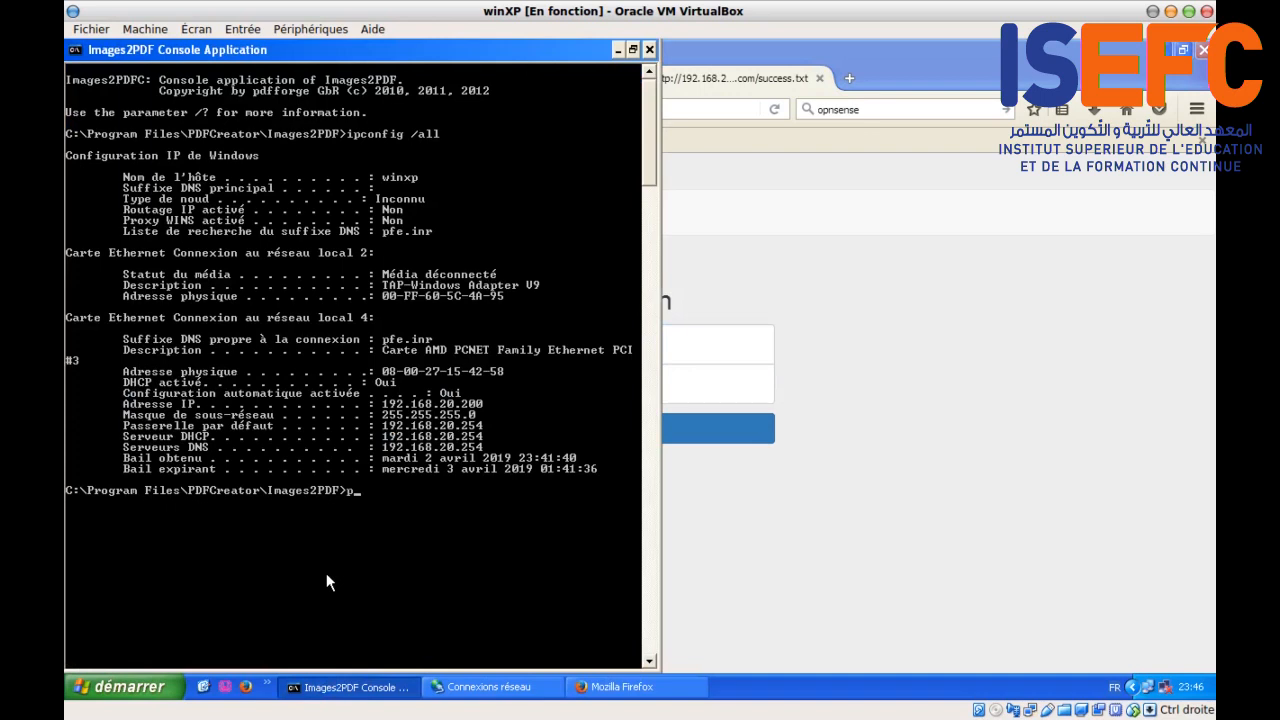
pyautogui.write(' 8.8.8.8')
pyautogui.press('Return')
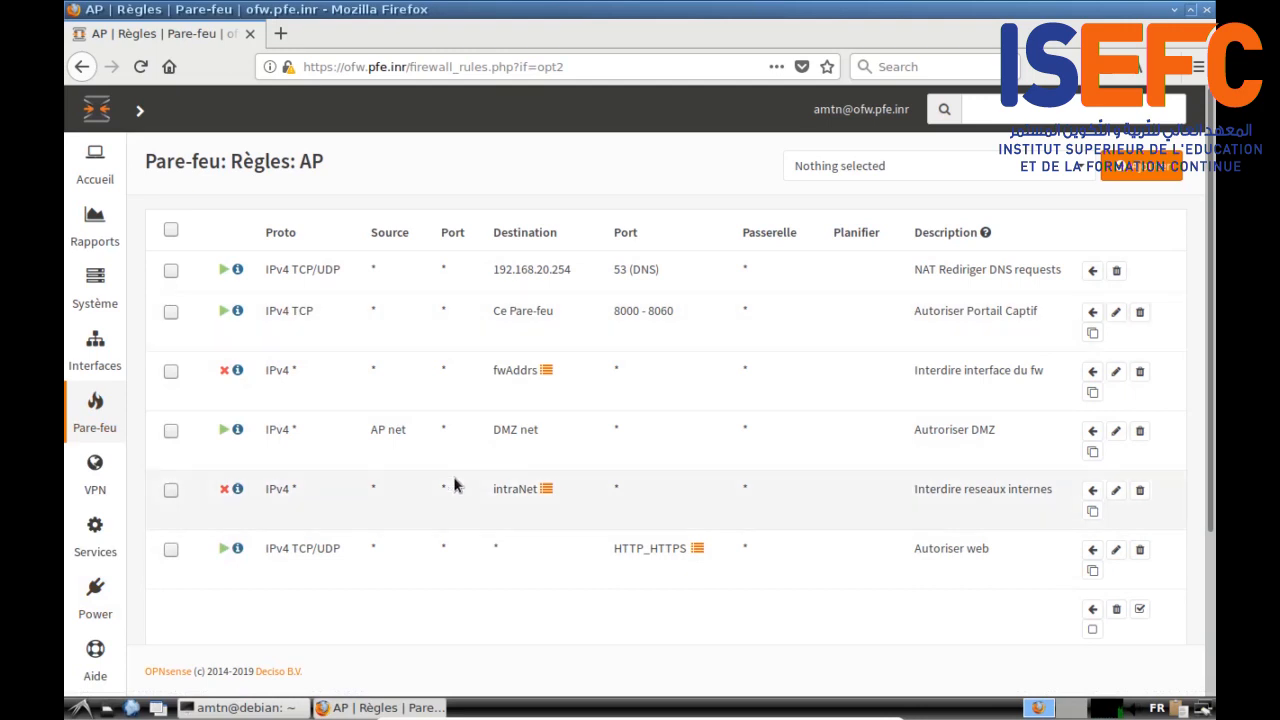
pyautogui.moveTo(95, 595)
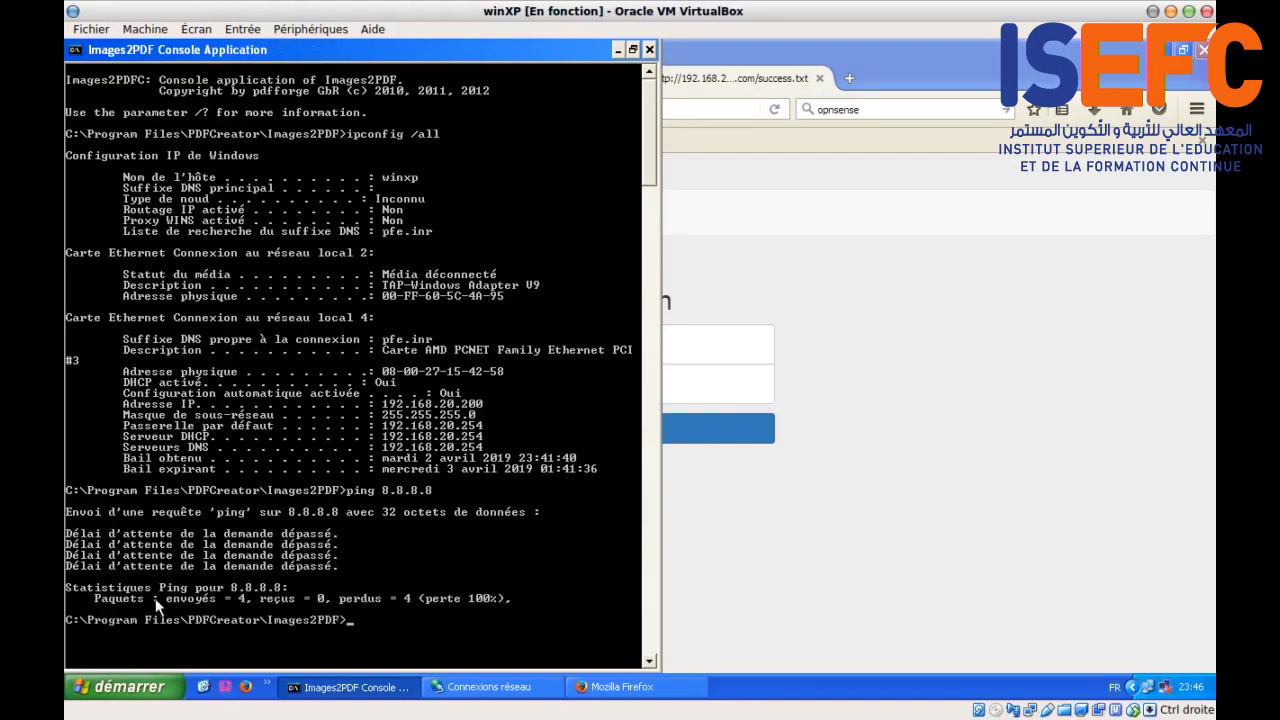
pyautogui.click(707, 502)
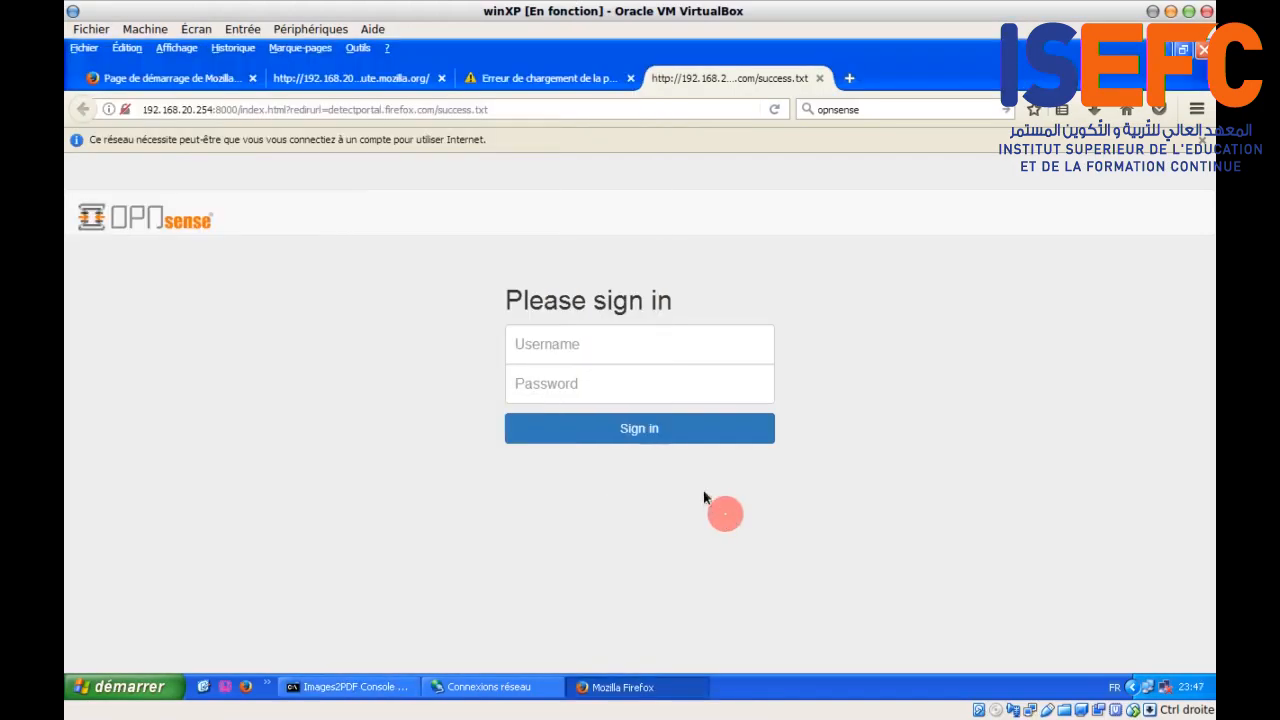
# Step: Sign in to the captive portal with the teacher account's username and password
pyautogui.click(535, 358)
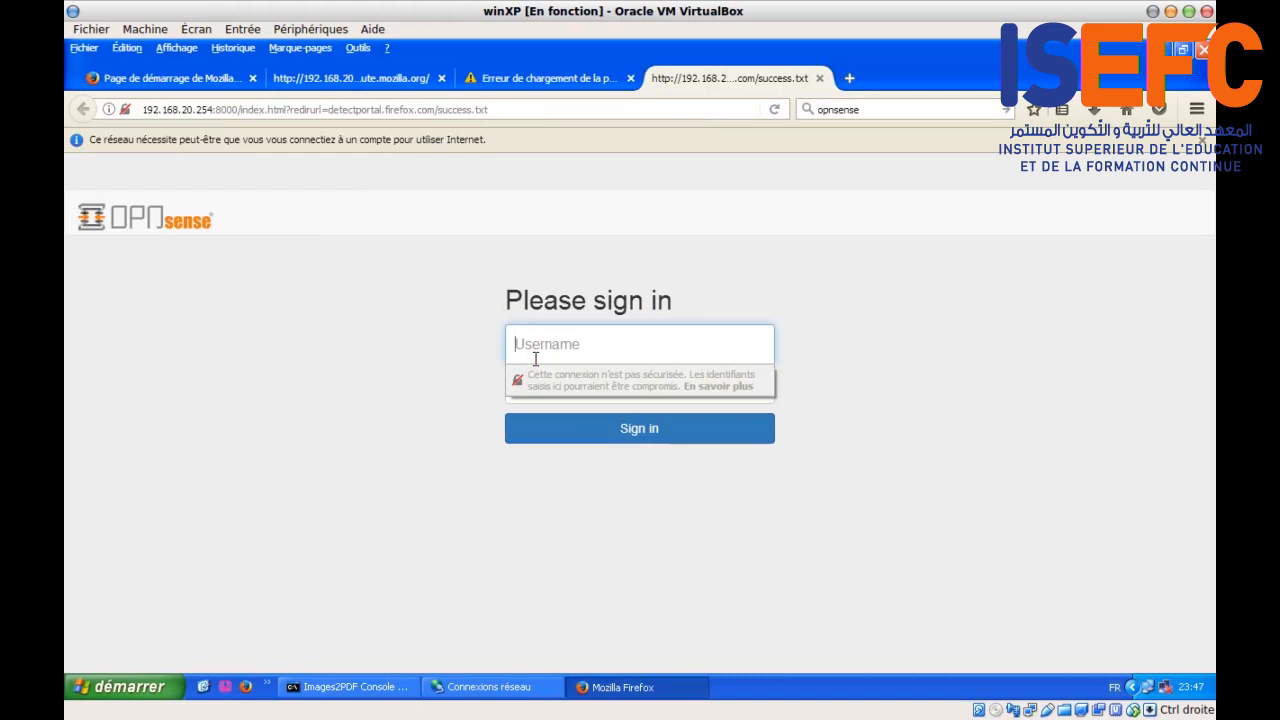
pyautogui.write('prof1')
pyautogui.press('Tab')
pyautogui.write('p')
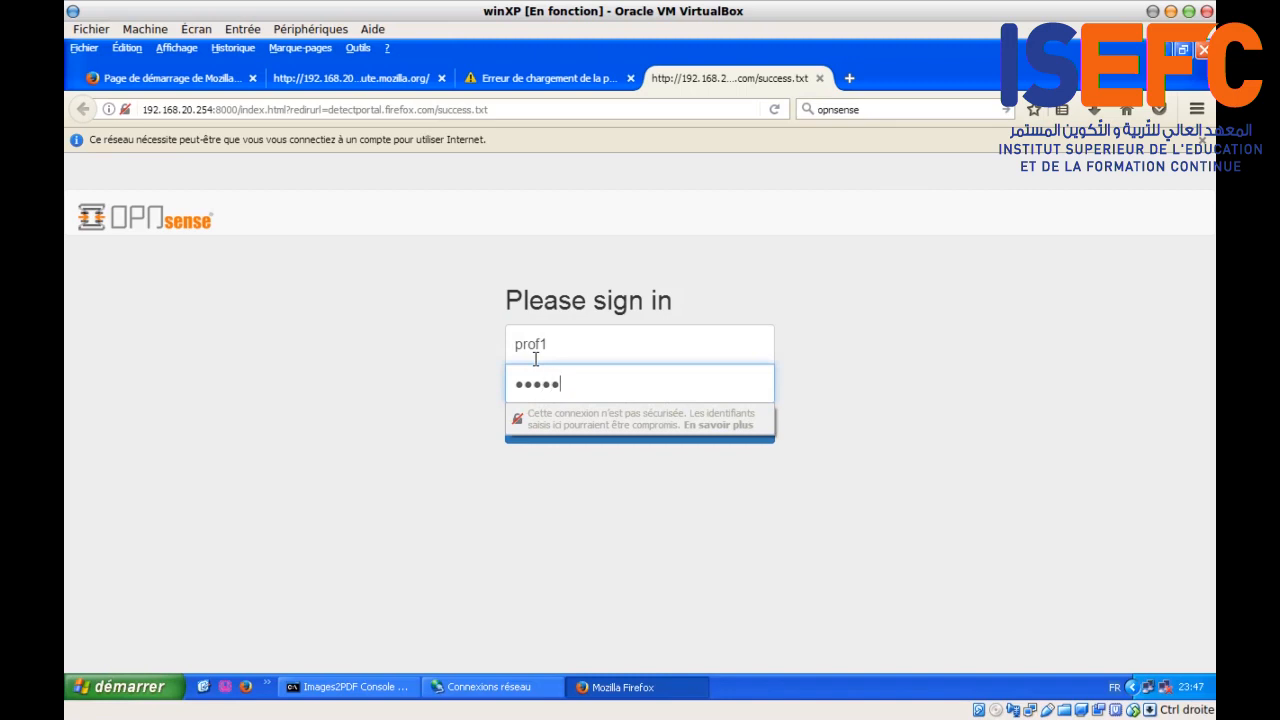
pyautogui.click(351, 474)
pyautogui.click(557, 428)
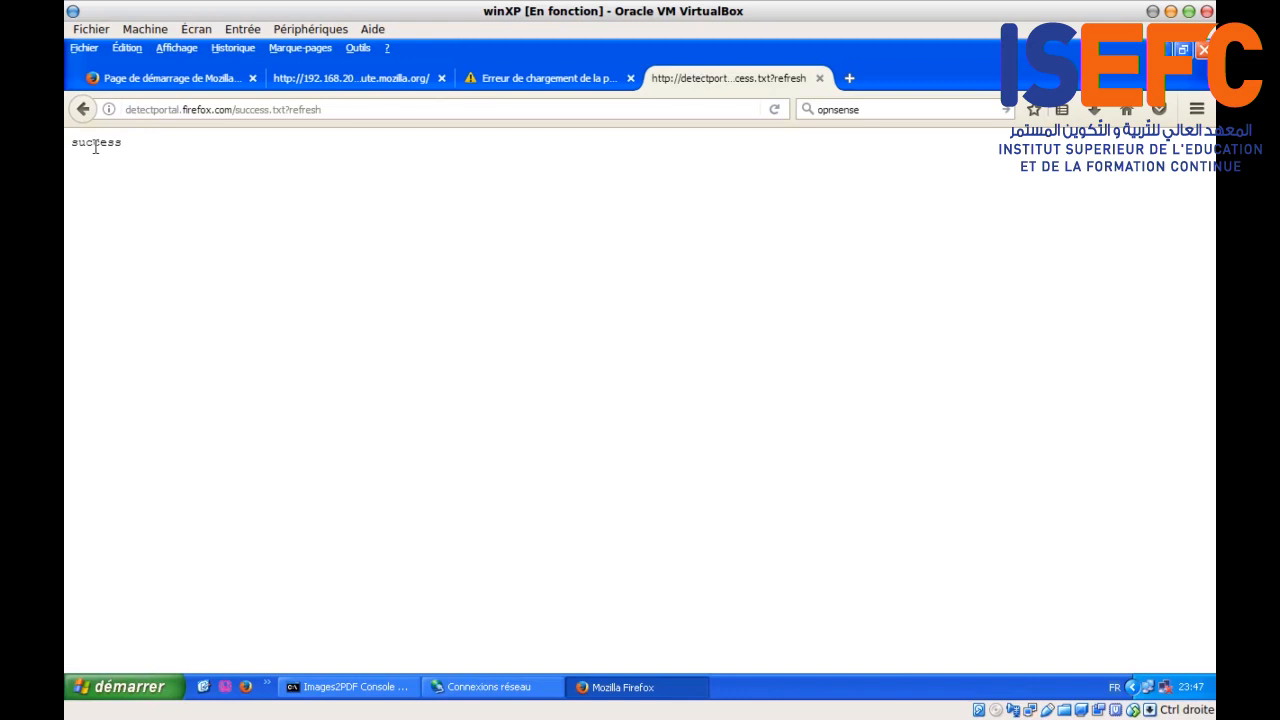
# Step: Rerun the opnsense search in the failed tab so the Google results load
pyautogui.doubleClick(95, 145)
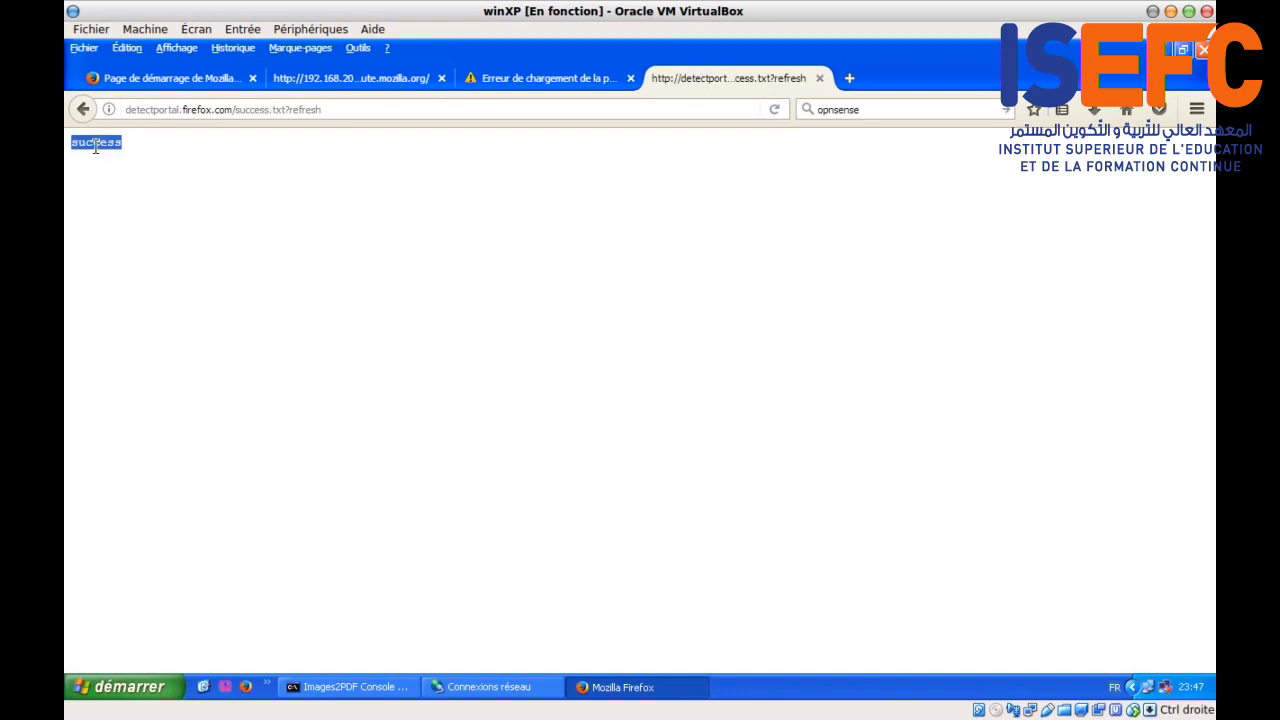
pyautogui.click(521, 80)
pyautogui.click(583, 108)
pyautogui.click(886, 108)
pyautogui.press('Return')
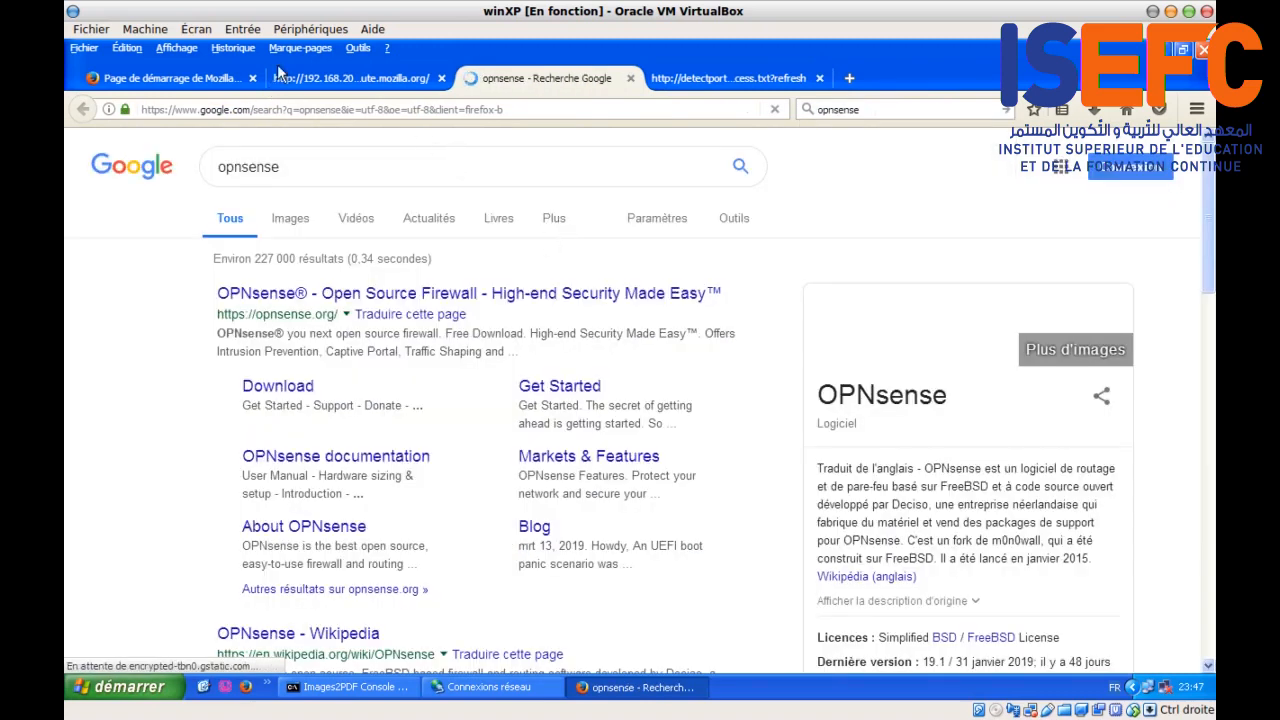
# Step: Close the leftover 192.168.20.254 portal tab and rerun ping 8.8.8.8 in the console
pyautogui.click(303, 81)
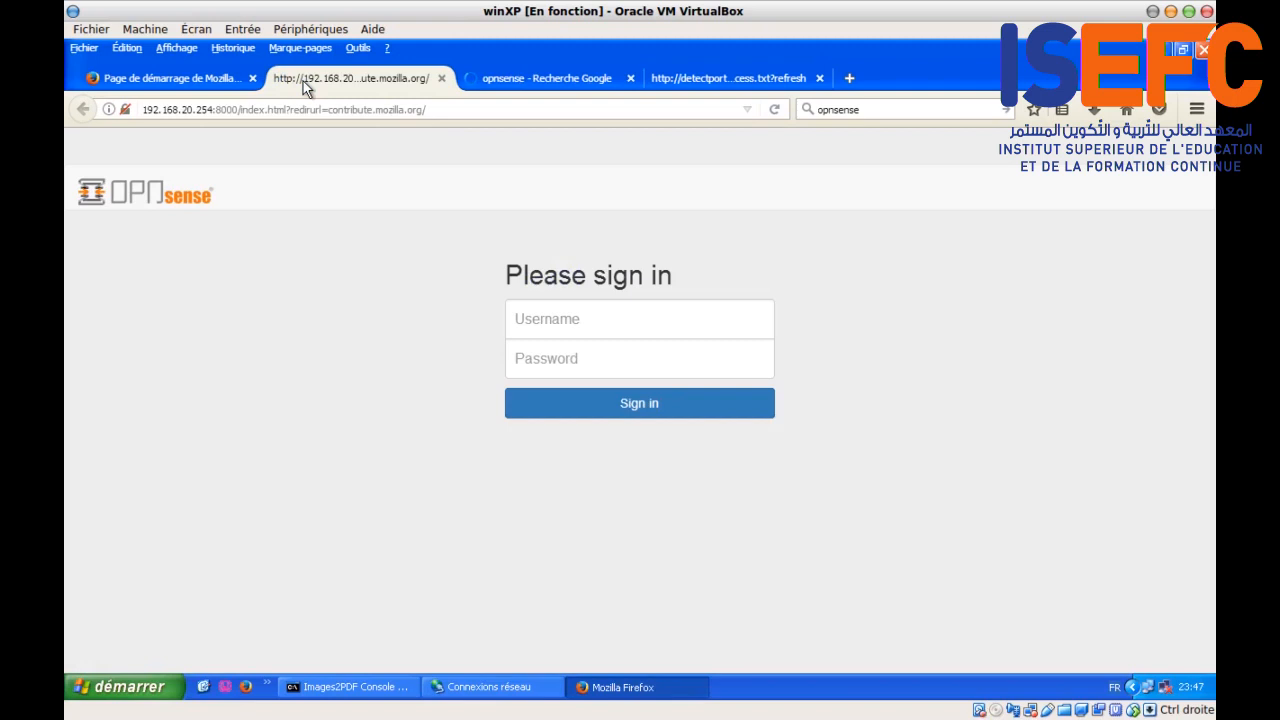
pyautogui.click(441, 78)
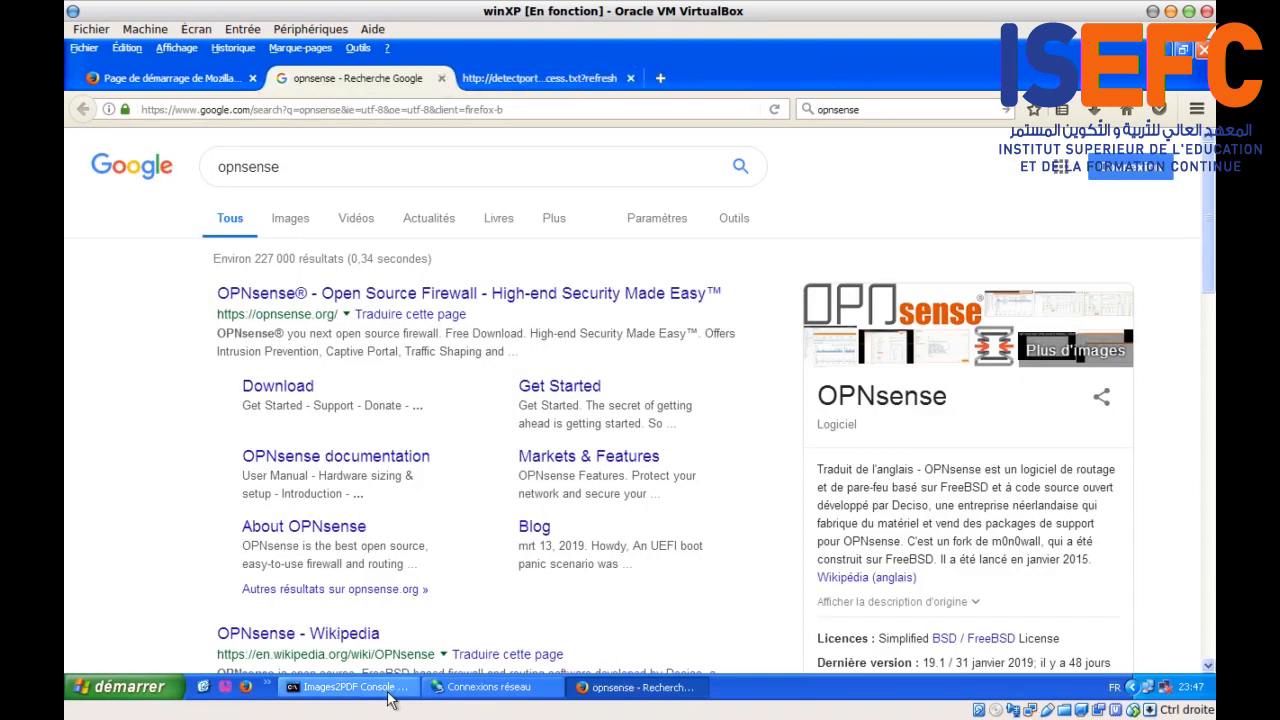
pyautogui.click(348, 687)
pyautogui.press('Up')
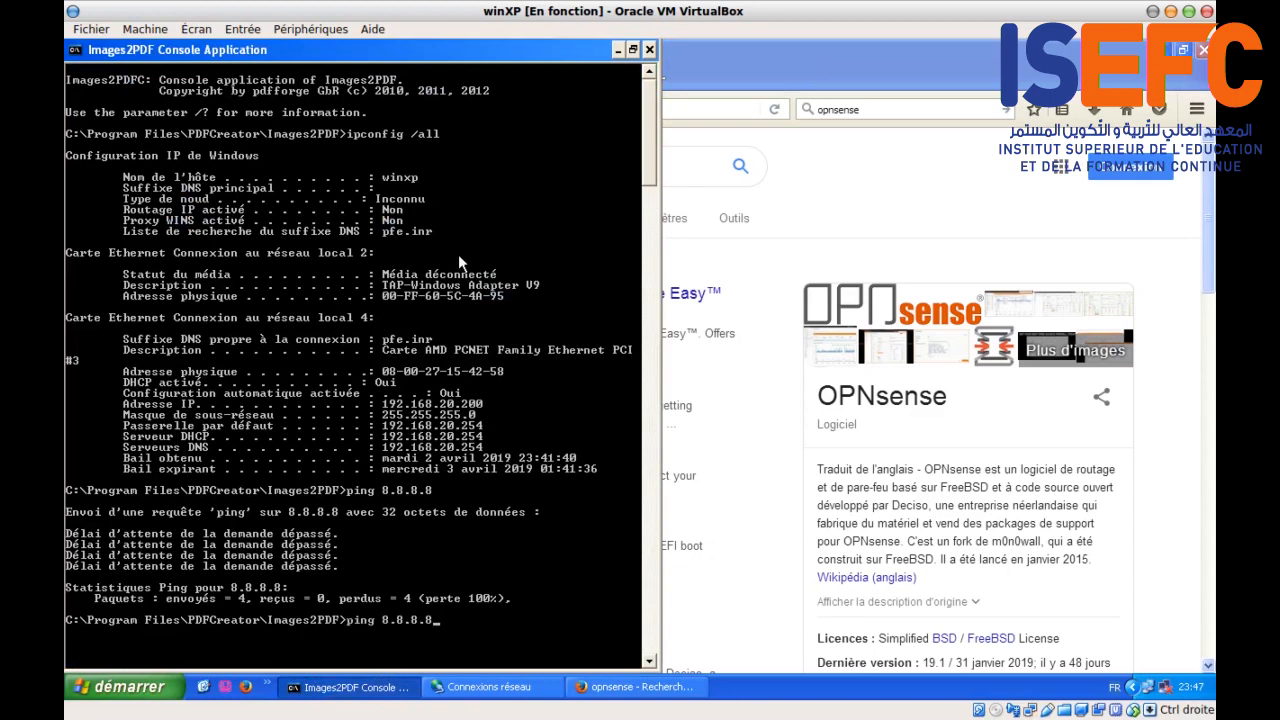
pyautogui.press('Return')
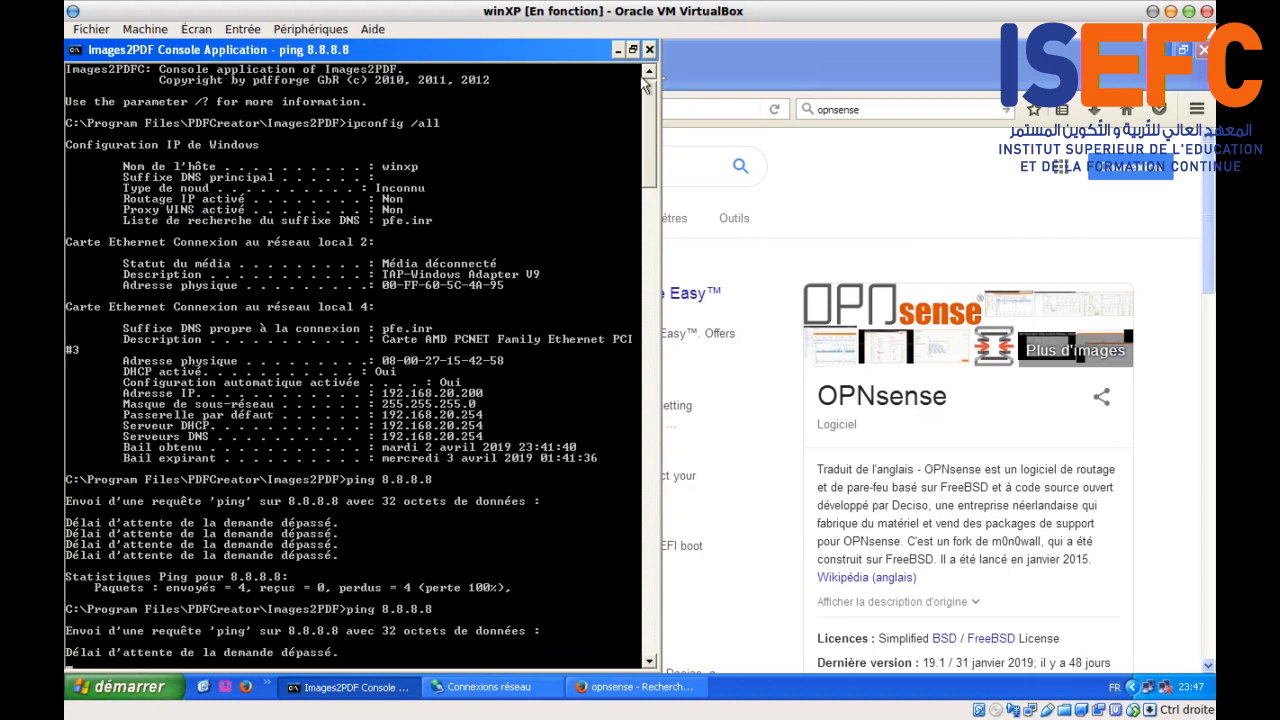
# Step: Stop the still-failing ping with Ctrl+C, then close the console and Firefox
pyautogui.hotkey('ctrl', 'c')
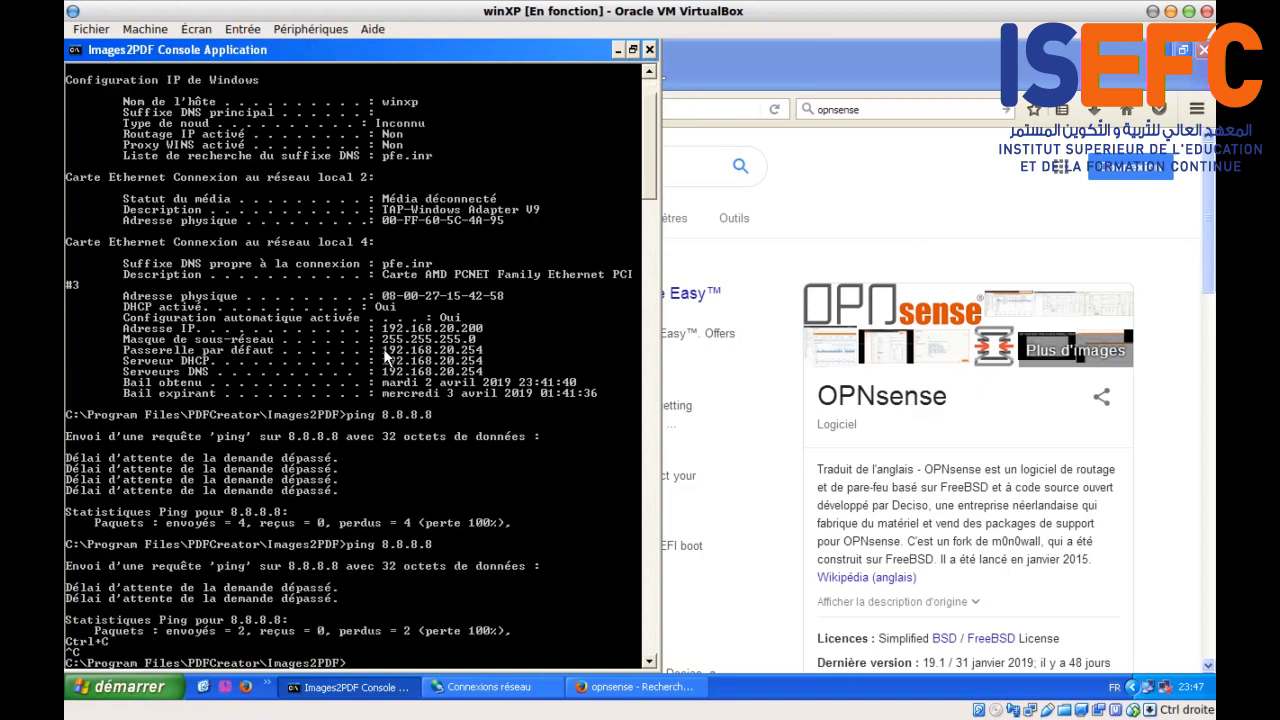
pyautogui.click(649, 50)
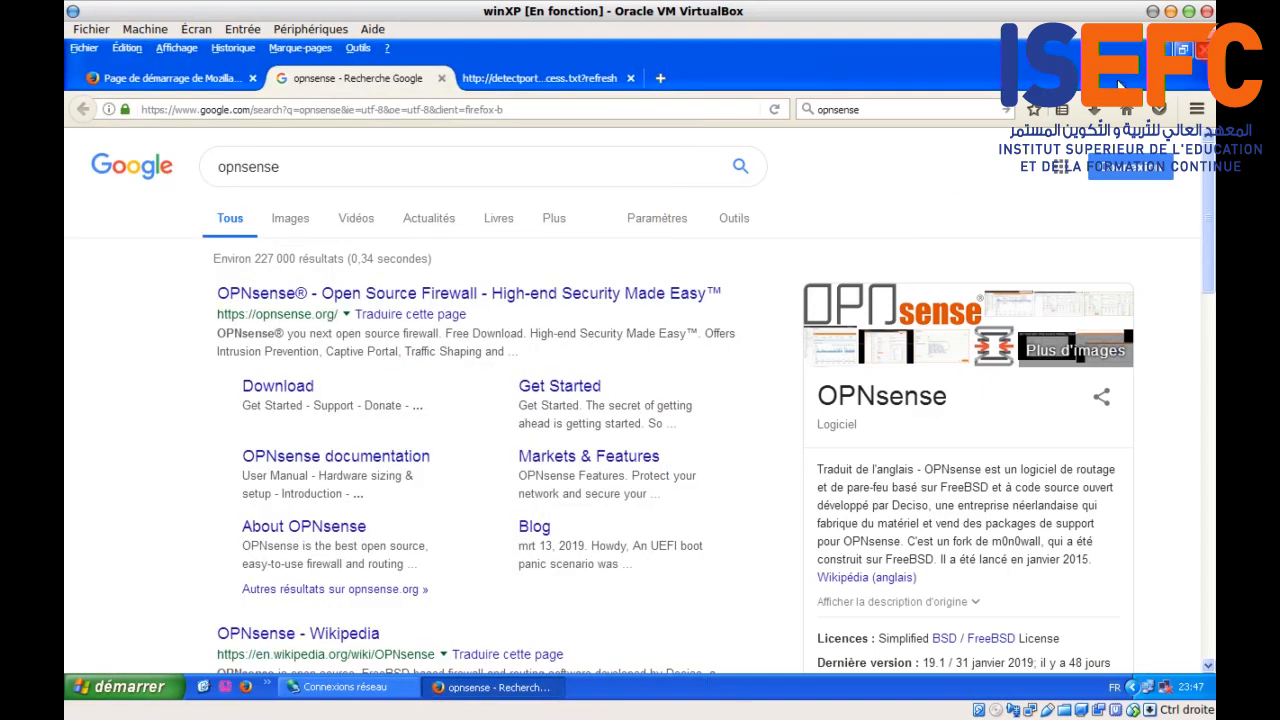
pyautogui.click(1203, 49)
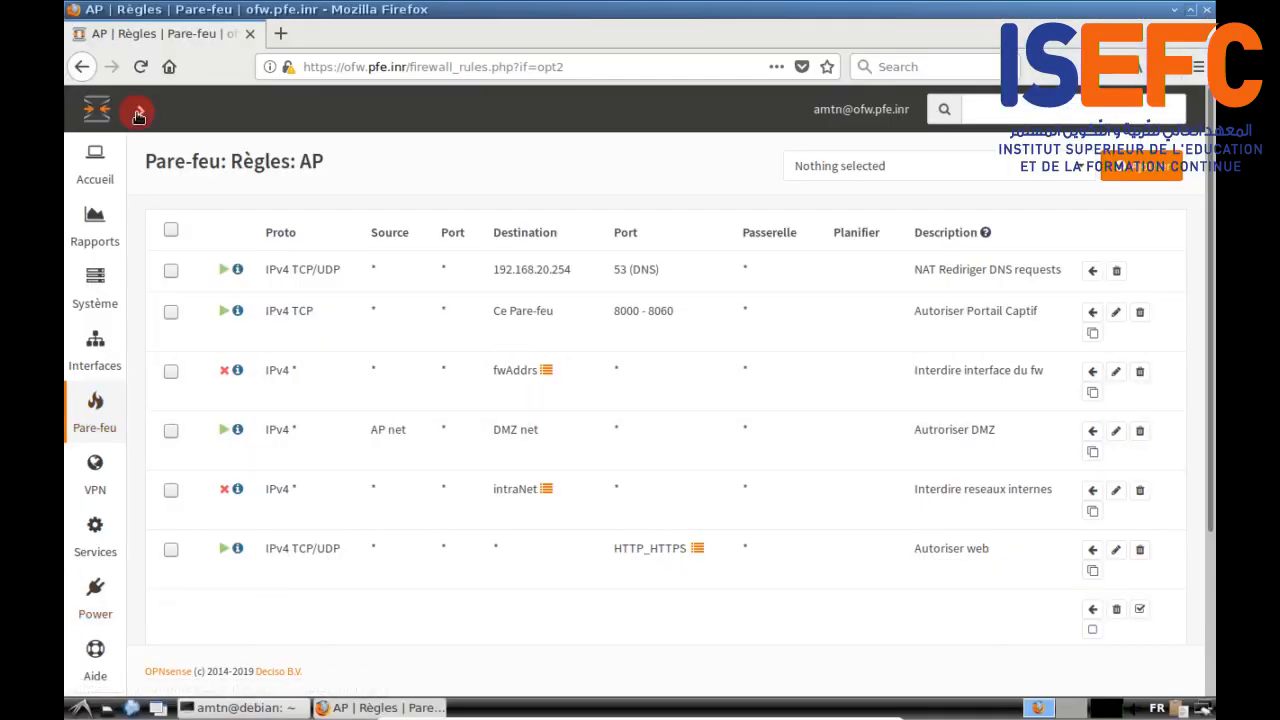
# Step: Delete the 192.168.20.200 session under Services > Portail Captif > Sessions, confirming with Oui
pyautogui.click(138, 116)
pyautogui.click(135, 588)
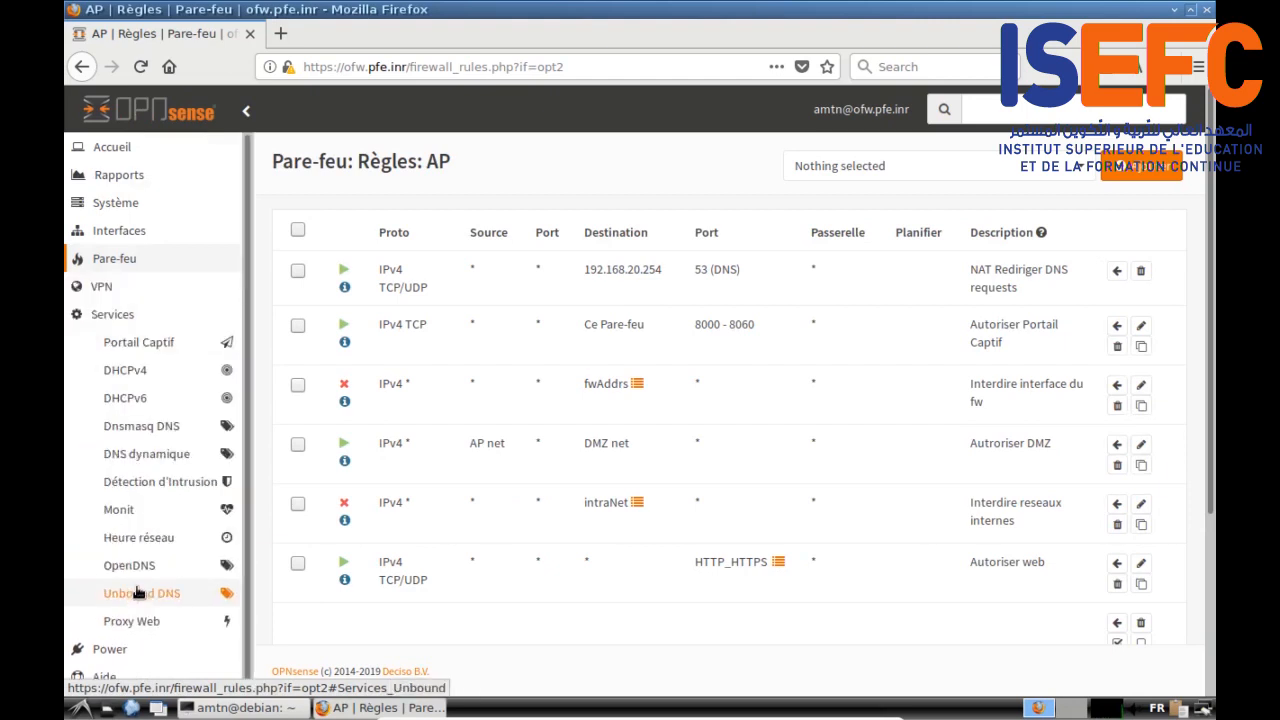
pyautogui.click(138, 342)
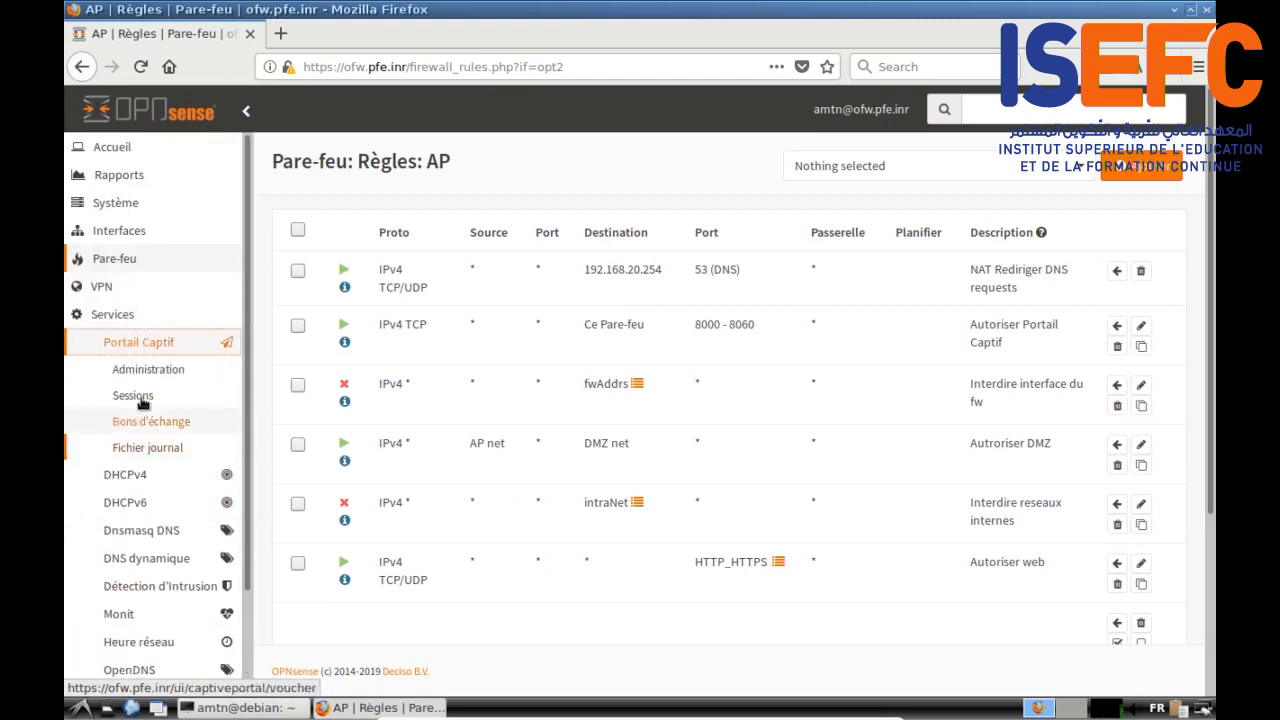
pyautogui.click(136, 396)
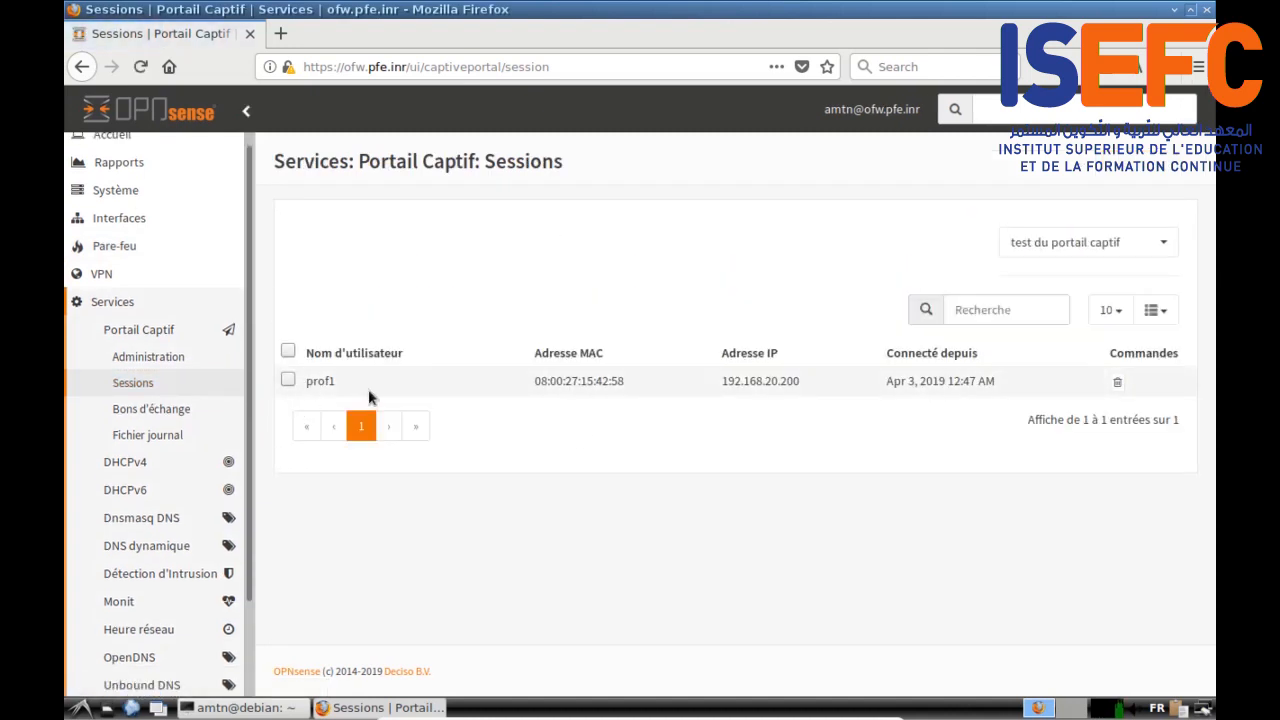
pyautogui.moveTo(728, 381); pyautogui.dragTo(798, 381)
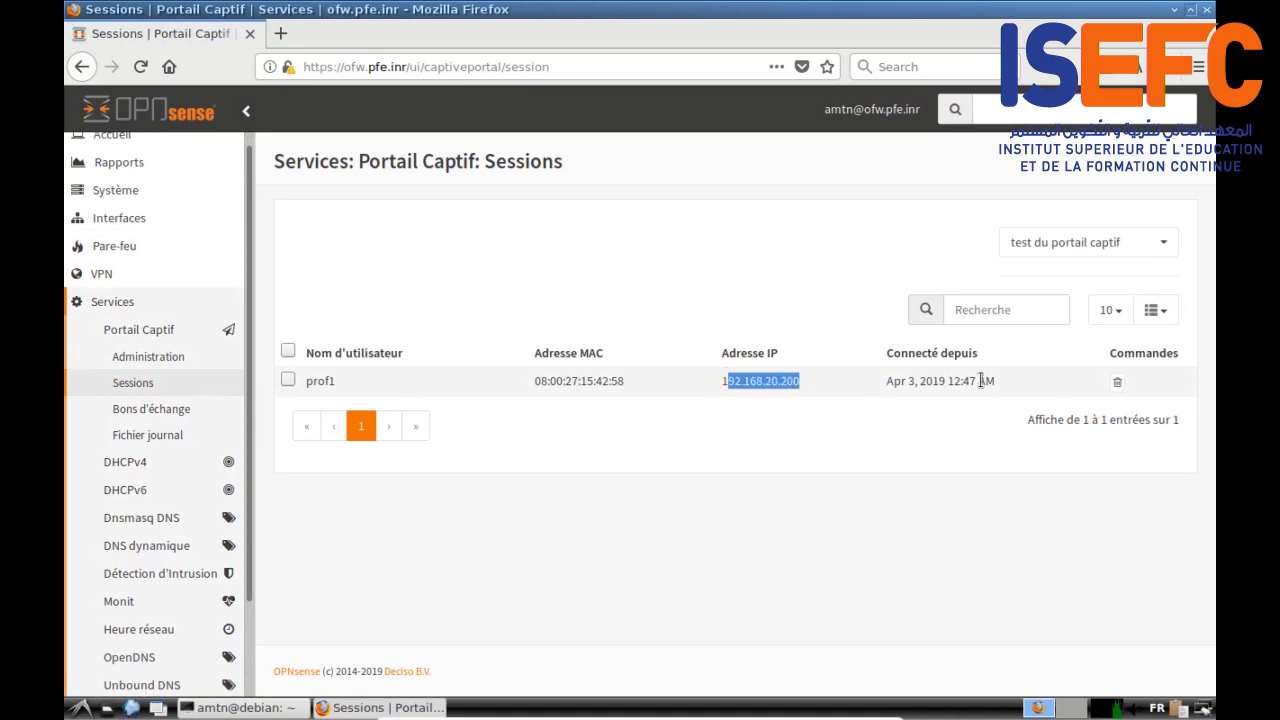
pyautogui.click(1116, 386)
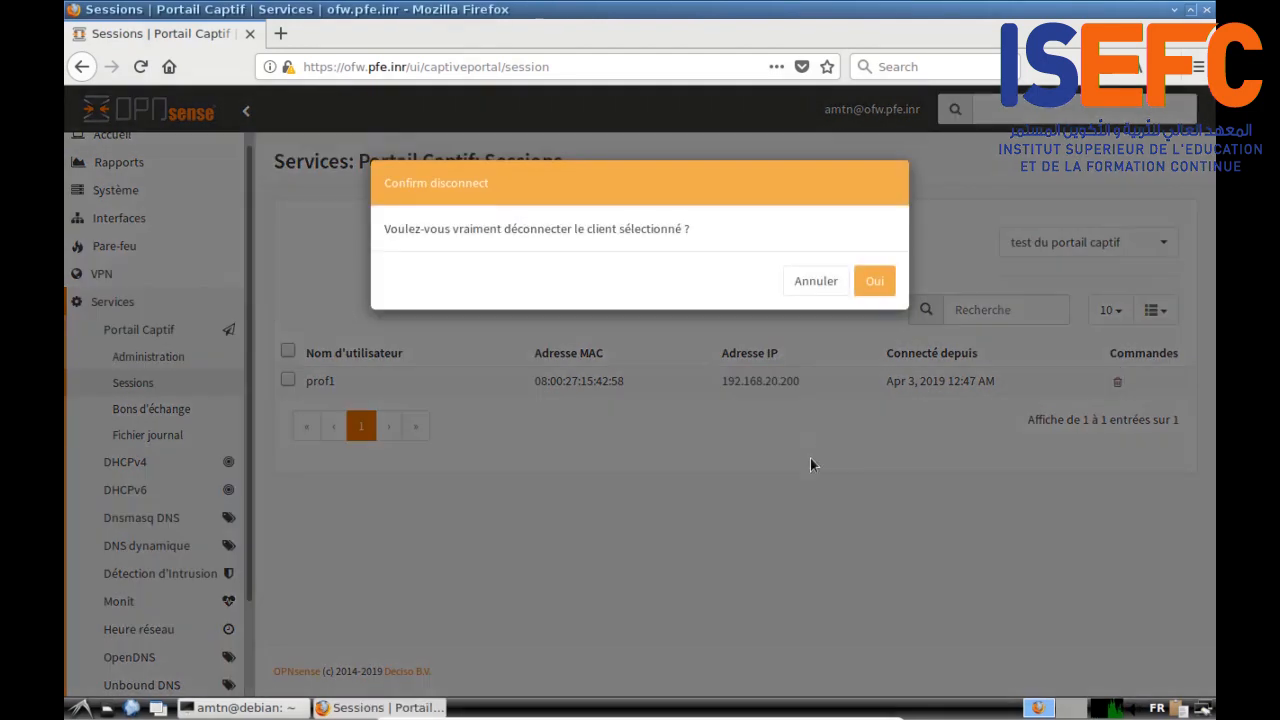
pyautogui.click(872, 281)
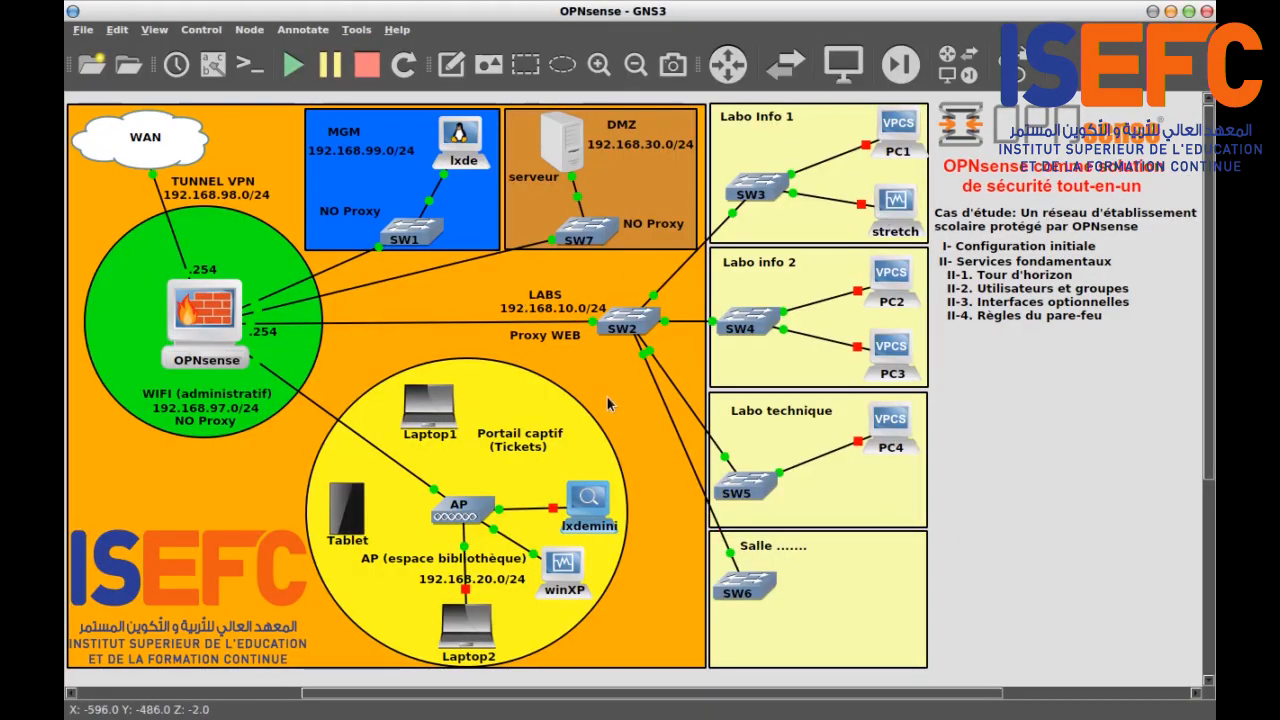
# Step: Start the stretch node in Labo Info 1
pyautogui.click(900, 208)
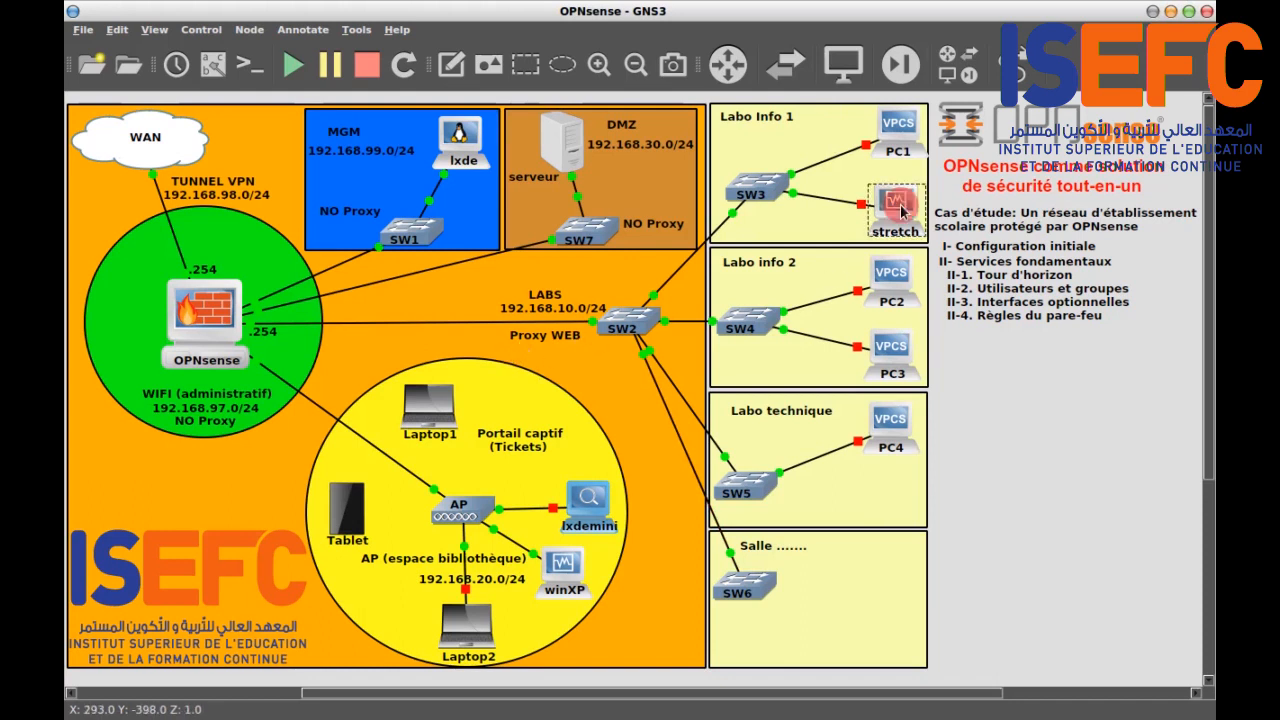
pyautogui.rightClick(900, 208)
pyautogui.click(955, 340)
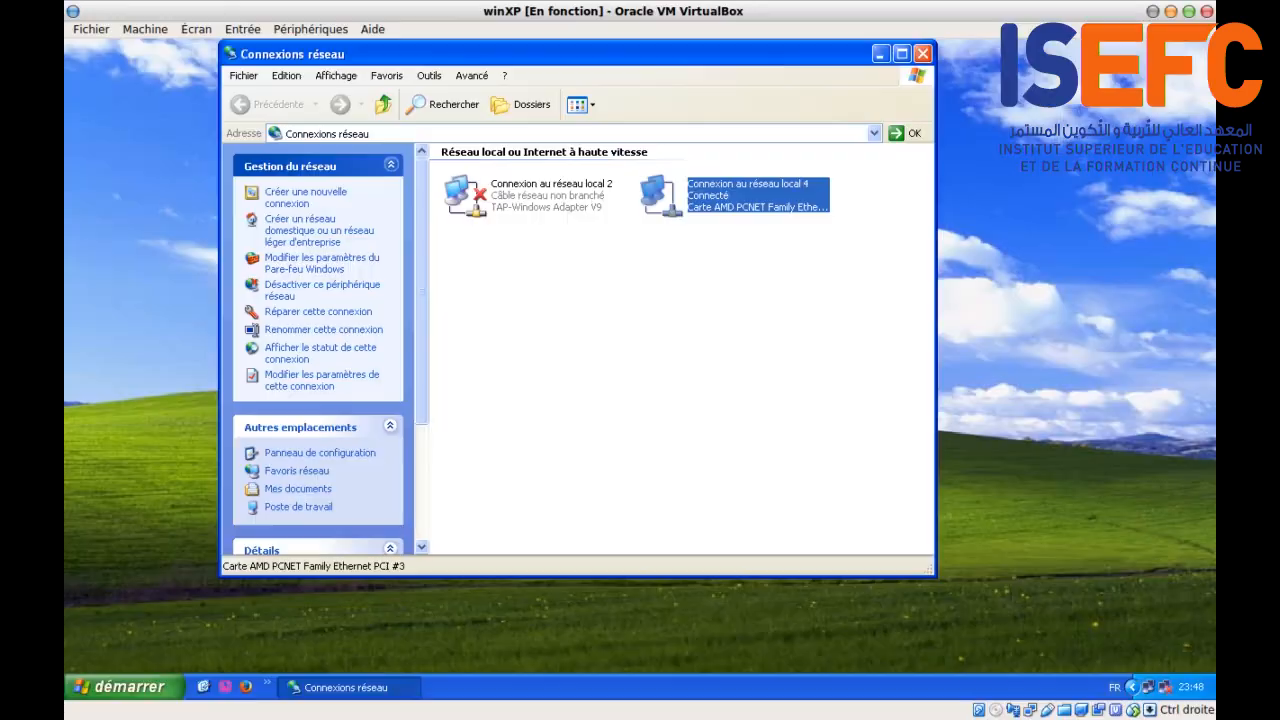
# Step: Power off the winXP VirtualBox machine with Éteindre la machine and stop its GNS3 node
pyautogui.click(923, 54)
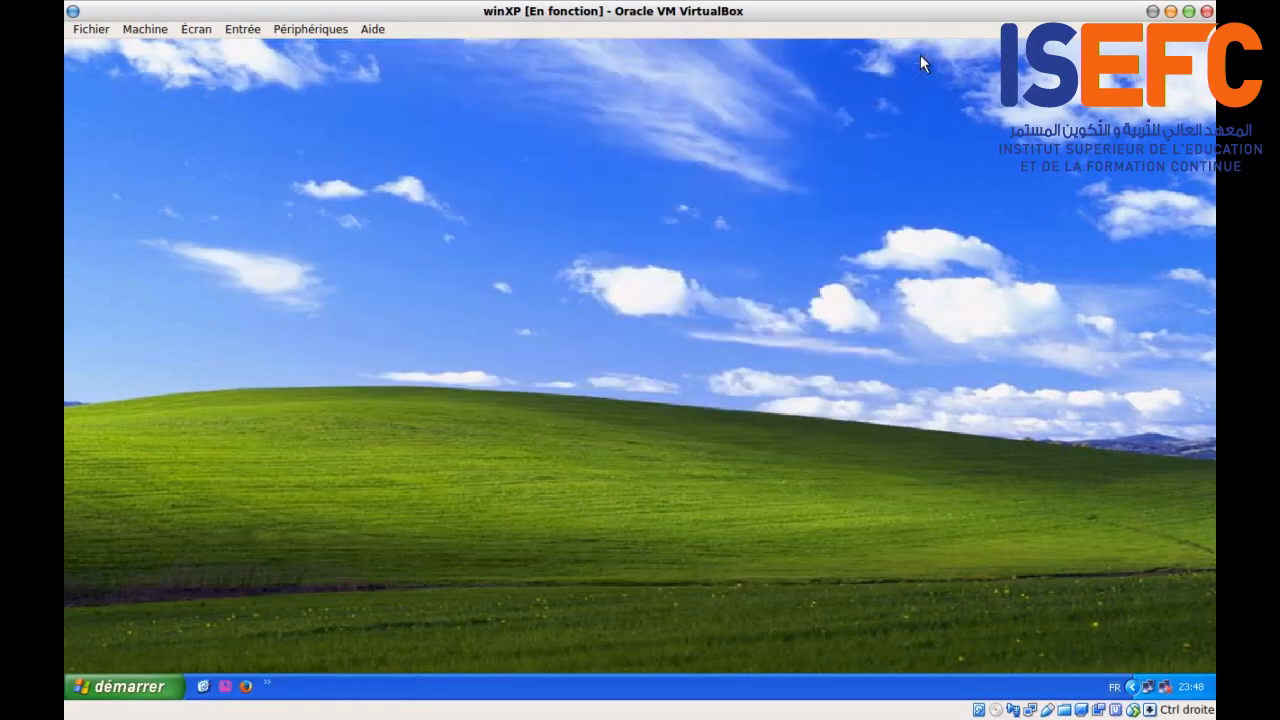
pyautogui.click(1206, 11)
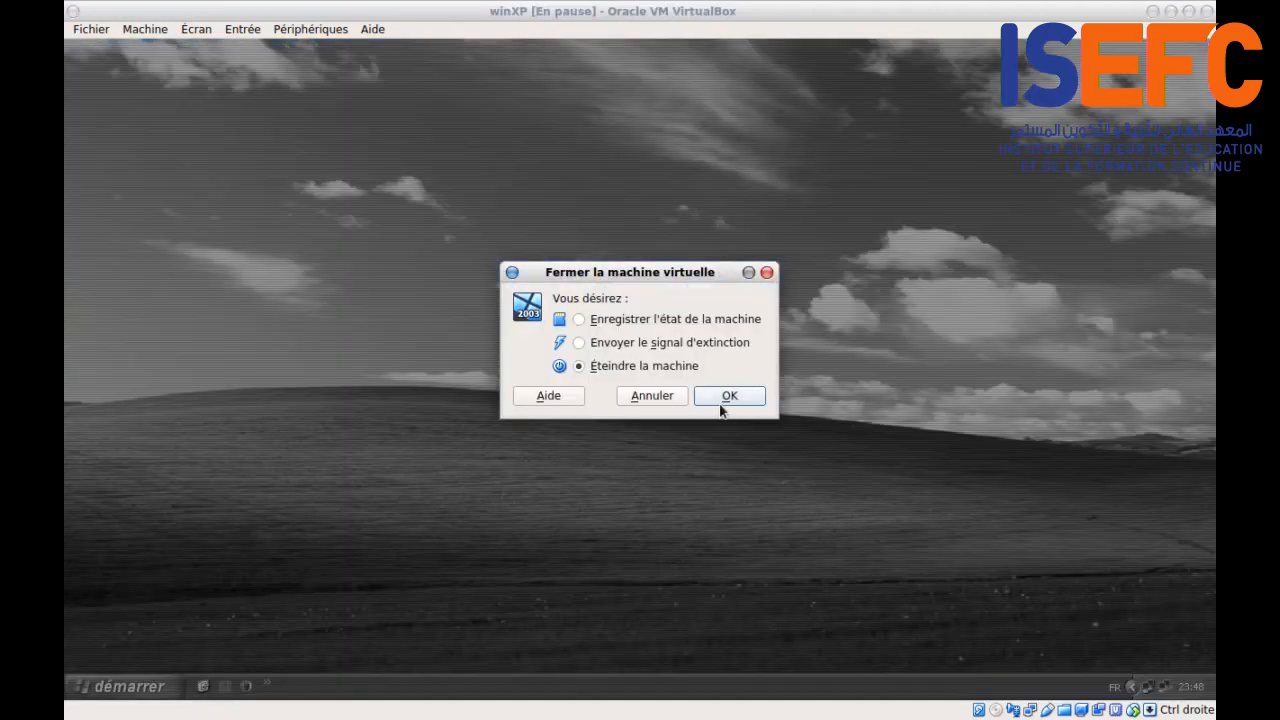
pyautogui.click(731, 397)
pyautogui.click(909, 391)
pyautogui.click(751, 391)
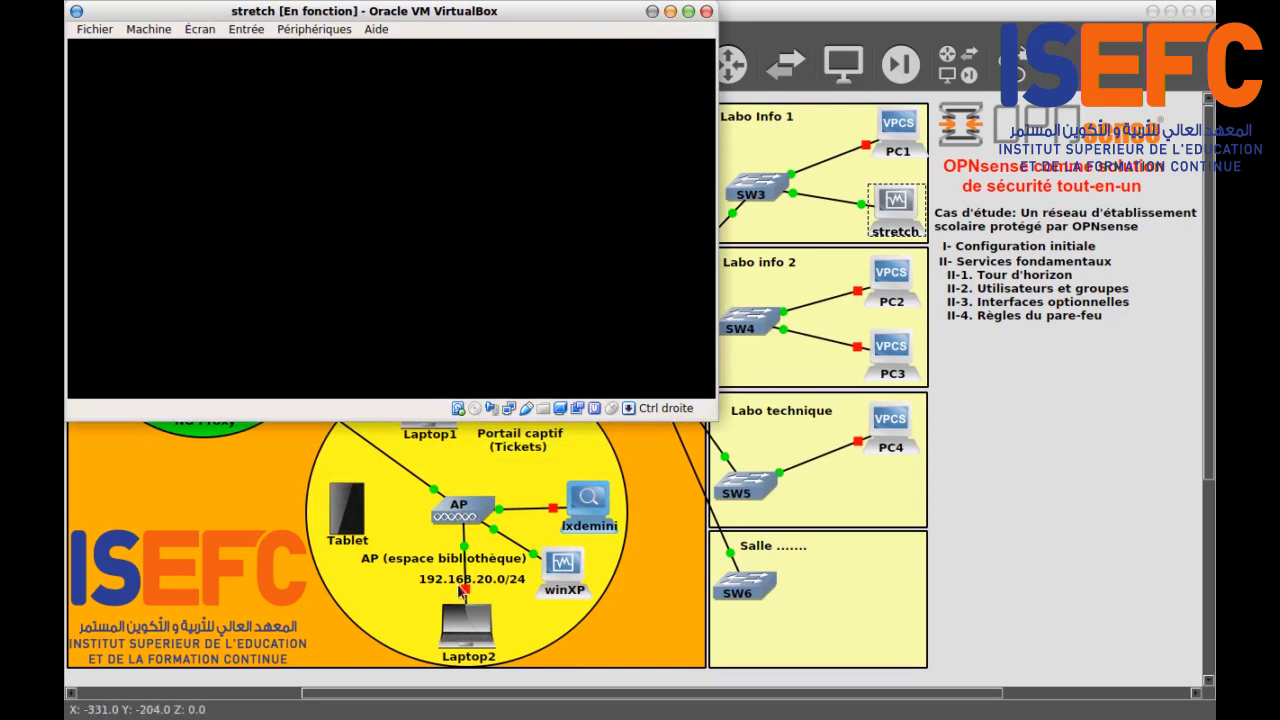
pyautogui.click(563, 582)
pyautogui.rightClick(563, 582)
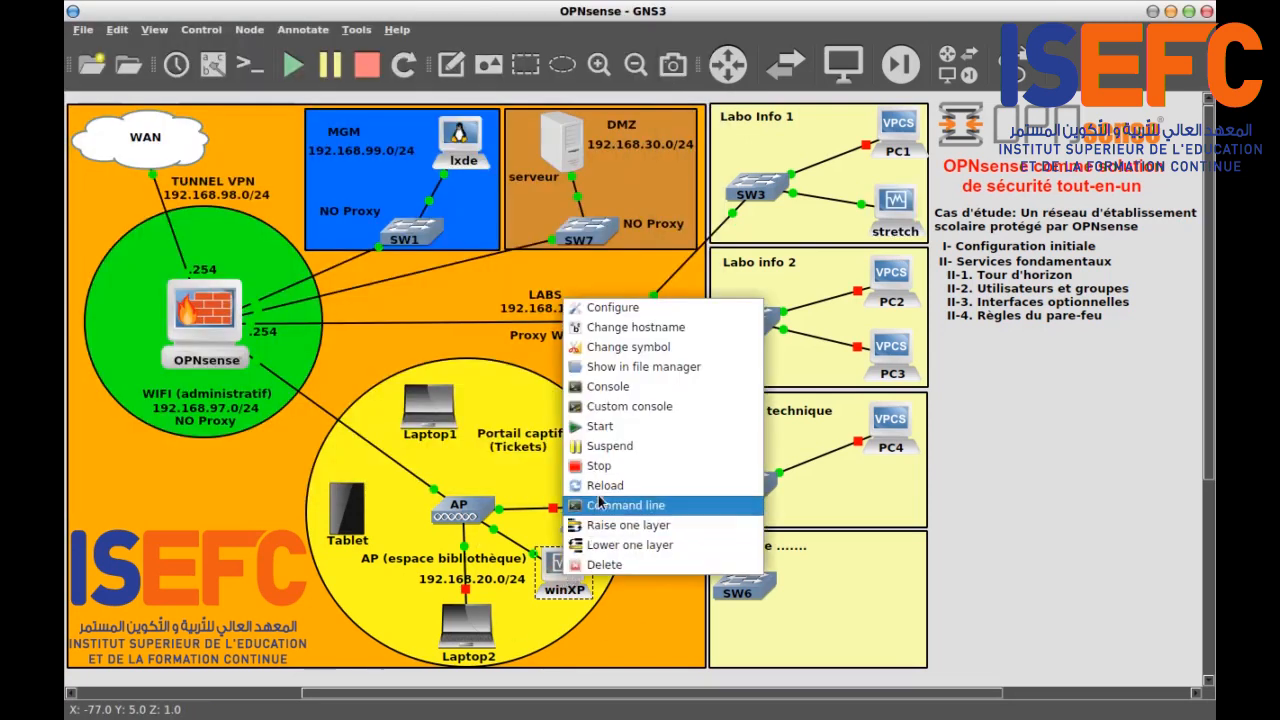
pyautogui.click(612, 463)
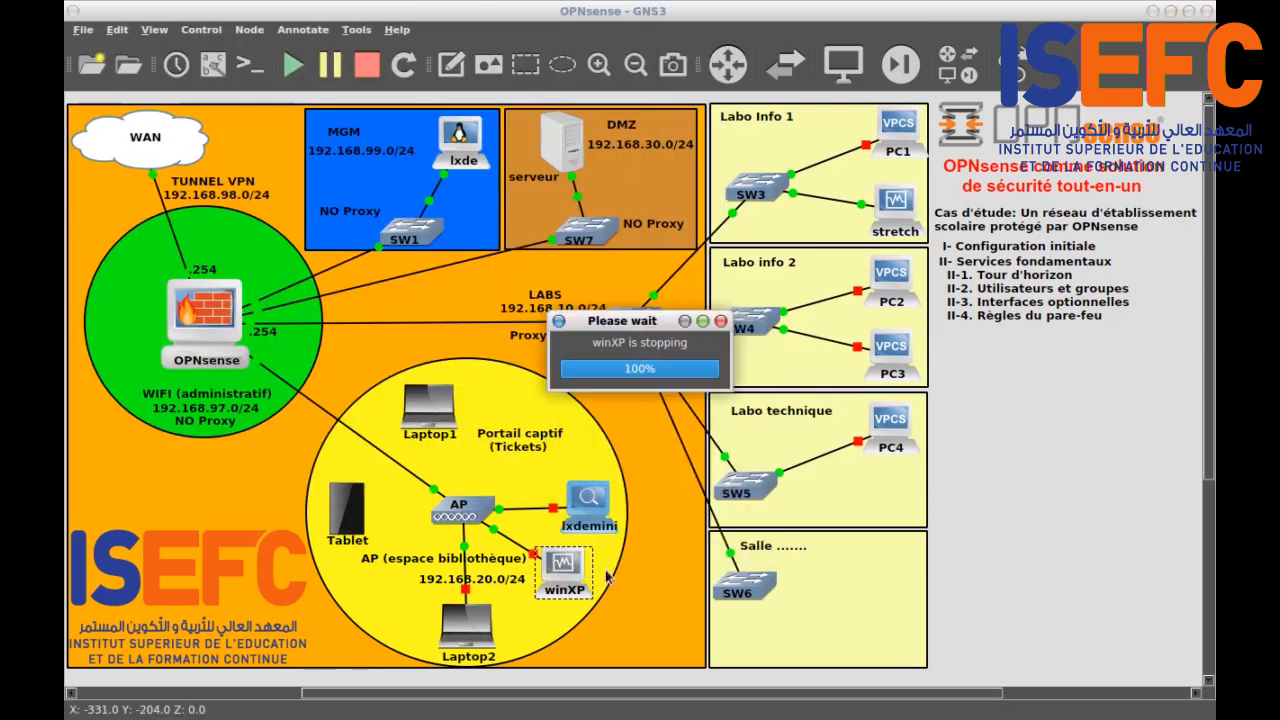
pyautogui.hotkey('alt', 'Tab')
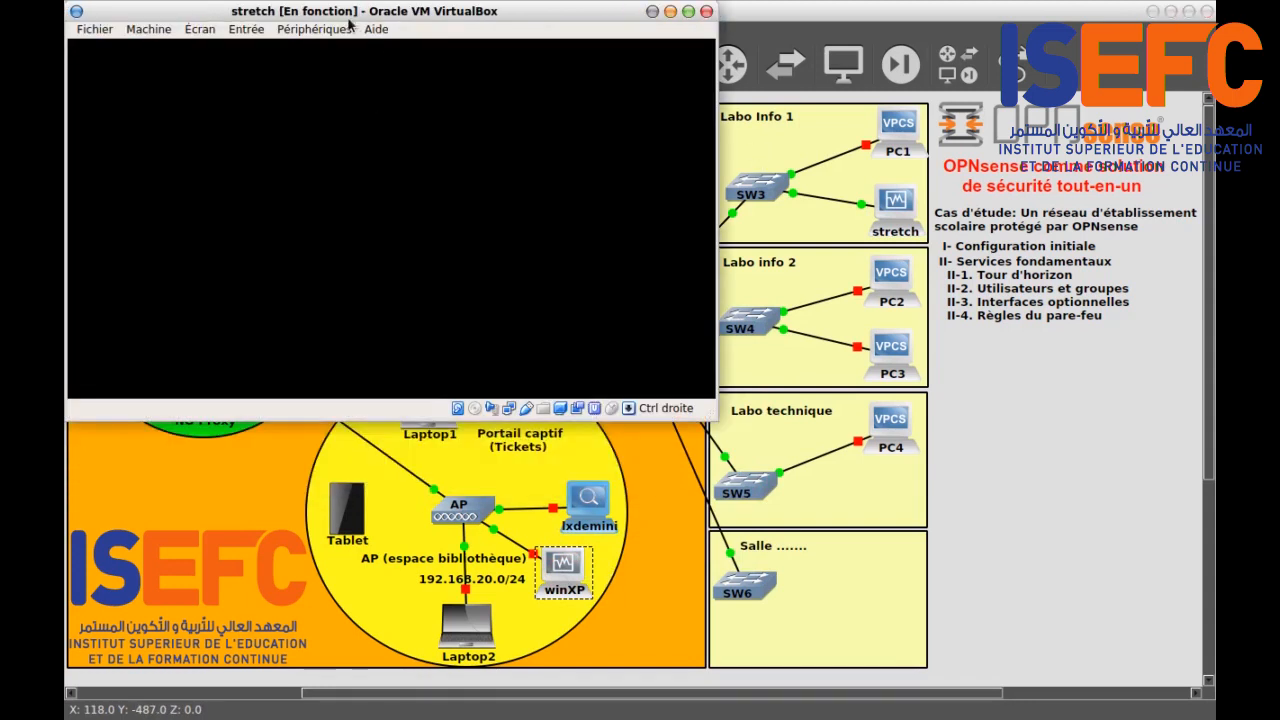
# Step: Open a terminal on the stretch VM and run ip a, showing address 192.168.10.10/24
pyautogui.moveTo(346, 14); pyautogui.dragTo(581, 148)
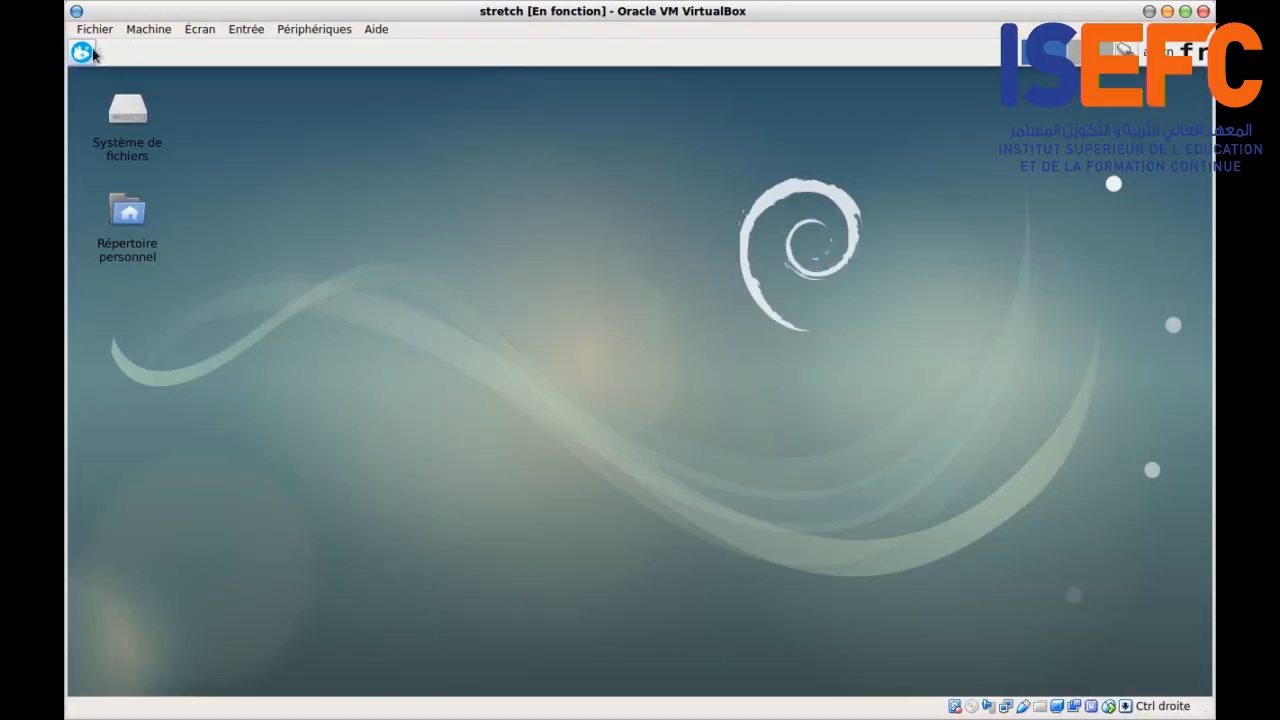
pyautogui.click(82, 51)
pyautogui.click(260, 80)
pyautogui.write('ip a')
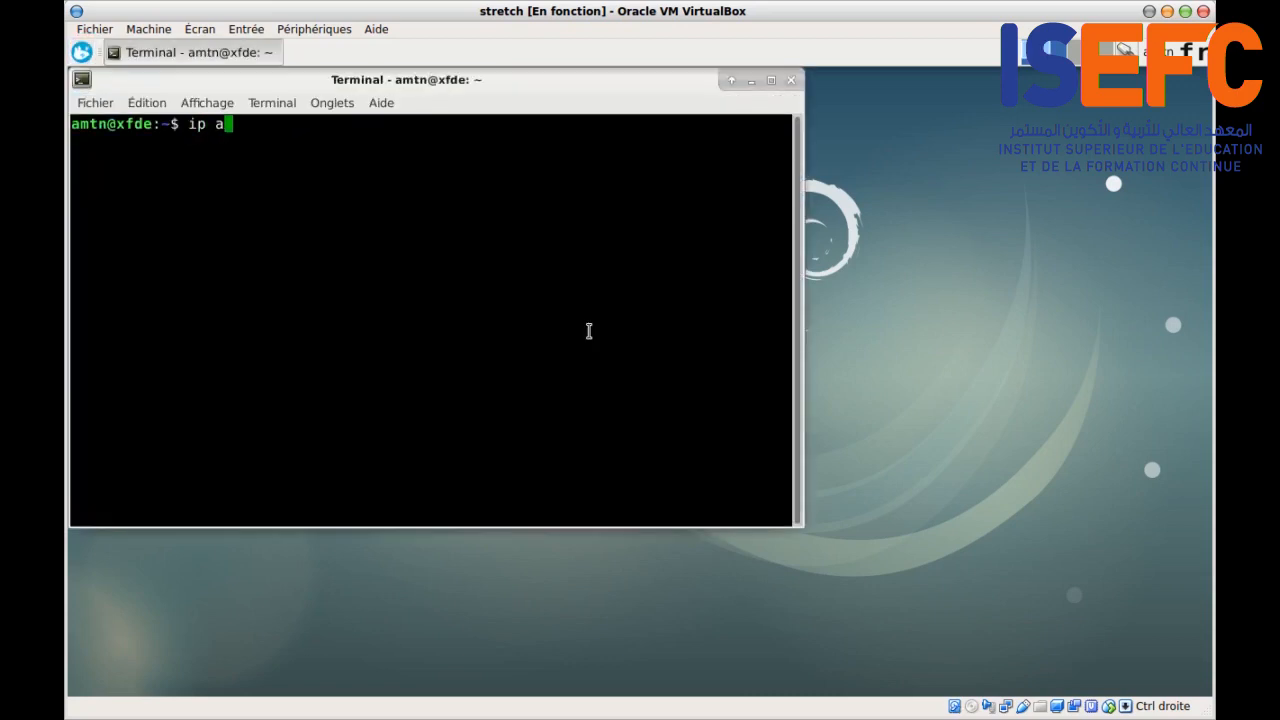
pyautogui.press('Return')
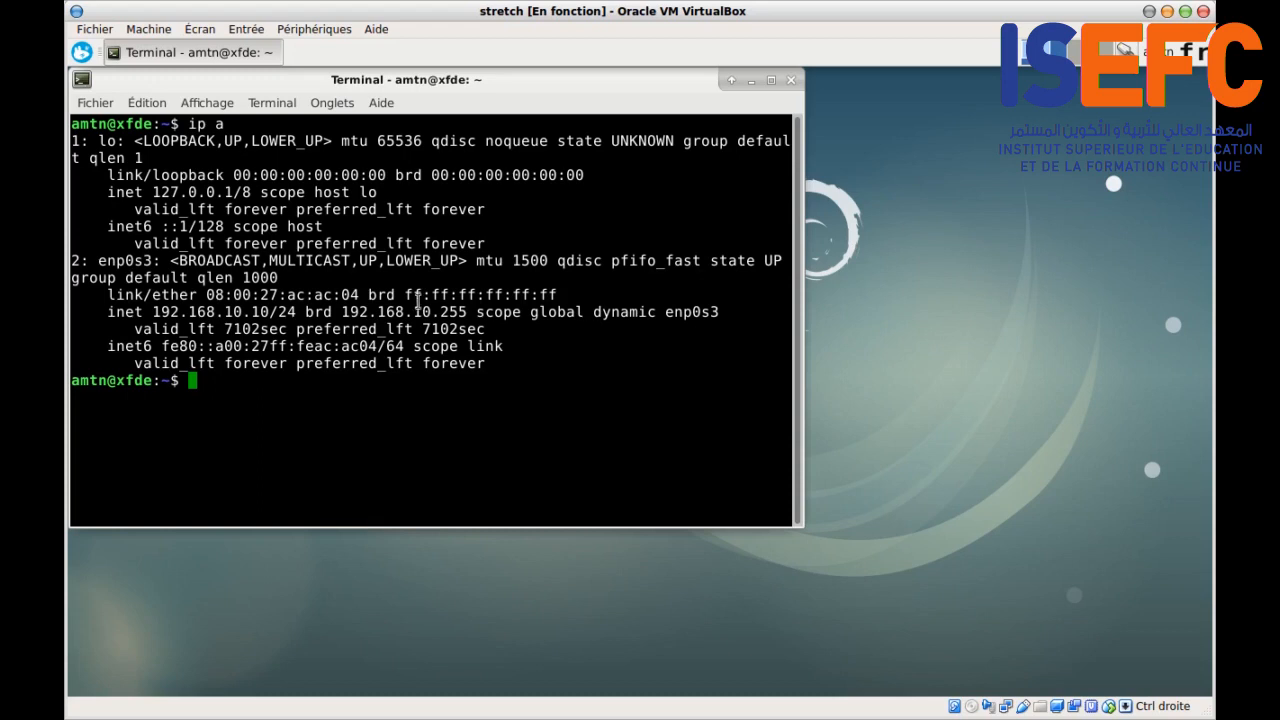
pyautogui.moveTo(153, 318); pyautogui.dragTo(298, 316)
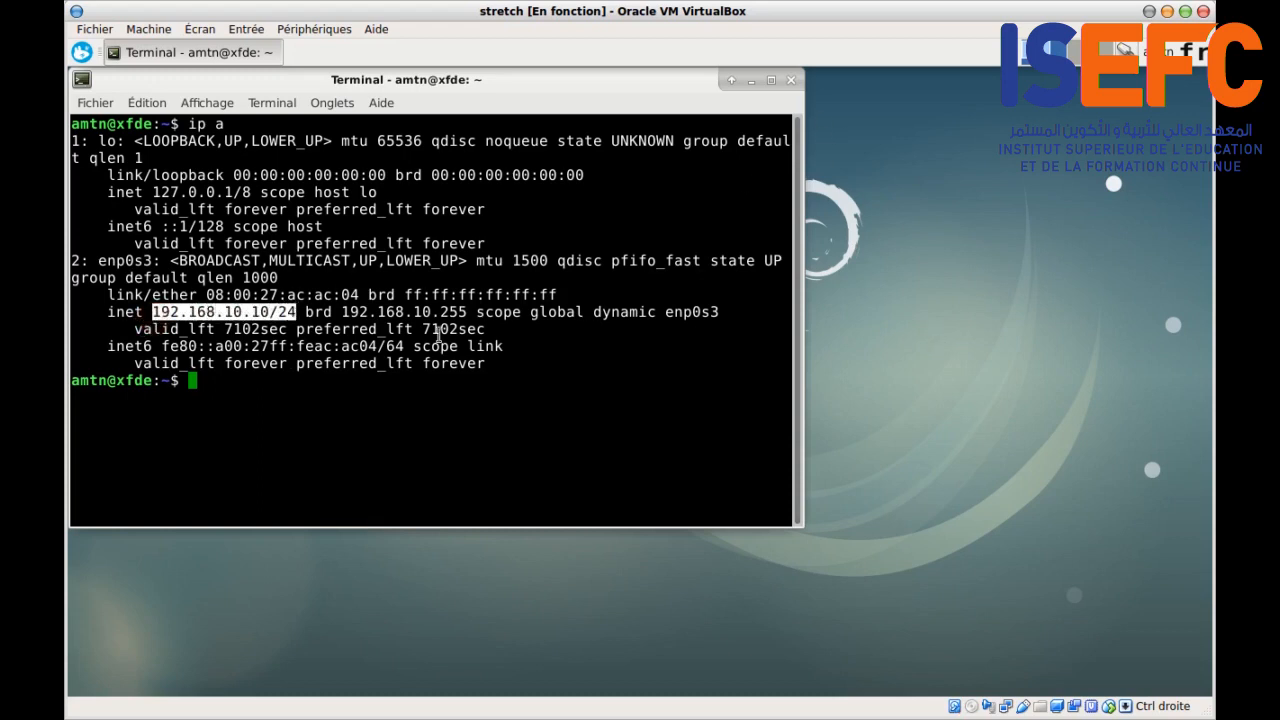
pyautogui.click(249, 390)
# Step: Ping 8.8.8.8, stop it after 100% packet loss, and close the terminal
pyautogui.write('ping')
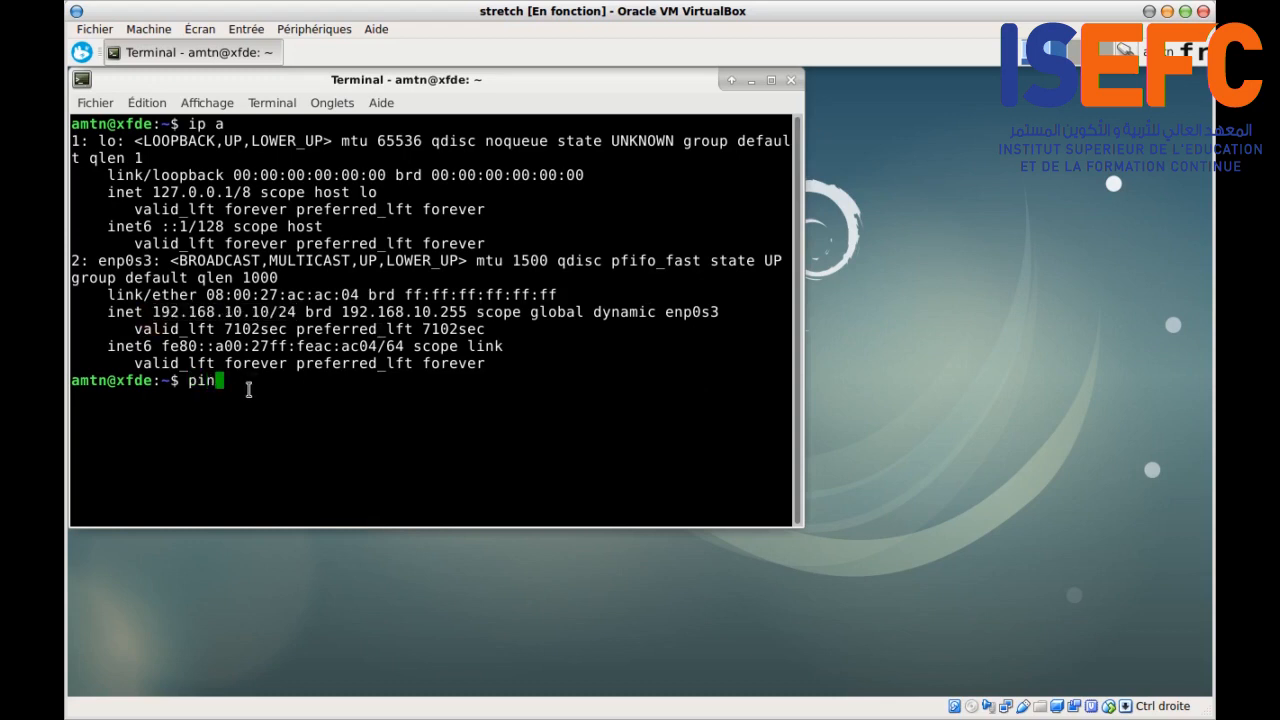
pyautogui.write('.8.8.8')
pyautogui.press('Return')
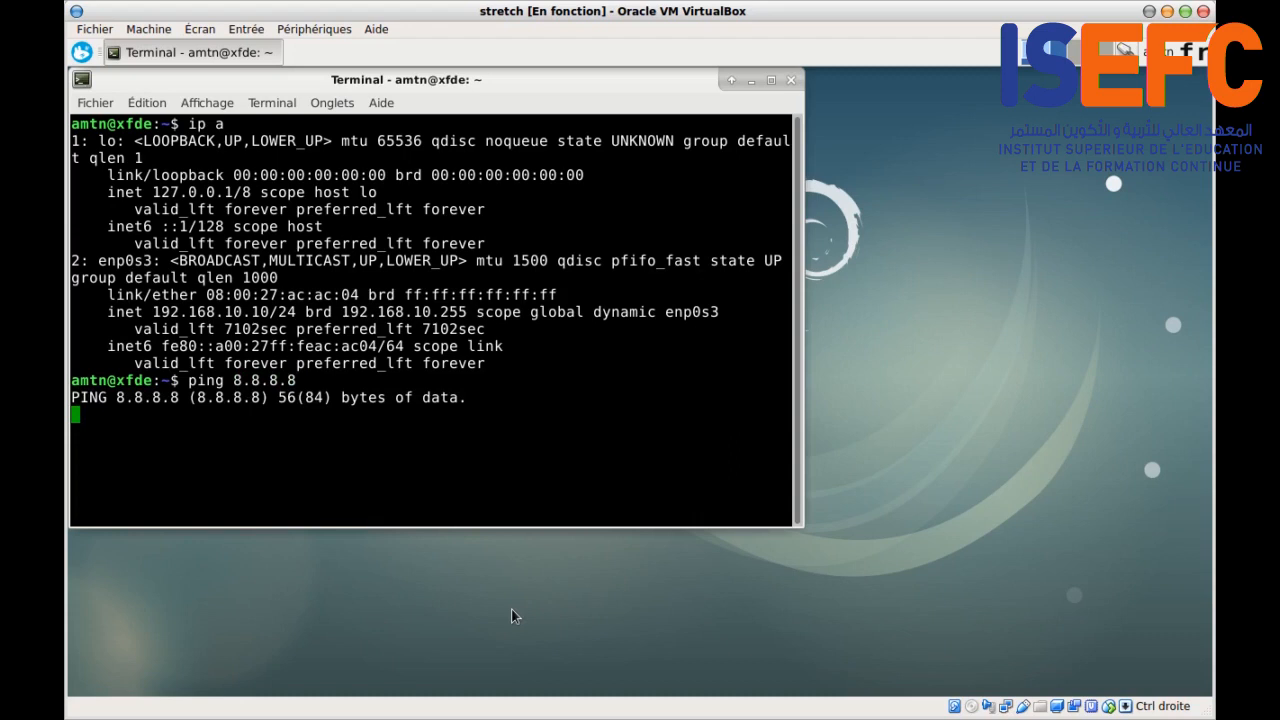
pyautogui.hotkey('ctrl', 'c')
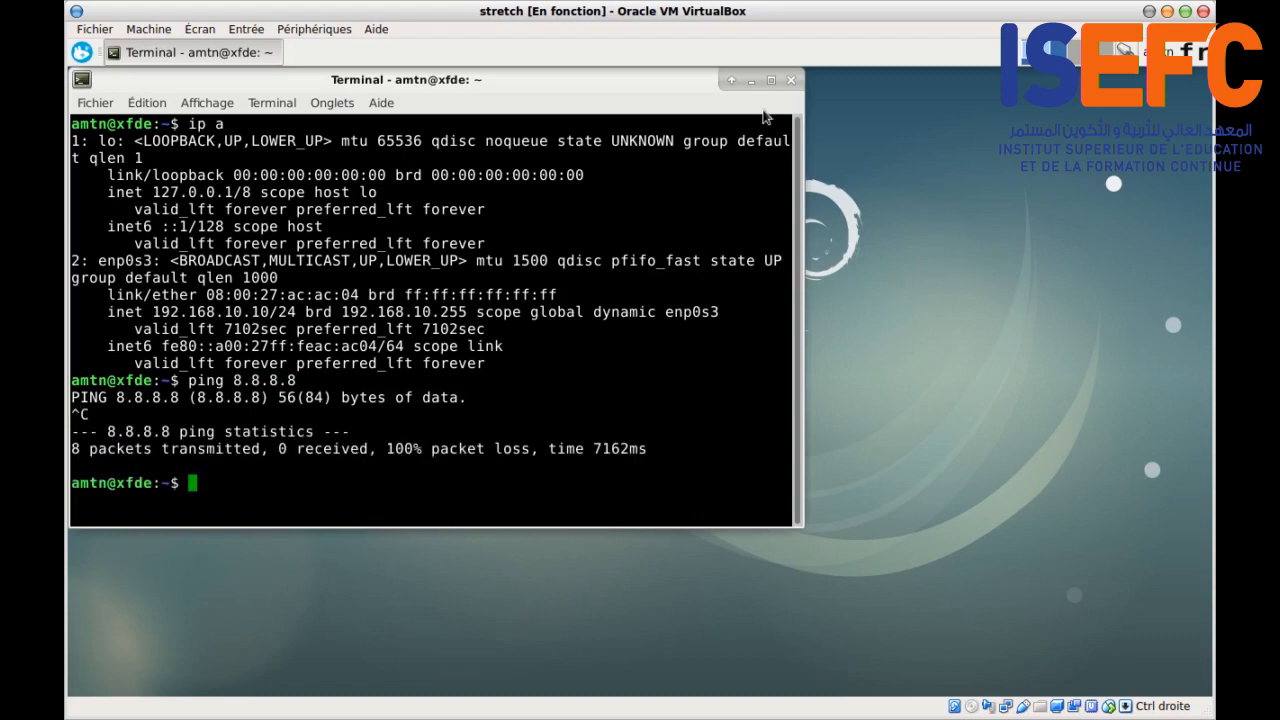
pyautogui.click(791, 79)
pyautogui.click(82, 53)
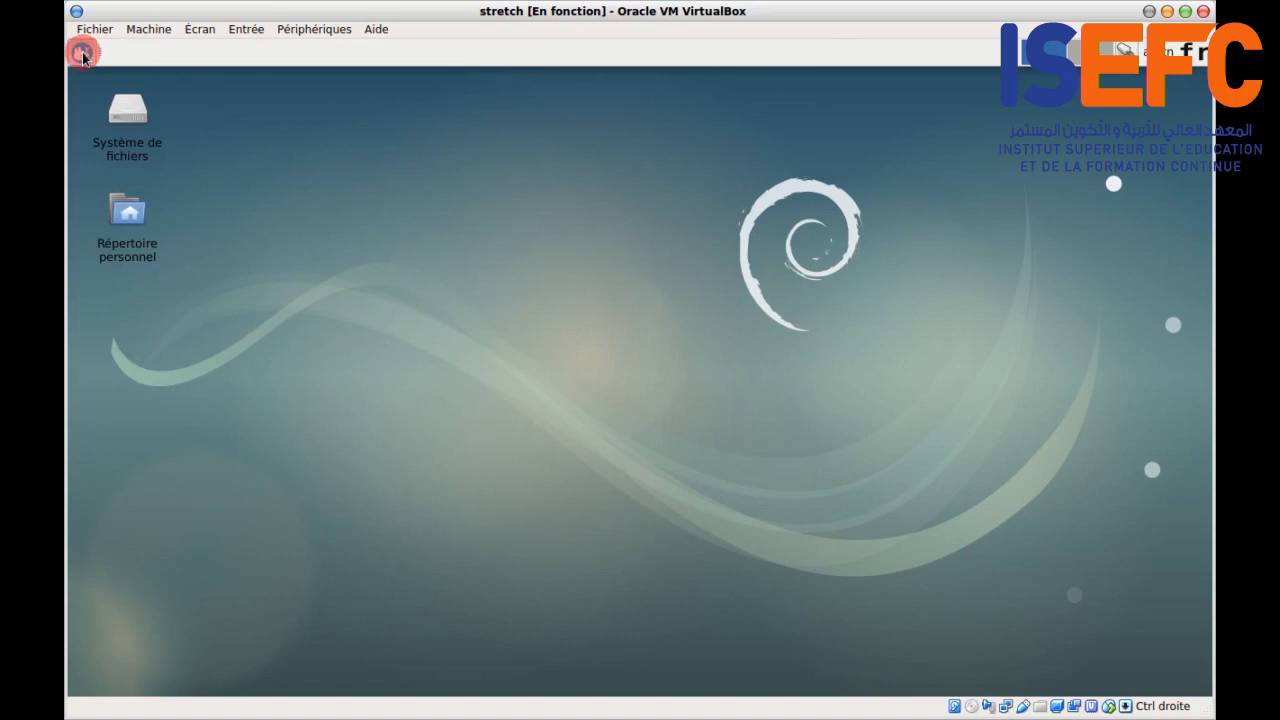
# Step: Launch Firefox and load waha.tn
pyautogui.click(286, 234)
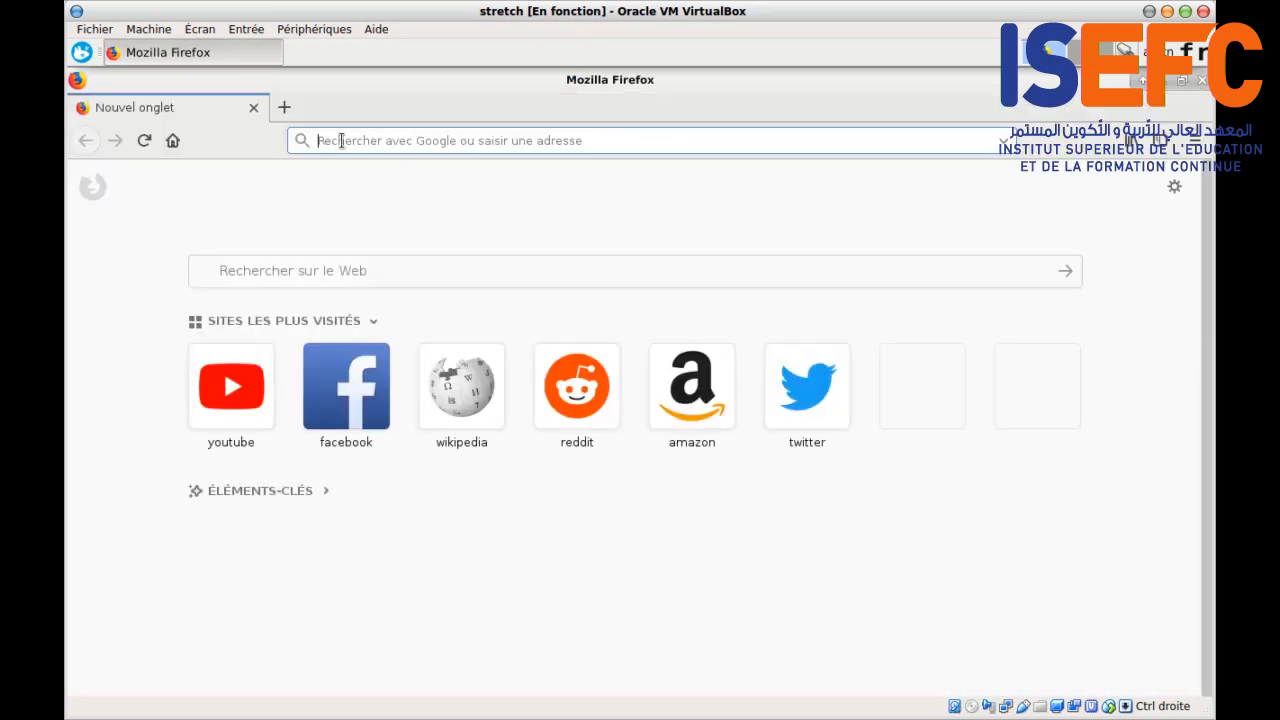
pyautogui.write('waha')
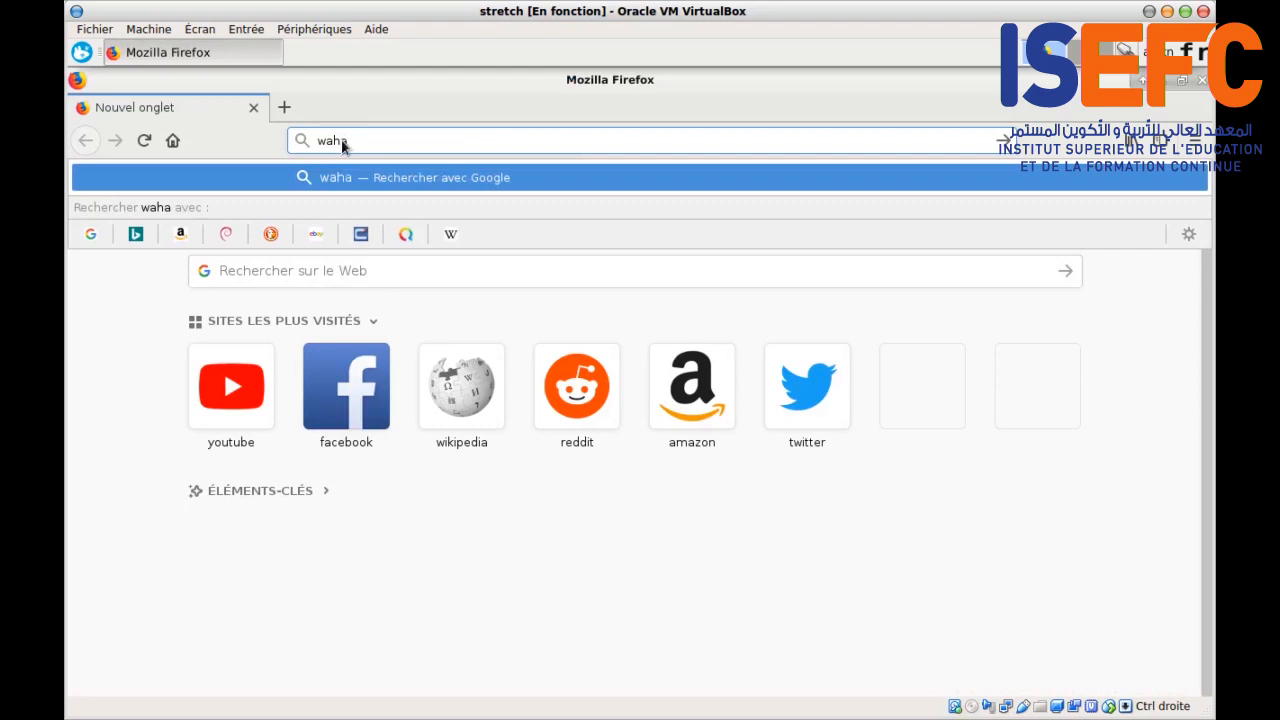
pyautogui.write('.tn')
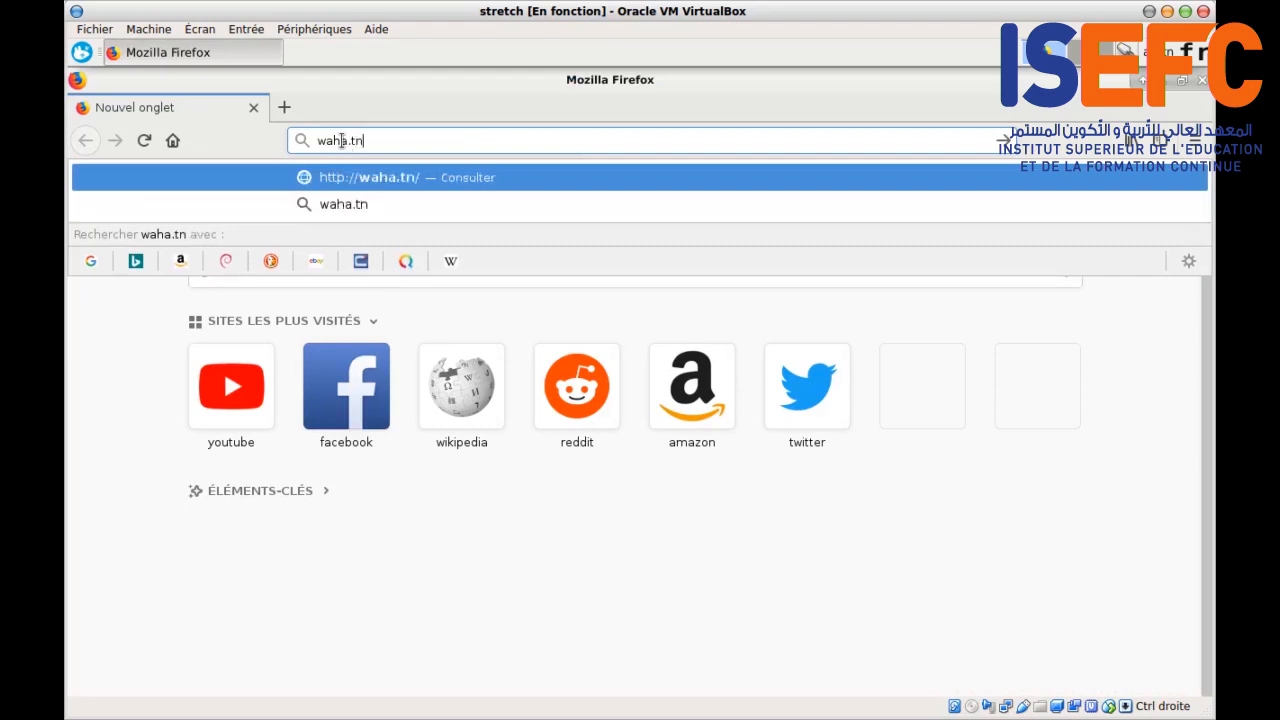
pyautogui.press('Return')
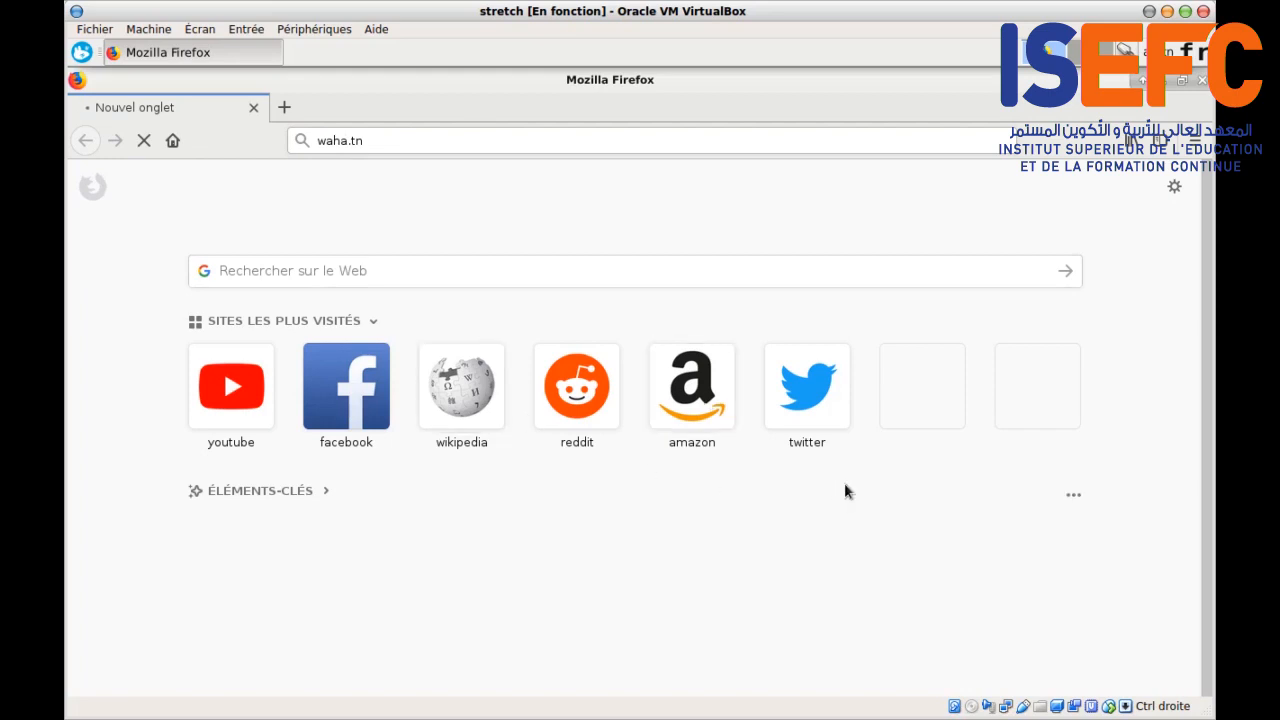
# Step: Set Firefox to a manual proxy at 192.168.10.254 port 3128 for all protocols
pyautogui.click(1196, 144)
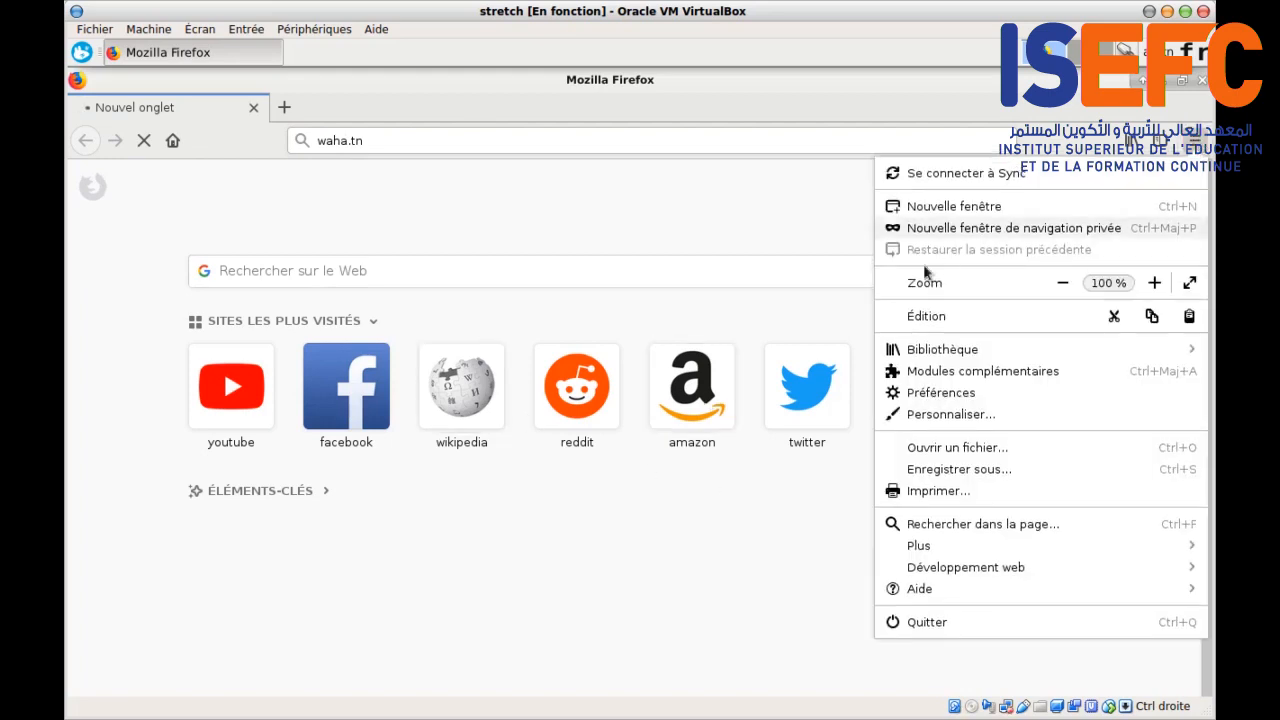
pyautogui.click(957, 396)
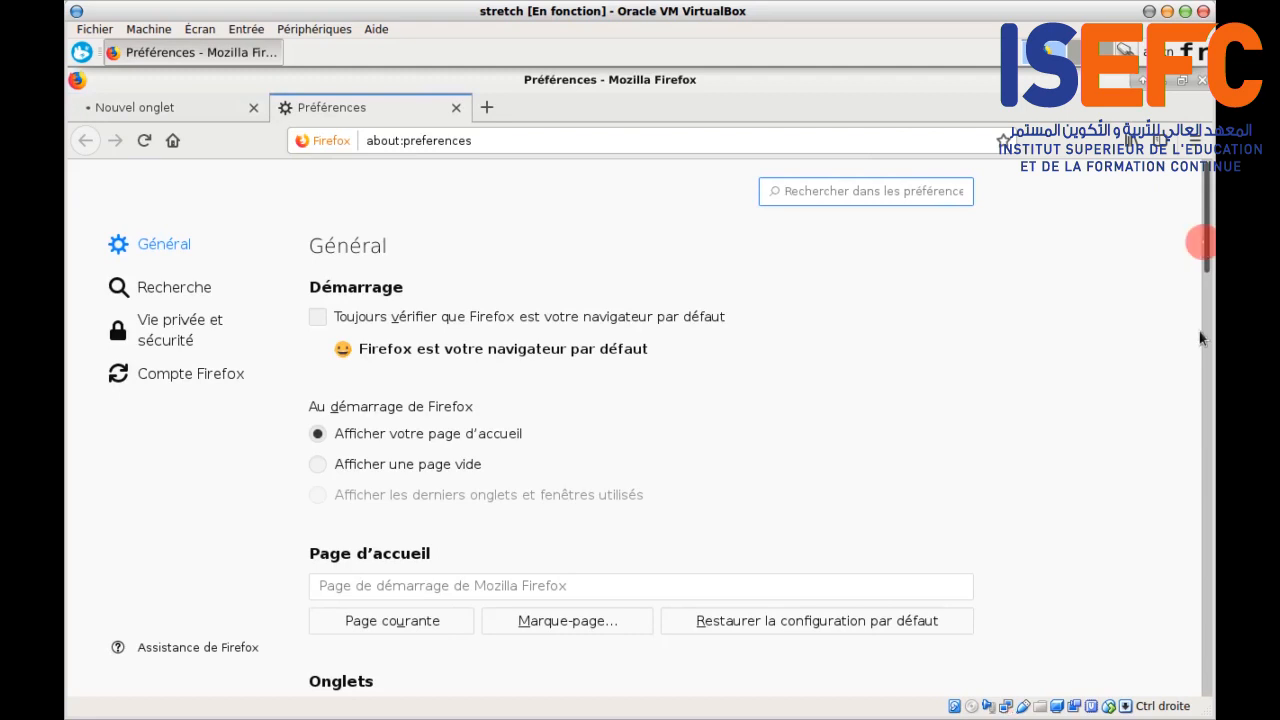
pyautogui.scroll(-5, 1201, 338)
pyautogui.moveTo(1203, 360); pyautogui.dragTo(1192, 678)
pyautogui.click(865, 643)
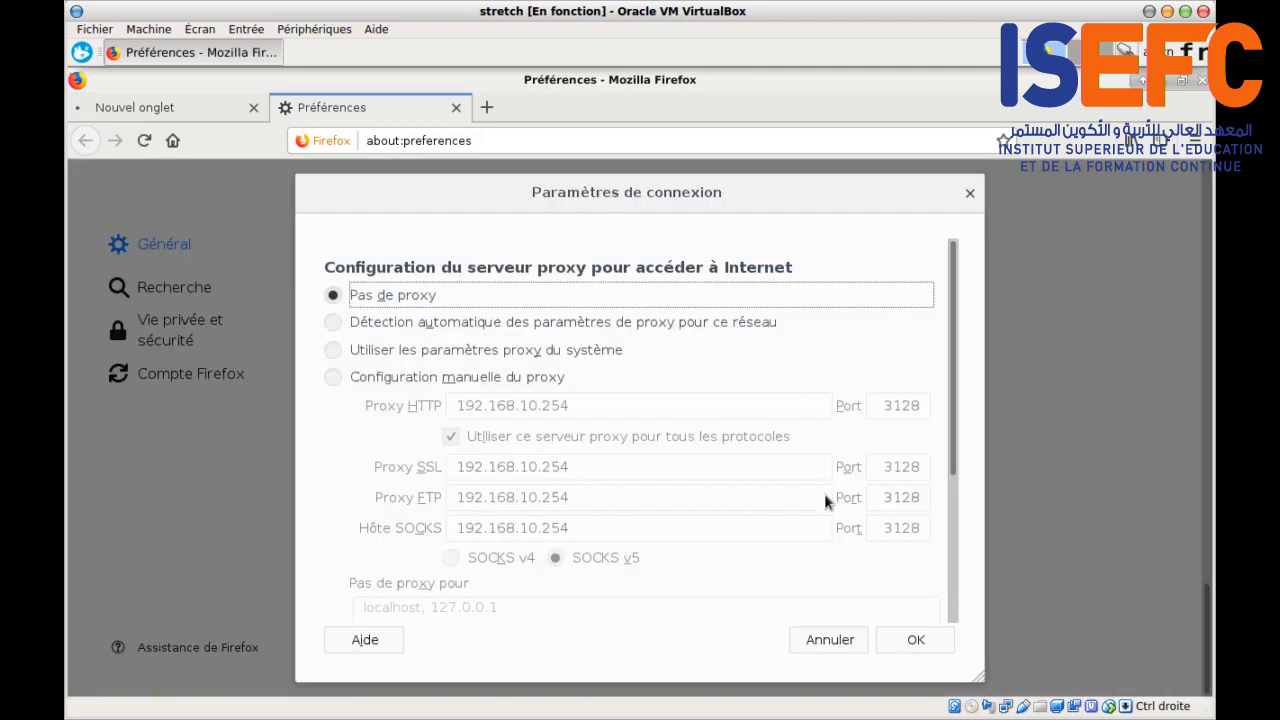
pyautogui.click(331, 378)
pyautogui.click(548, 380)
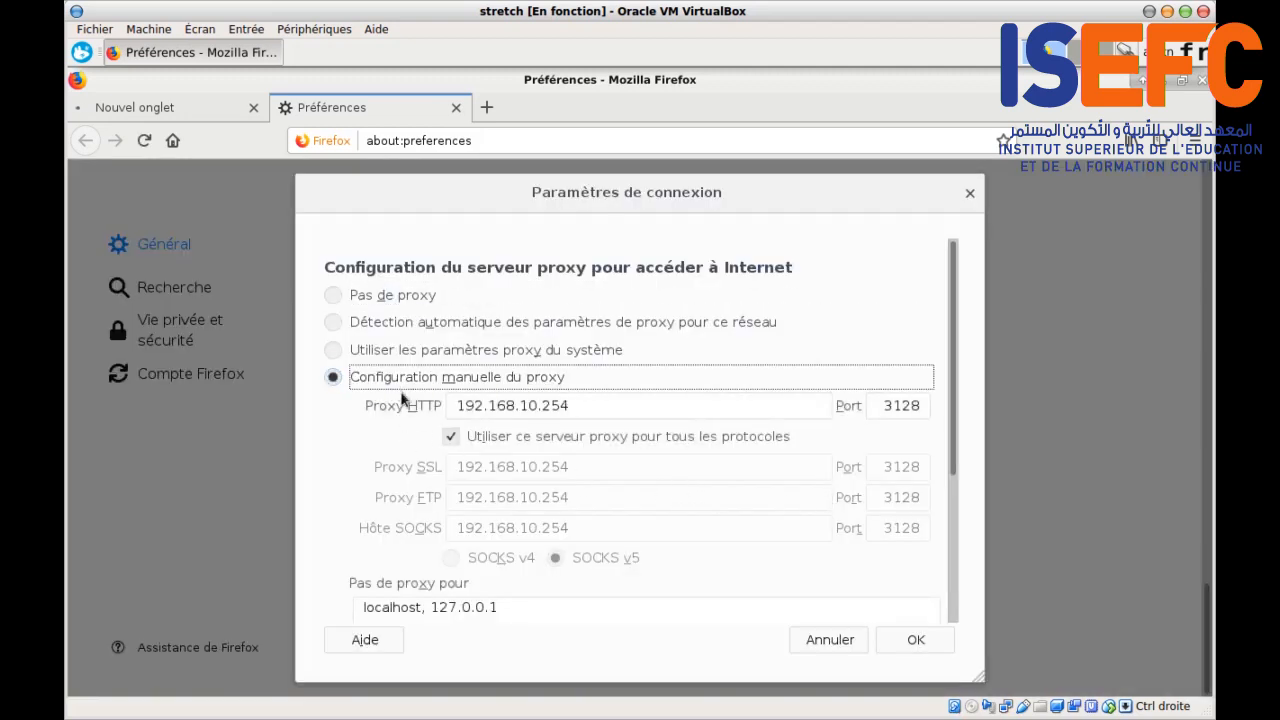
pyautogui.moveTo(460, 405); pyautogui.dragTo(592, 406)
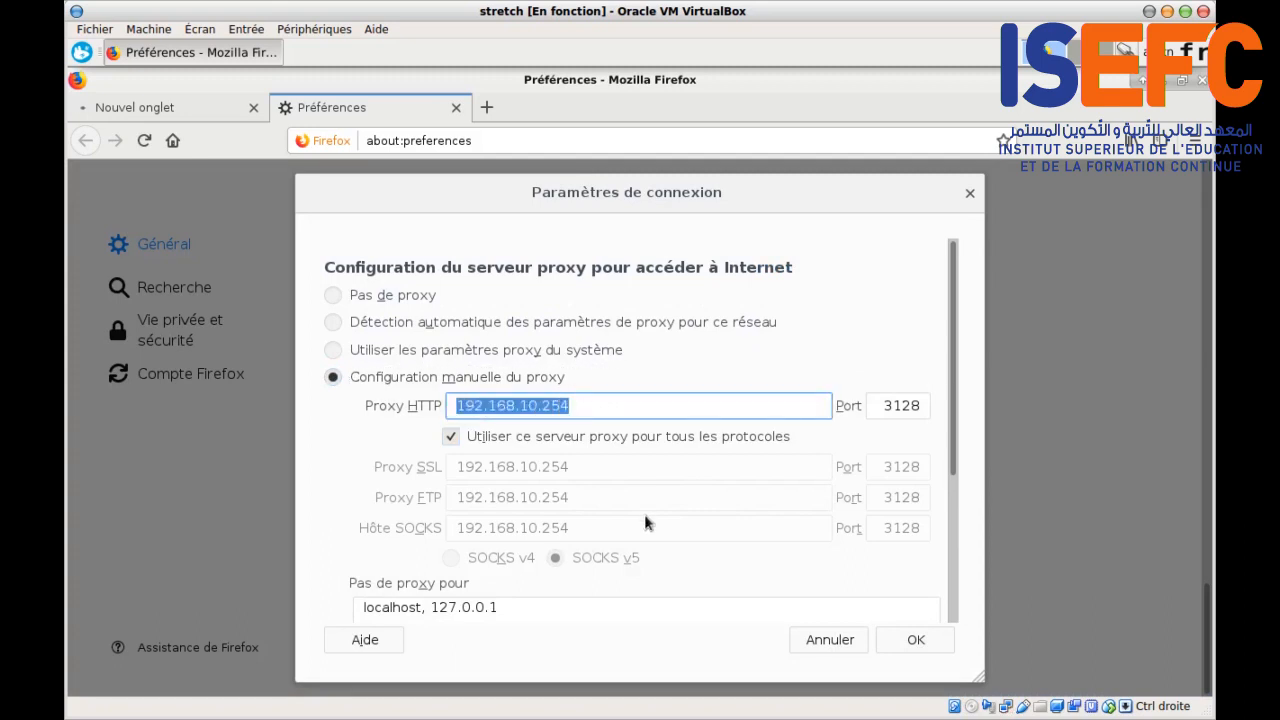
pyautogui.doubleClick(891, 404)
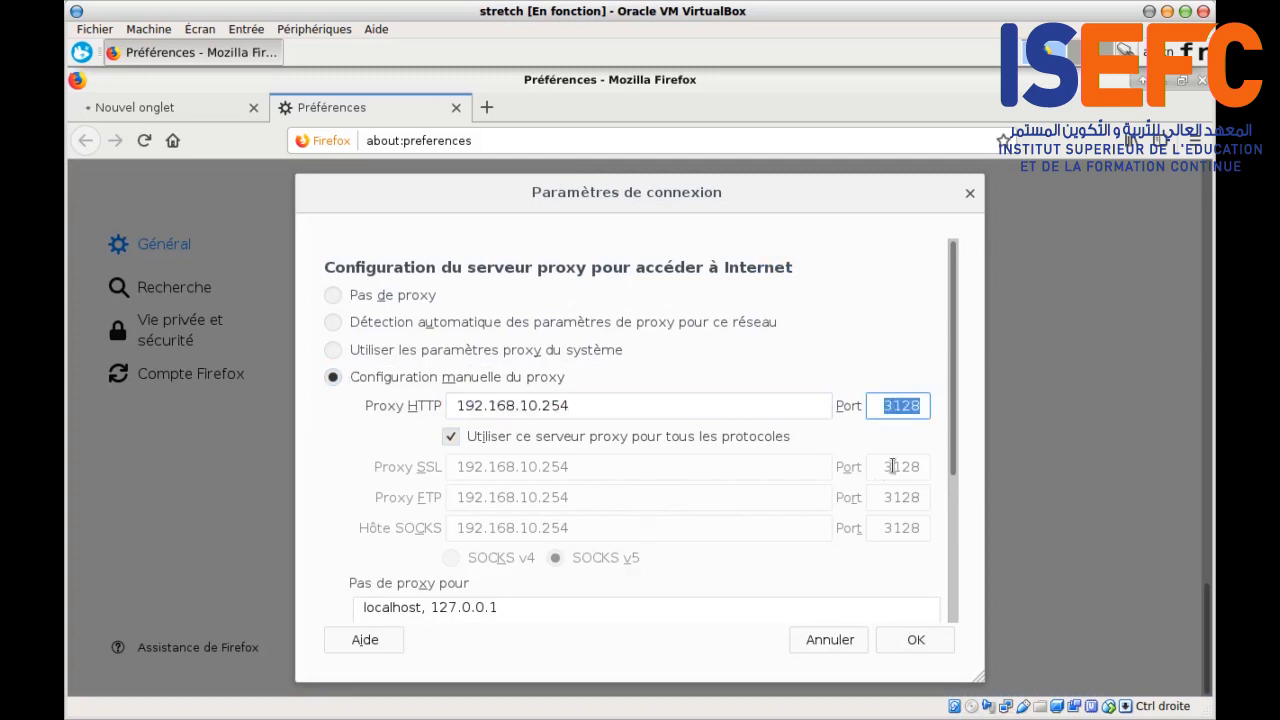
pyautogui.click(906, 643)
pyautogui.click(183, 107)
# Step: Reload waha.tn through the proxy, close Preferences, and open Wikipedia in a new tab
pyautogui.click(366, 140)
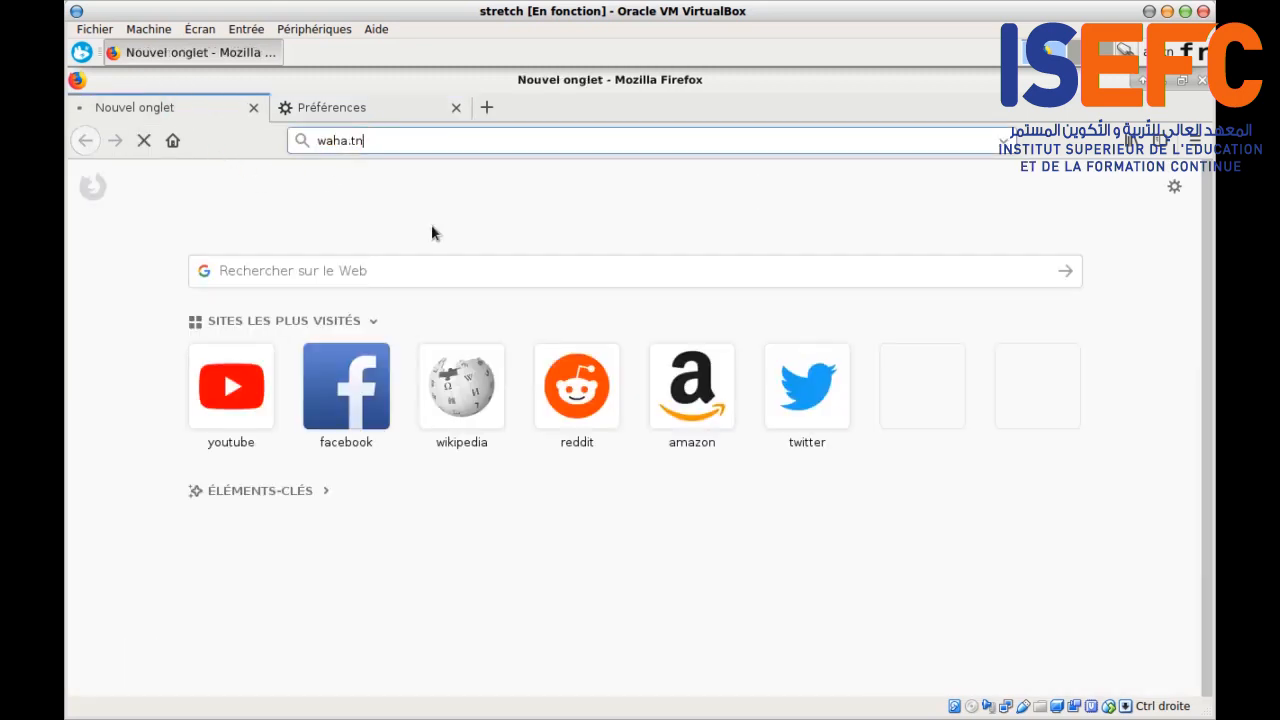
pyautogui.press('Return')
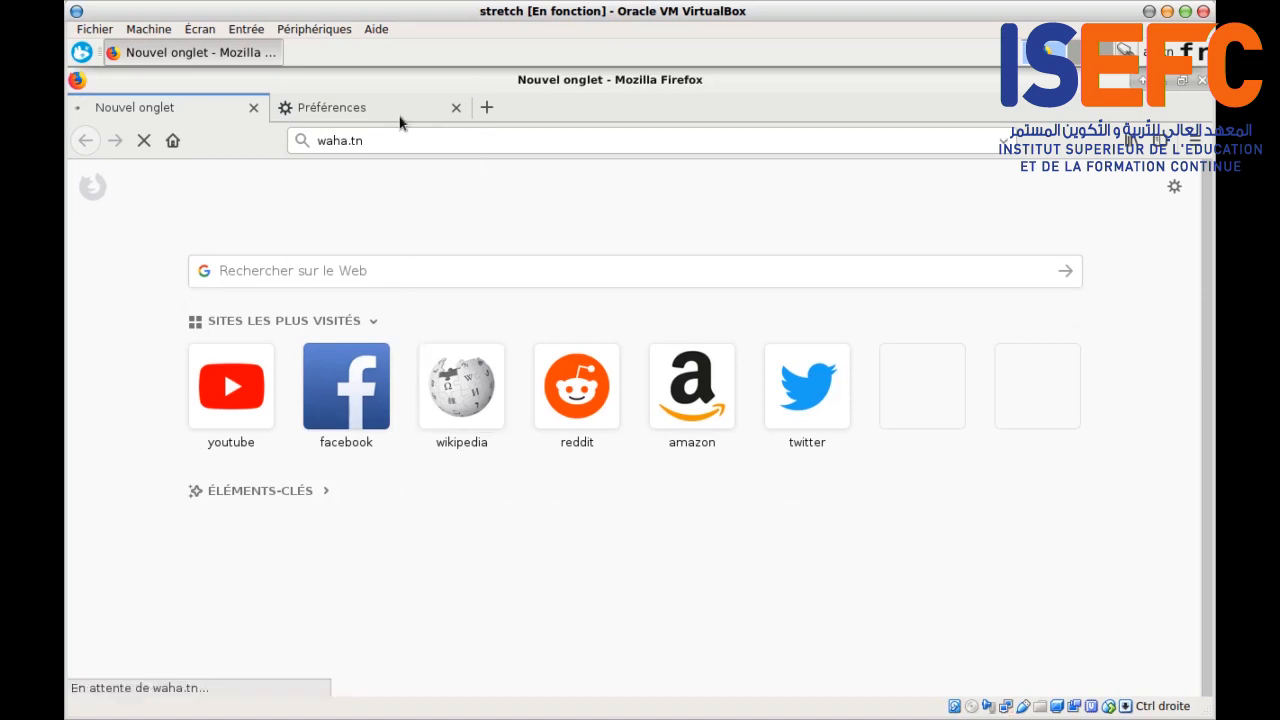
pyautogui.click(456, 108)
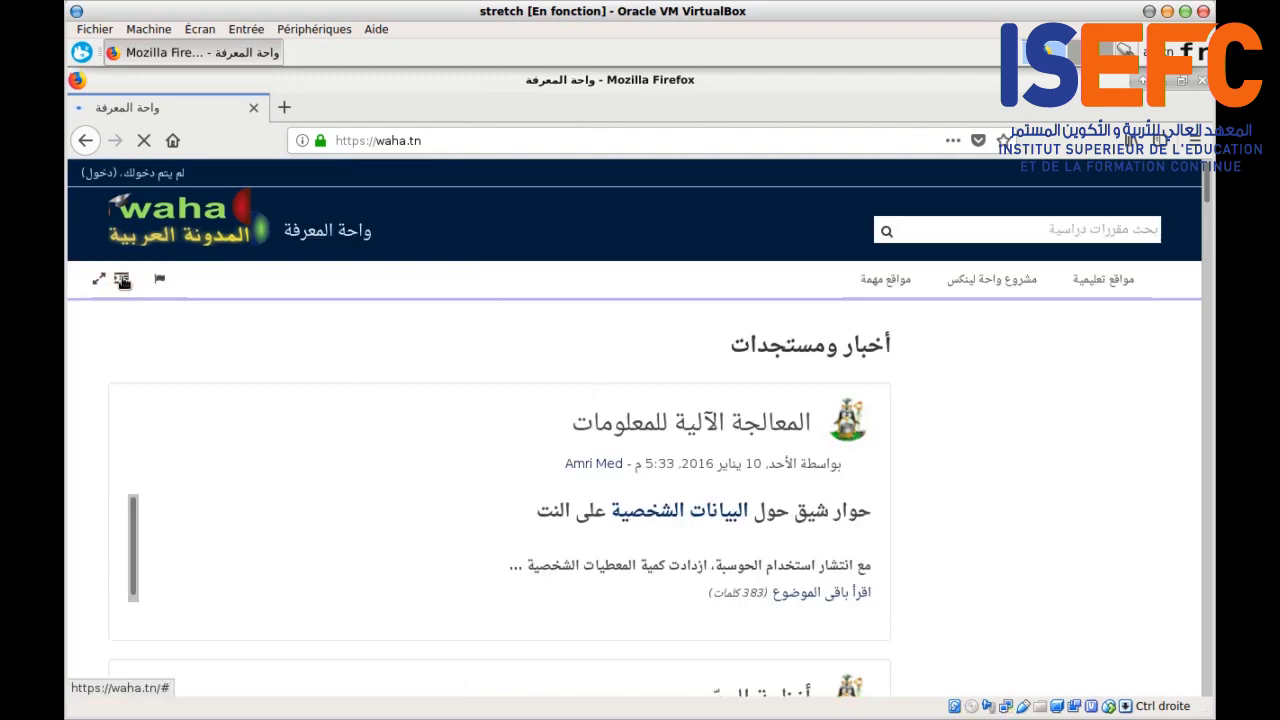
pyautogui.click(122, 281)
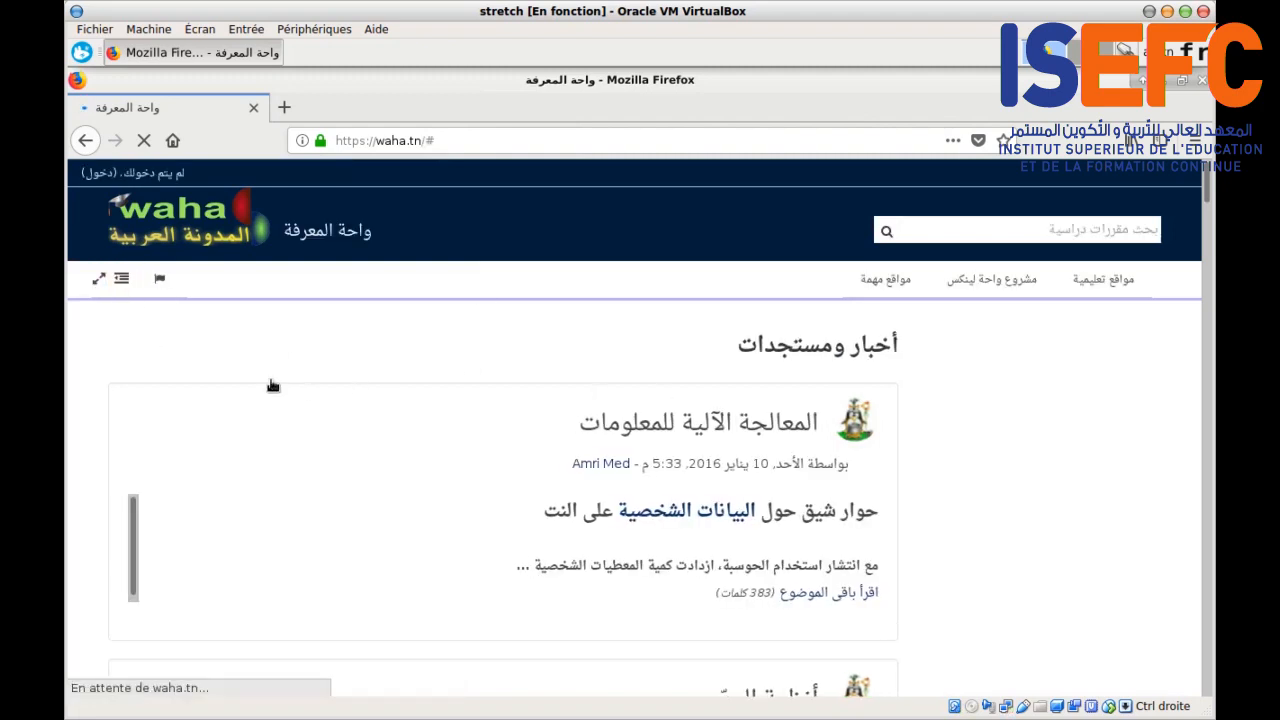
pyautogui.click(284, 107)
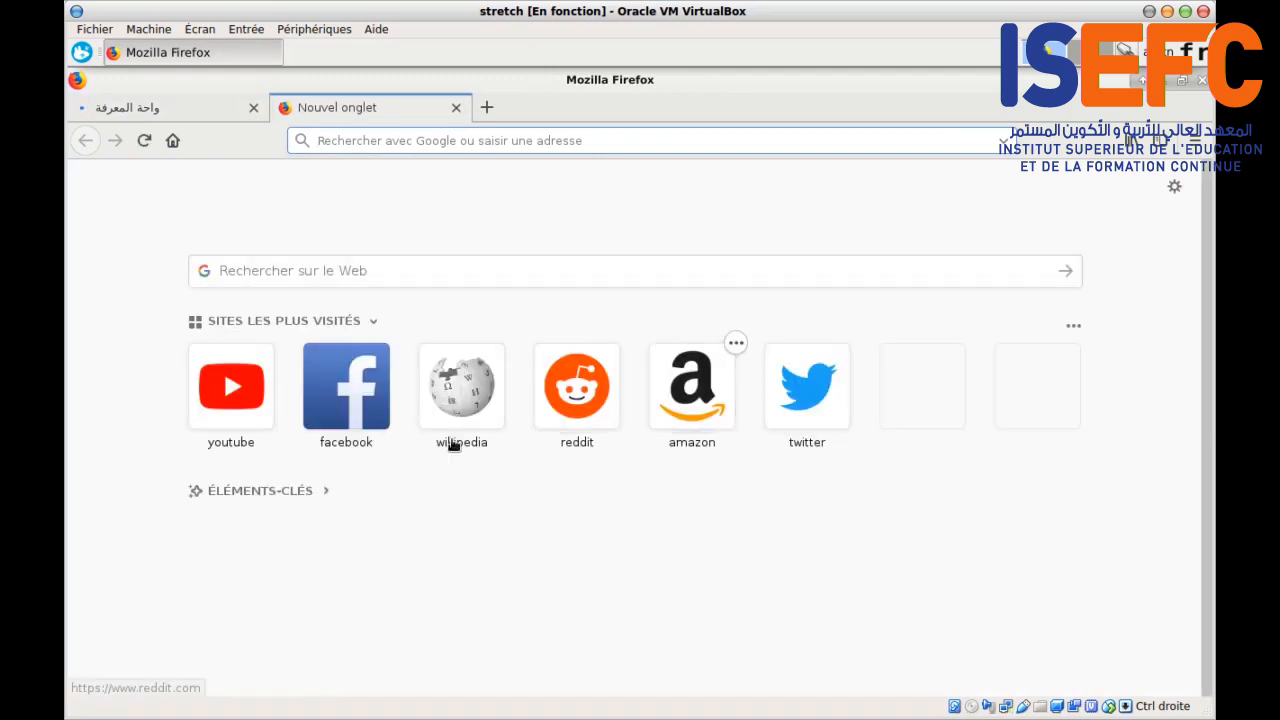
pyautogui.click(462, 390)
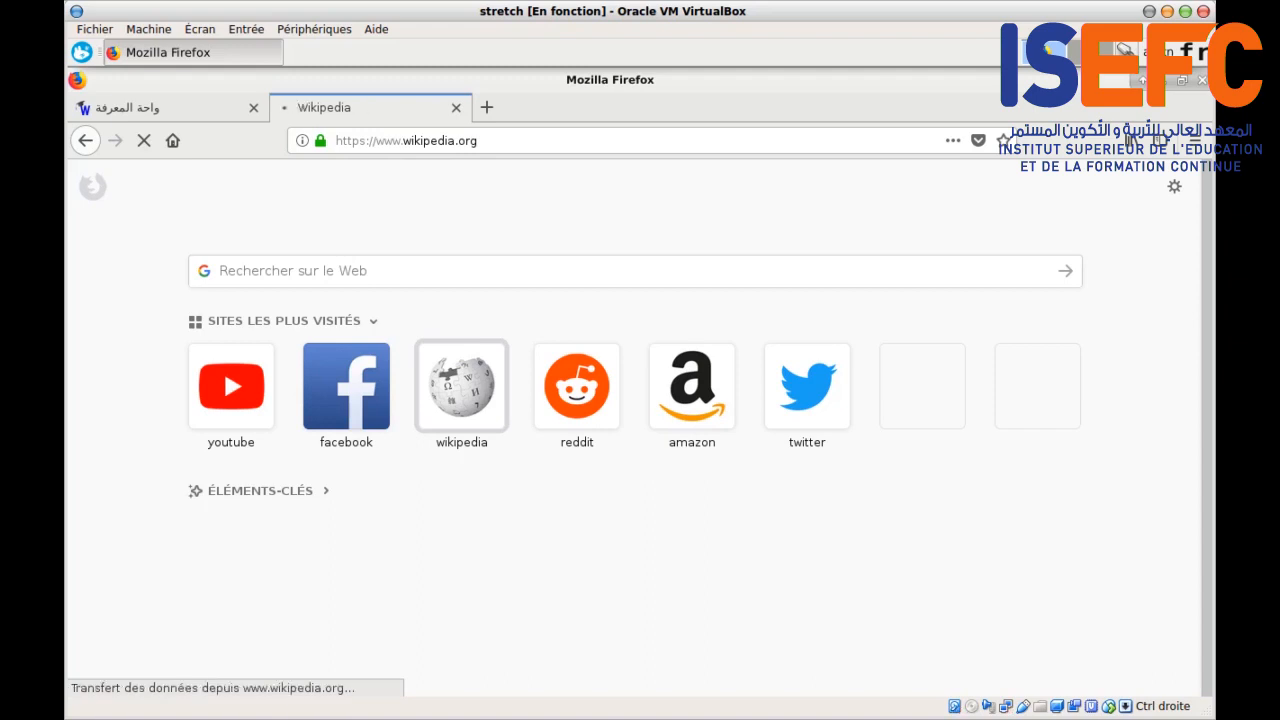
pyautogui.click(456, 107)
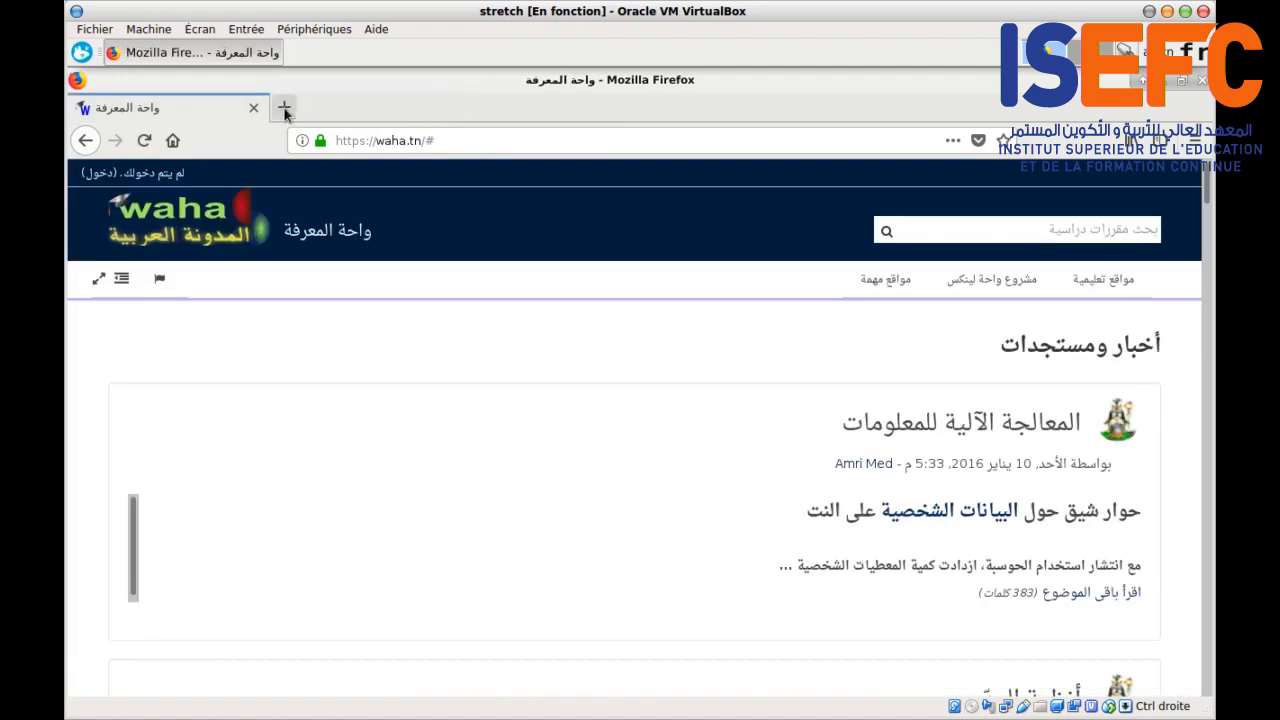
pyautogui.click(284, 108)
pyautogui.click(251, 108)
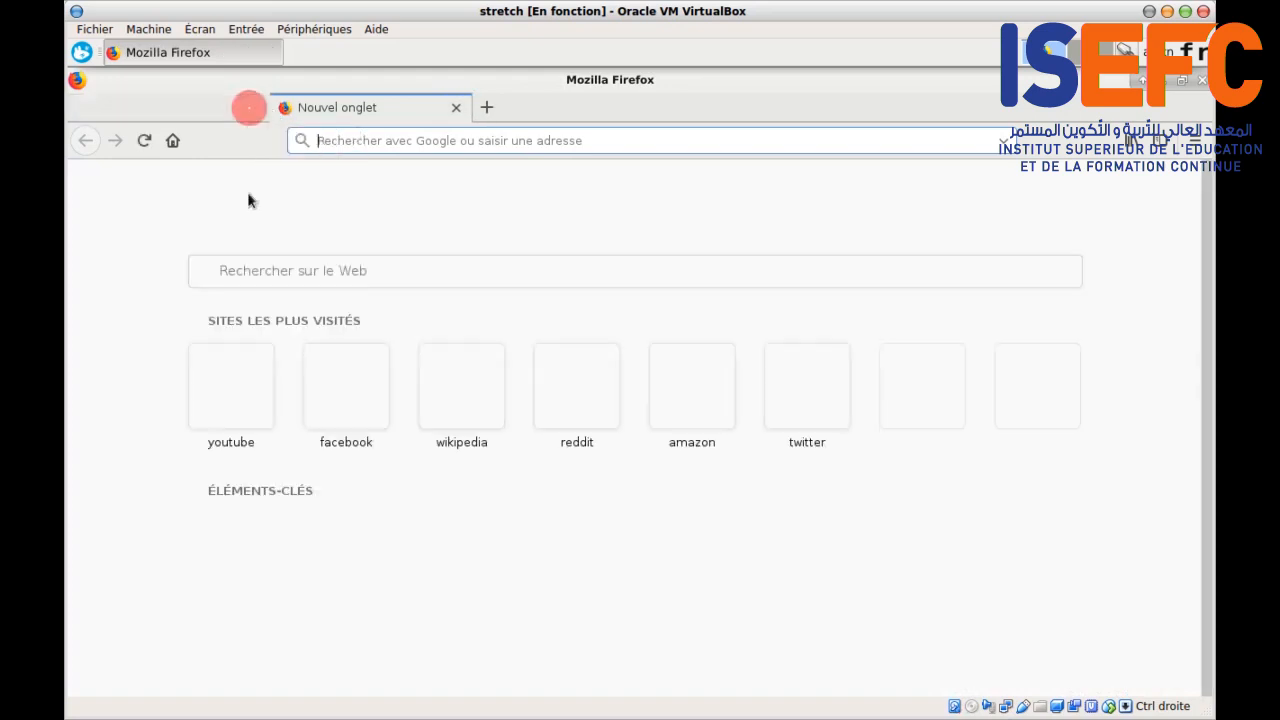
# Step: Go to waha.pfe.inr and confirm a security exception for its self-signed certificate
pyautogui.click(365, 141)
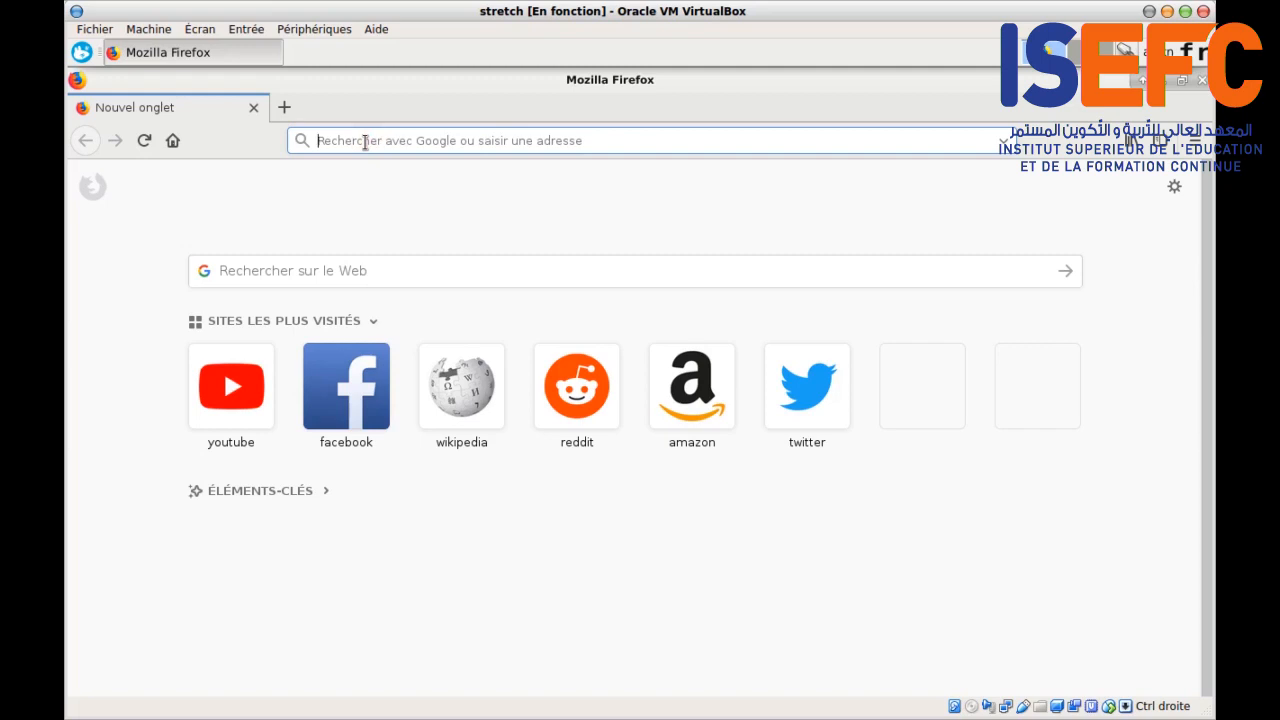
pyautogui.write('waha.pfe')
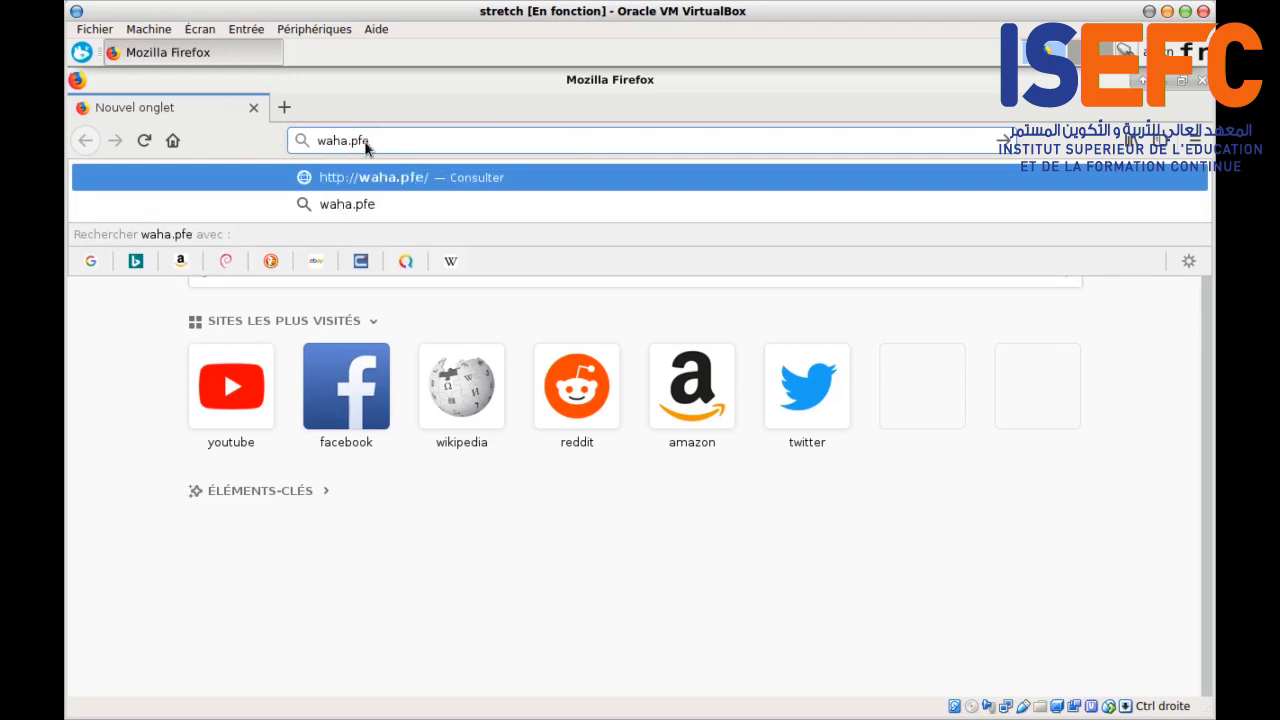
pyautogui.write('.inr')
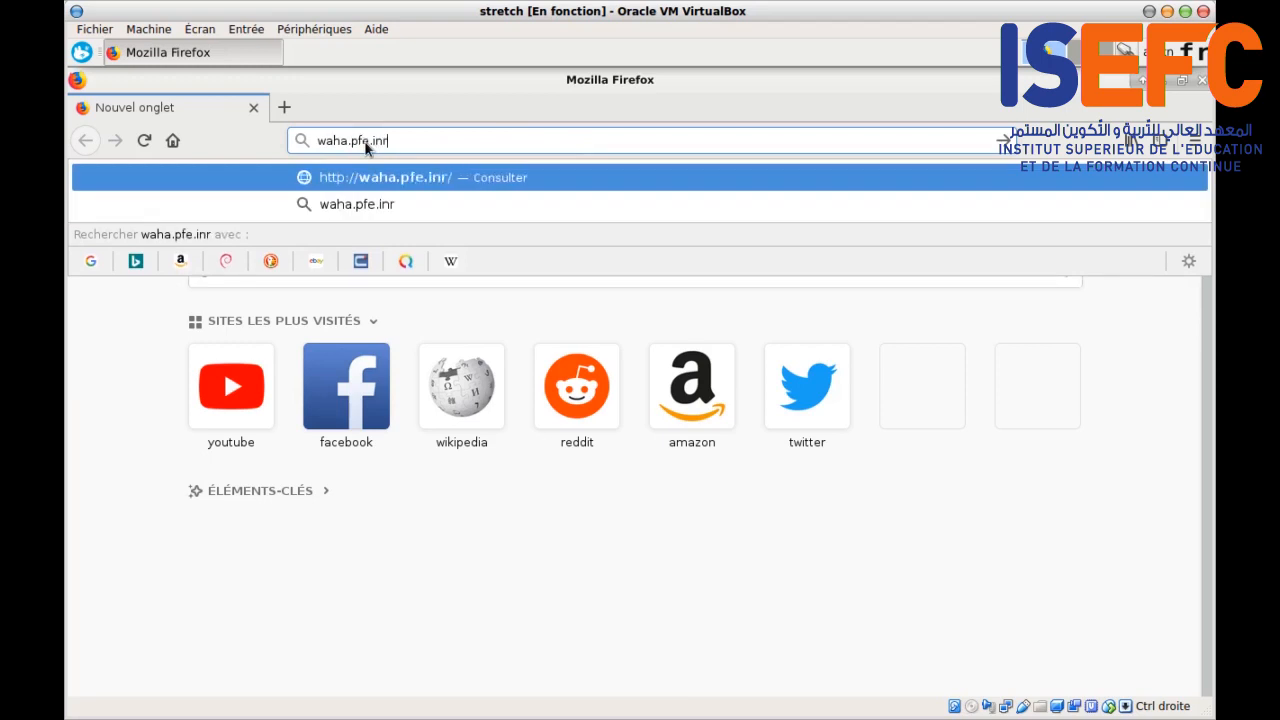
pyautogui.press('Return')
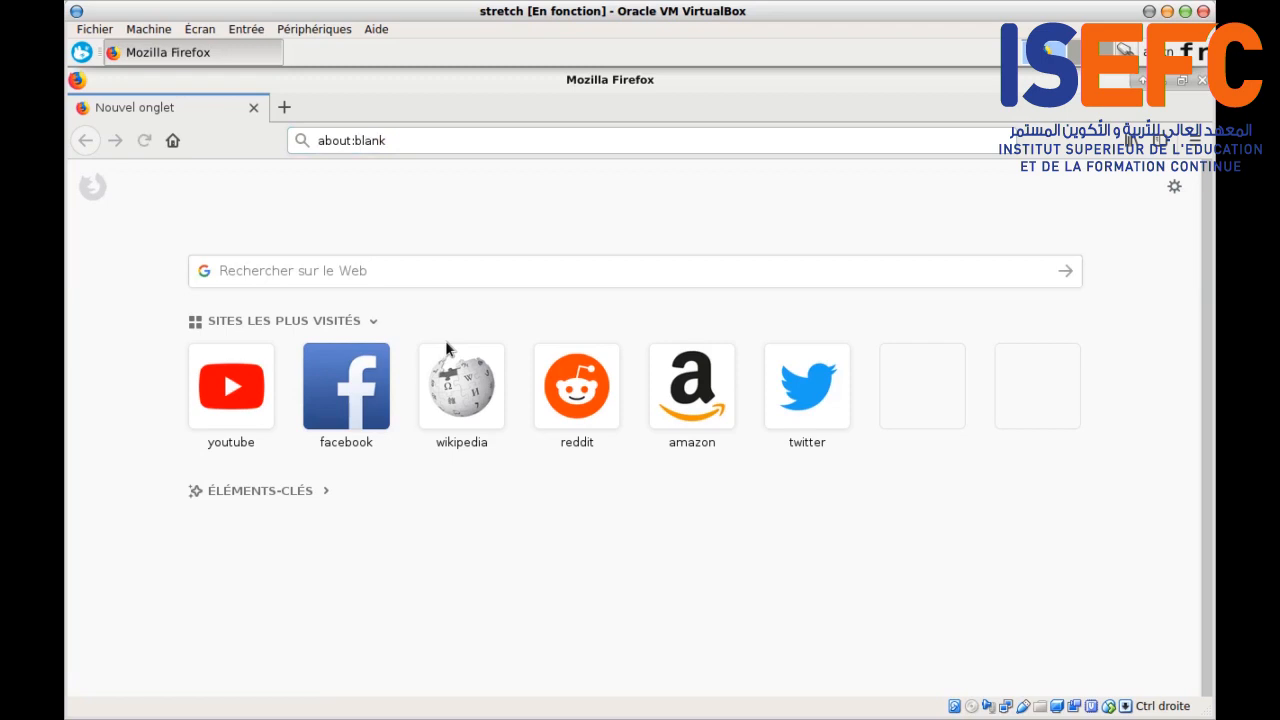
pyautogui.click(940, 515)
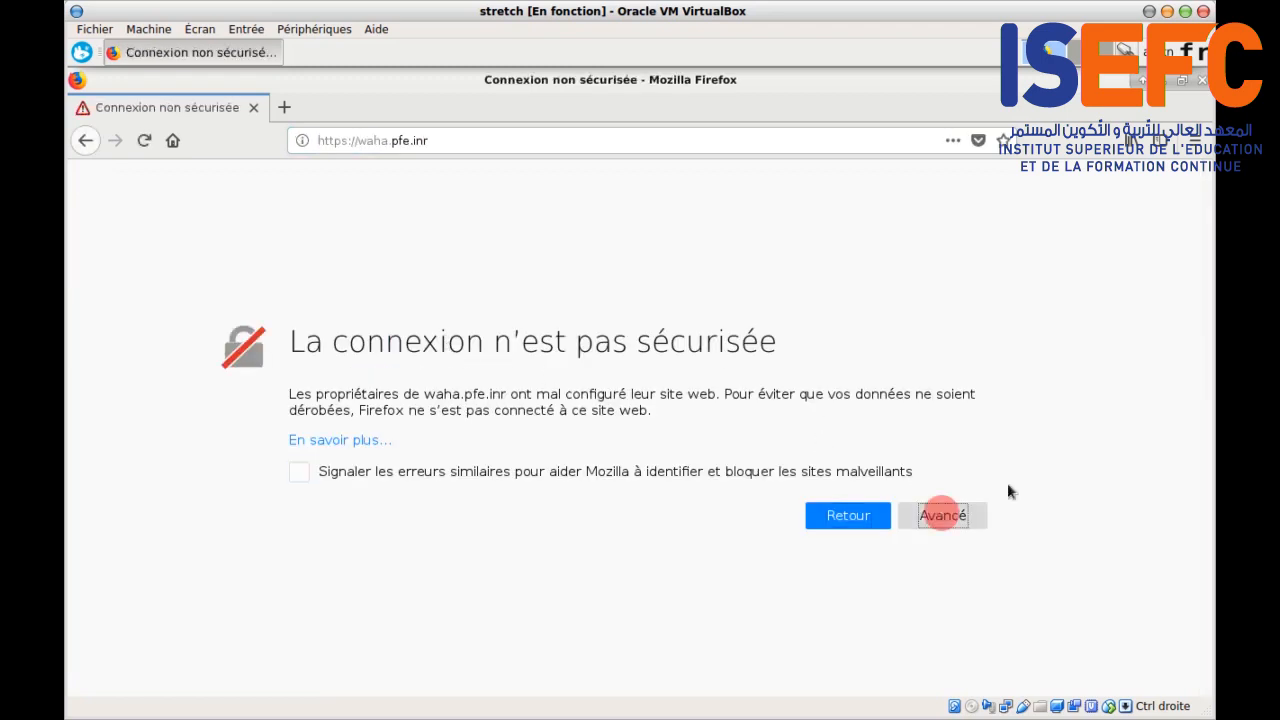
pyautogui.click(883, 625)
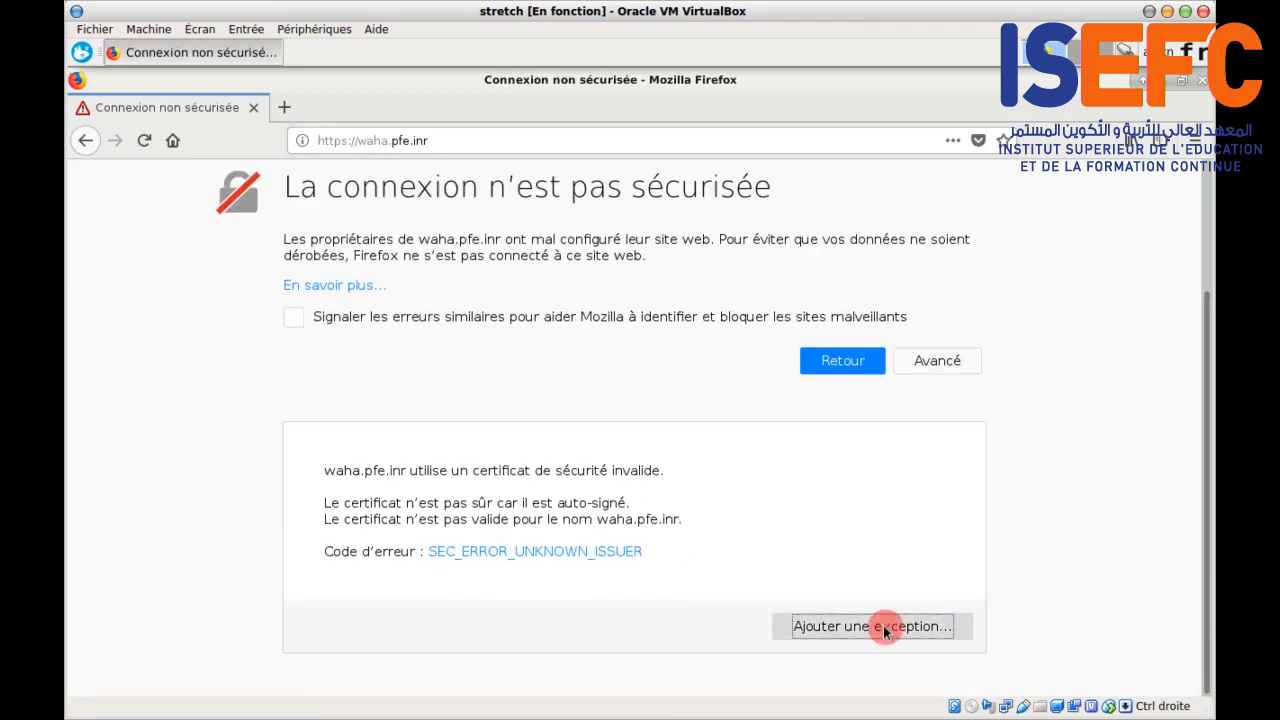
pyautogui.click(383, 543)
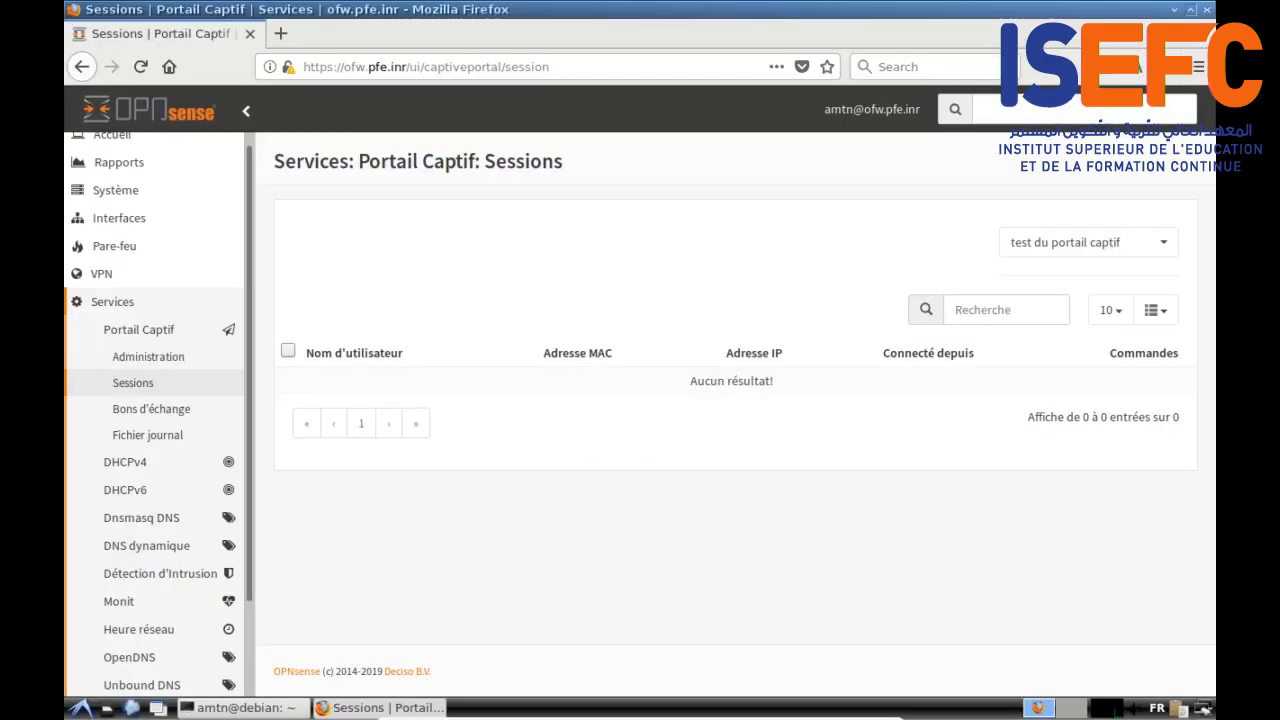
# Step: Show OPNsense's LABS firewall rules and leave the client with only an empty new tab
pyautogui.click(110, 305)
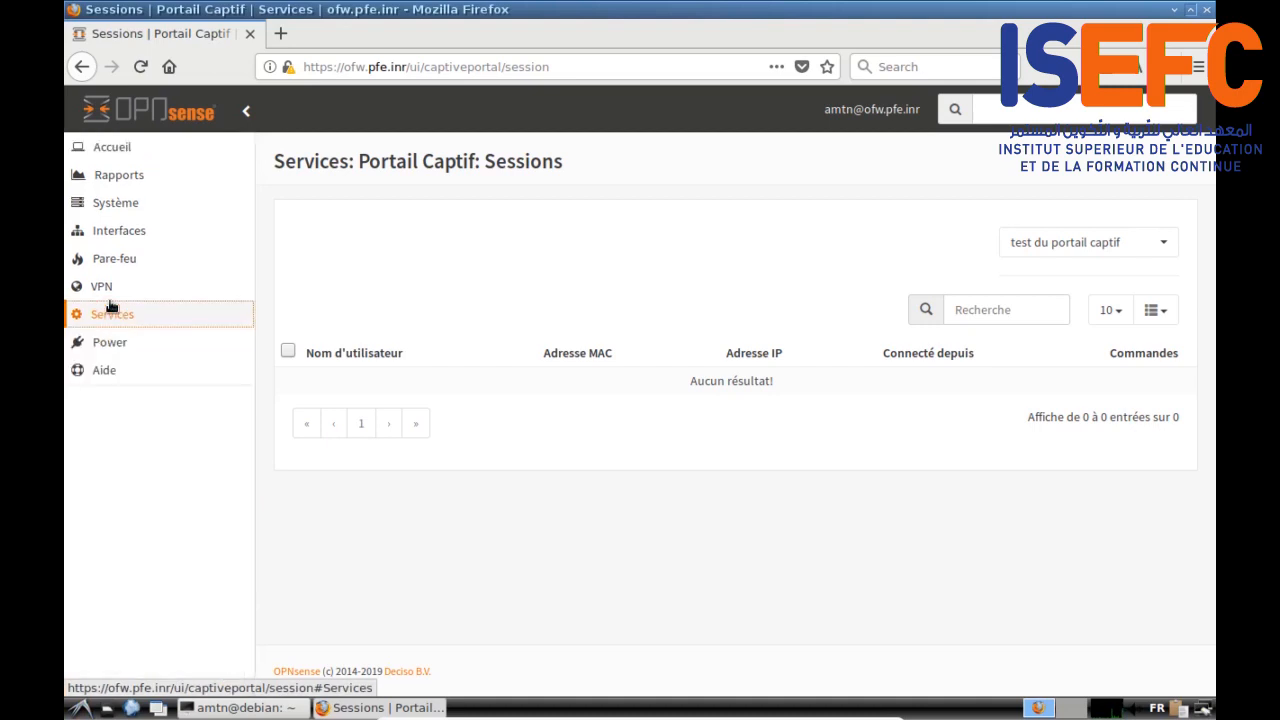
pyautogui.click(108, 258)
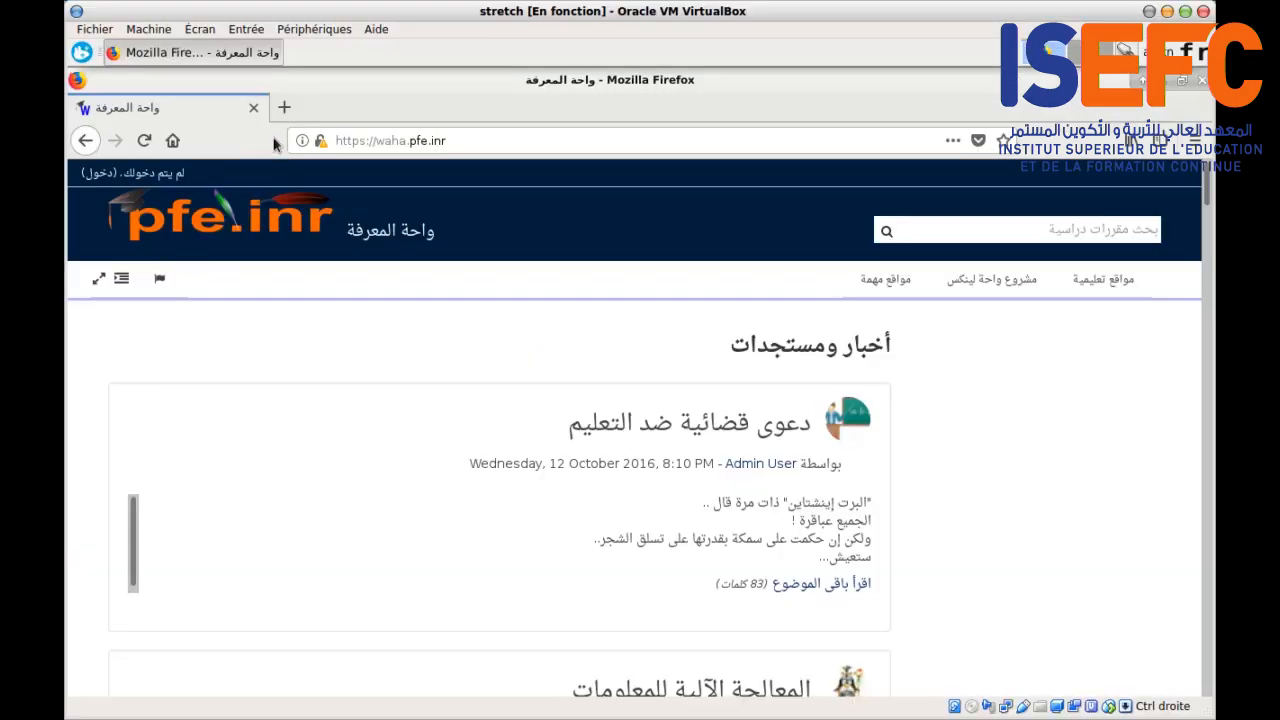
pyautogui.click(284, 107)
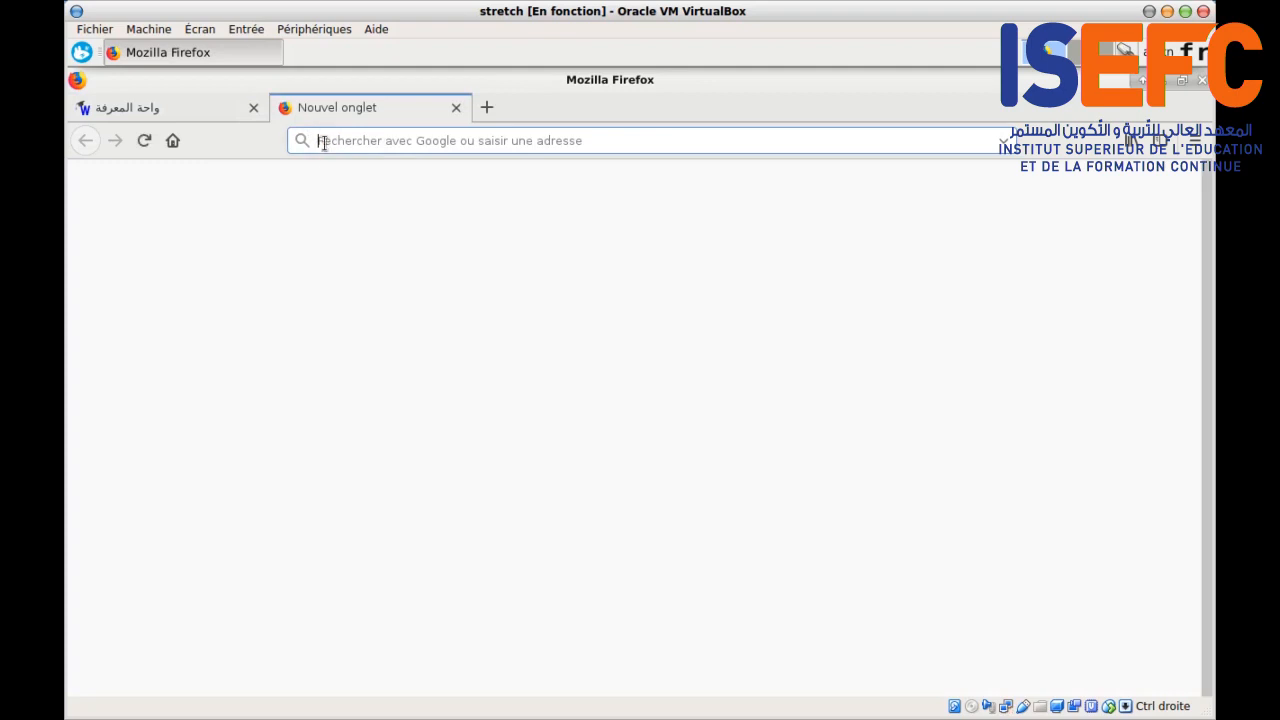
pyautogui.click(194, 112)
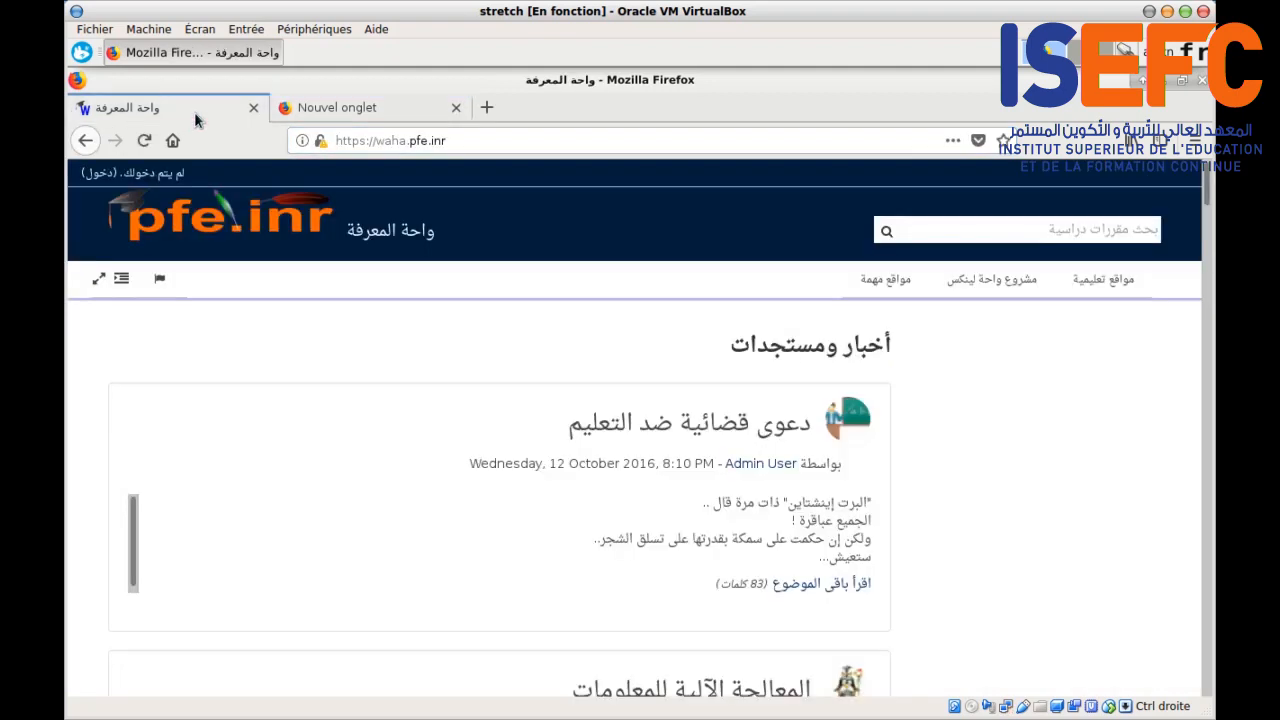
pyautogui.click(253, 107)
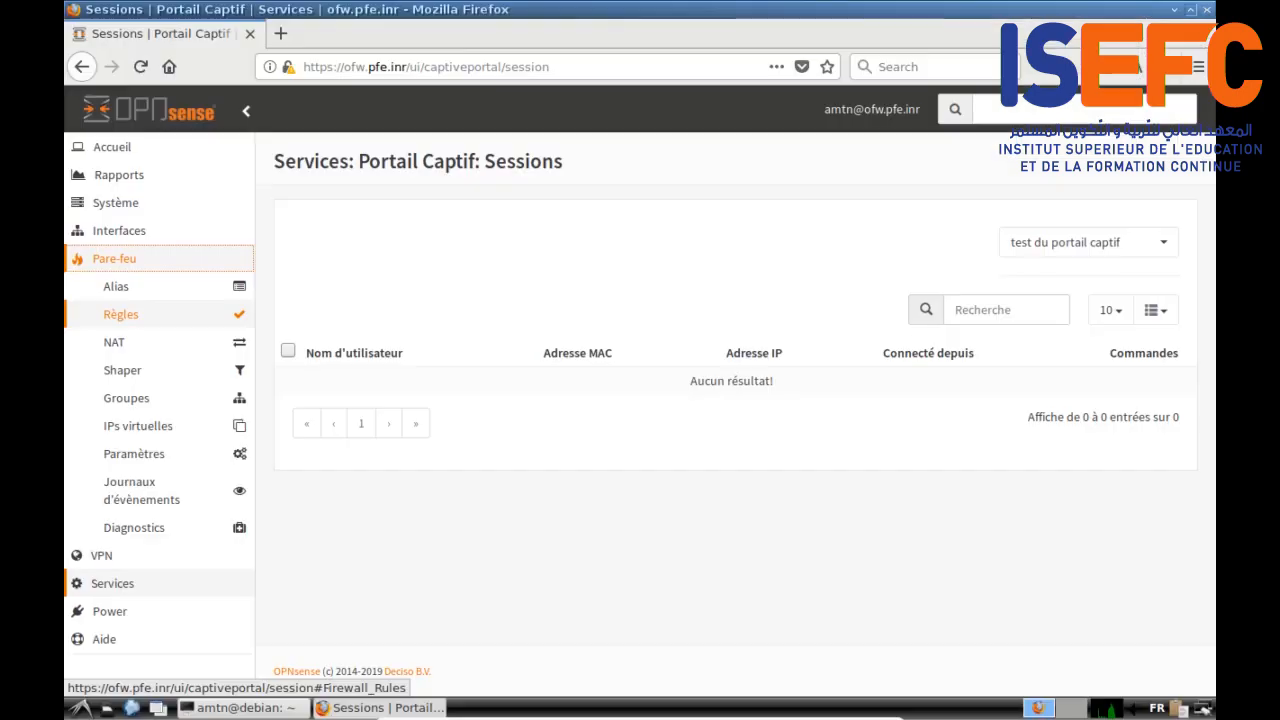
pyautogui.click(145, 316)
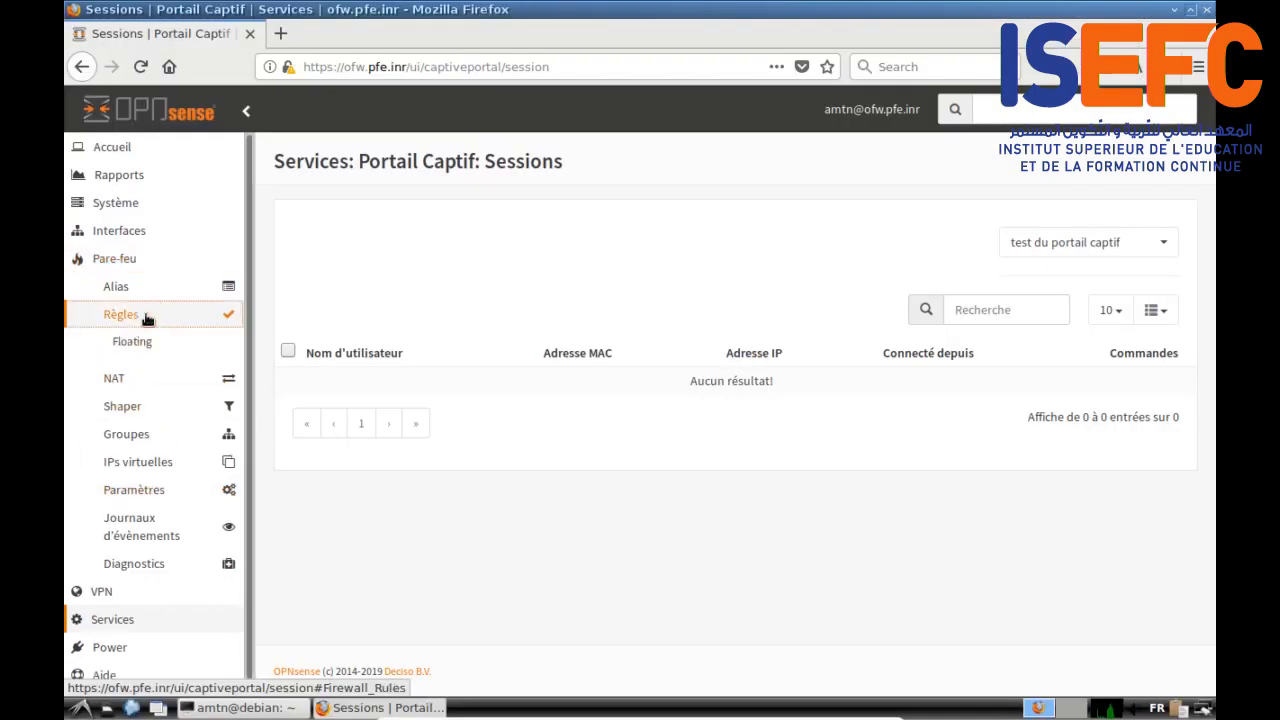
pyautogui.click(138, 420)
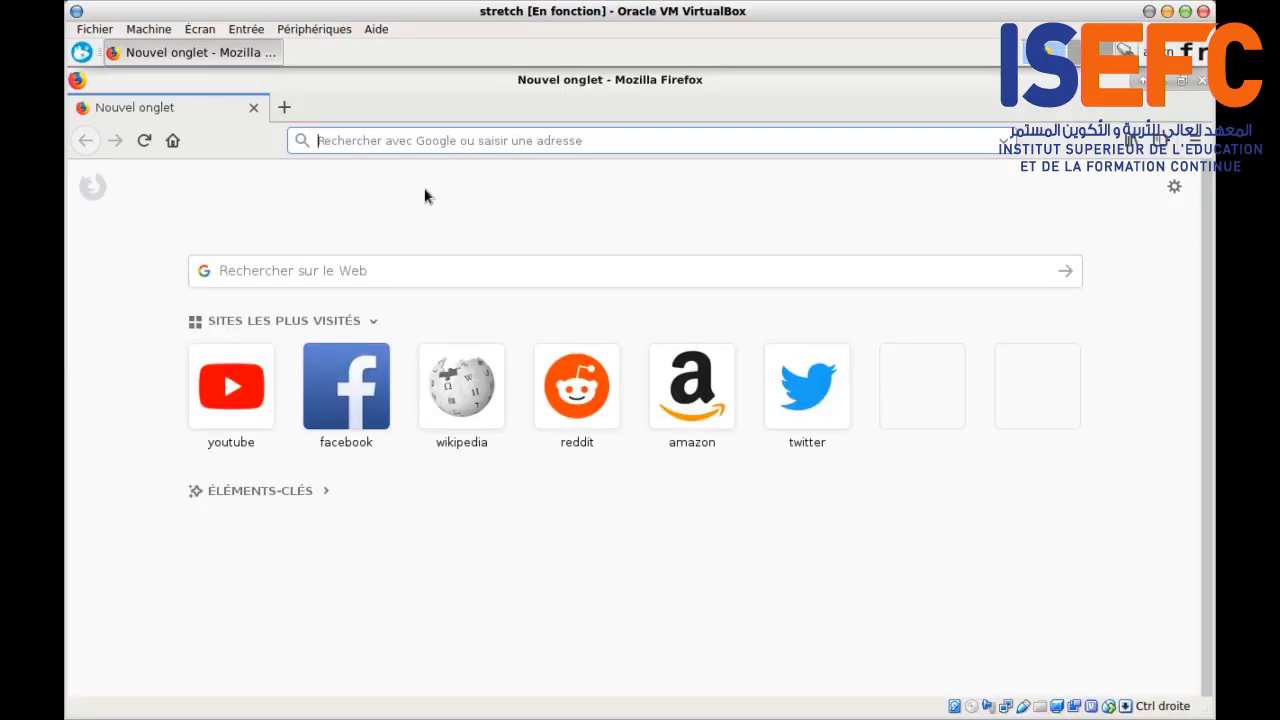
pyautogui.click(333, 141)
# Step: Load ofw.pfe.inr and confirm a security exception for its self-signed certificate
pyautogui.write('o')
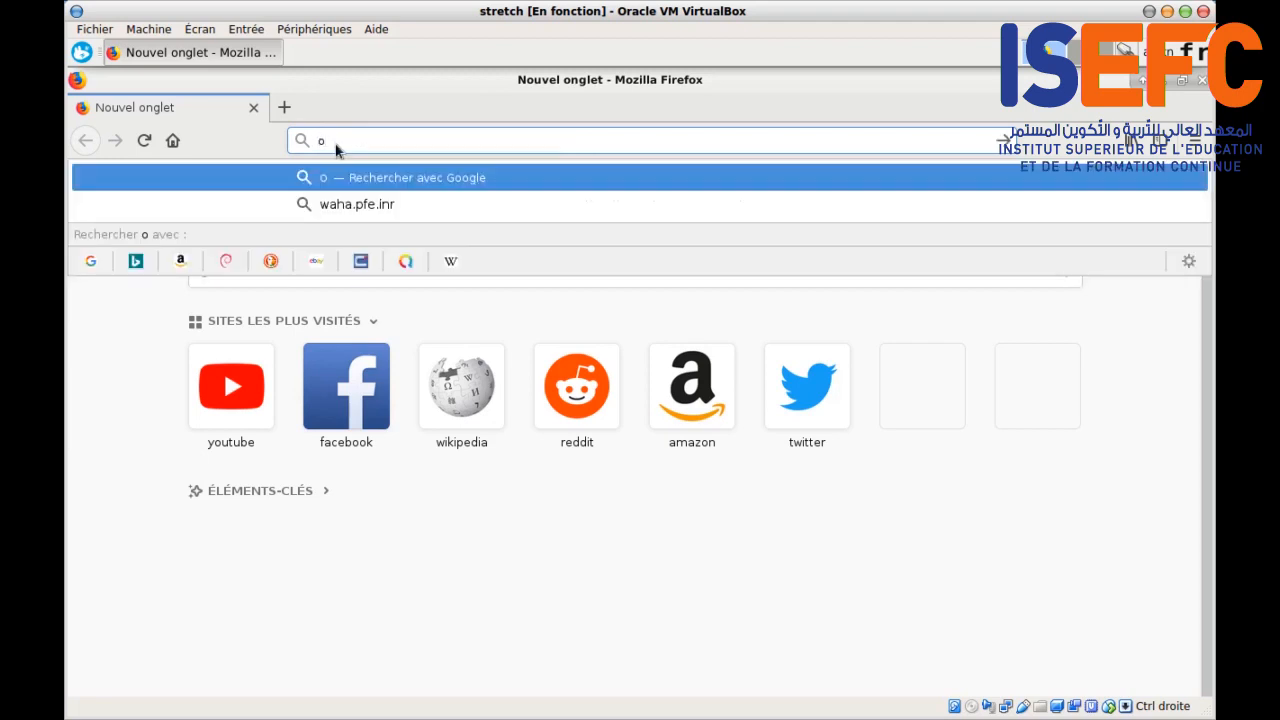
pyautogui.write('fw.pfe.inr')
pyautogui.press('Return')
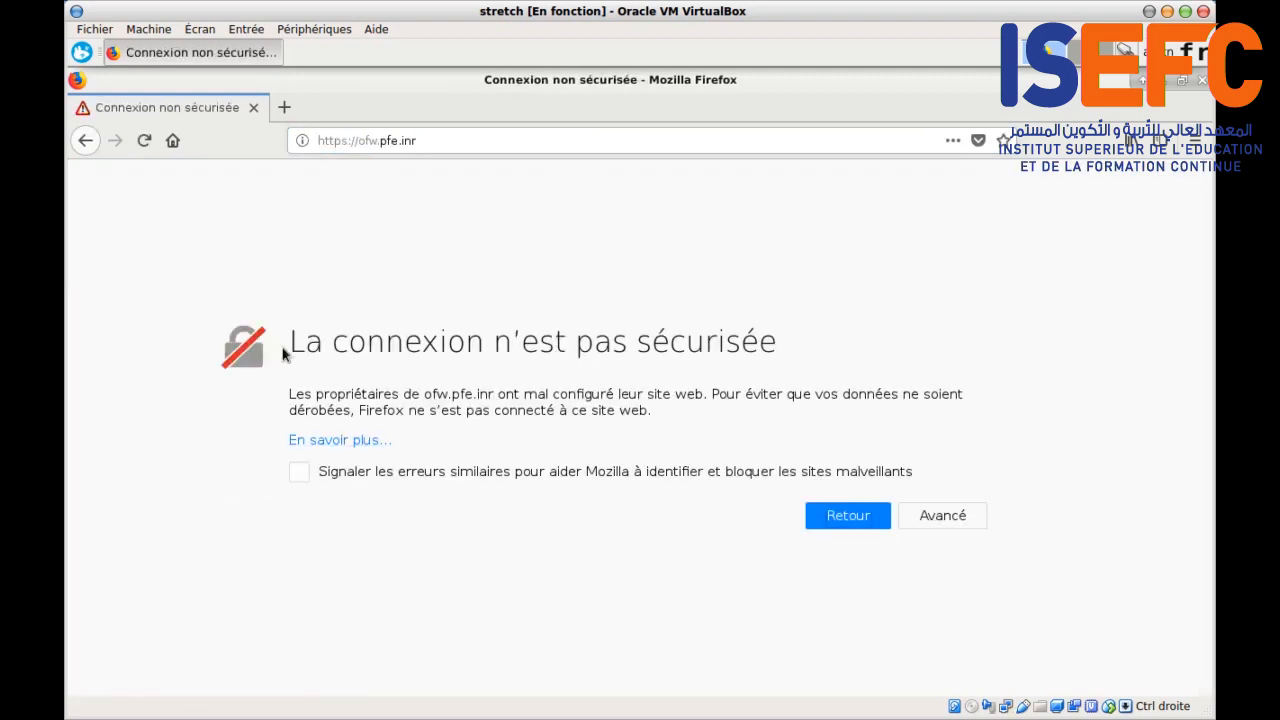
pyautogui.moveTo(290, 345); pyautogui.dragTo(776, 346)
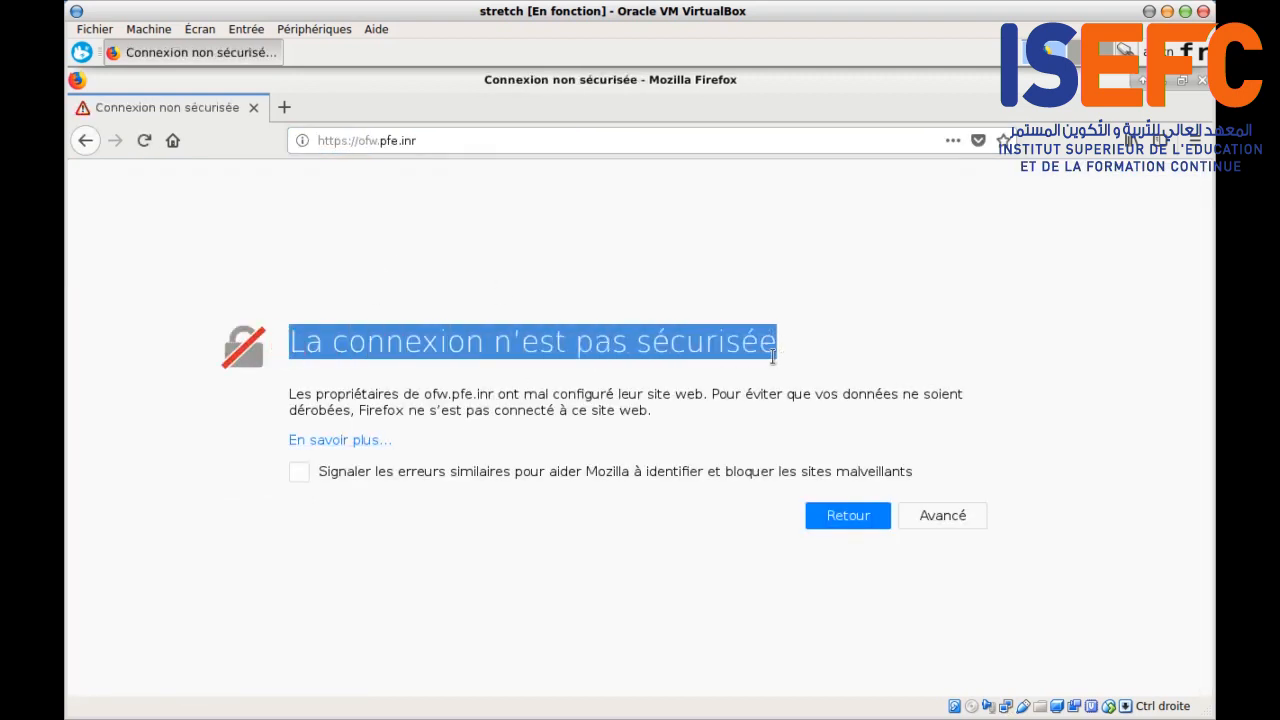
pyautogui.click(942, 516)
pyautogui.scroll(-3, 534, 486)
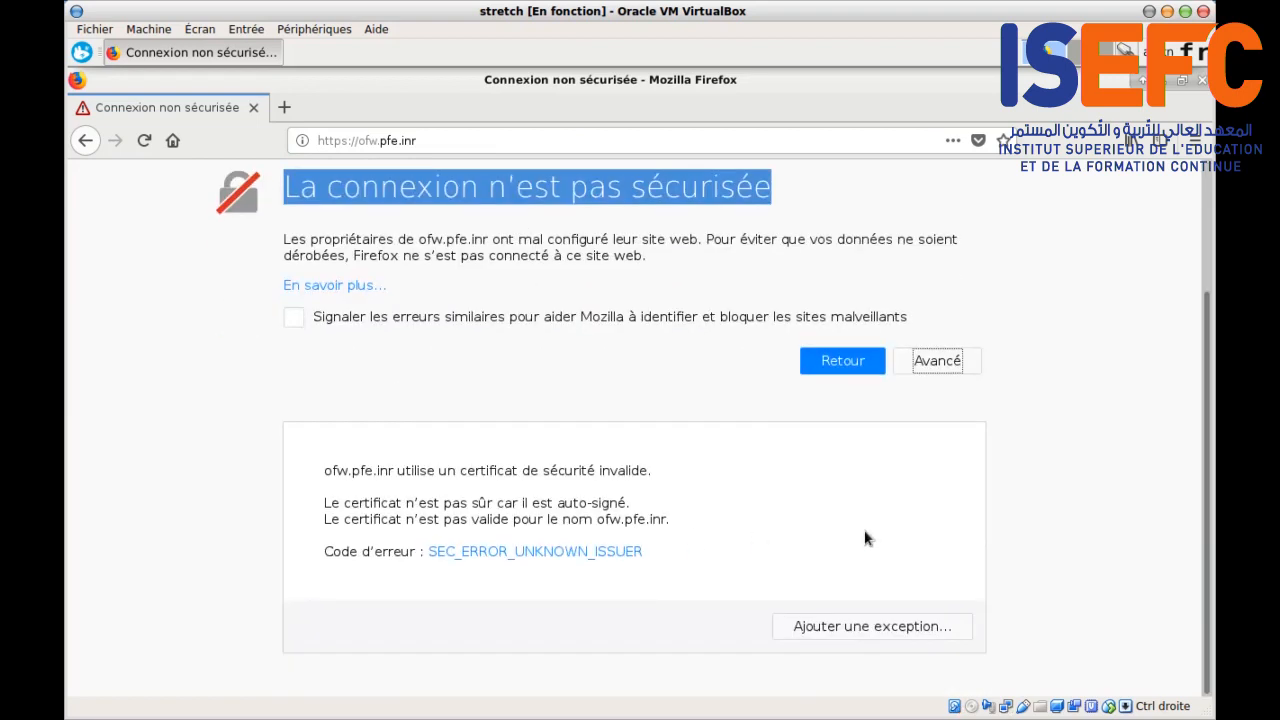
pyautogui.click(861, 625)
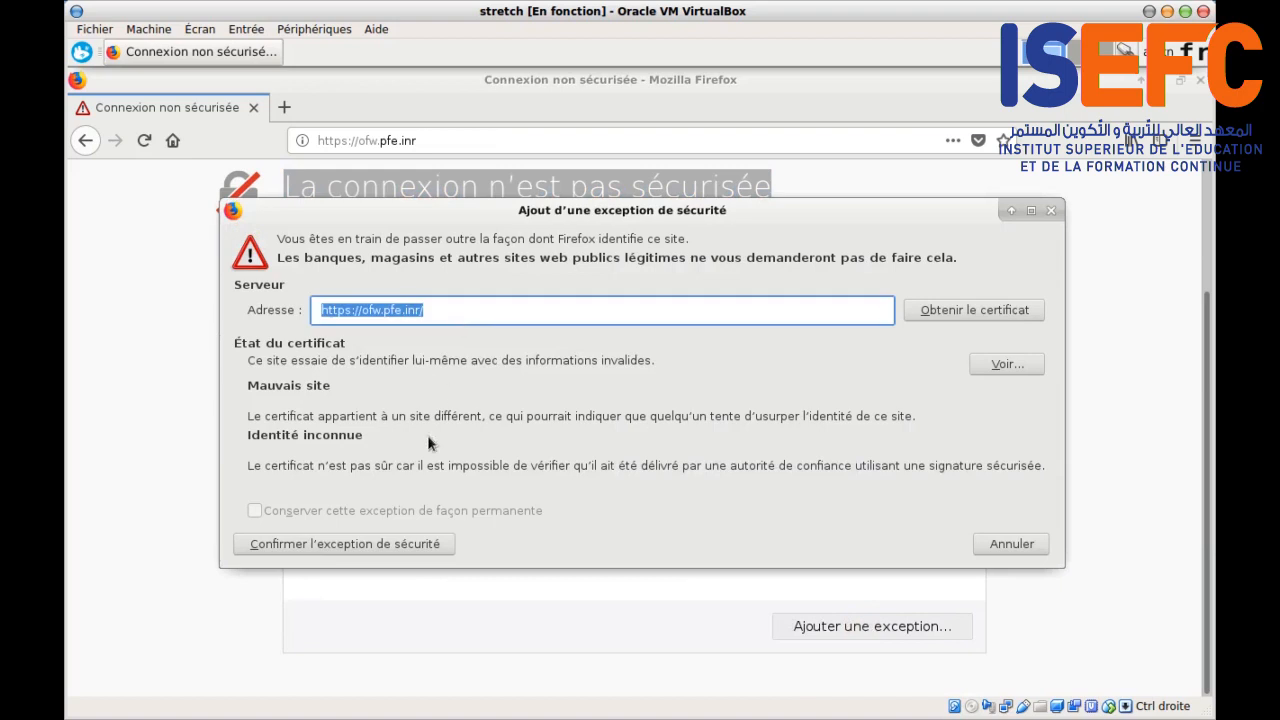
pyautogui.click(375, 546)
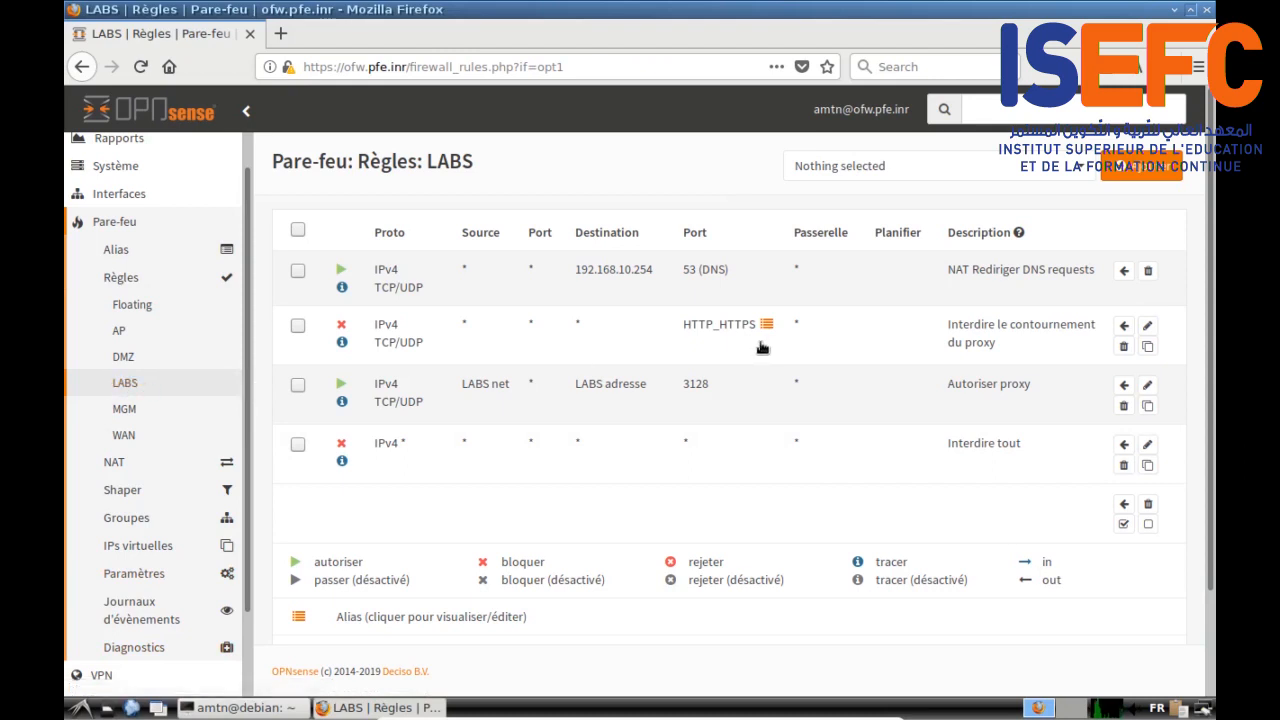
# Step: Open the Web Proxy's Forward Proxy access control list settings in OPNsense
pyautogui.click(246, 398)
pyautogui.moveTo(246, 398); pyautogui.dragTo(249, 514)
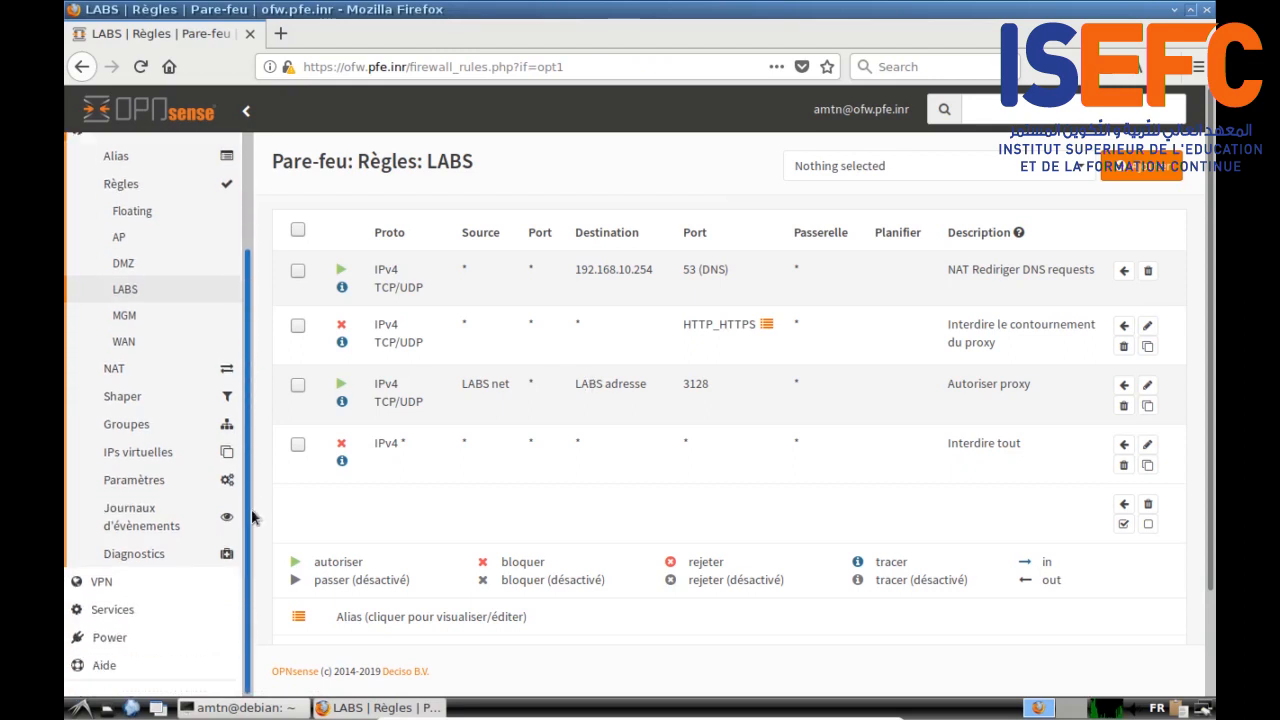
pyautogui.click(114, 609)
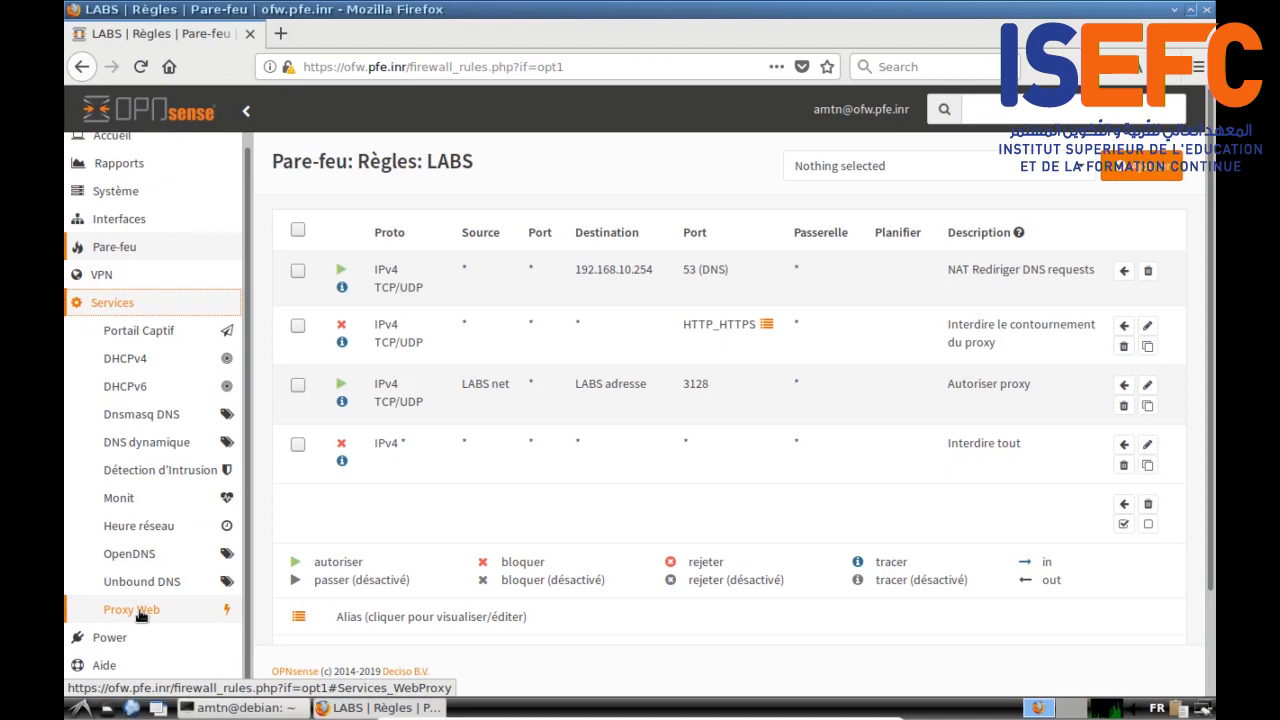
pyautogui.click(140, 612)
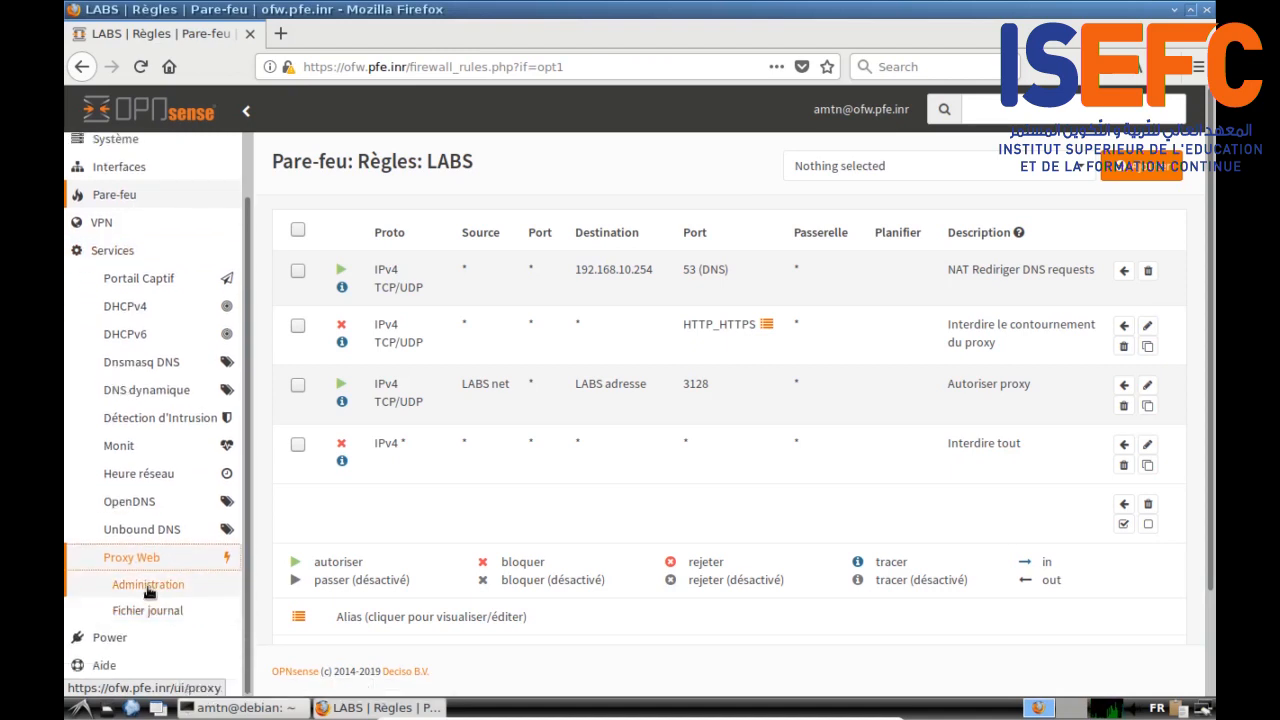
pyautogui.click(148, 590)
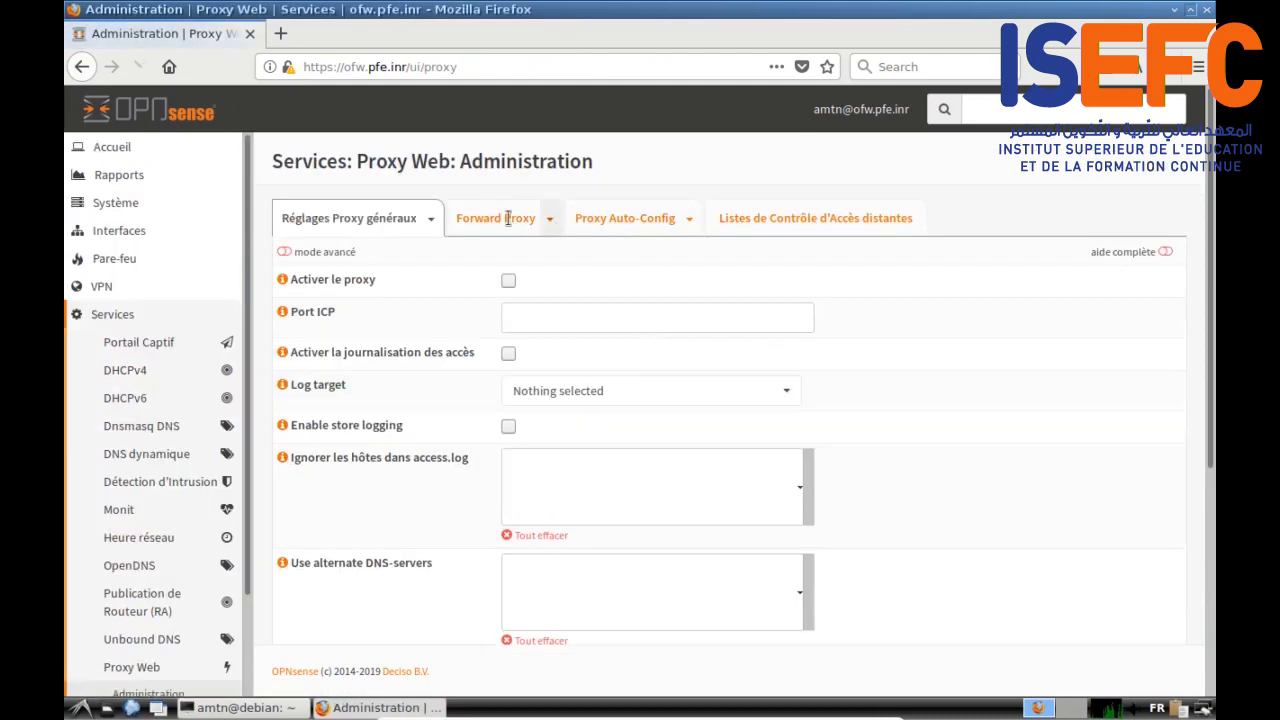
pyautogui.scroll(-5, 508, 220)
pyautogui.scroll(5, 984, 350)
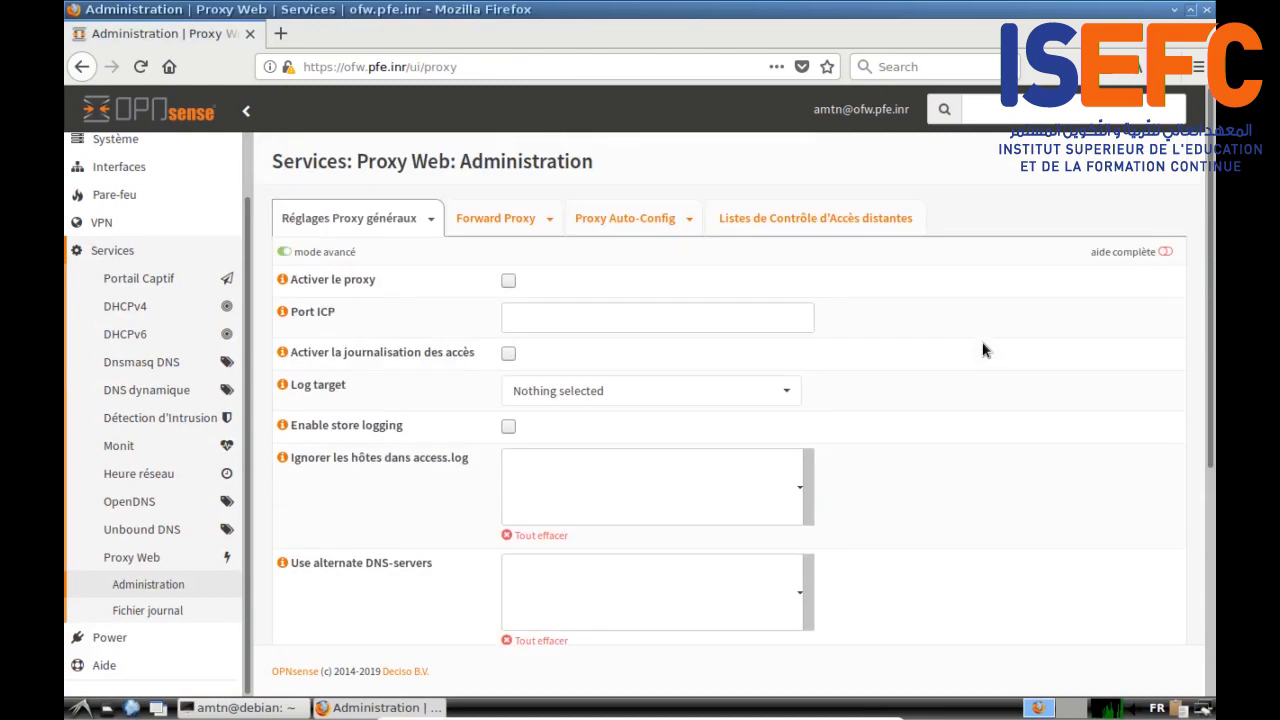
pyautogui.click(503, 220)
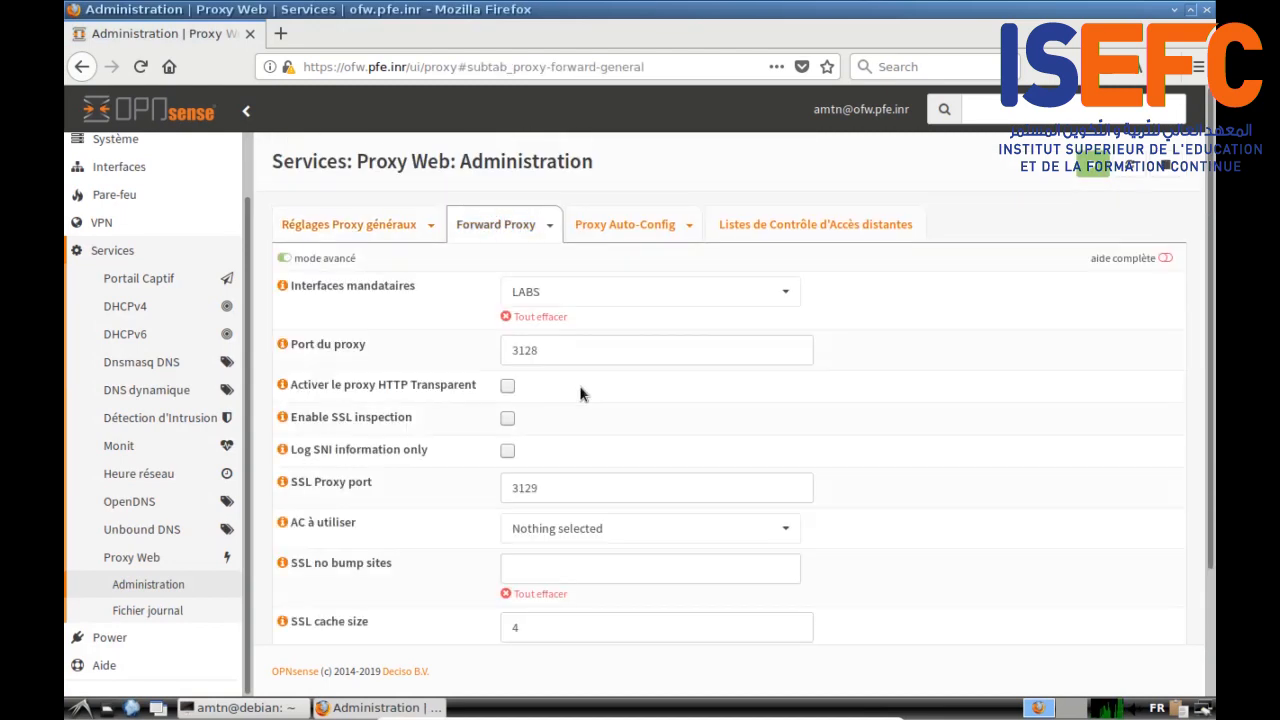
pyautogui.click(551, 228)
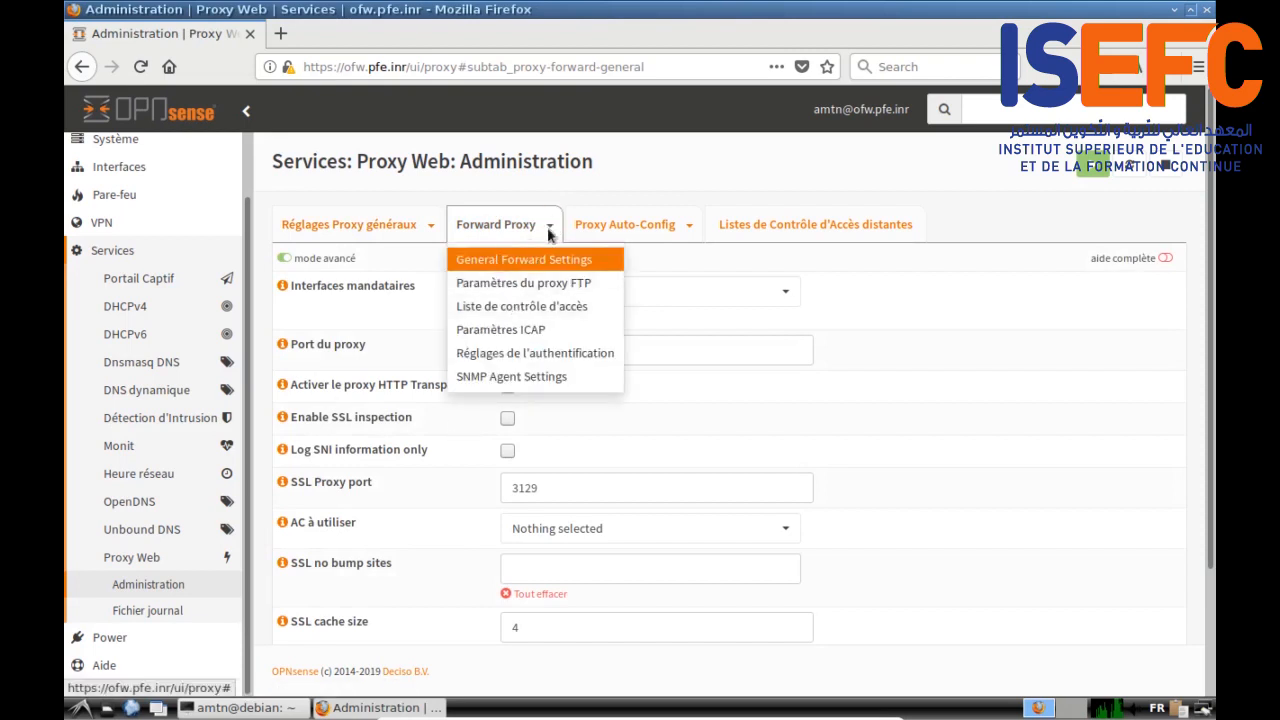
pyautogui.click(501, 313)
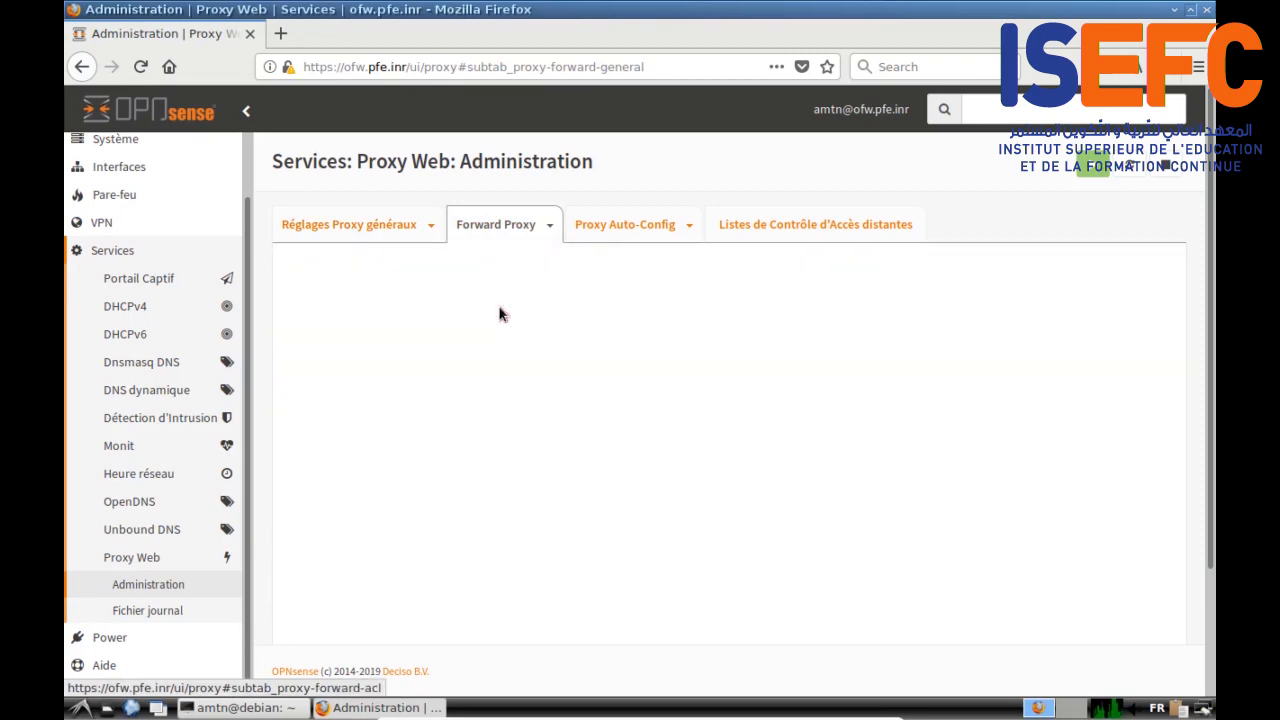
# Step: Add ofw.pfe.inr to the Liste noire blacklist and apply
pyautogui.scroll(-2, 867, 425)
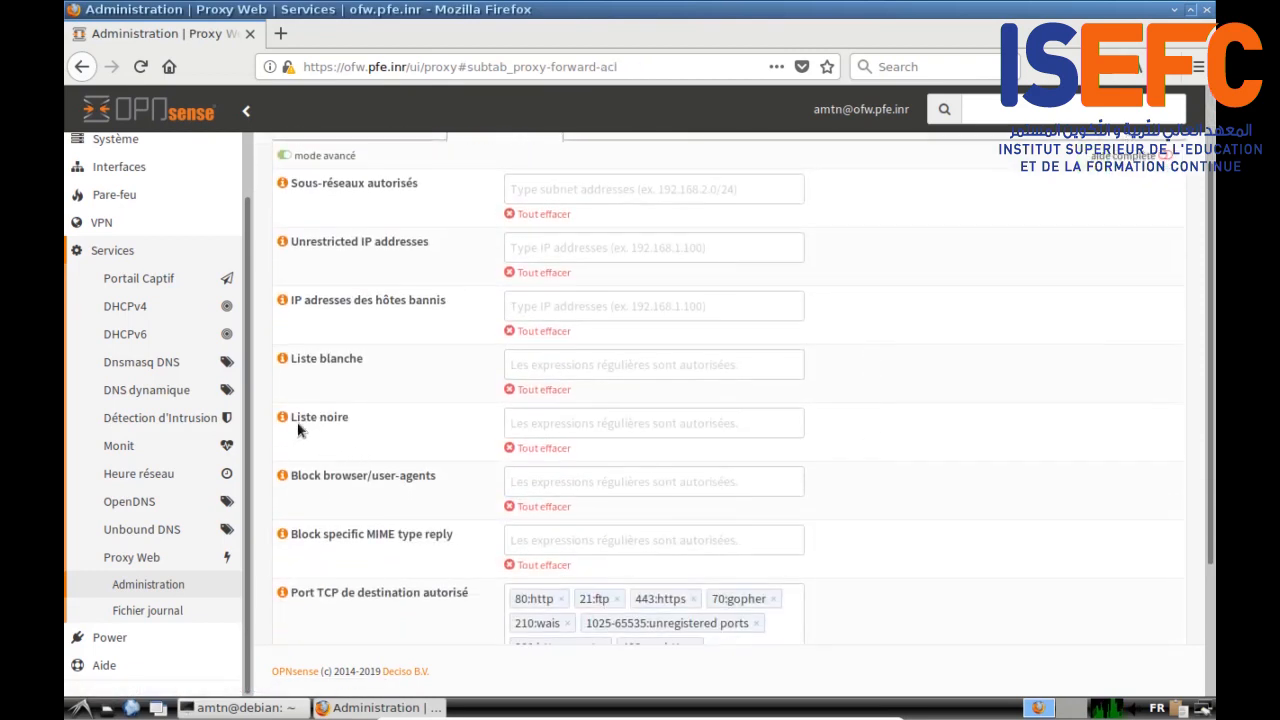
pyautogui.moveTo(288, 417); pyautogui.dragTo(357, 423)
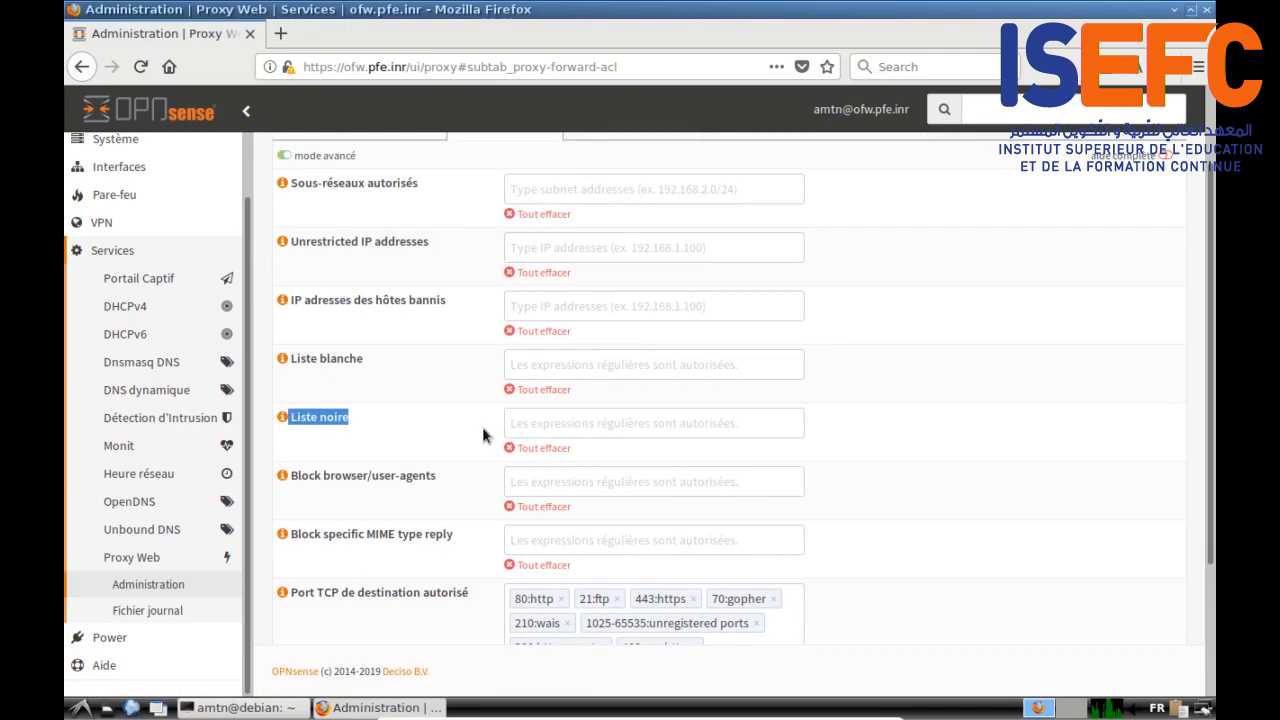
pyautogui.scroll(-3, 949, 453)
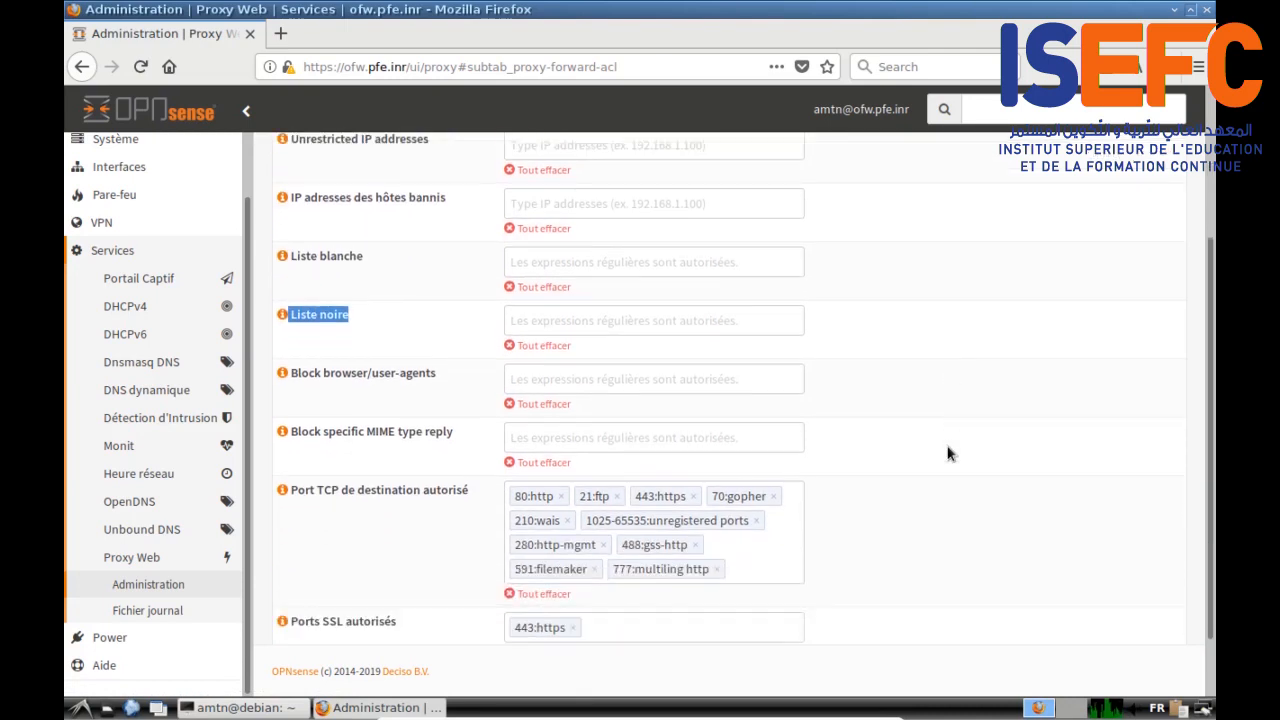
pyautogui.click(523, 243)
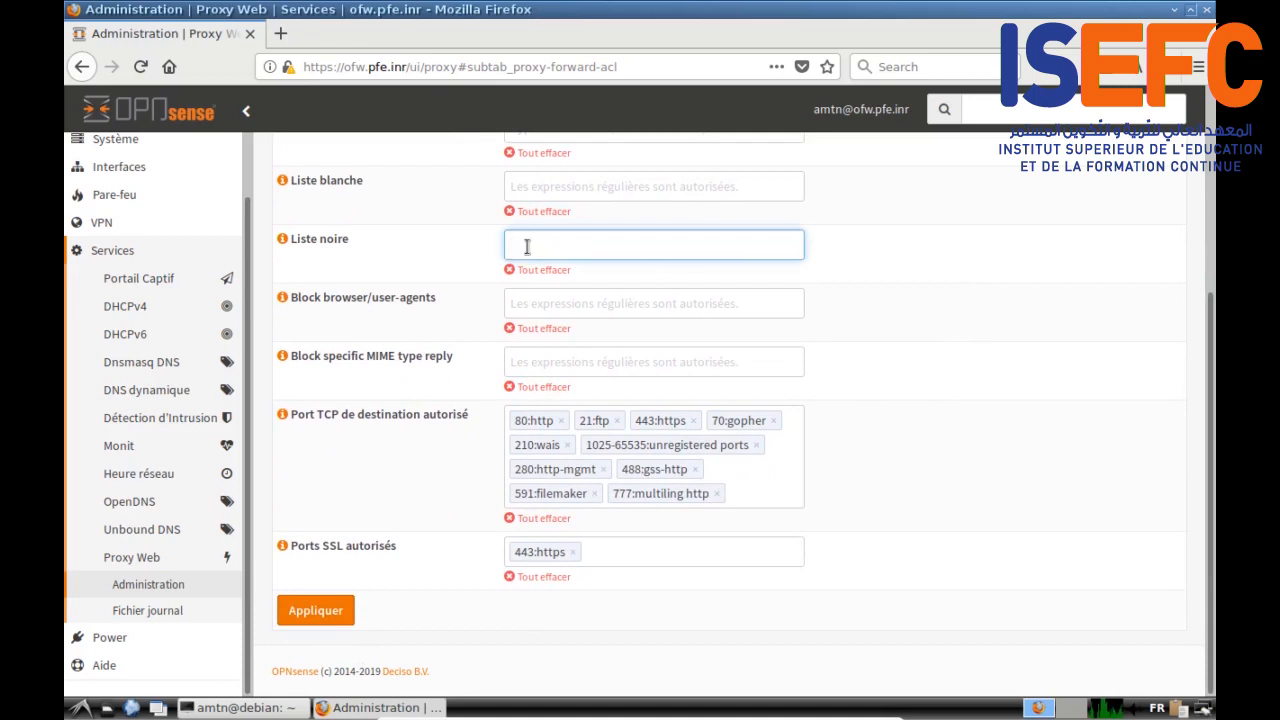
pyautogui.write('ofw.pfe.inr')
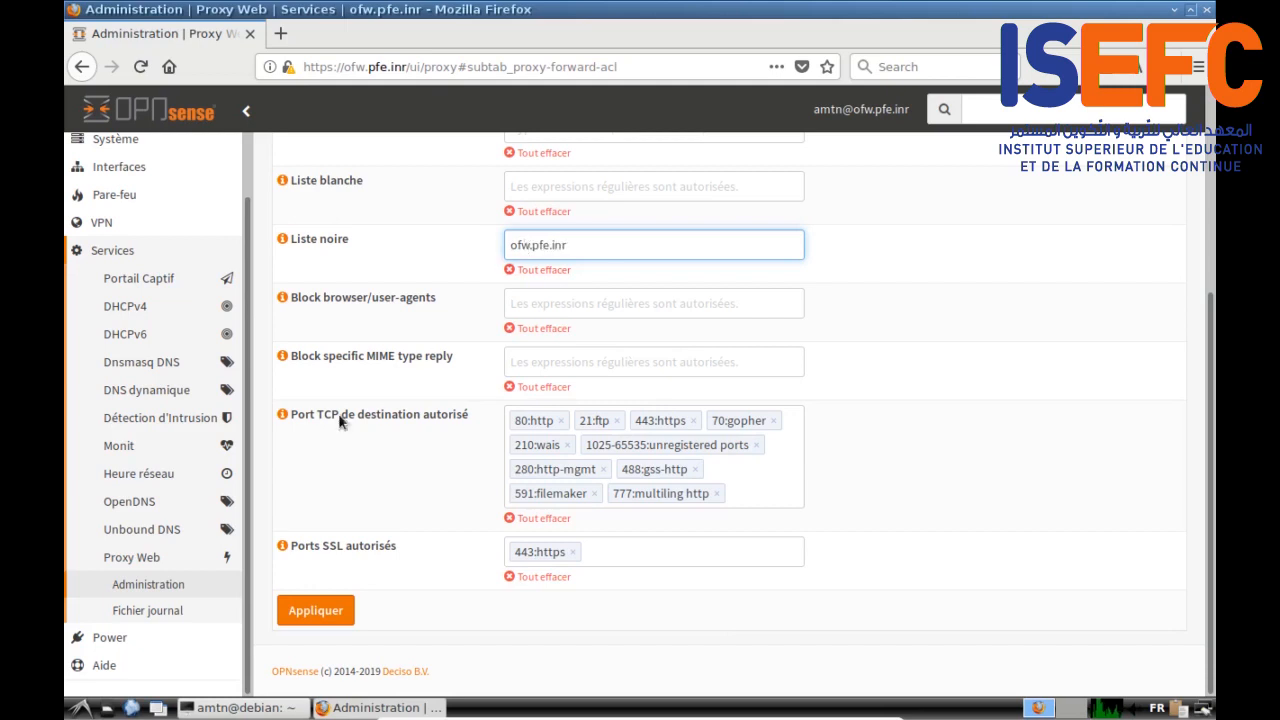
pyautogui.click(330, 610)
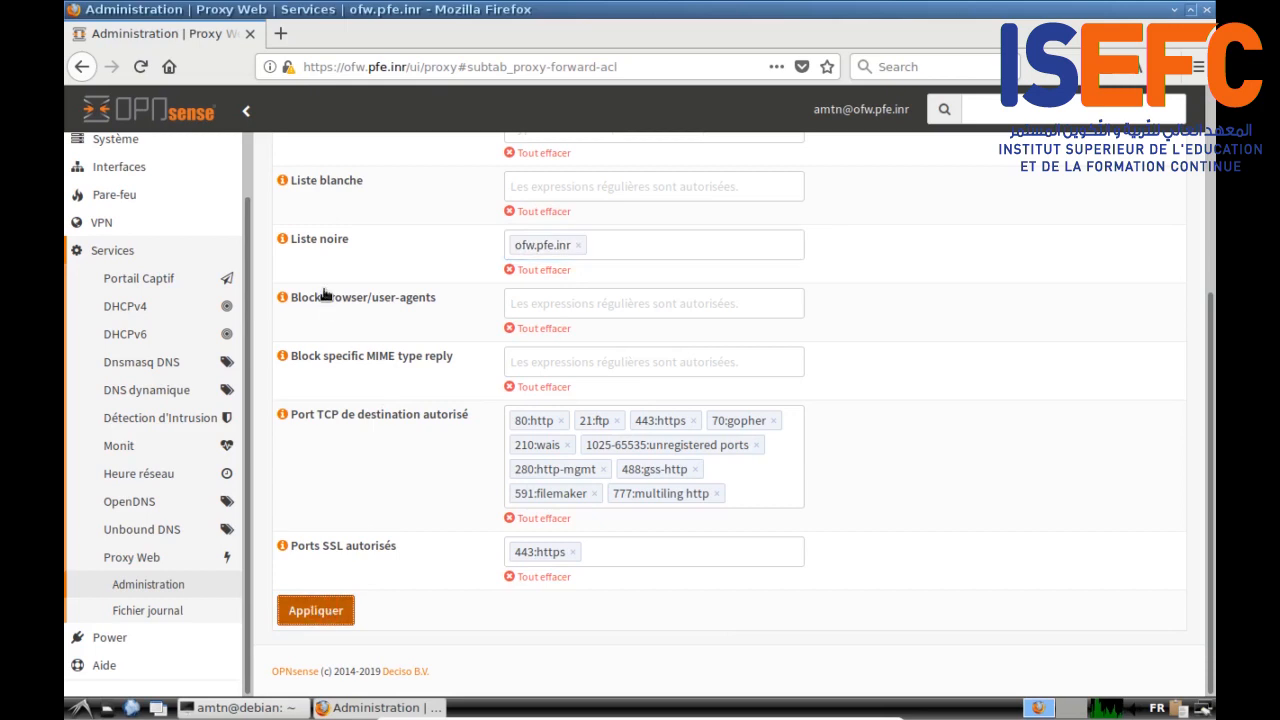
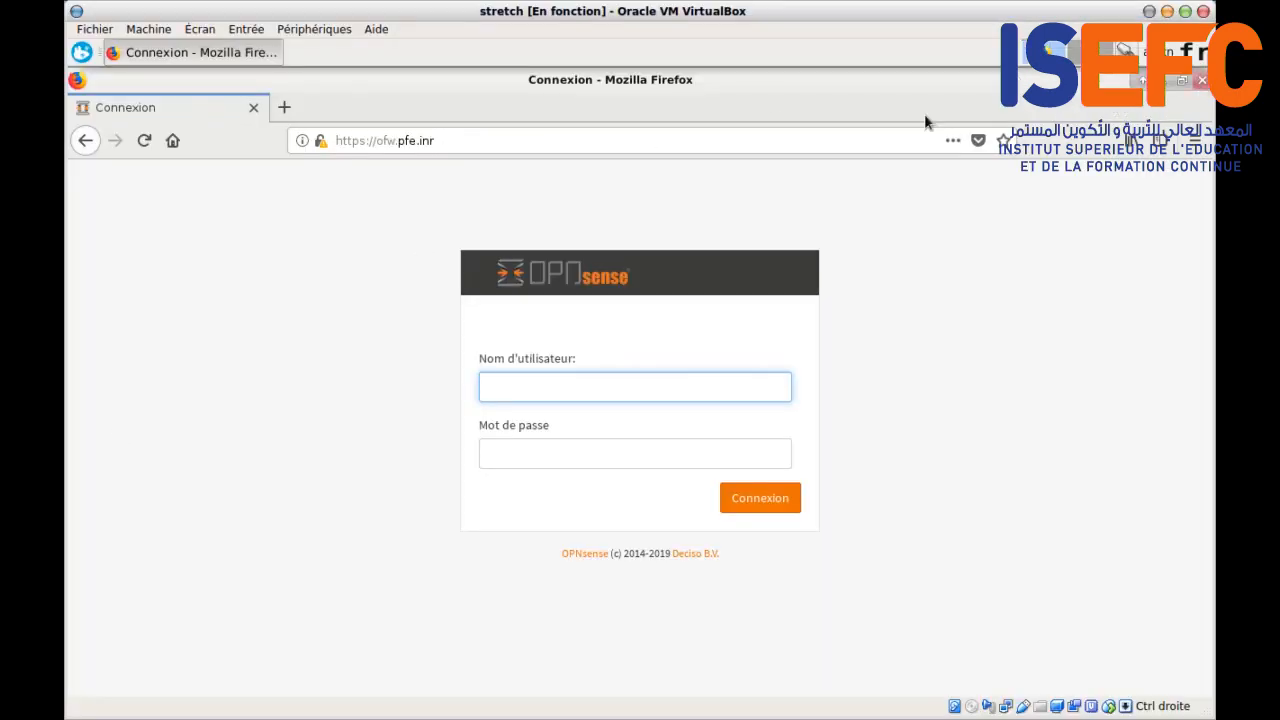
# Step: Restart Firefox on the client and confirm ofw.pfe.inr is in the Liste noire blacklist
pyautogui.click(1202, 80)
pyautogui.click(81, 52)
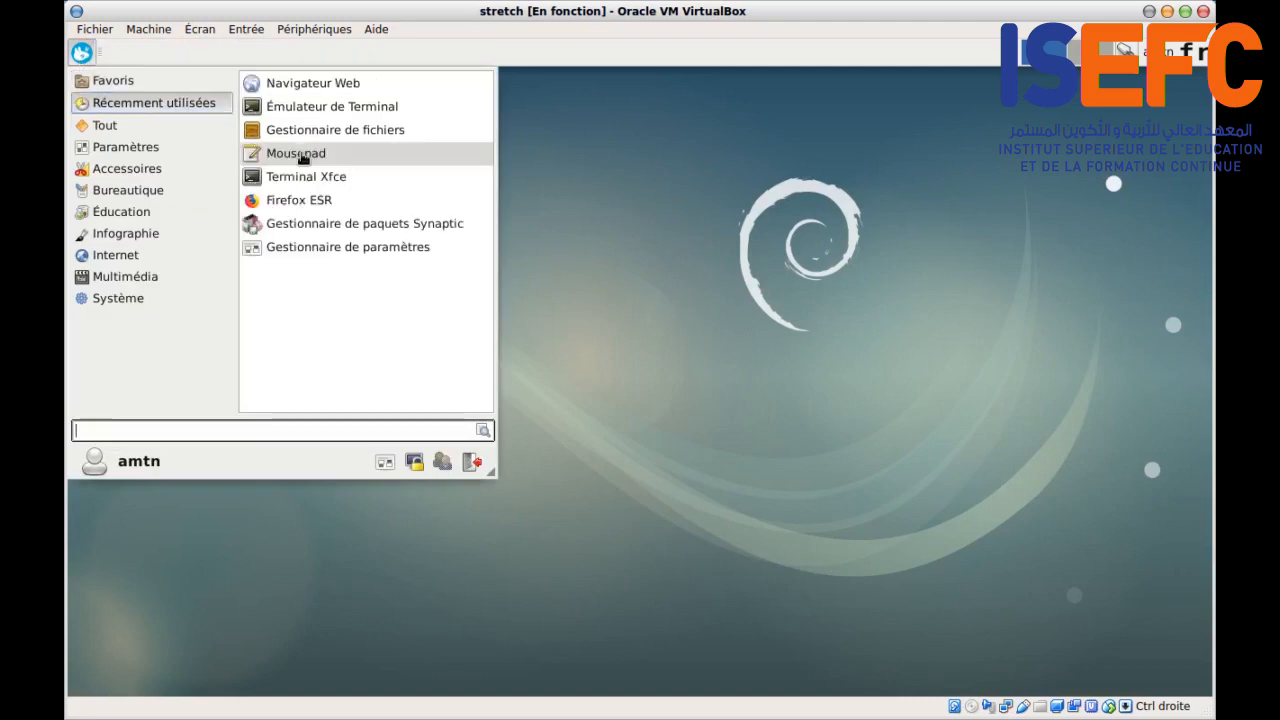
pyautogui.click(303, 84)
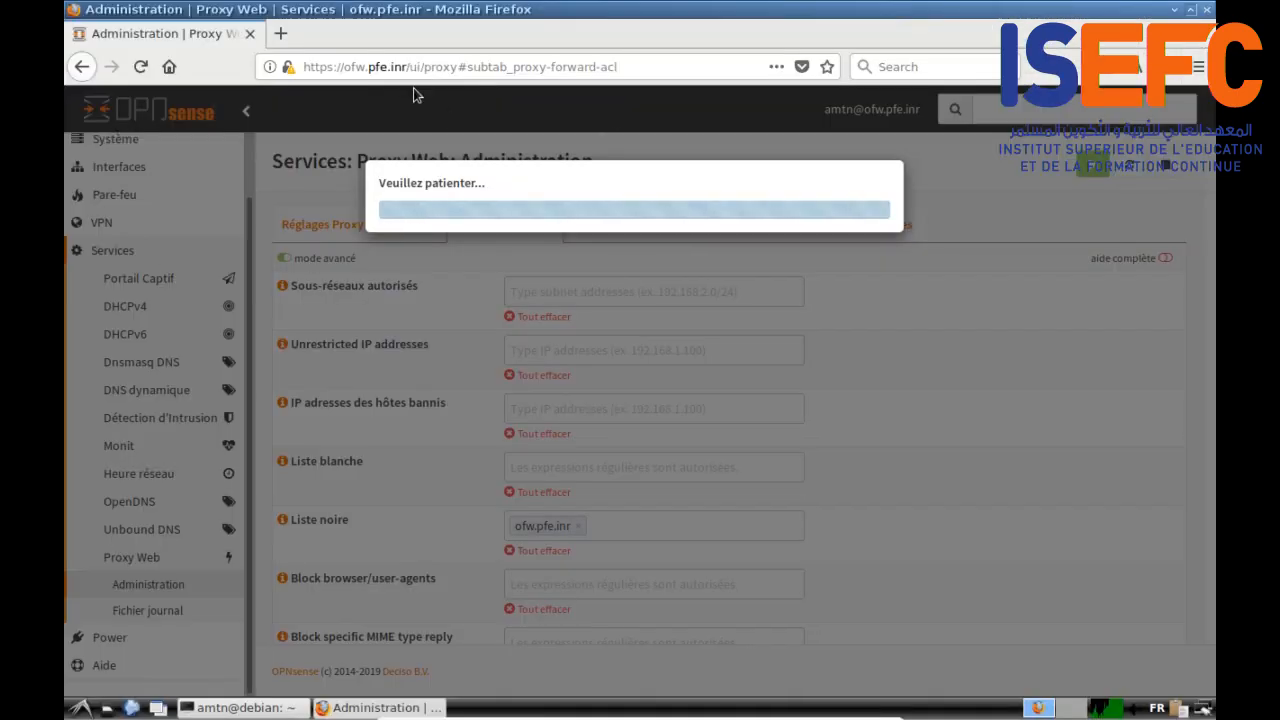
pyautogui.moveTo(409, 66); pyautogui.dragTo(503, 166)
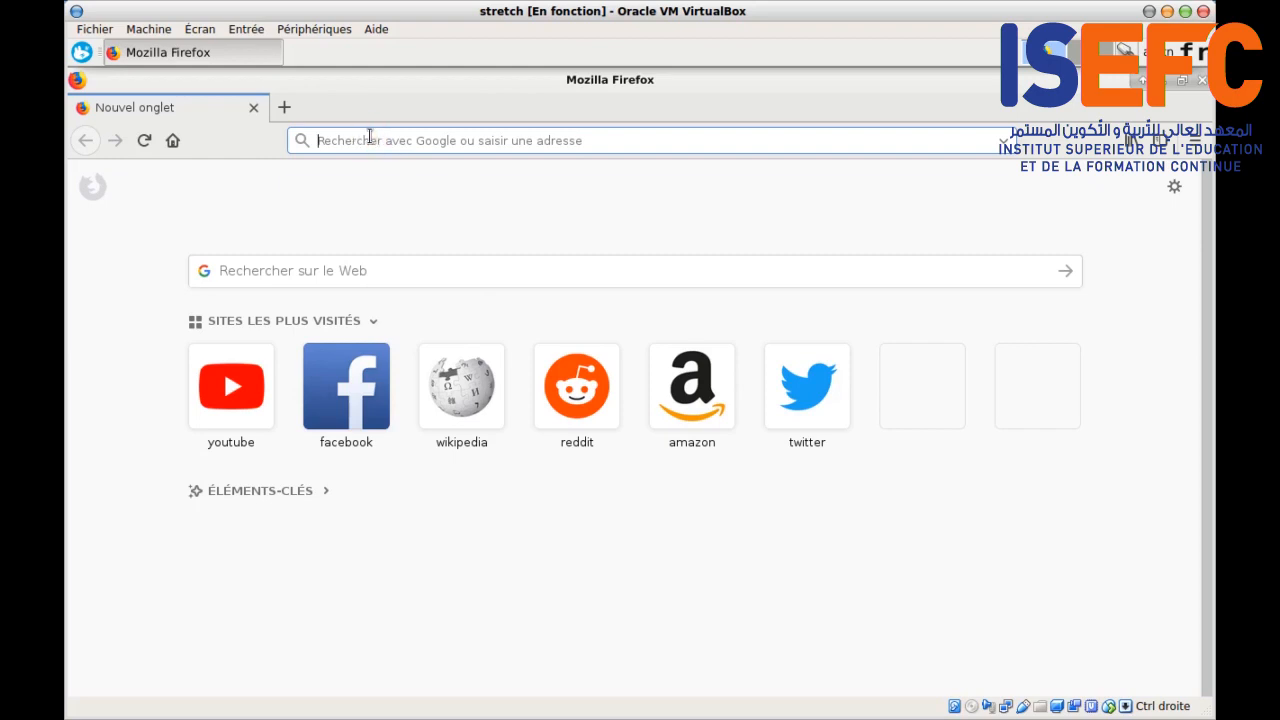
# Step: Load ofw.pfe.inr over http and confirm the proxy's access-denied page appears
pyautogui.write('ofw')
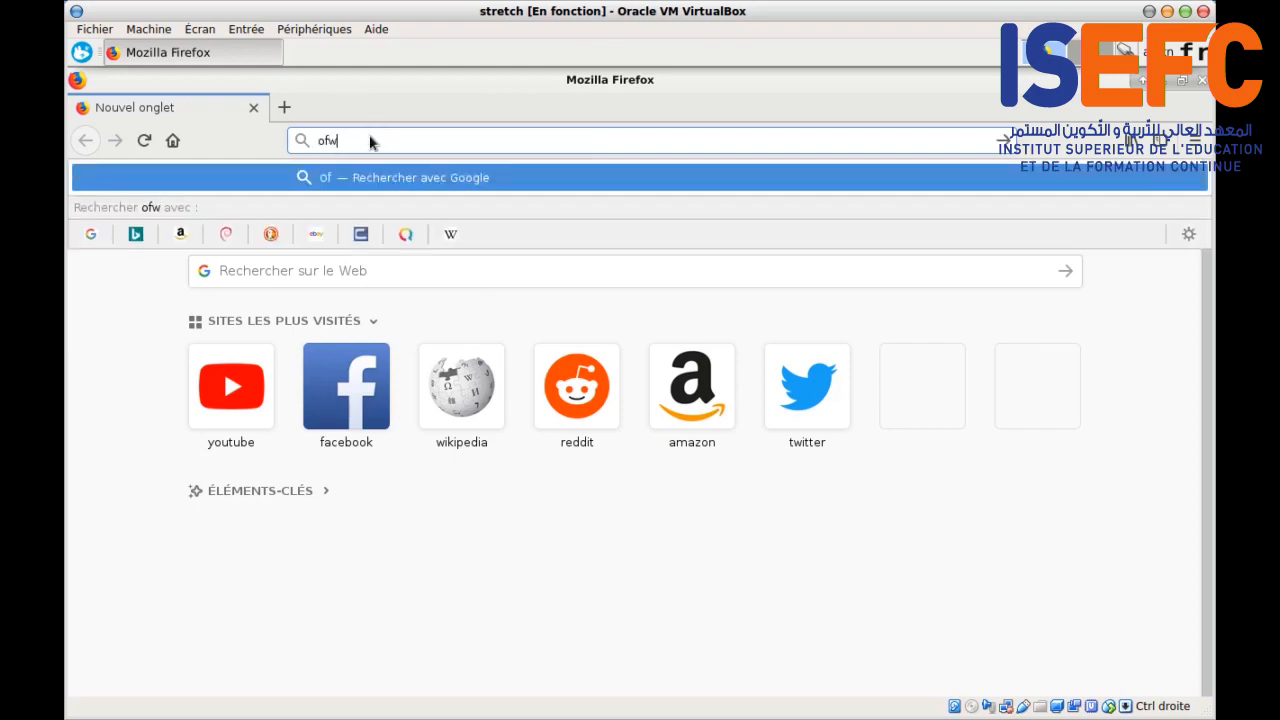
pyautogui.write('.pfe')
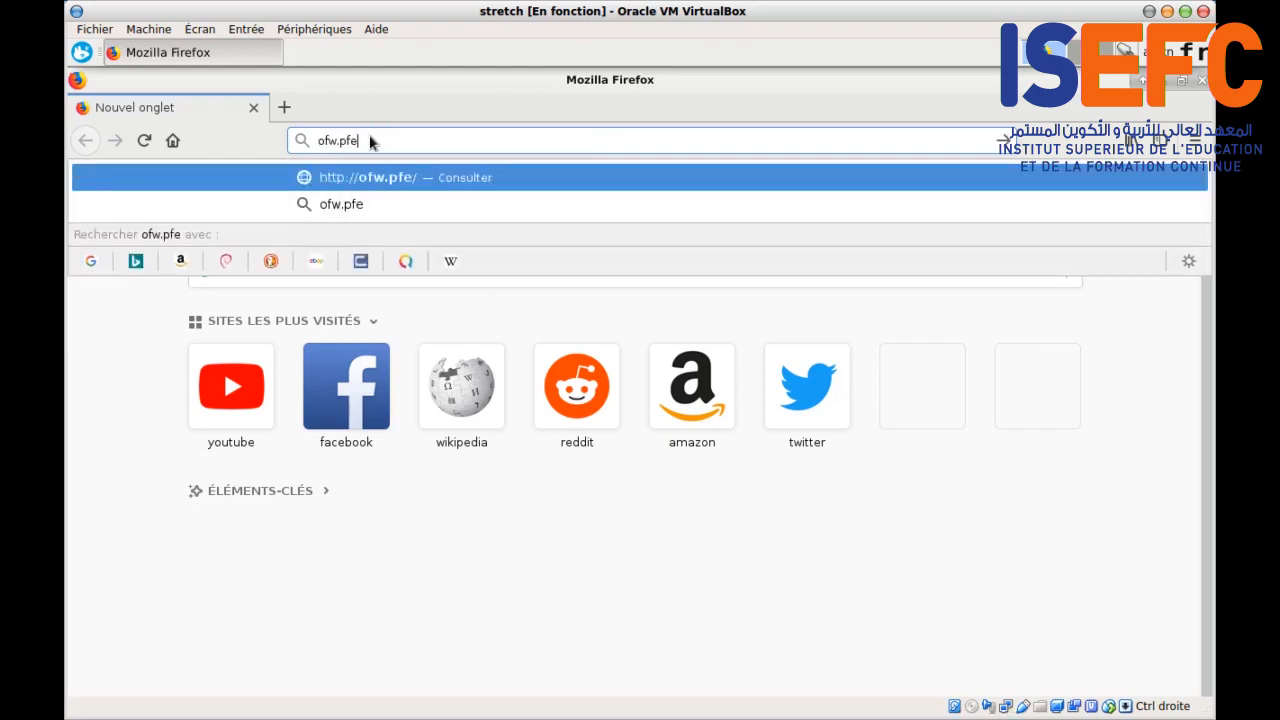
pyautogui.write('.inr')
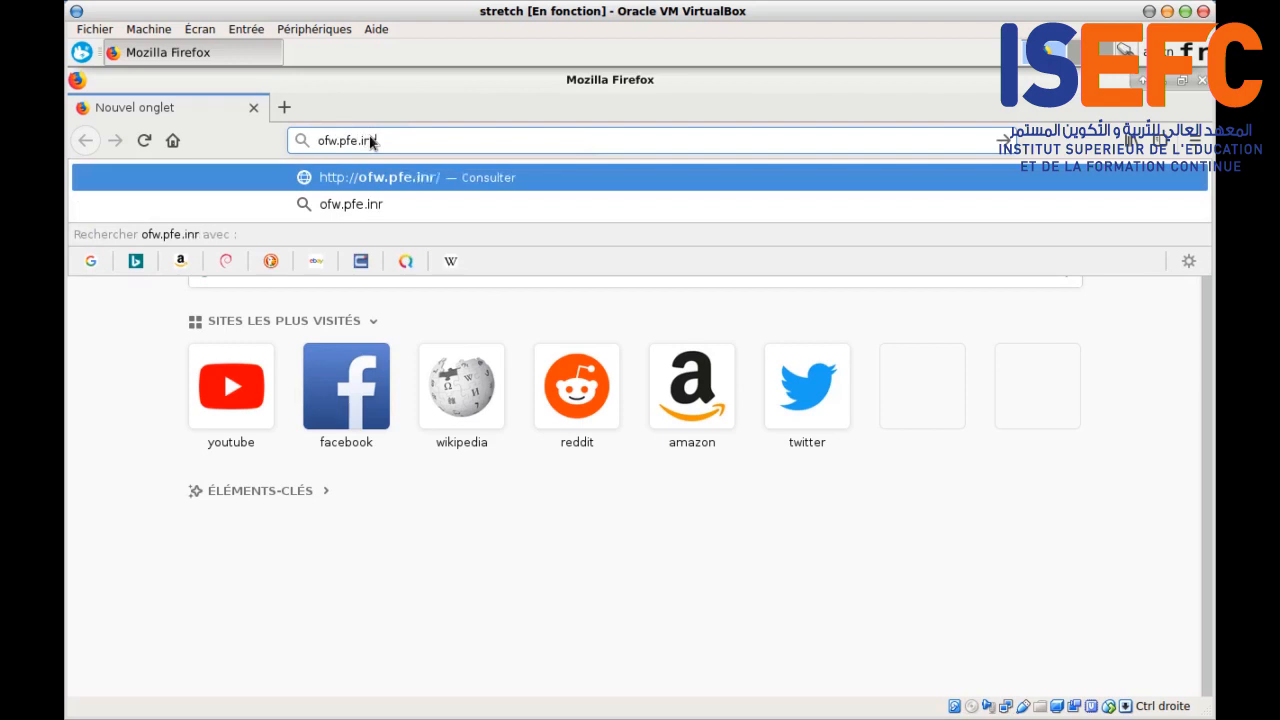
pyautogui.press('Return')
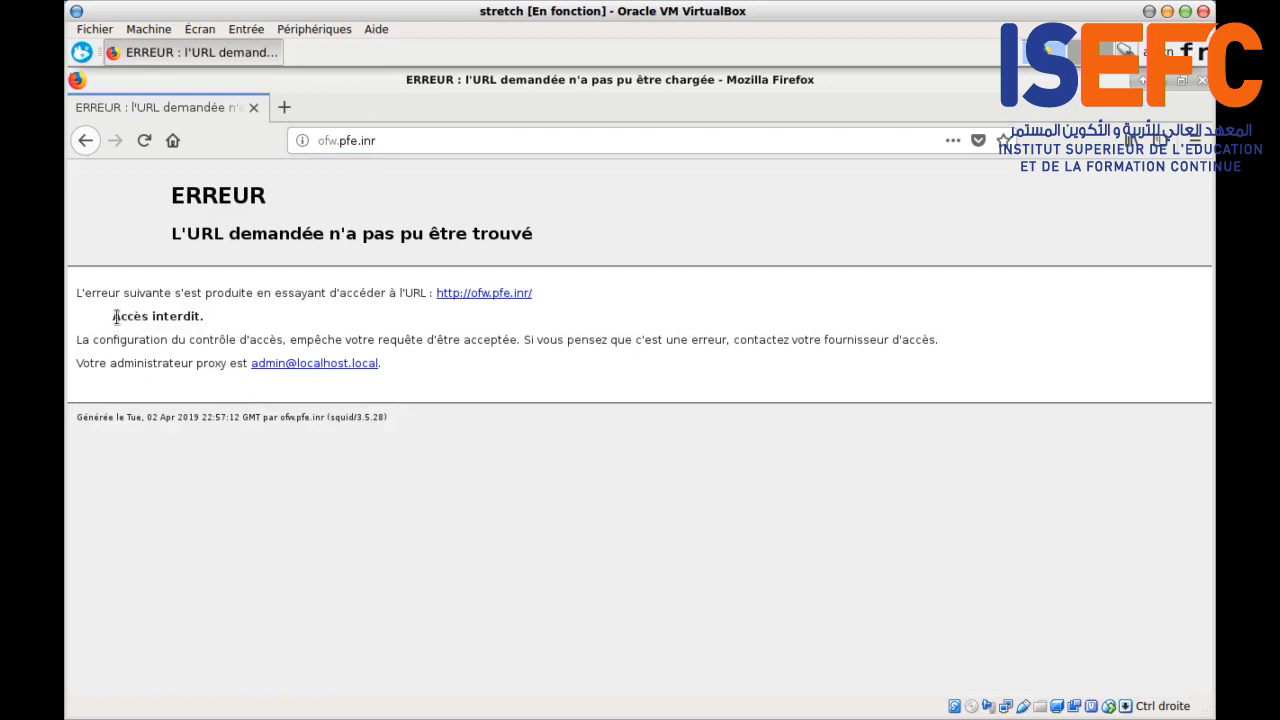
pyautogui.moveTo(114, 315); pyautogui.dragTo(209, 317)
pyautogui.click(319, 141)
pyautogui.write('https')
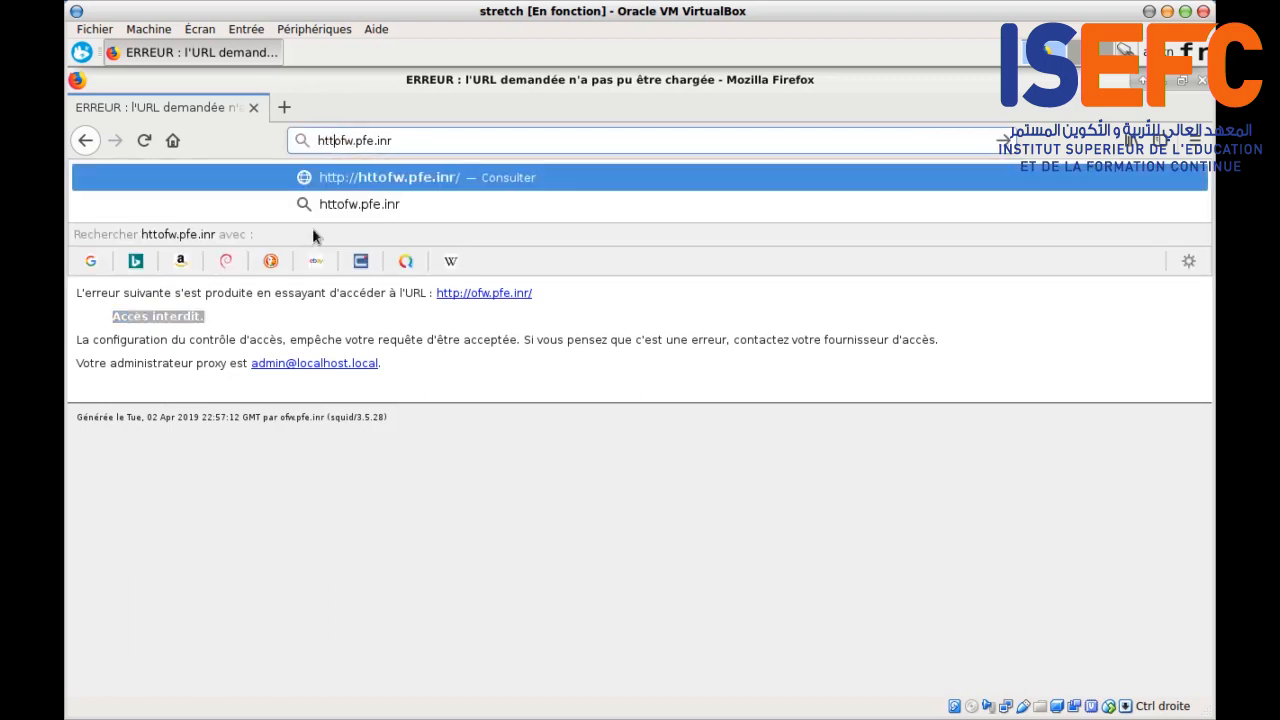
pyautogui.write('://')
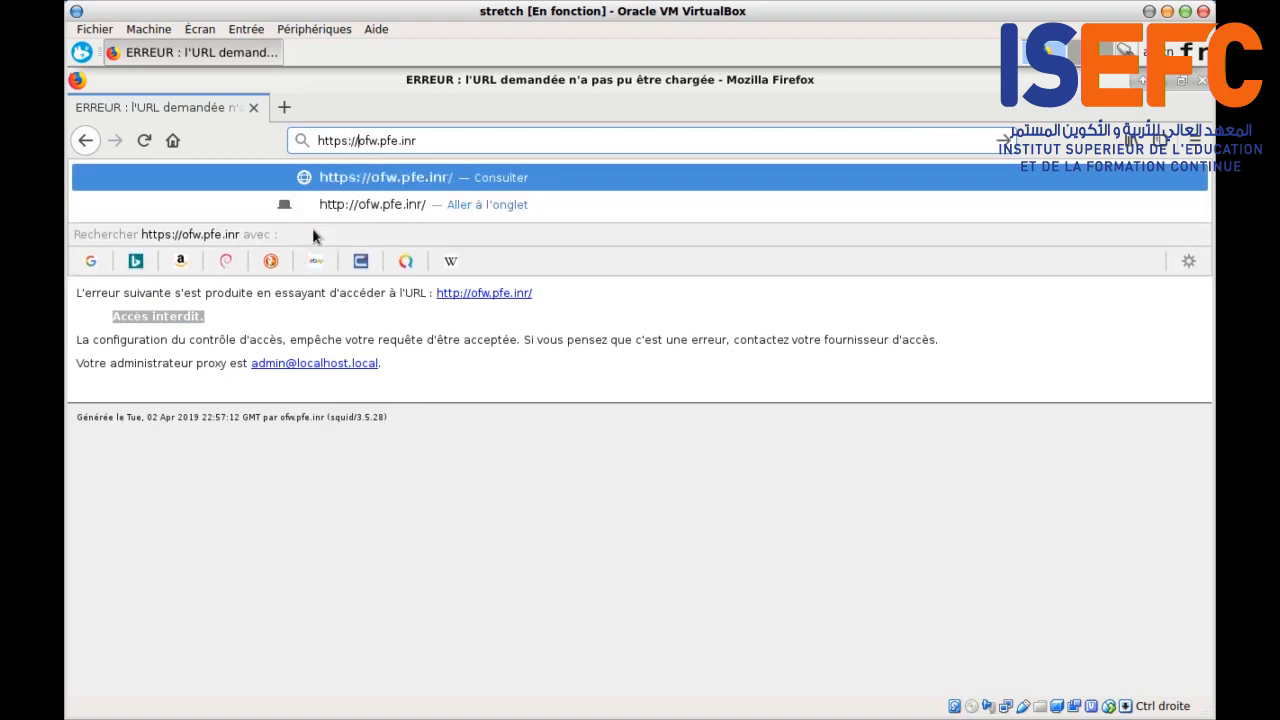
pyautogui.press('Return')
pyautogui.moveTo(289, 331); pyautogui.dragTo(756, 372)
pyautogui.click(791, 347)
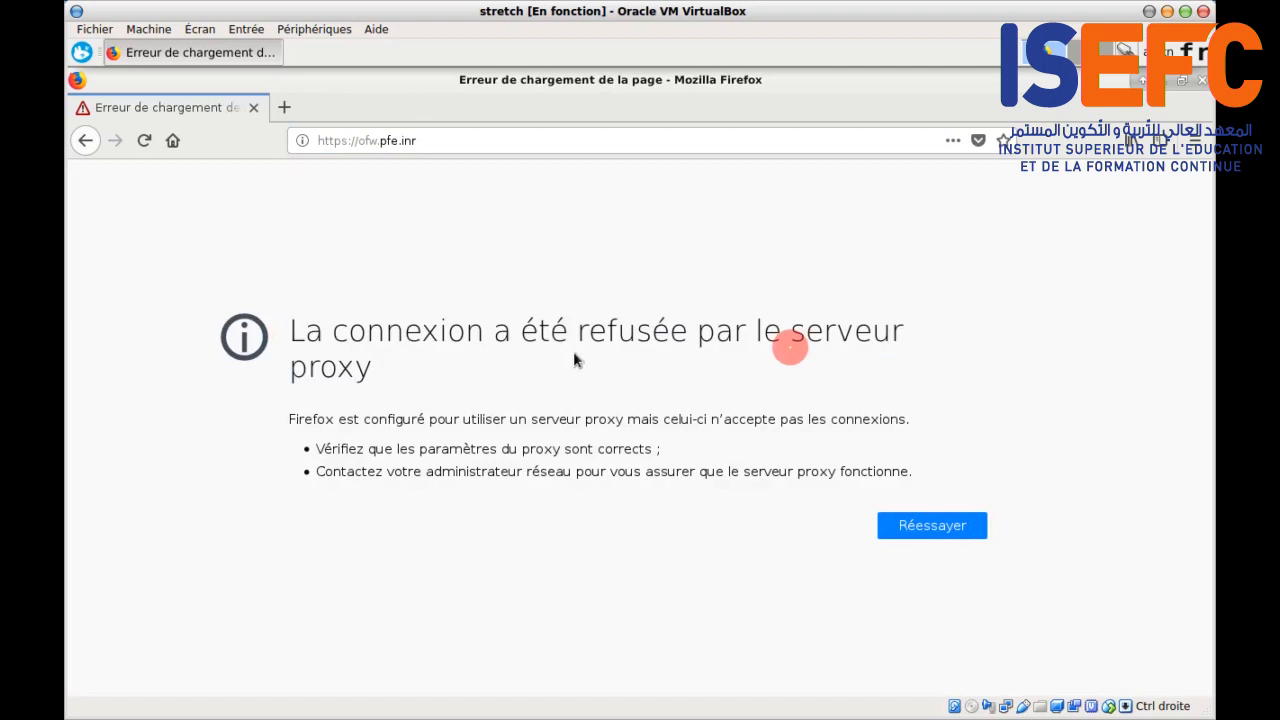
pyautogui.click(337, 140)
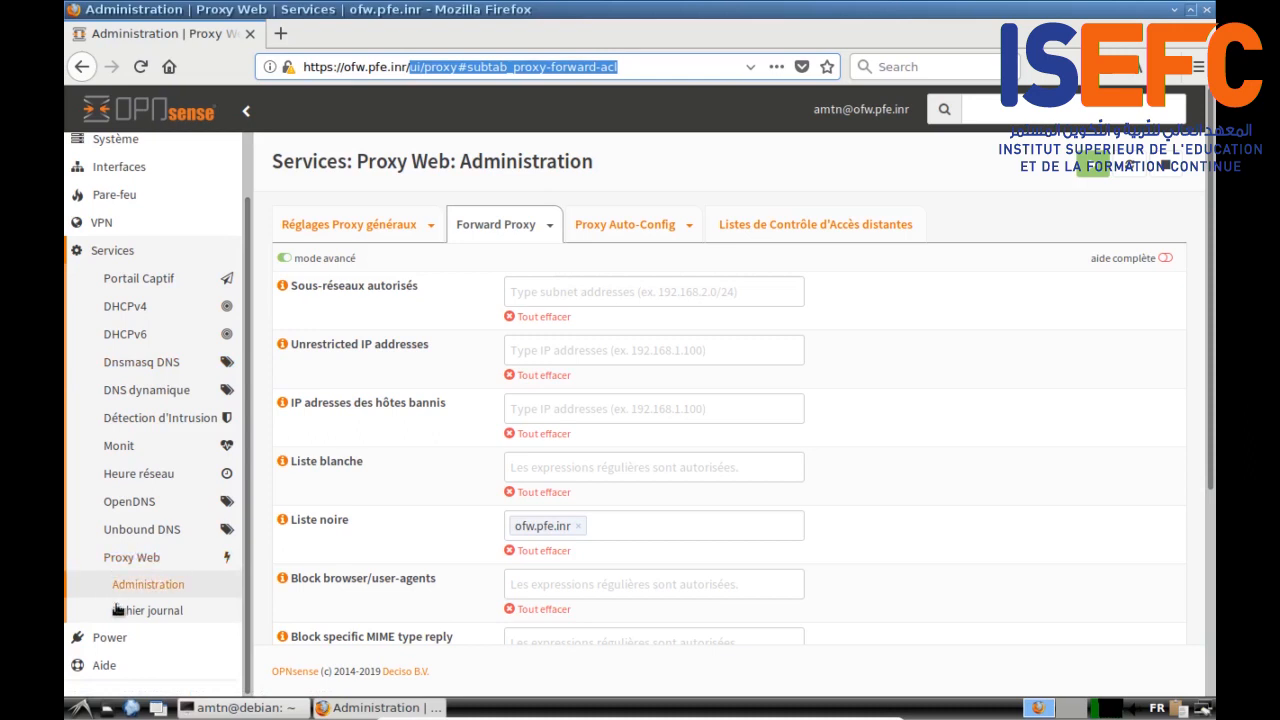
# Step: Expand Unbound DNS under Services to list its General, Overrides and Access lists pages
pyautogui.moveTo(248, 263); pyautogui.dragTo(252, 207)
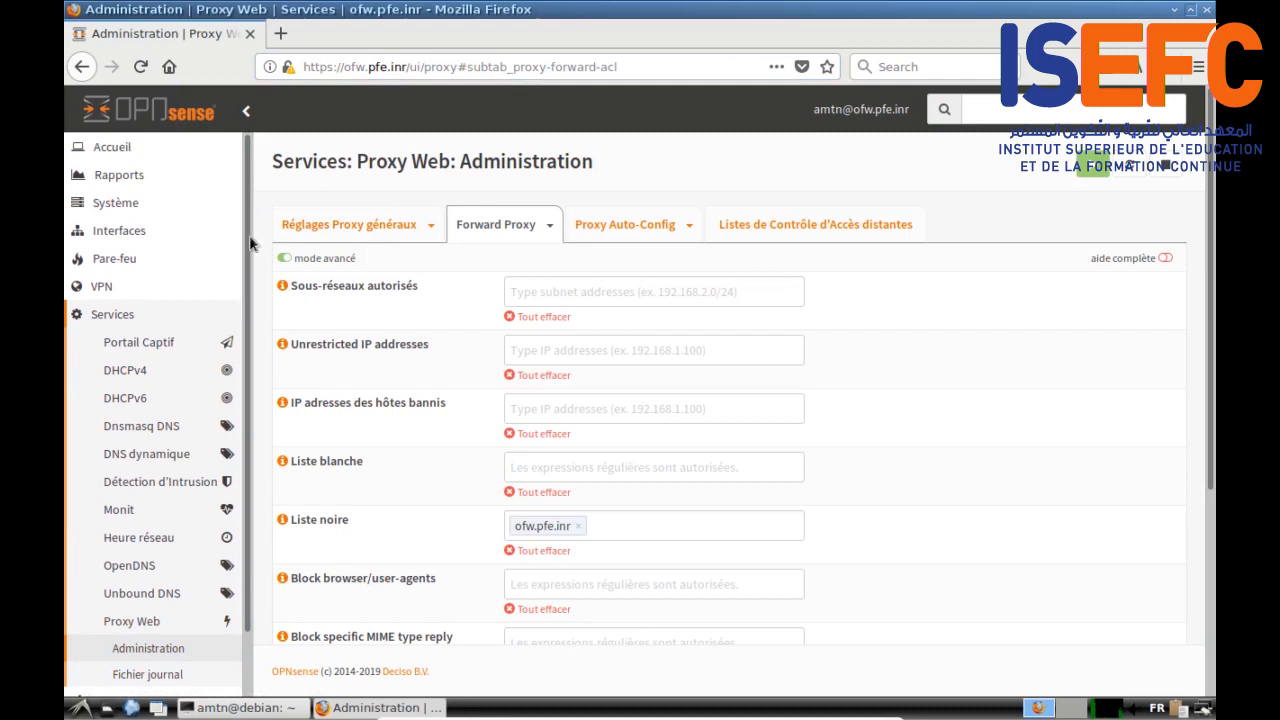
pyautogui.click(115, 316)
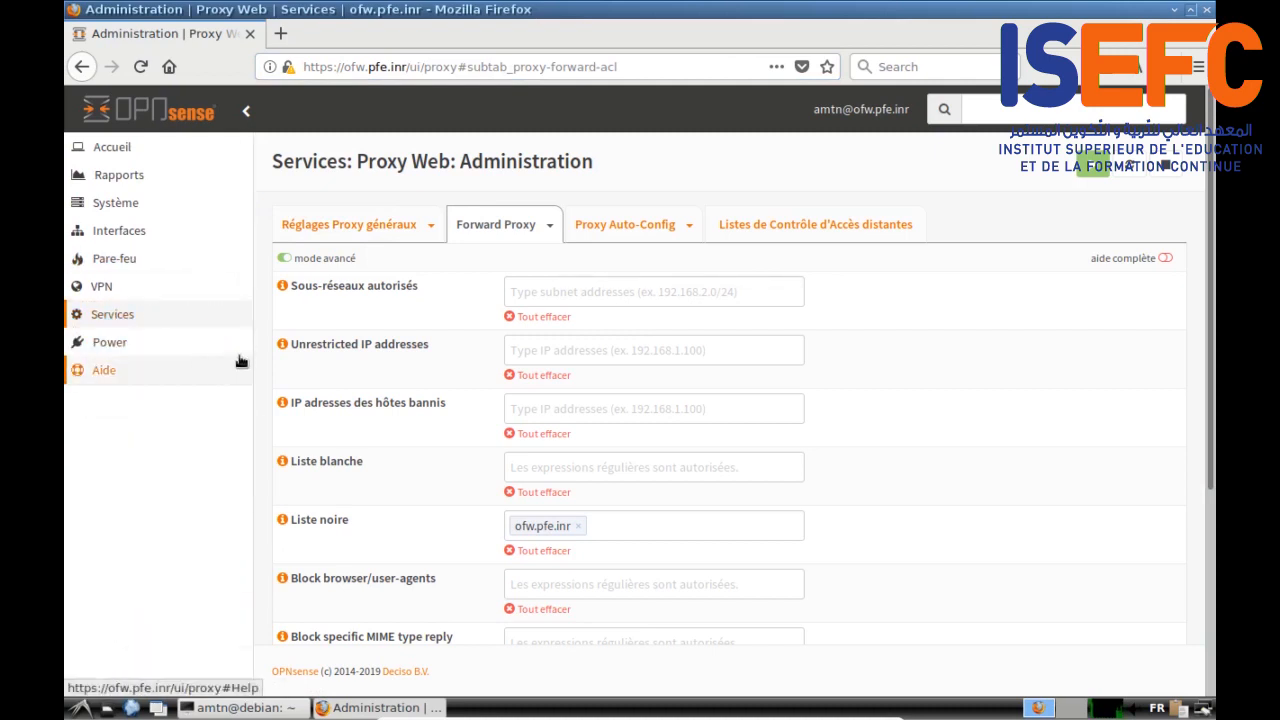
pyautogui.click(114, 316)
pyautogui.scroll(-1, 145, 480)
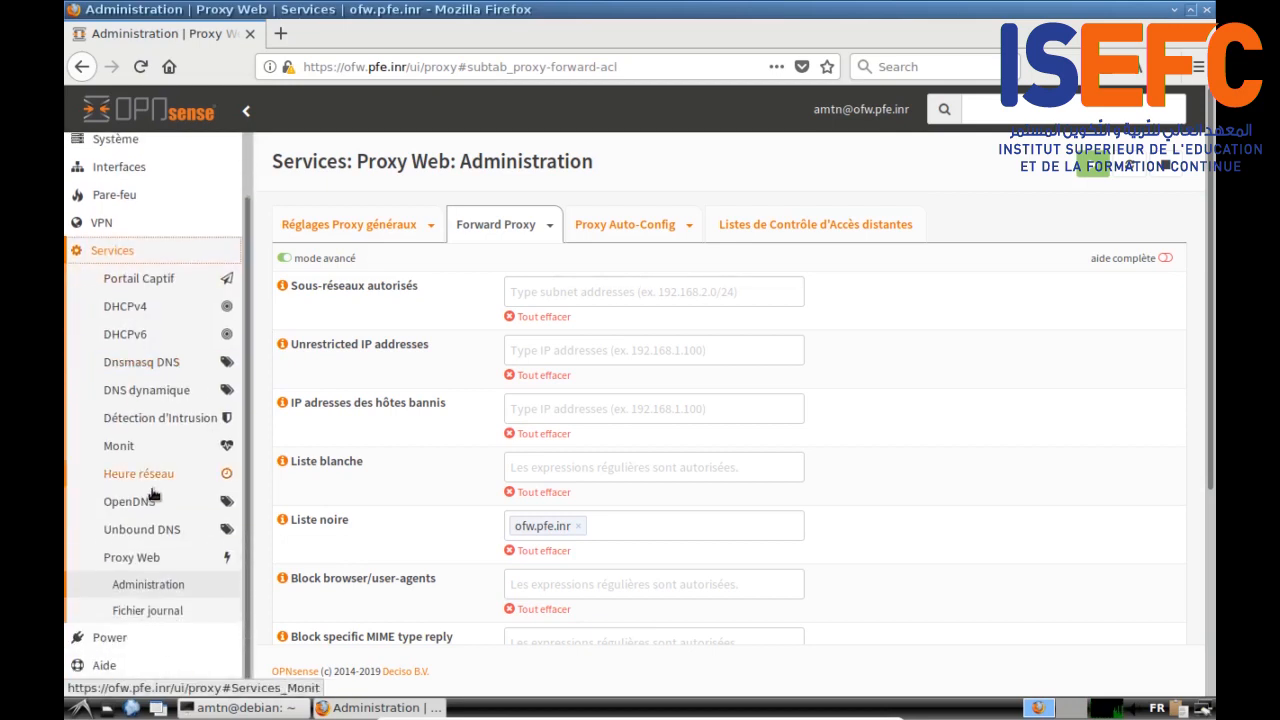
pyautogui.click(141, 532)
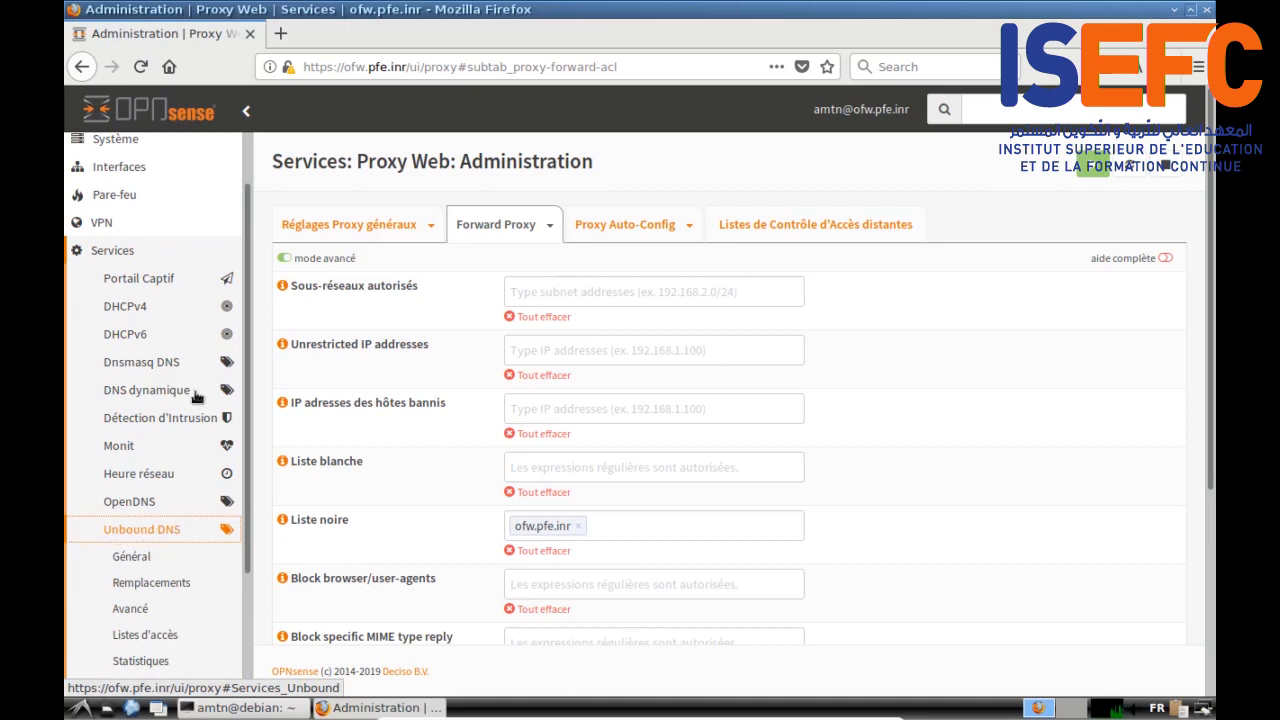
pyautogui.scroll(1, 250, 280)
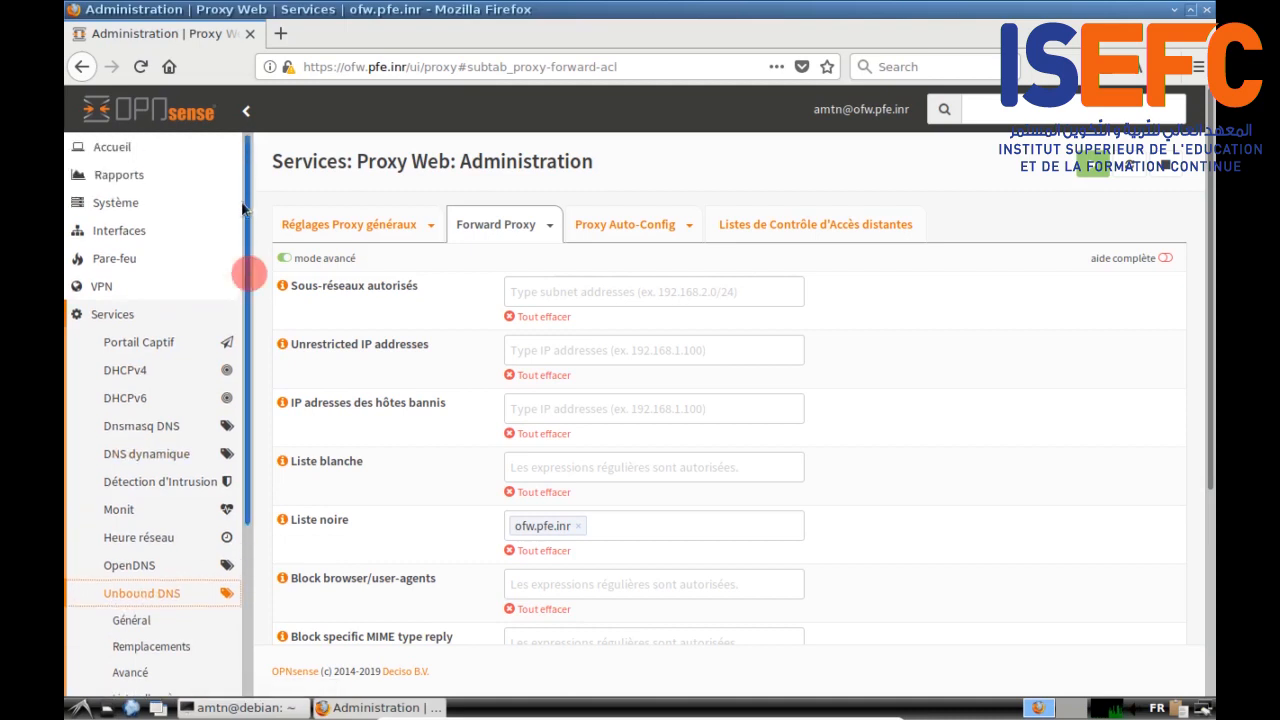